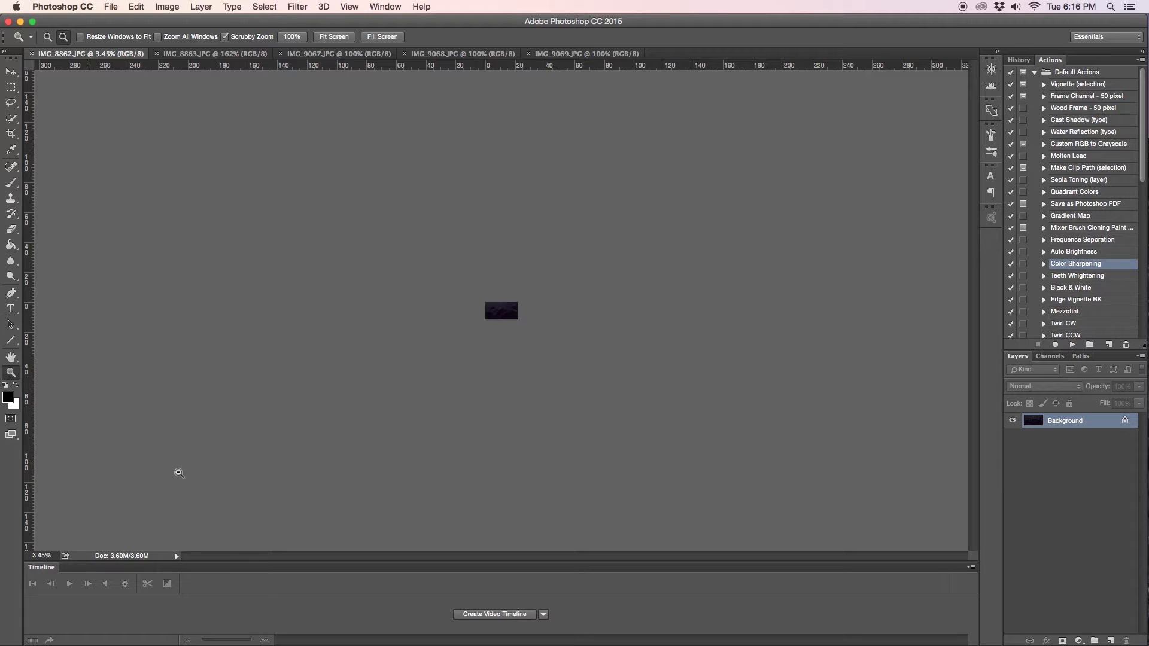
# Zoom in on IMG_8862.JPG and fit the whole image to the screen.
pyautogui.click(529, 386)
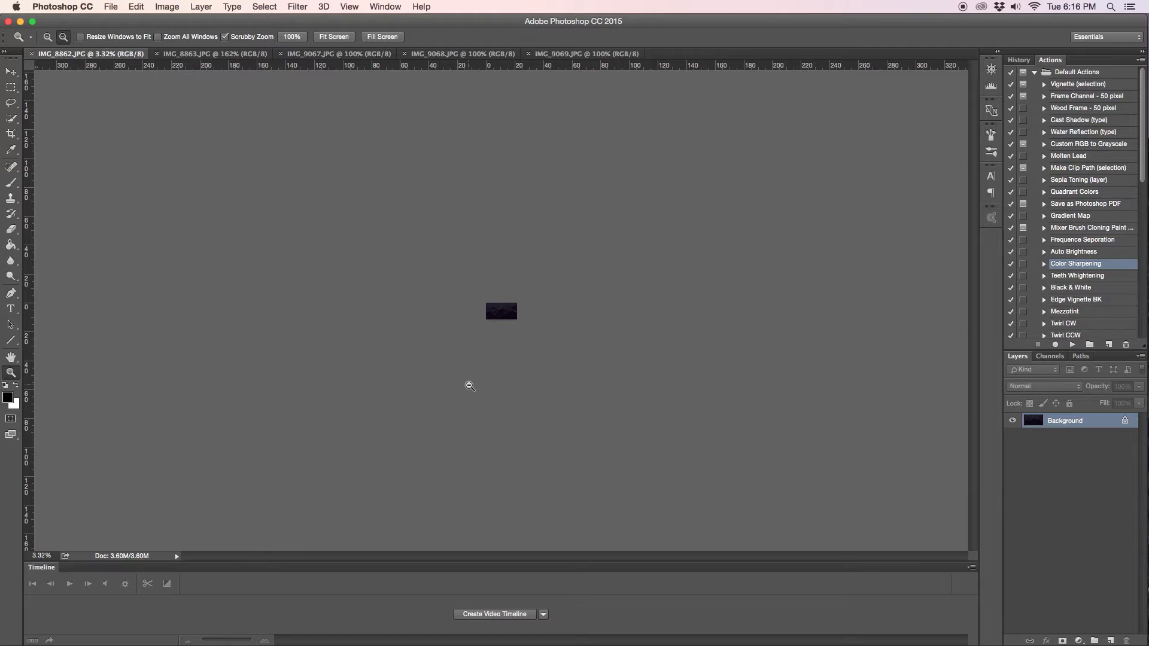
pyautogui.click(493, 385)
pyautogui.moveTo(493, 385); pyautogui.dragTo(647, 385)
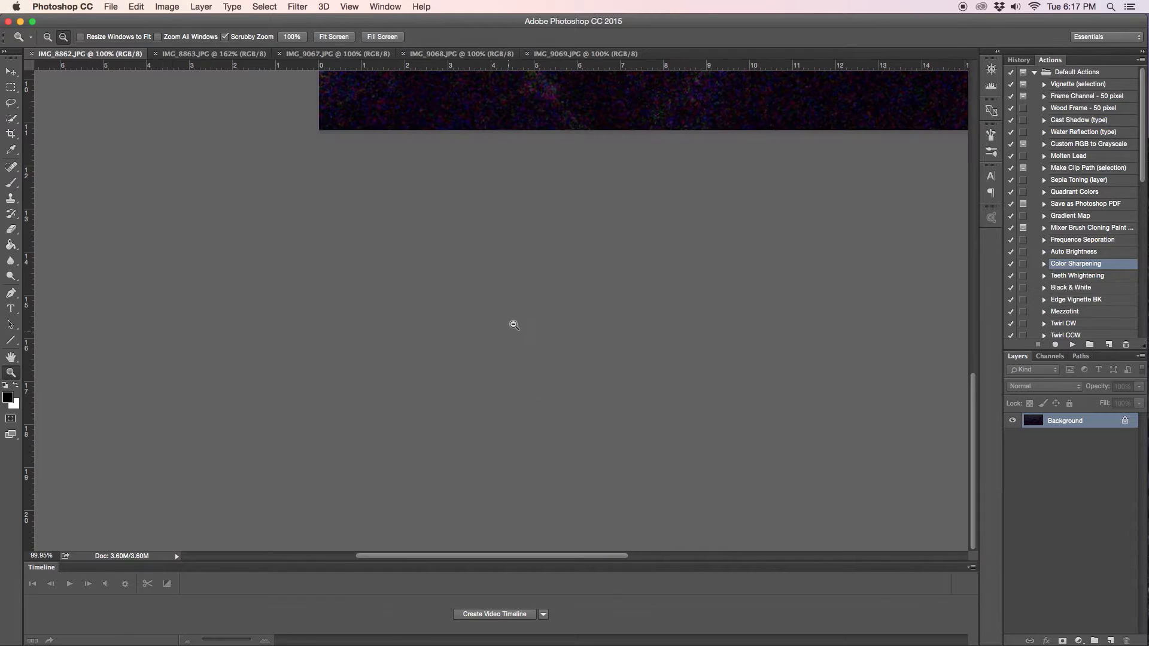
pyautogui.click(334, 37)
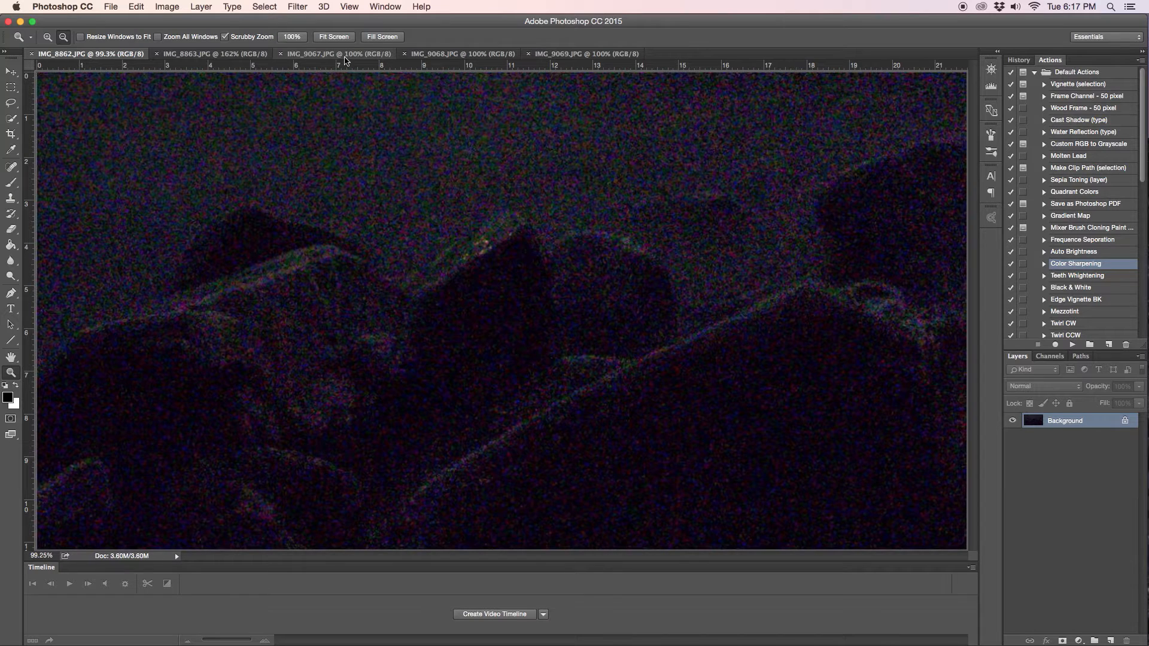
# Compare the noise and detail of the dark rock images IMG_8862.JPG and IMG_8863.JPG by switching back and forth.
pyautogui.click(426, 55)
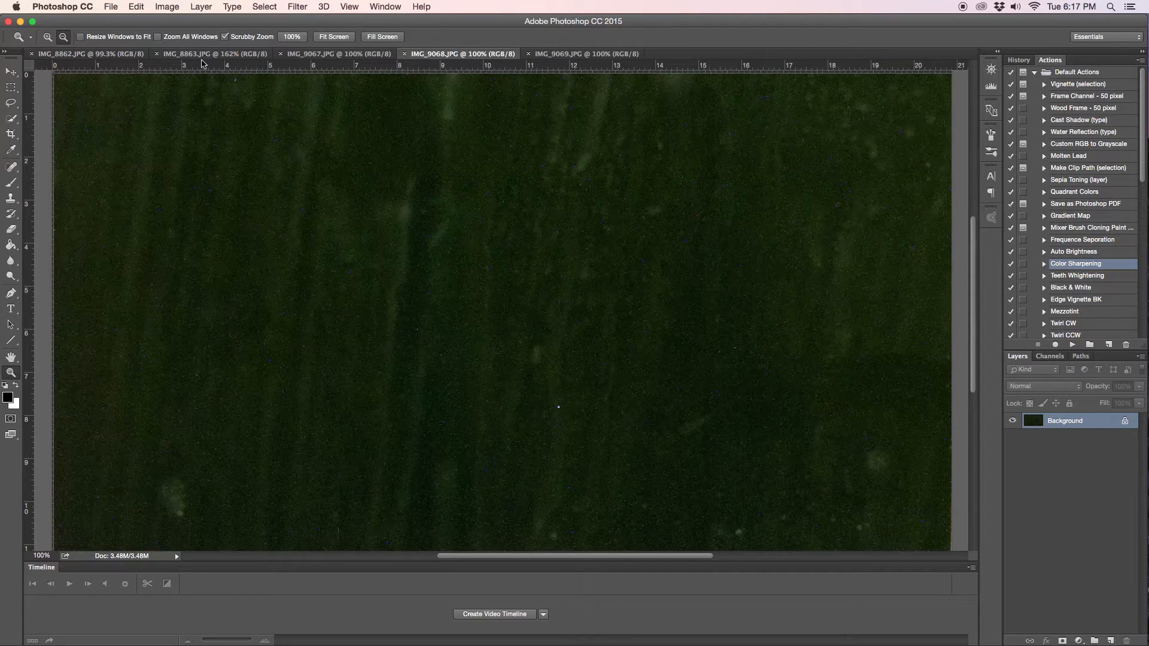
pyautogui.click(113, 55)
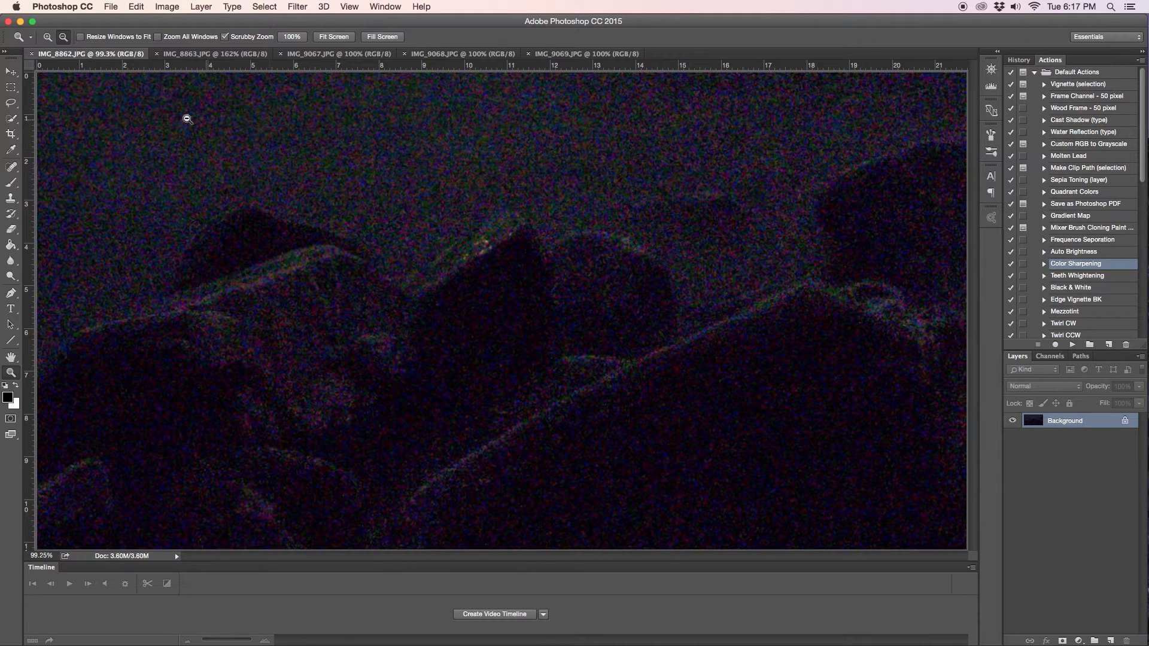
pyautogui.click(195, 55)
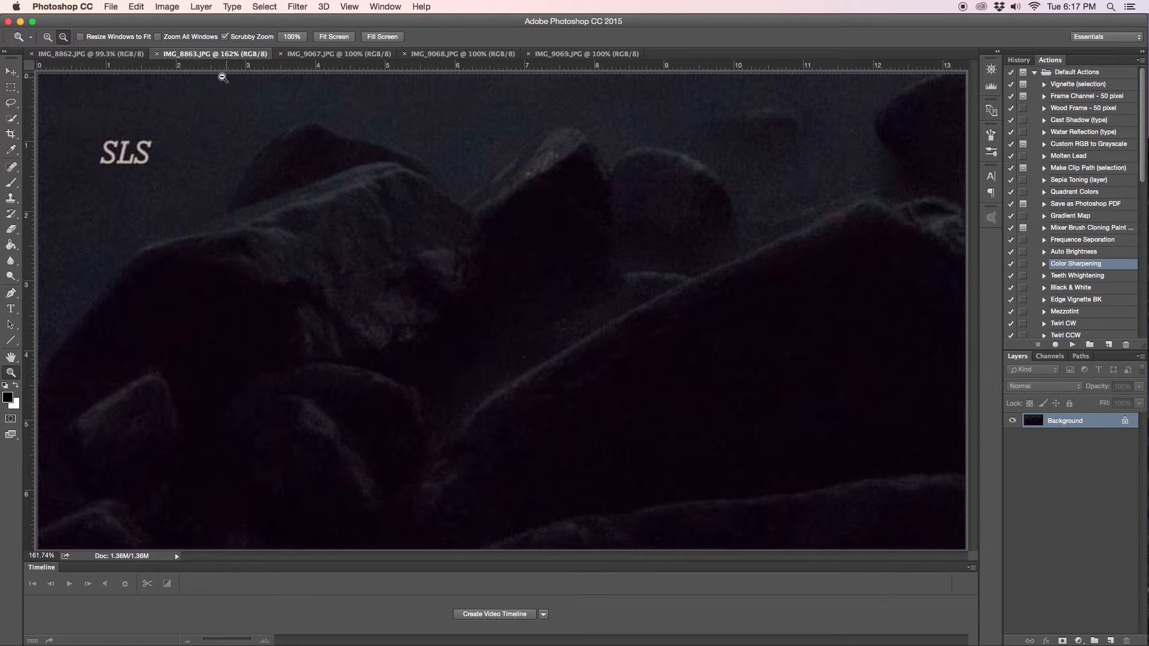
pyautogui.click(132, 55)
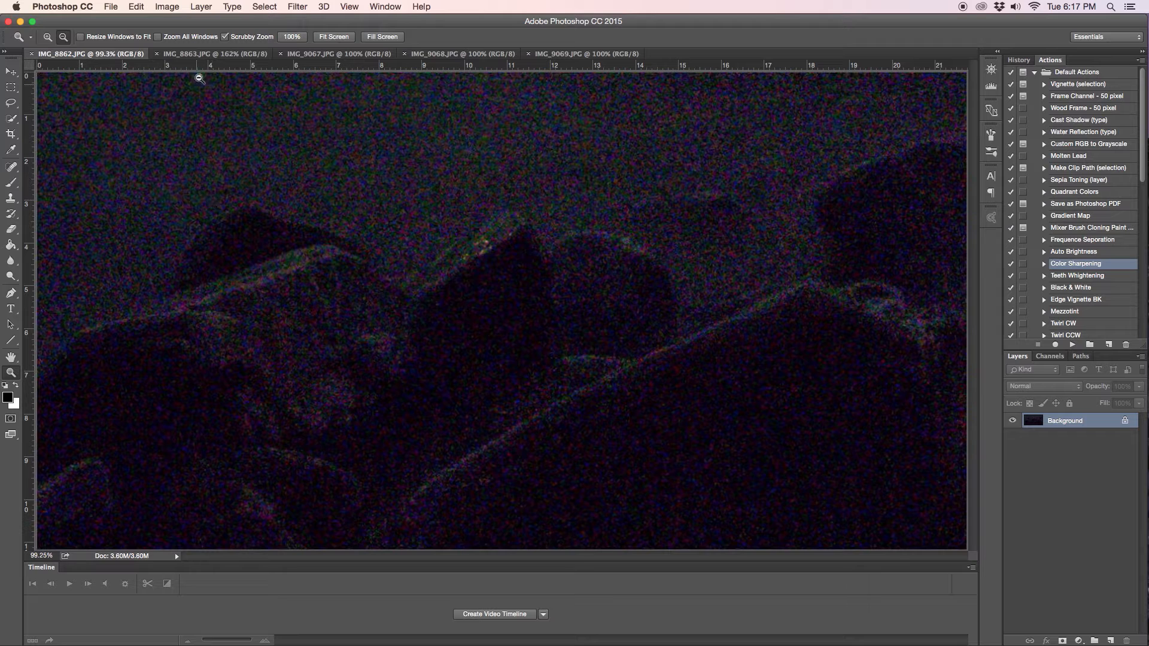
pyautogui.click(203, 57)
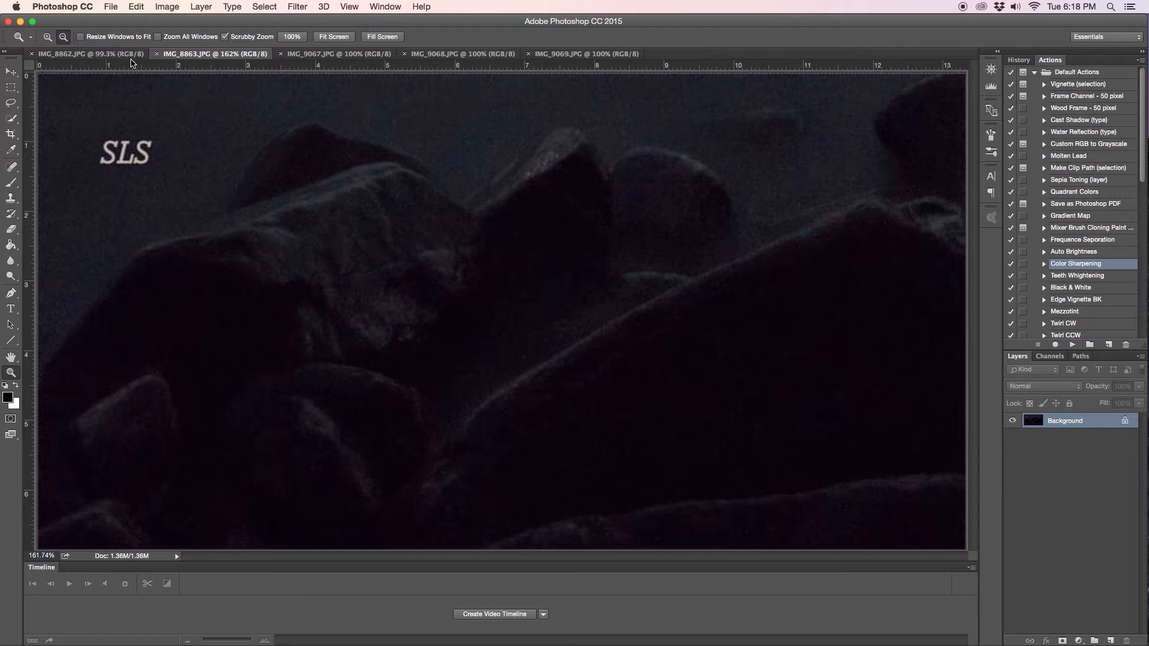
pyautogui.click(127, 55)
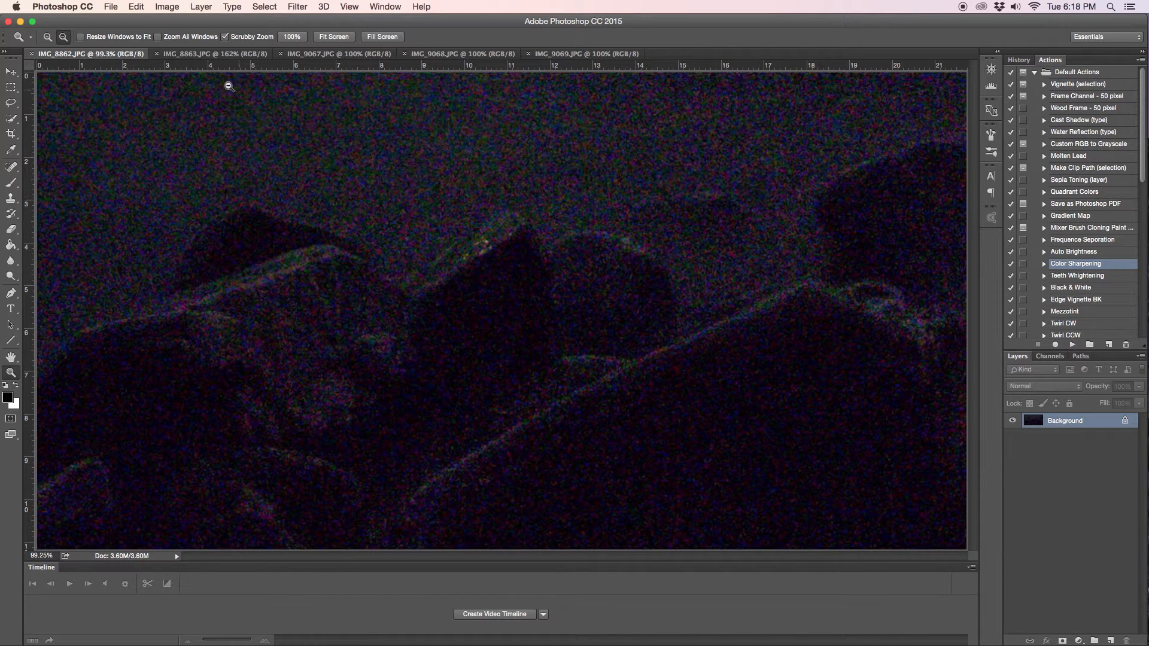
pyautogui.click(225, 54)
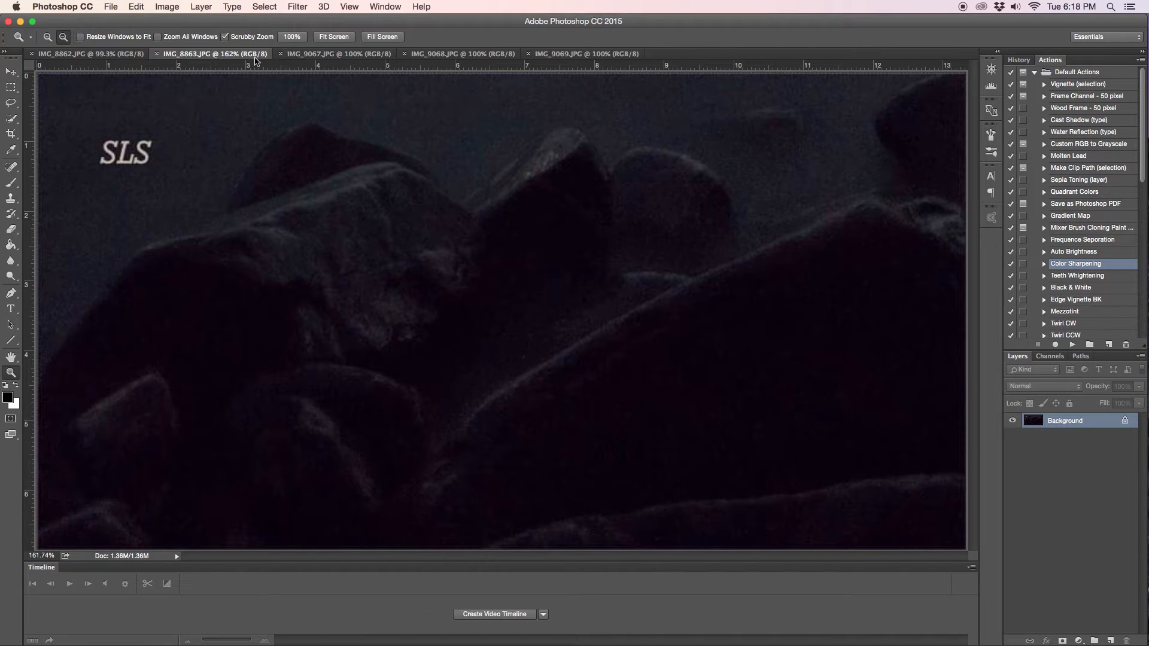
pyautogui.click(120, 58)
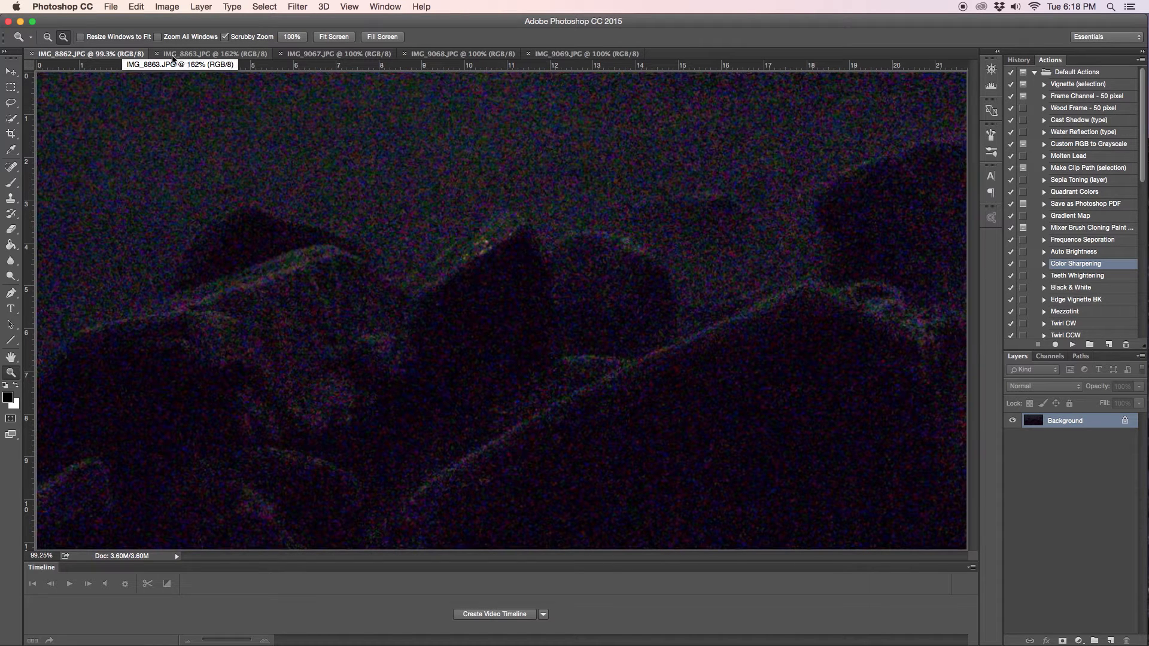
pyautogui.click(180, 54)
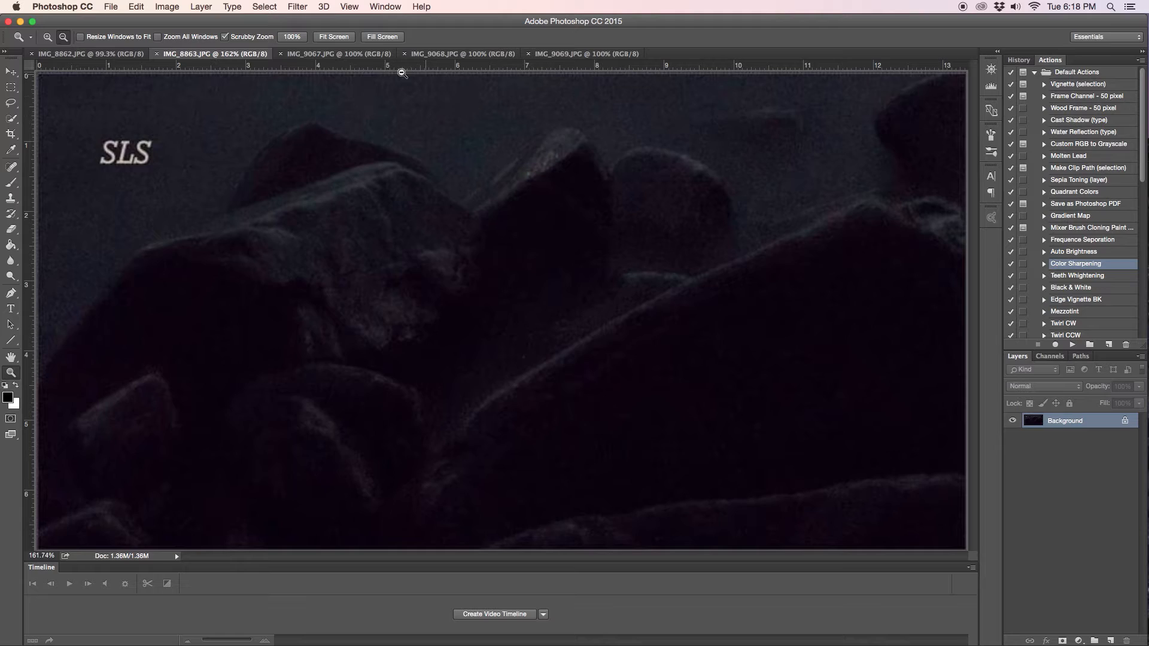
# View the dark green images IMG_9067.JPG, IMG_9068.JPG and IMG_9069.JPG one after another.
pyautogui.click(354, 54)
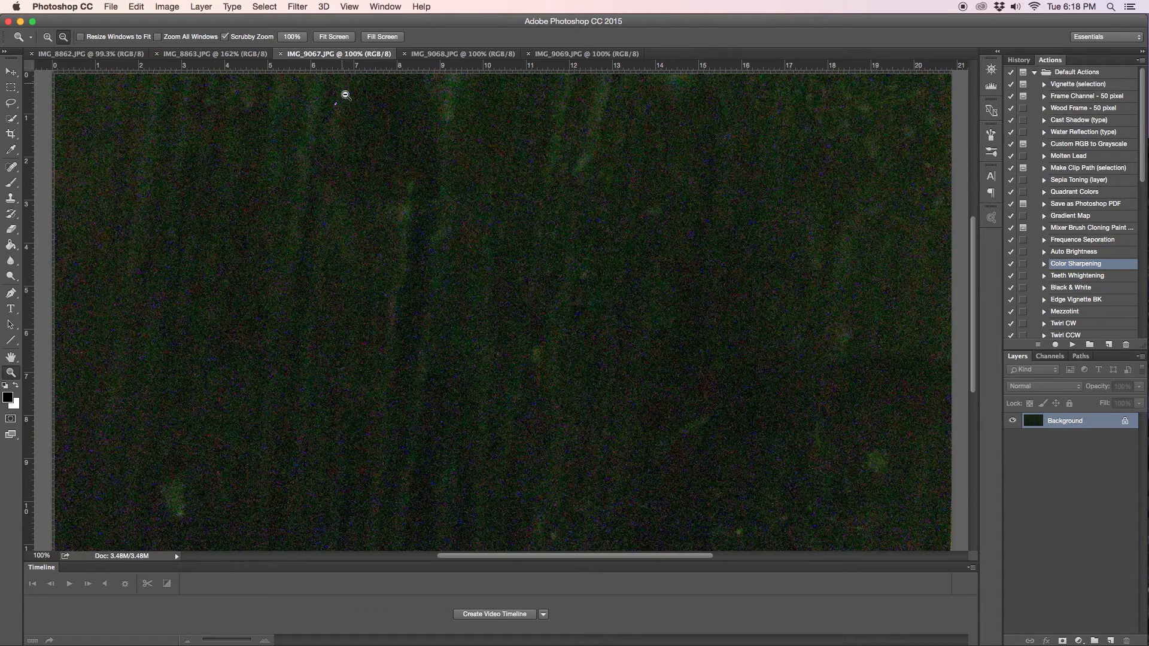
pyautogui.click(437, 55)
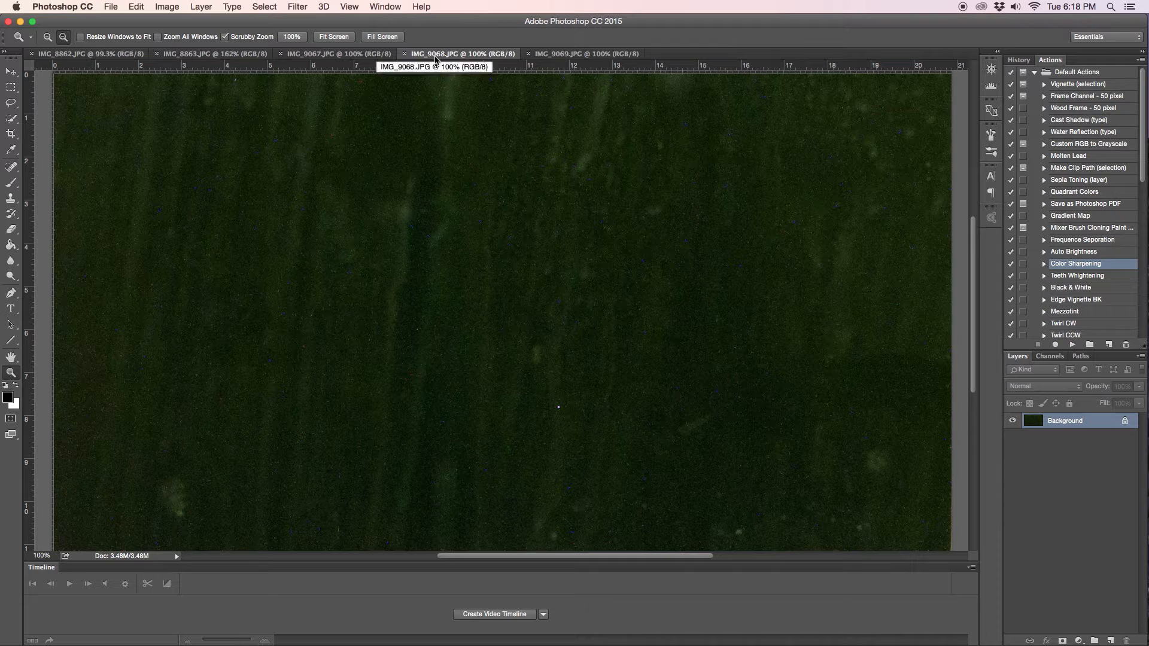
pyautogui.click(562, 55)
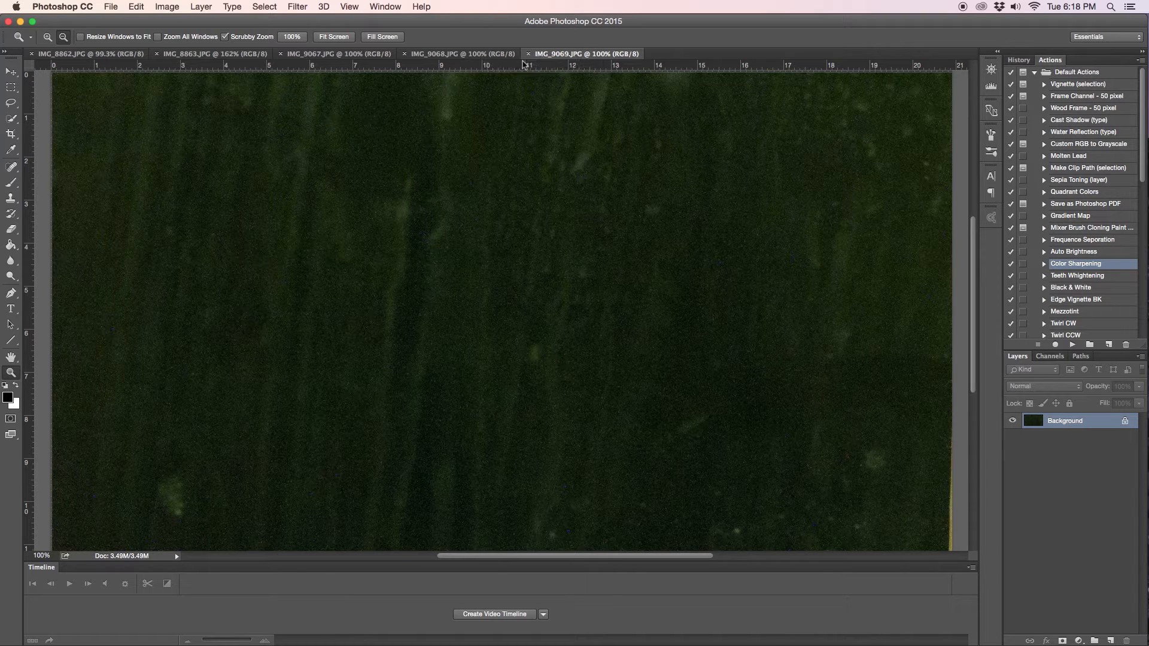
# Compare the noise and colour of IMG_9068.JPG and IMG_9069.JPG by switching repeatedly between them.
pyautogui.click(468, 57)
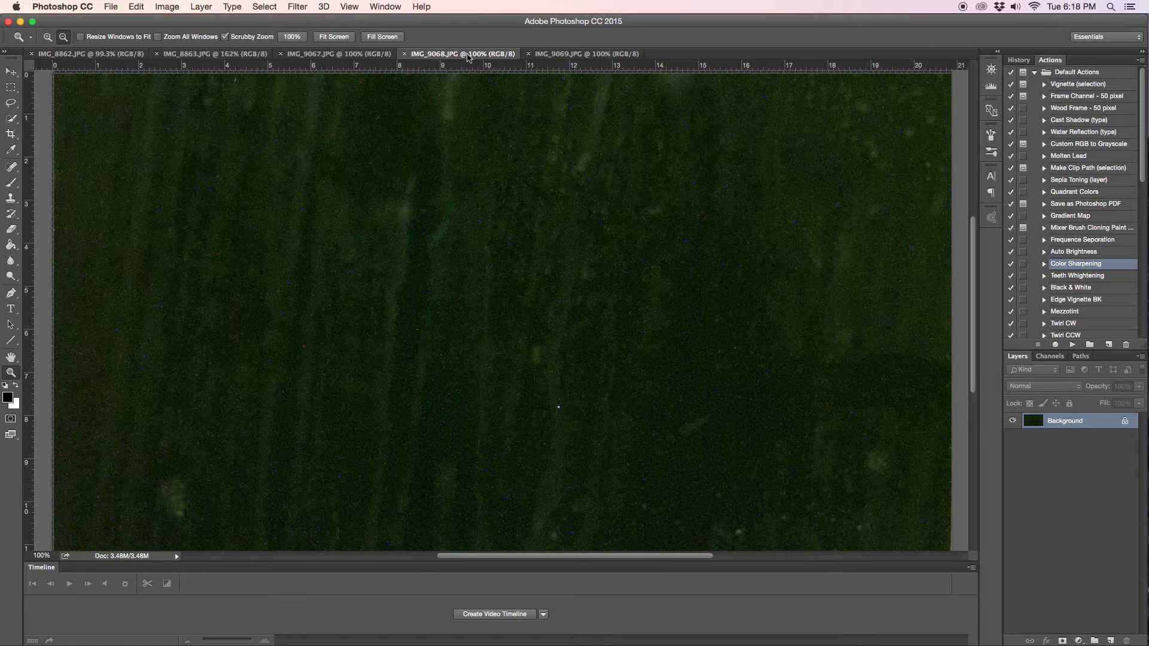
pyautogui.click(578, 58)
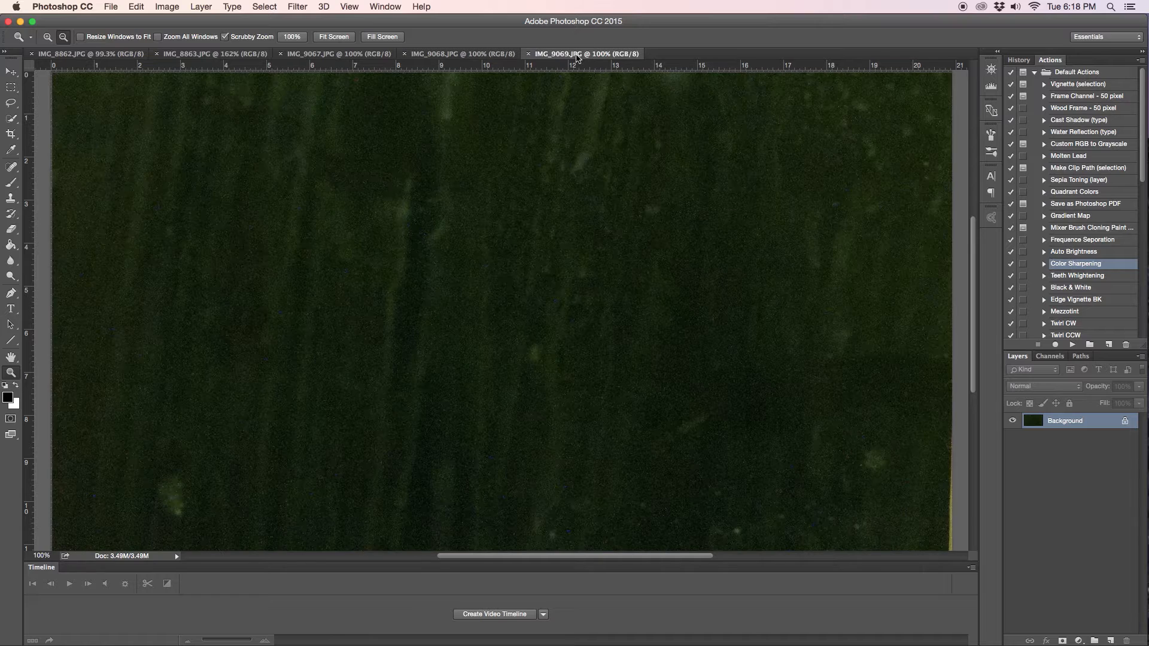
pyautogui.click(473, 56)
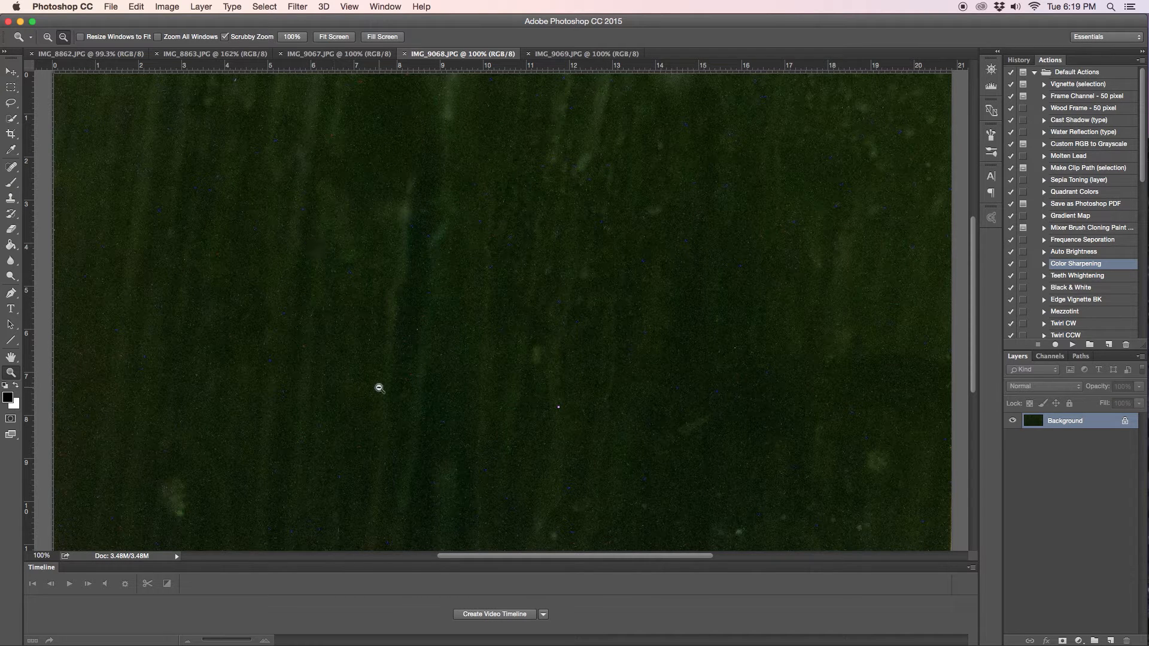
pyautogui.click(576, 55)
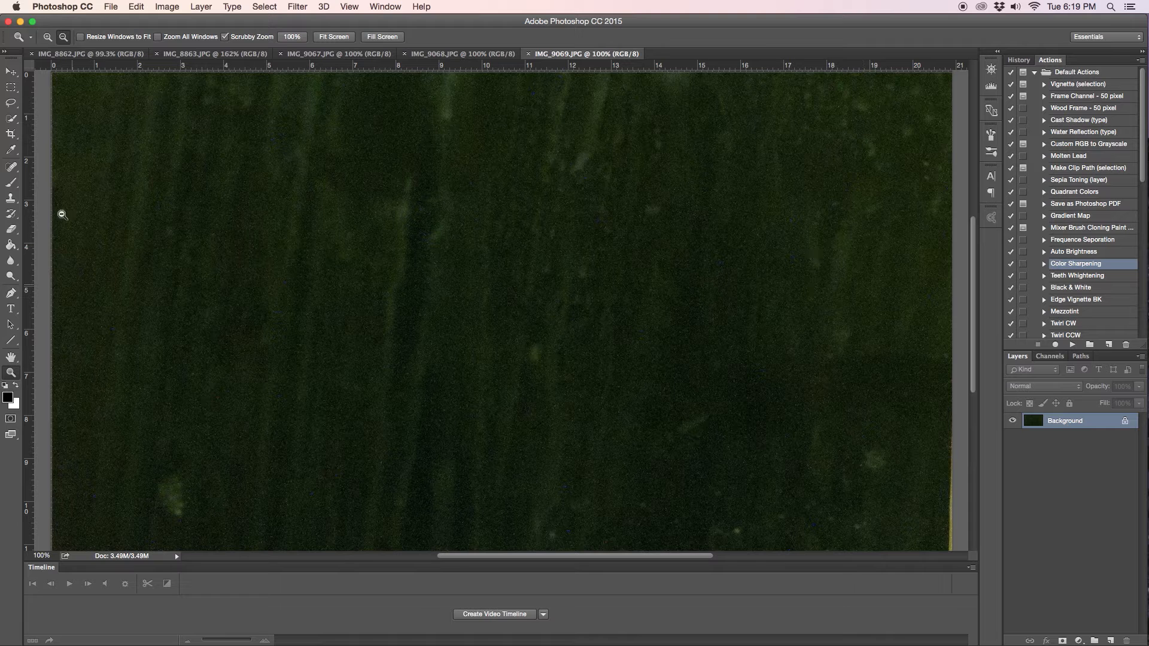
pyautogui.click(464, 58)
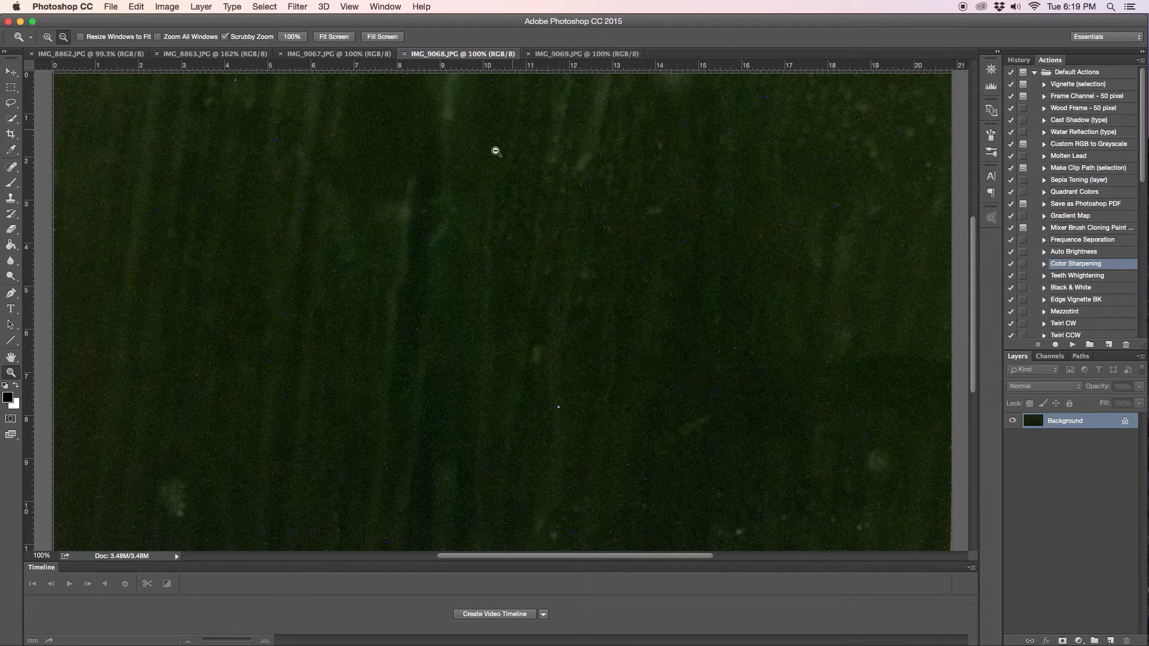
pyautogui.click(573, 54)
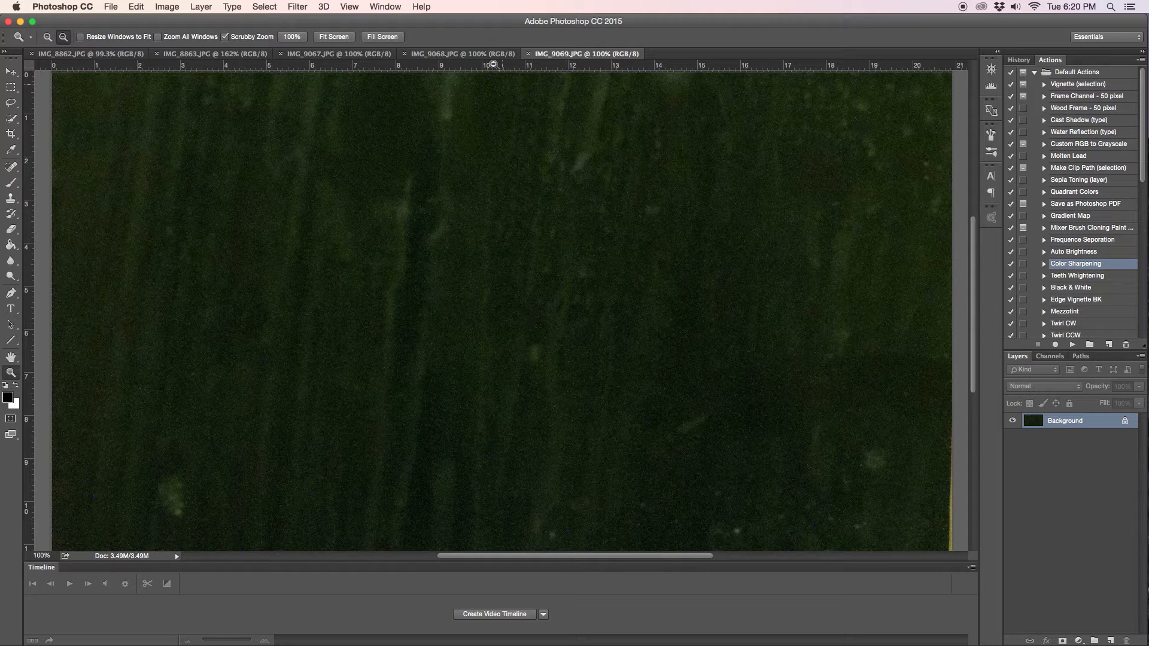
pyautogui.click(472, 54)
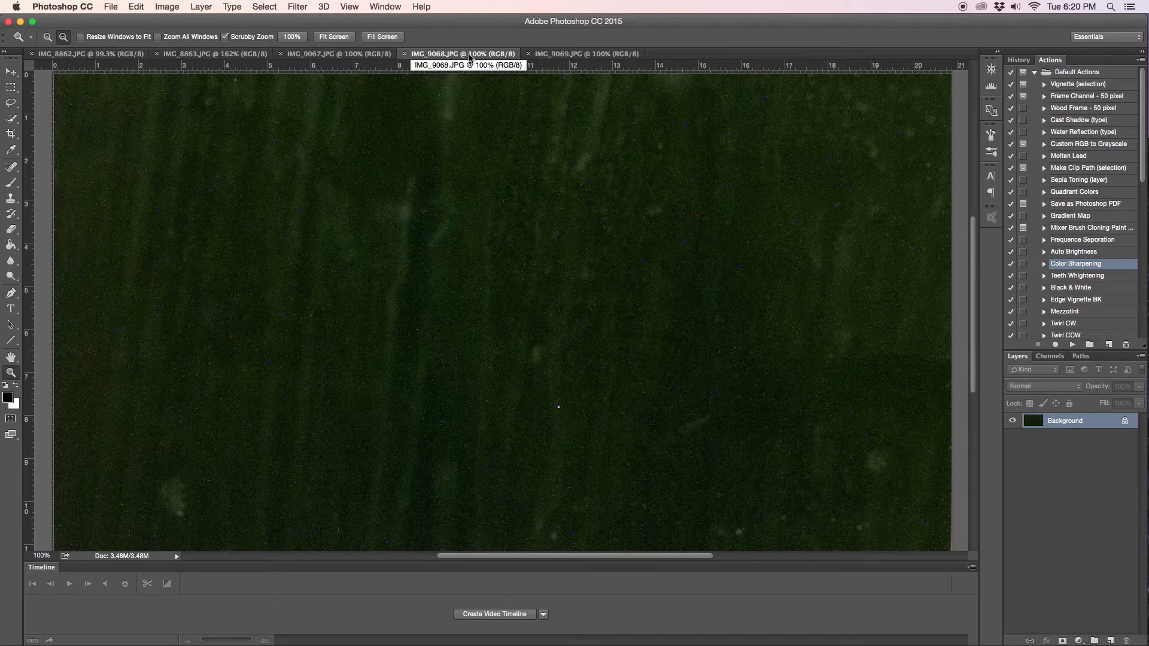
pyautogui.click(581, 55)
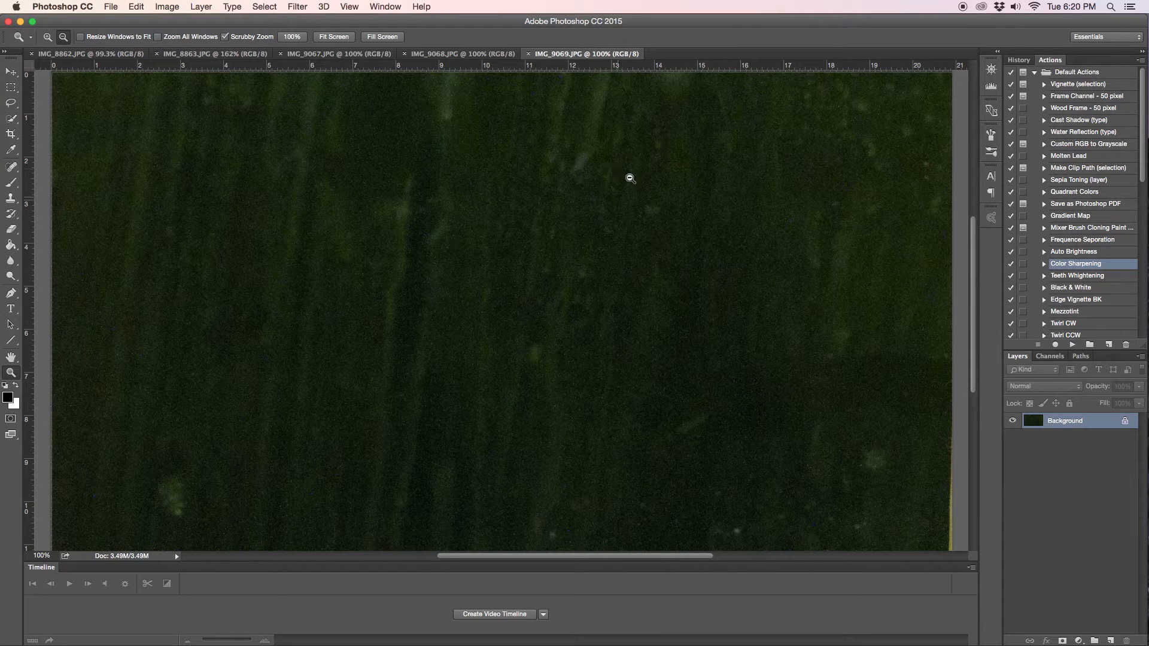
pyautogui.click(453, 56)
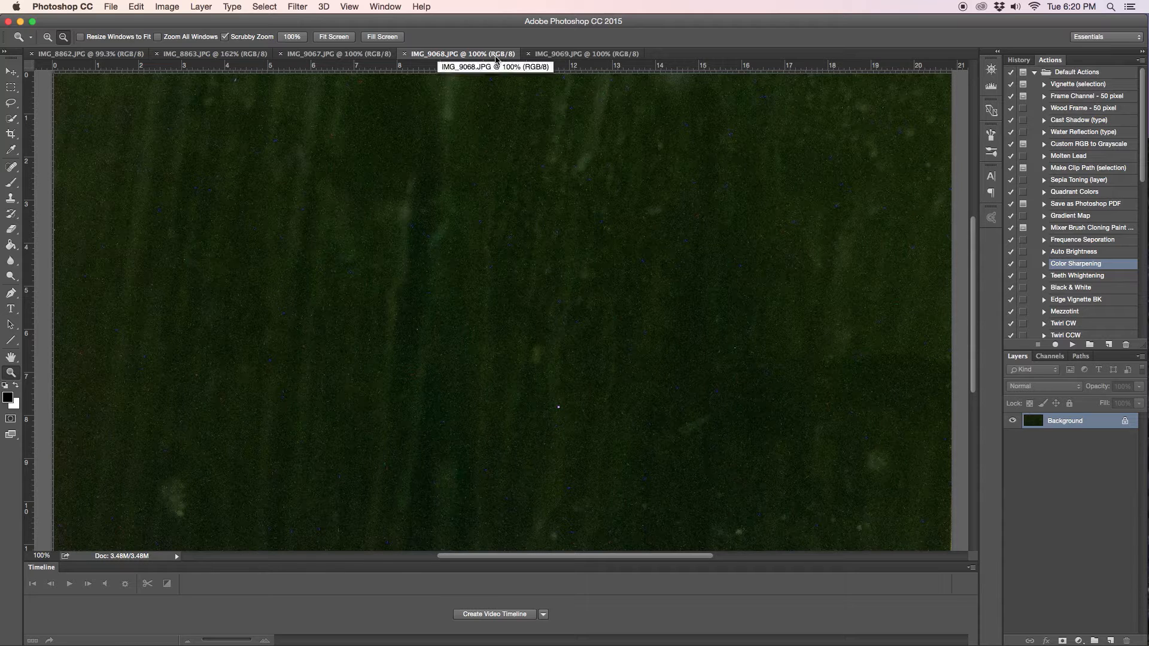
pyautogui.click(547, 56)
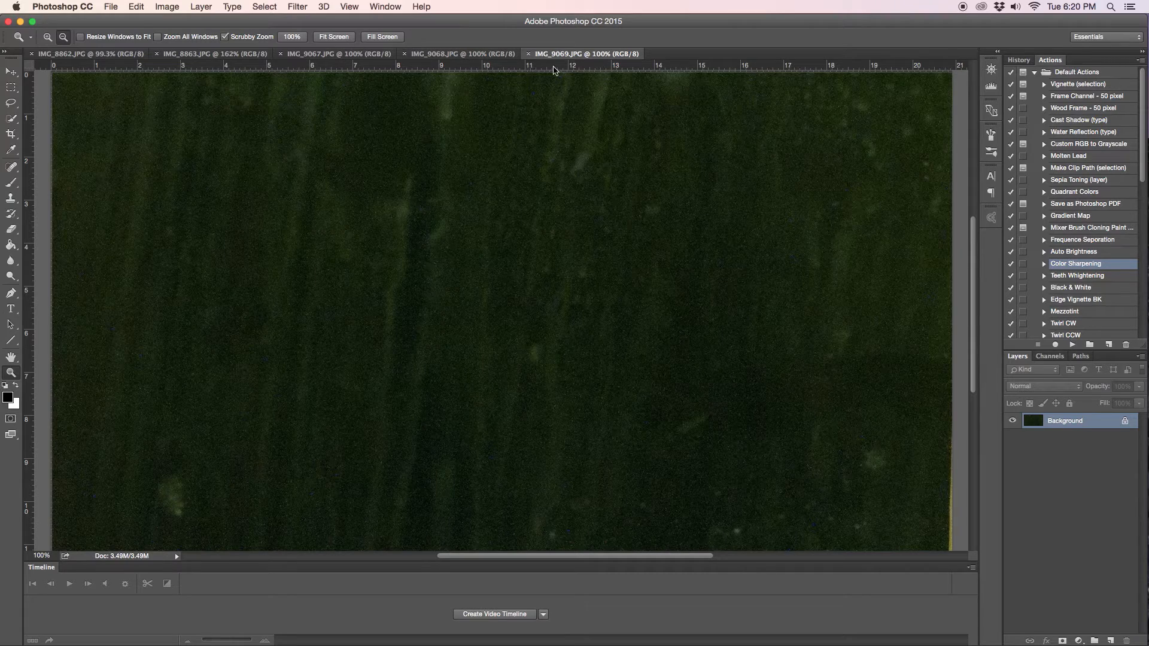
# Compare the grain in IMG_9067.JPG against IMG_9069.JPG and IMG_9068.JPG.
pyautogui.click(328, 55)
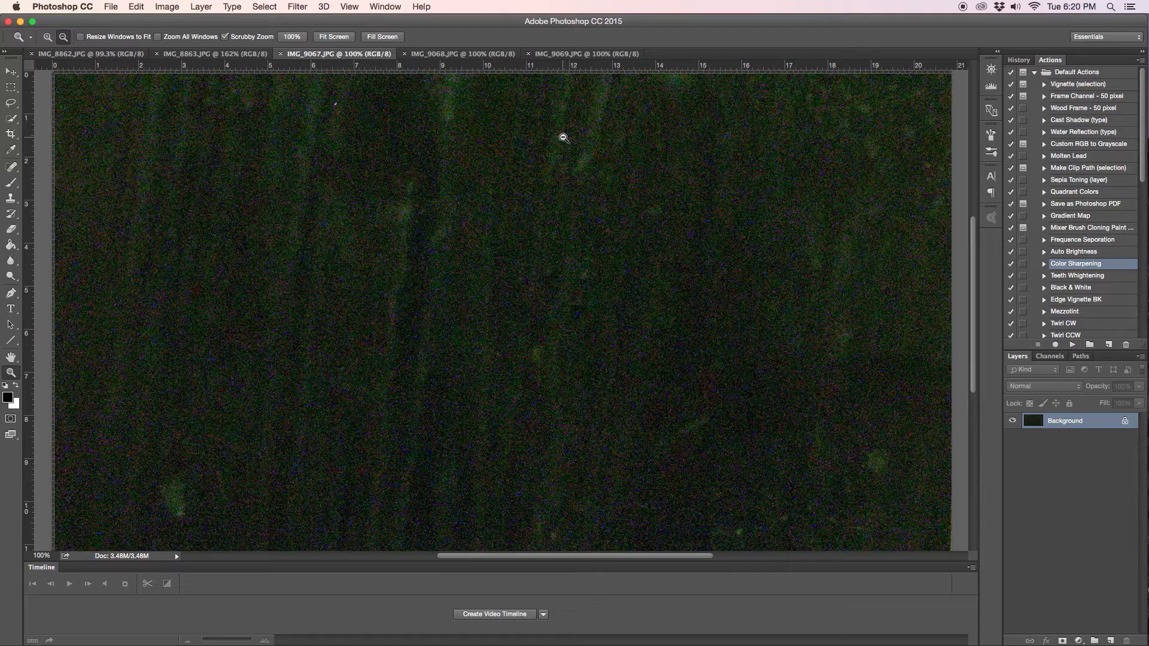
pyautogui.click(586, 55)
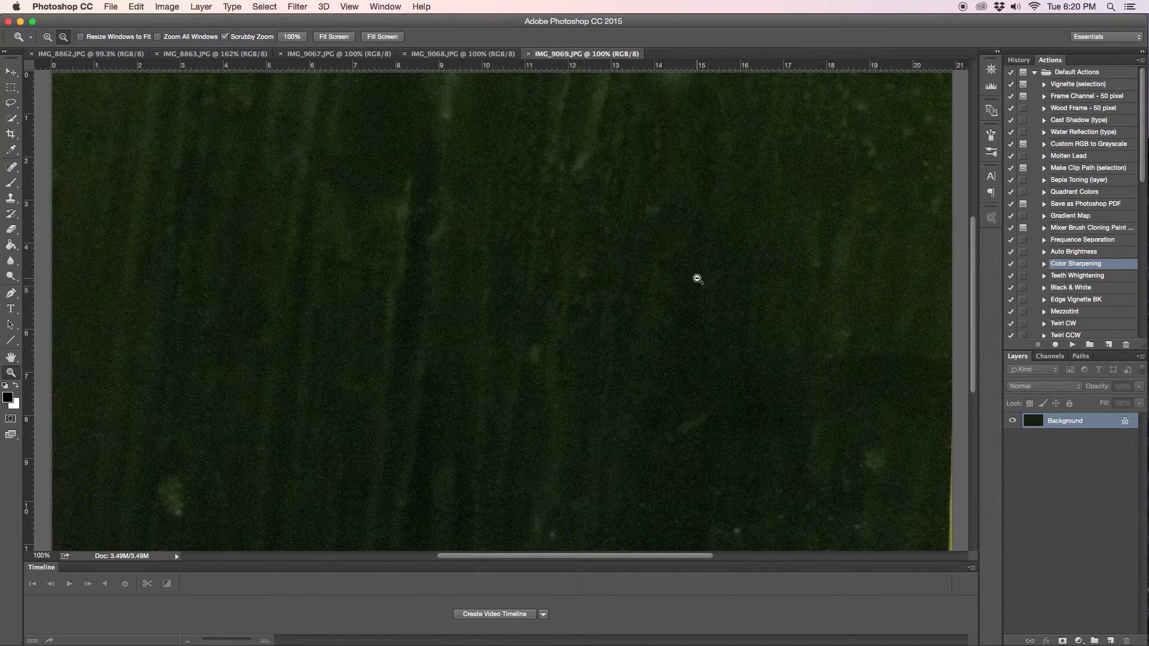
pyautogui.click(462, 55)
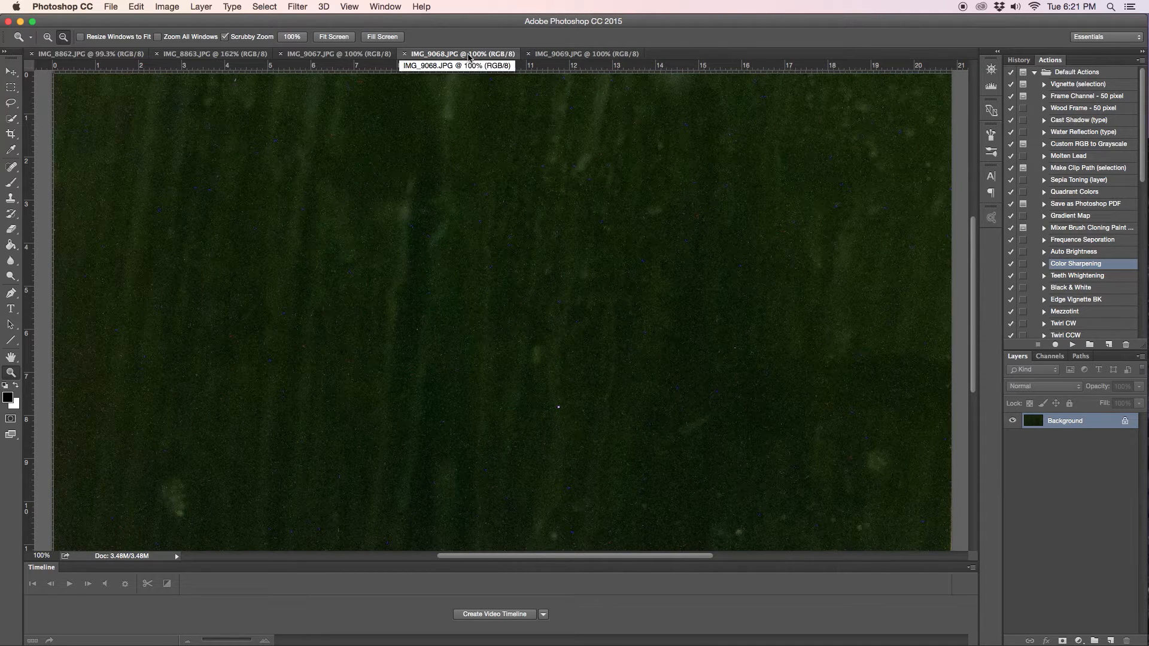
pyautogui.click(386, 55)
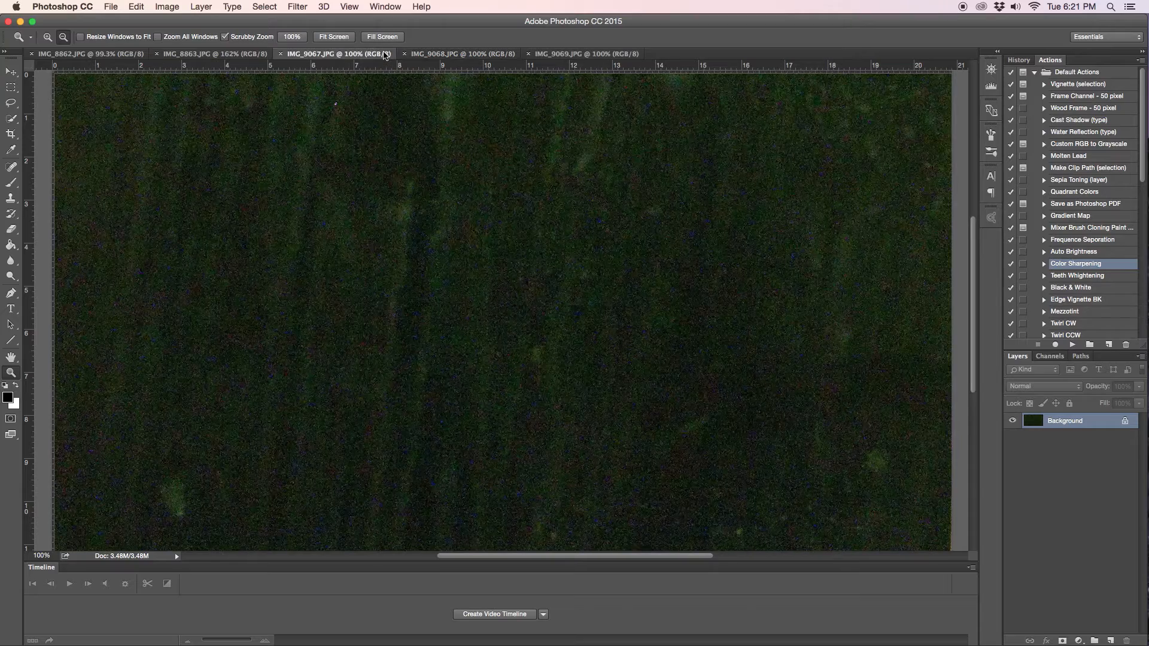
pyautogui.click(583, 54)
pyautogui.click(488, 54)
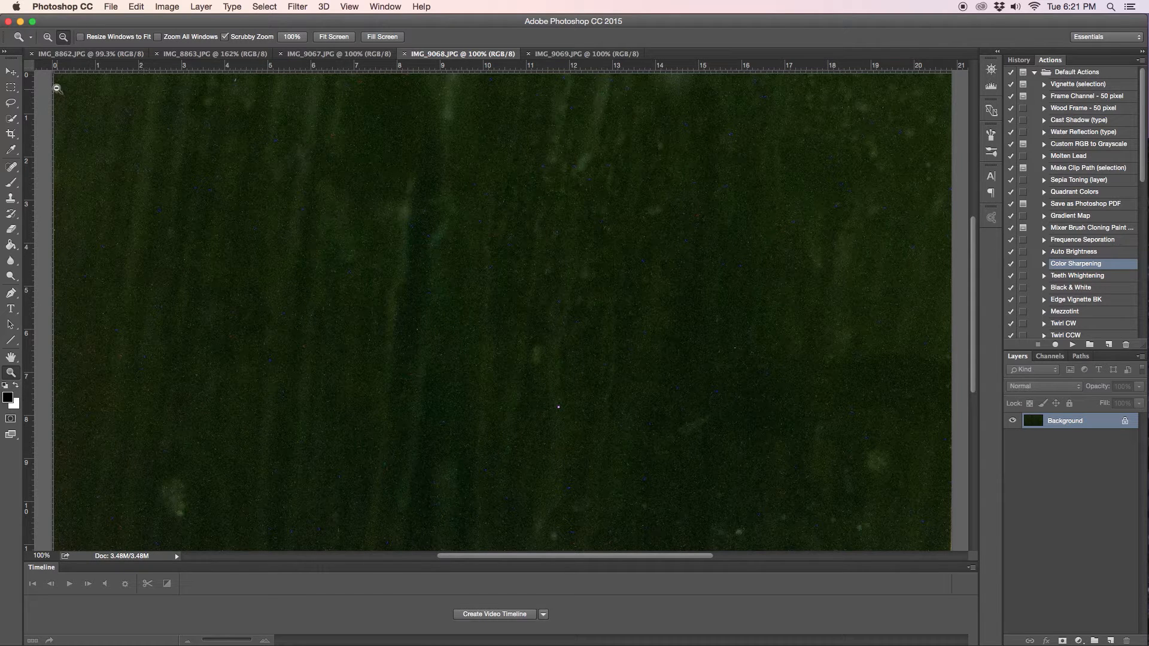
# Close all five open IMG images.
pyautogui.click(32, 54)
pyautogui.click(32, 55)
pyautogui.click(31, 54)
pyautogui.click(32, 54)
pyautogui.click(33, 55)
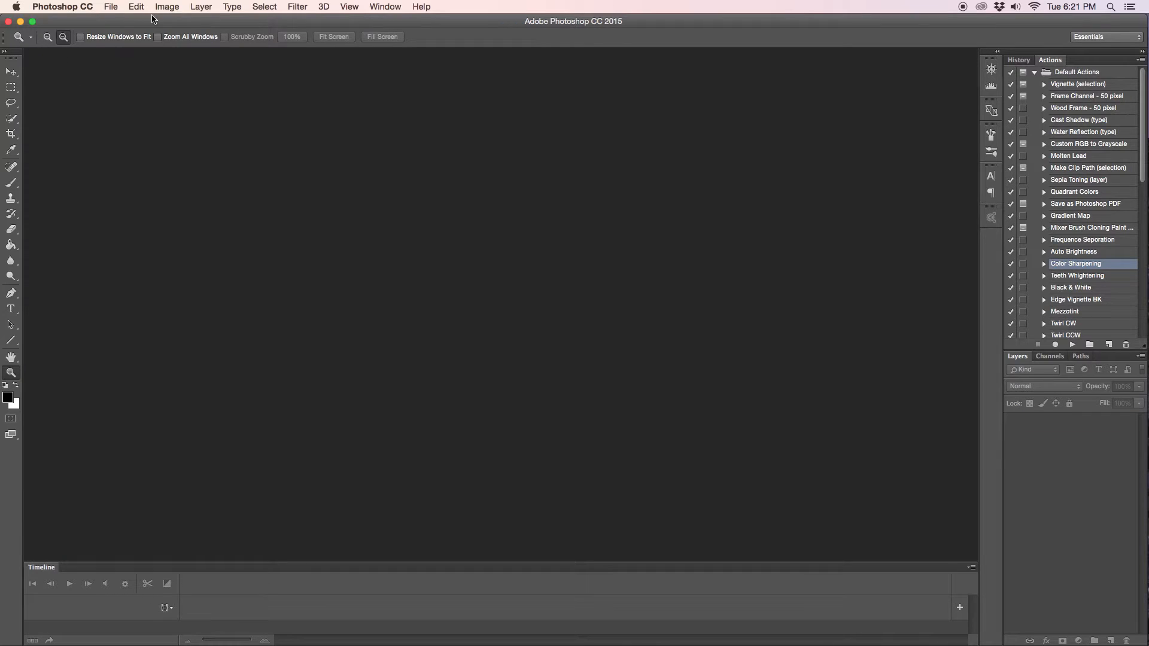
# Open the four JPEG seascape images from the Downloads folder together.
pyautogui.click(111, 7)
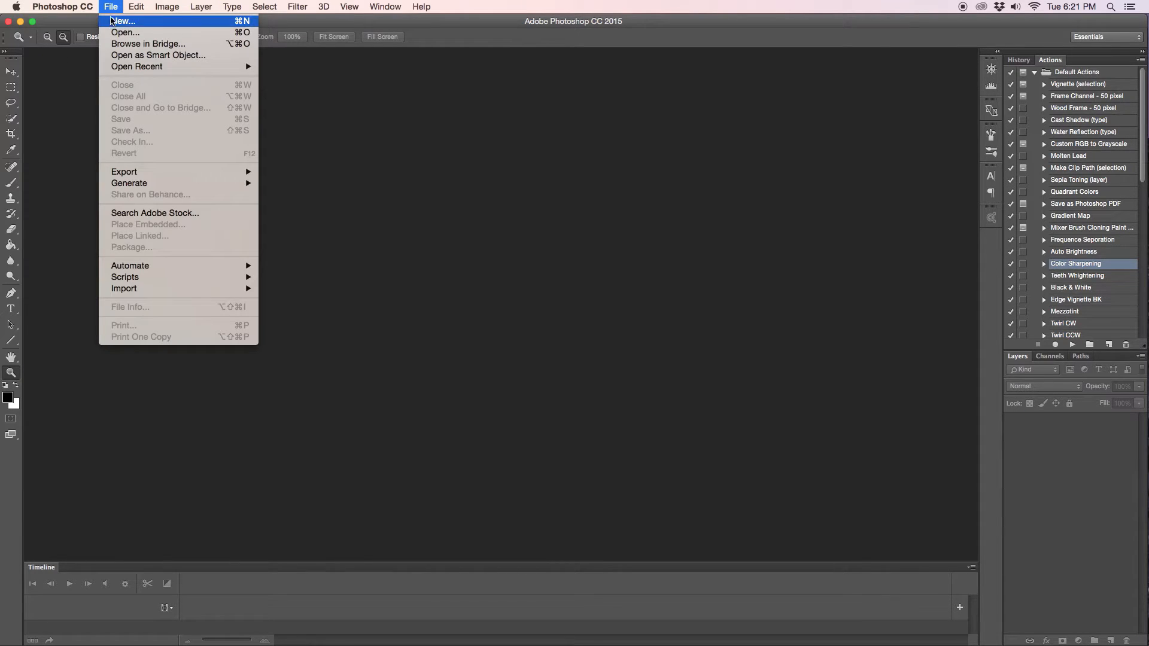
pyautogui.click(121, 33)
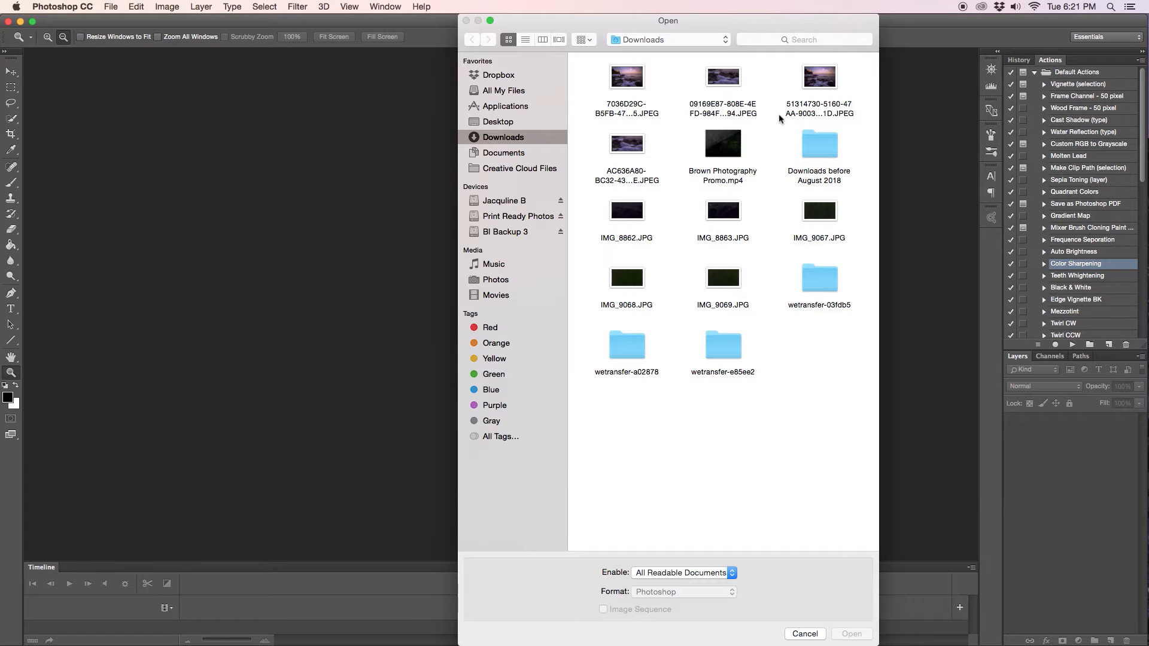
pyautogui.moveTo(844, 77)
pyautogui.mouseDown()
pyautogui.moveTo(570, 81)
pyautogui.moveTo(839, 79)
pyautogui.mouseUp()
pyautogui.click(585, 79)
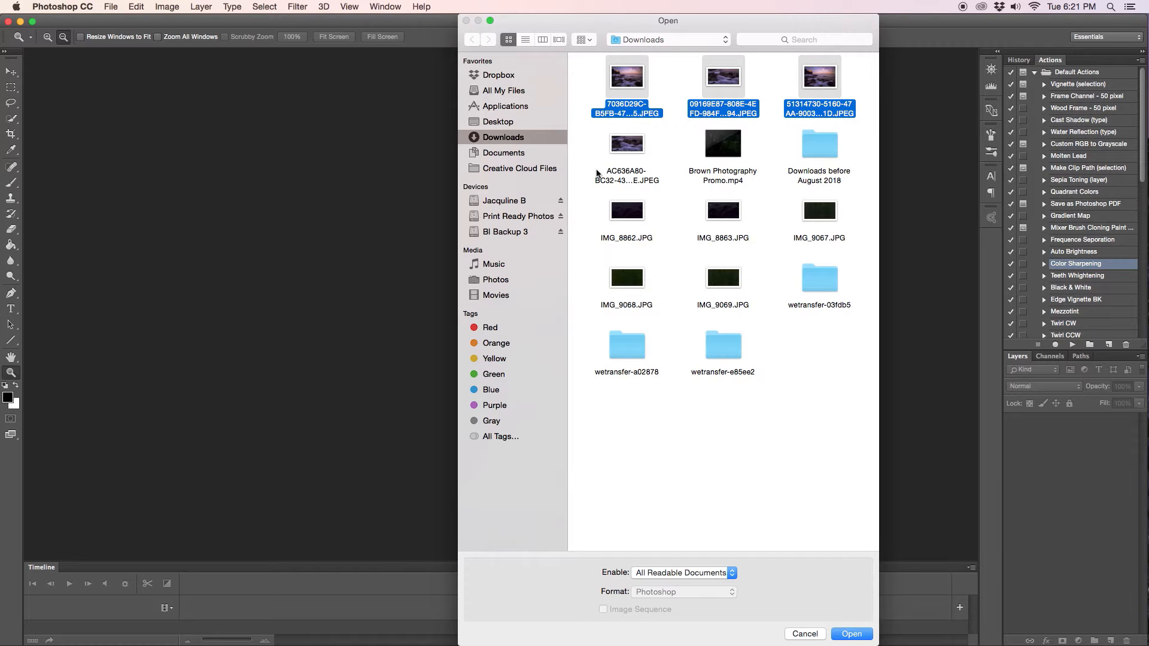
pyautogui.keyDown('super'); pyautogui.click(634, 149); pyautogui.keyUp('super')
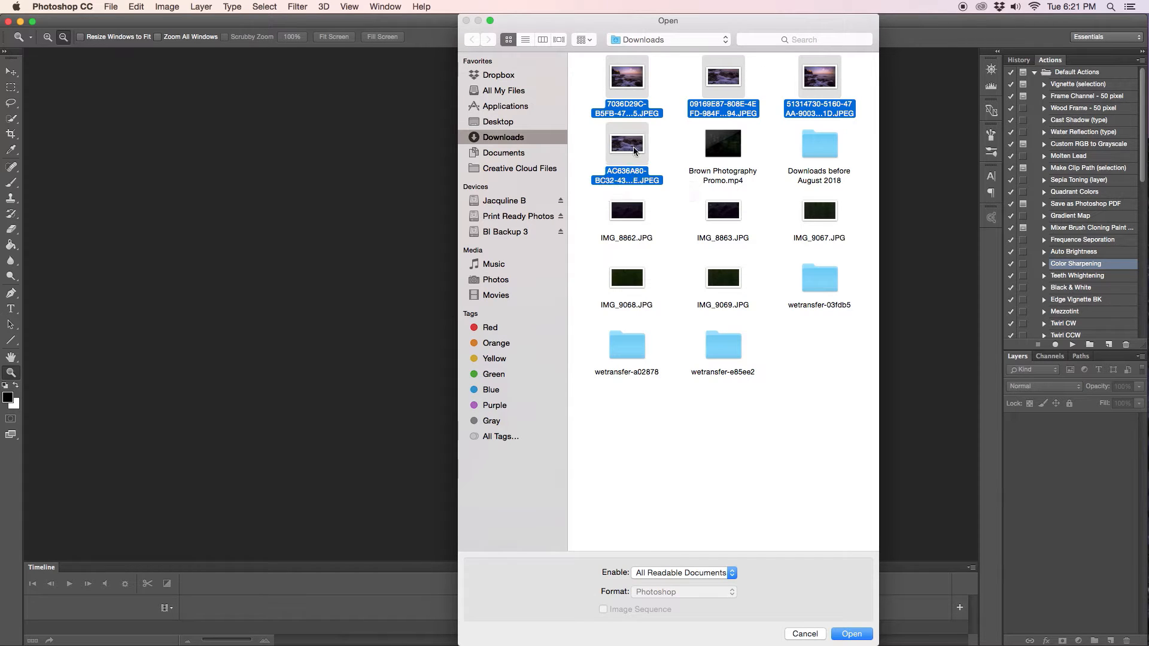
pyautogui.click(835, 634)
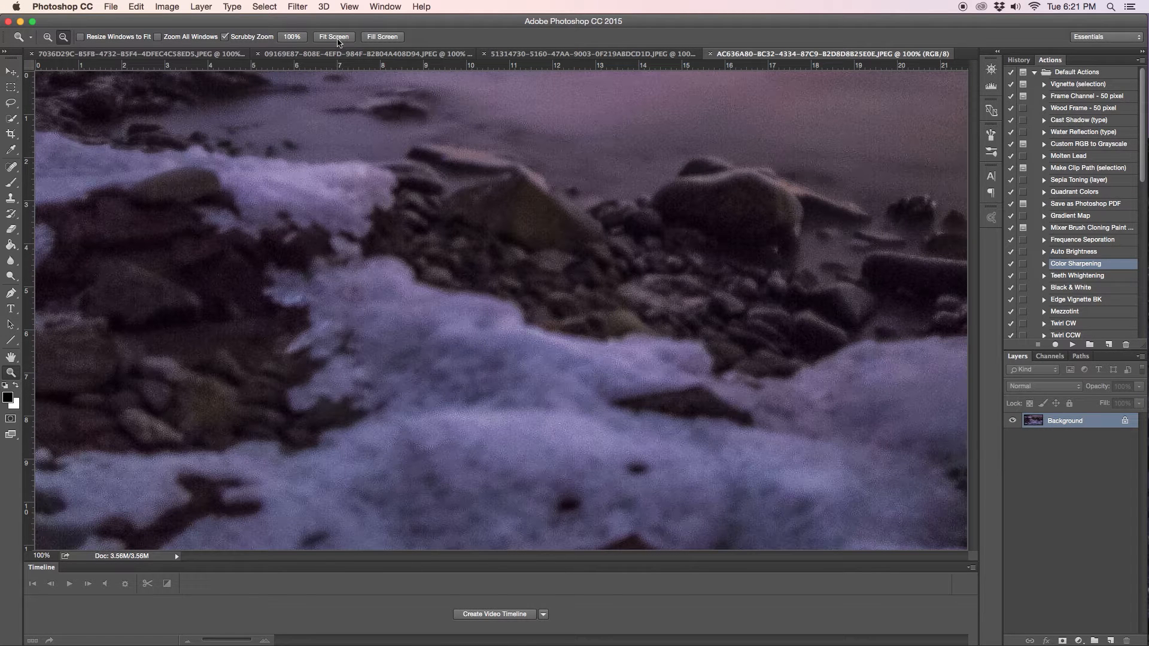
# Compare the full-view seascapes 51314730 and 7036D29C by switching repeatedly between them.
pyautogui.click(620, 54)
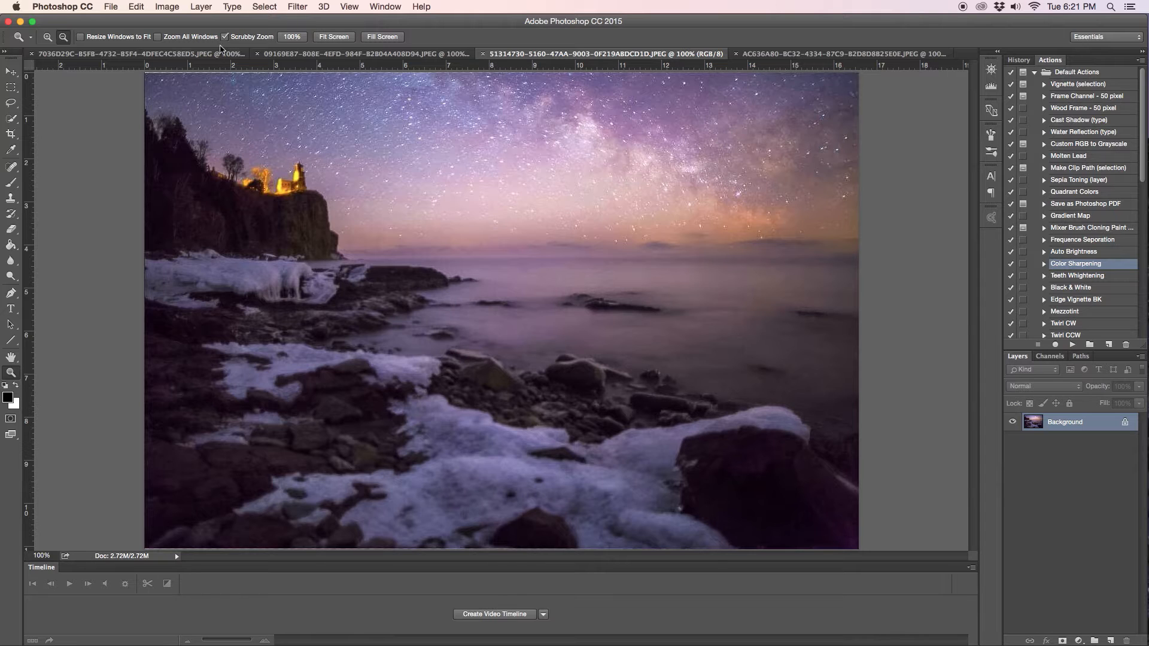
pyautogui.click(206, 53)
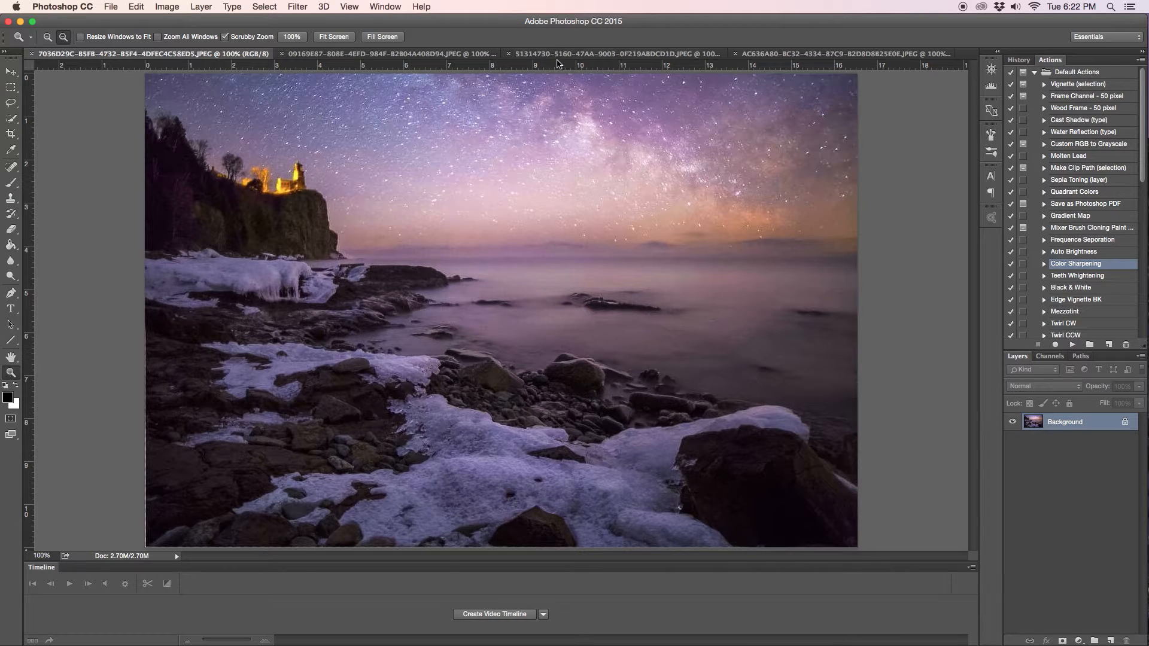
pyautogui.click(561, 54)
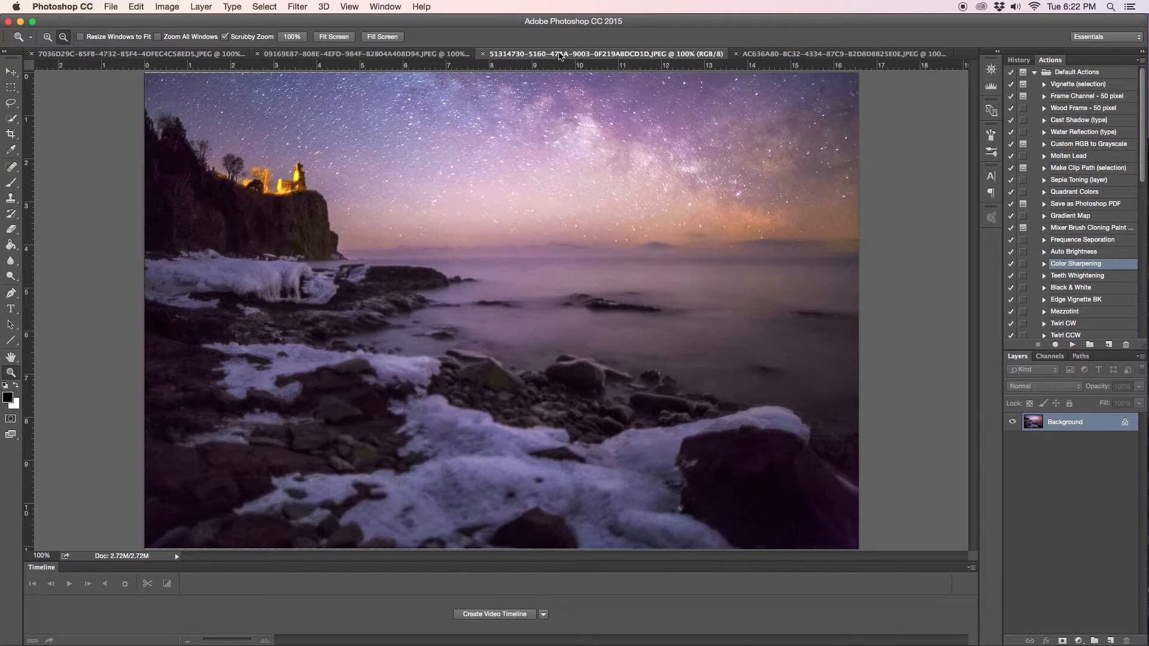
pyautogui.click(221, 54)
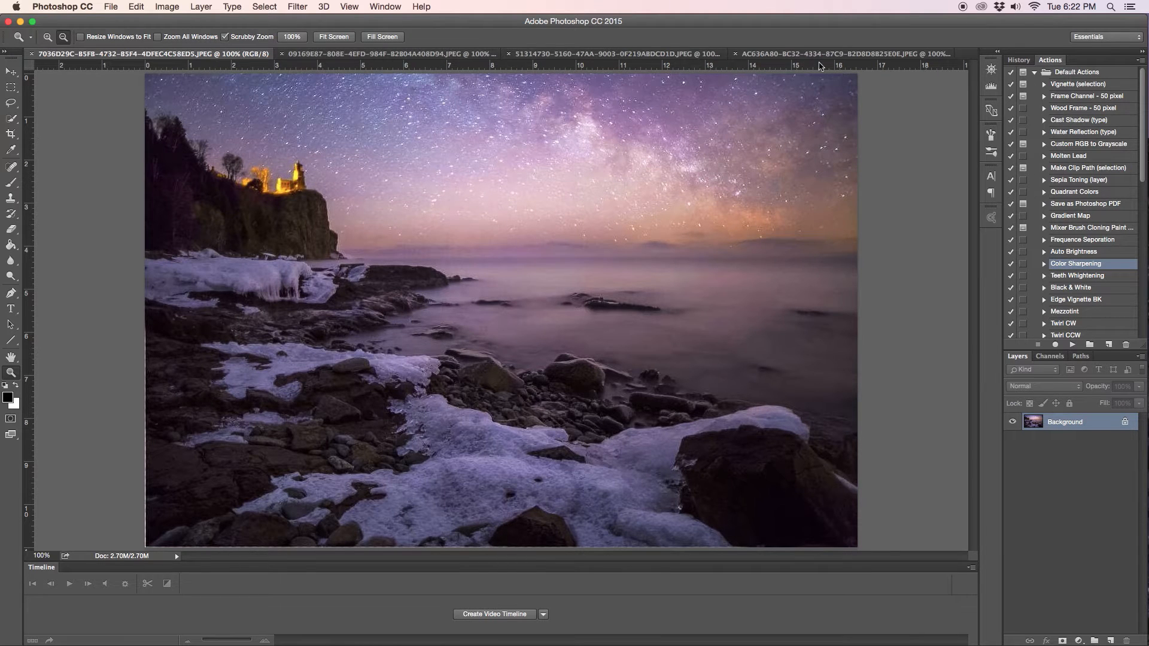
# Compare the rock and ice detail in the close-up seascapes AC636A80 and 09169E87, ending on the full-view image 7036D29C.
pyautogui.click(813, 55)
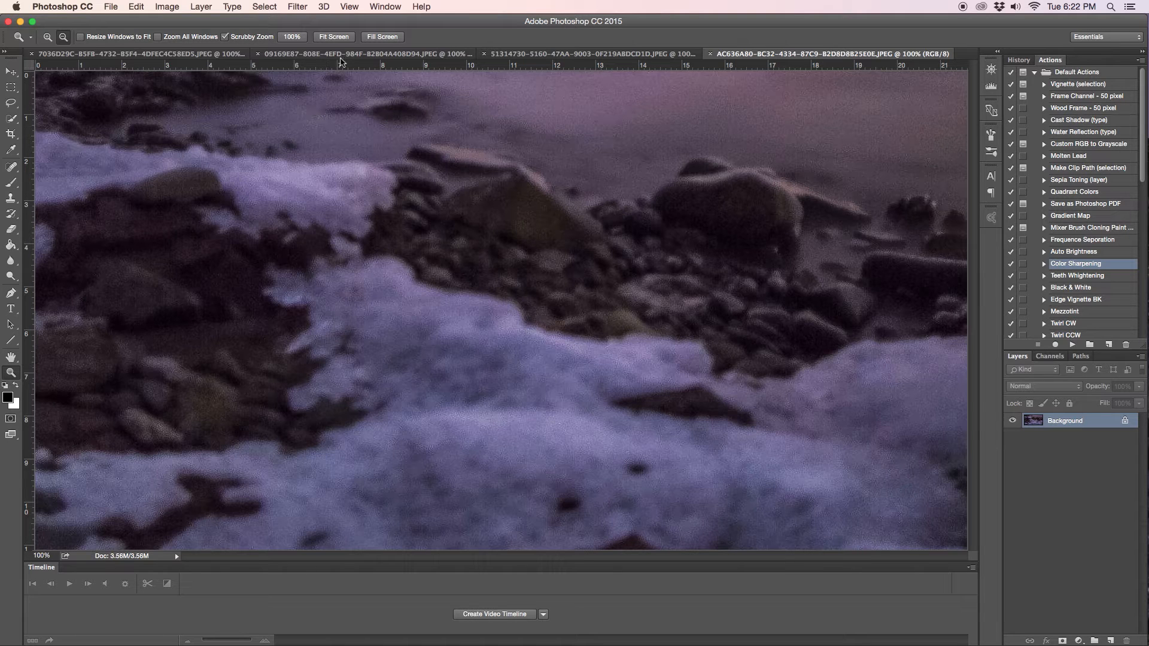
pyautogui.click(341, 55)
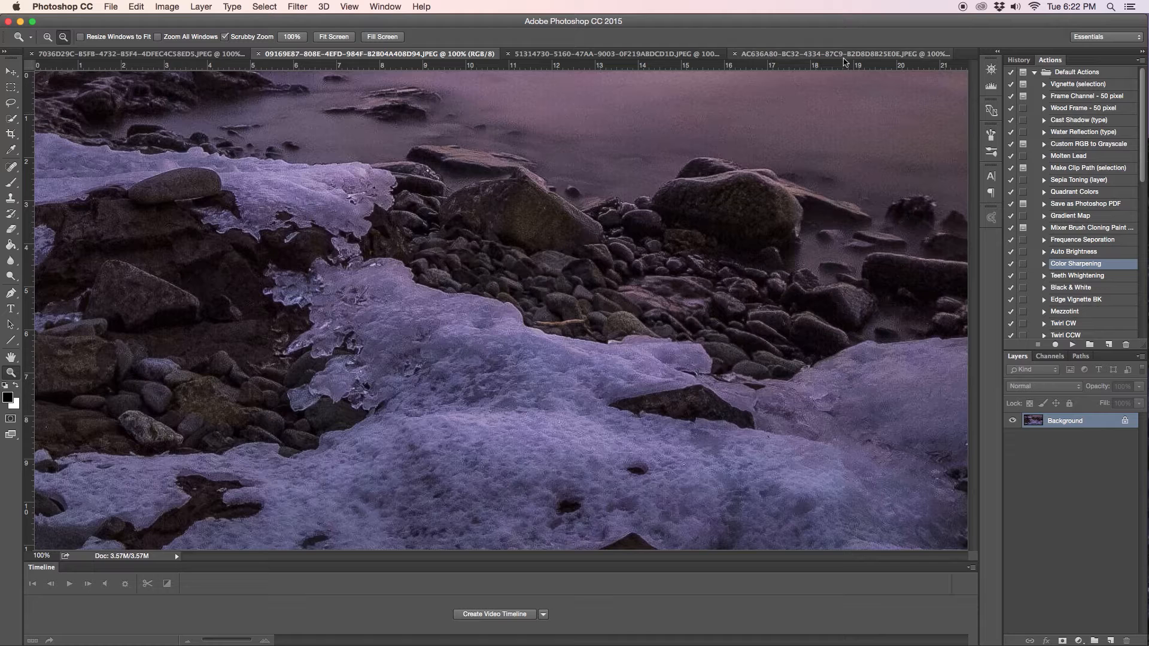
pyautogui.click(838, 55)
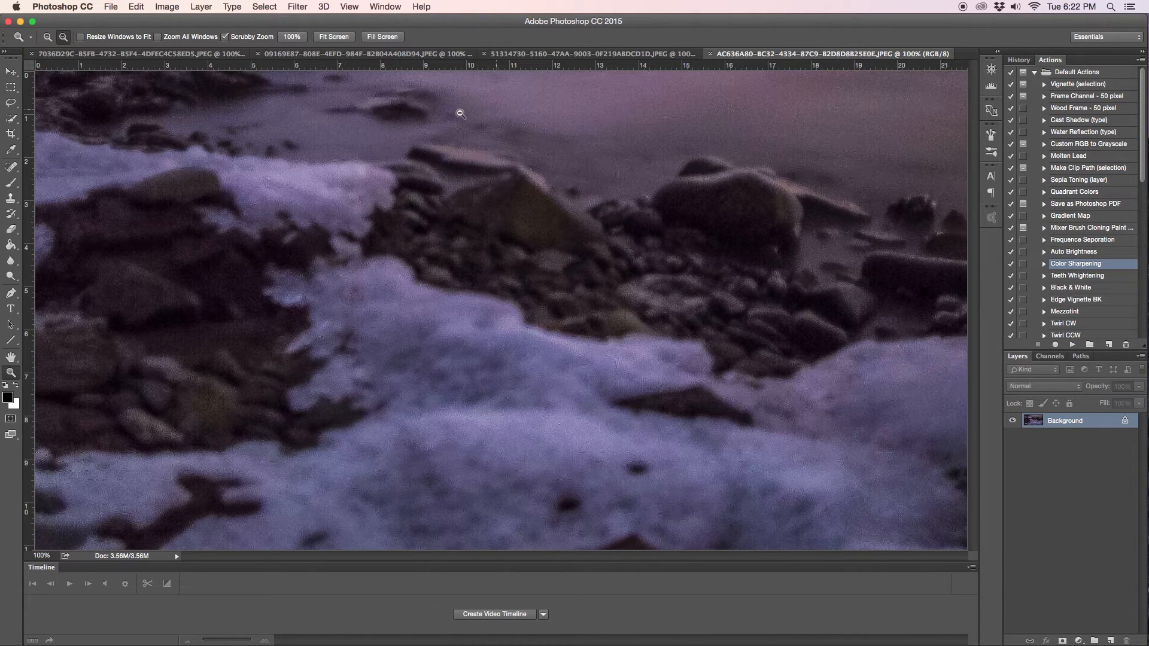
pyautogui.click(313, 55)
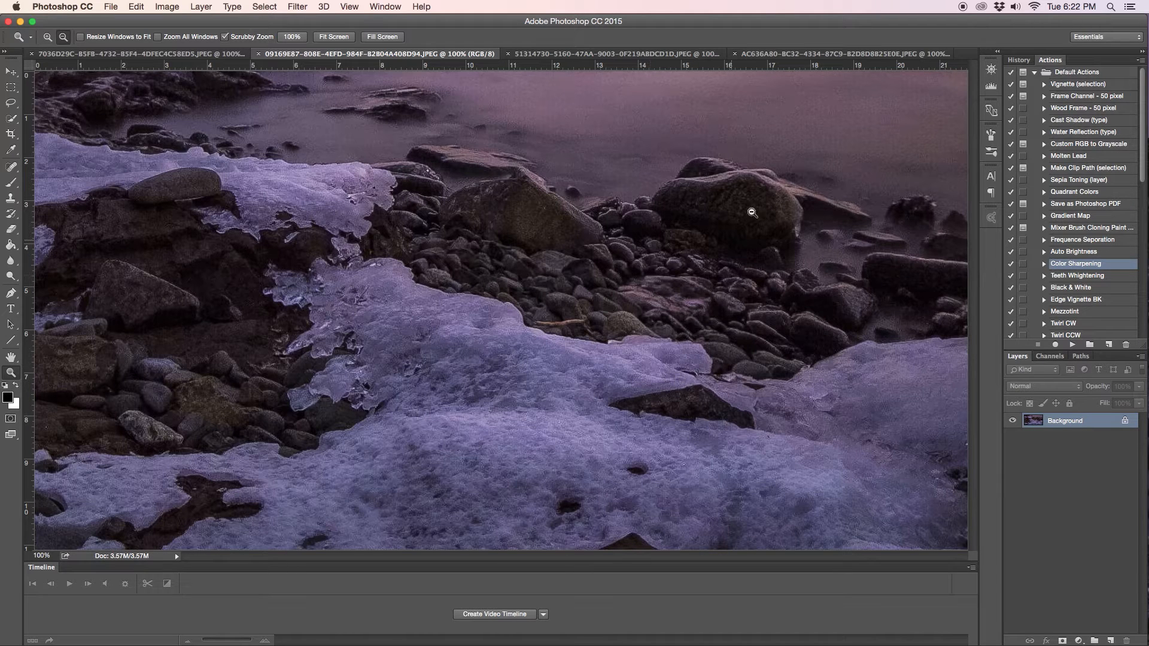
pyautogui.click(804, 55)
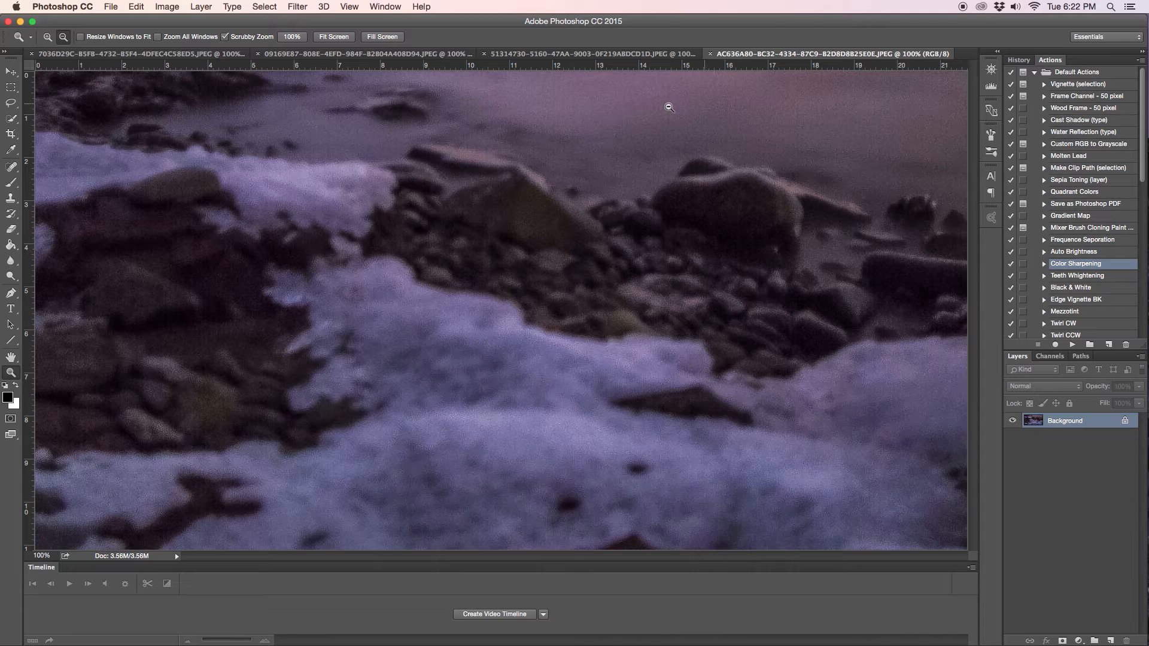
pyautogui.click(323, 54)
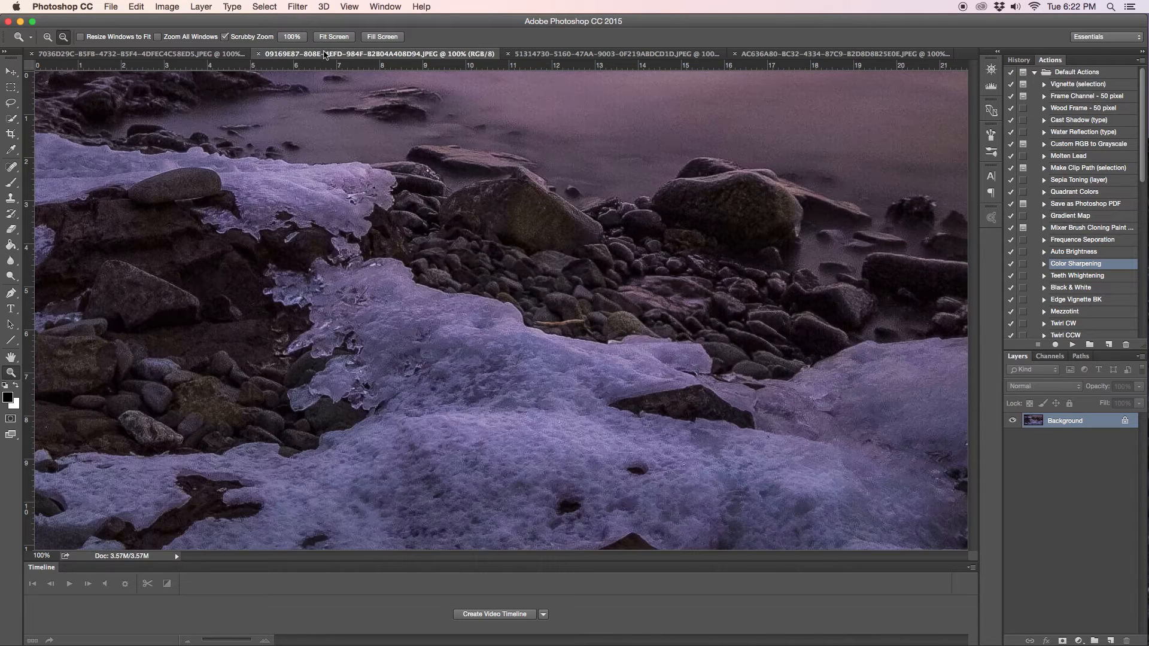
pyautogui.click(183, 55)
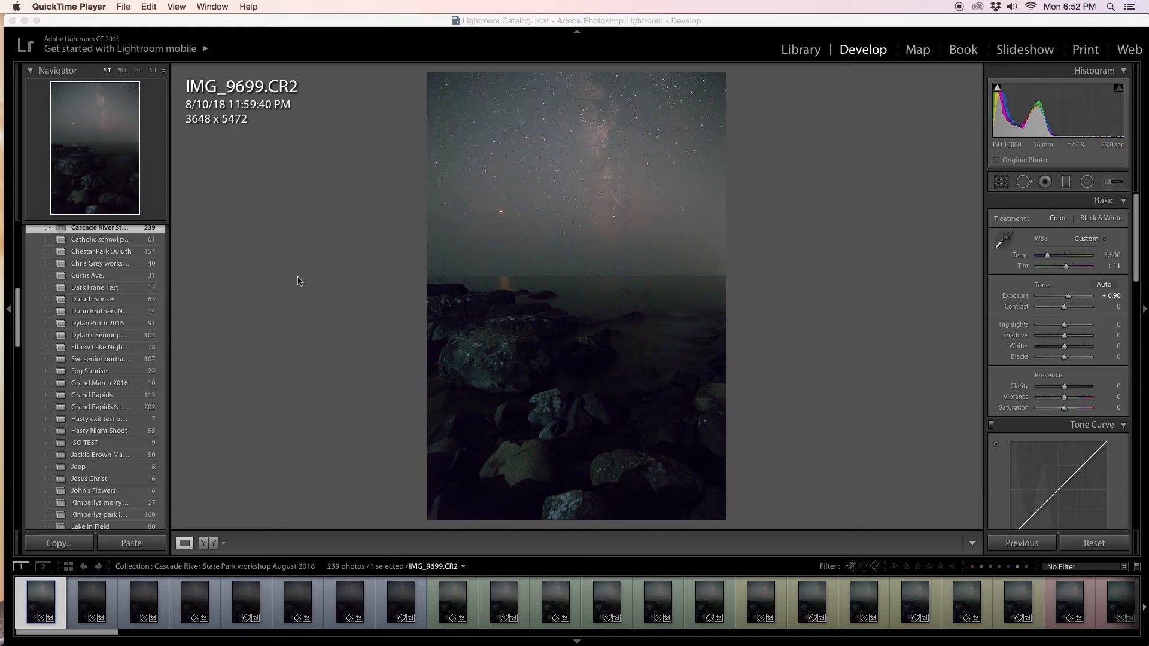
# Switch to Lightroom and view IMG_9707.CR2, the first green-labelled photo in the Cascade River State Park workshop collection.
pyautogui.scroll(5, 135, 356)
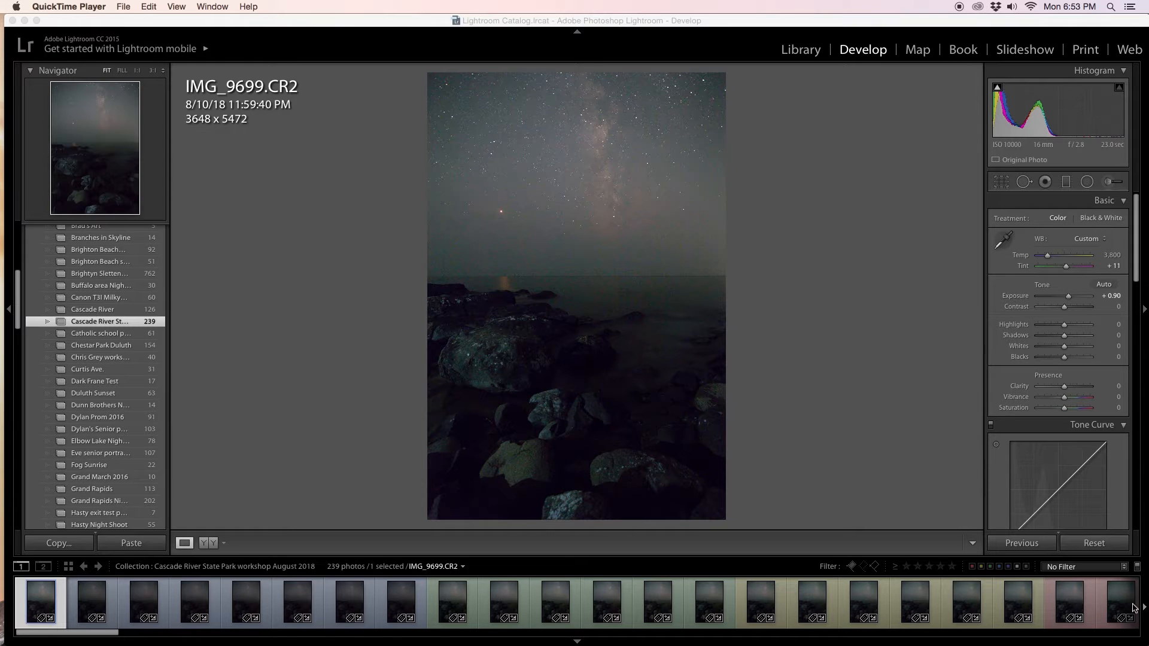
pyautogui.click(93, 636)
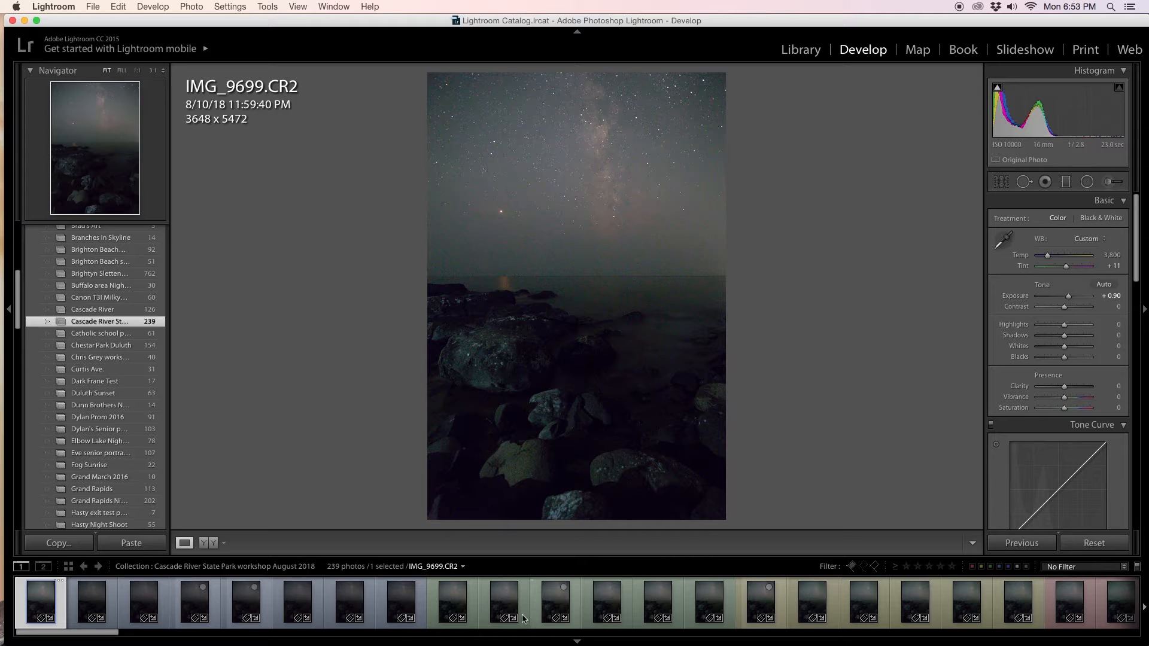
pyautogui.click(453, 603)
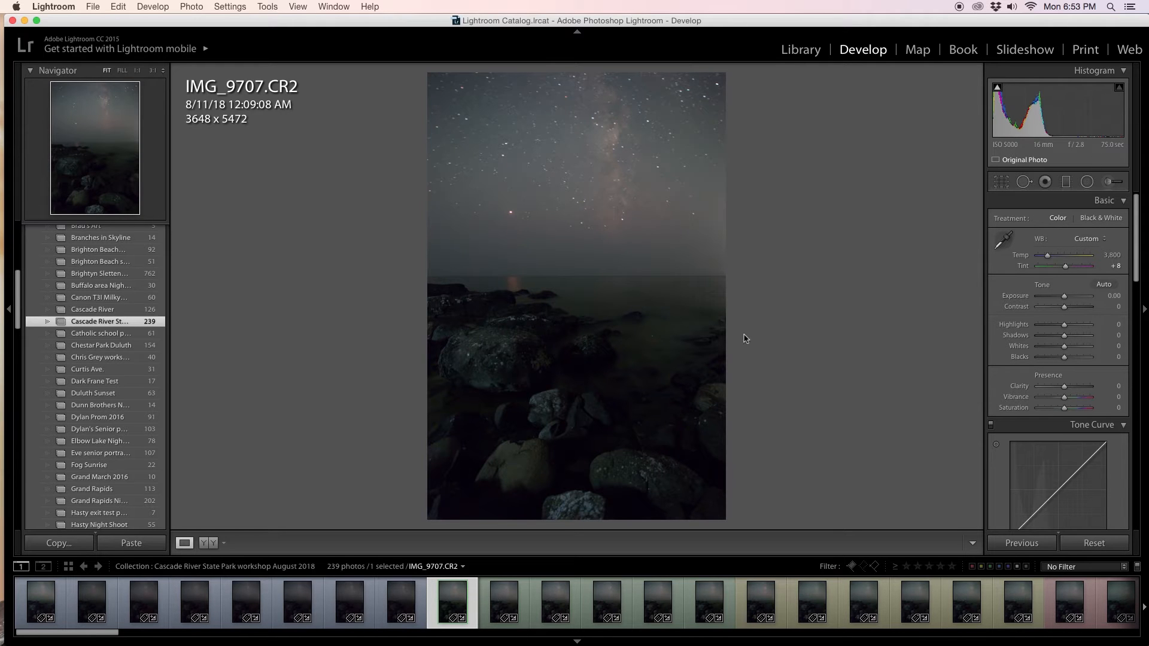
# Select the first photo of each colour-labelled group, from IMG_9699.CR2 to the first red one, and compare IMG_9707.CR2 with IMG_9719.CR2.
pyautogui.click(36, 609)
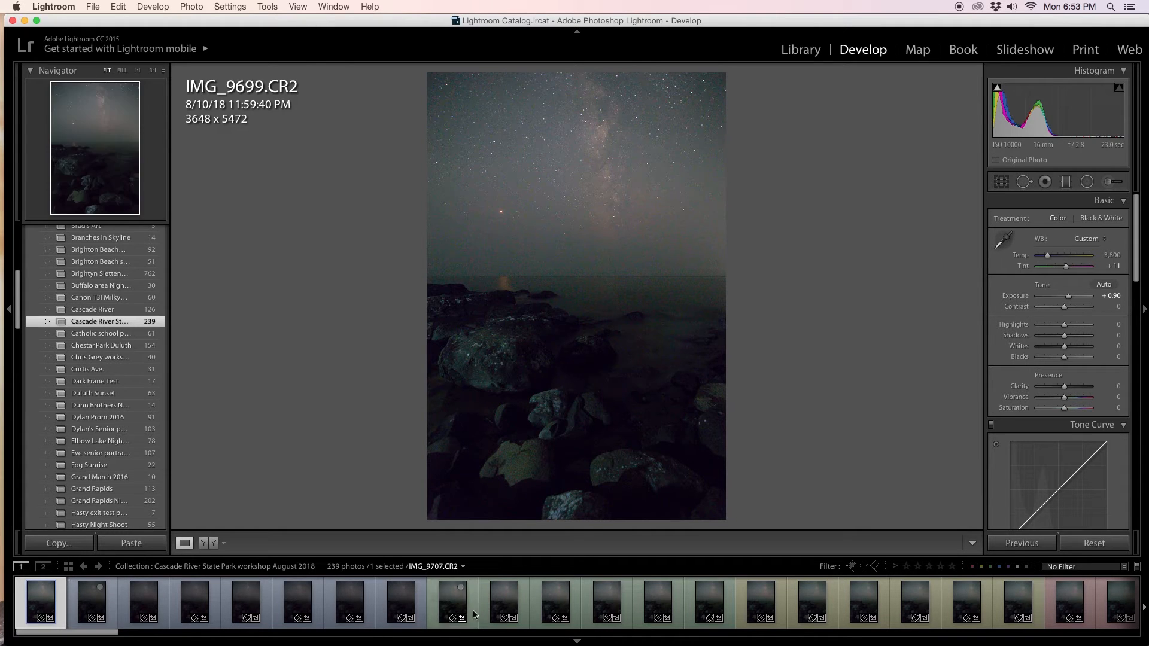
pyautogui.keyDown('super'); pyautogui.click(452, 601); pyautogui.keyUp('super')
pyautogui.keyDown('super'); pyautogui.click(764, 611); pyautogui.keyUp('super')
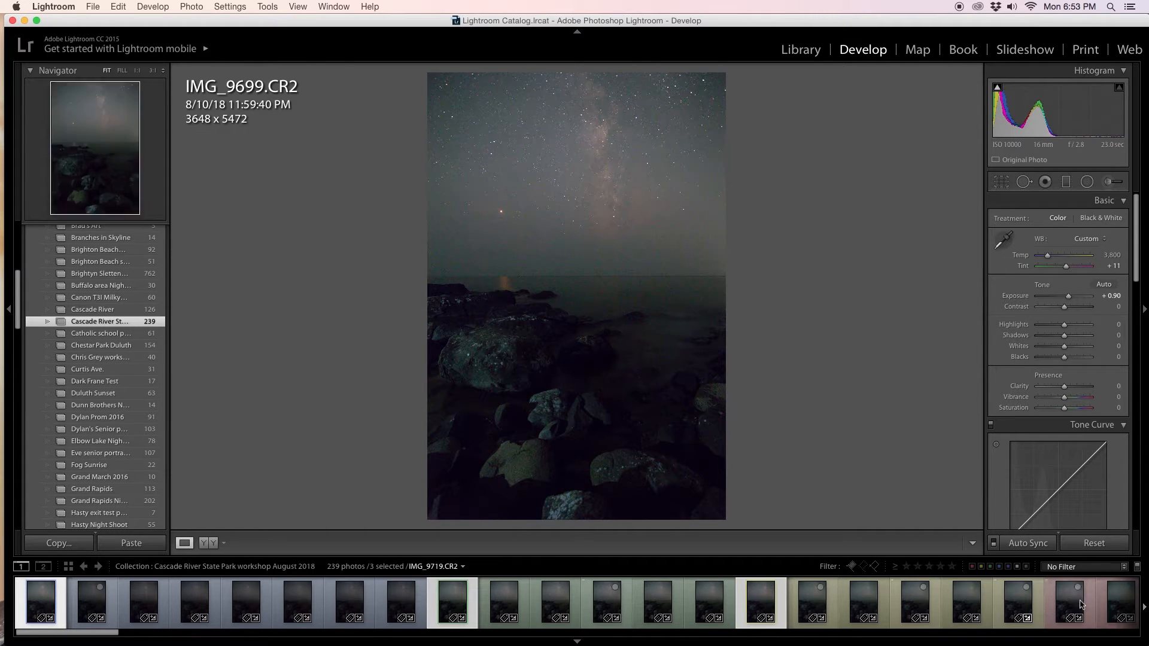
pyautogui.keyDown('super'); pyautogui.click(1069, 604); pyautogui.keyUp('super')
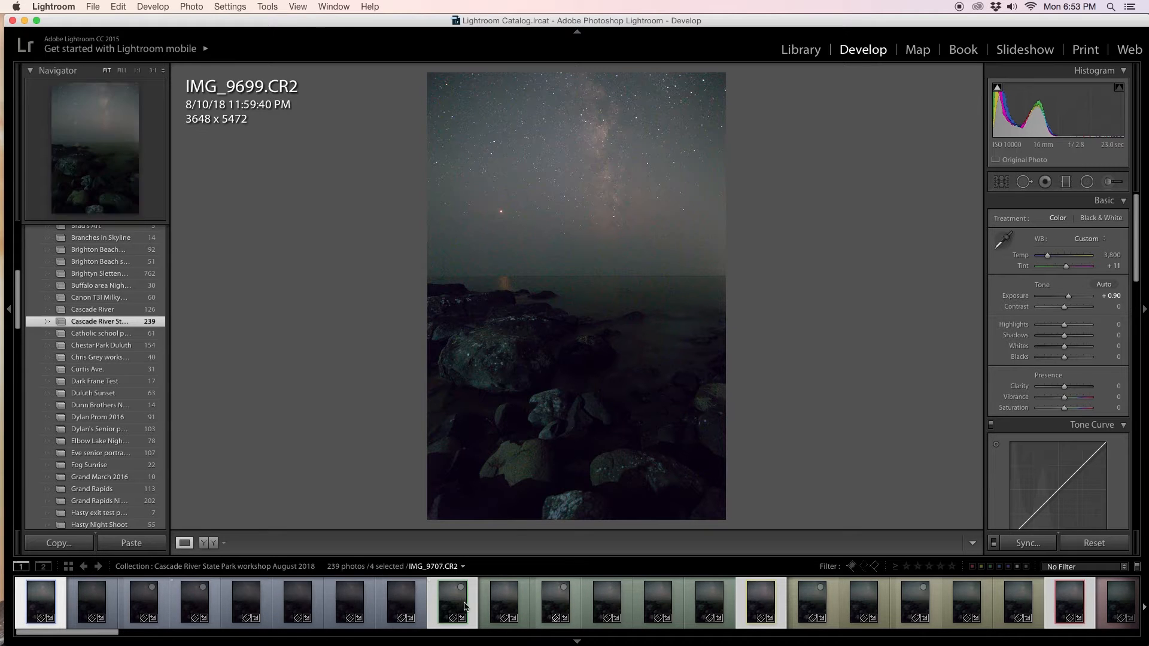
pyautogui.click(457, 607)
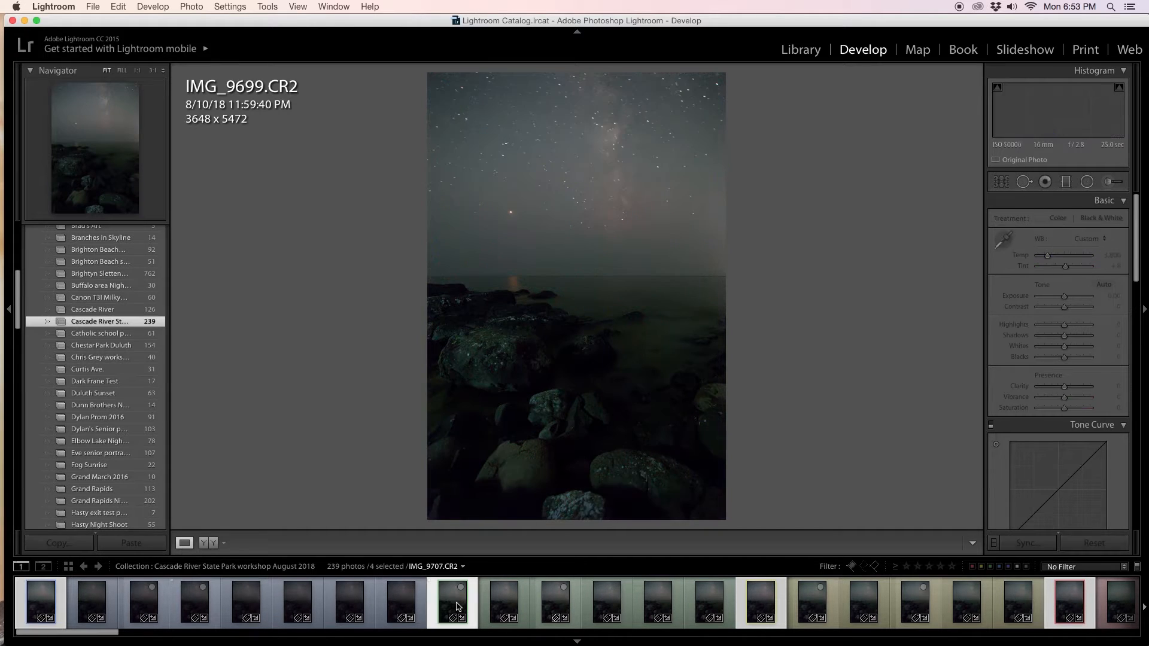
pyautogui.click(772, 609)
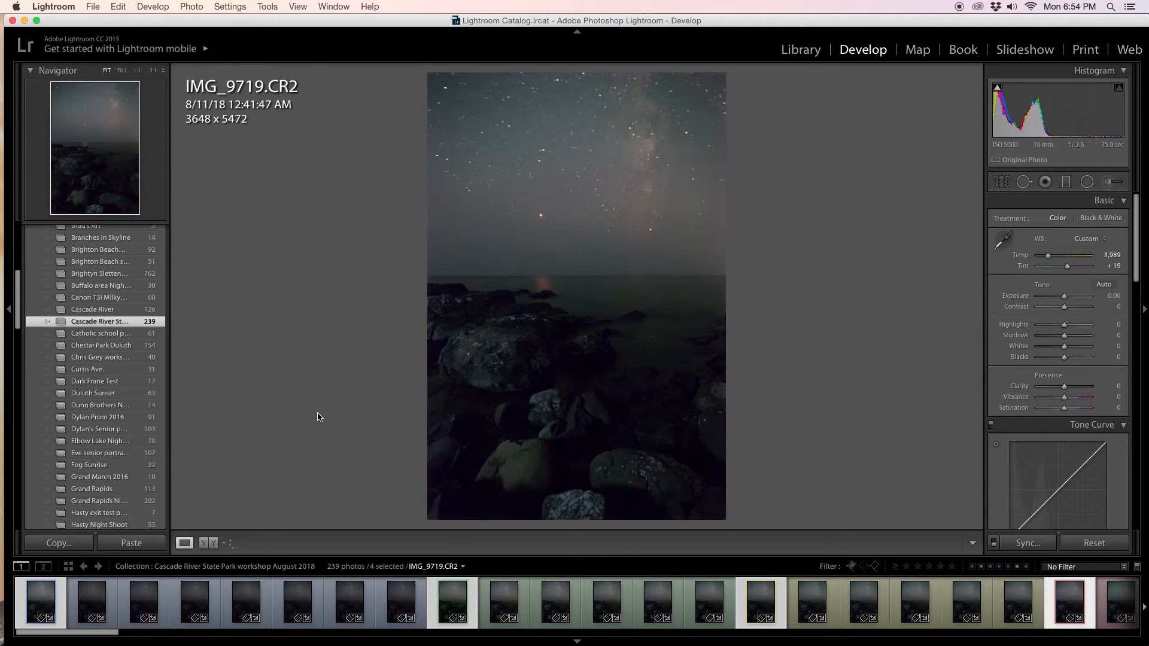
# Reset the exposure of IMG_9699.CR2 to 0.00 and view IMG_9707.CR2 for comparison.
pyautogui.click(41, 598)
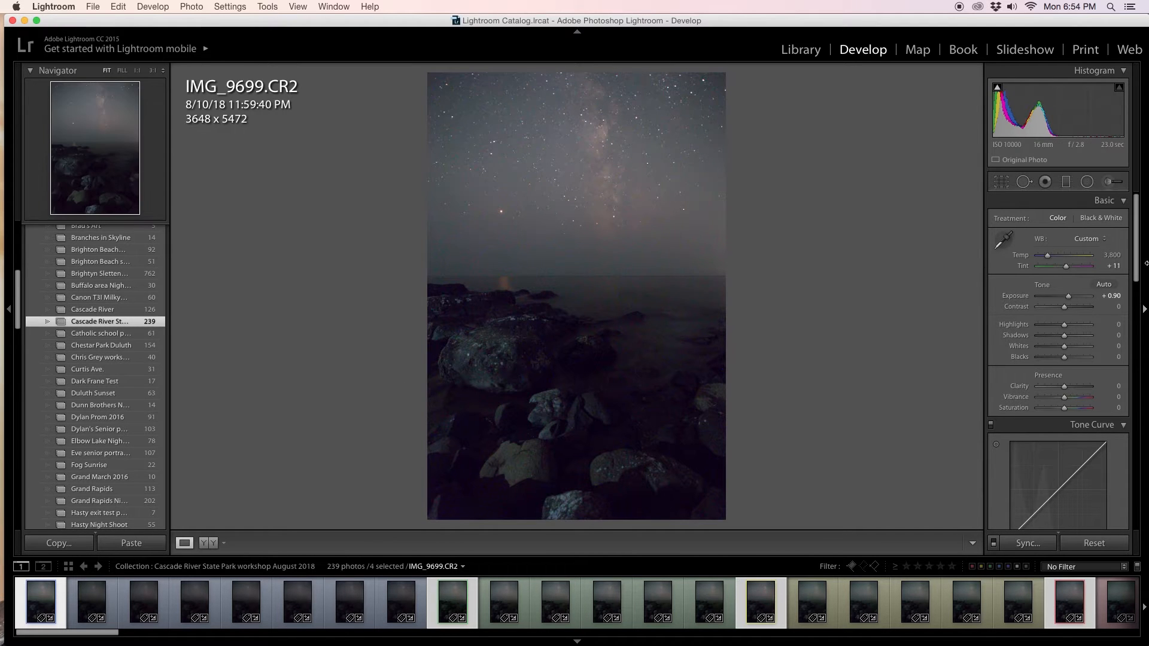
pyautogui.doubleClick(1069, 298)
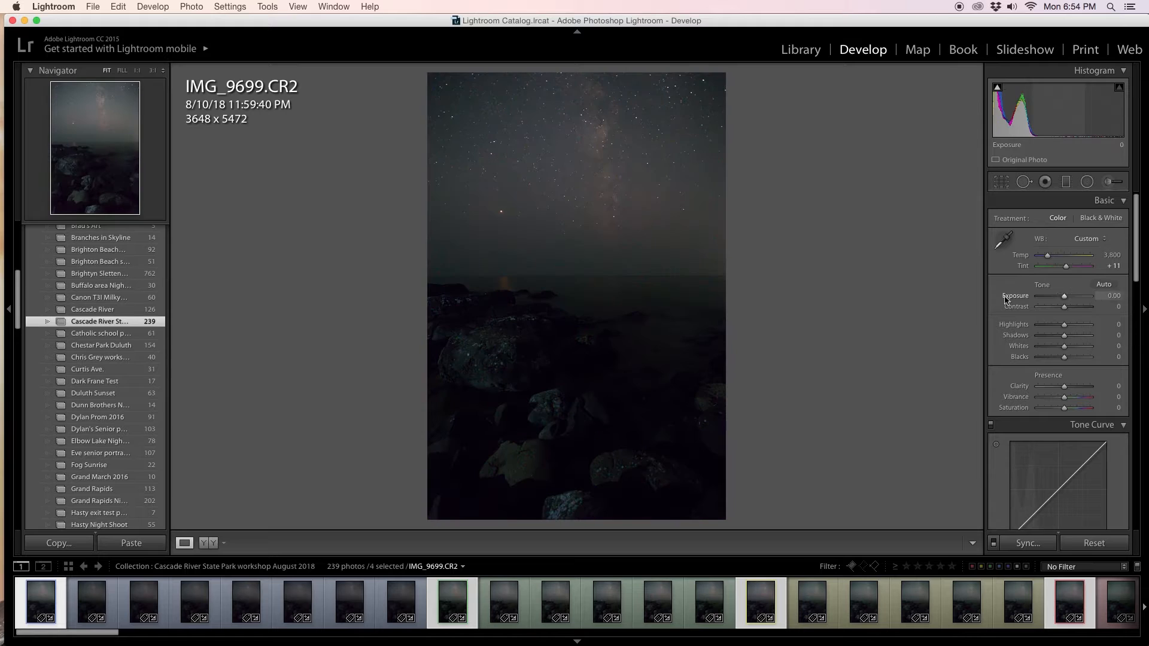
pyautogui.click(454, 602)
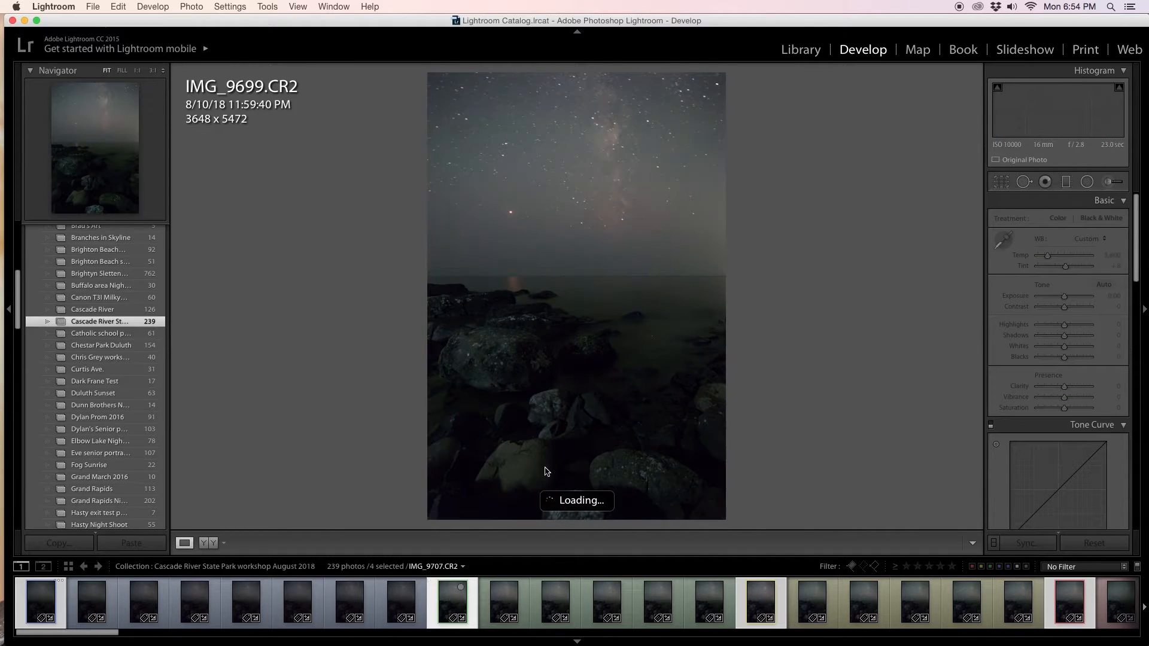
# Select the eight blue-labelled photos from IMG_9699.CR2 to IMG_9706.CR2 and review their export settings without exporting.
pyautogui.click(409, 612)
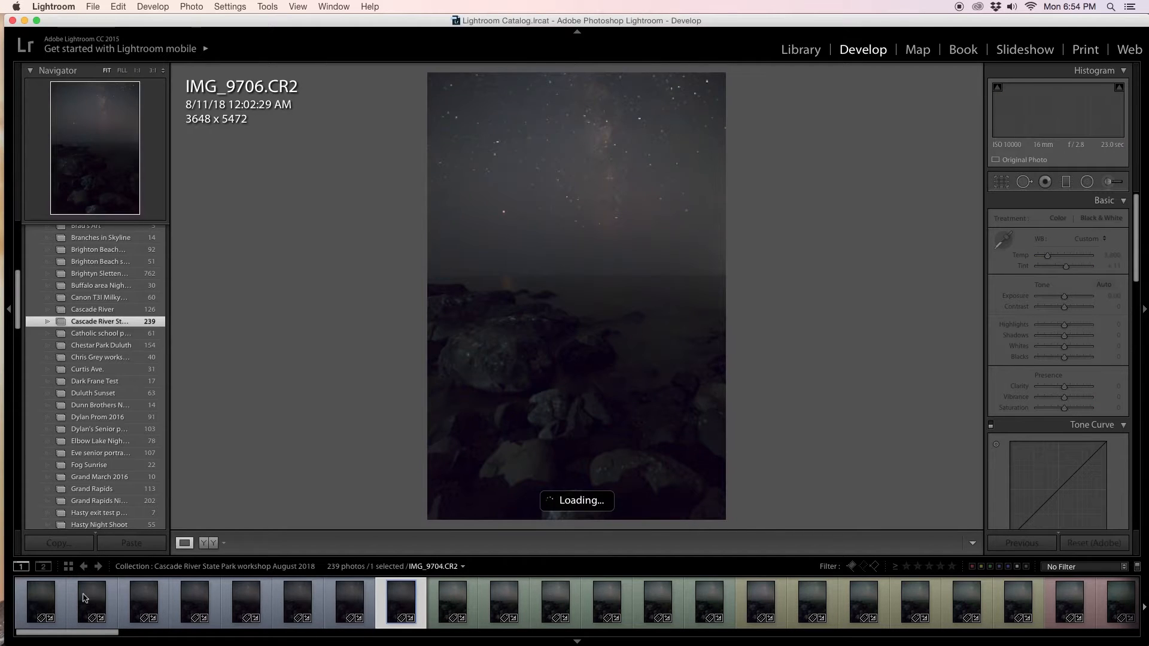
pyautogui.keyDown('shift'); pyautogui.click(55, 596); pyautogui.keyUp('shift')
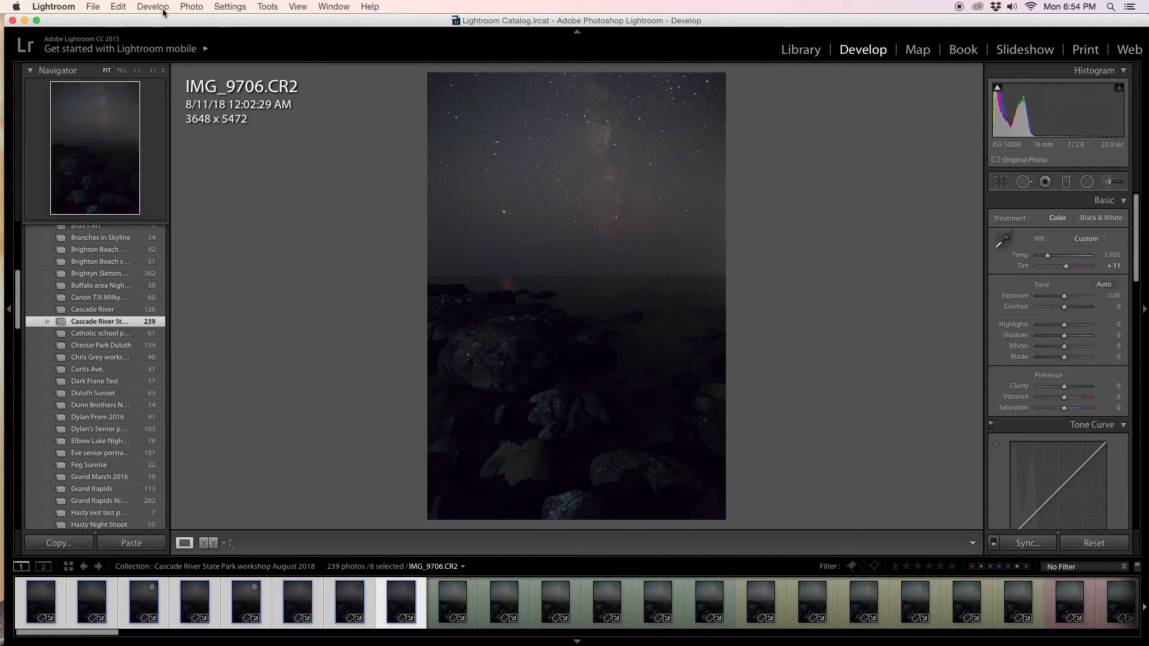
pyautogui.click(93, 7)
pyautogui.click(139, 152)
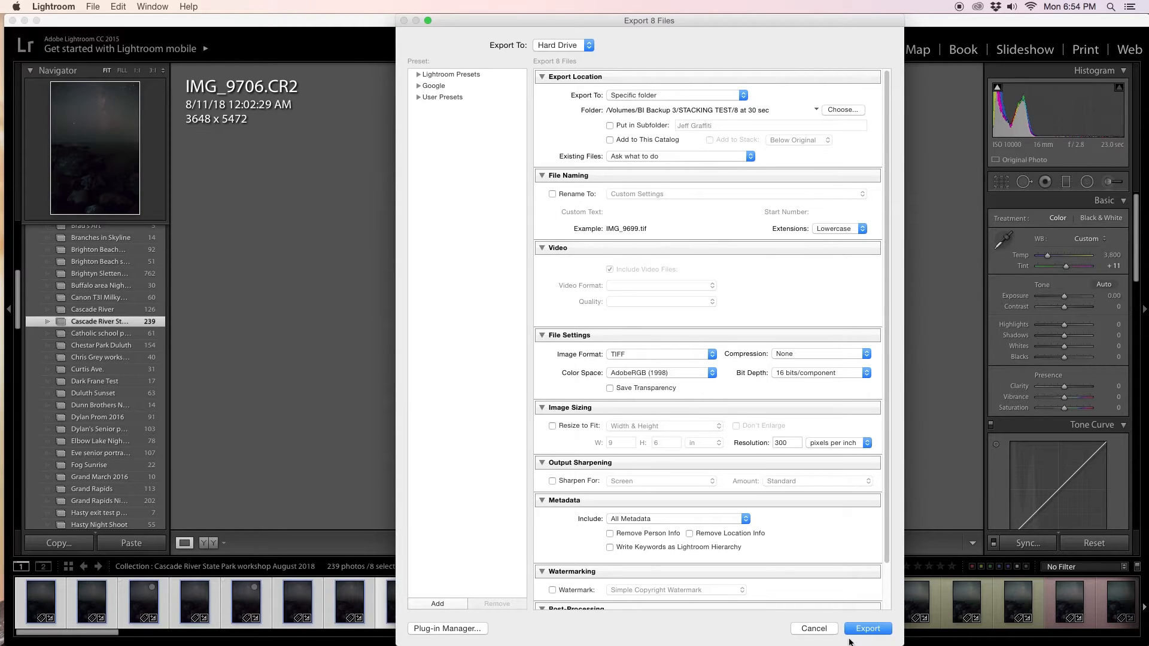
pyautogui.click(813, 628)
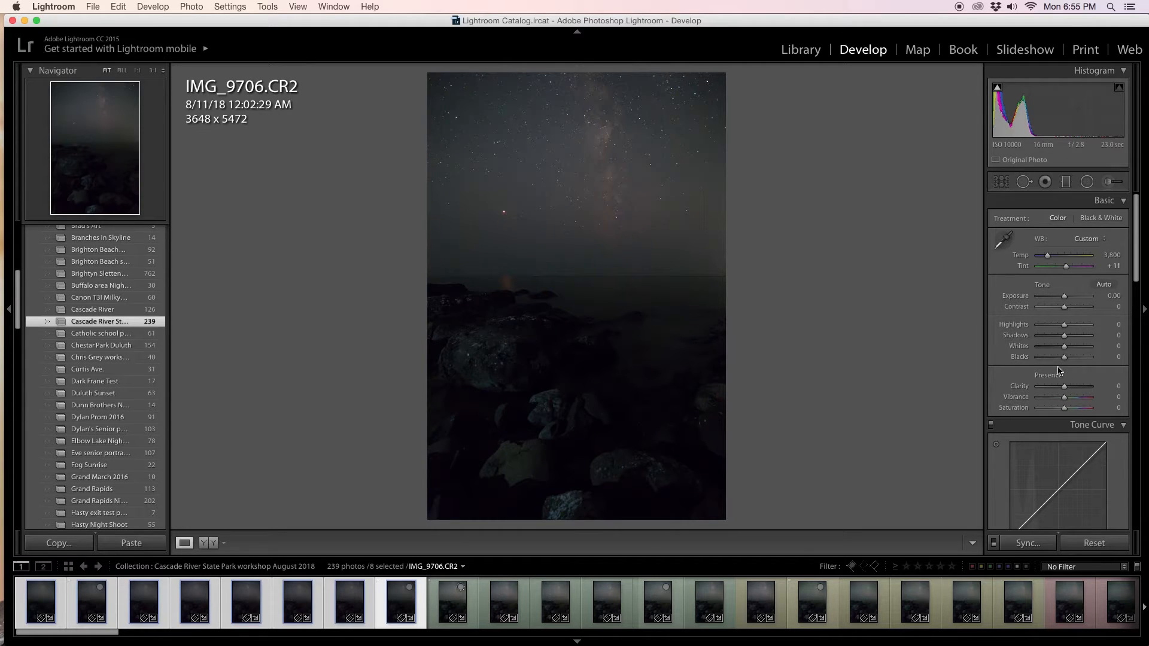
# Check the sharpening and noise reduction settings of IMG_9706.CR2 and turn on Remove Chromatic Aberration.
pyautogui.scroll(-20, 1057, 371)
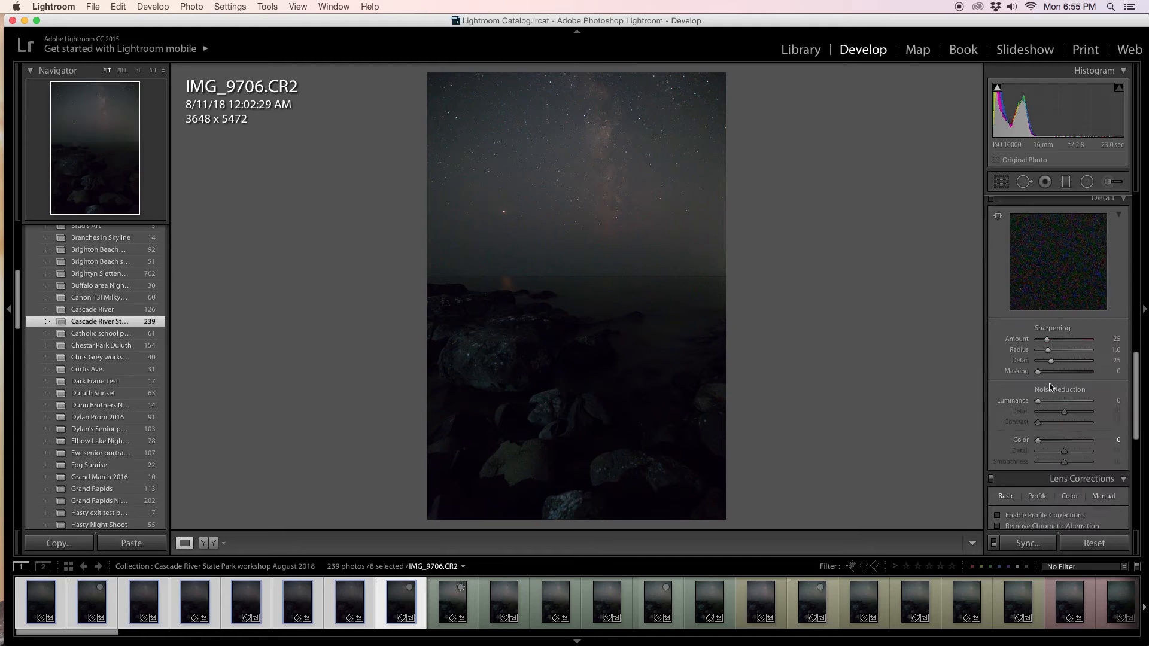
pyautogui.scroll(-3, 1053, 419)
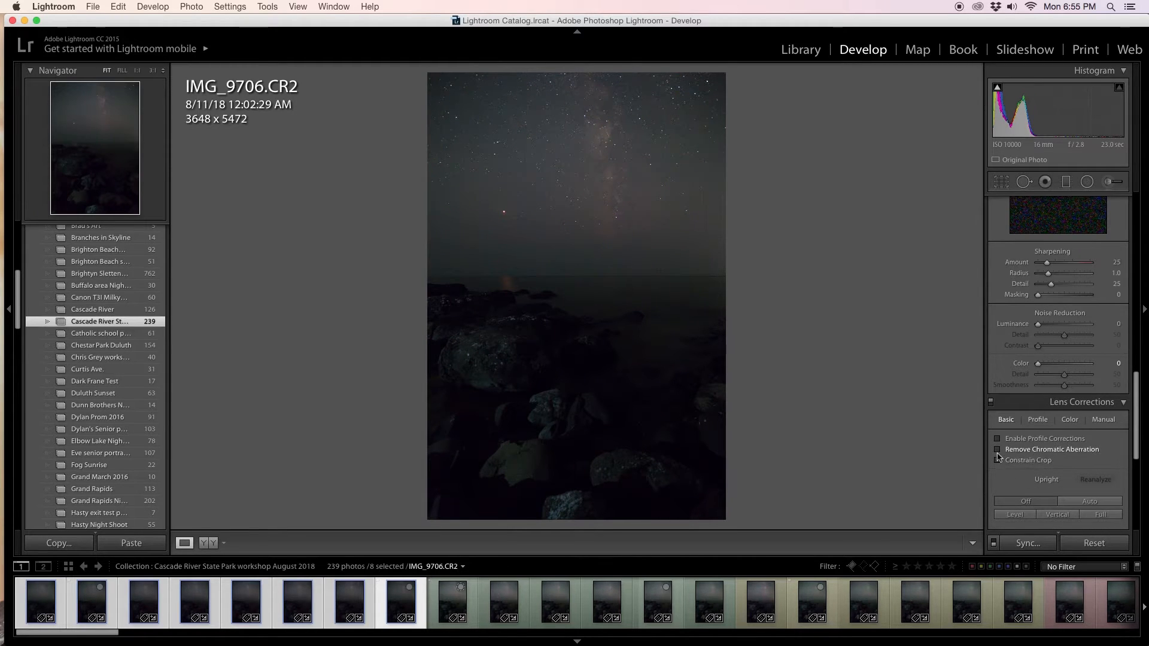
pyautogui.click(997, 450)
pyautogui.scroll(5, 1052, 473)
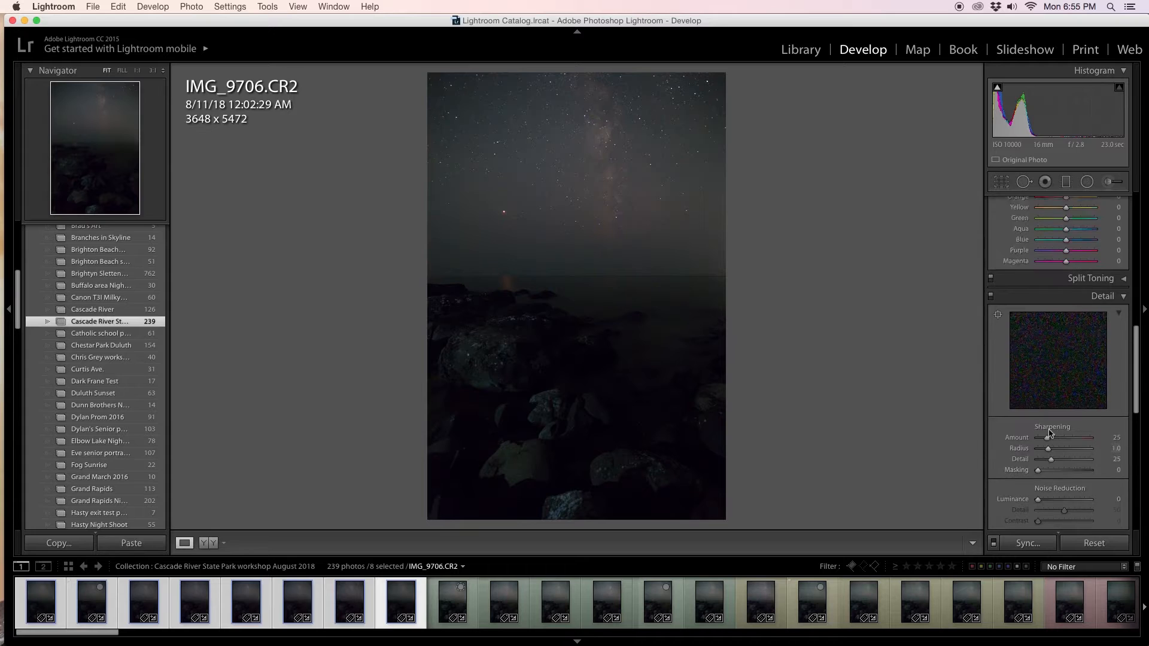
pyautogui.scroll(10, 1049, 432)
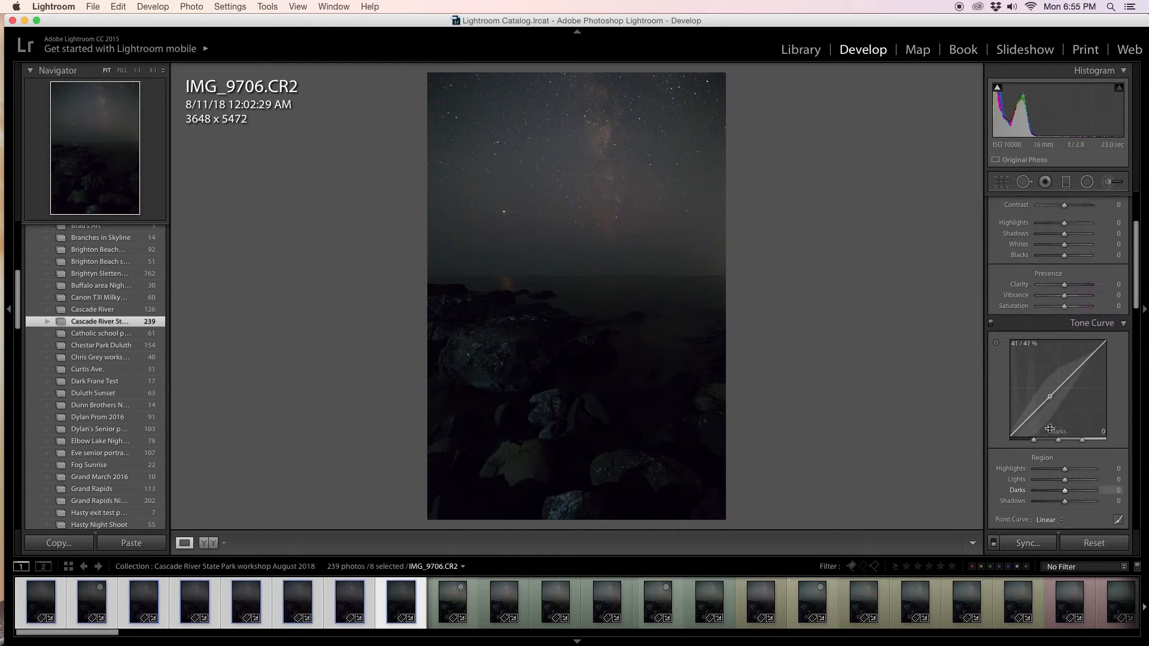
pyautogui.scroll(-10, 1049, 429)
pyautogui.scroll(-3, 1052, 432)
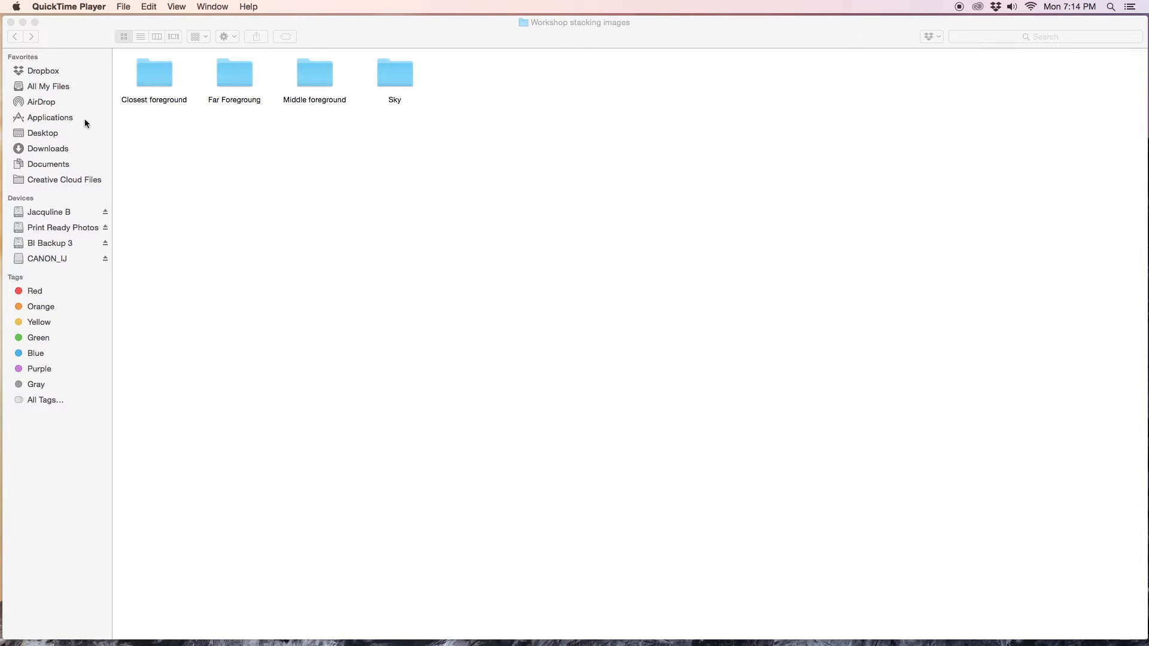
# Launch StarryLandscapeStacker from the Applications folder and browse to the BI Backup 3 drive for the images to stack.
pyautogui.click(43, 118)
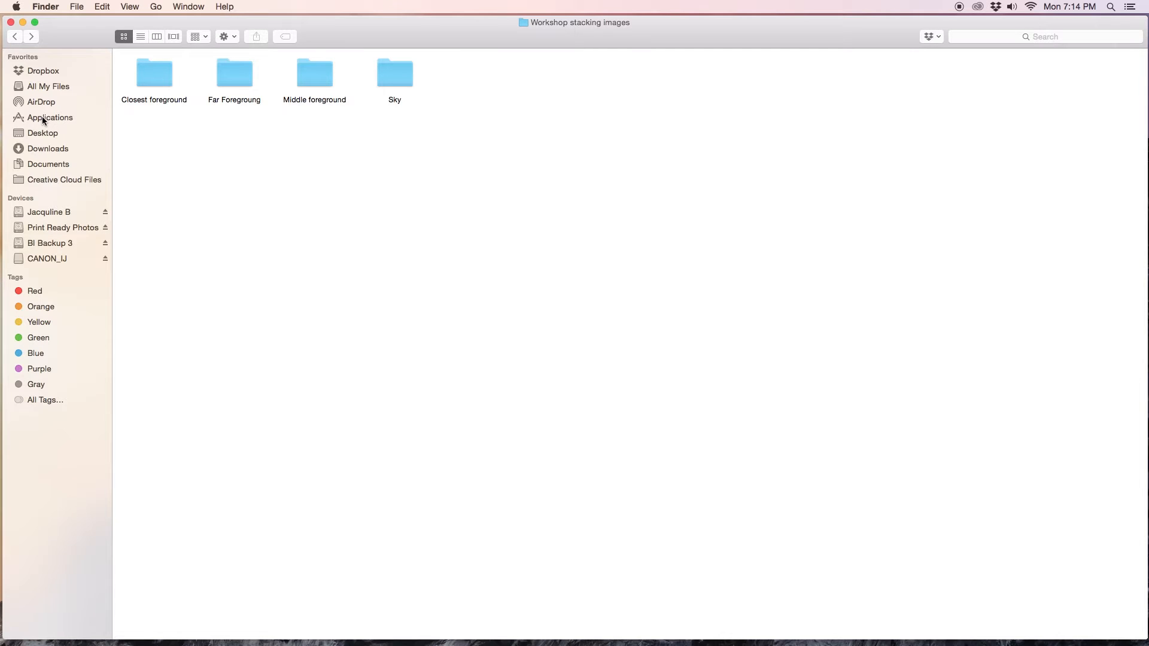
pyautogui.click(42, 118)
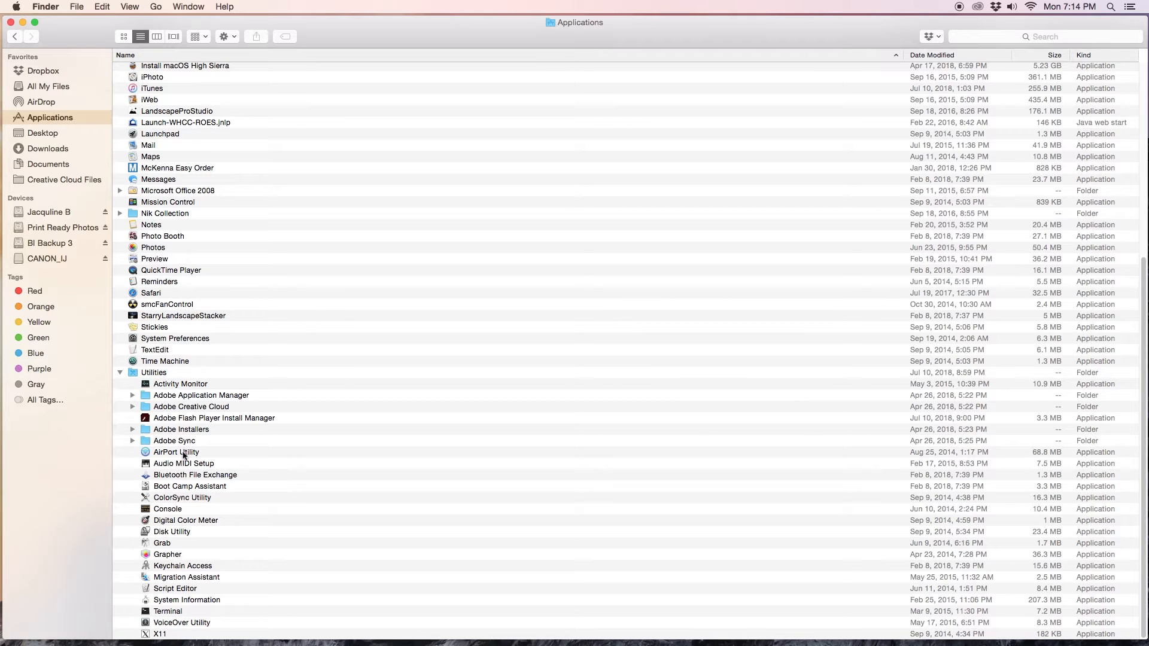
pyautogui.doubleClick(168, 316)
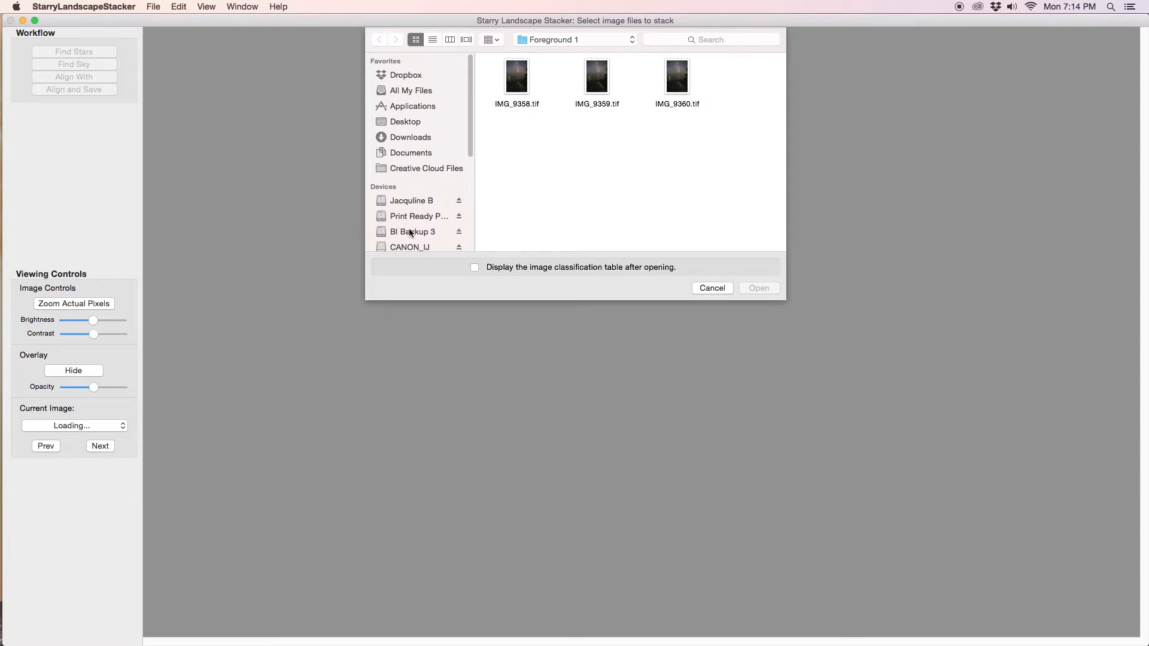
pyautogui.scroll(-3, 428, 203)
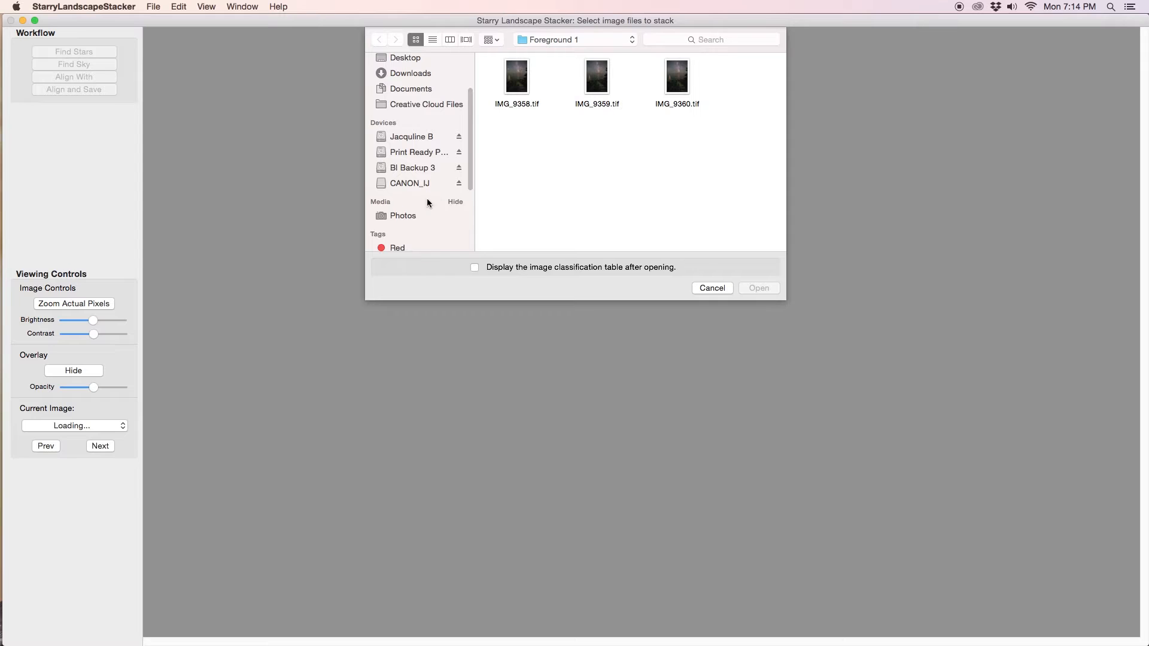
pyautogui.click(411, 168)
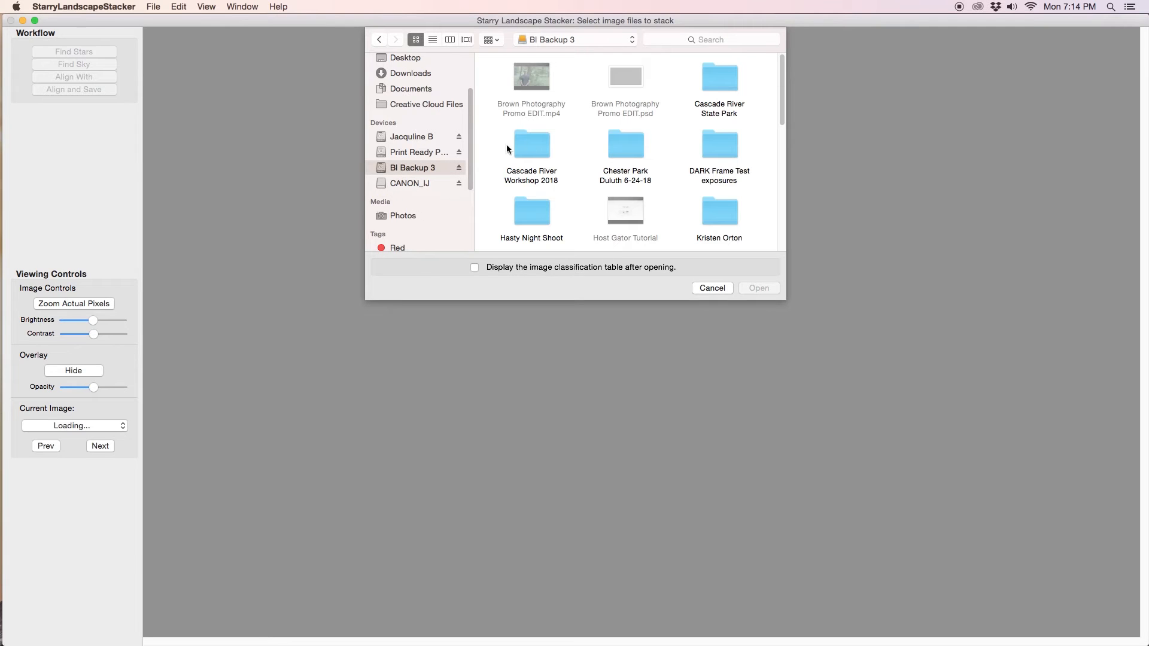
pyautogui.scroll(-10, 574, 173)
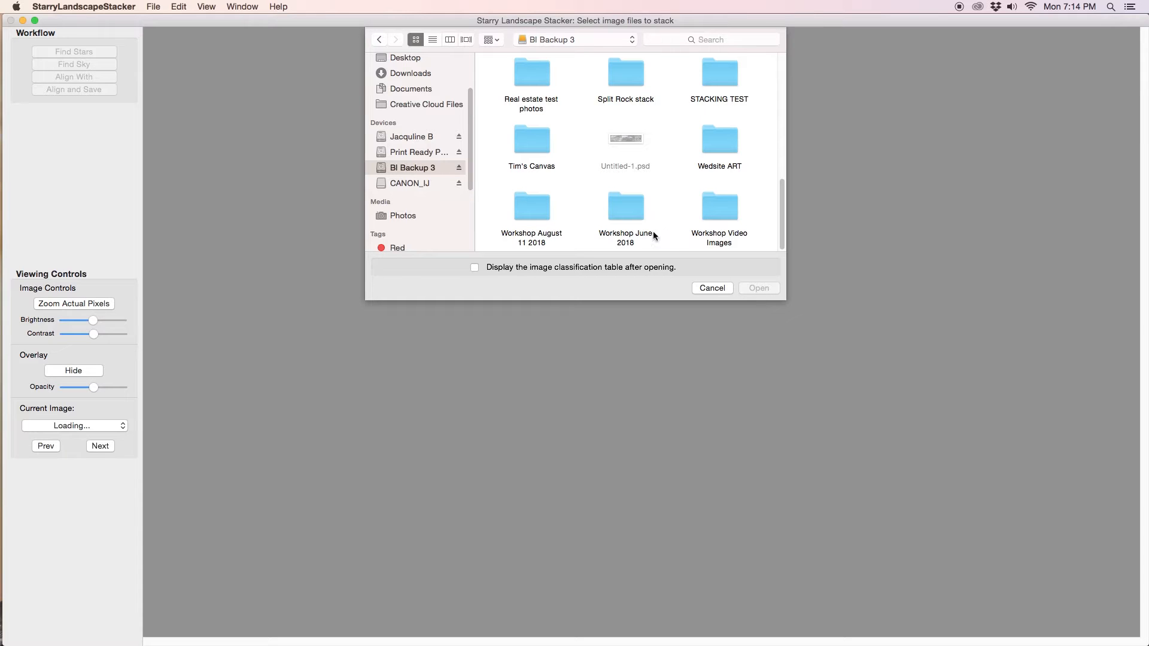
pyautogui.doubleClick(529, 209)
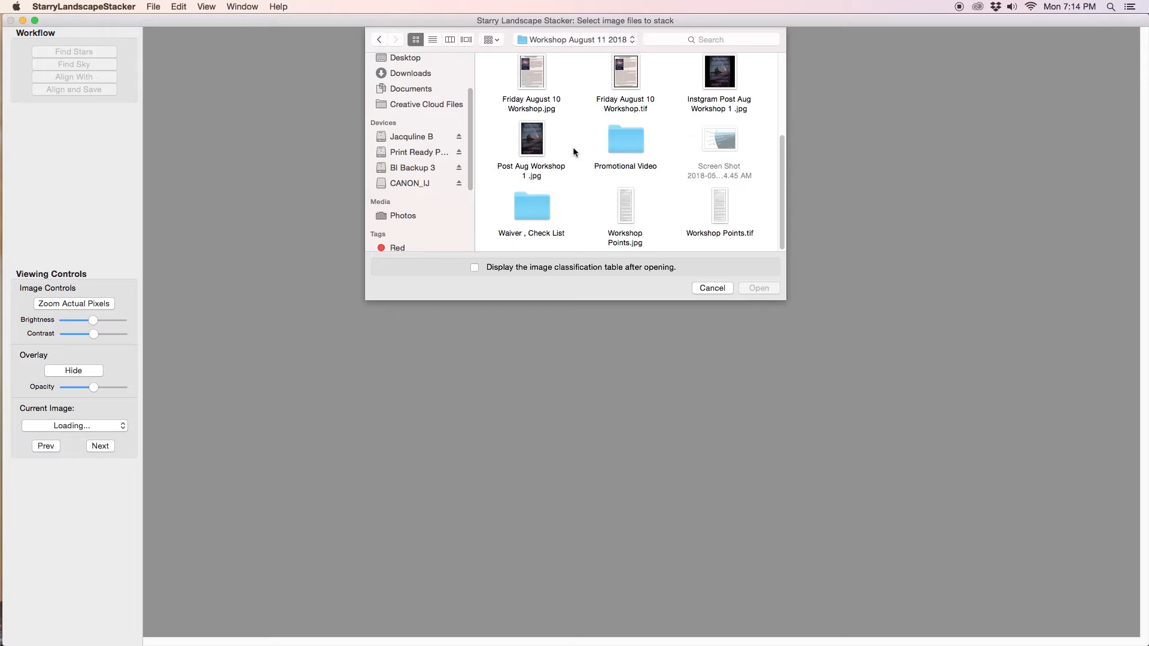
pyautogui.scroll(5, 575, 153)
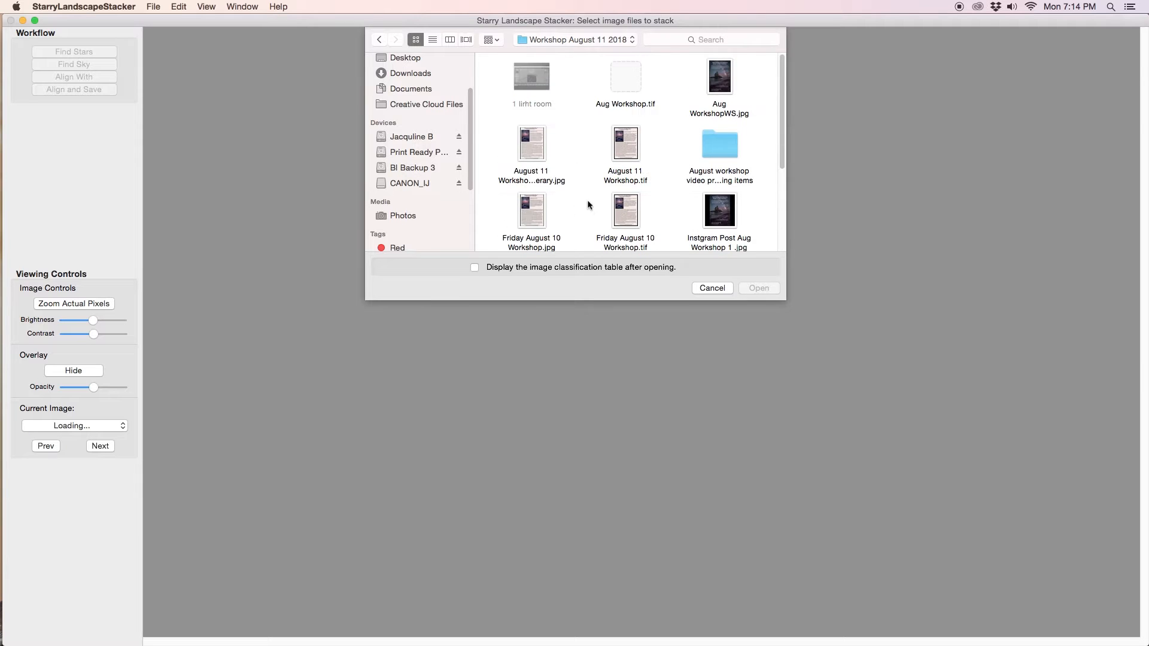
pyautogui.click(374, 40)
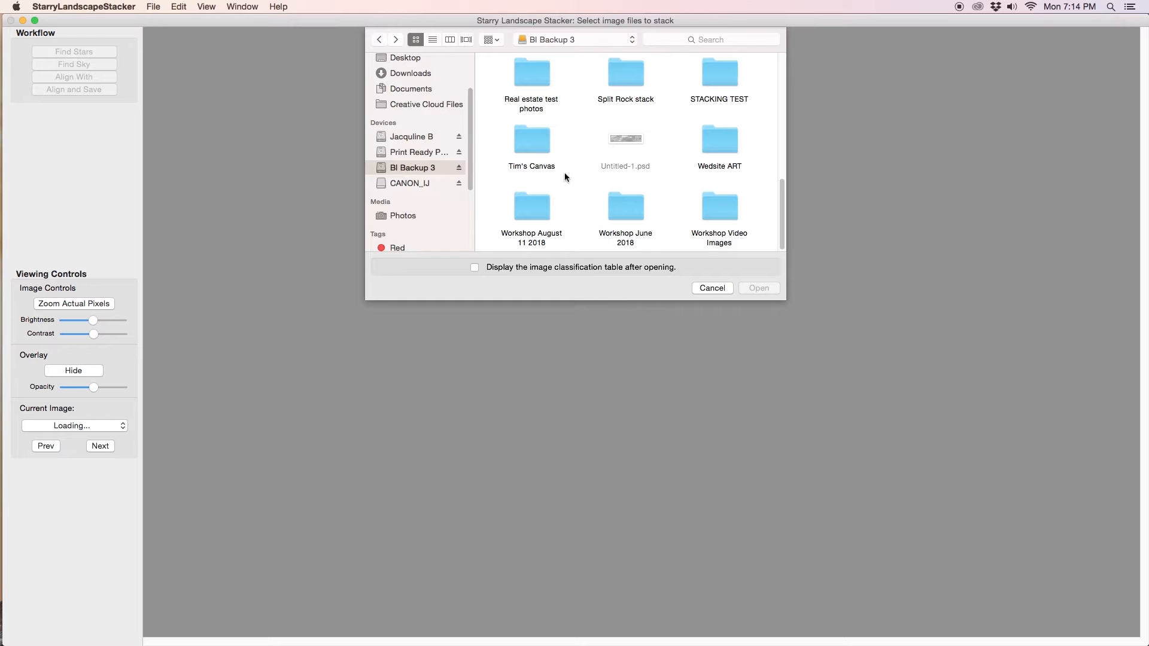
pyautogui.scroll(10, 565, 172)
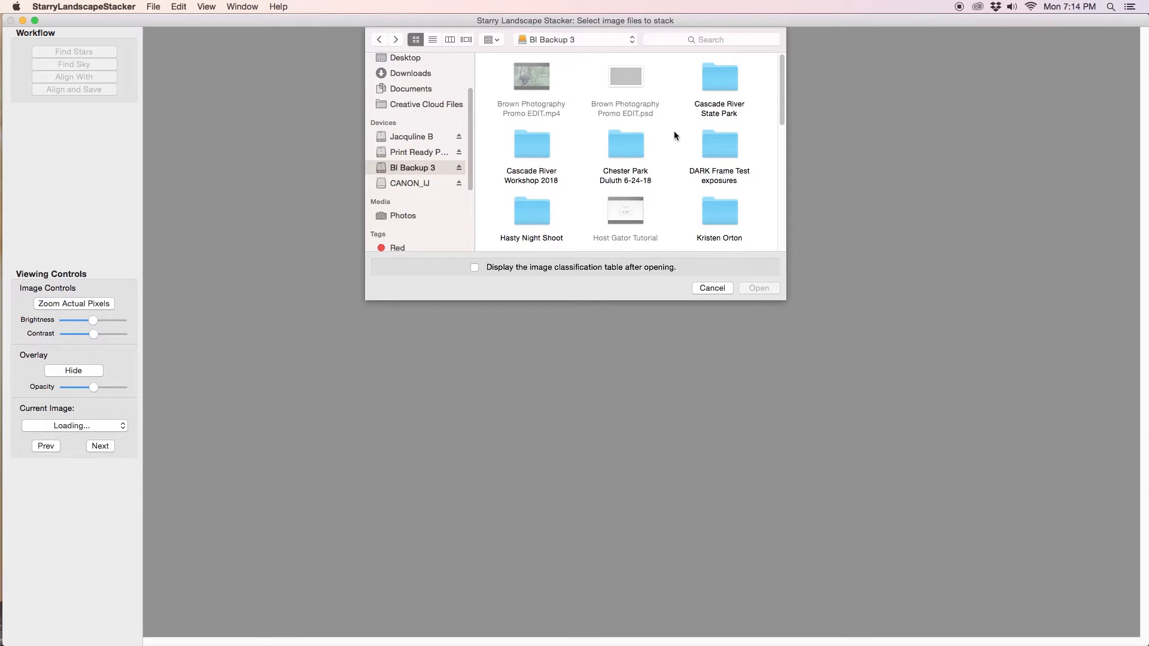
# Open IMG_9699.tif to IMG_9706.tif from the Sky folder in Cascade River Workshop 2018, Workshop stacking images.
pyautogui.doubleClick(534, 149)
pyautogui.scroll(-1, 602, 188)
pyautogui.scroll(-20, 602, 188)
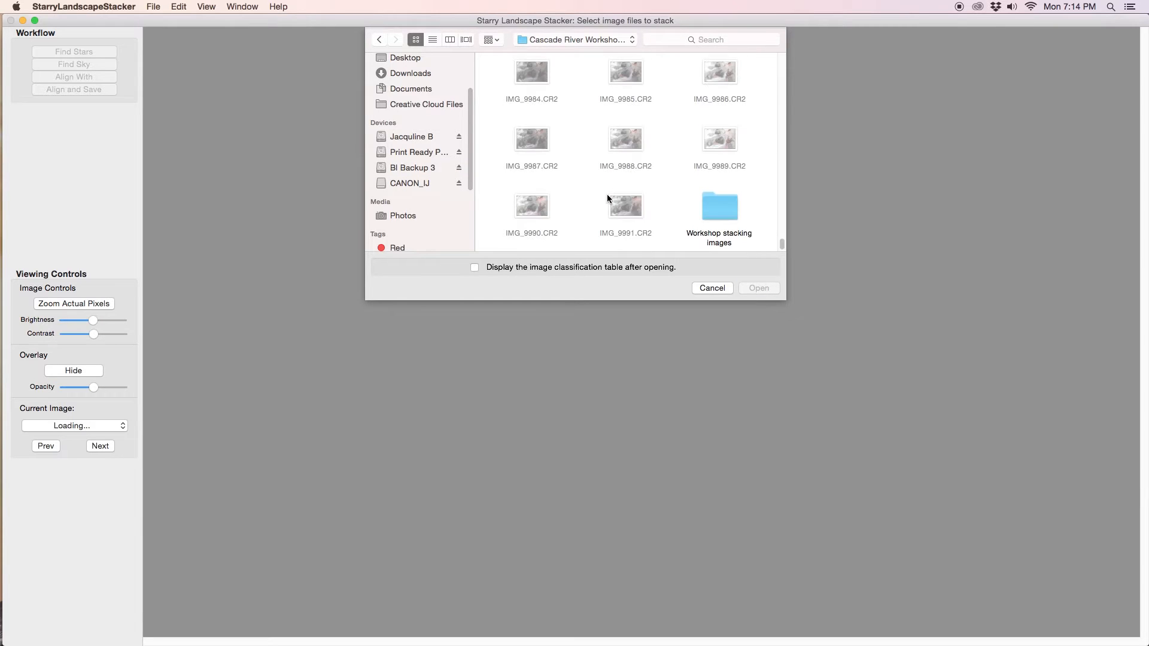
pyautogui.doubleClick(727, 210)
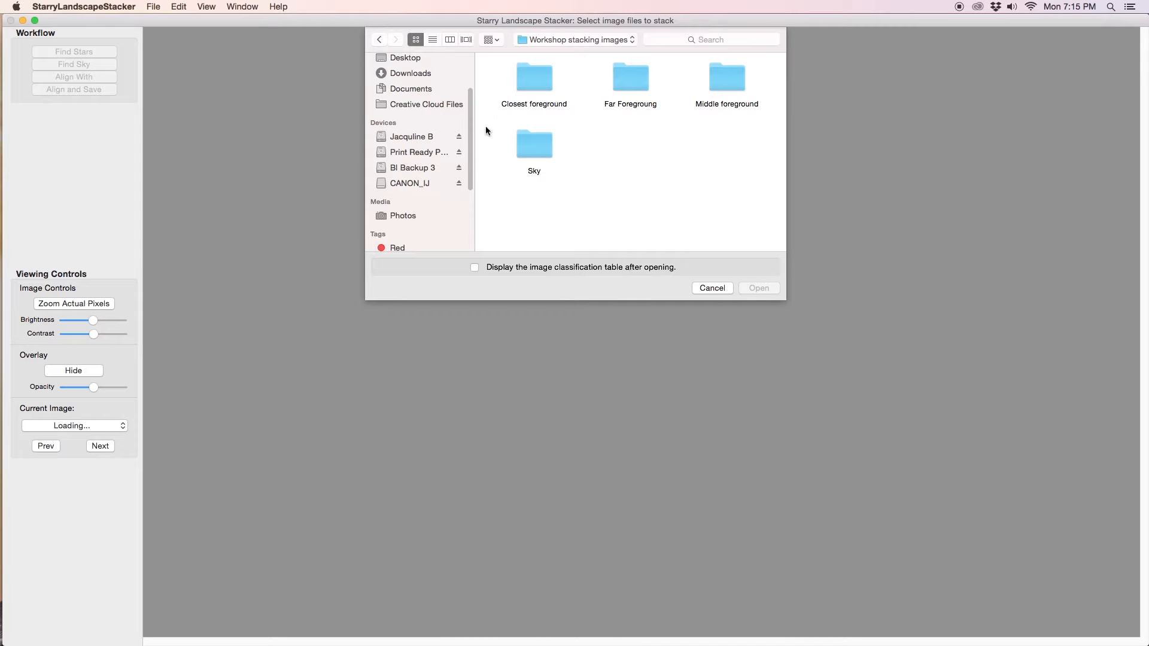
pyautogui.doubleClick(543, 153)
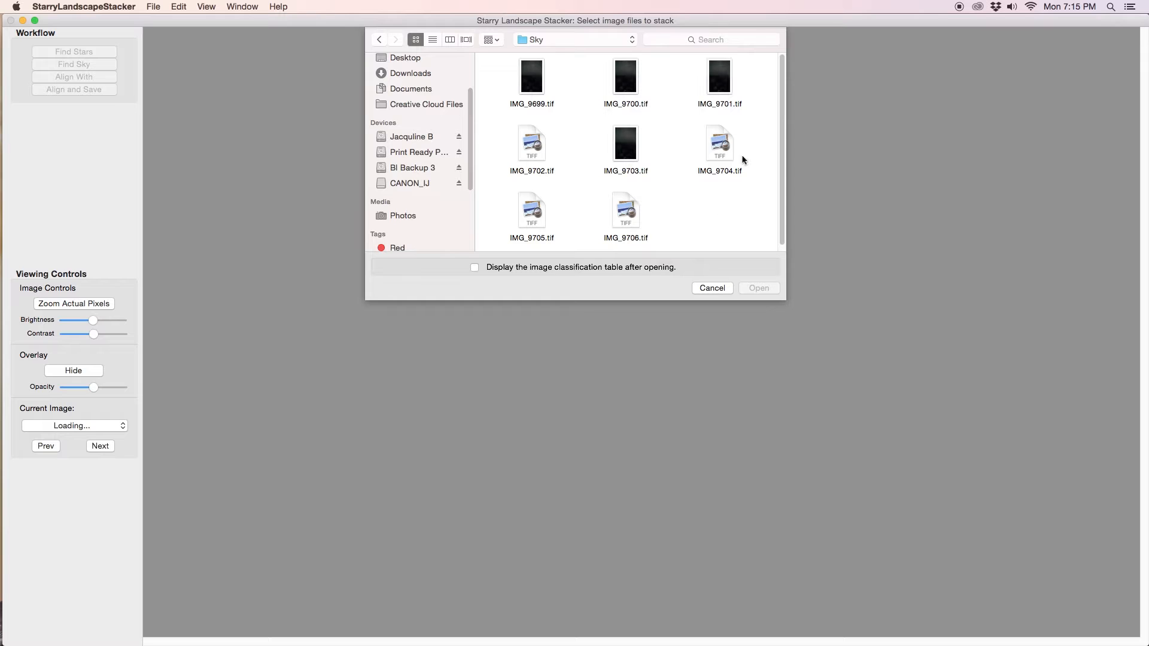
pyautogui.moveTo(490, 55); pyautogui.dragTo(766, 244)
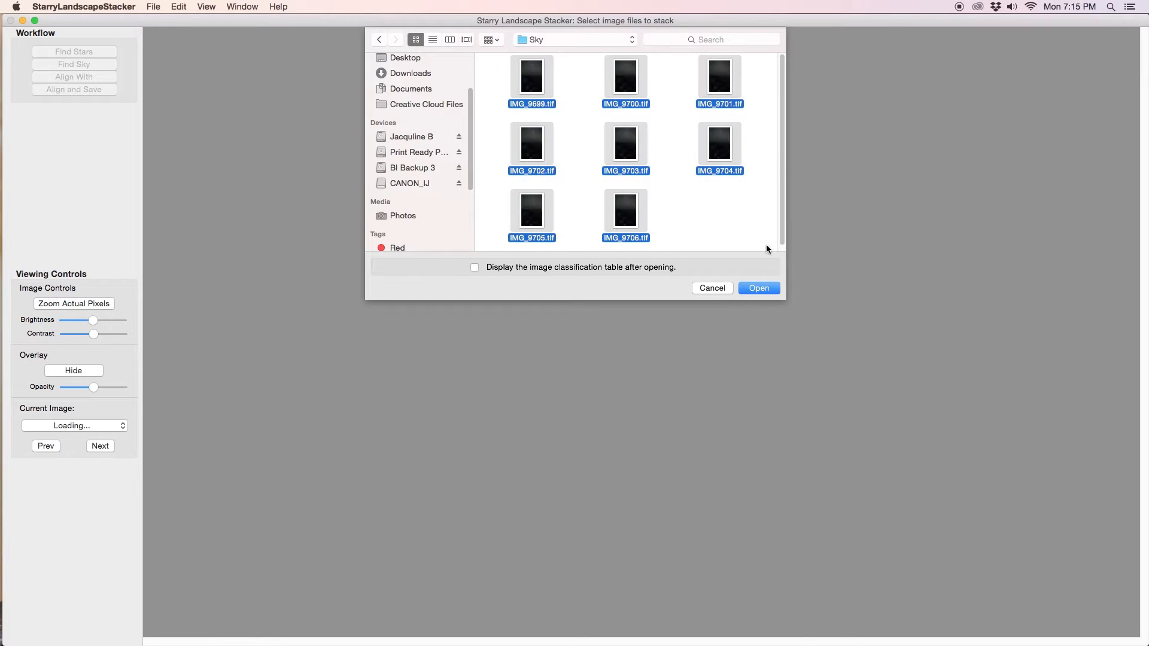
pyautogui.click(770, 290)
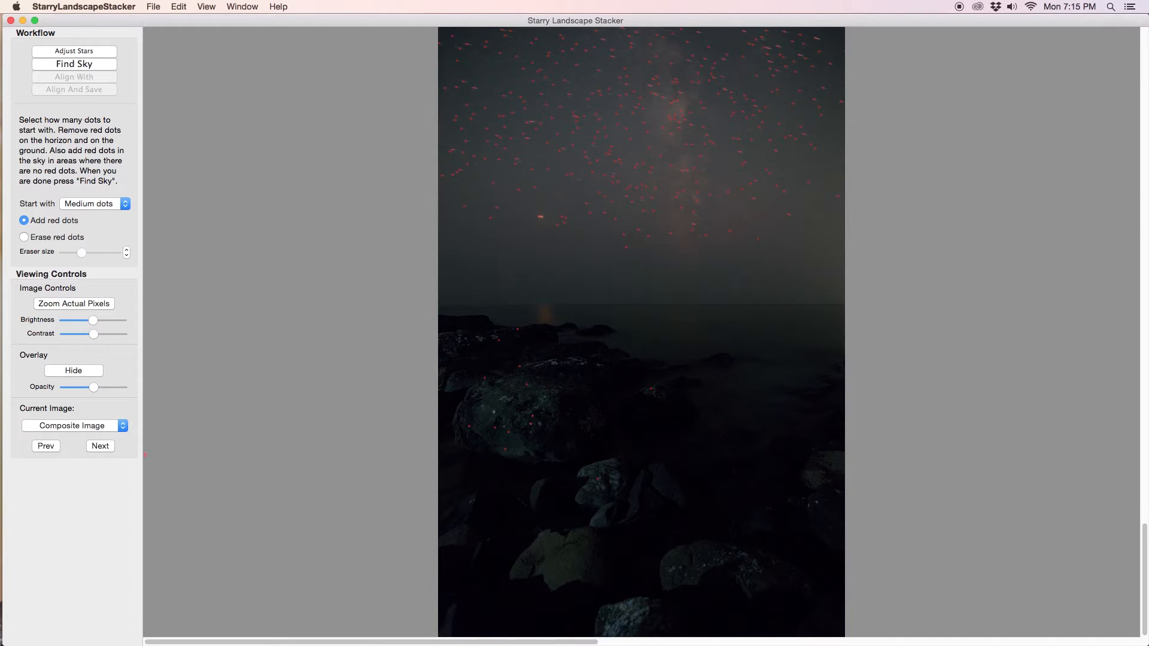
# Erase the red star dots from the foreground rocks and run Find Sky on the sky composite.
pyautogui.click(23, 237)
pyautogui.click(24, 221)
pyautogui.click(25, 238)
pyautogui.moveTo(455, 342)
pyautogui.mouseDown()
pyautogui.moveTo(523, 334)
pyautogui.moveTo(527, 389)
pyautogui.moveTo(554, 439)
pyautogui.moveTo(518, 428)
pyautogui.moveTo(526, 441)
pyautogui.mouseUp()
pyautogui.moveTo(626, 436)
pyautogui.mouseDown()
pyautogui.moveTo(649, 385)
pyautogui.moveTo(610, 403)
pyautogui.moveTo(637, 484)
pyautogui.moveTo(685, 548)
pyautogui.moveTo(483, 577)
pyautogui.mouseUp()
pyautogui.click(91, 65)
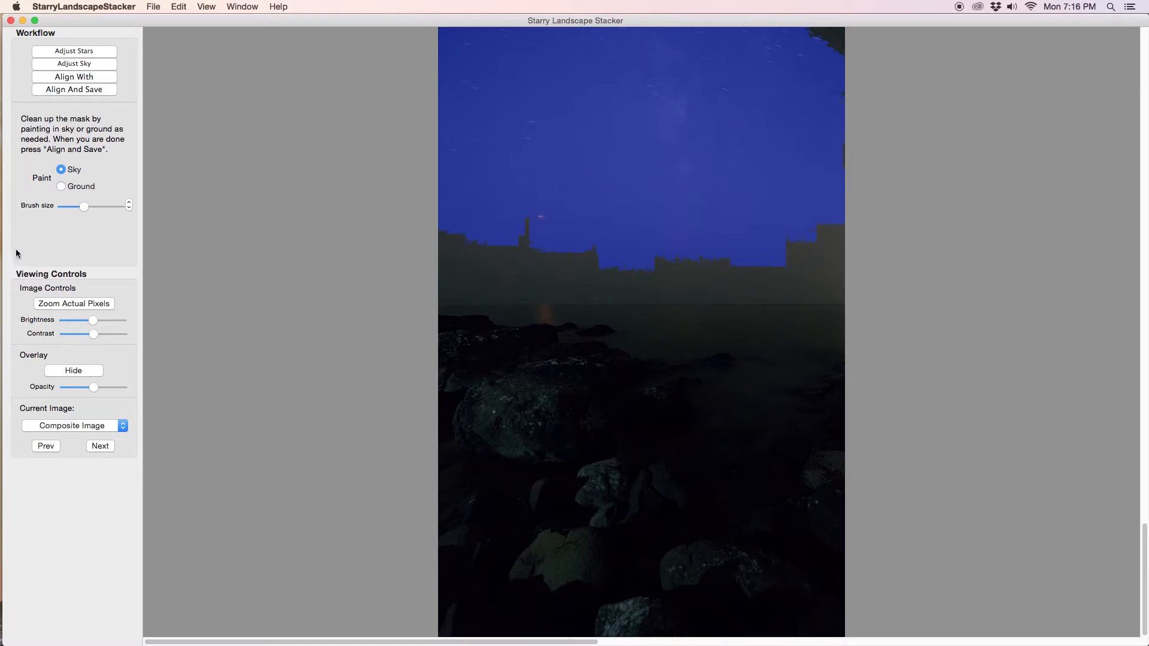
# Enlarge the mask brush and paint the missing sky areas into the mask down to just above the horizon.
pyautogui.moveTo(84, 206); pyautogui.dragTo(96, 207)
pyautogui.moveTo(696, 38)
pyautogui.mouseDown()
pyautogui.moveTo(851, 35)
pyautogui.moveTo(812, 44)
pyautogui.moveTo(844, 43)
pyautogui.moveTo(849, 200)
pyautogui.mouseUp()
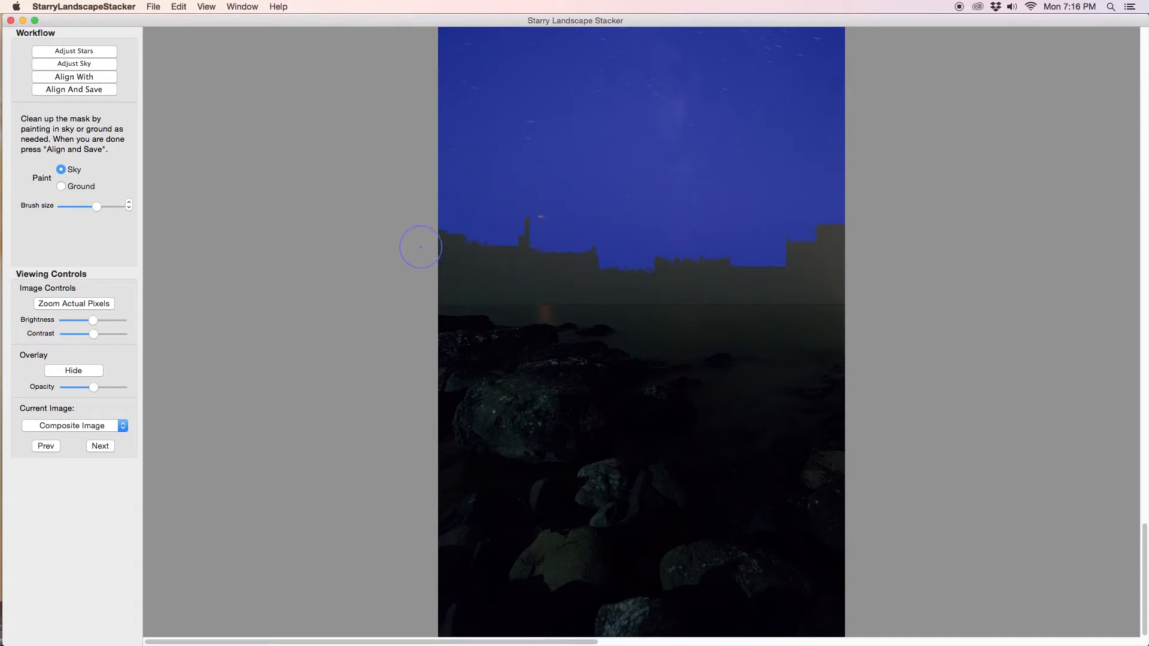
pyautogui.moveTo(444, 233)
pyautogui.mouseDown()
pyautogui.moveTo(656, 251)
pyautogui.moveTo(844, 210)
pyautogui.mouseUp()
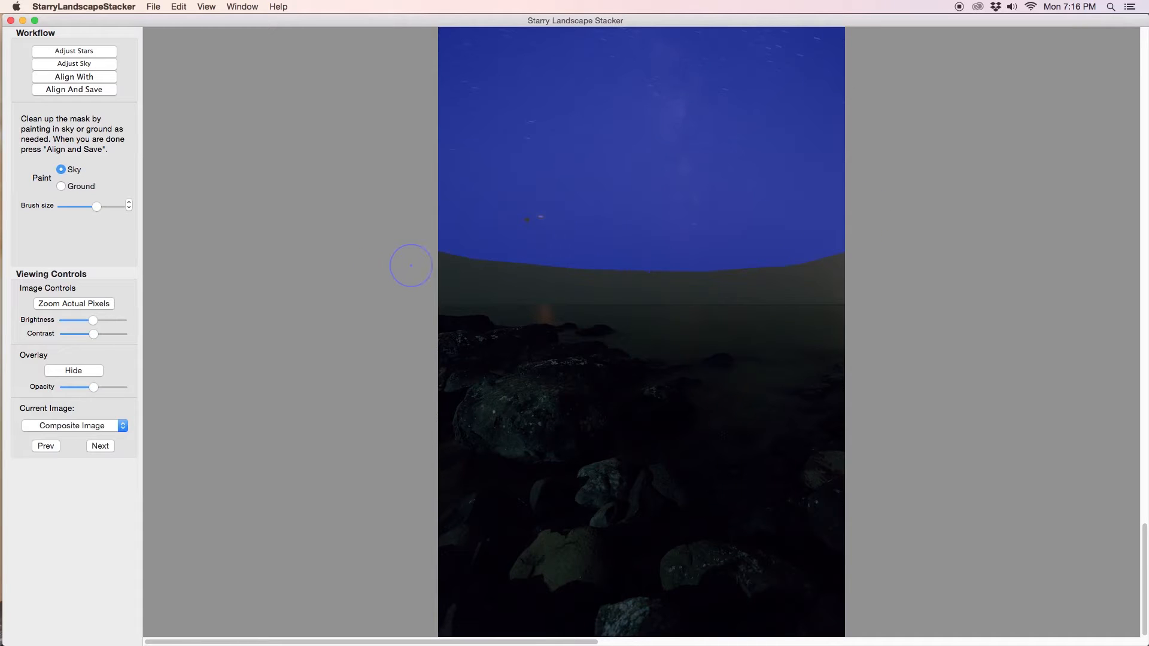
pyautogui.moveTo(413, 265)
pyautogui.mouseDown()
pyautogui.moveTo(834, 262)
pyautogui.moveTo(903, 272)
pyautogui.mouseUp()
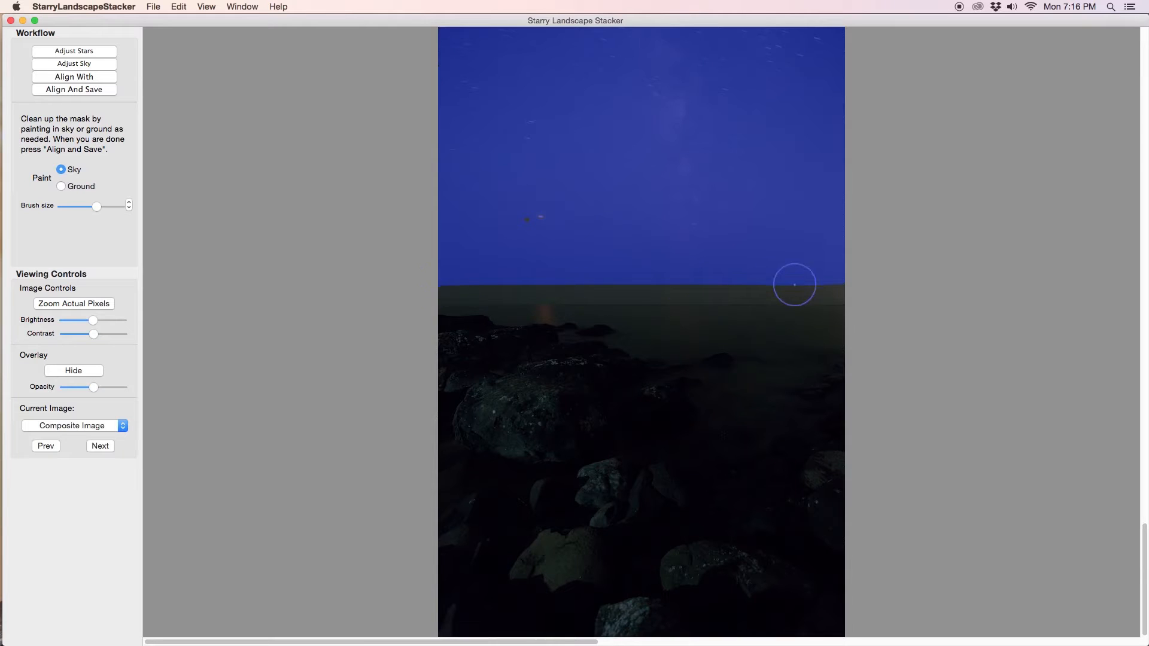
pyautogui.moveTo(841, 276)
pyautogui.mouseDown()
pyautogui.moveTo(389, 267)
pyautogui.moveTo(458, 224)
pyautogui.moveTo(527, 210)
pyautogui.moveTo(900, 203)
pyautogui.moveTo(518, 215)
pyautogui.mouseUp()
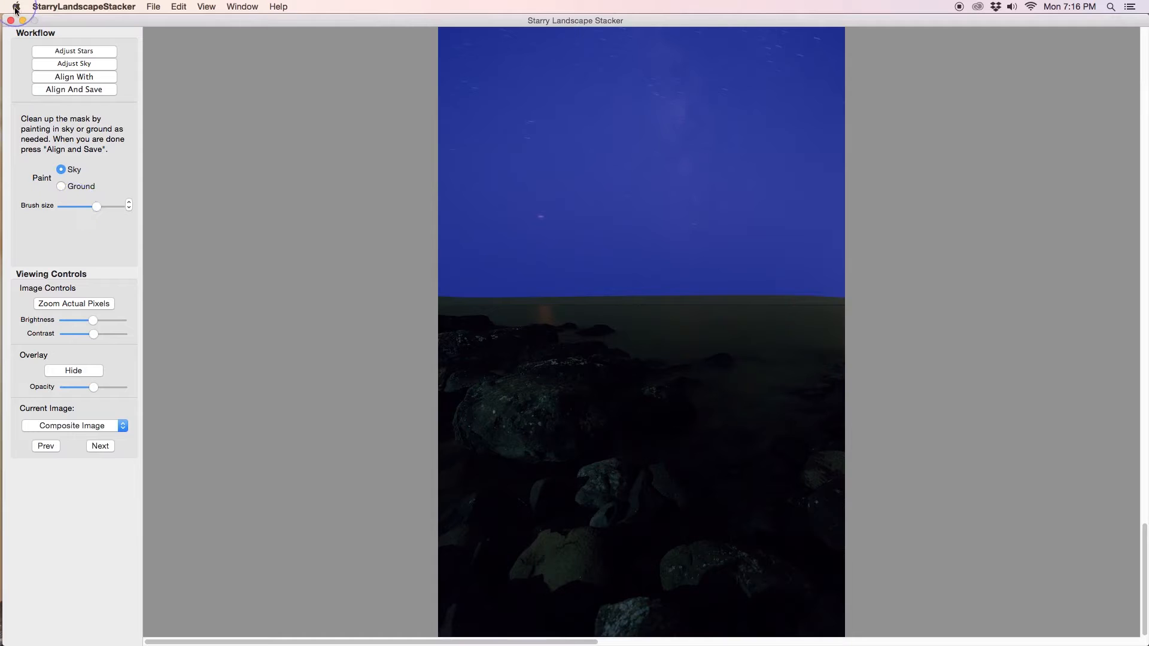
# Align the sky images and save the Median composite as "Sky stack" in the Sky folder.
pyautogui.click(67, 89)
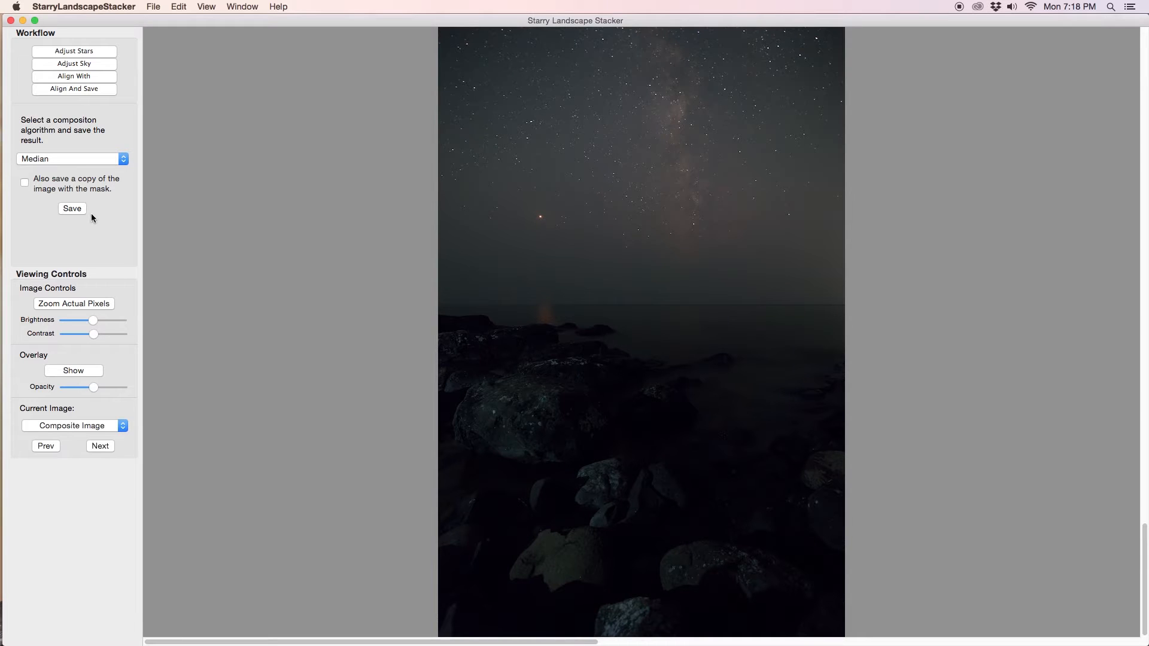
pyautogui.click(73, 208)
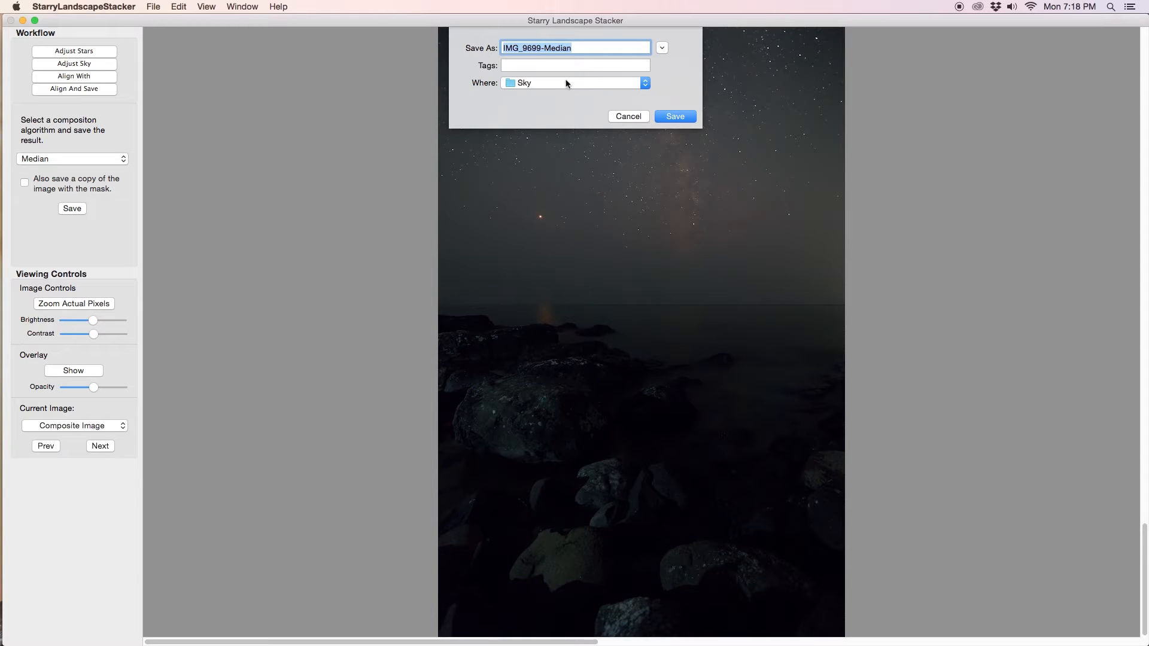
pyautogui.moveTo(577, 47); pyautogui.dragTo(498, 47)
pyautogui.write('Sky stack')
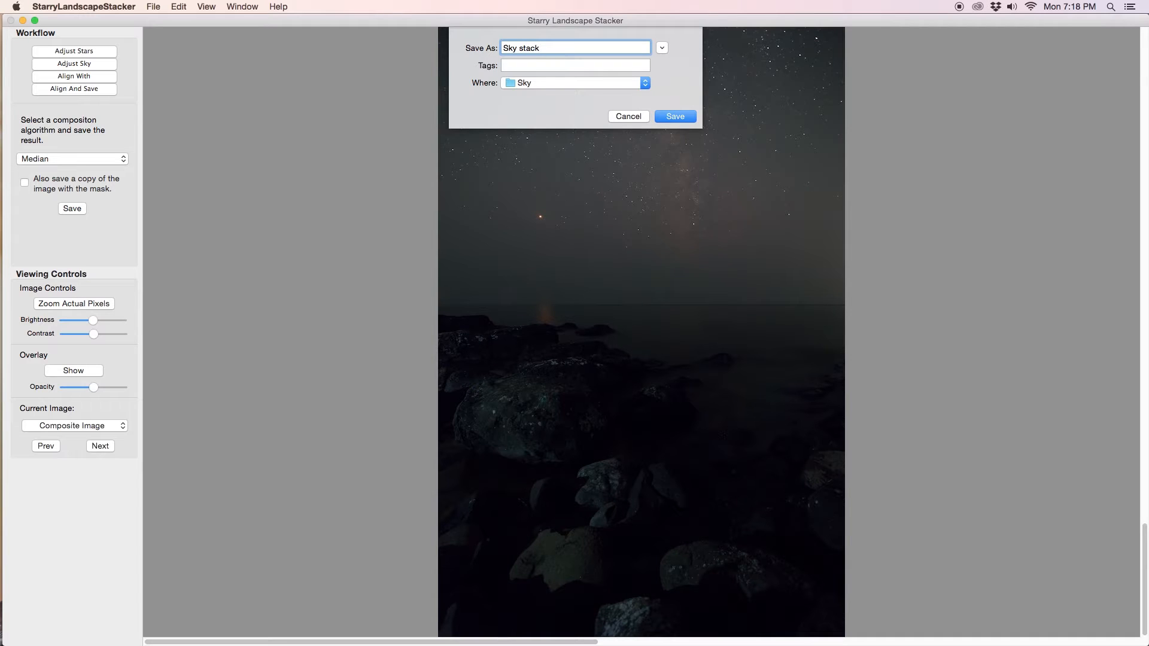
pyautogui.click(678, 118)
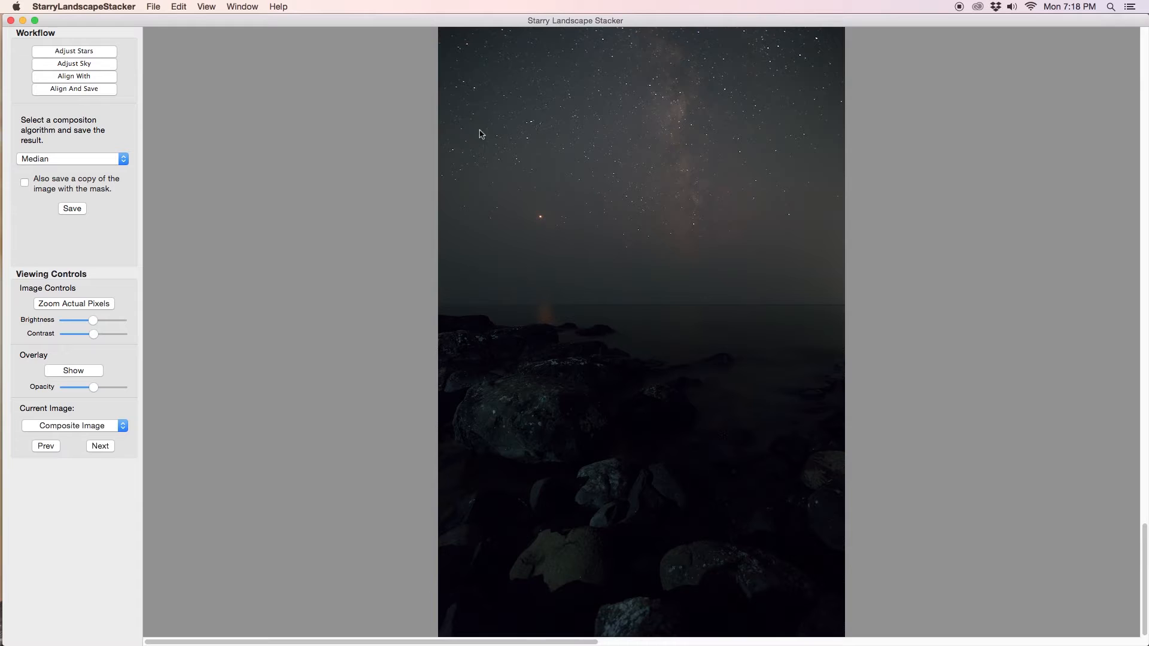
# Open the TIFF images from the Far Foregroung folder in Workshop stacking images for stacking.
pyautogui.click(152, 7)
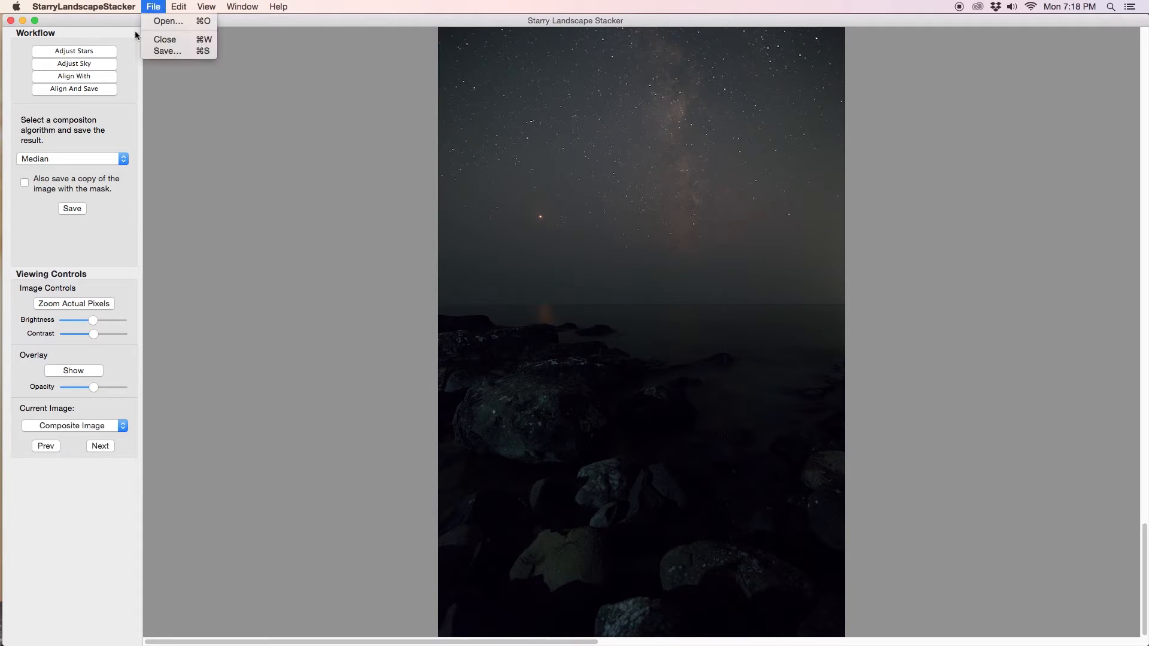
pyautogui.click(158, 22)
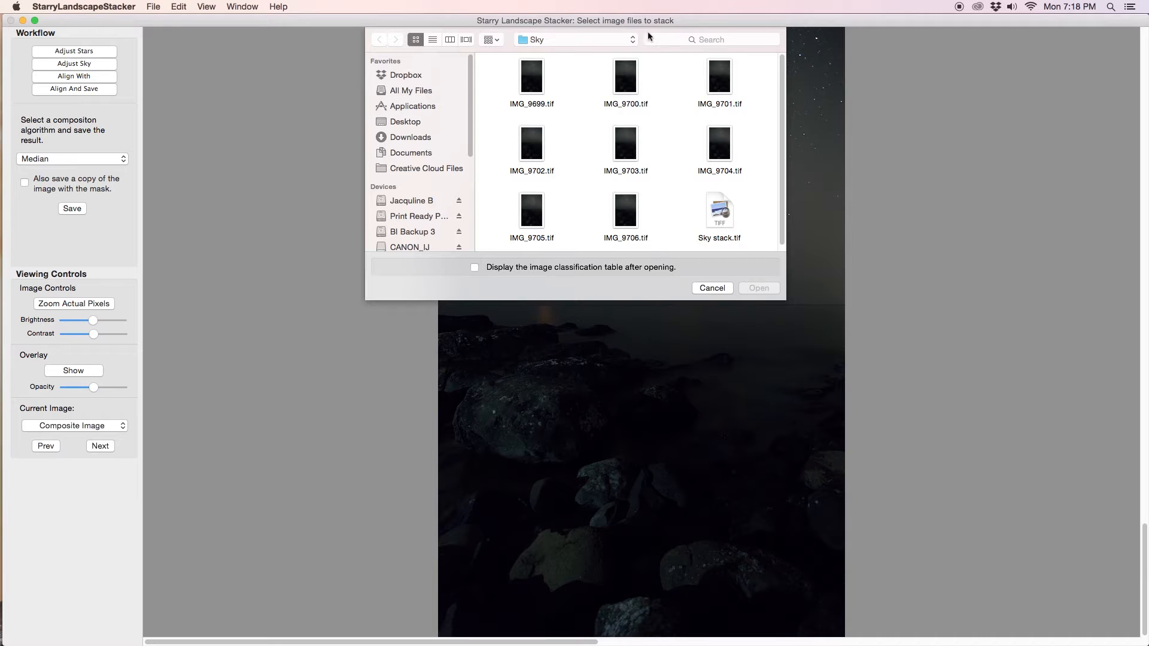
pyautogui.click(628, 40)
pyautogui.click(598, 46)
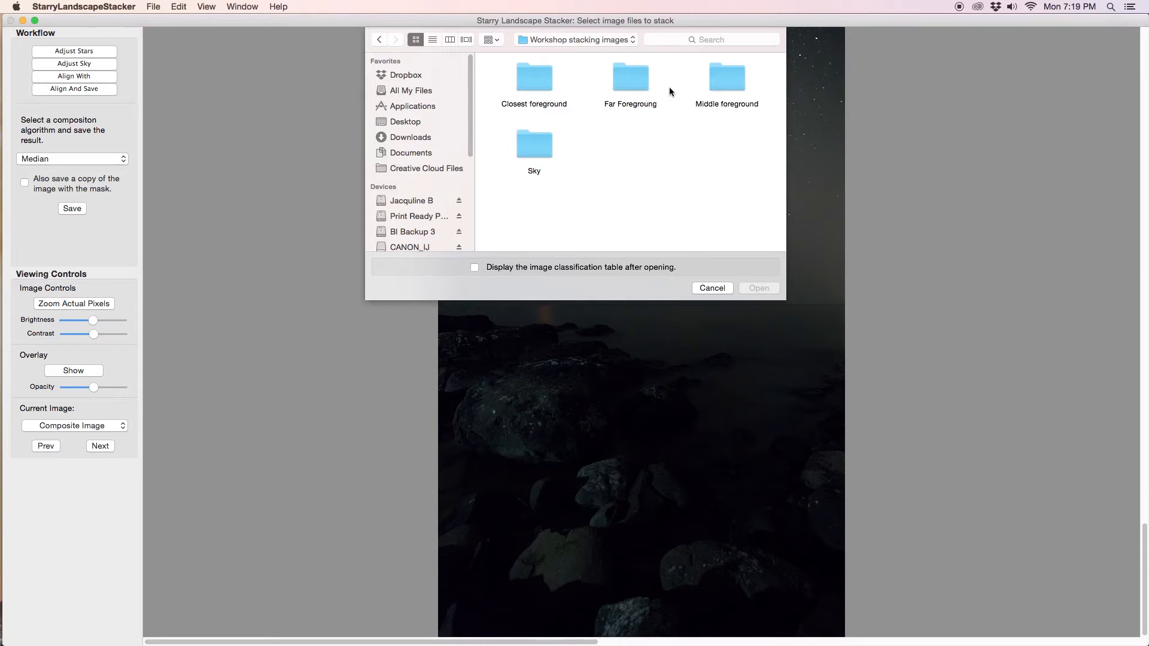
pyautogui.doubleClick(626, 78)
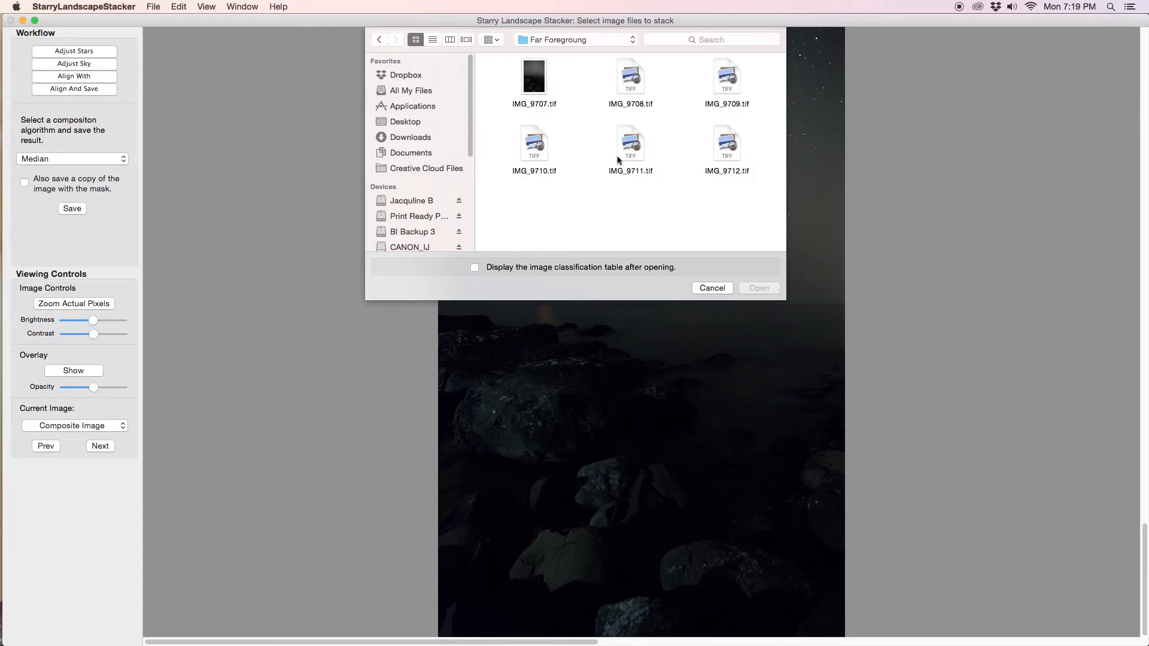
pyautogui.moveTo(690, 120); pyautogui.dragTo(753, 179)
pyautogui.click(764, 291)
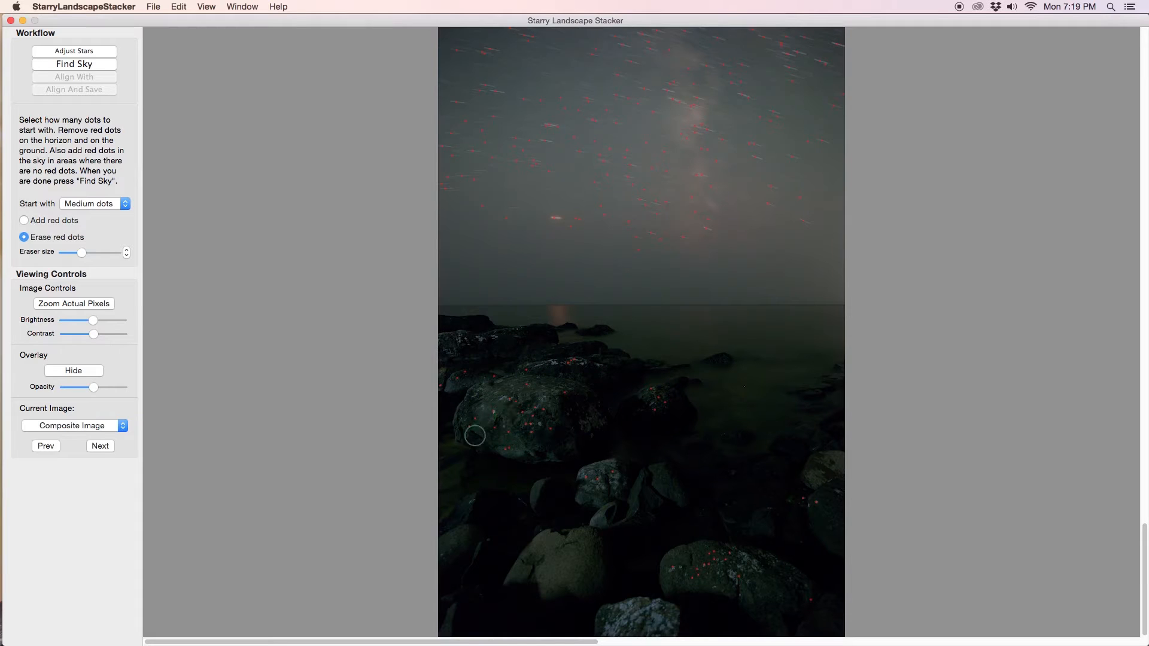
# Enlarge the eraser, remove the red dots from the rocks and water, and run Find Sky on the far foreground composite.
pyautogui.moveTo(82, 252); pyautogui.dragTo(108, 252)
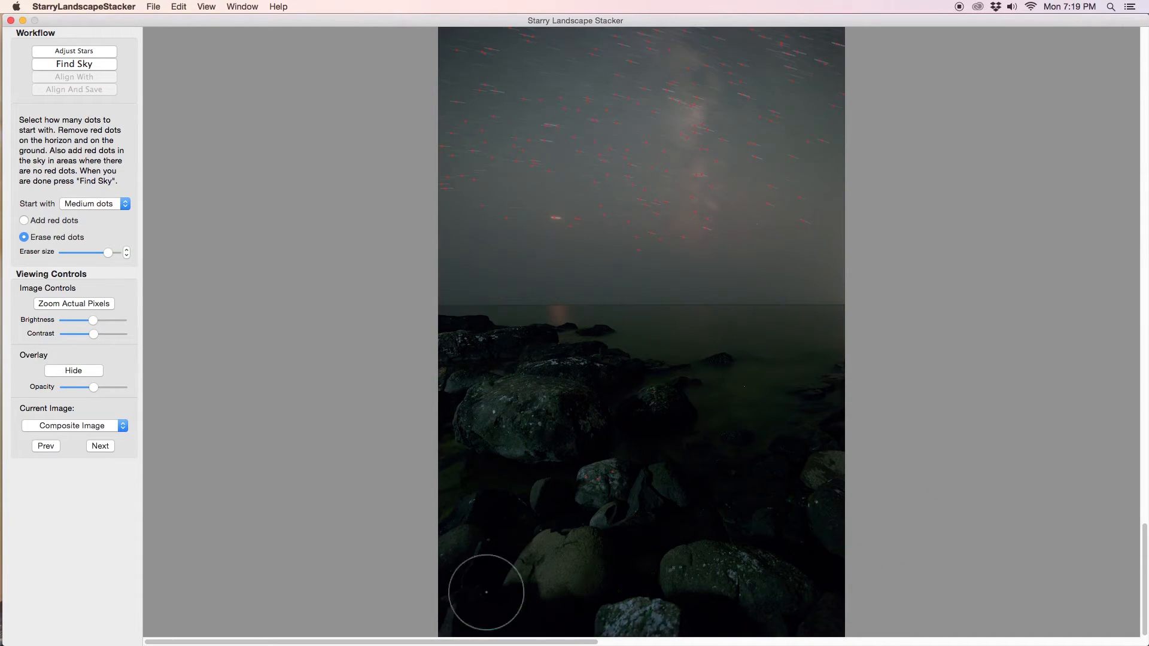
pyautogui.moveTo(788, 510)
pyautogui.mouseDown()
pyautogui.moveTo(923, 556)
pyautogui.moveTo(674, 408)
pyautogui.moveTo(447, 373)
pyautogui.moveTo(515, 539)
pyautogui.mouseUp()
pyautogui.click(78, 62)
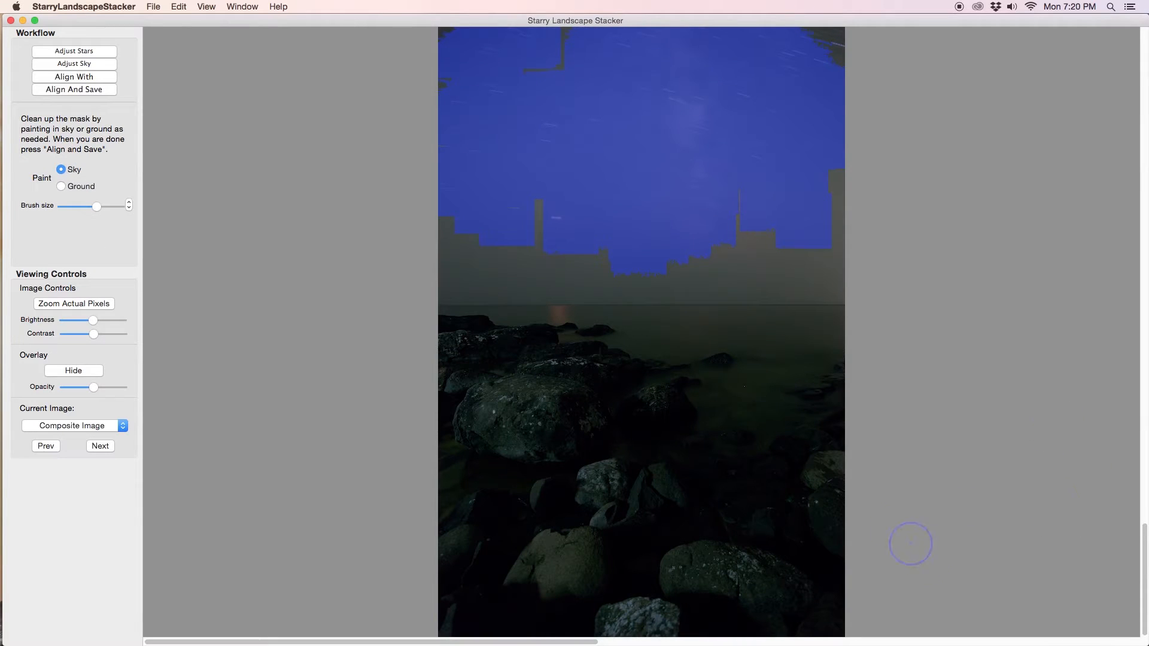
# Paint the missing sky areas into the far foreground mask down to just above the horizon and run Align And Save.
pyautogui.moveTo(470, 46)
pyautogui.mouseDown()
pyautogui.moveTo(443, 35)
pyautogui.moveTo(824, 30)
pyautogui.moveTo(779, 46)
pyautogui.mouseUp()
pyautogui.moveTo(372, 102)
pyautogui.mouseDown()
pyautogui.moveTo(918, 129)
pyautogui.moveTo(491, 194)
pyautogui.moveTo(452, 215)
pyautogui.mouseUp()
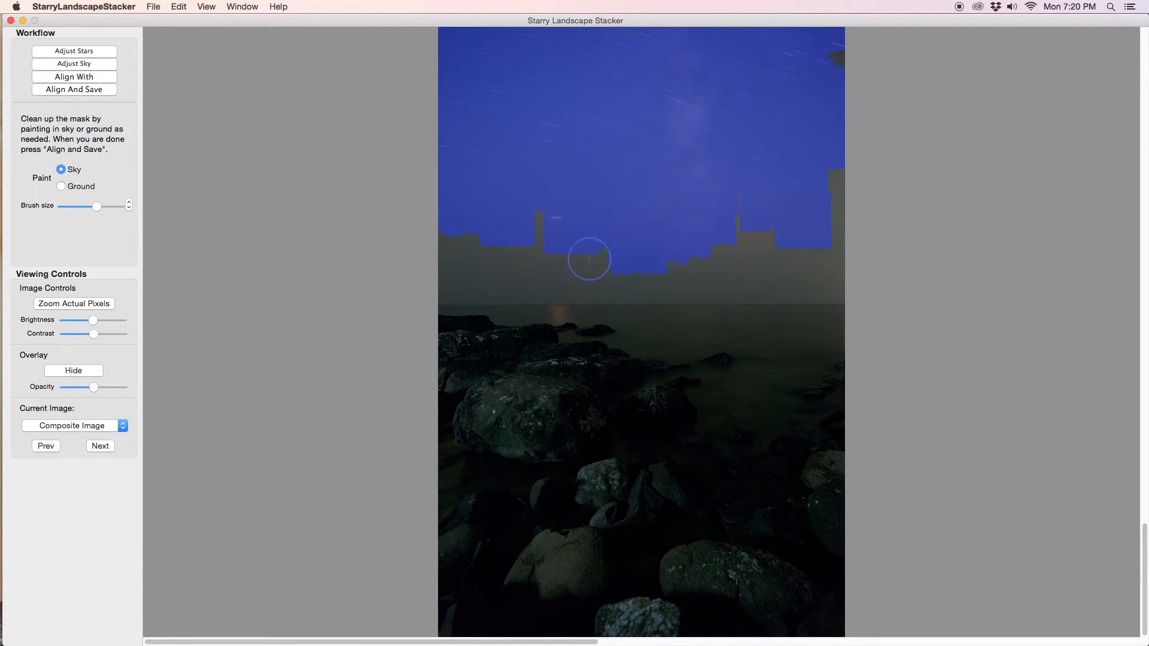
pyautogui.moveTo(589, 258)
pyautogui.mouseDown()
pyautogui.moveTo(397, 260)
pyautogui.moveTo(799, 250)
pyautogui.mouseUp()
pyautogui.moveTo(847, 103)
pyautogui.mouseDown()
pyautogui.moveTo(841, 51)
pyautogui.moveTo(853, 146)
pyautogui.mouseUp()
pyautogui.moveTo(380, 234)
pyautogui.mouseDown()
pyautogui.moveTo(768, 232)
pyautogui.moveTo(767, 259)
pyautogui.mouseUp()
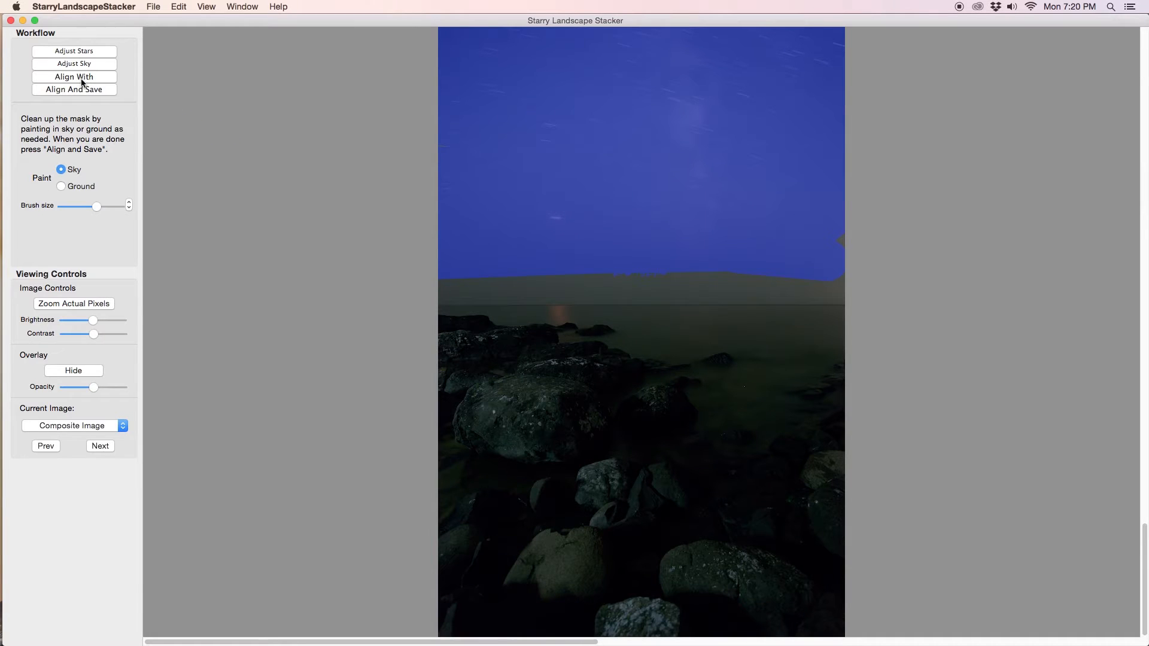
pyautogui.moveTo(836, 257); pyautogui.dragTo(849, 249)
pyautogui.click(83, 88)
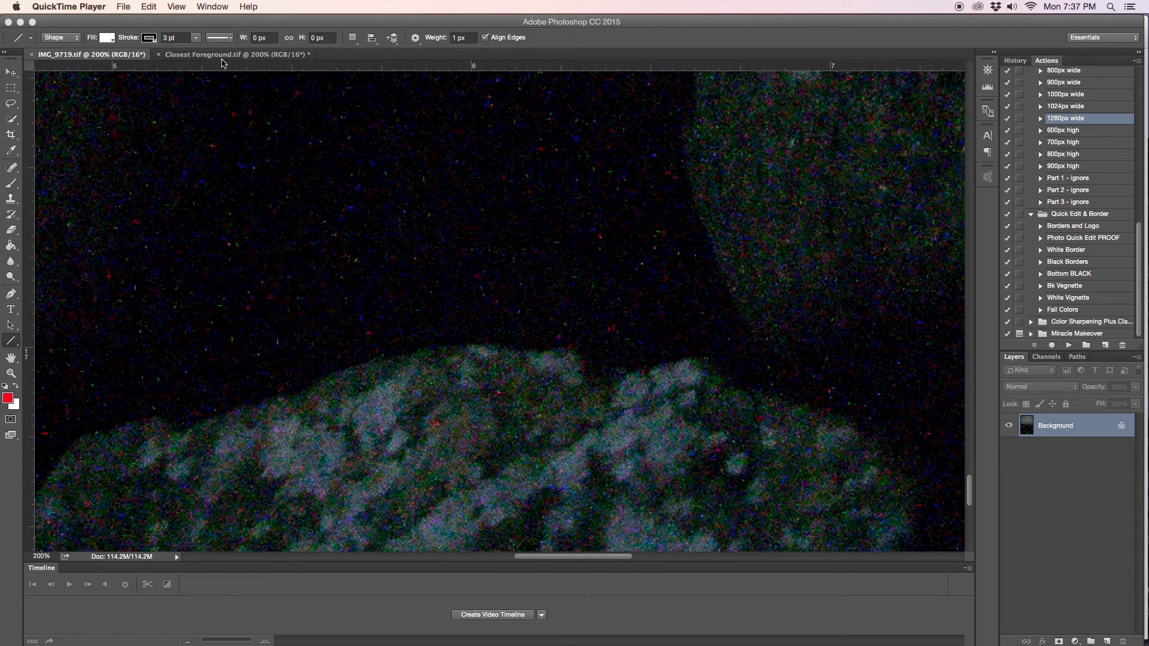
# Compare the noise in the rocks between the single exposure IMG_9719.tif and the stacked Closest Foreground.tif at 200%.
pyautogui.click(223, 57)
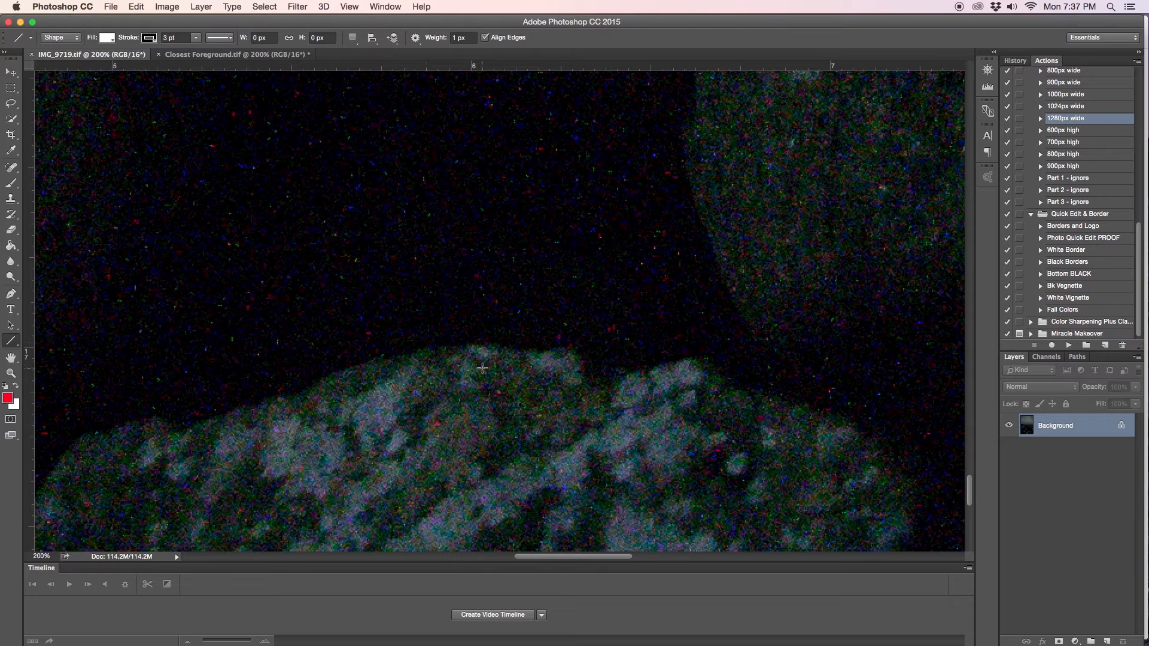
pyautogui.click(231, 56)
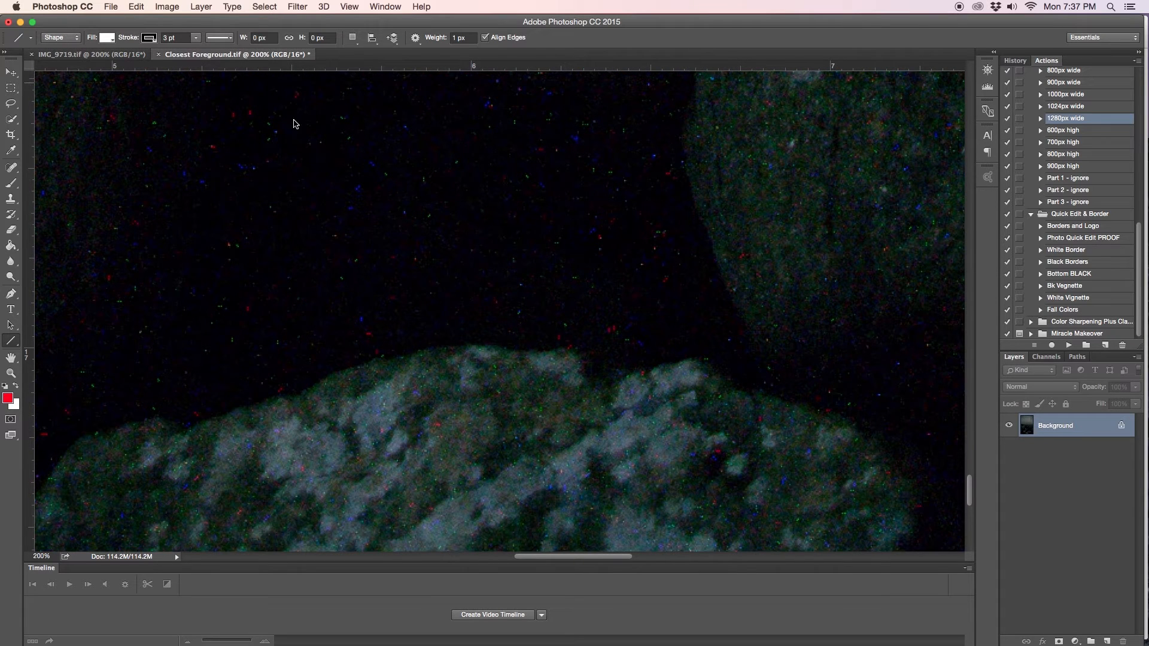
pyautogui.click(107, 55)
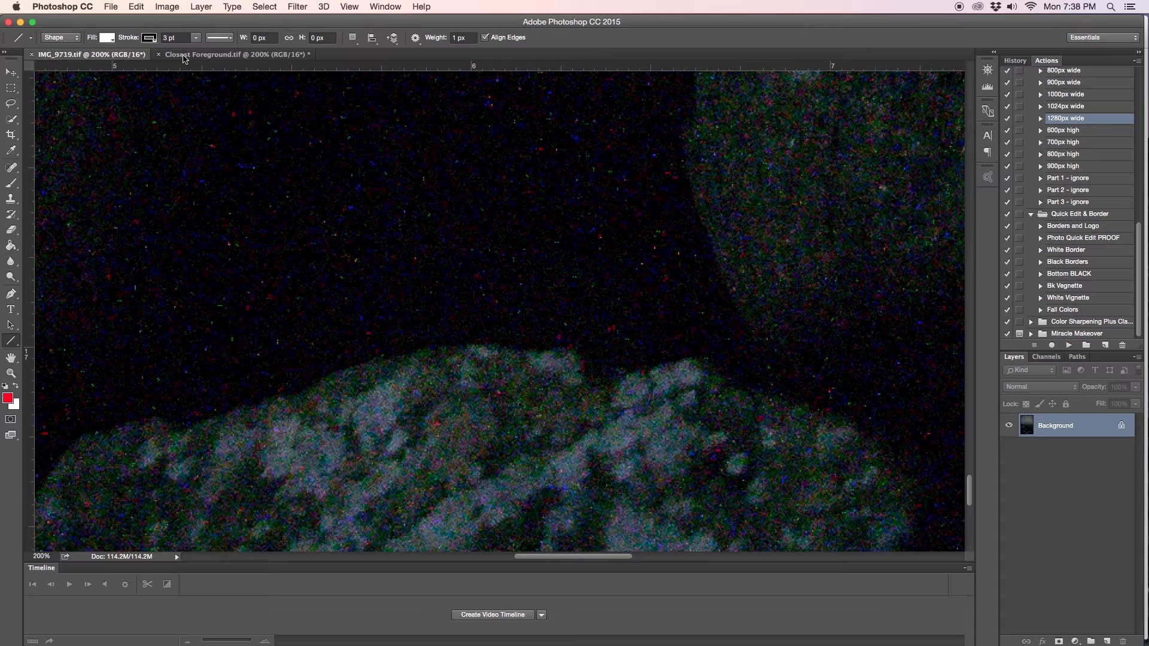
pyautogui.click(174, 58)
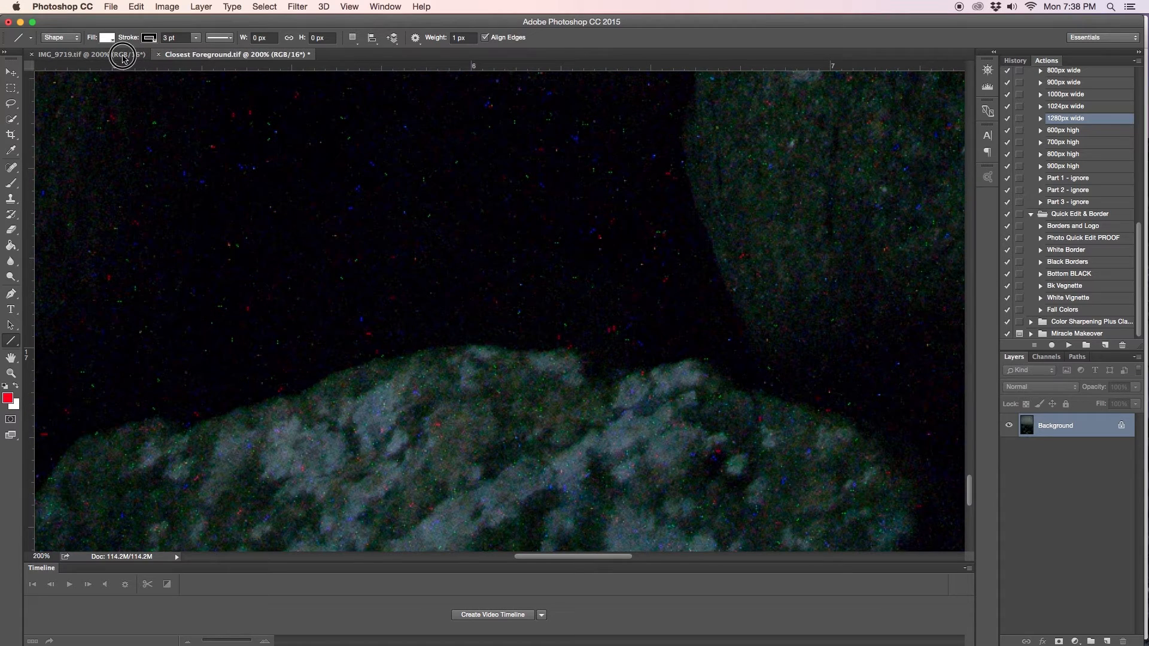
pyautogui.click(125, 60)
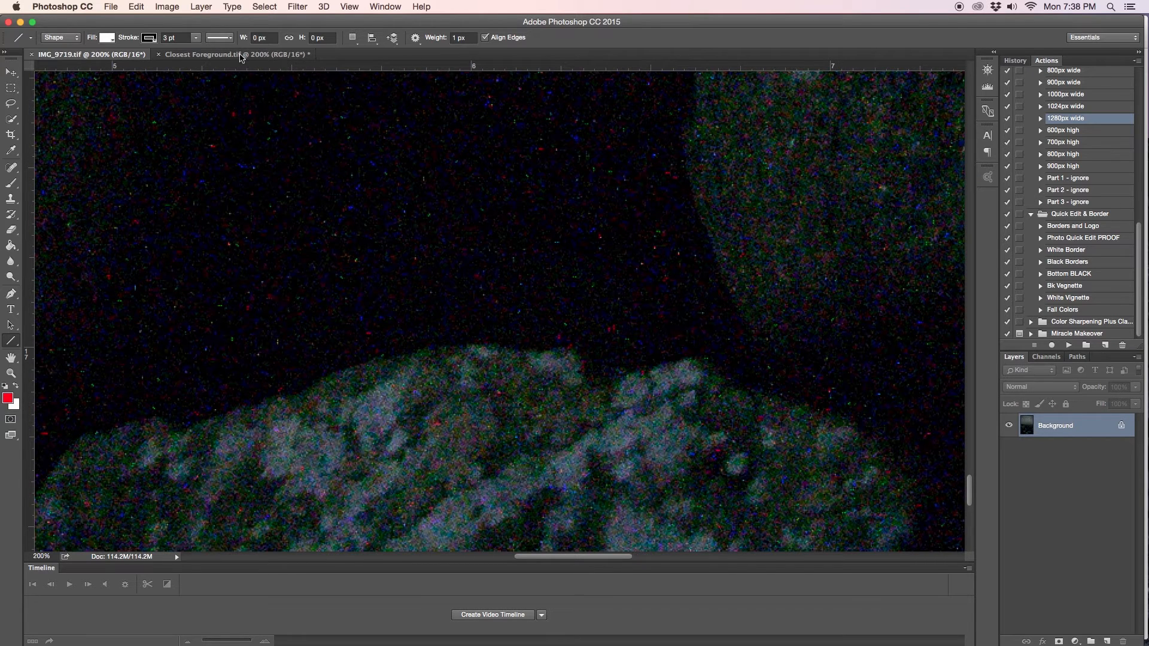
pyautogui.click(243, 55)
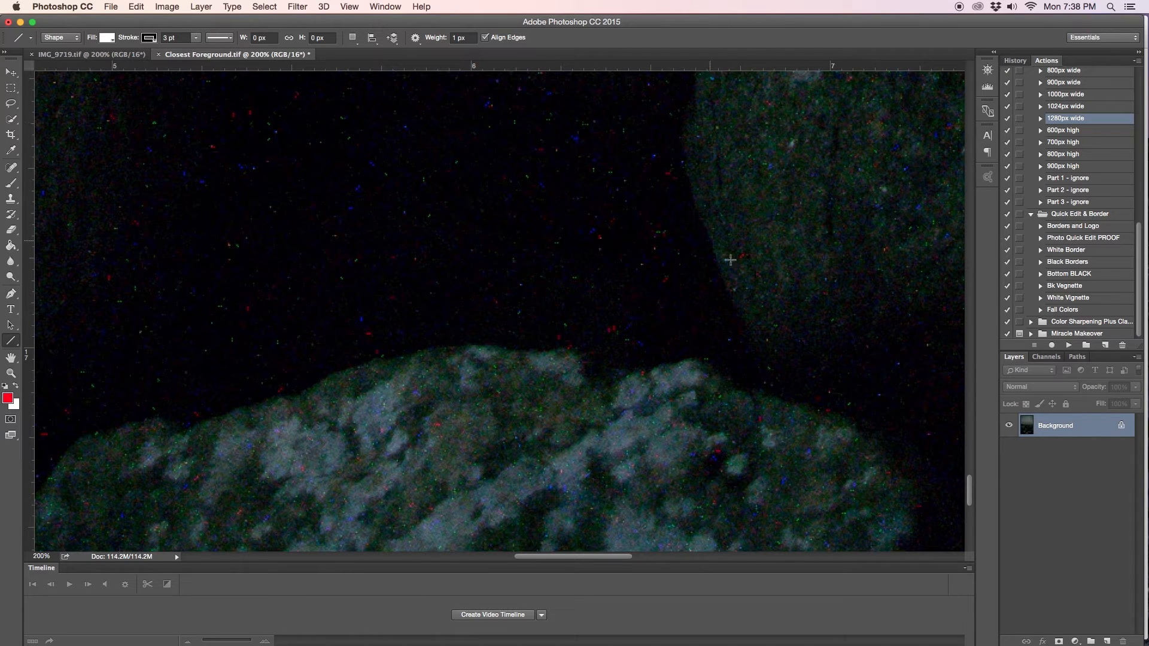
# Step through the edit history of Closest Foreground.tif to view the smoothed version, and return to the unsmoothed state.
pyautogui.click(136, 9)
pyautogui.click(164, 39)
pyautogui.click(111, 9)
pyautogui.click(136, 7)
pyautogui.click(136, 7)
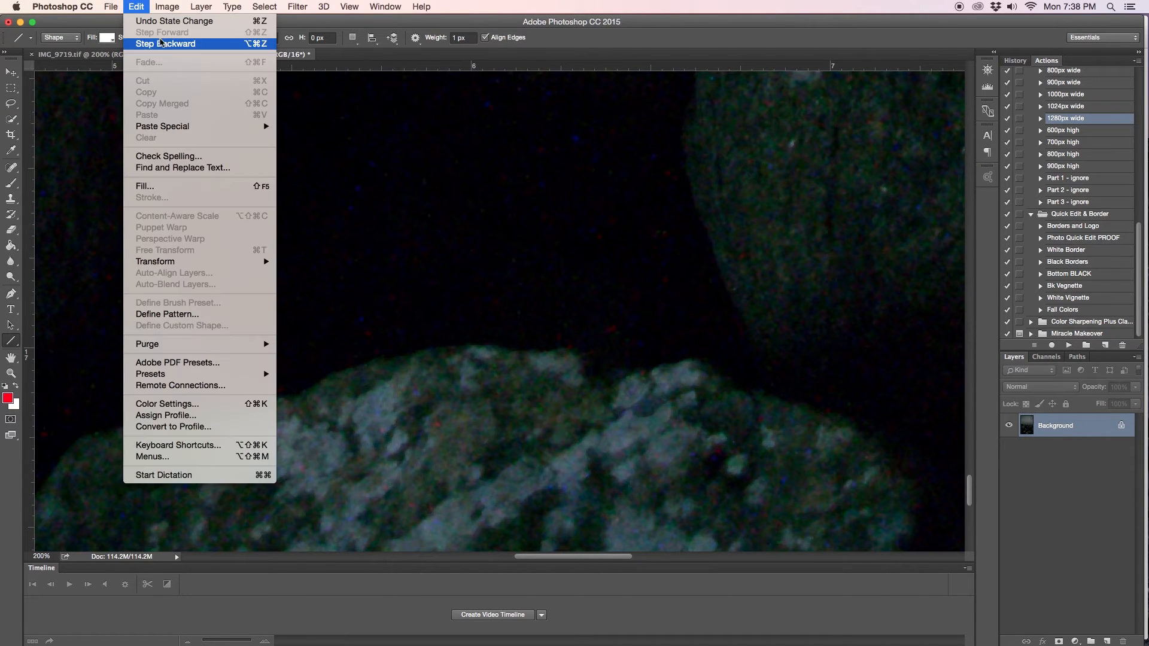
pyautogui.click(160, 43)
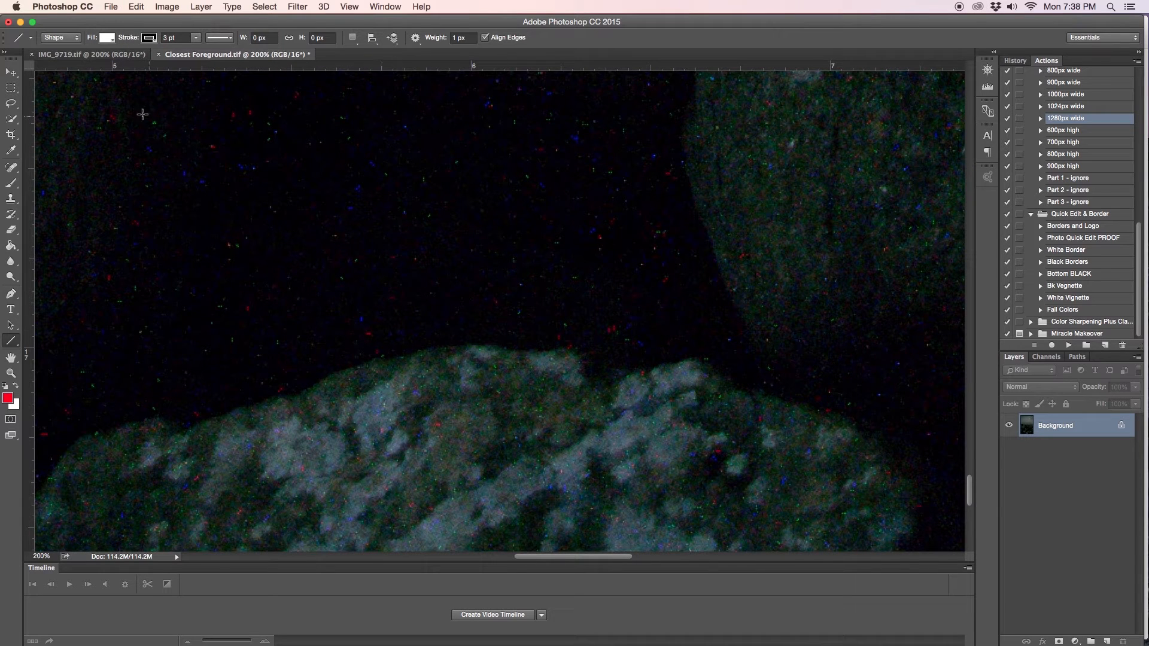
# Switch repeatedly between IMG_9719.tif and the unsmoothed Closest Foreground.tif to examine the noise difference in the dark areas and rocks.
pyautogui.click(103, 58)
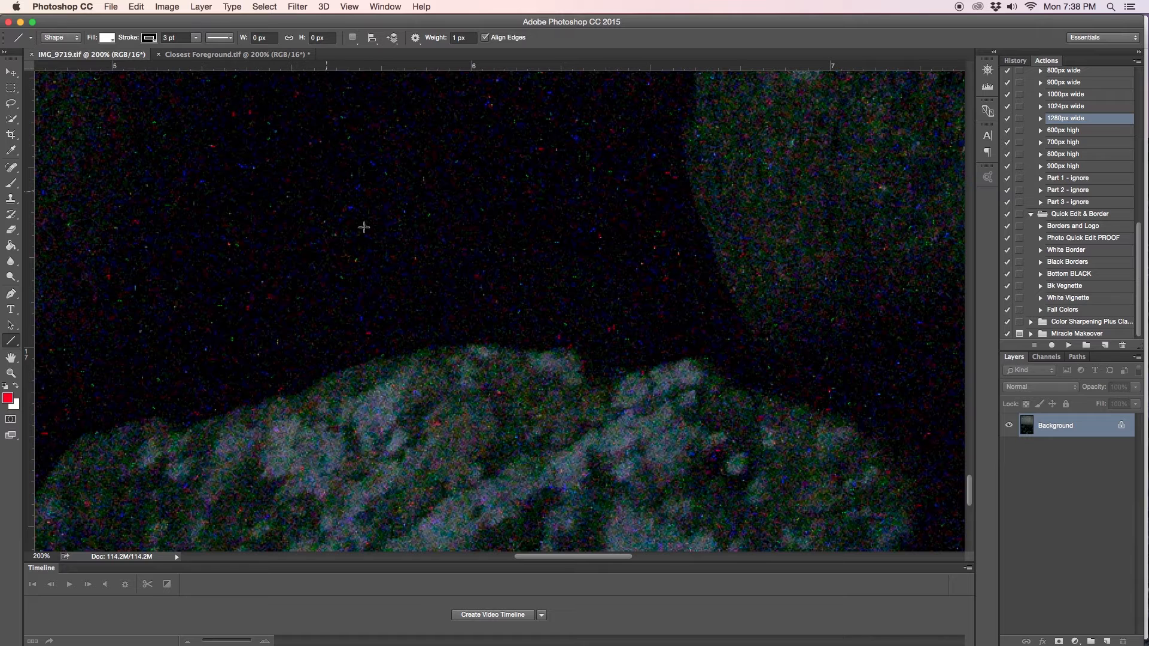
pyautogui.click(244, 57)
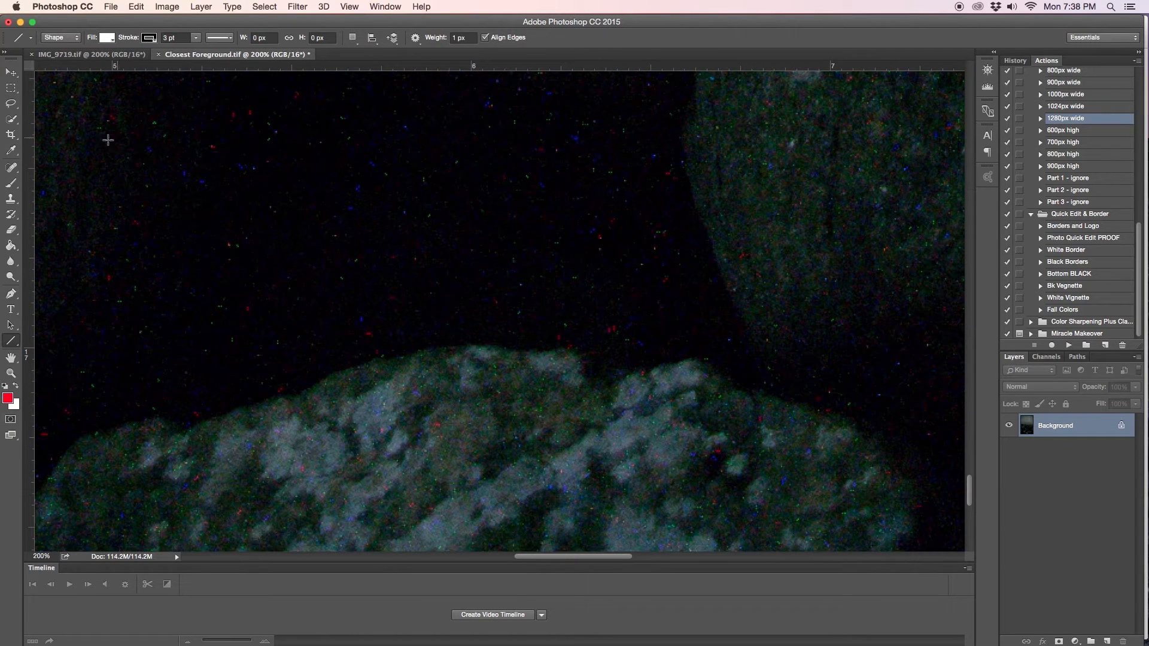
pyautogui.click(116, 58)
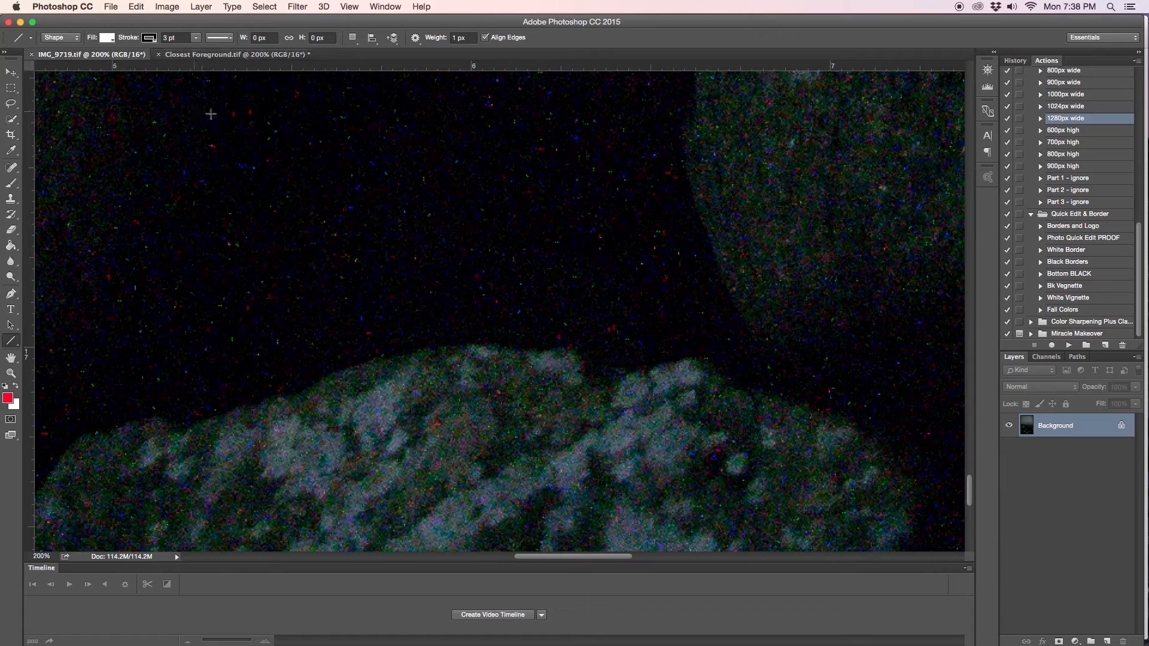
pyautogui.click(233, 56)
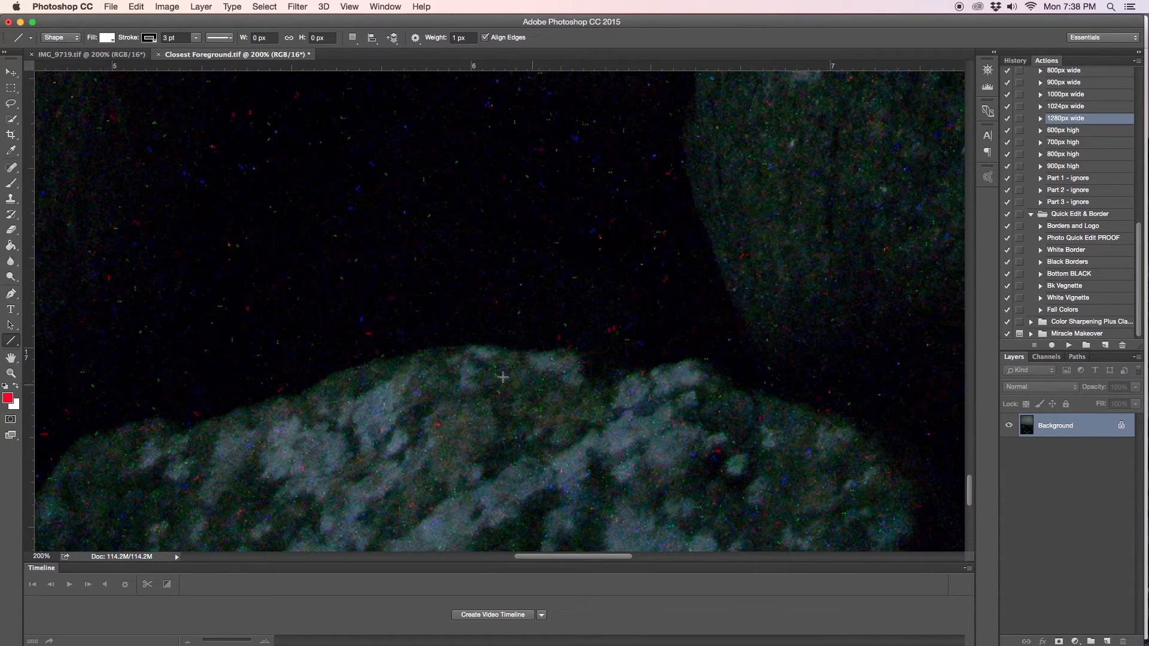
pyautogui.click(107, 58)
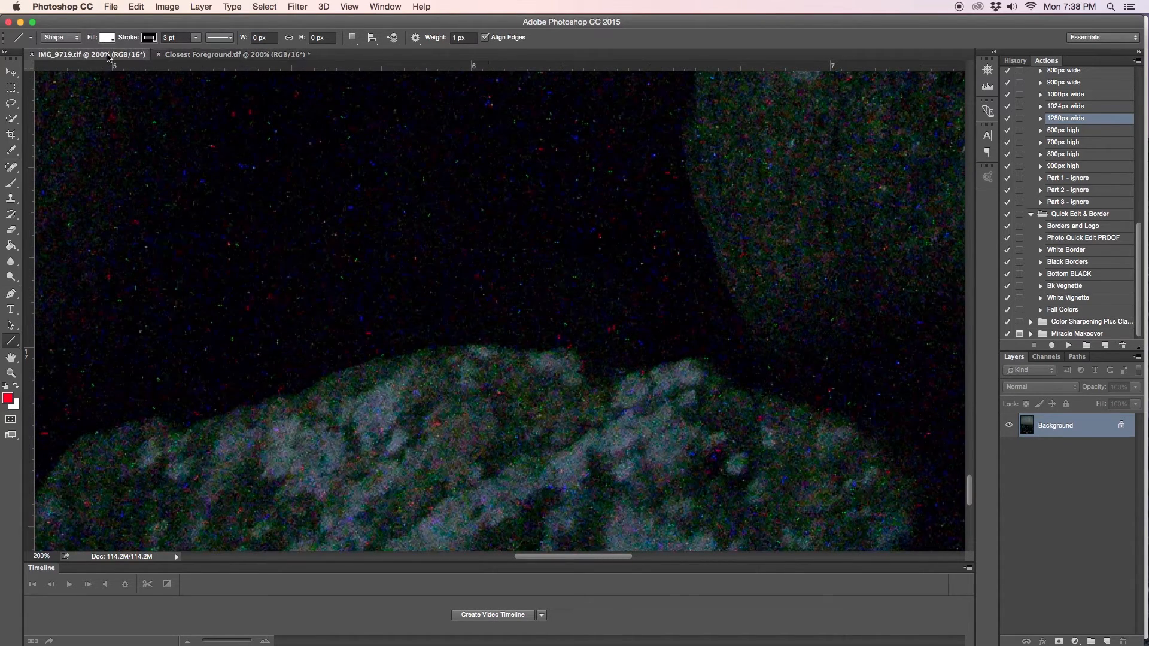
pyautogui.click(216, 57)
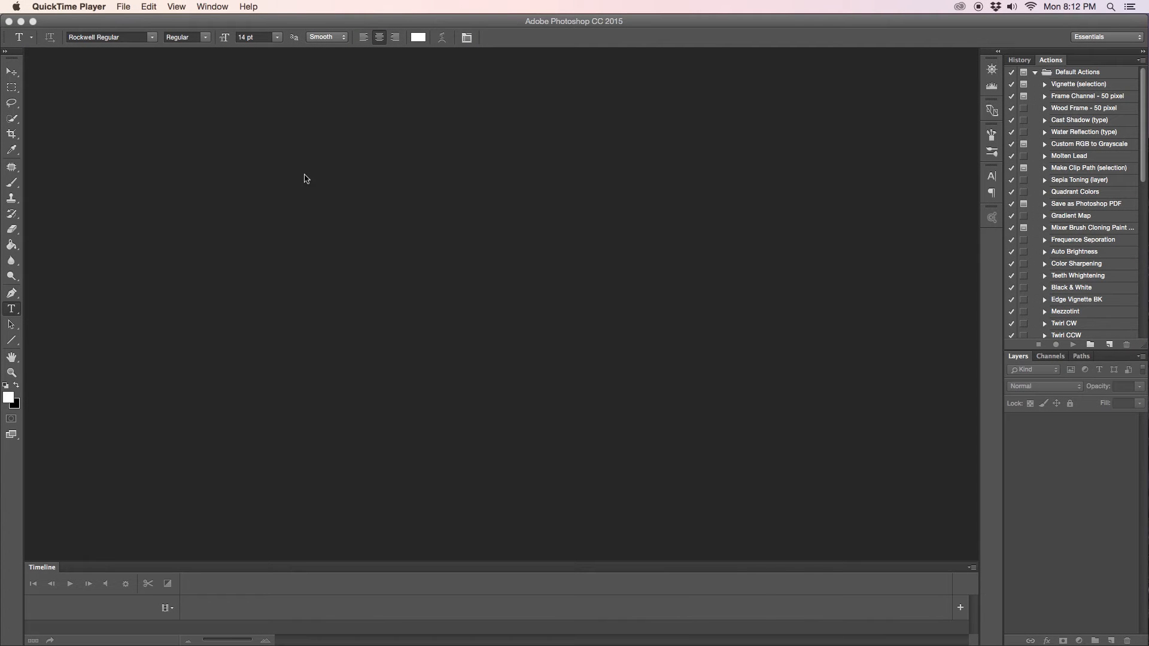
# Load Closest Foreground.tif, Far foreground.tif, Middle foreground.tif and Sky stack.tif from the Stack Set folder as layers of one Photoshop document.
pyautogui.click(124, 7)
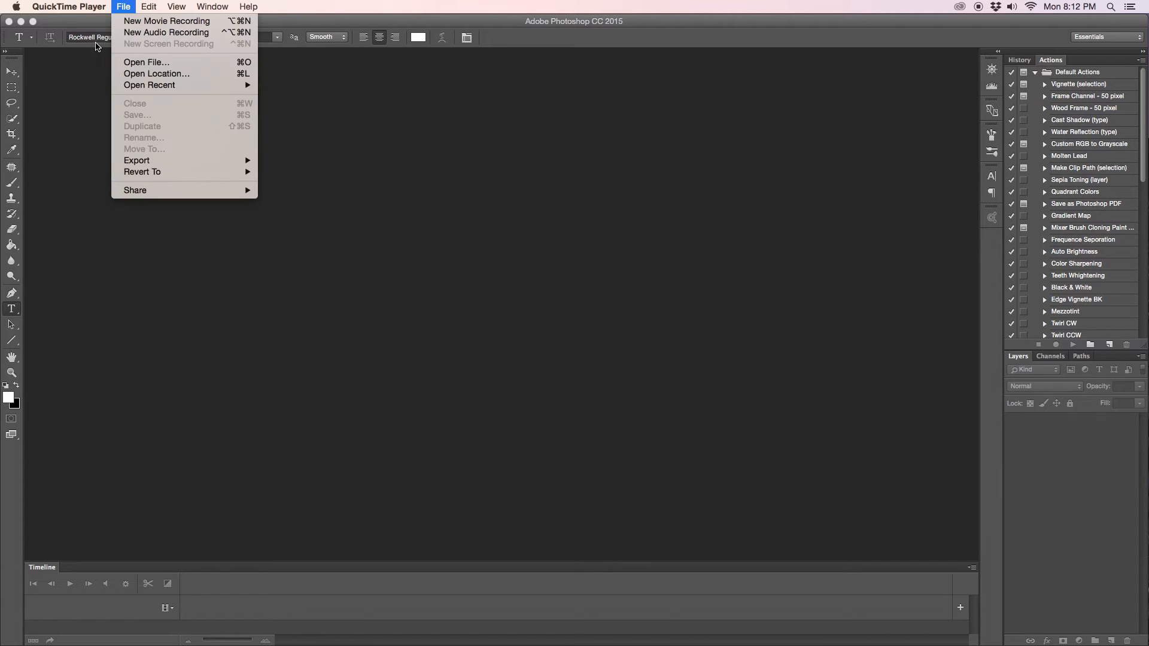
pyautogui.moveTo(69, 6)
pyautogui.click(66, 97)
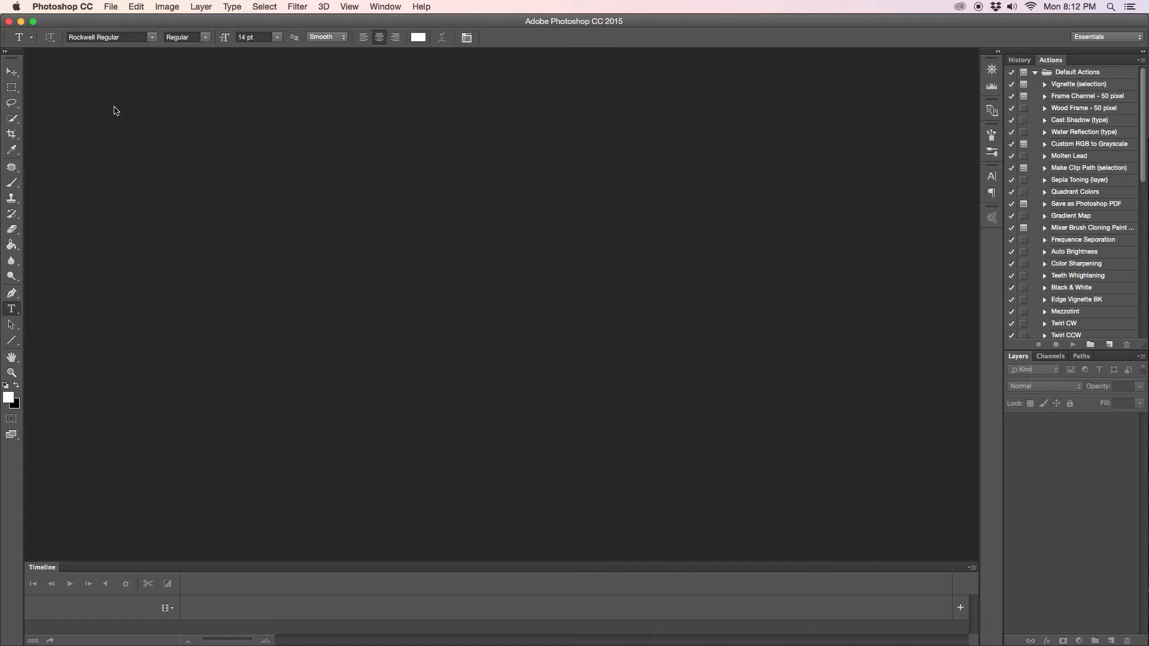
pyautogui.click(112, 7)
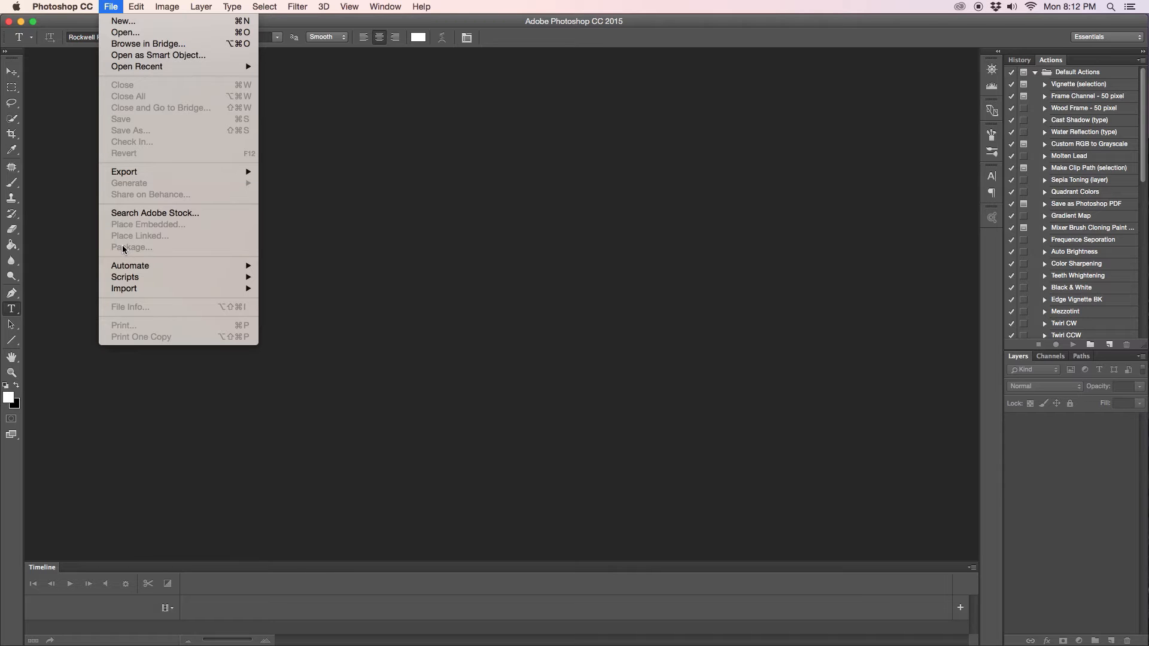
pyautogui.moveTo(133, 283)
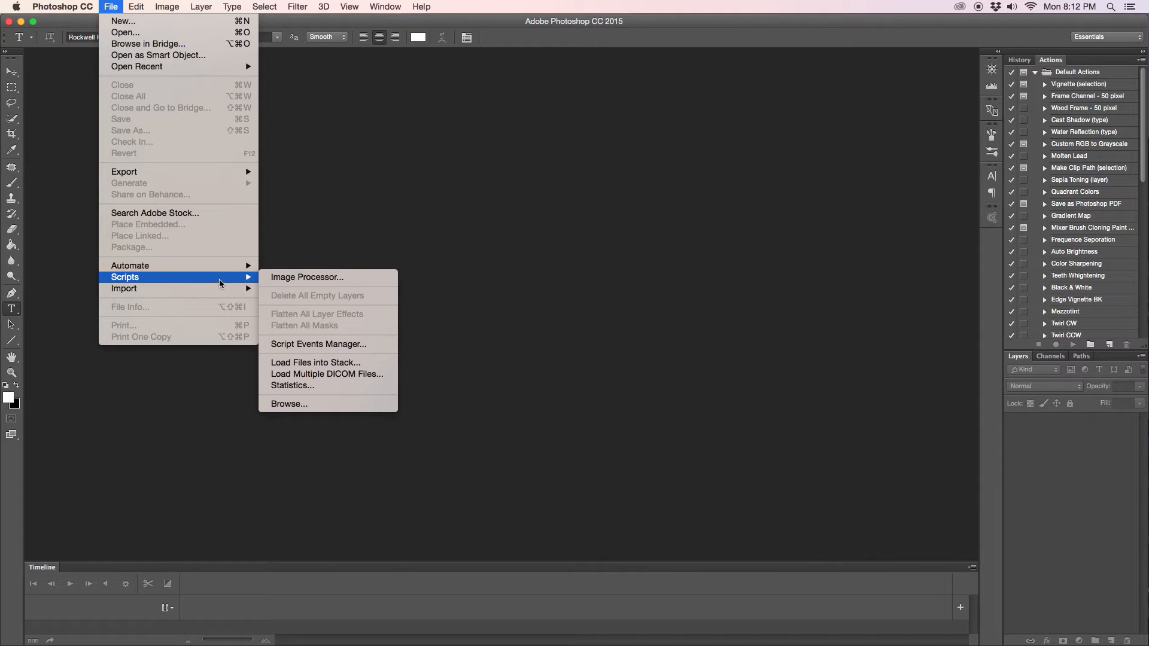
pyautogui.click(299, 365)
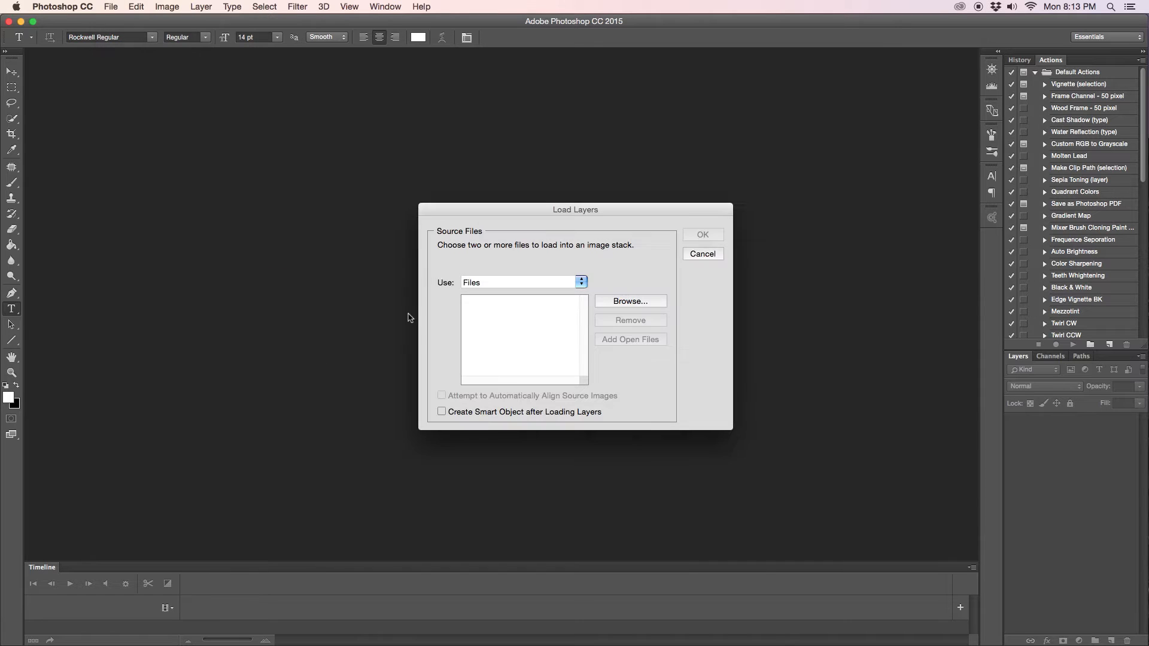
pyautogui.click(637, 303)
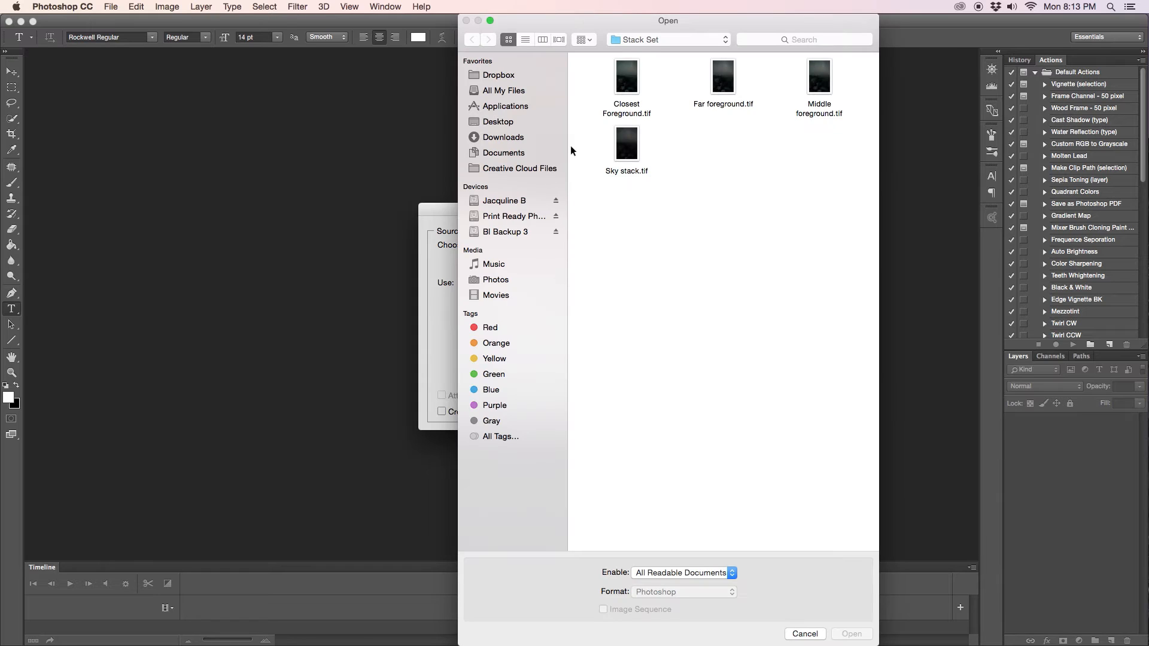
pyautogui.moveTo(595, 71); pyautogui.dragTo(859, 168)
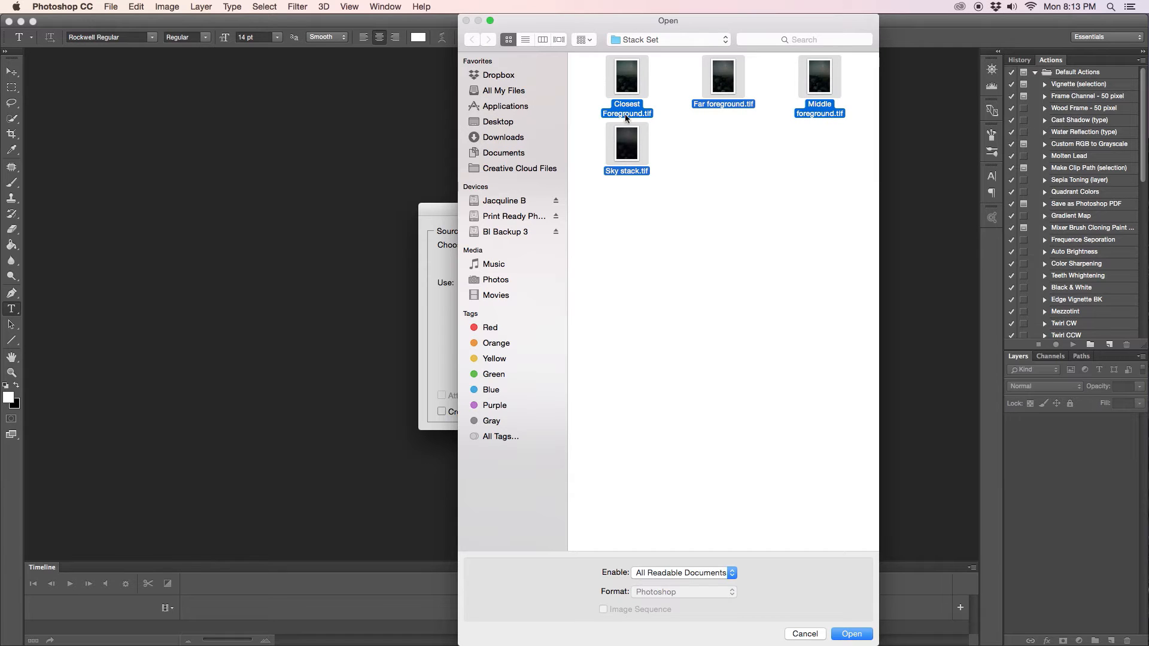
pyautogui.click(844, 635)
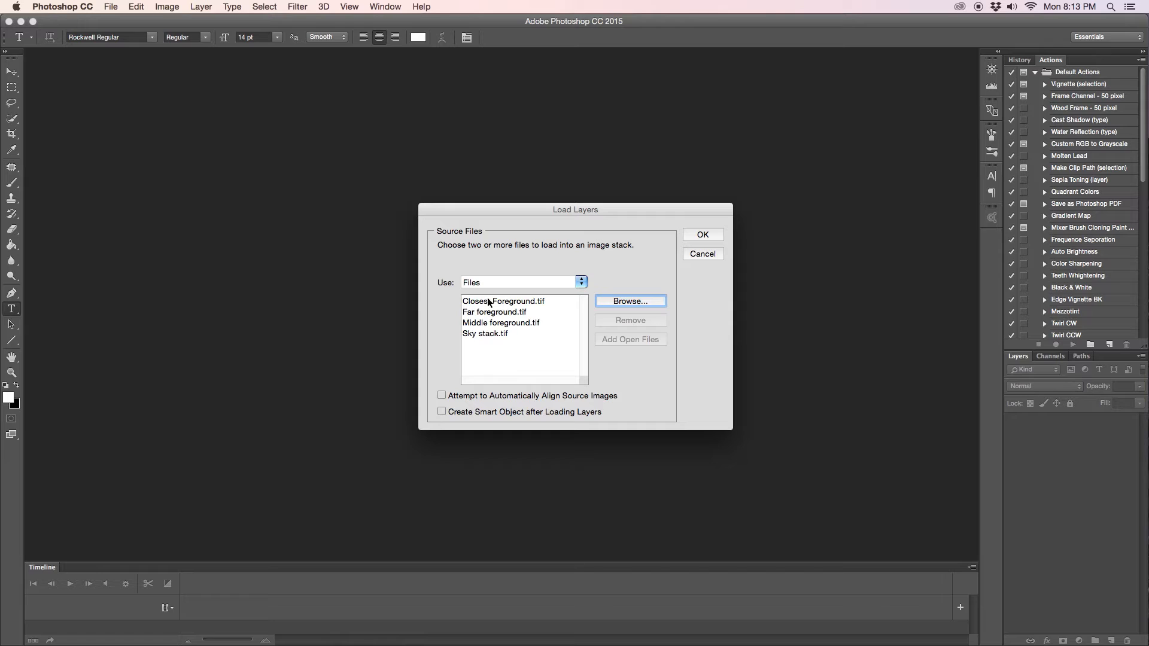
pyautogui.click(702, 236)
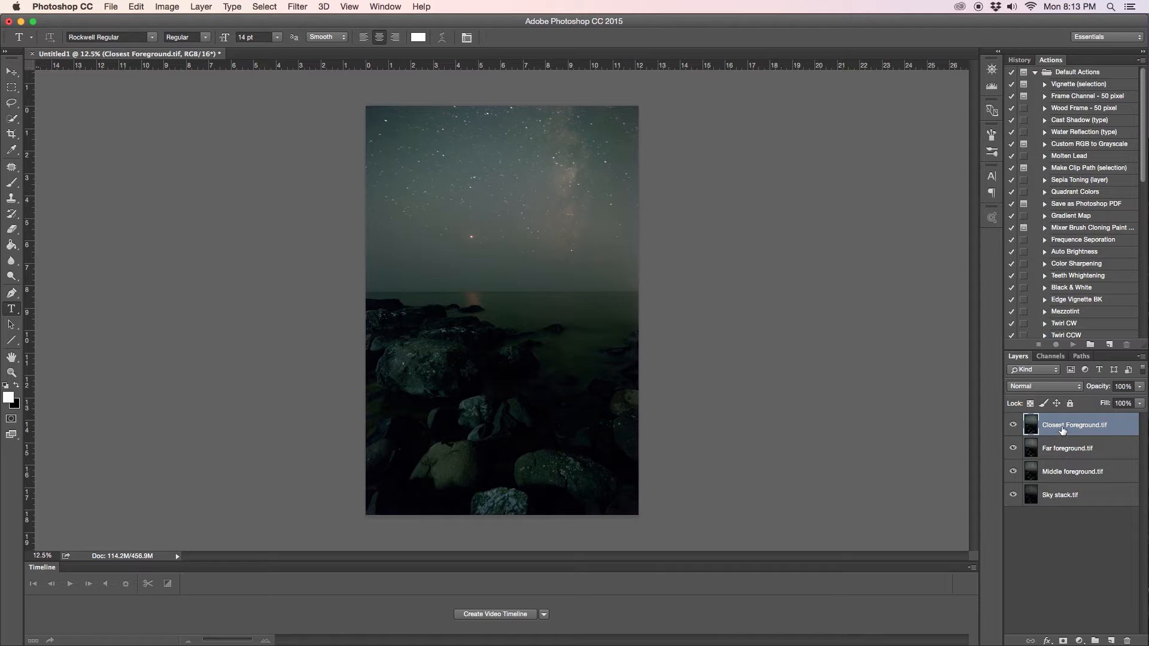
# Reorder the layers so that Closest Foreground.tif is the lowest and Sky stack.tif is the uppermost.
pyautogui.moveTo(1065, 428); pyautogui.dragTo(1066, 507)
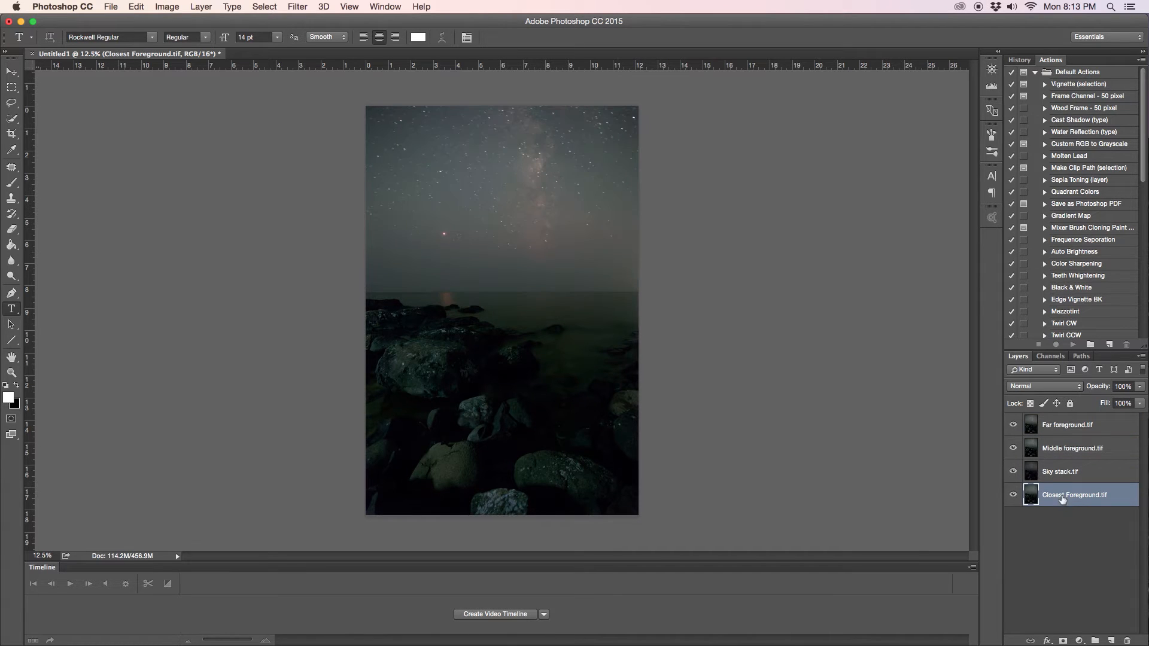
pyautogui.moveTo(1075, 473); pyautogui.dragTo(1075, 420)
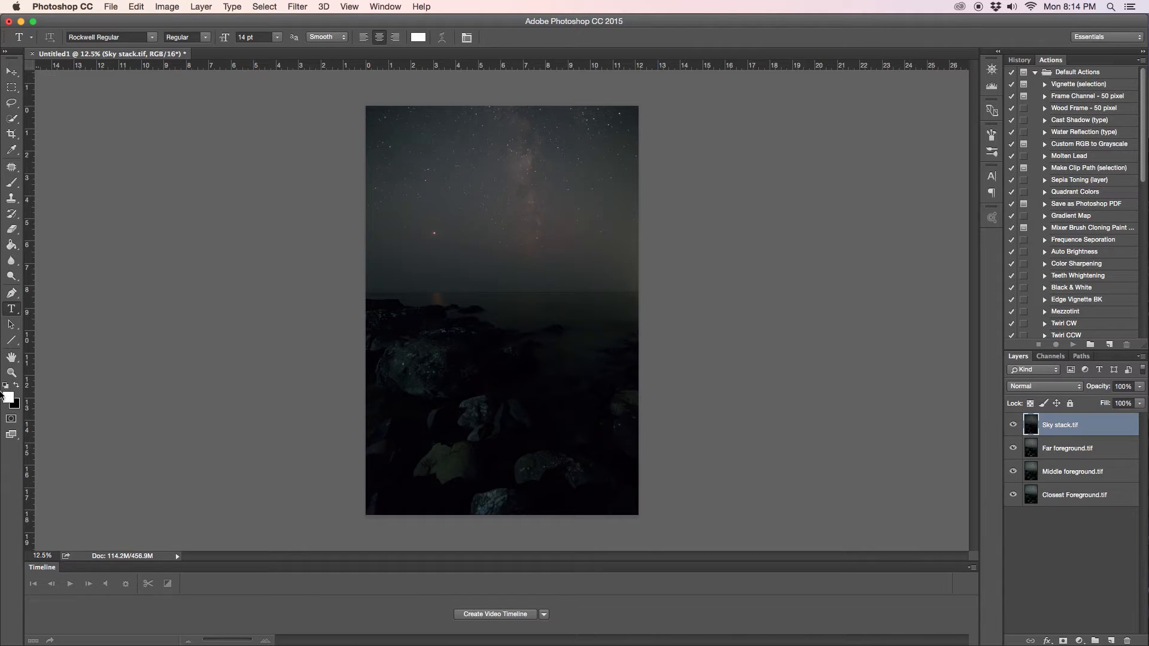
# Compare the foreground rocks up close with the Sky stack.tif layer hidden and shown, checking differences in brightness and detail.
pyautogui.click(12, 372)
pyautogui.moveTo(453, 404); pyautogui.dragTo(531, 422)
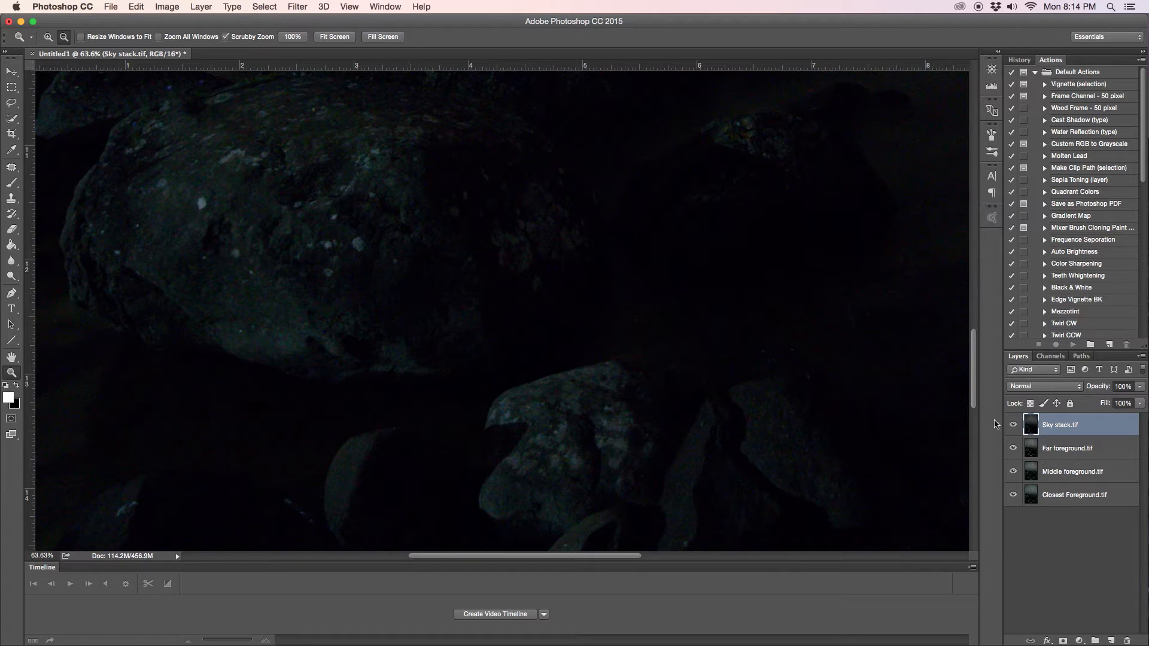
pyautogui.click(1013, 426)
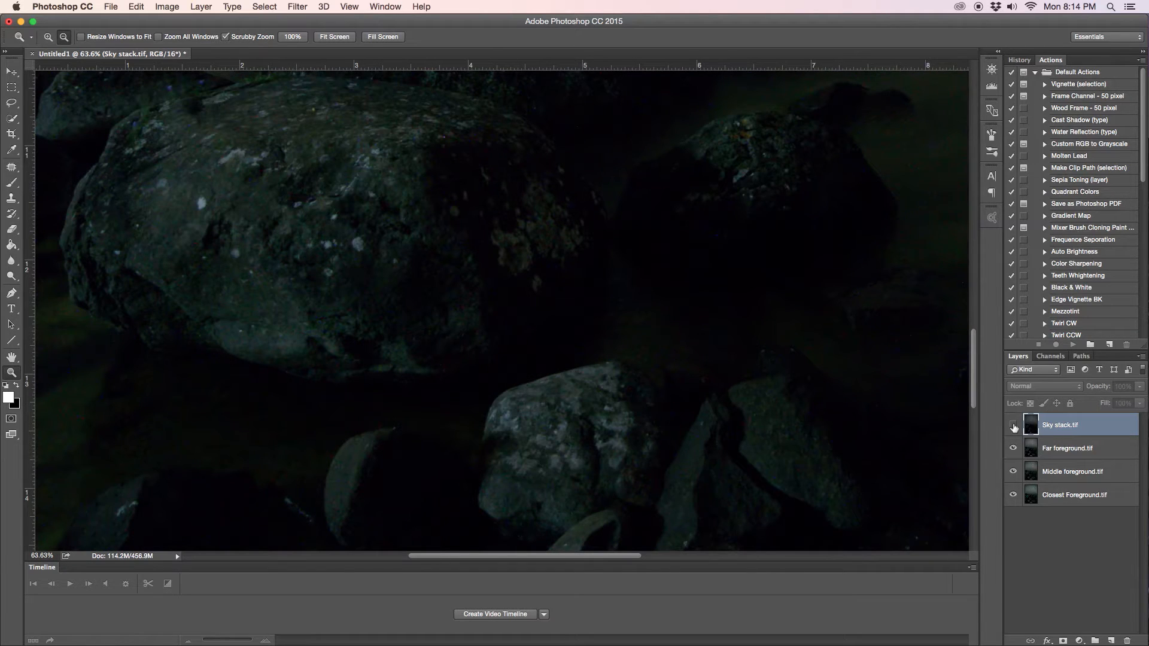
pyautogui.click(1013, 426)
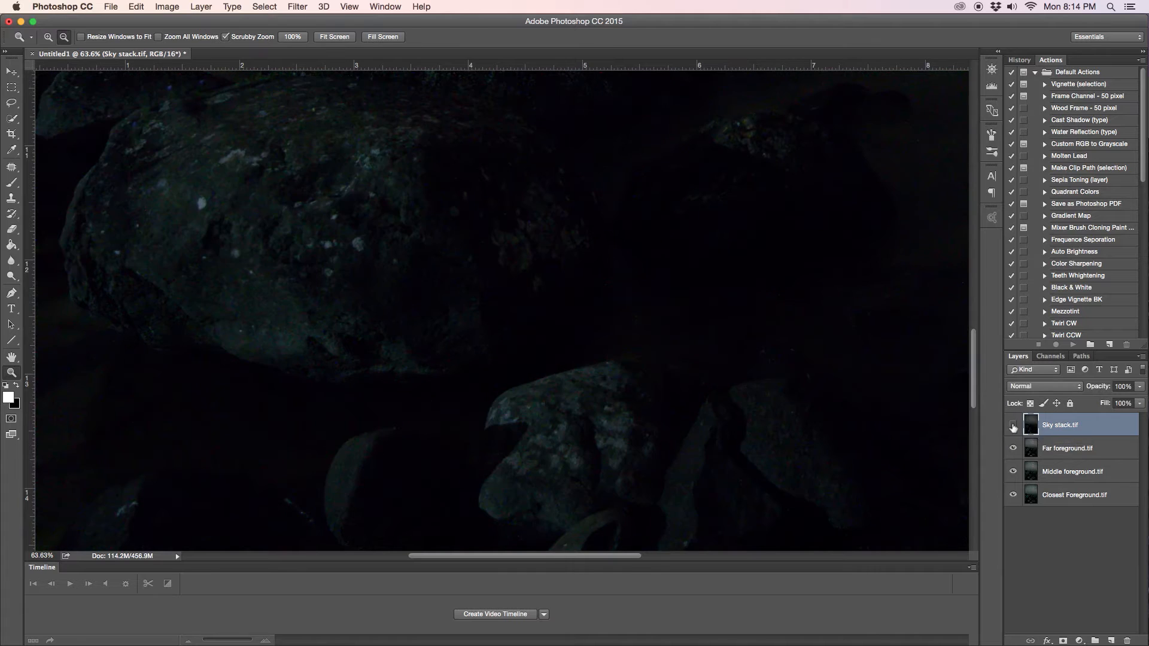
pyautogui.click(1013, 426)
pyautogui.click(1013, 426)
pyautogui.click(1013, 426)
pyautogui.click(1013, 426)
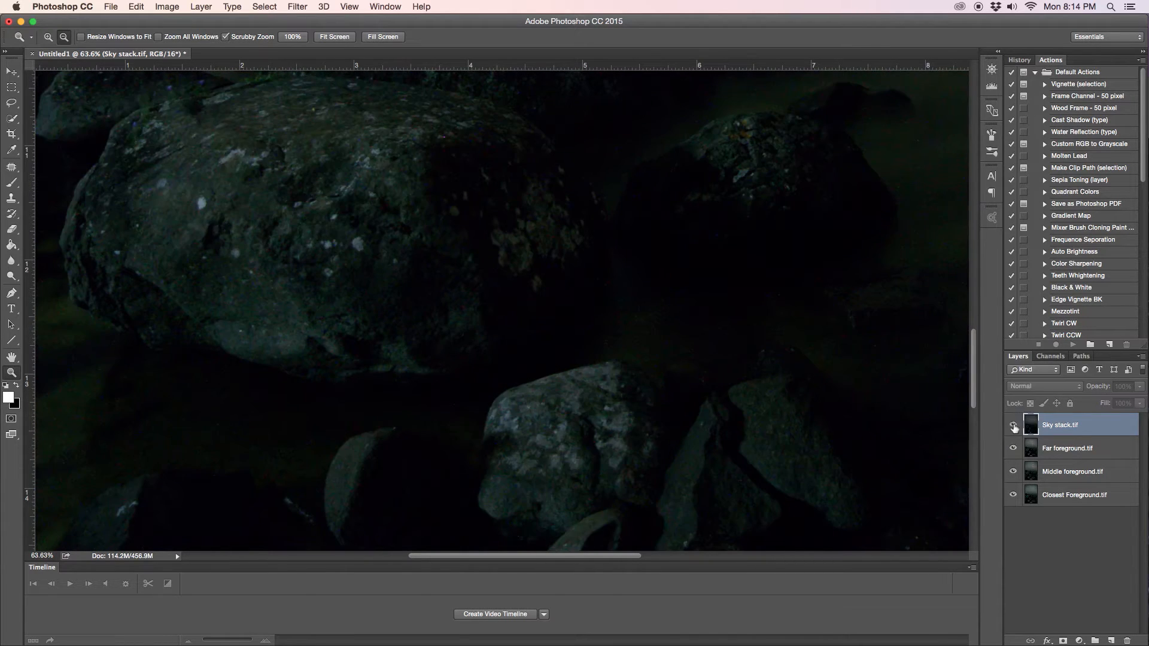
pyautogui.click(1013, 426)
pyautogui.click(1013, 426)
pyautogui.click(1013, 426)
pyautogui.click(1013, 426)
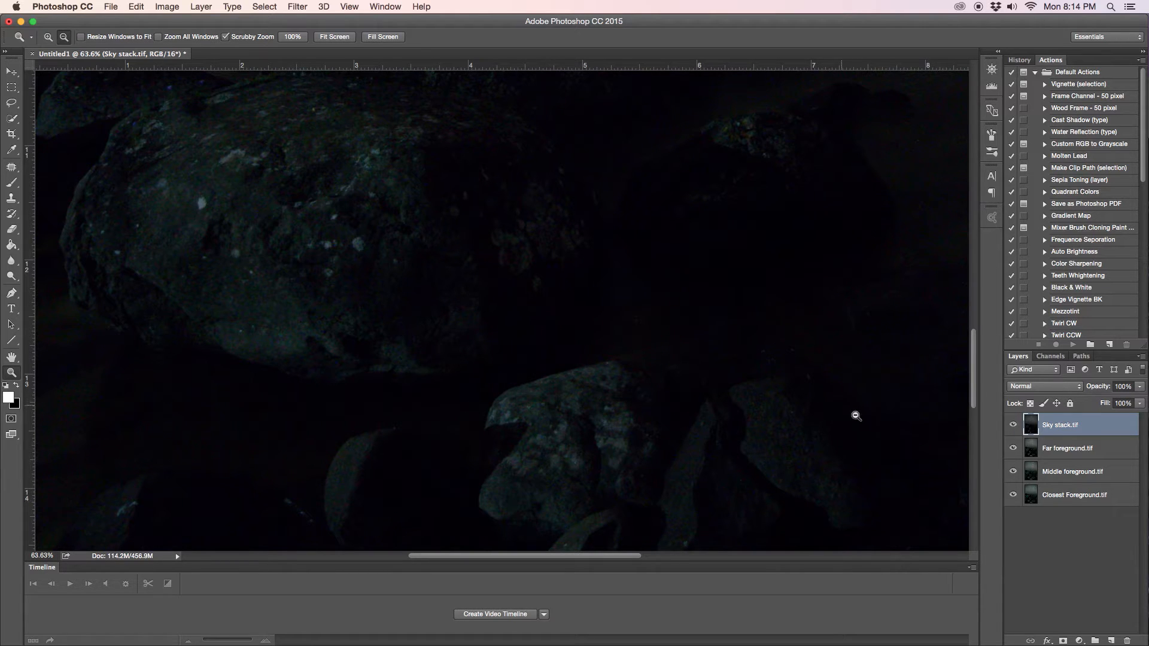
pyautogui.click(1012, 426)
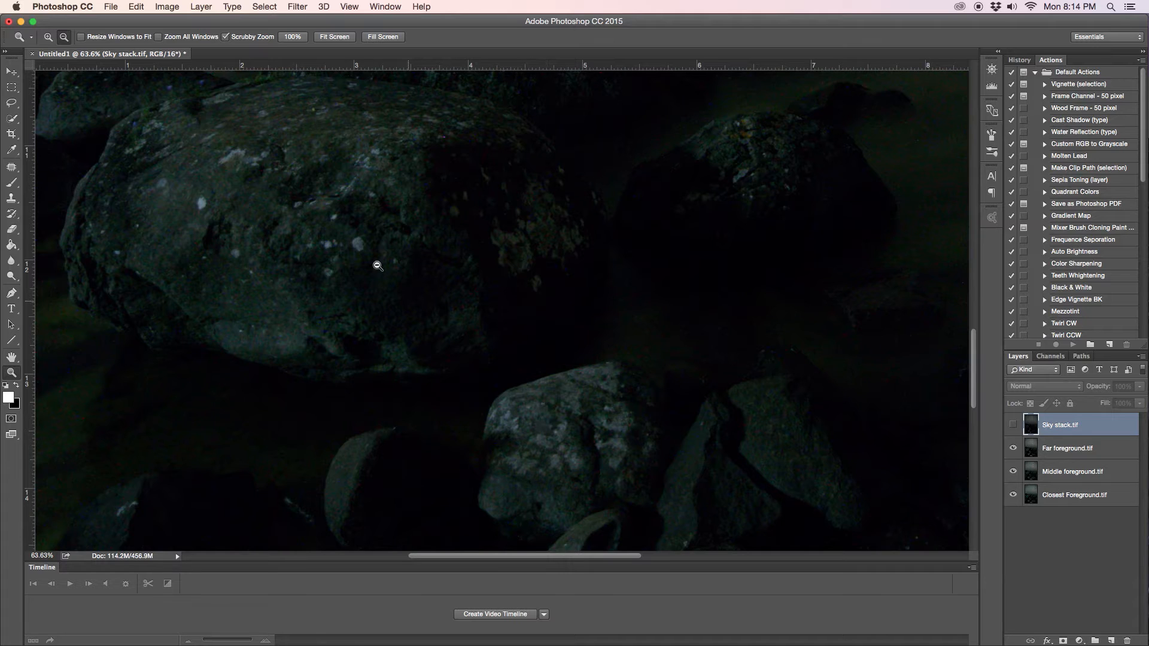
pyautogui.click(1013, 425)
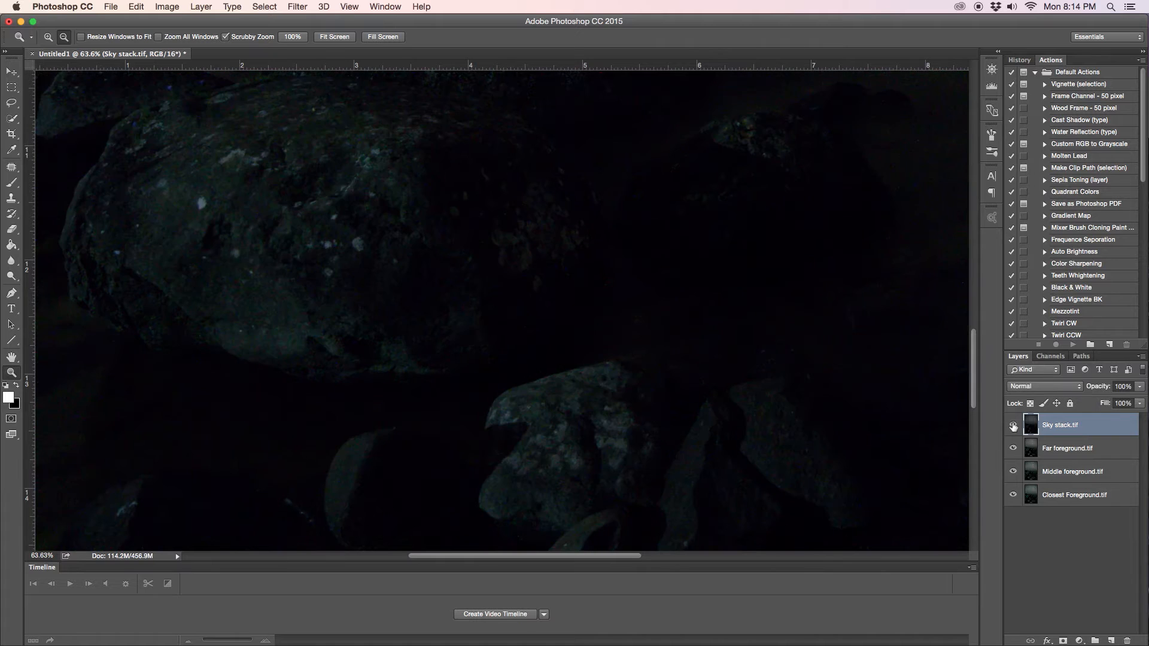
pyautogui.click(1013, 425)
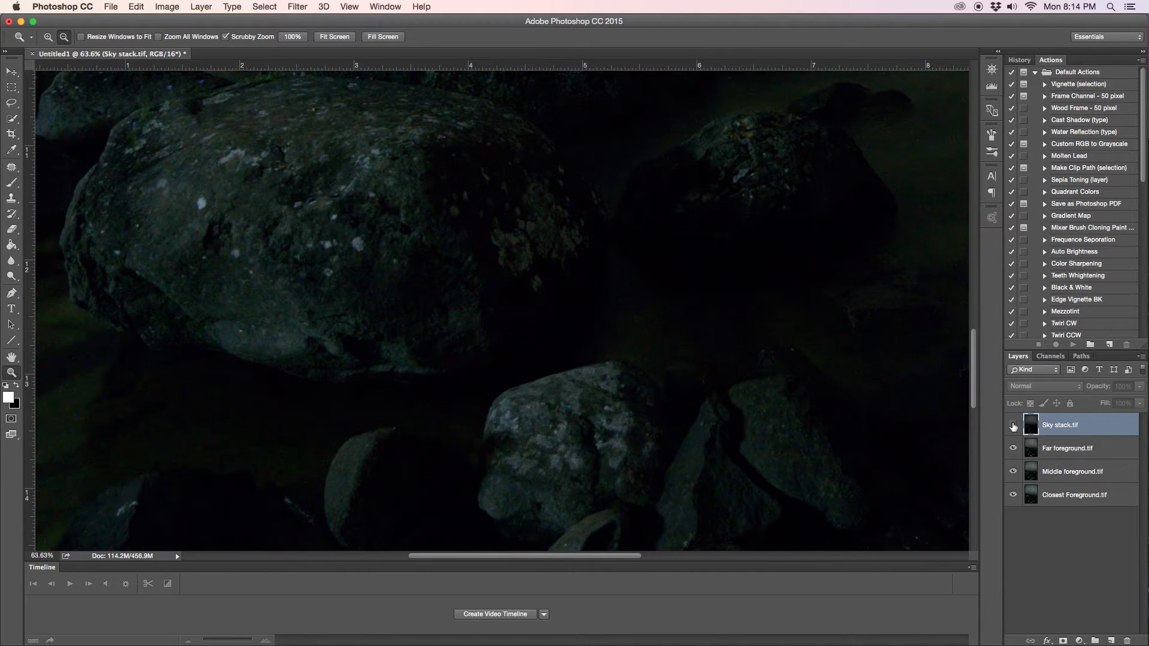
pyautogui.click(1013, 425)
pyautogui.click(1013, 425)
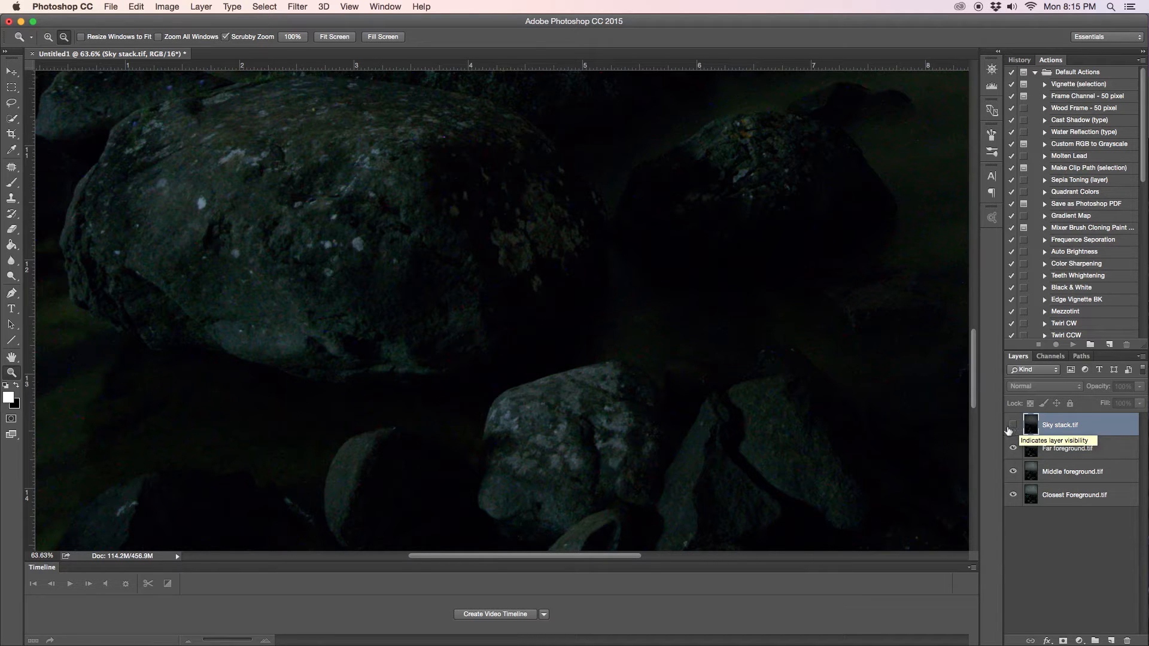
pyautogui.click(1011, 425)
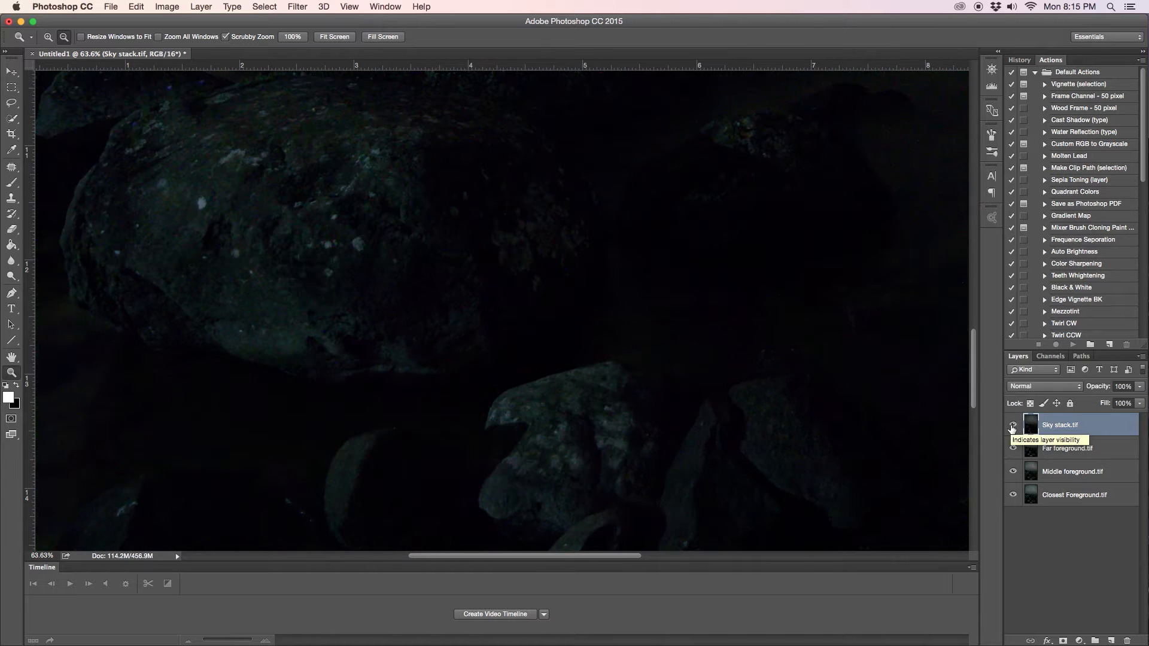
# With Sky stack.tif hidden, repeatedly hide and show Far foreground.tif to compare the rocks with Middle foreground.tif for noise and sharpness.
pyautogui.click(1012, 425)
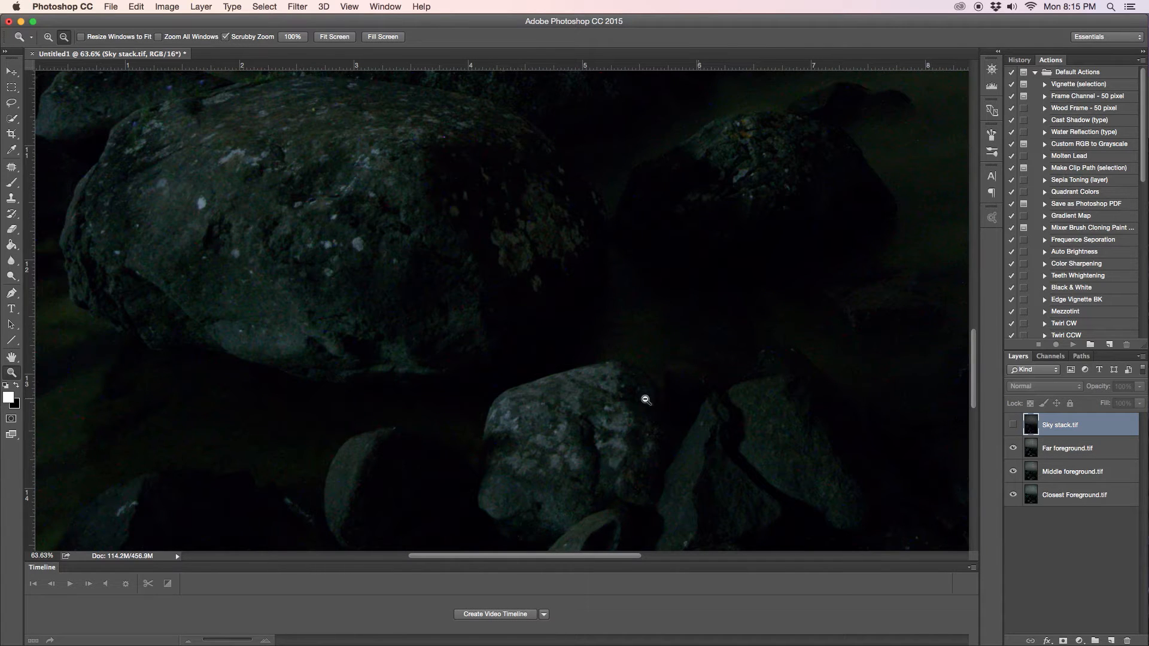
pyautogui.click(1013, 449)
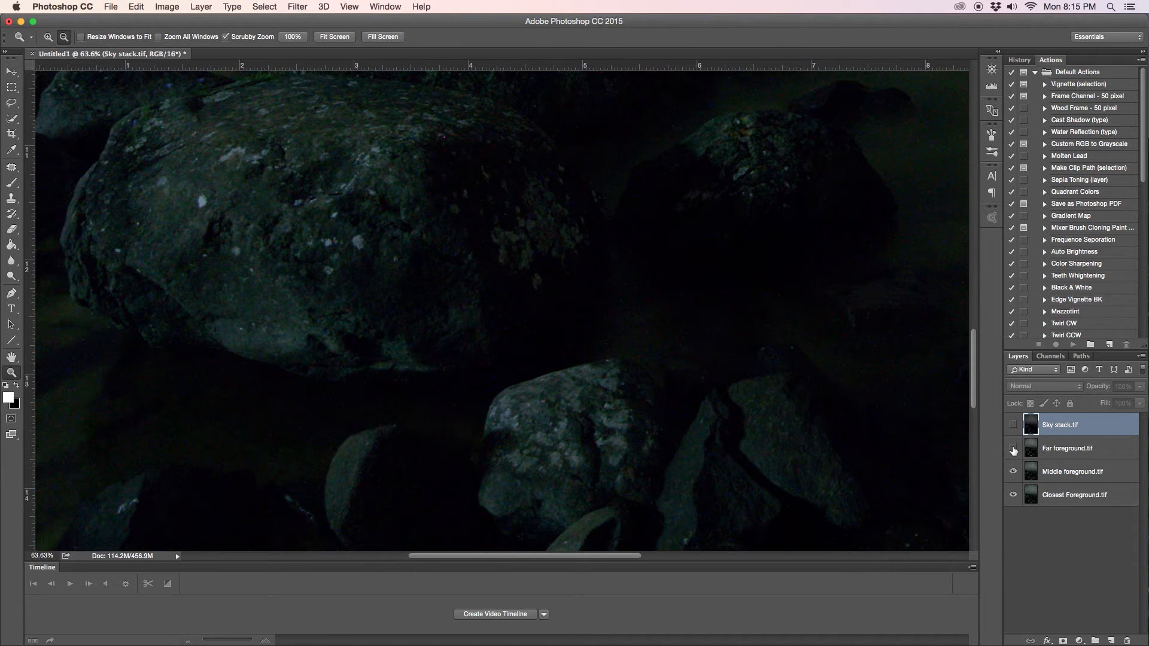
pyautogui.click(1013, 448)
pyautogui.click(1013, 448)
pyautogui.click(1013, 449)
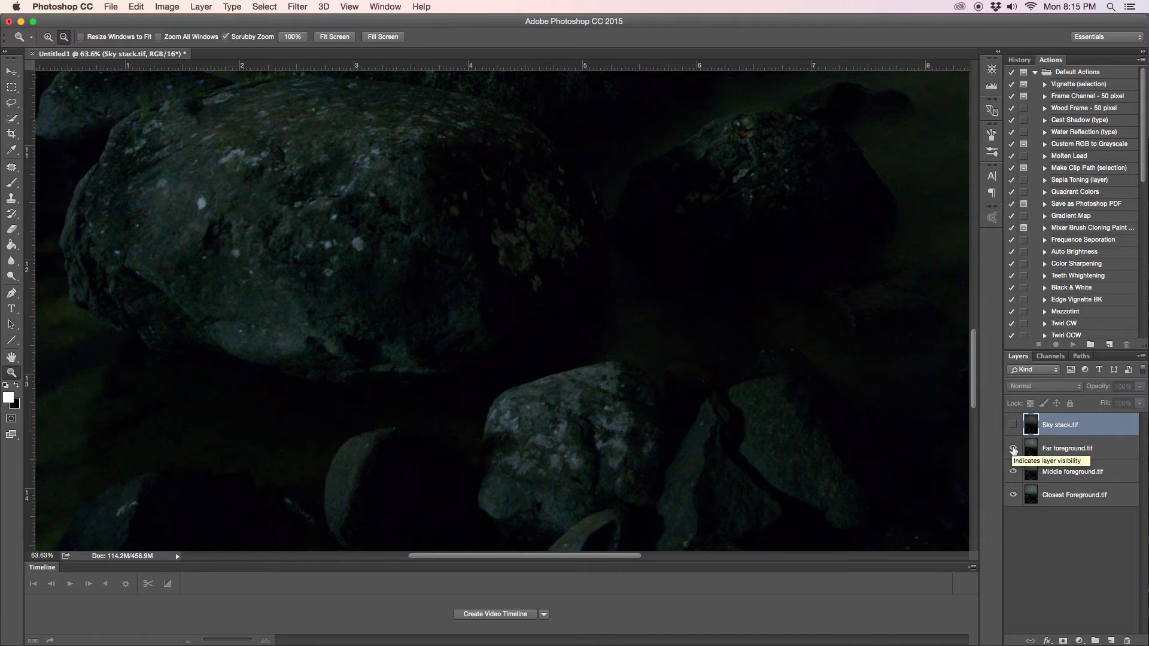
pyautogui.click(1013, 449)
pyautogui.click(1013, 449)
pyautogui.click(1013, 449)
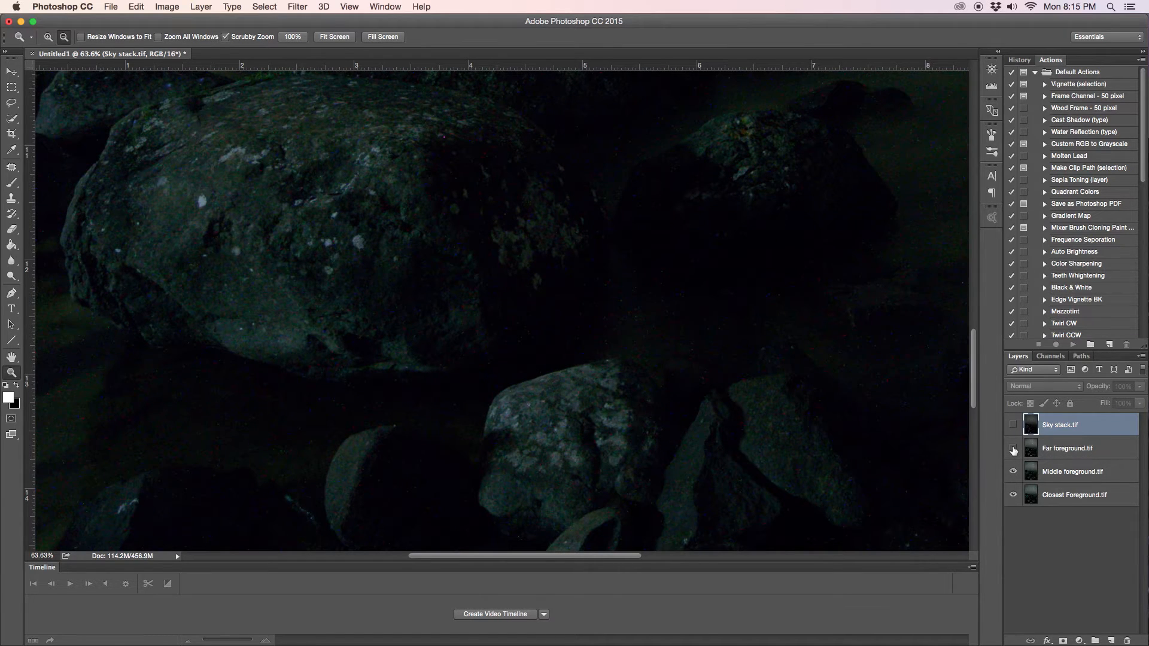
pyautogui.click(1013, 449)
pyautogui.click(1013, 448)
pyautogui.click(1013, 448)
pyautogui.click(1013, 448)
pyautogui.click(1013, 449)
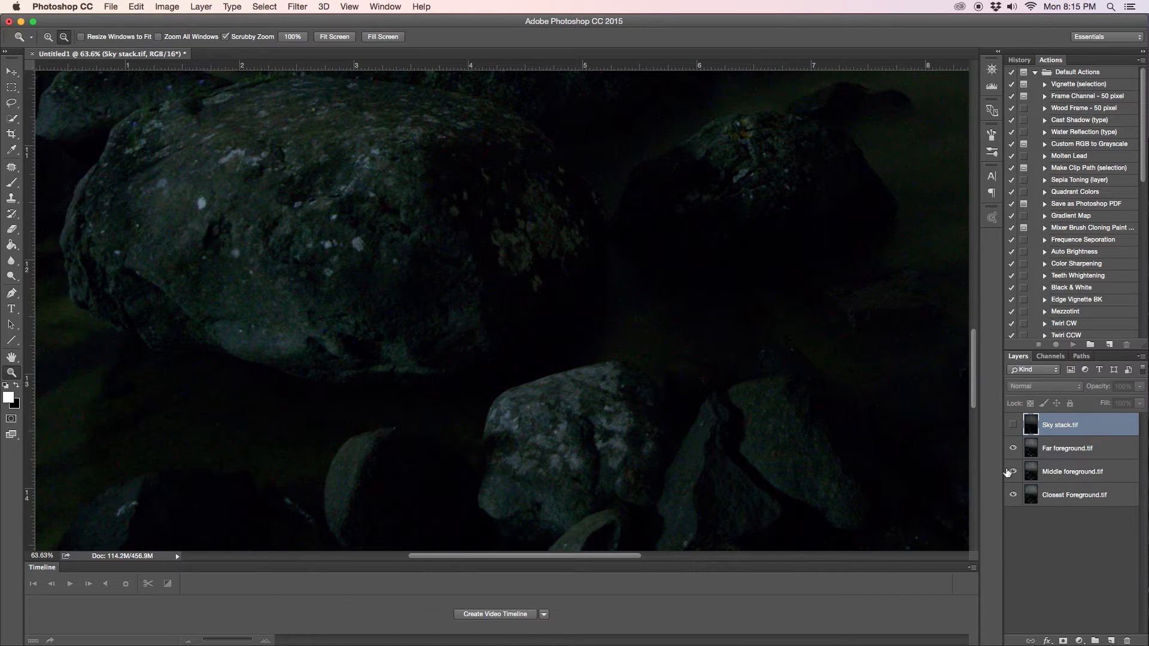
# Compare Middle foreground.tif with Closest Foreground.tif by hiding the layers above, and show all four layers again.
pyautogui.click(1012, 447)
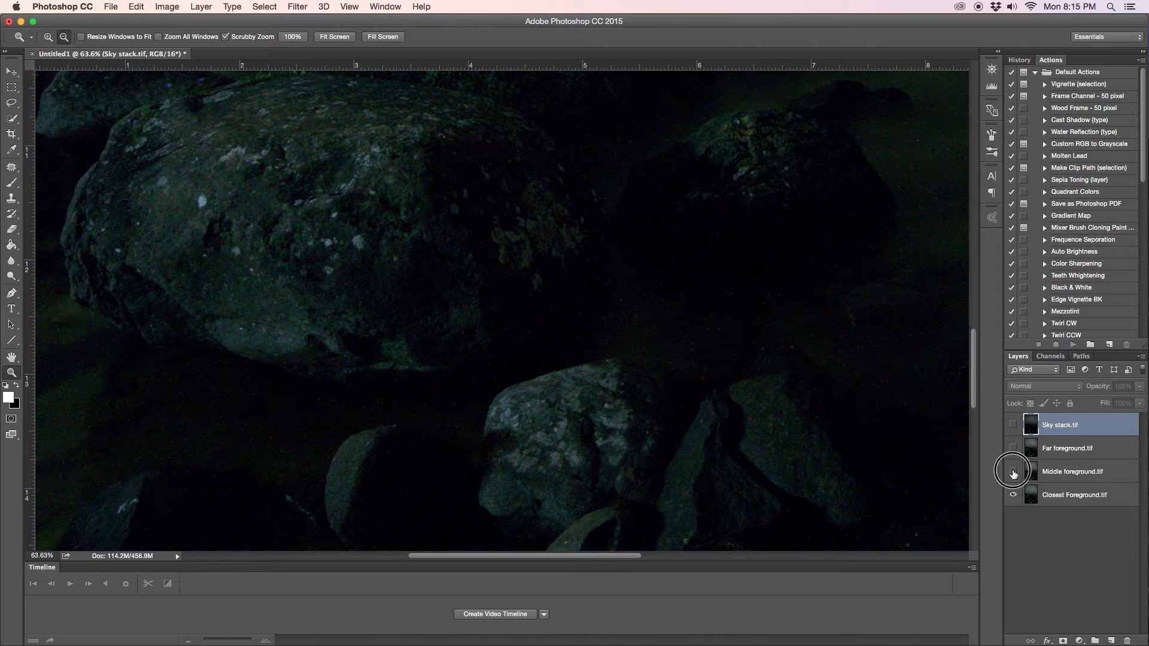
pyautogui.click(1012, 472)
pyautogui.click(1012, 472)
pyautogui.click(1012, 472)
pyautogui.click(1013, 448)
pyautogui.click(1012, 426)
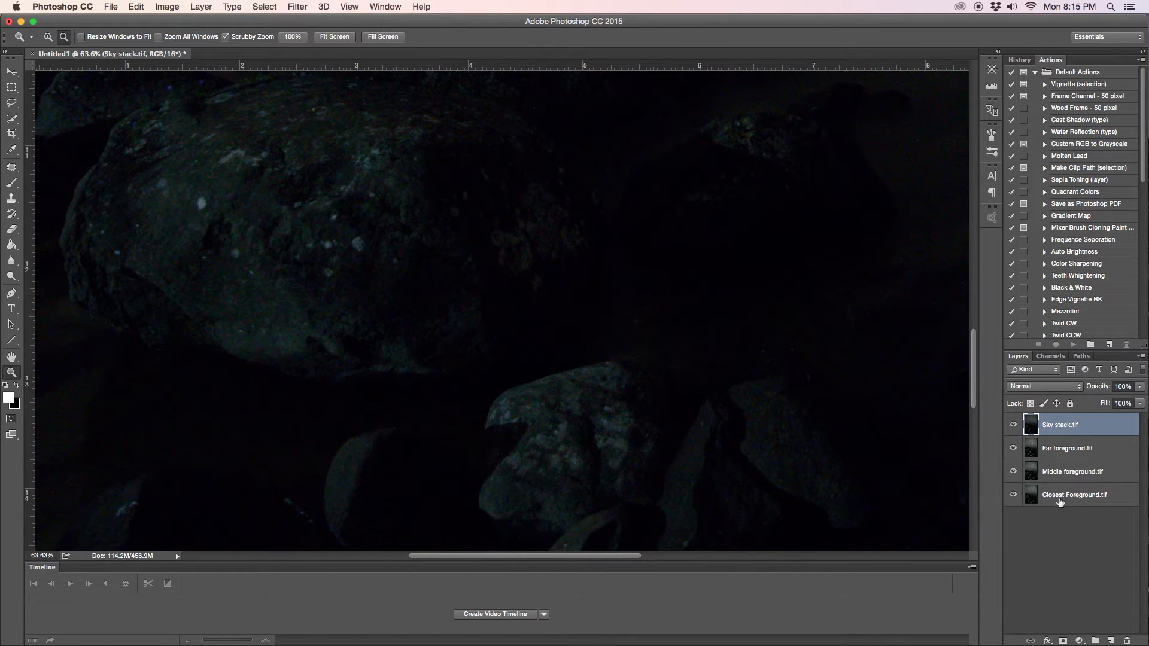
# Auto-align all four layers using the Auto projection, with vignette removal and geometric distortion off.
pyautogui.keyDown('shift'); pyautogui.click(1065, 498); pyautogui.keyUp('shift')
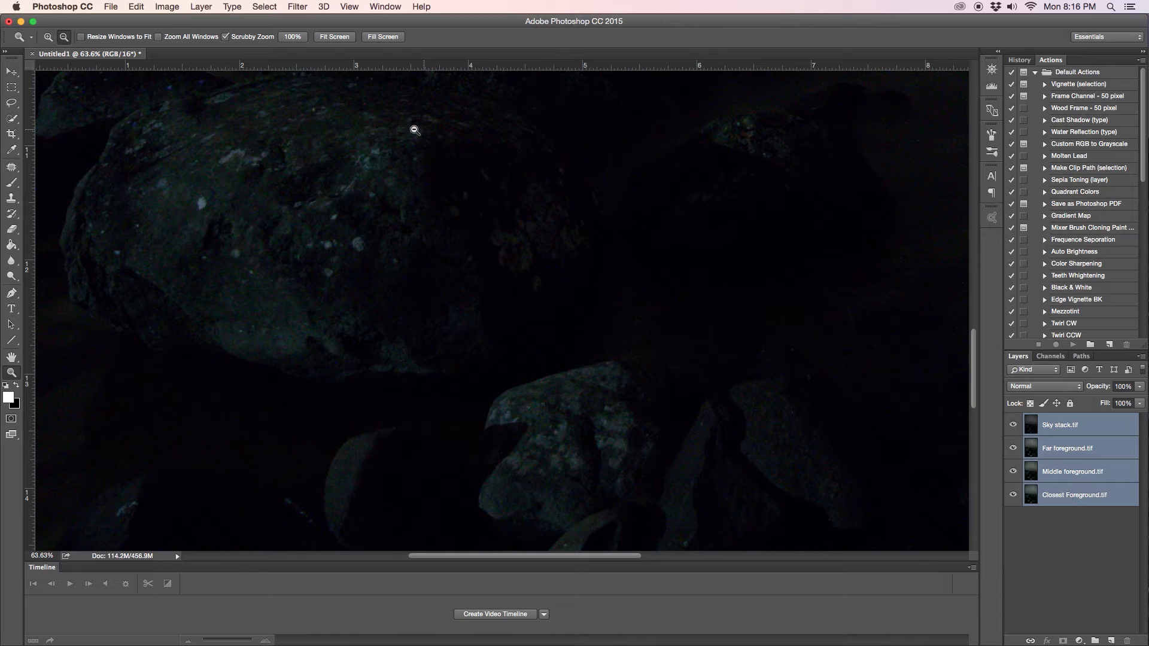
pyautogui.click(138, 7)
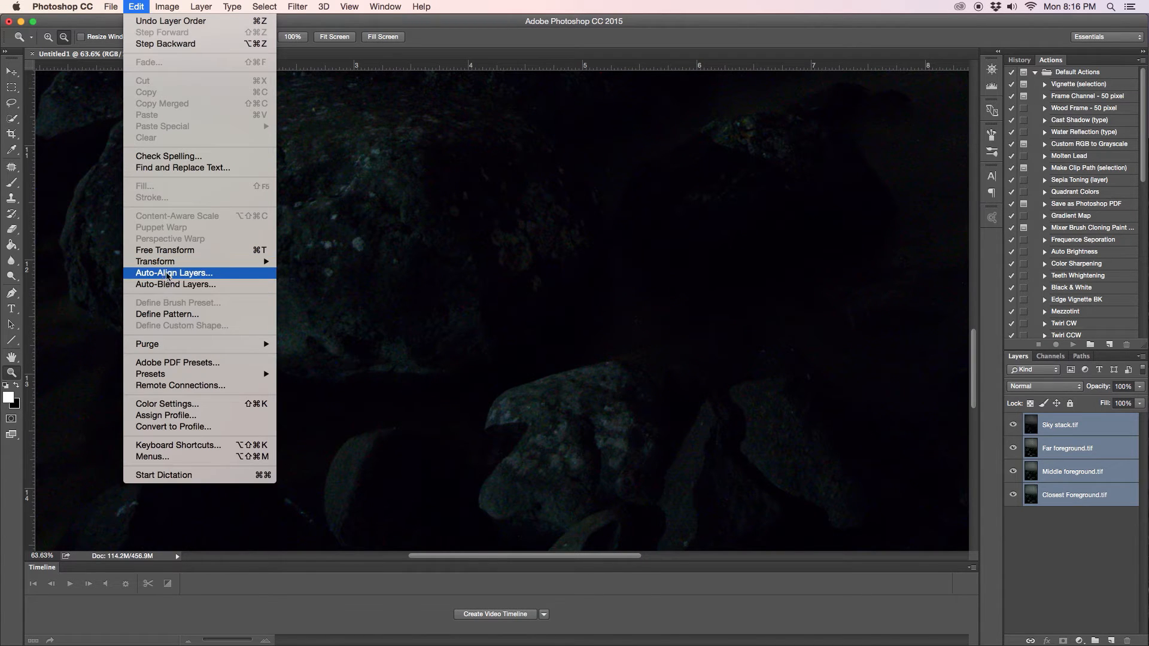
pyautogui.click(206, 276)
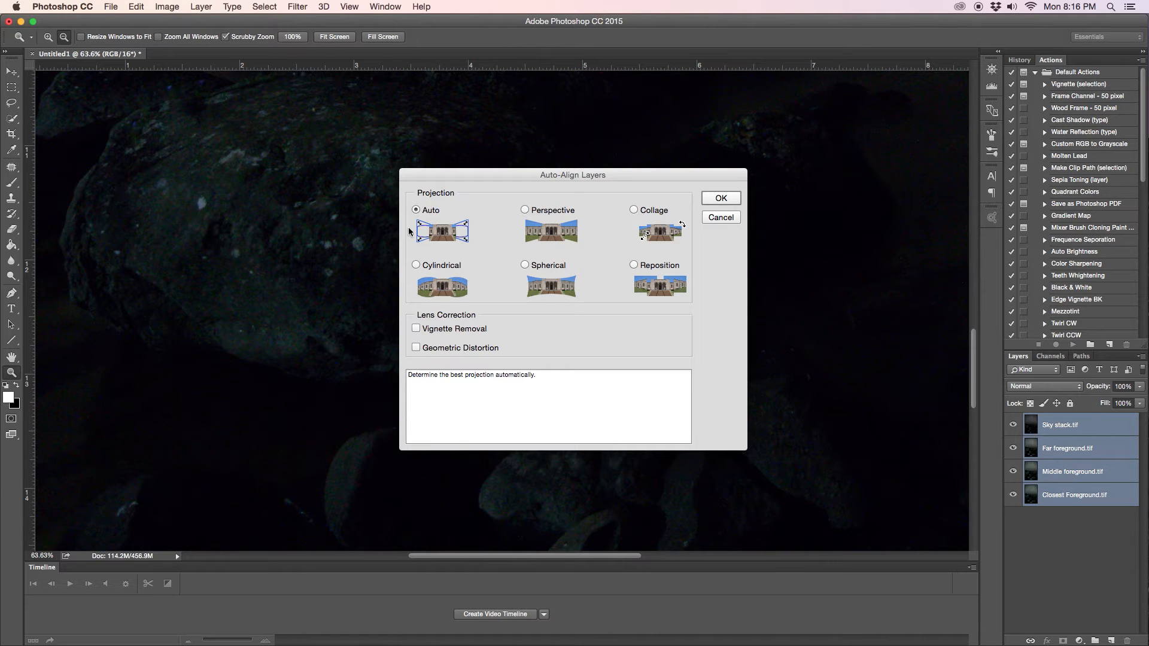
pyautogui.click(720, 199)
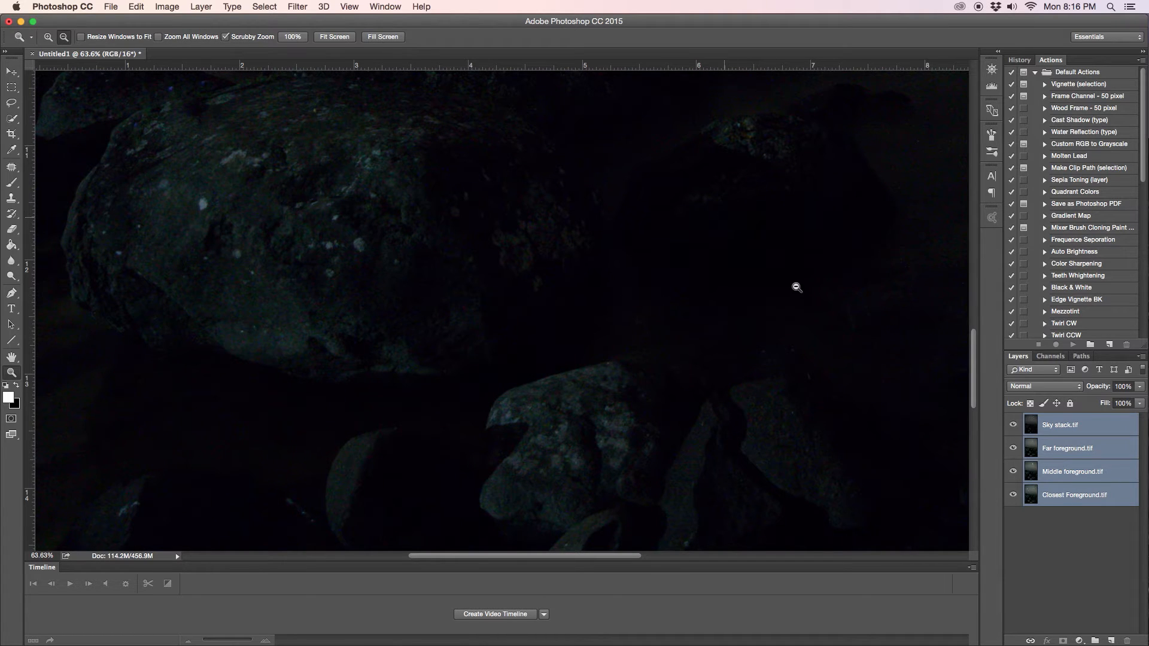
# Check the alignment of the rocks by hiding and showing Sky stack.tif, Far foreground.tif and Middle foreground.tif in turn.
pyautogui.click(1062, 428)
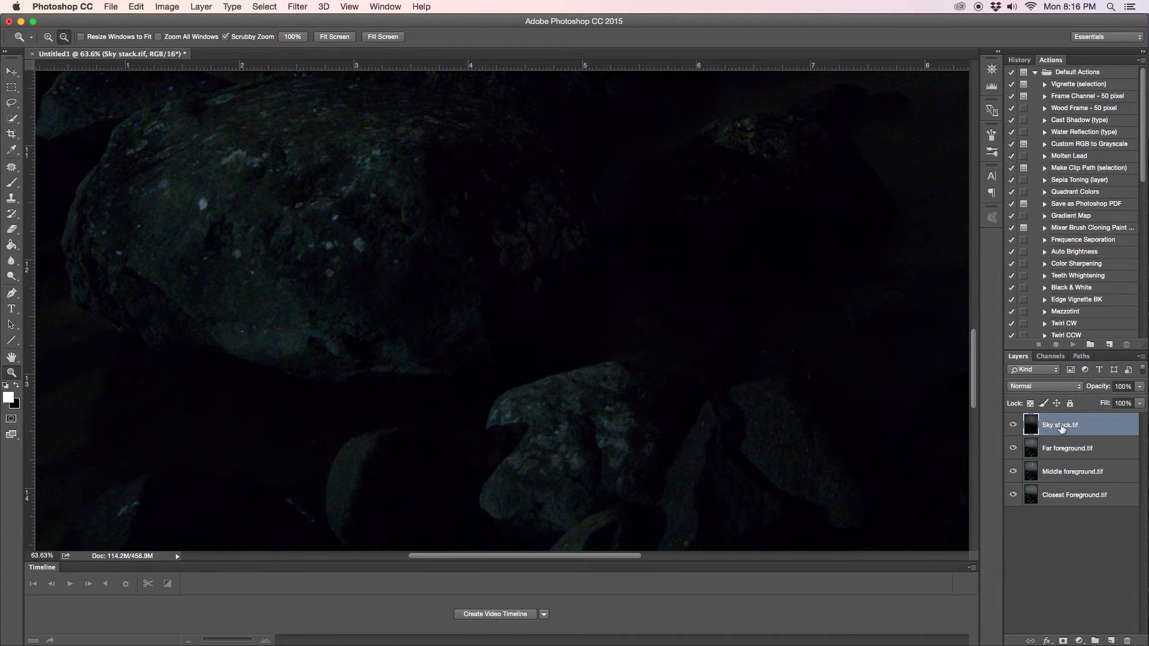
pyautogui.click(1013, 426)
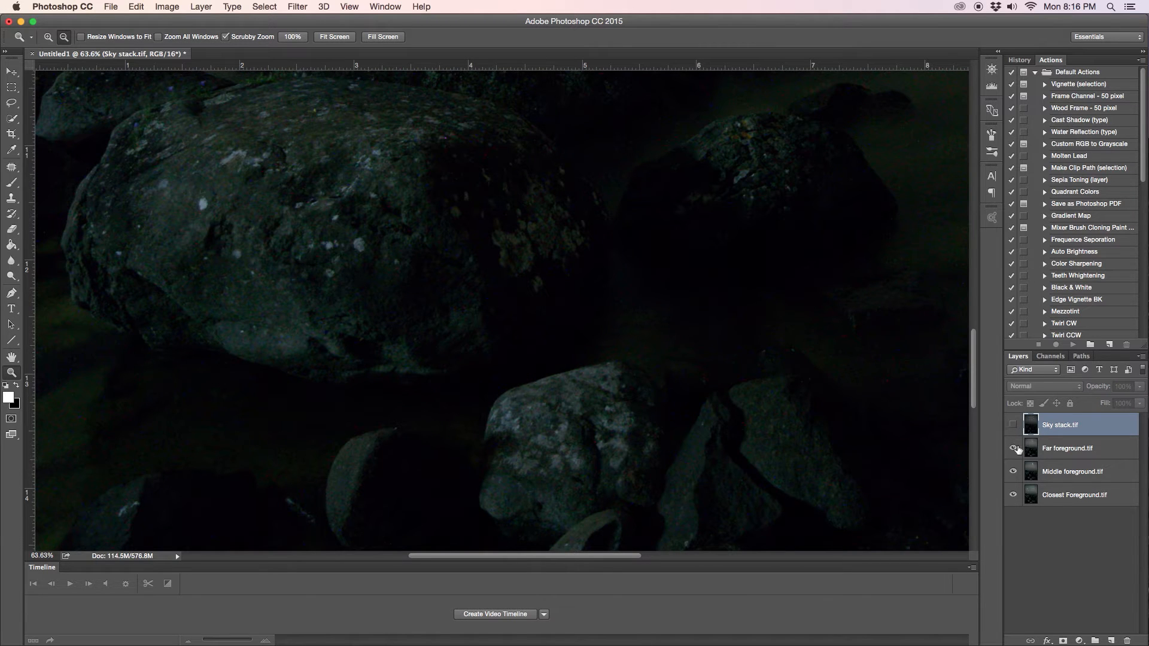
pyautogui.click(1013, 449)
pyautogui.click(1013, 473)
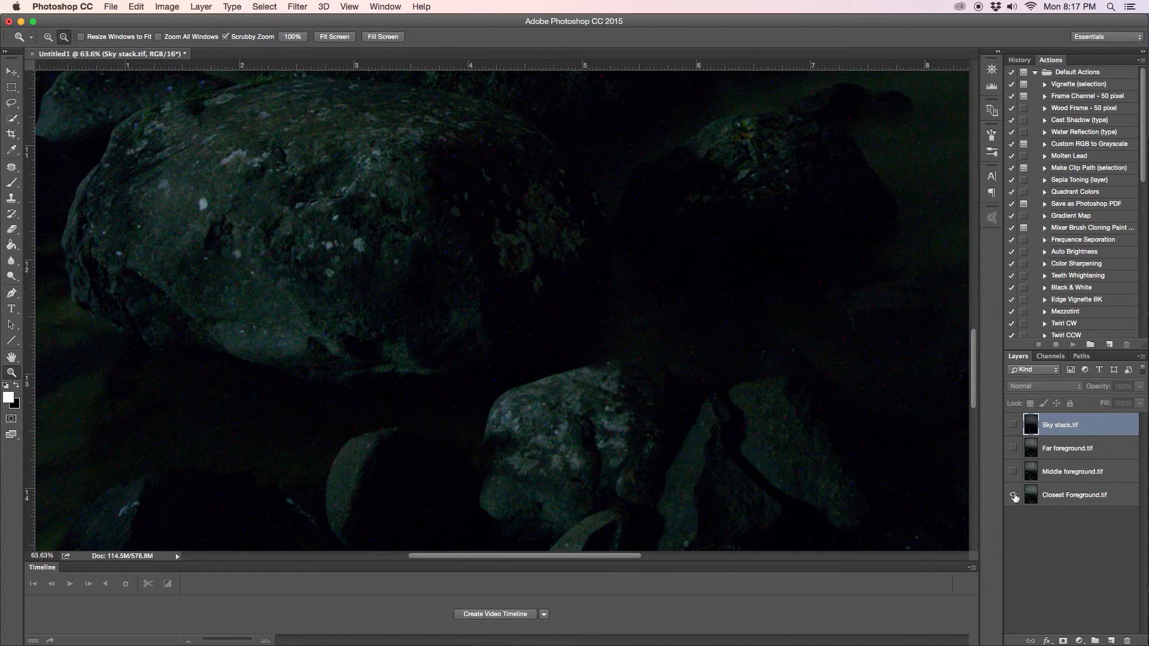
pyautogui.click(1013, 472)
pyautogui.click(1012, 449)
pyautogui.click(1013, 450)
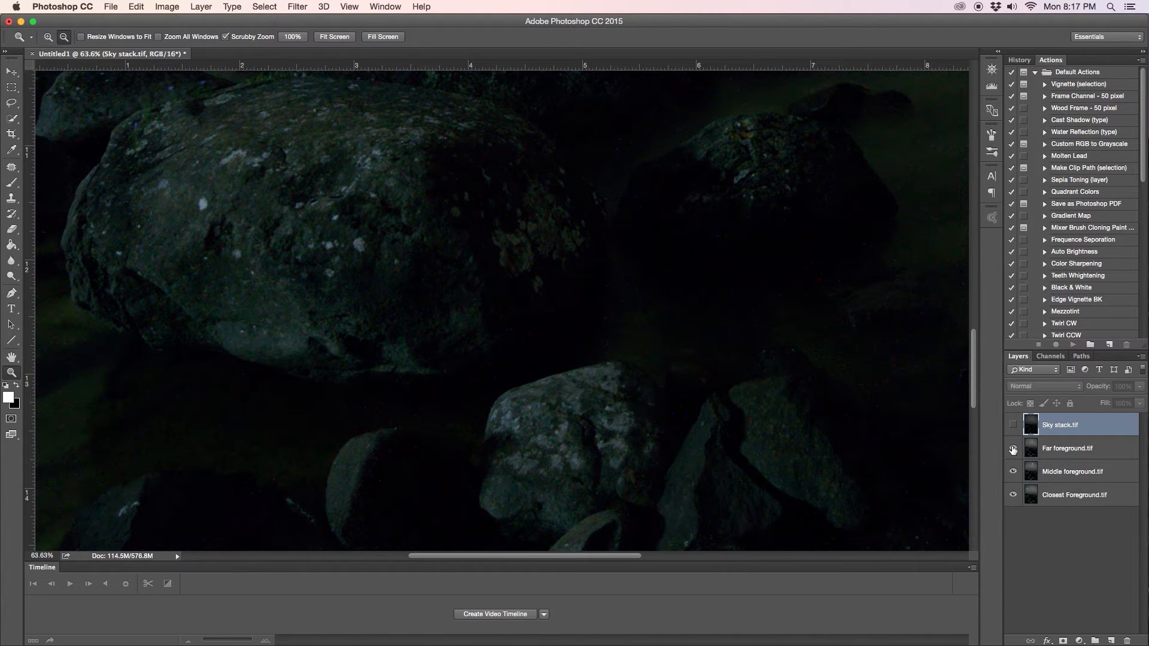
pyautogui.click(1013, 450)
pyautogui.click(1013, 425)
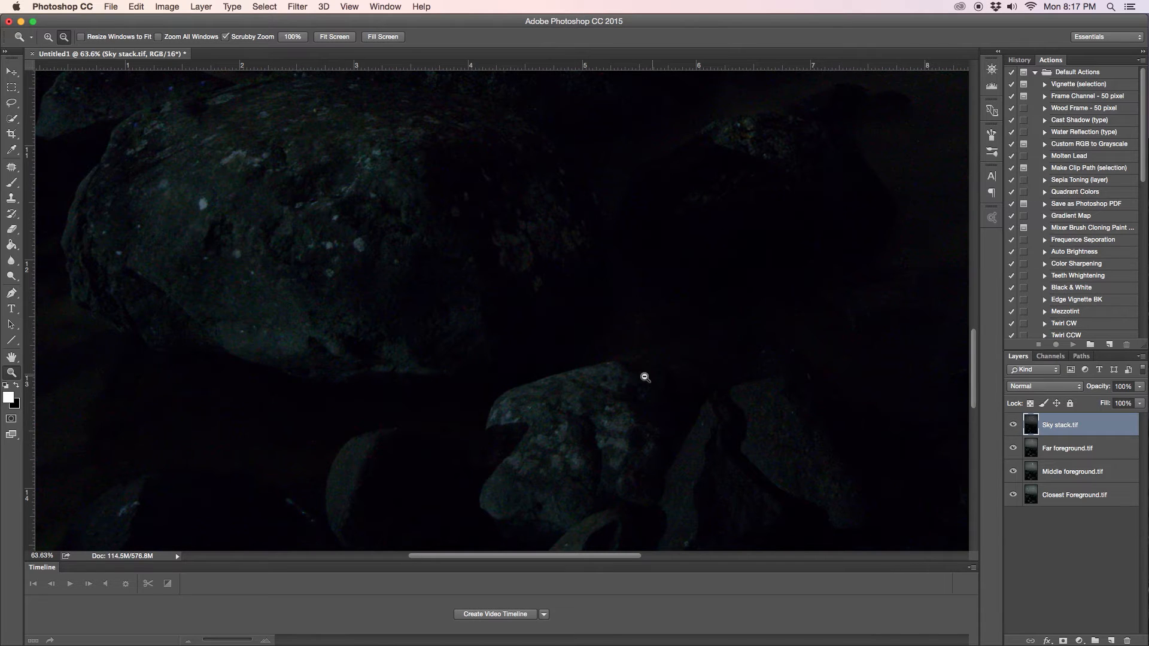
# Place three horizontal guides at about 8.3, 9.5 and 14.3 on the ruler: at the horizon, below the far rocks and across the near rocks.
pyautogui.moveTo(687, 392); pyautogui.dragTo(578, 378)
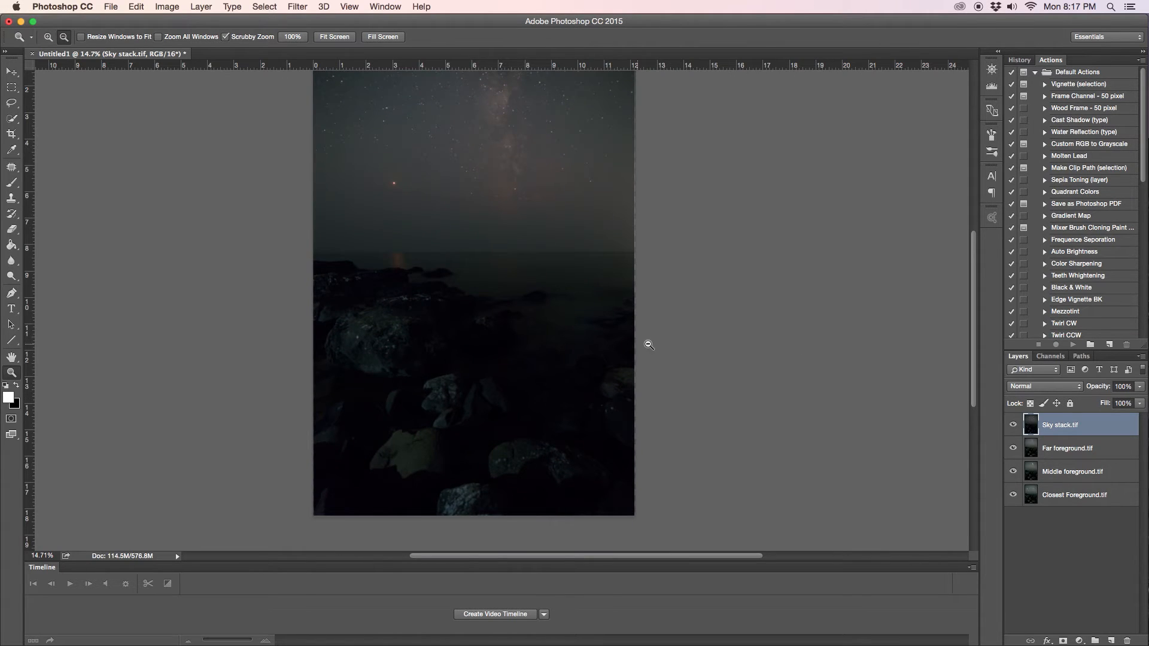
pyautogui.moveTo(621, 343); pyautogui.dragTo(611, 341)
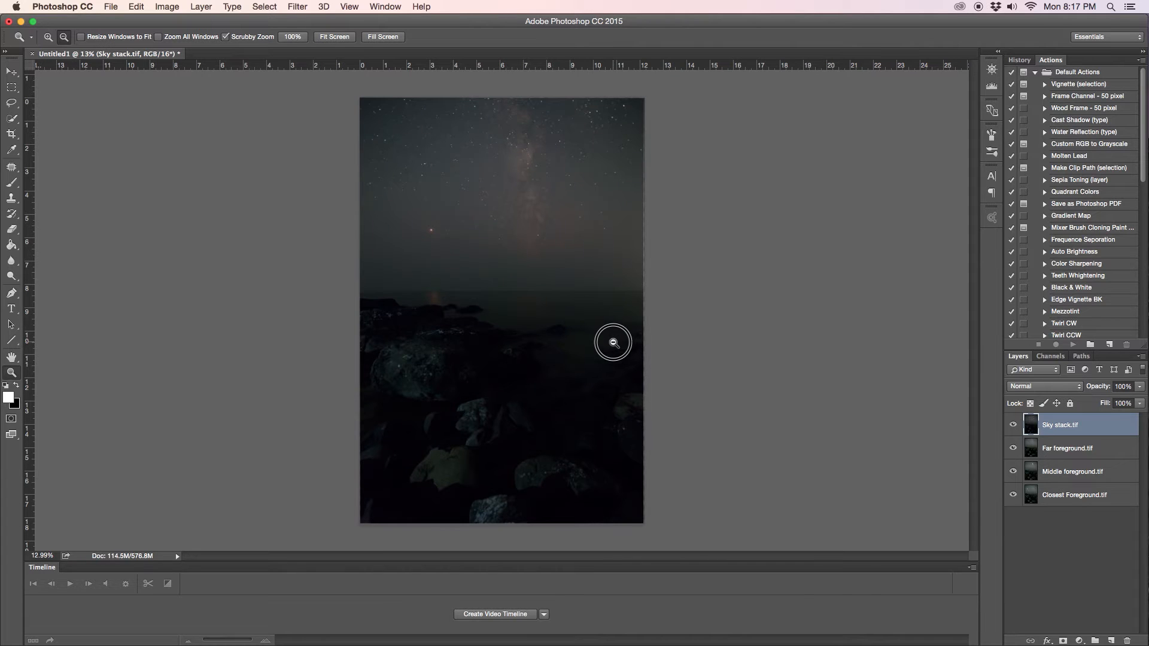
pyautogui.click(336, 39)
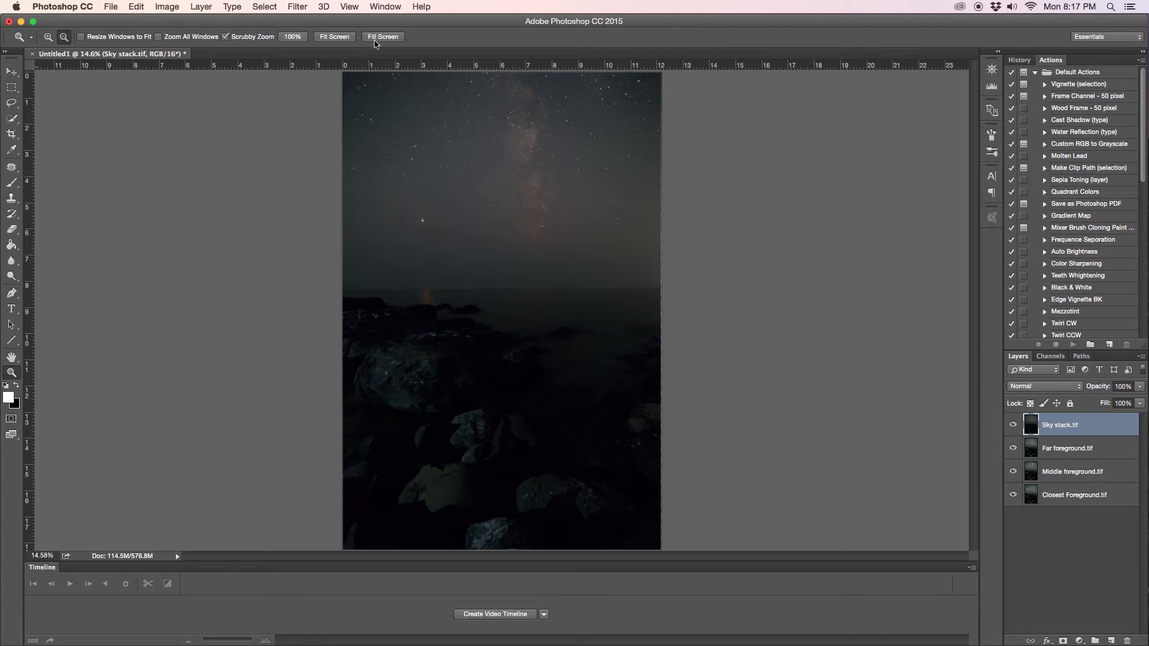
pyautogui.moveTo(452, 66); pyautogui.dragTo(457, 292)
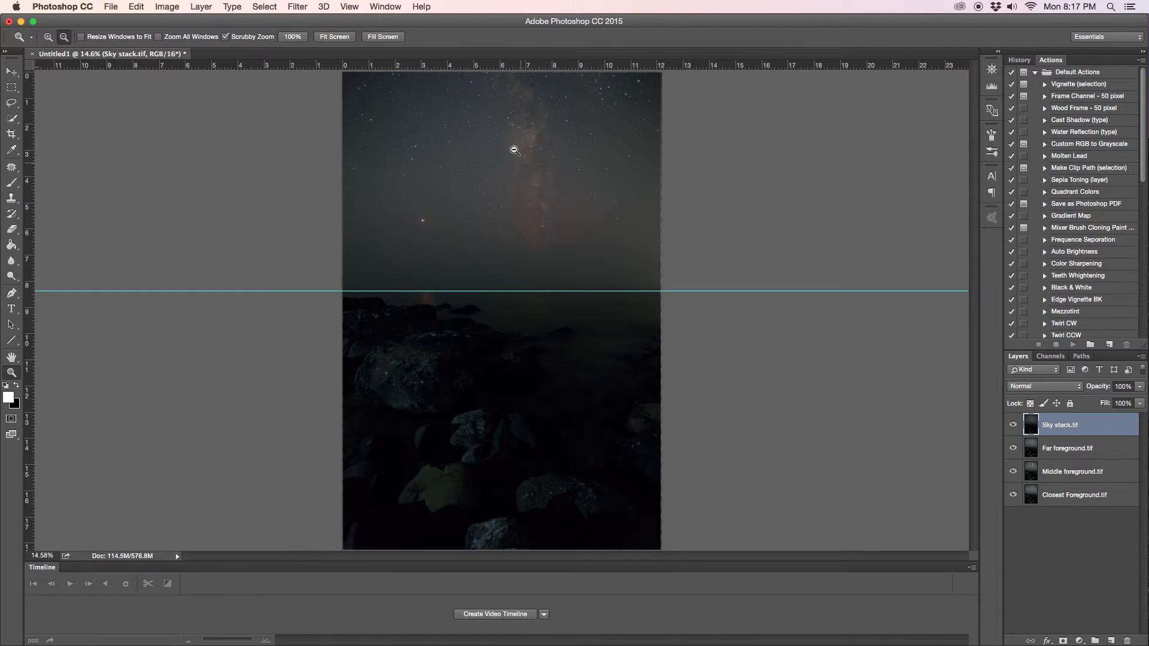
pyautogui.moveTo(484, 65); pyautogui.dragTo(486, 325)
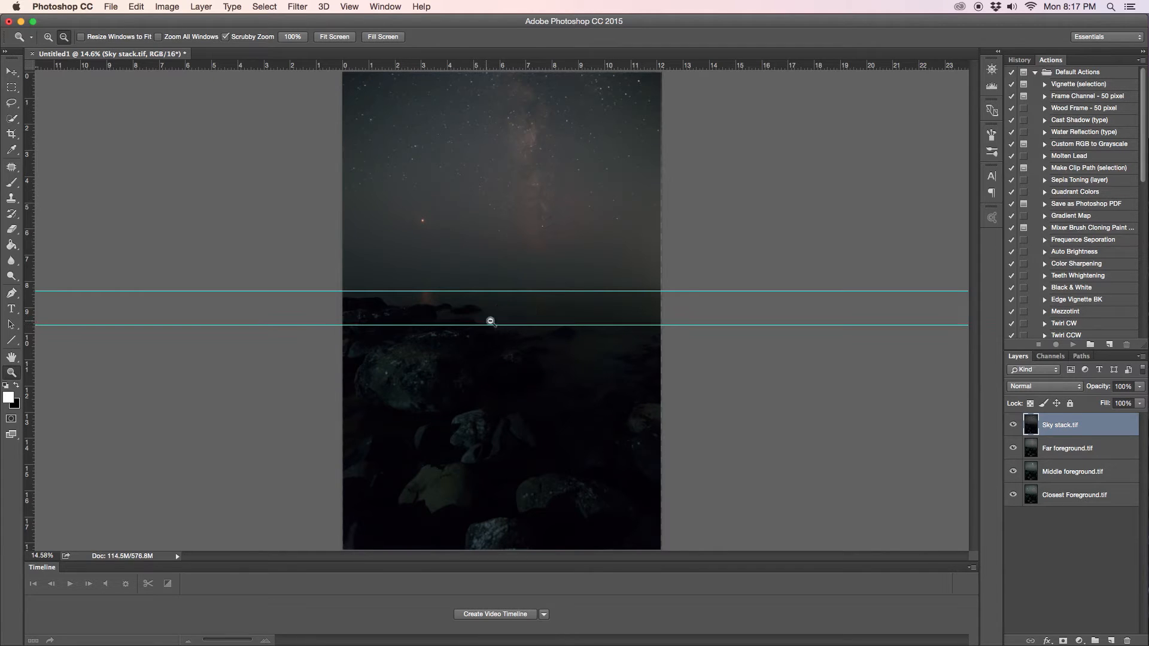
pyautogui.moveTo(477, 69); pyautogui.dragTo(518, 452)
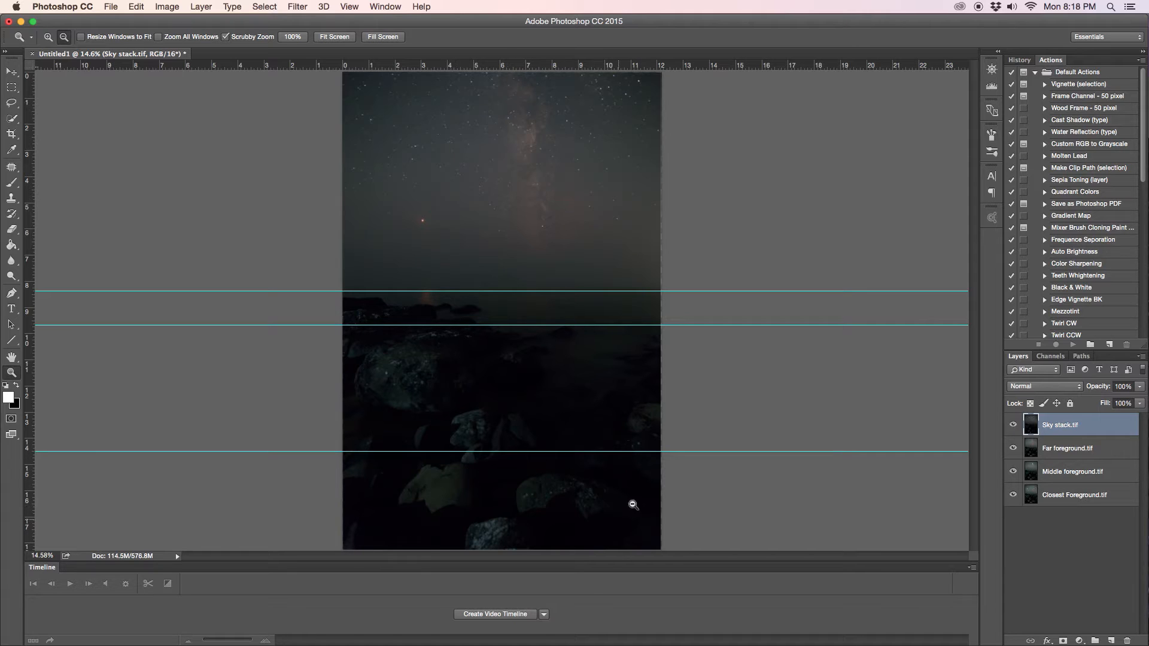
# Examine the rocks around and below the lowest guide with Sky stack.tif hidden, comparing them with Far foreground.tif shown and hidden.
pyautogui.moveTo(456, 454); pyautogui.dragTo(532, 454)
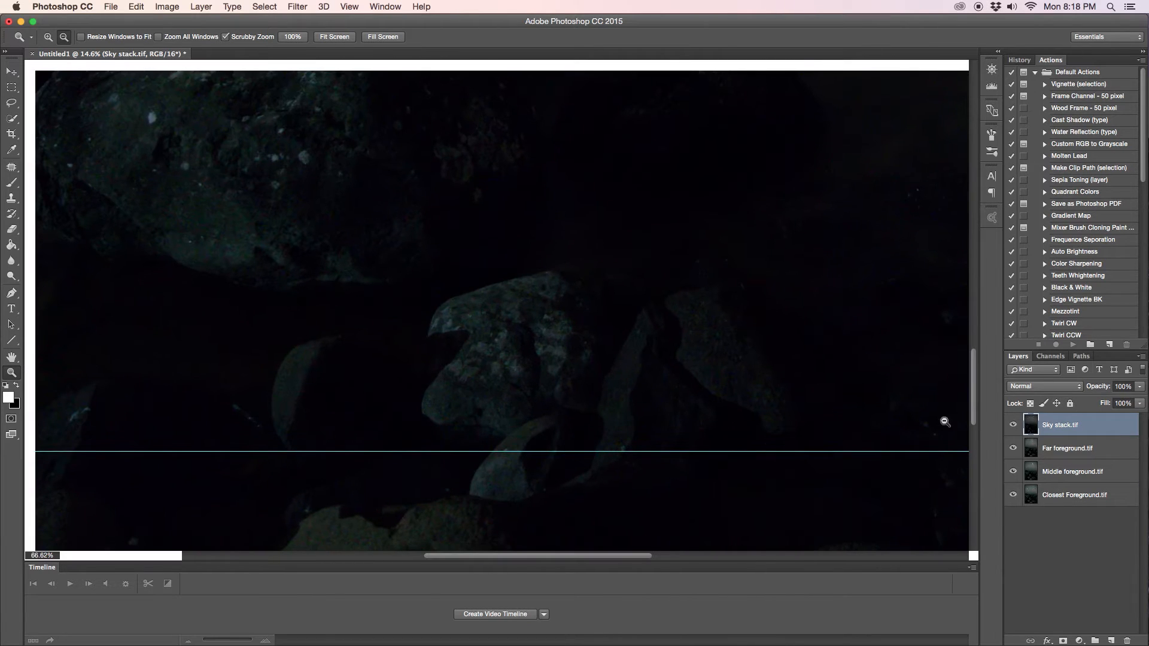
pyautogui.click(1013, 425)
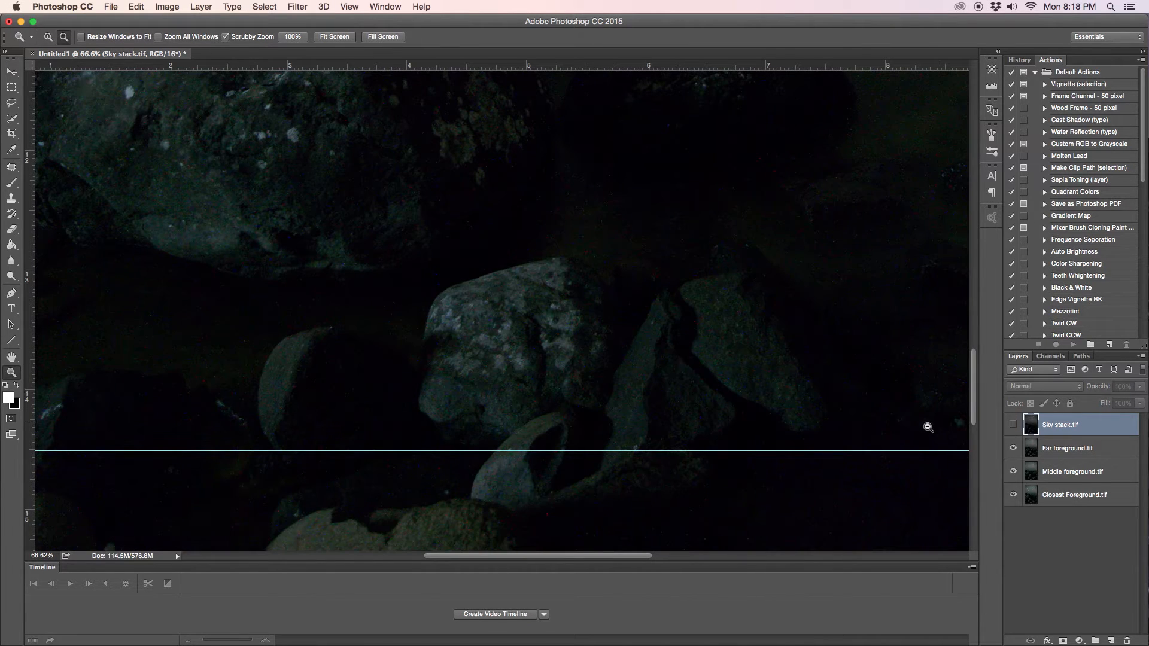
pyautogui.click(1013, 450)
pyautogui.scroll(-2, 482, 493)
pyautogui.scroll(-10, 483, 493)
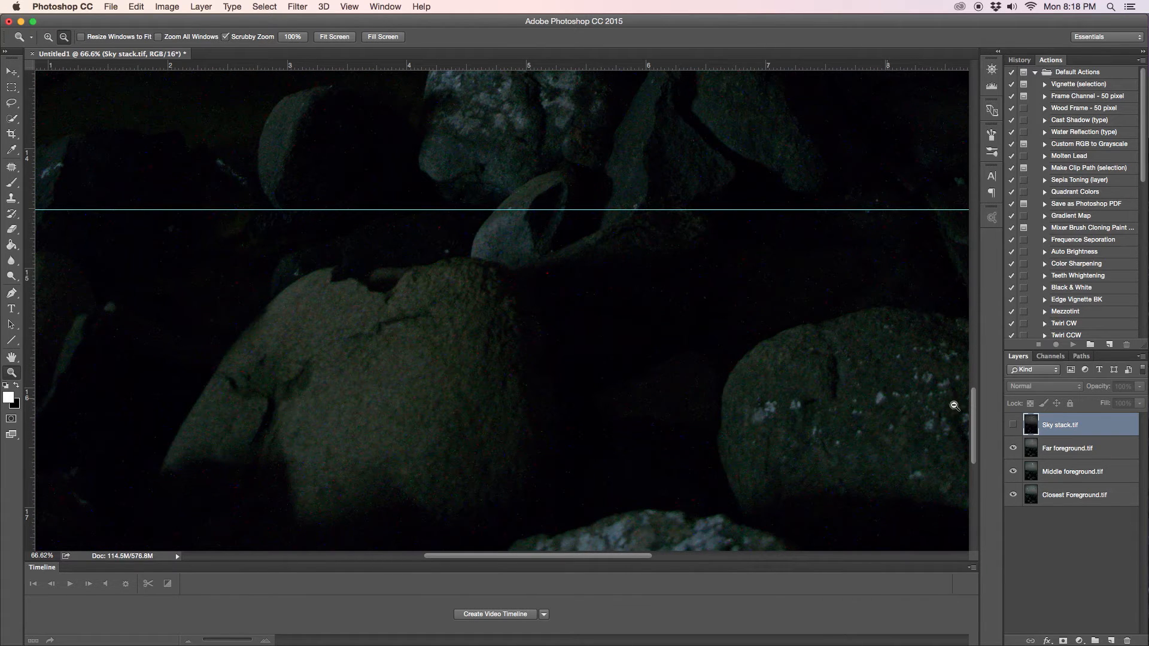
pyautogui.click(1013, 450)
pyautogui.scroll(-4, 786, 451)
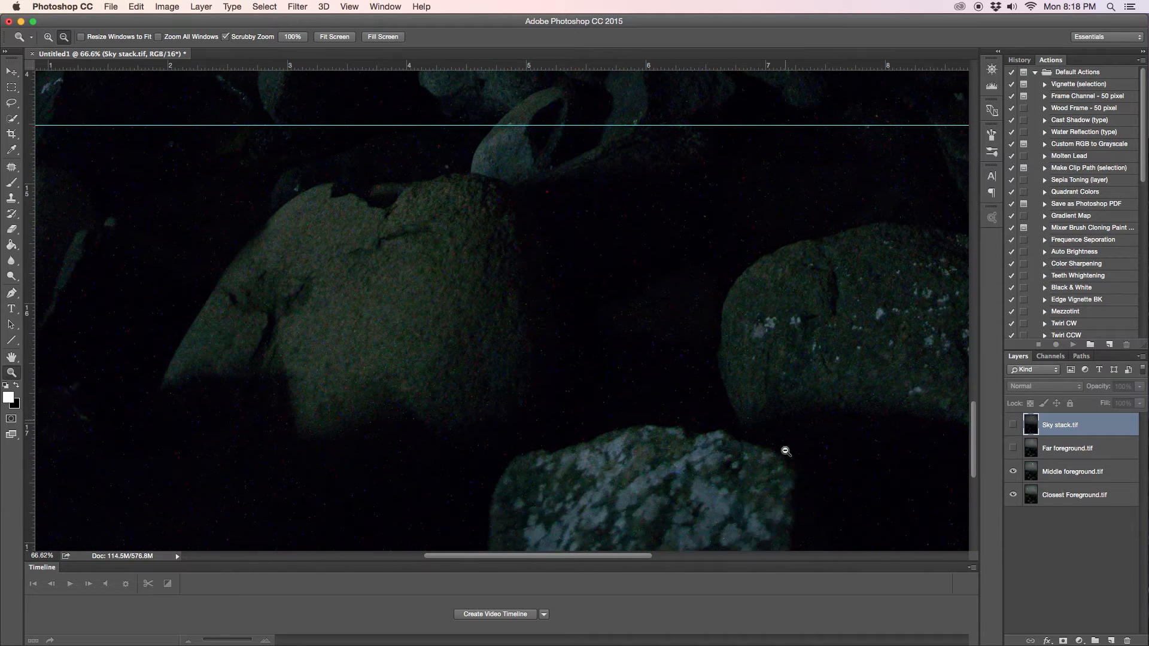
pyautogui.scroll(-4, 785, 452)
pyautogui.scroll(1, 786, 451)
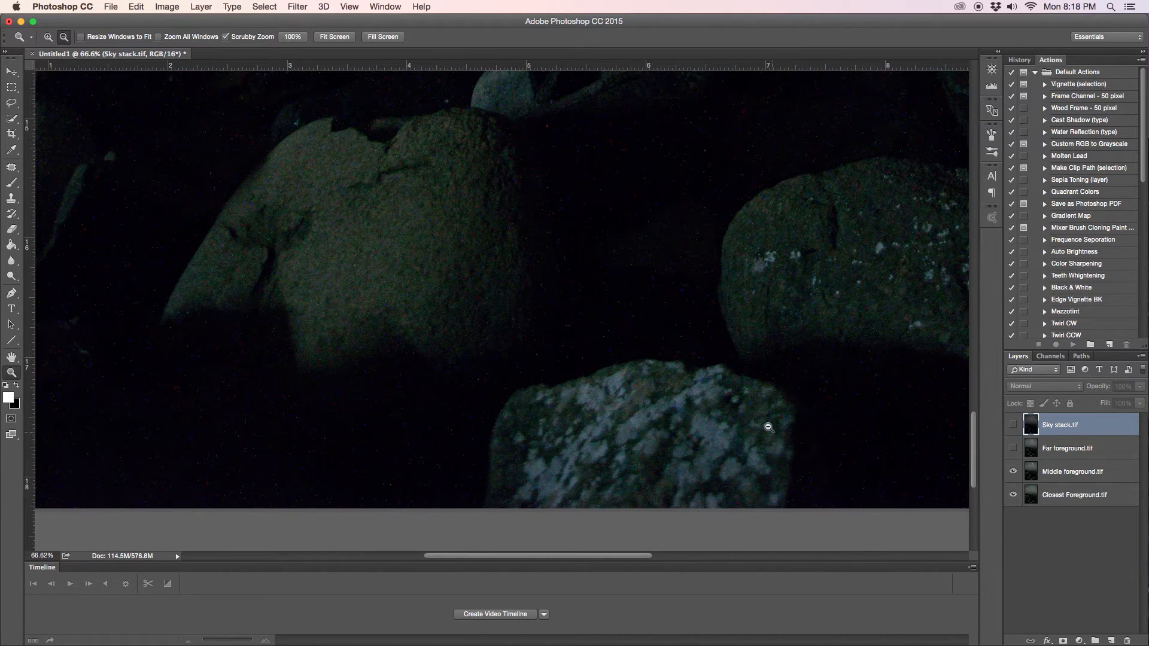
pyautogui.click(1013, 449)
pyautogui.click(1013, 449)
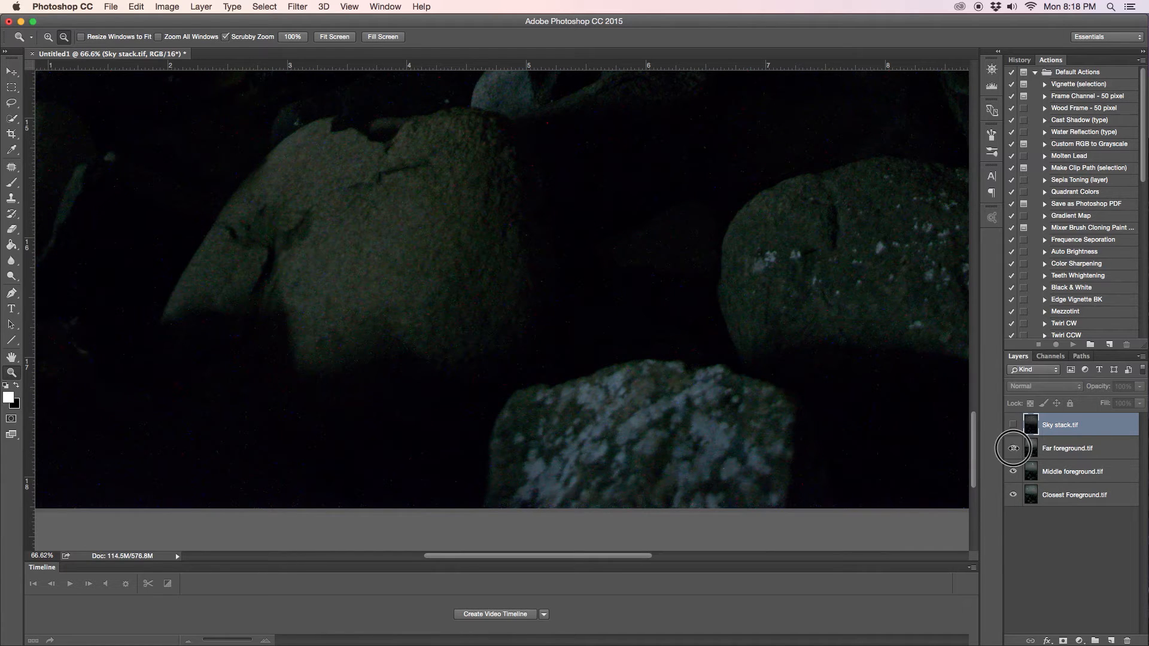
pyautogui.click(1013, 450)
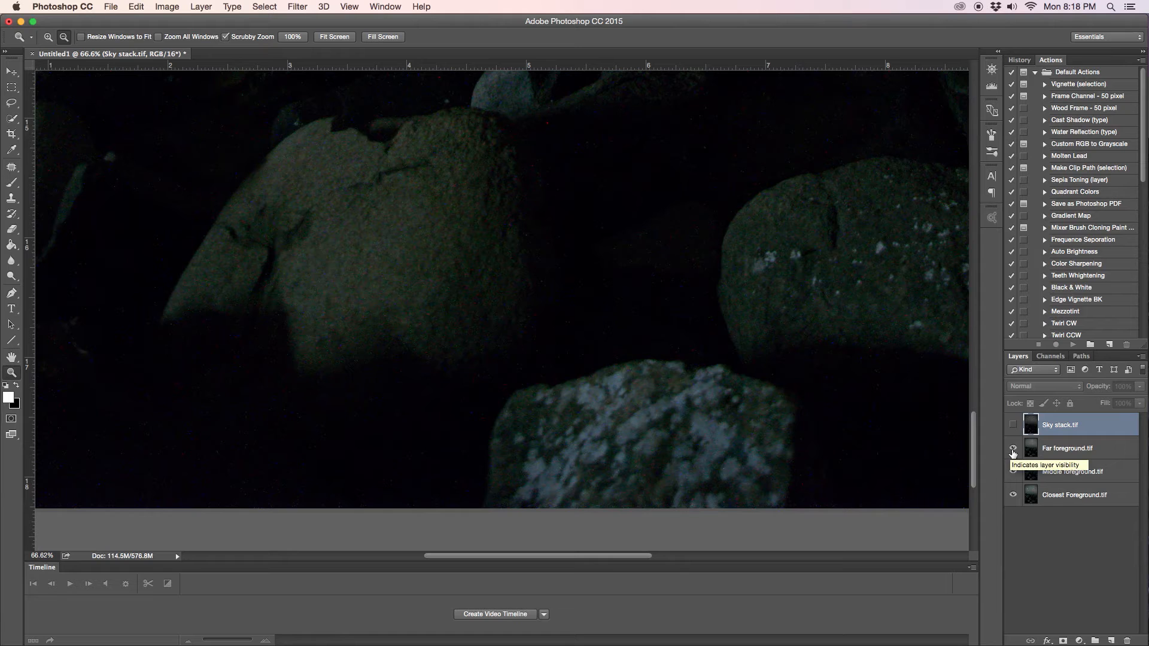
pyautogui.click(1013, 450)
pyautogui.click(1013, 450)
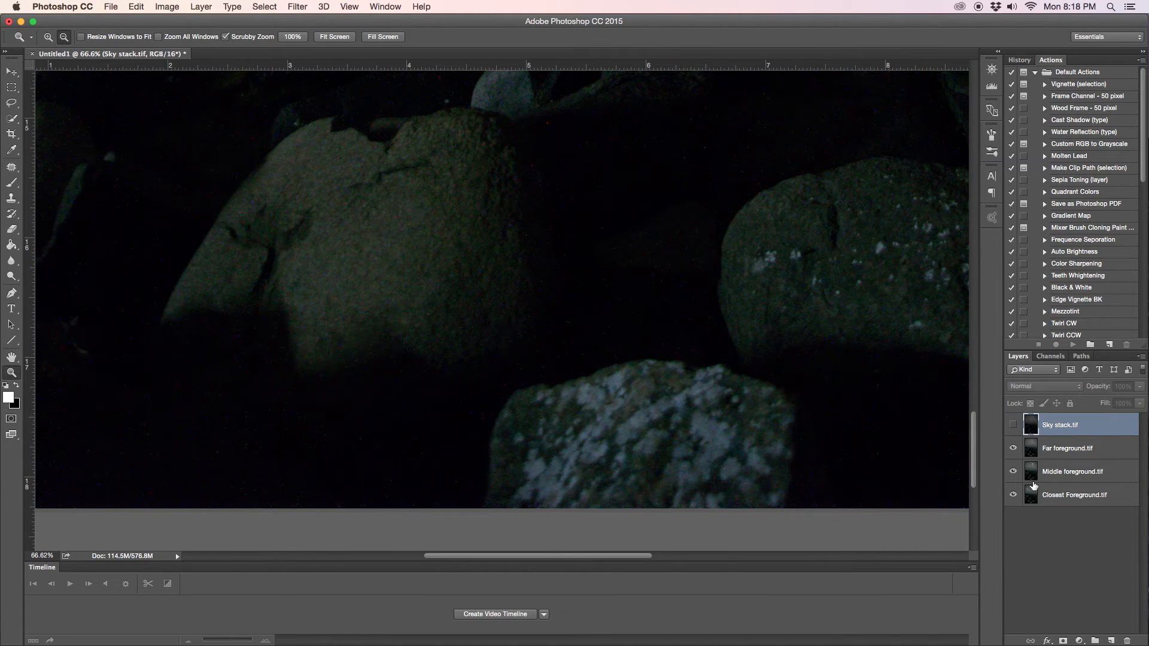
# View the whole image with only Closest Foreground.tif visible, and show all four layers again.
pyautogui.click(1013, 471)
pyautogui.click(1012, 448)
pyautogui.click(1012, 449)
pyautogui.moveTo(662, 361); pyautogui.dragTo(602, 351)
pyautogui.moveTo(680, 346); pyautogui.dragTo(638, 349)
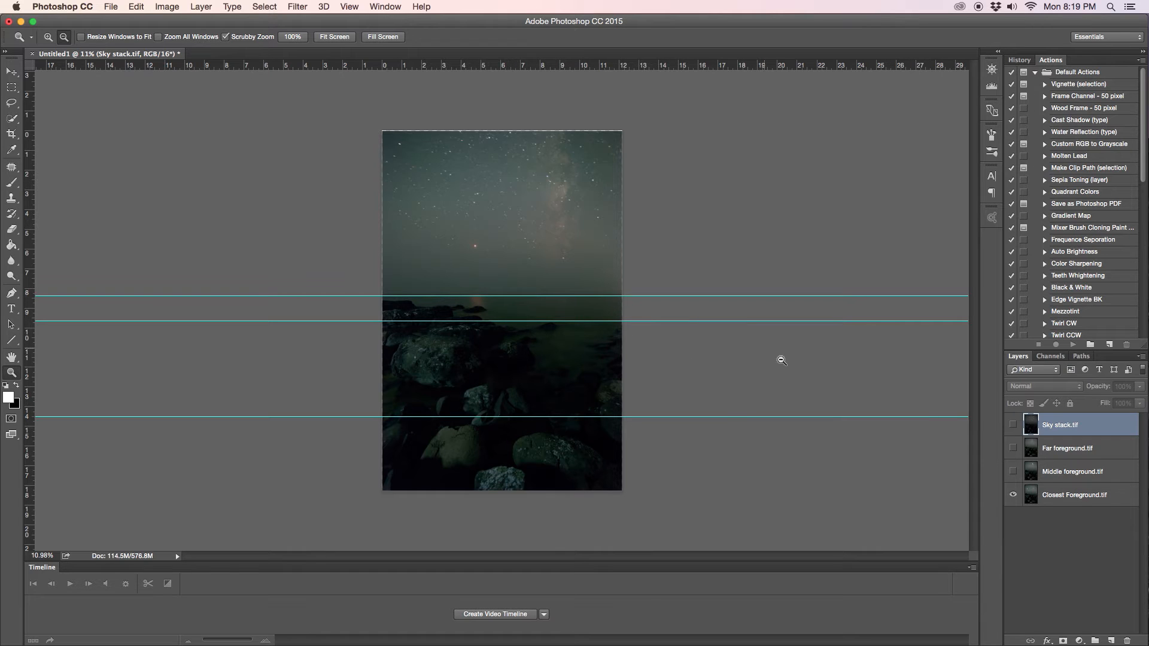
pyautogui.click(1013, 471)
pyautogui.click(1013, 425)
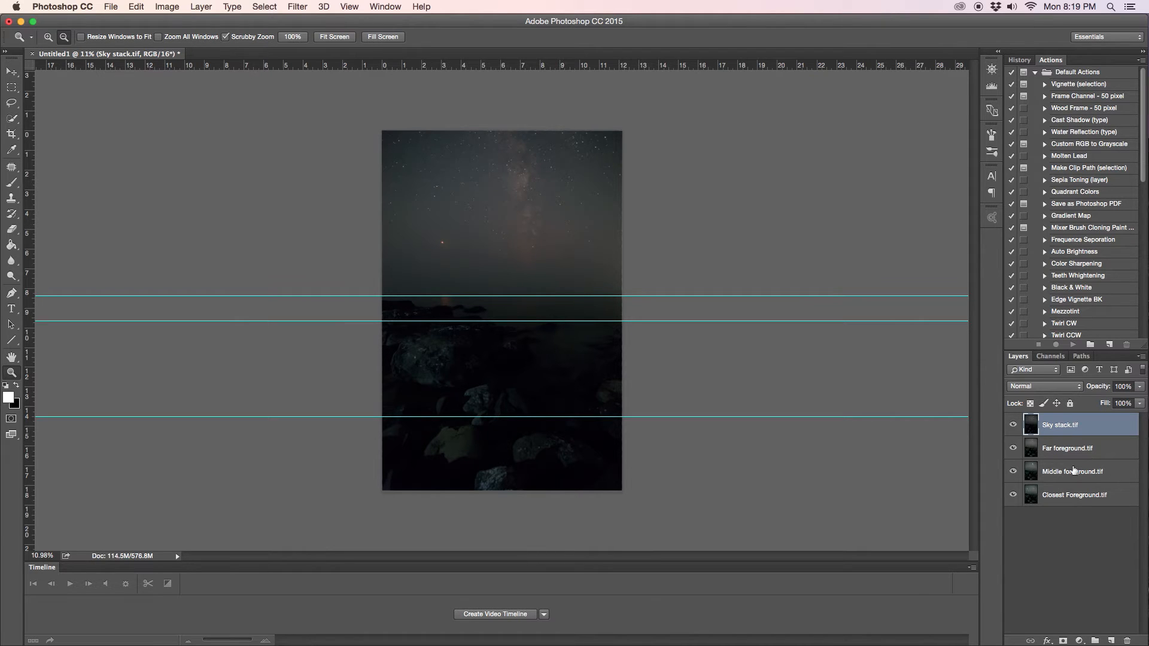
# Duplicate the Middle foreground.tif layer and move the copy below Closest Foreground.tif as the lowest layer.
pyautogui.click(1074, 473)
pyautogui.moveTo(1074, 473); pyautogui.dragTo(1115, 643)
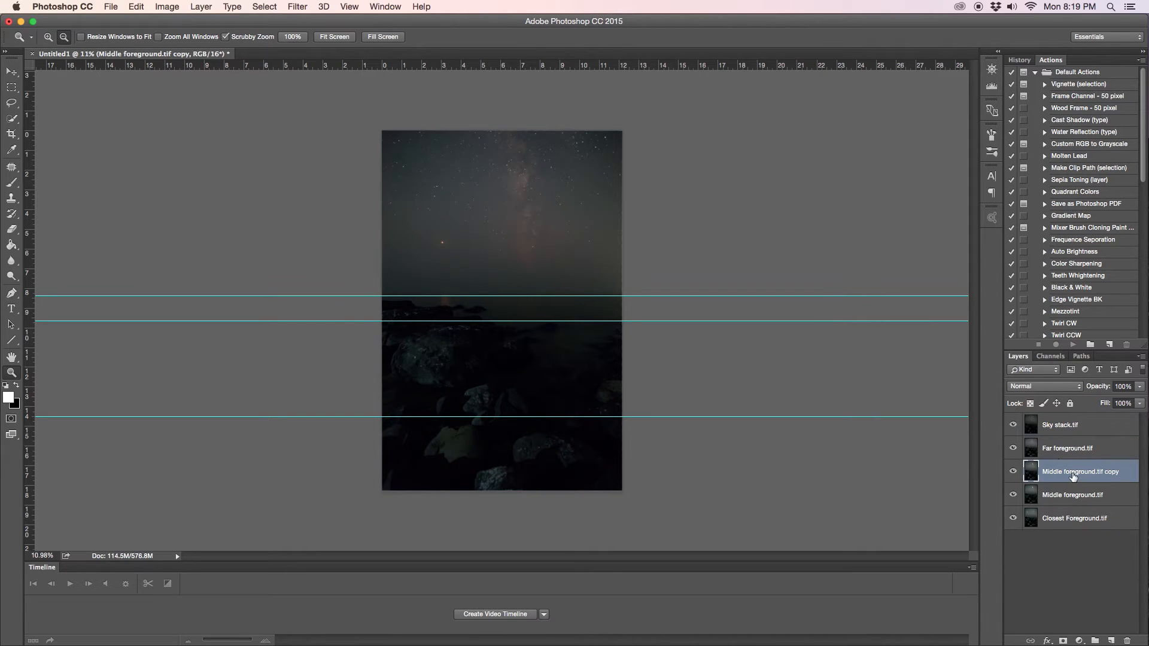
pyautogui.moveTo(1072, 476); pyautogui.dragTo(1057, 535)
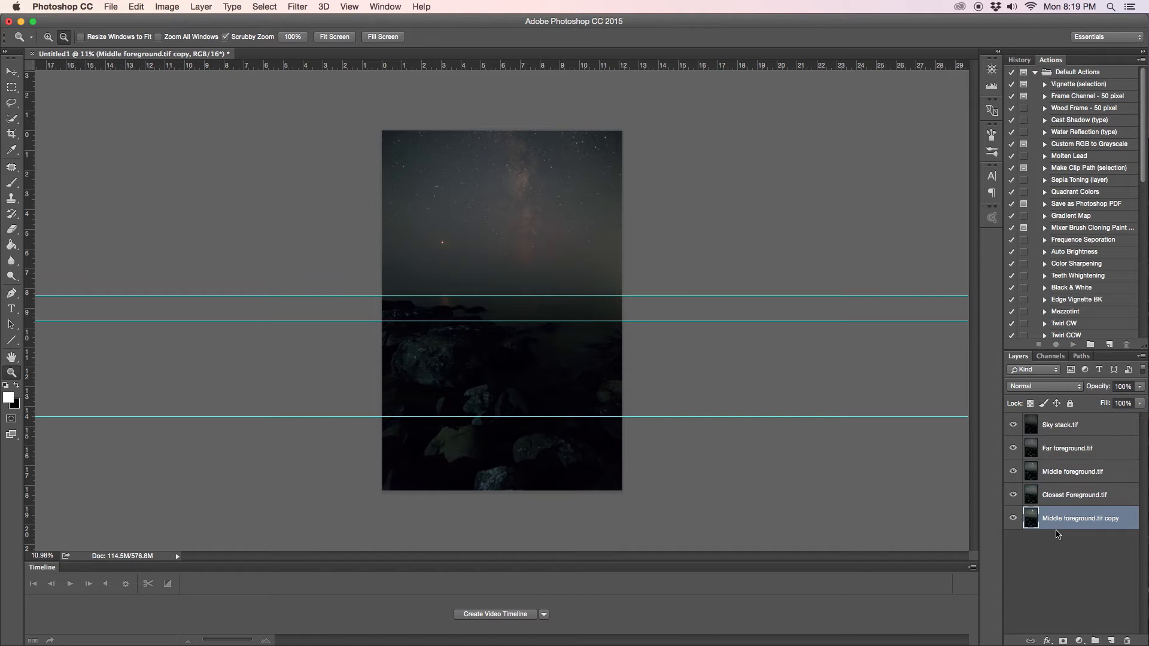
# Rename the lowest layer, the copy of Middle foreground.tif, as Fill Copy.
pyautogui.rightClick(1063, 523)
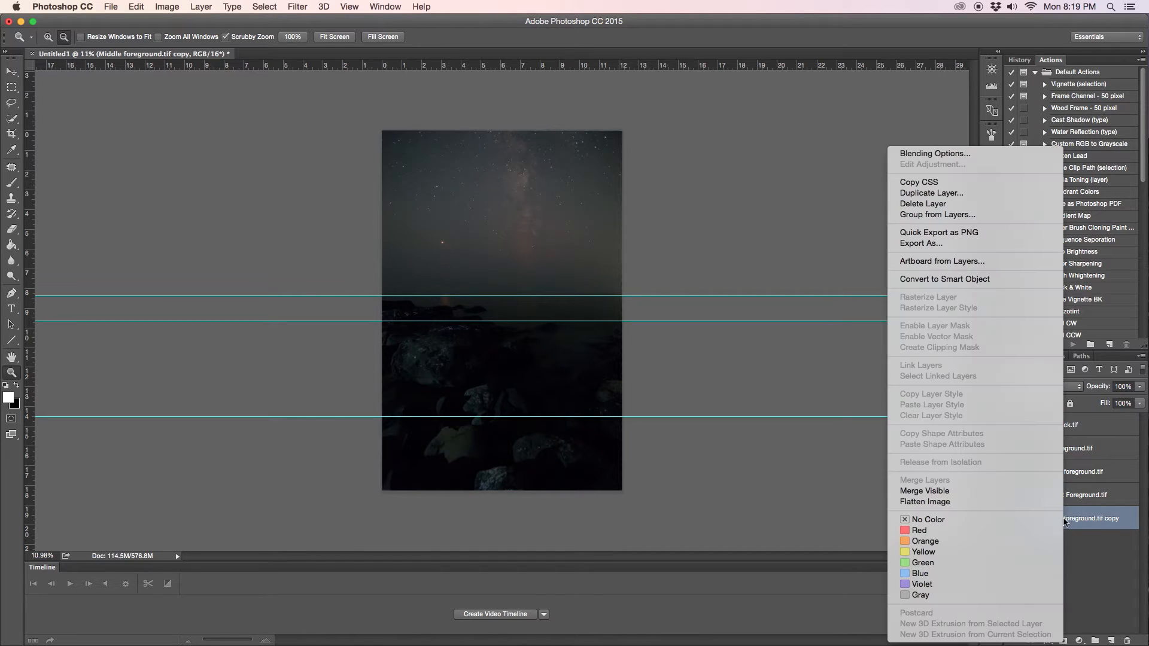
pyautogui.click(1075, 521)
pyautogui.doubleClick(1077, 519)
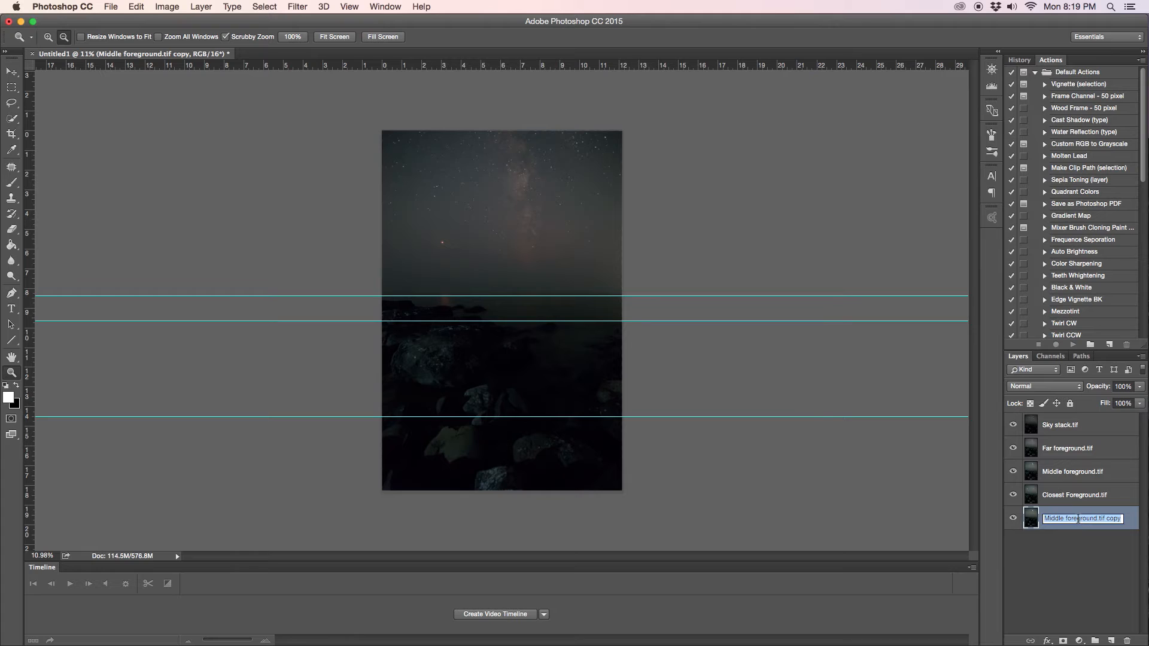
pyautogui.write('Fill Copy')
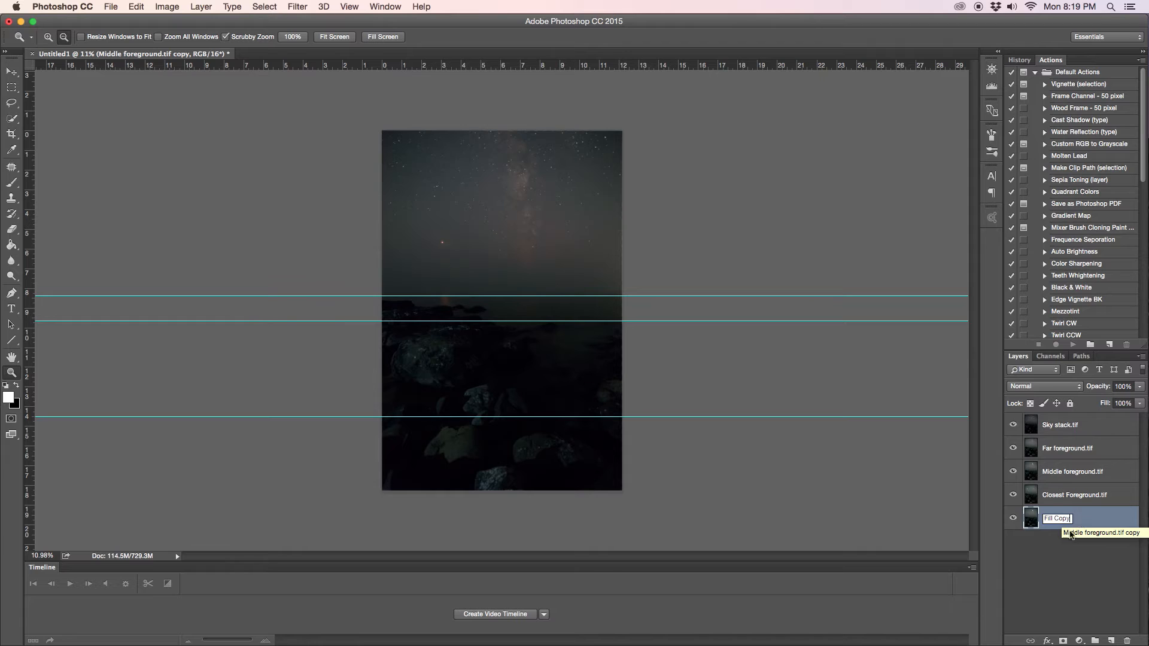
pyautogui.click(1071, 568)
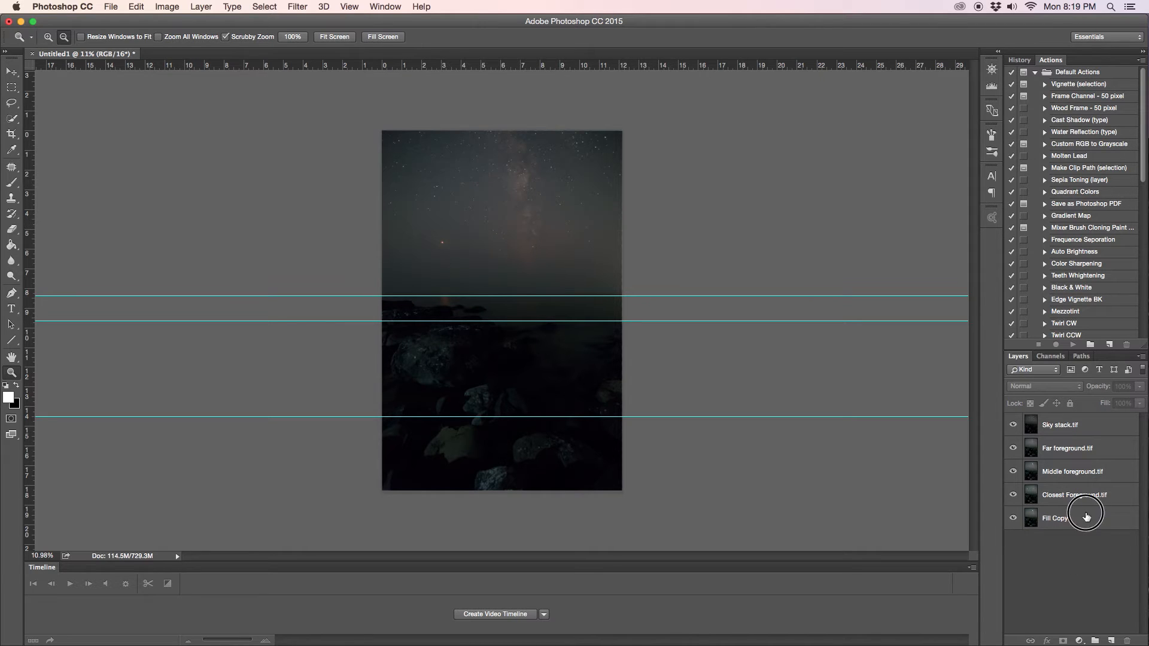
pyautogui.click(1062, 520)
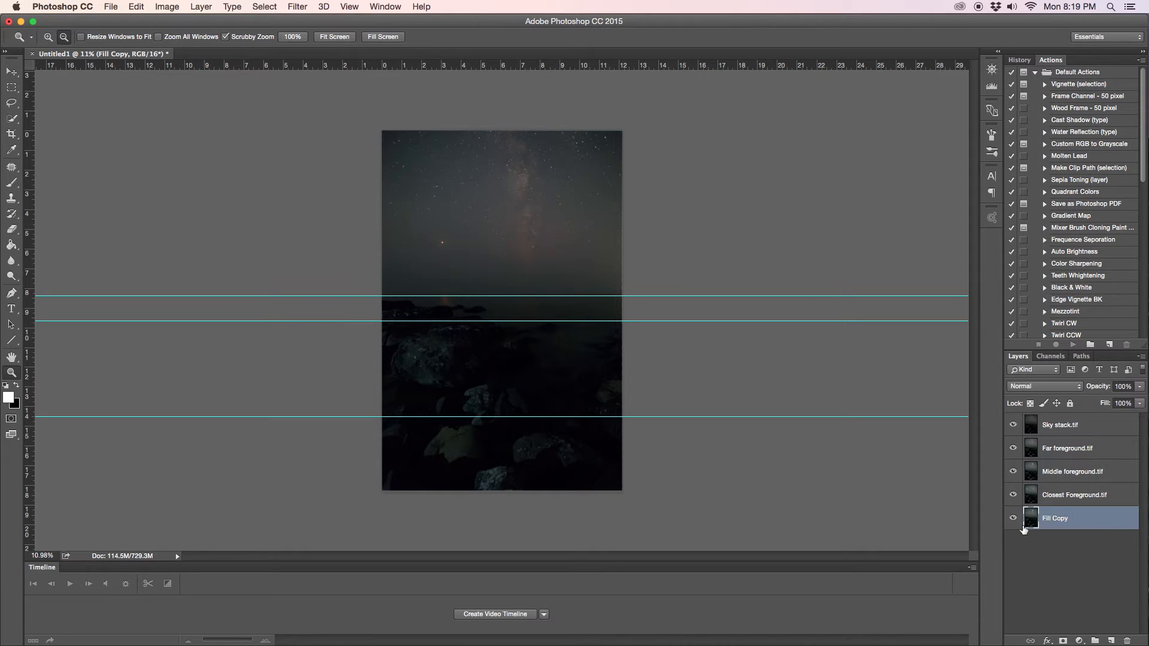
# Add black, hide-all layer masks to Middle foreground.tif, Far foreground.tif and Sky stack.tif.
pyautogui.click(1070, 496)
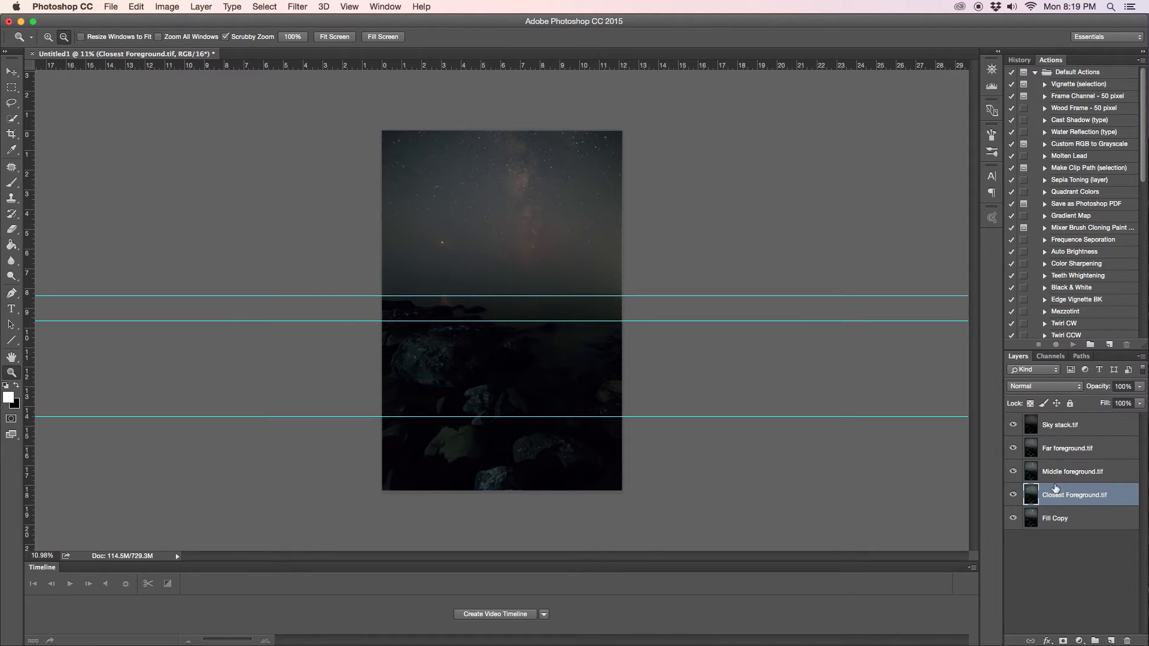
pyautogui.click(1060, 475)
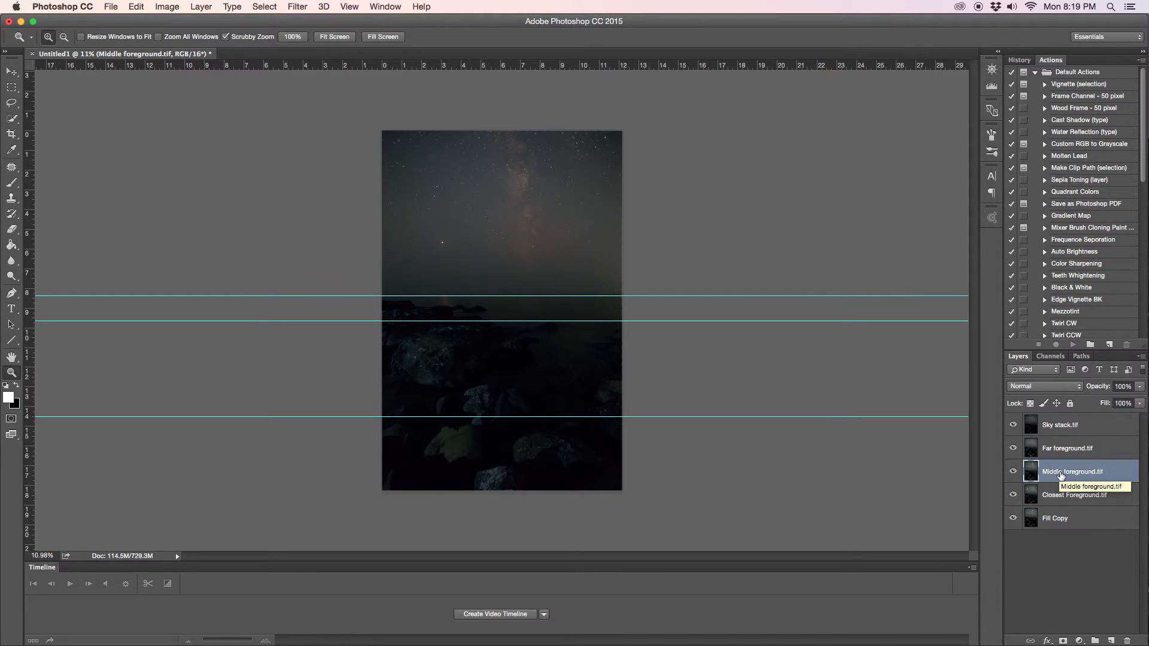
pyautogui.keyDown('alt'); pyautogui.click(1063, 642); pyautogui.keyUp('alt')
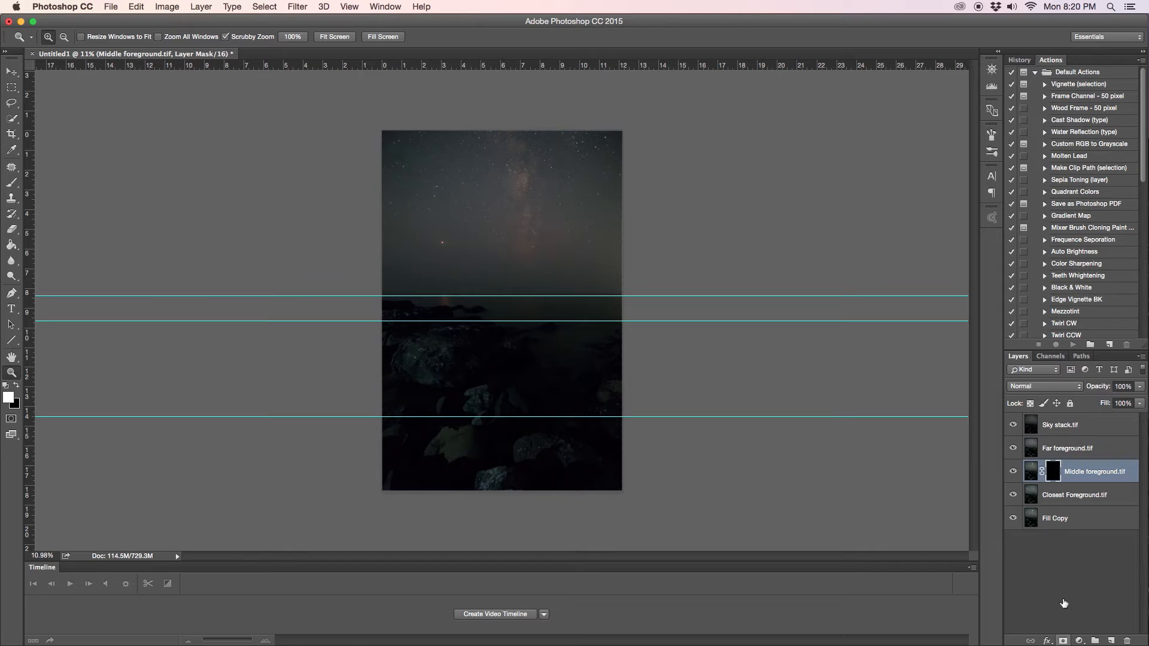
pyautogui.click(1066, 451)
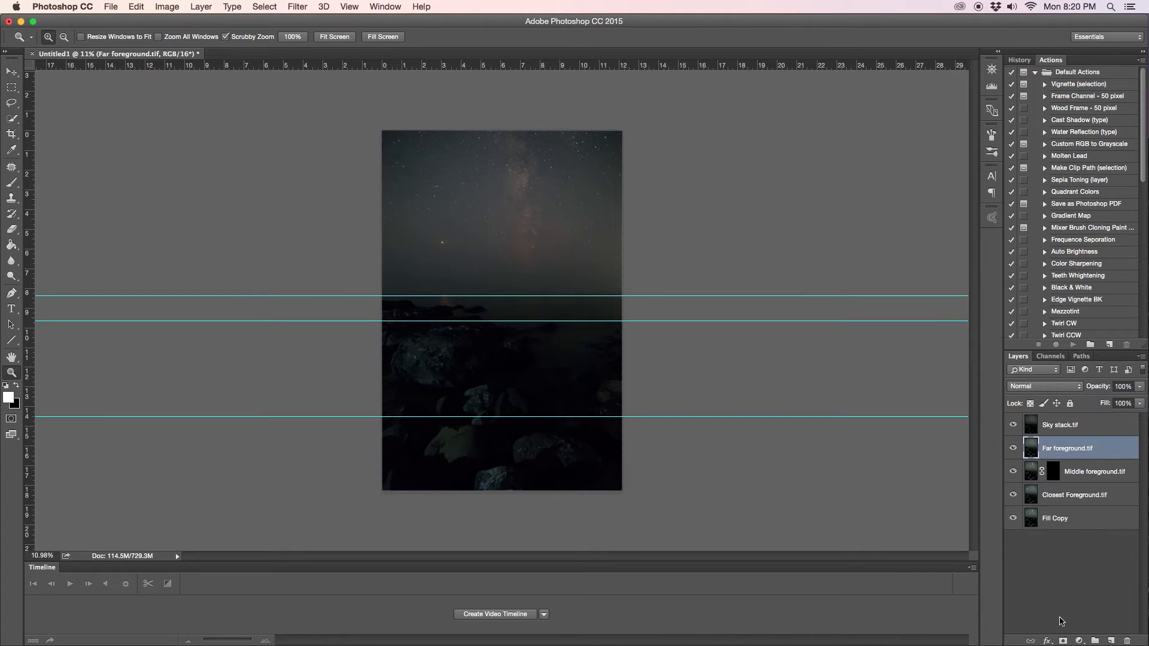
pyautogui.keyDown('alt'); pyautogui.click(1050, 642); pyautogui.keyUp('alt')
pyautogui.click(1068, 426)
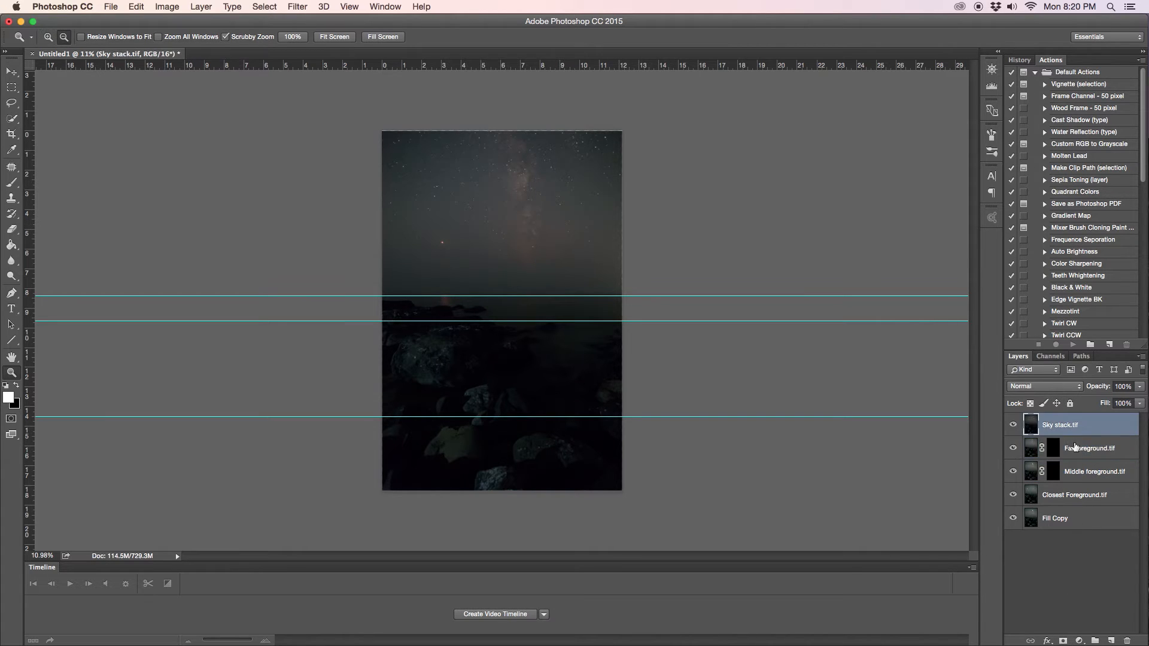
pyautogui.keyDown('alt'); pyautogui.click(1063, 640); pyautogui.keyUp('alt')
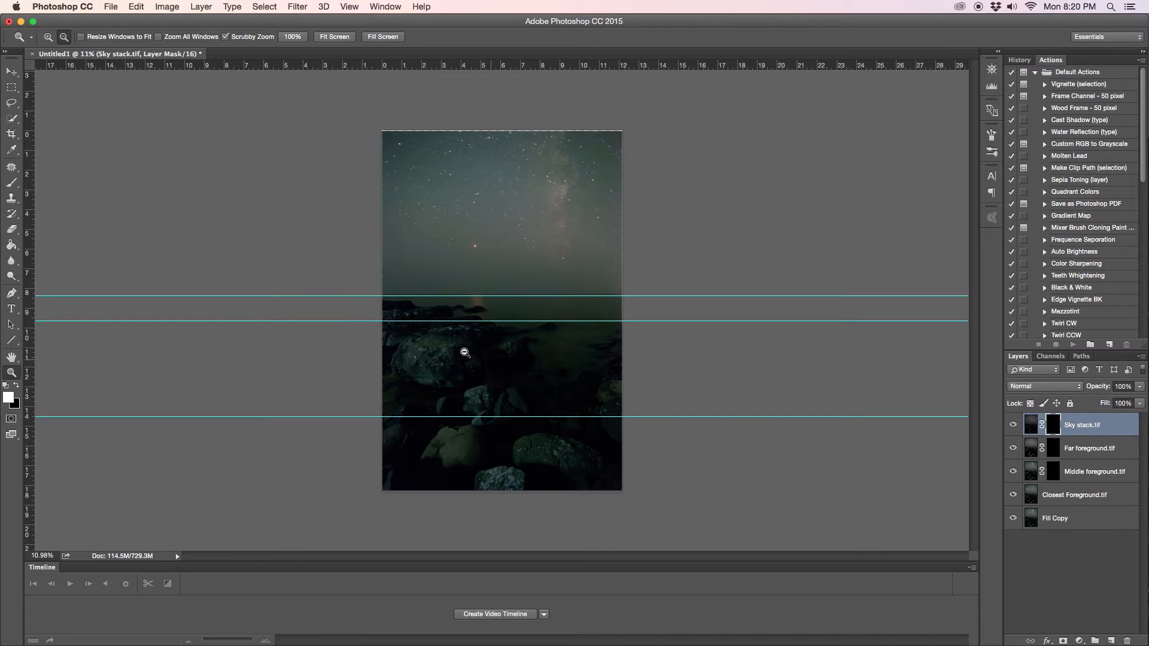
# Choose a soft round brush with 0% hardness and enlarge it to about 831 px.
pyautogui.moveTo(471, 355); pyautogui.dragTo(495, 359)
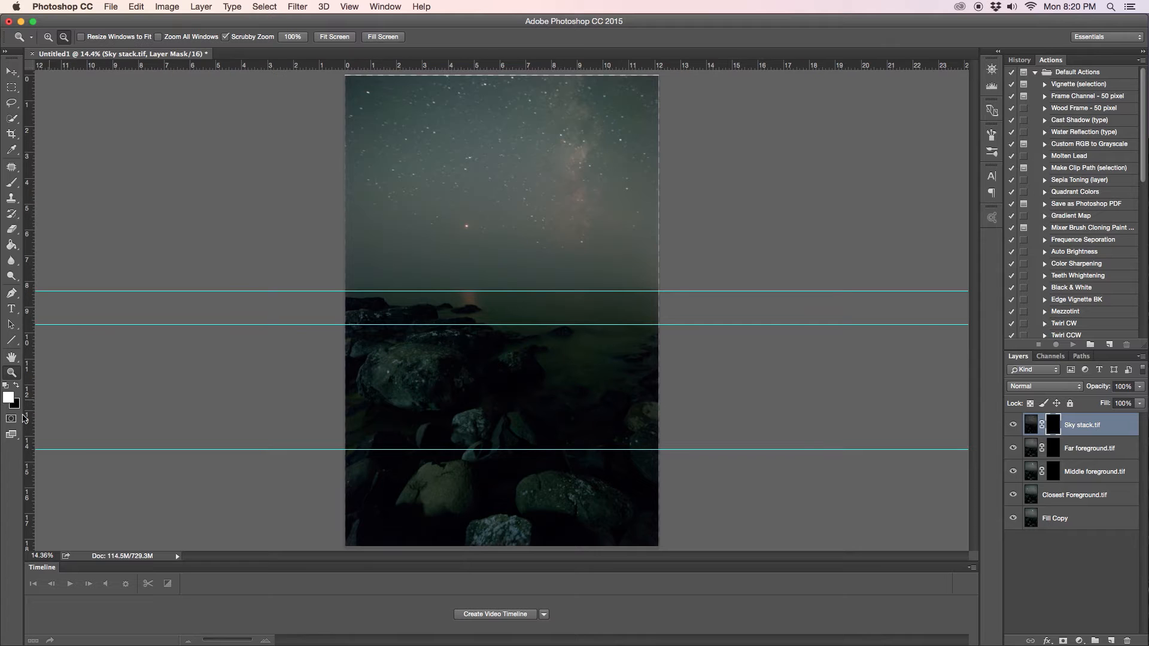
pyautogui.click(11, 182)
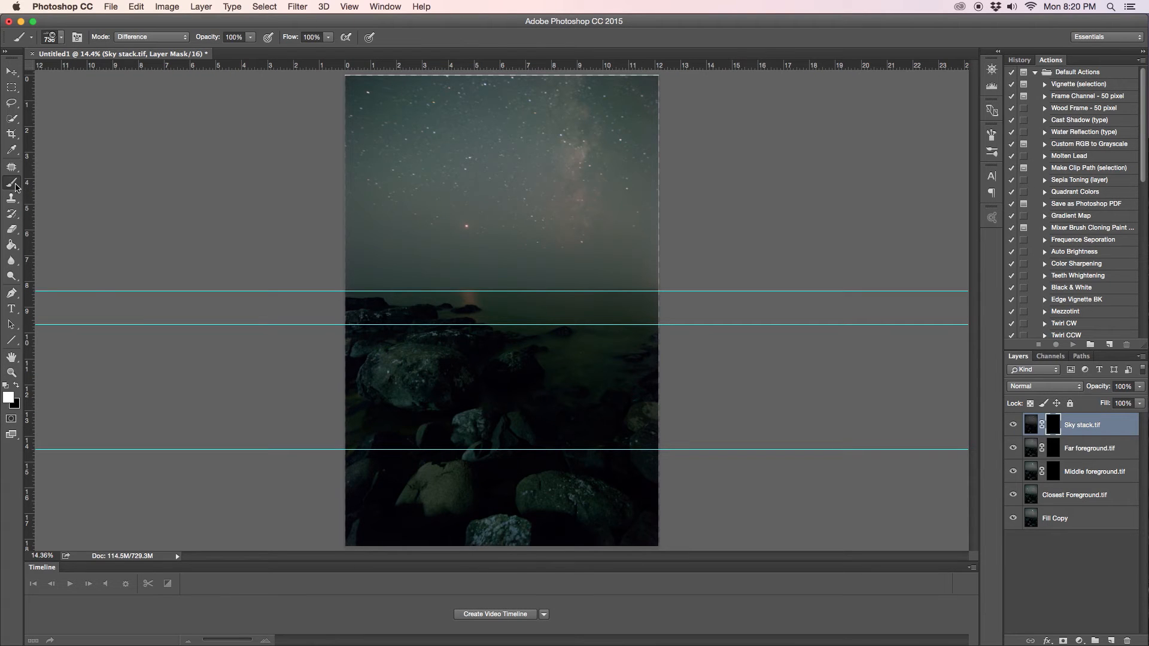
pyautogui.click(50, 39)
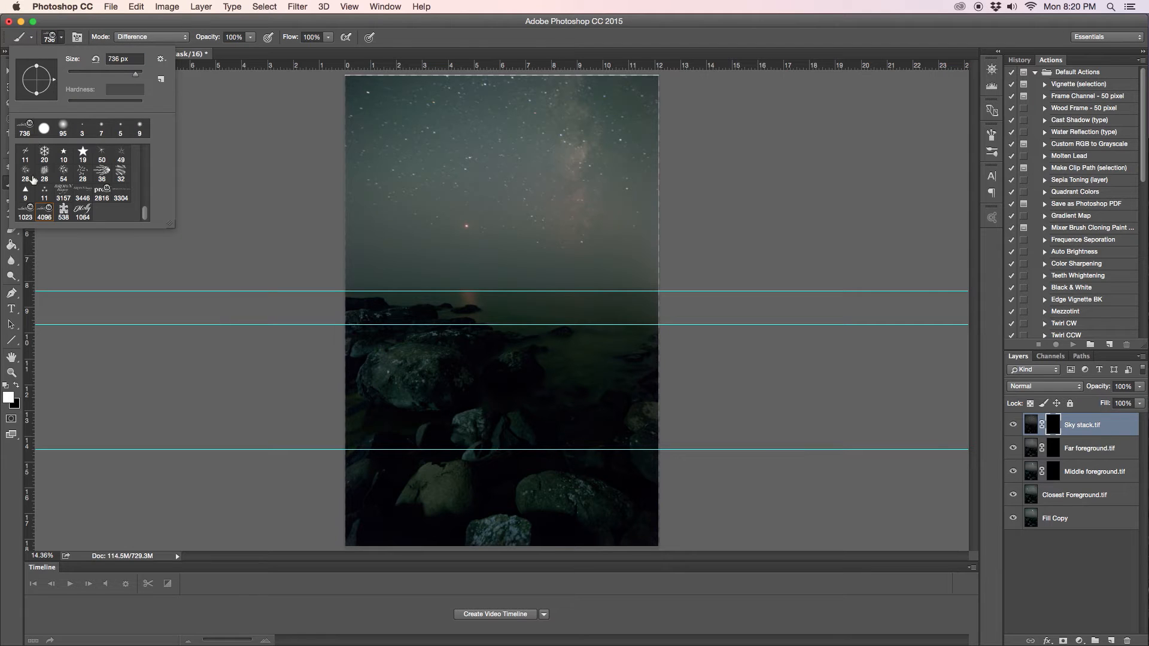
pyautogui.click(62, 126)
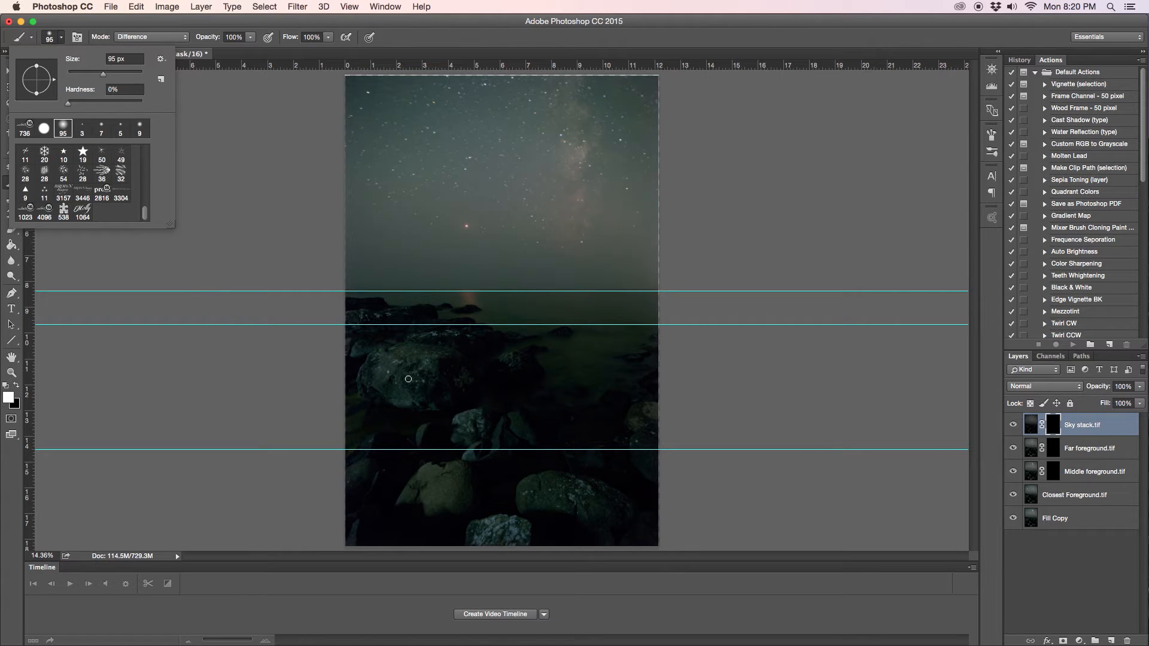
pyautogui.moveTo(413, 381); pyautogui.dragTo(455, 388)
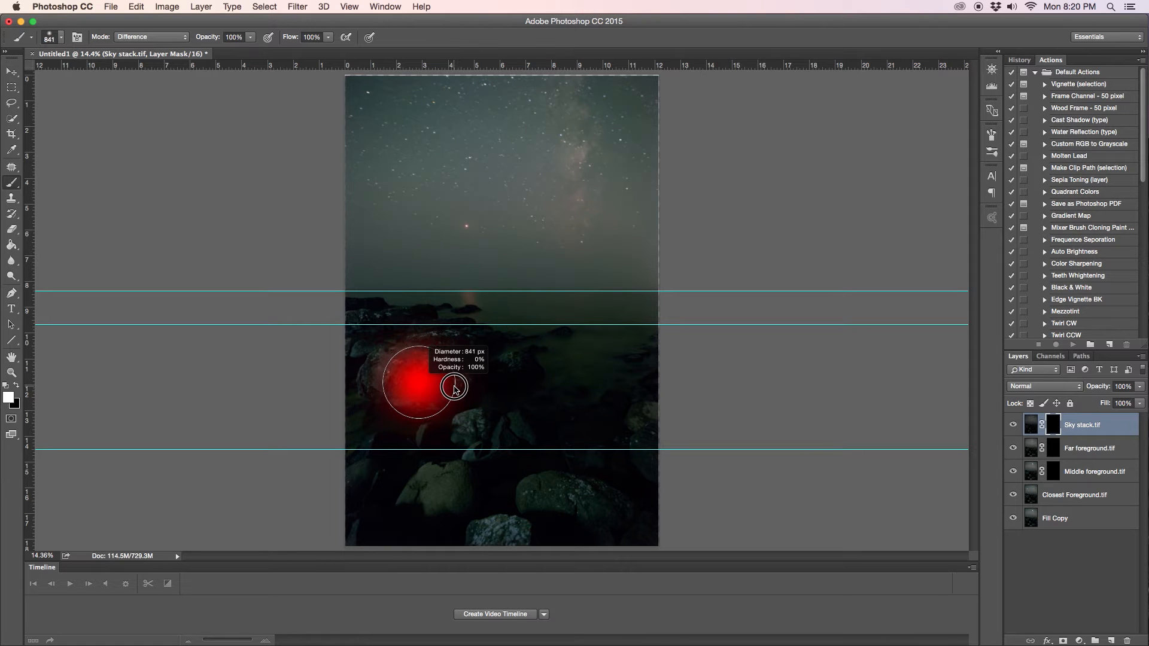
pyautogui.moveTo(454, 388)
pyautogui.mouseDown()
pyautogui.moveTo(439, 397)
pyautogui.moveTo(438, 373)
pyautogui.moveTo(427, 404)
pyautogui.moveTo(447, 471)
pyautogui.moveTo(434, 412)
pyautogui.moveTo(436, 528)
pyautogui.moveTo(430, 476)
pyautogui.mouseUp()
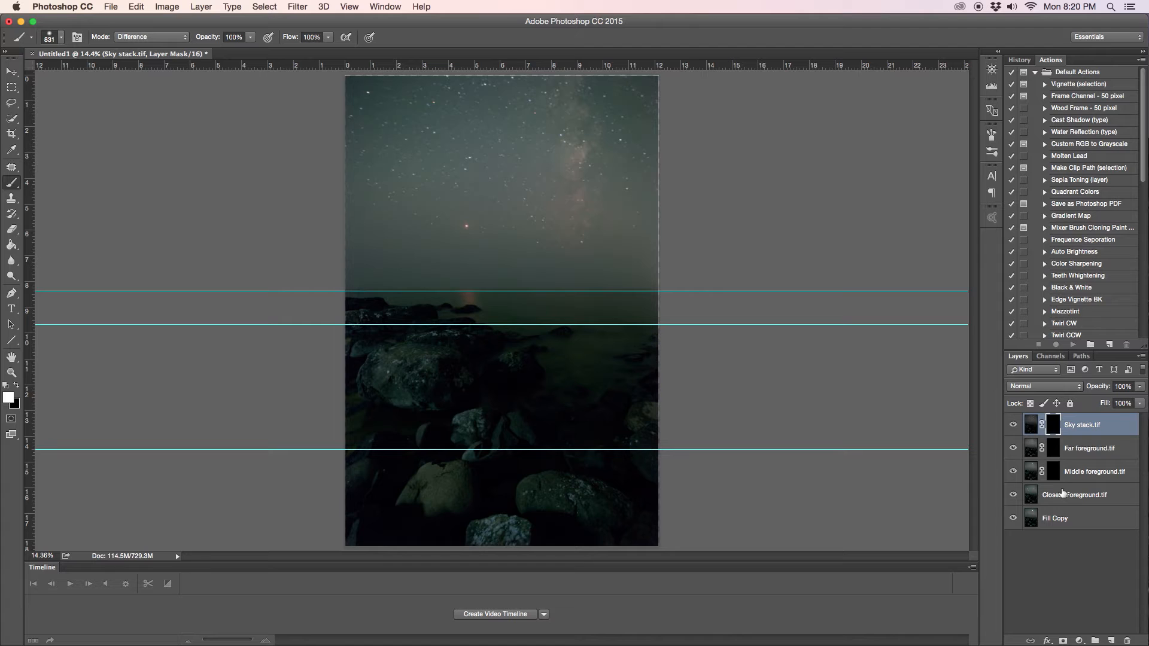
# Paint the Middle foreground.tif mask white between the two lower guides, and set the brush mode to Normal.
pyautogui.click(1074, 474)
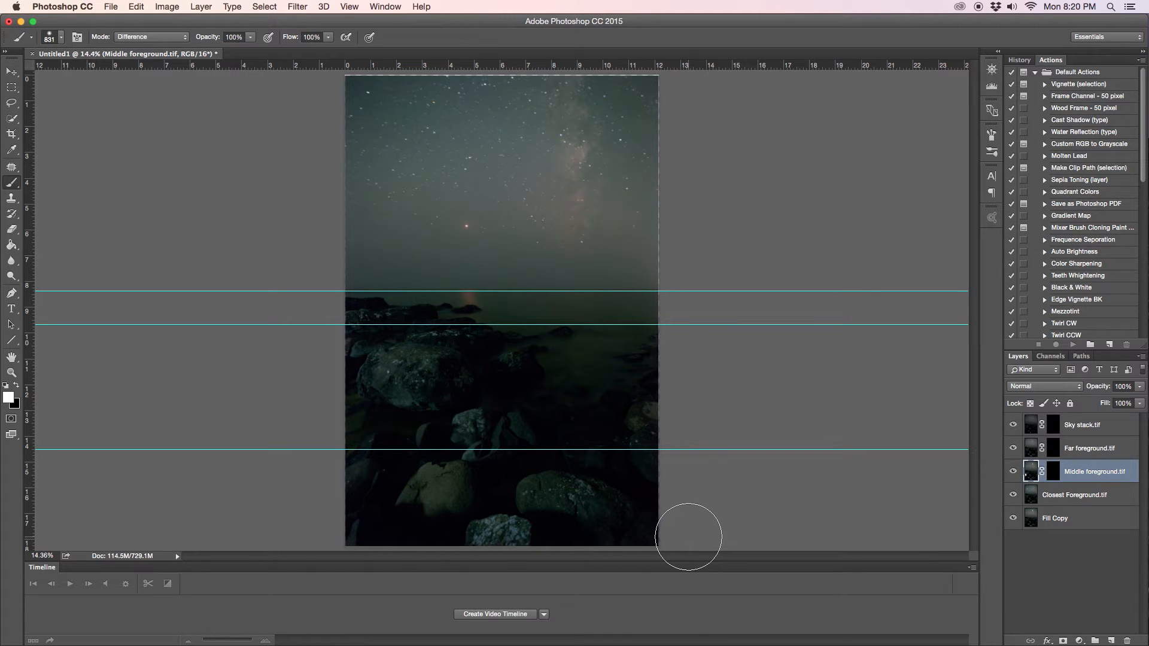
pyautogui.press('super+z')
pyautogui.click(1055, 472)
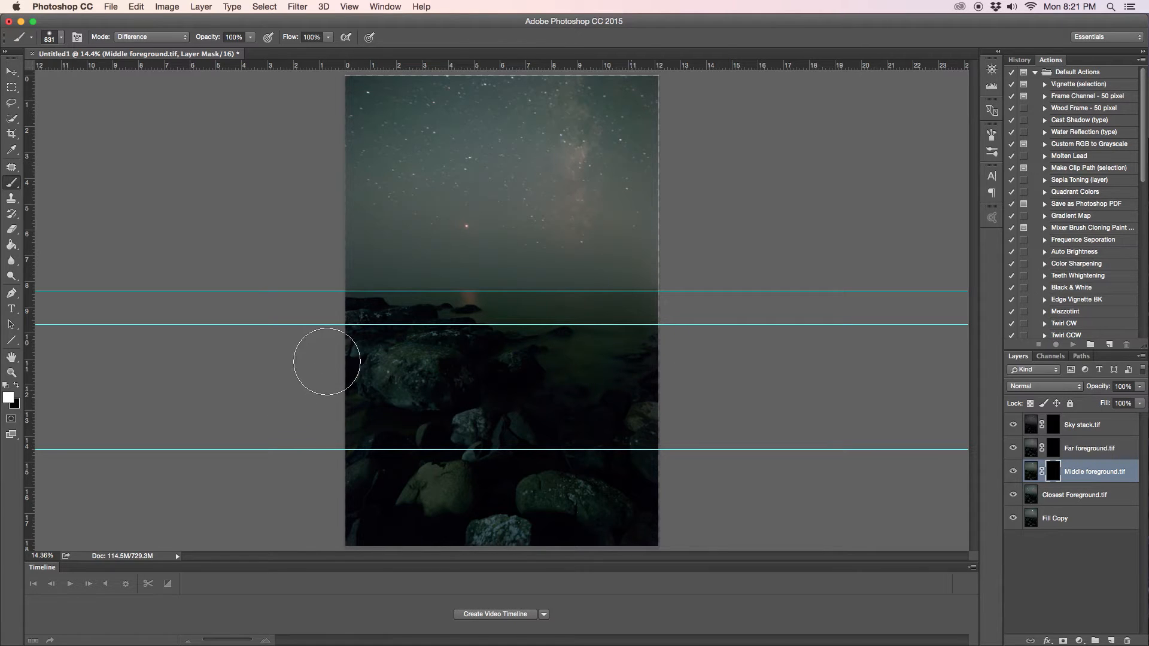
pyautogui.moveTo(557, 385)
pyautogui.mouseDown()
pyautogui.moveTo(682, 359)
pyautogui.moveTo(670, 365)
pyautogui.mouseUp()
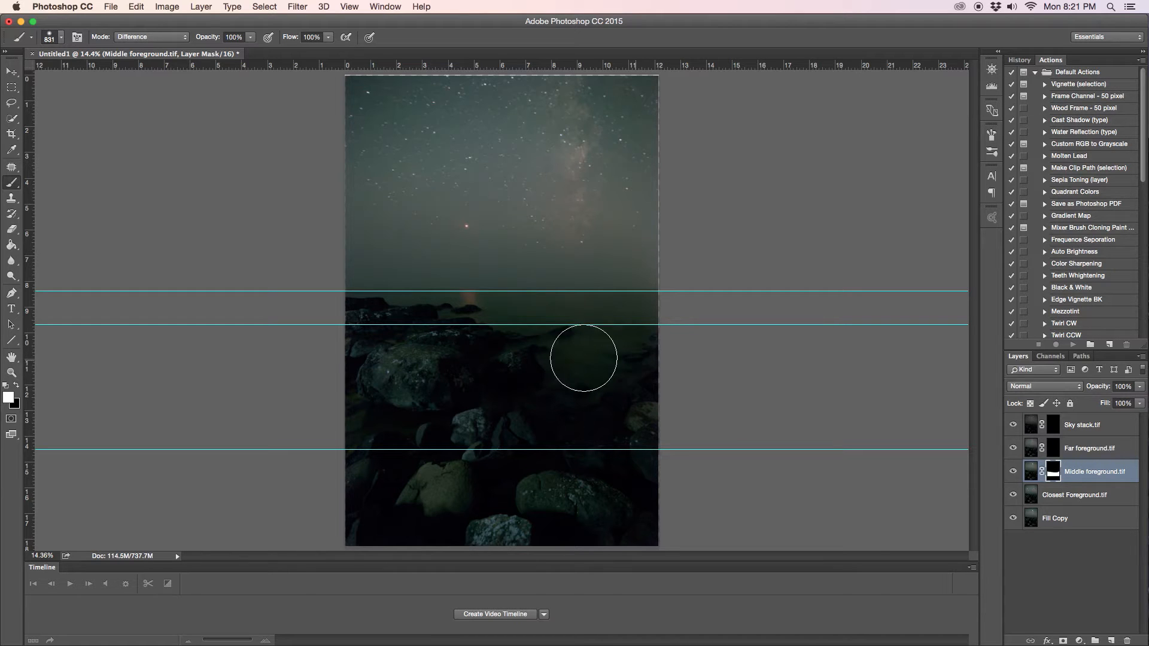
pyautogui.moveTo(468, 359); pyautogui.dragTo(308, 357)
pyautogui.click(185, 37)
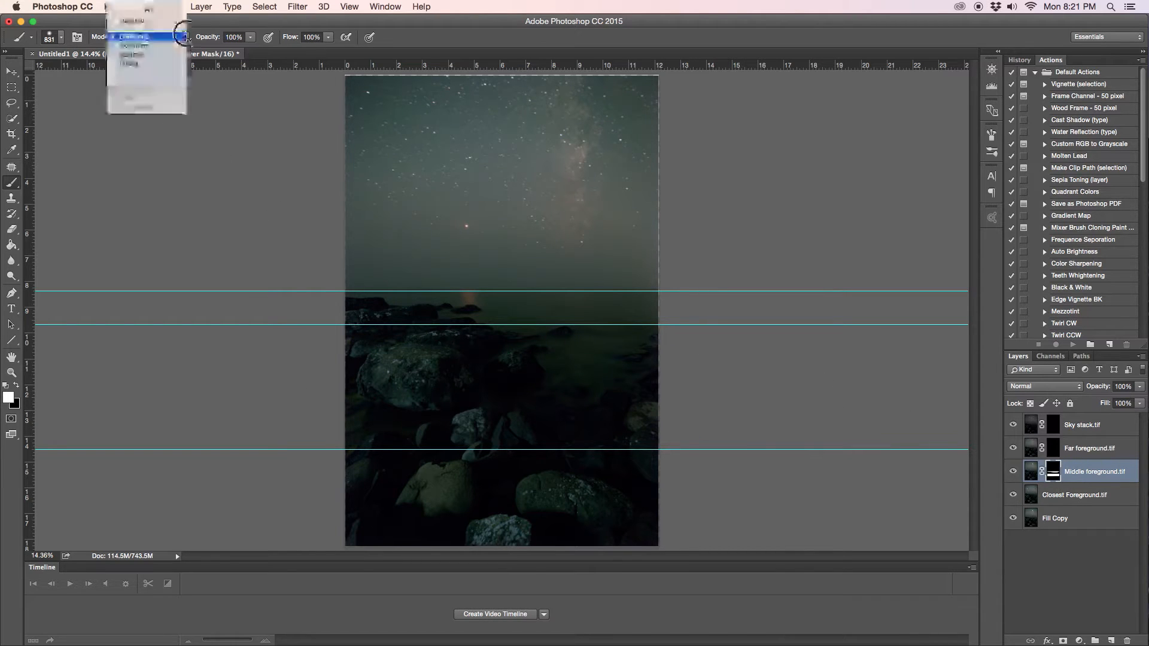
pyautogui.click(152, 11)
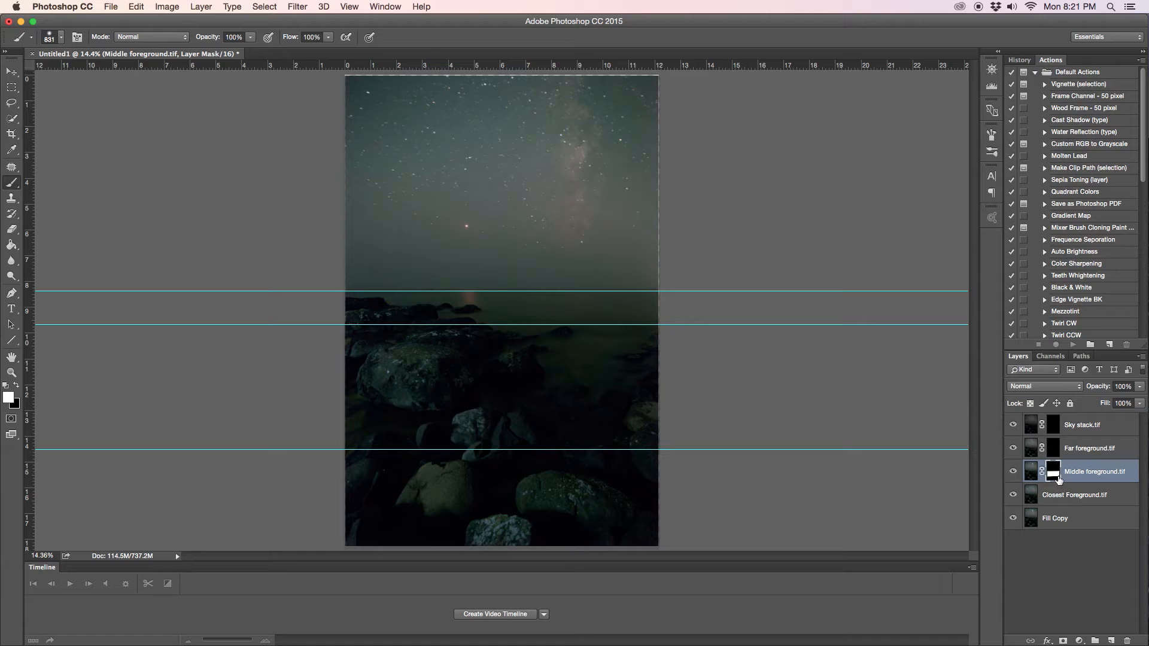
# Remove the horizon guide and ready the Brush at about 418 px with Far foreground.tif selected.
pyautogui.click(1092, 449)
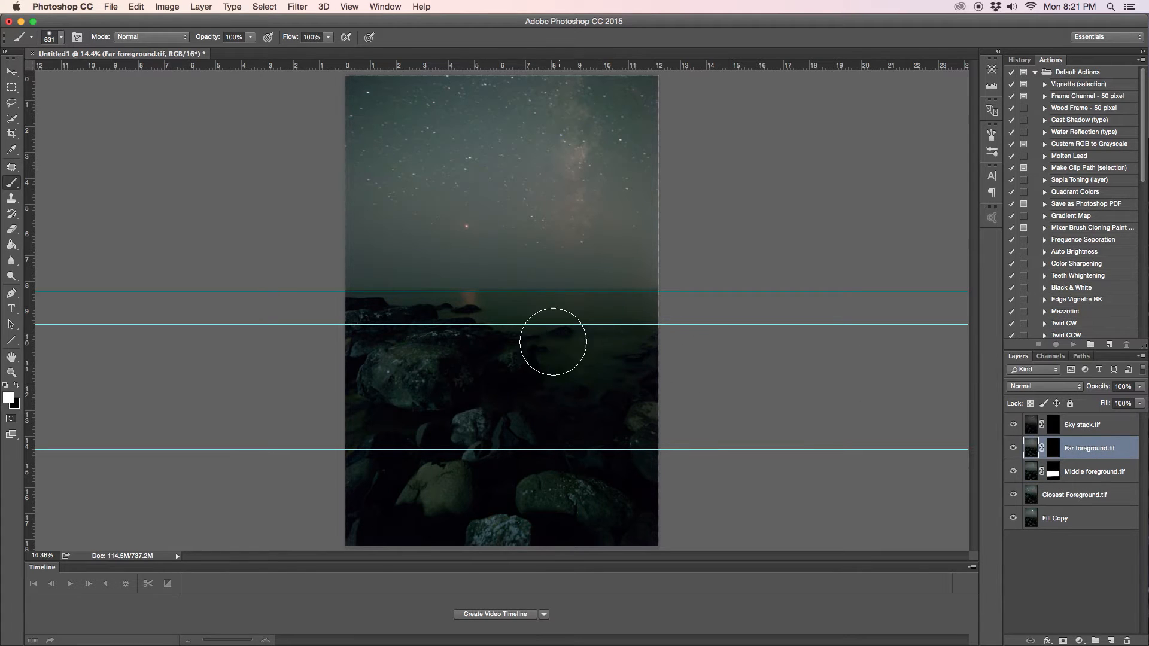
pyautogui.moveTo(467, 311); pyautogui.dragTo(447, 311)
pyautogui.click(12, 71)
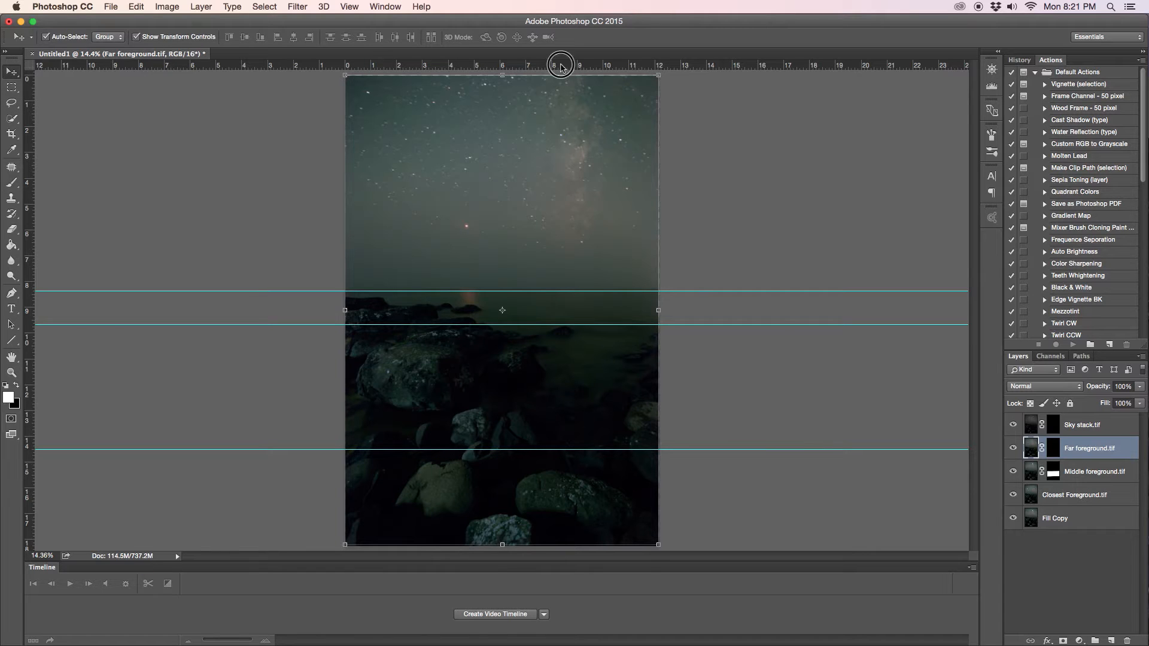
pyautogui.moveTo(755, 291); pyautogui.dragTo(760, 45)
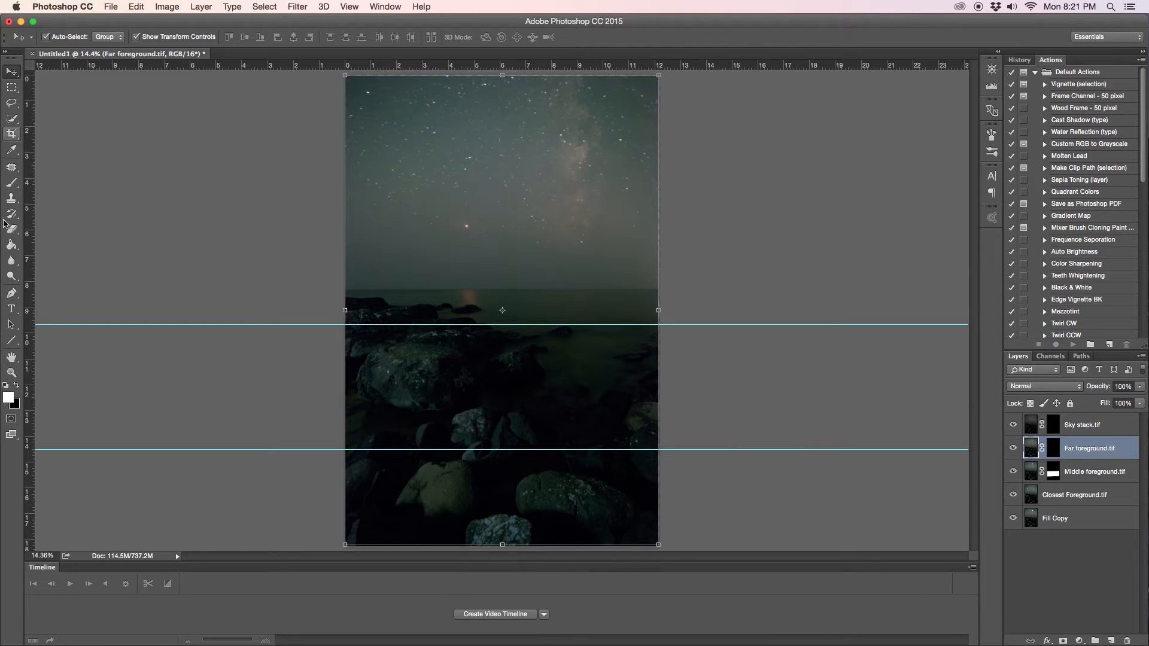
pyautogui.click(12, 182)
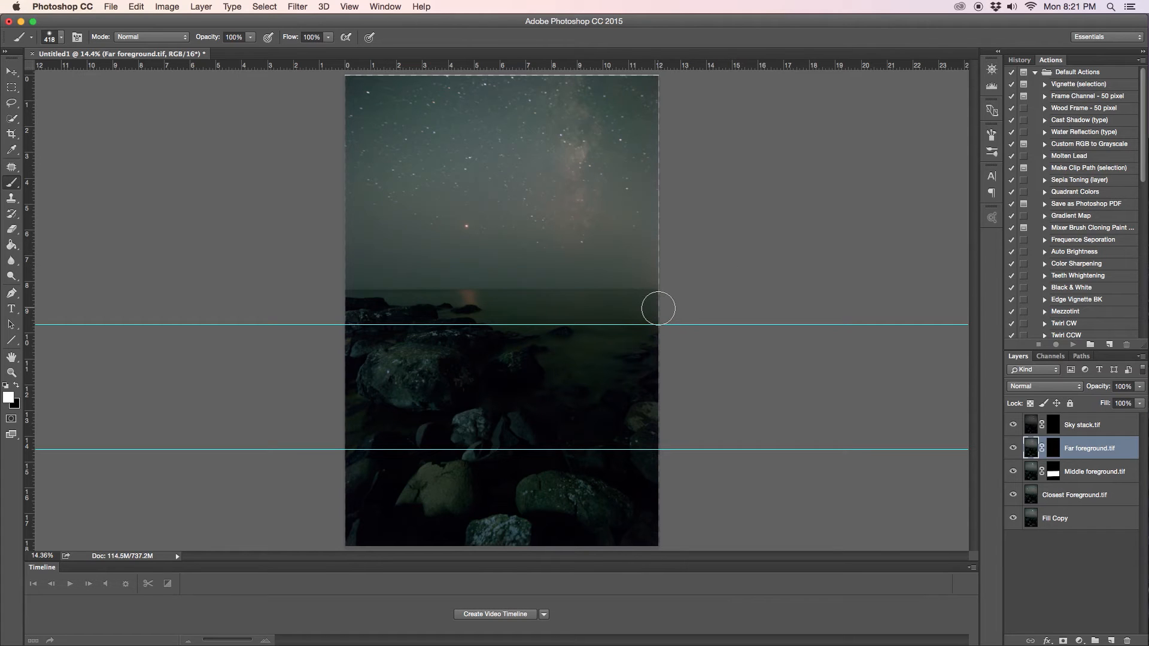
pyautogui.moveTo(666, 310); pyautogui.dragTo(325, 307)
pyautogui.moveTo(322, 309)
pyautogui.mouseDown()
pyautogui.moveTo(675, 308)
pyautogui.moveTo(325, 301)
pyautogui.moveTo(672, 318)
pyautogui.moveTo(694, 332)
pyautogui.mouseUp()
pyautogui.moveTo(426, 313); pyautogui.dragTo(286, 313)
pyautogui.click(135, 7)
pyautogui.click(150, 45)
pyautogui.click(136, 7)
pyautogui.click(147, 47)
pyautogui.click(147, 9)
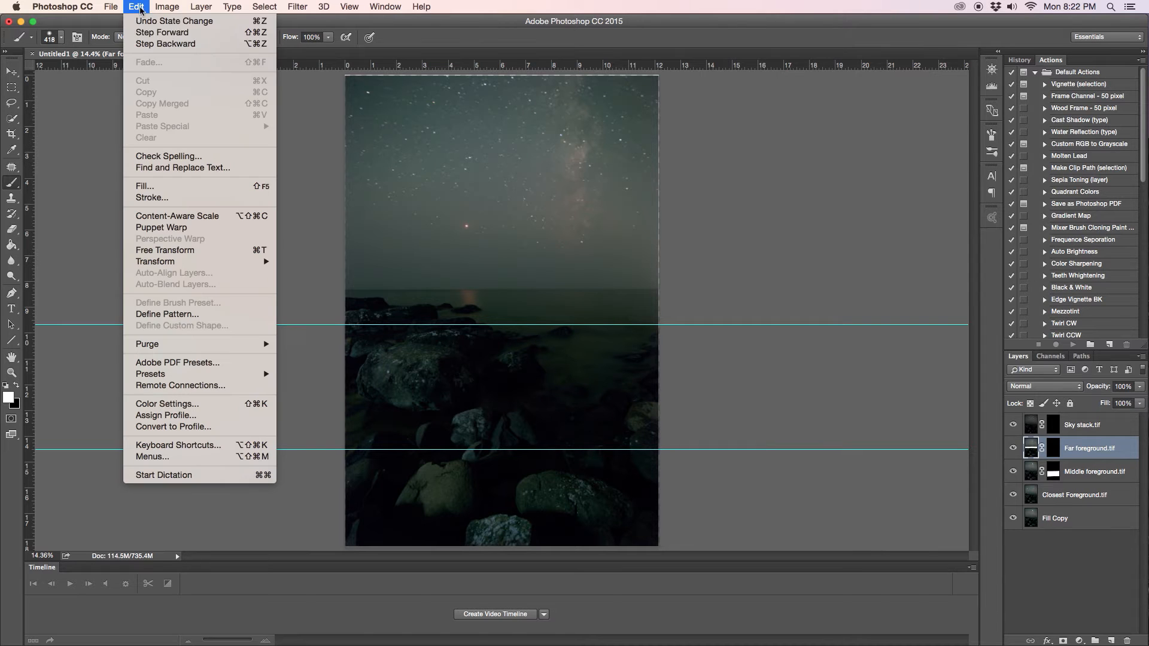
pyautogui.click(146, 46)
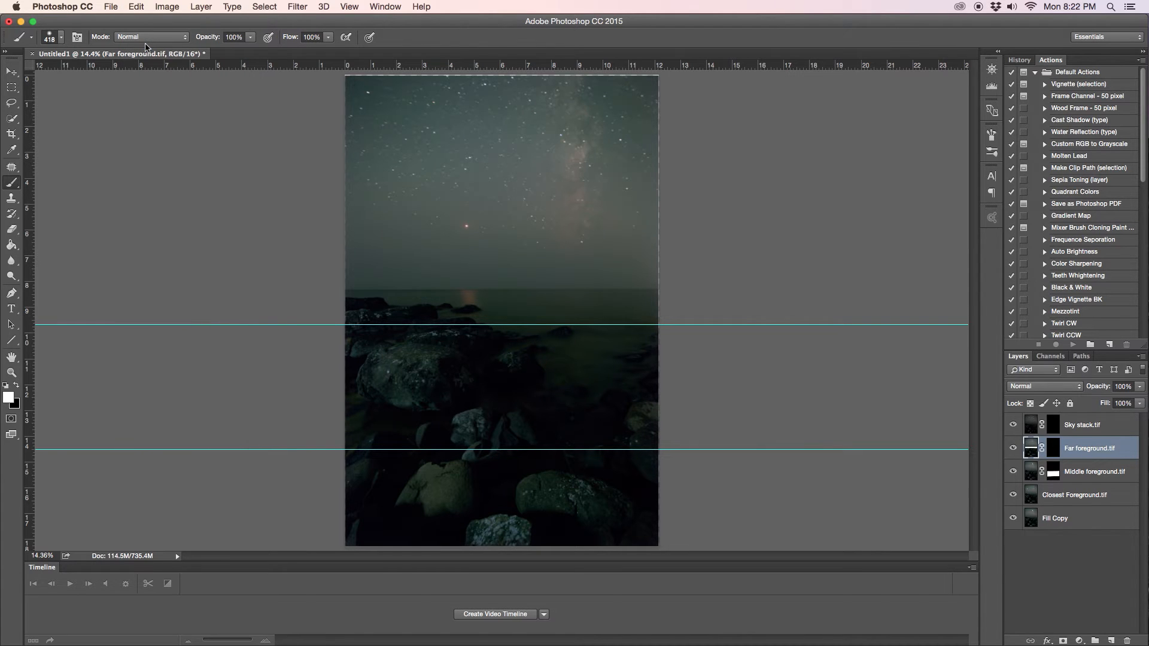
pyautogui.click(137, 7)
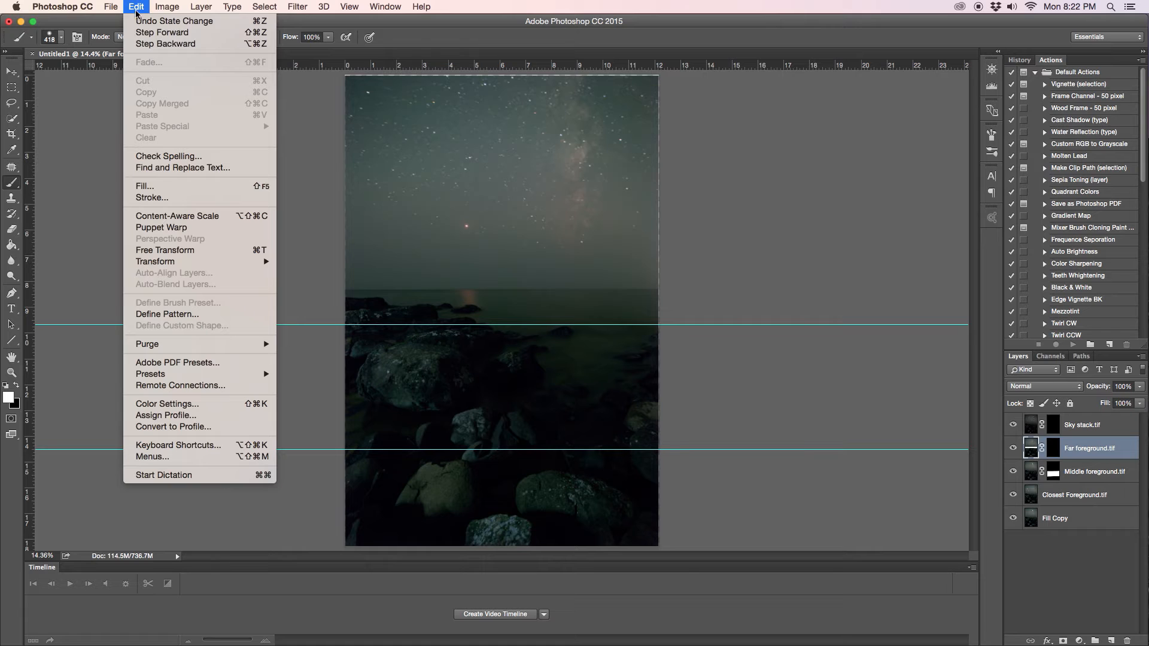
pyautogui.click(154, 46)
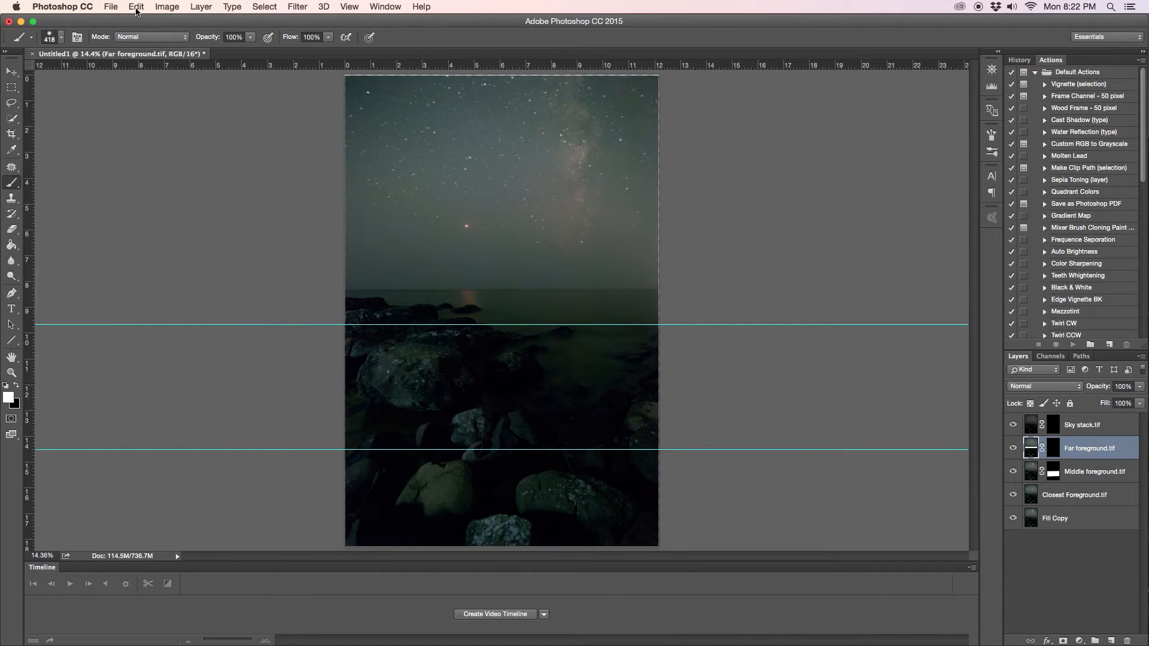
pyautogui.click(137, 9)
pyautogui.click(153, 46)
# Paint a white band on the Far foreground.tif mask between the horizon and the upper remaining guide.
pyautogui.click(1055, 450)
pyautogui.moveTo(344, 310)
pyautogui.mouseDown()
pyautogui.moveTo(678, 310)
pyautogui.moveTo(341, 313)
pyautogui.mouseUp()
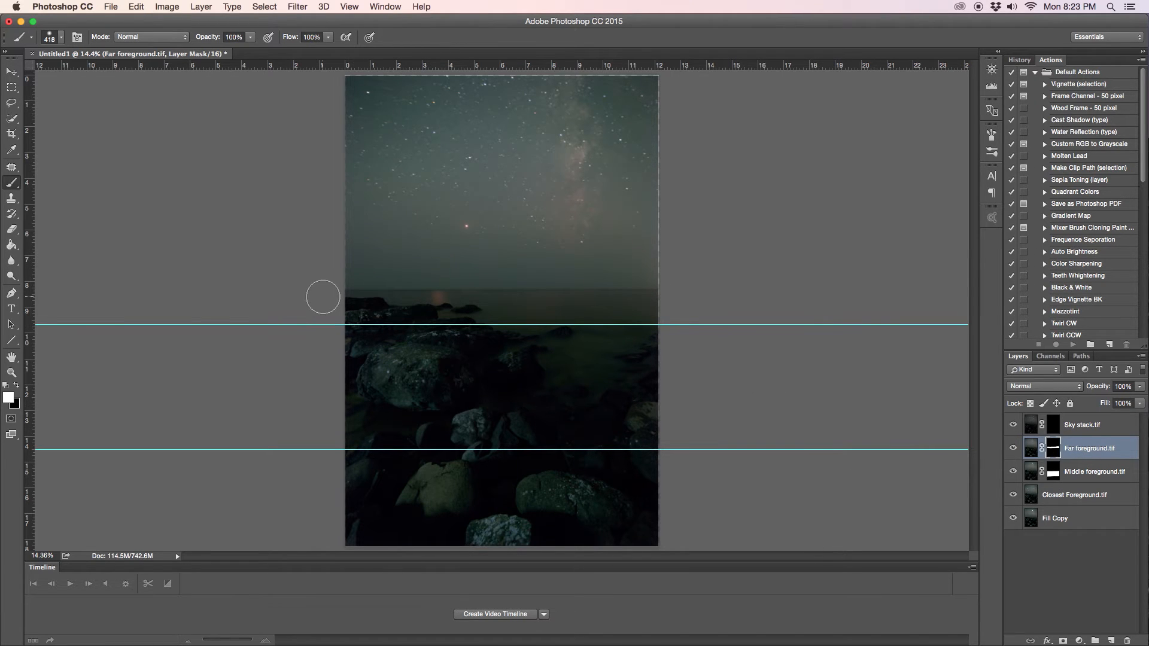
pyautogui.moveTo(351, 306)
pyautogui.mouseDown()
pyautogui.moveTo(549, 303)
pyautogui.moveTo(683, 315)
pyautogui.mouseUp()
# Reveal the sky by painting white over it on the Sky stack.tif mask with a brush of about 1491 px.
pyautogui.click(1057, 424)
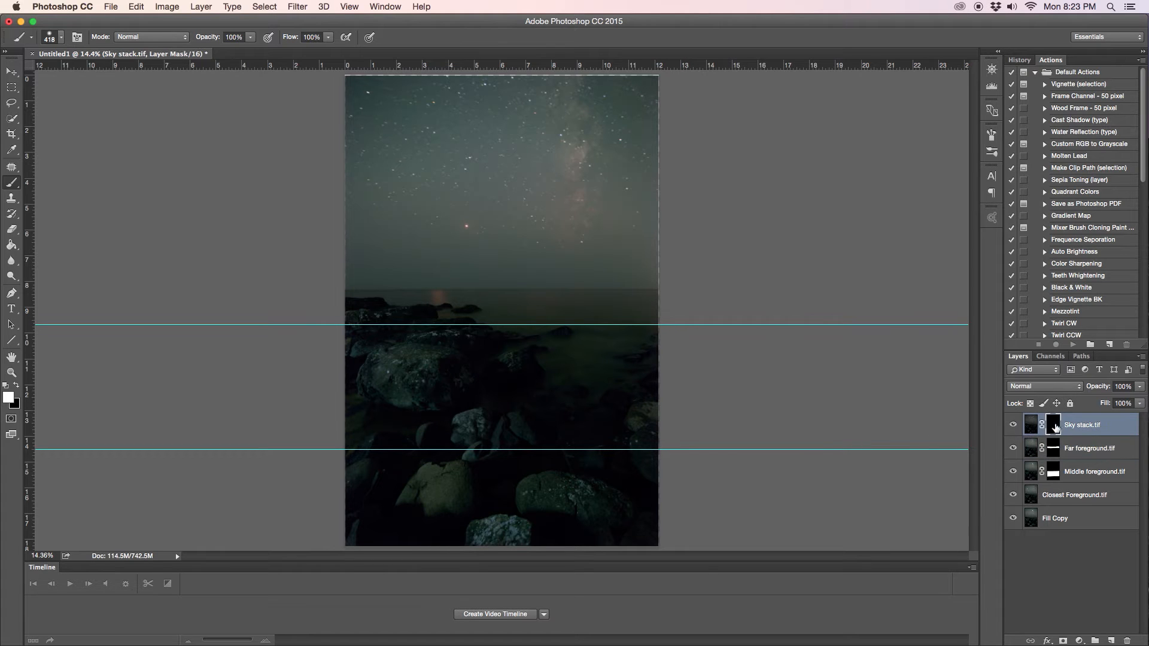
pyautogui.moveTo(414, 176); pyautogui.dragTo(460, 176)
pyautogui.moveTo(316, 123)
pyautogui.mouseDown()
pyautogui.moveTo(637, 105)
pyautogui.moveTo(733, 132)
pyautogui.moveTo(539, 124)
pyautogui.moveTo(412, 137)
pyautogui.moveTo(363, 165)
pyautogui.moveTo(723, 197)
pyautogui.moveTo(406, 192)
pyautogui.moveTo(333, 208)
pyautogui.moveTo(345, 227)
pyautogui.moveTo(800, 211)
pyautogui.mouseUp()
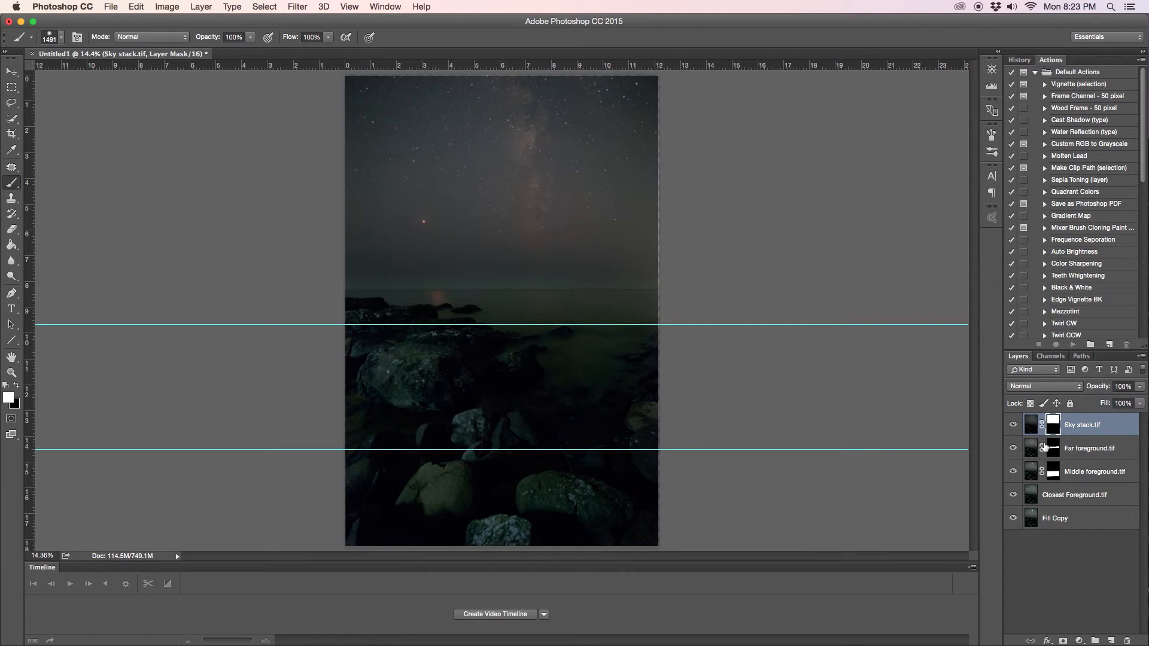
# Refine the Sky stack.tif mask around the horizon, painting black with a brush of about 803 px and white with about 913 px.
pyautogui.moveTo(506, 237)
pyautogui.mouseDown()
pyautogui.moveTo(462, 237)
pyautogui.moveTo(492, 85)
pyautogui.moveTo(515, 89)
pyautogui.mouseUp()
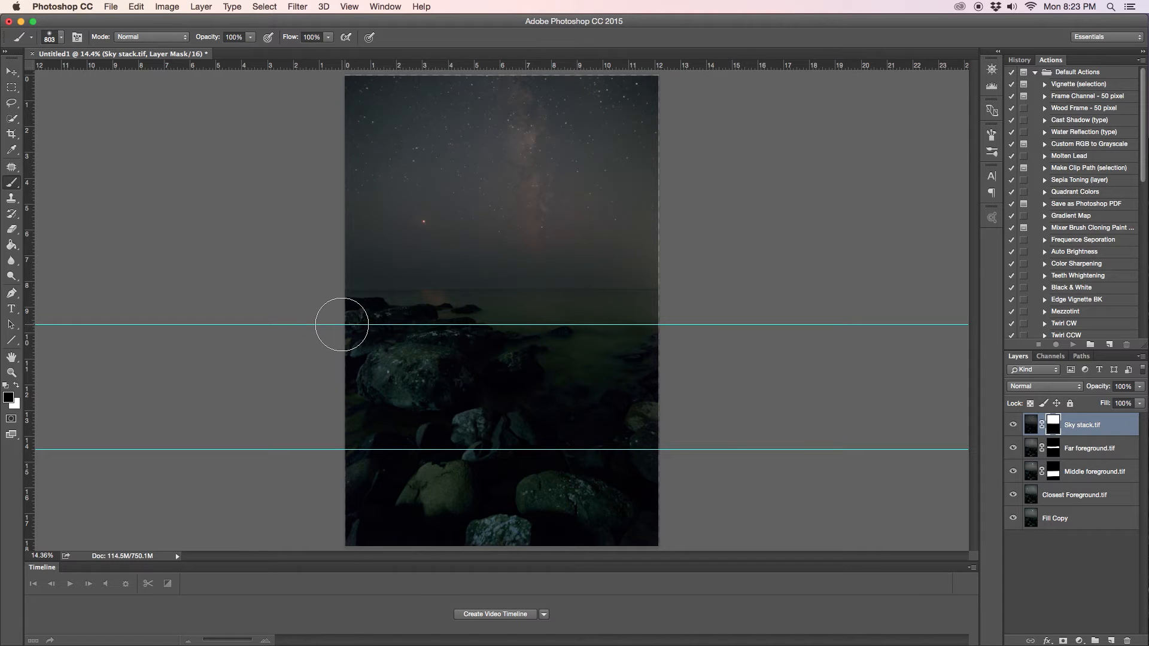
pyautogui.moveTo(350, 326); pyautogui.dragTo(370, 328)
pyautogui.keyDown('ctrl'); pyautogui.keyDown('alt'); pyautogui.click(454, 238); pyautogui.keyUp('alt'); pyautogui.keyUp('ctrl')
pyautogui.moveTo(454, 238)
pyautogui.mouseDown()
pyautogui.moveTo(441, 205)
pyautogui.moveTo(415, 205)
pyautogui.moveTo(437, 202)
pyautogui.moveTo(424, 166)
pyautogui.moveTo(419, 260)
pyautogui.mouseUp()
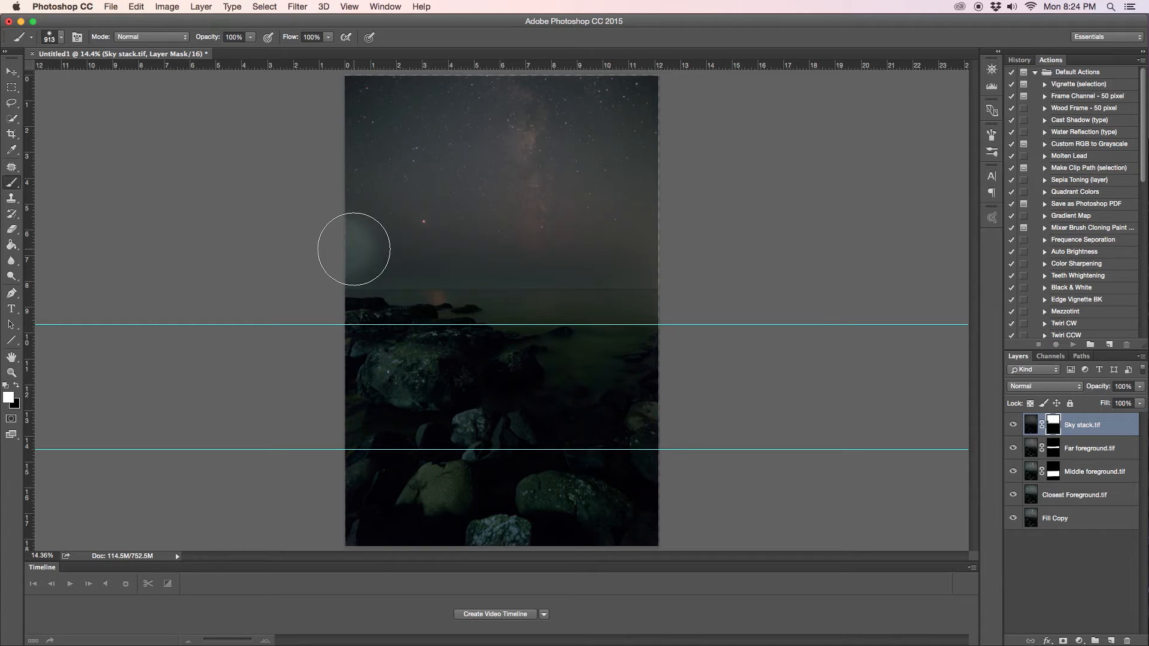
pyautogui.moveTo(341, 248); pyautogui.dragTo(389, 233)
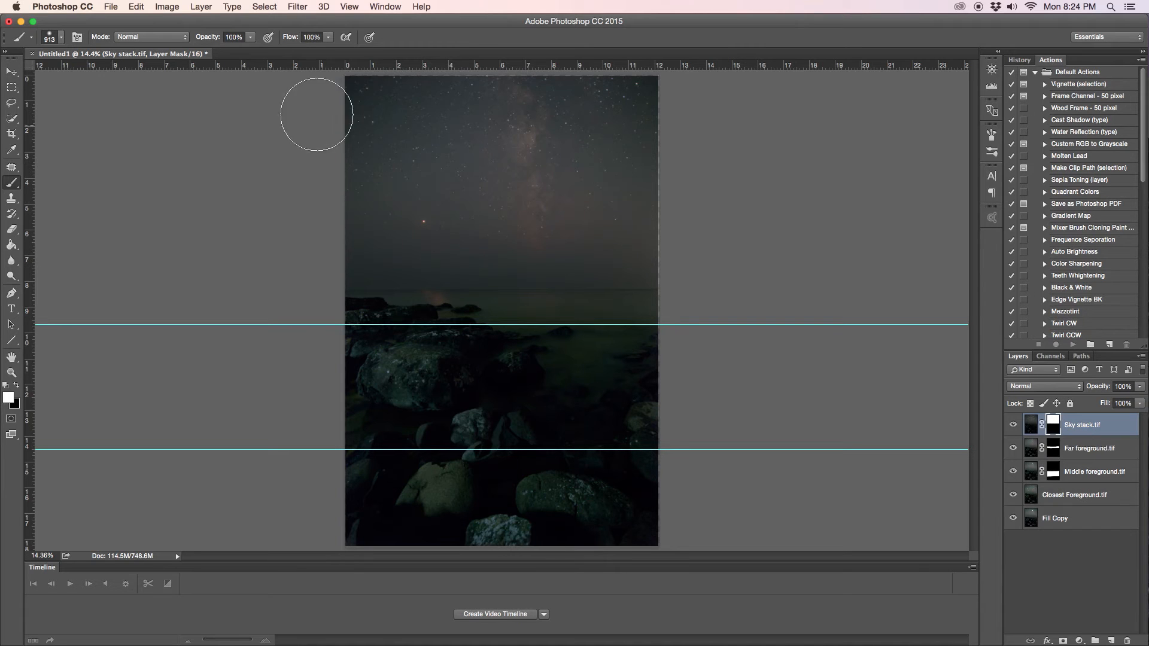
# Set the brush flow to 7% and softly paint the Sky stack.tif mask white above the horizon with a brush of about 1310 px.
pyautogui.click(330, 37)
pyautogui.click(330, 38)
pyautogui.moveTo(333, 53); pyautogui.dragTo(278, 55)
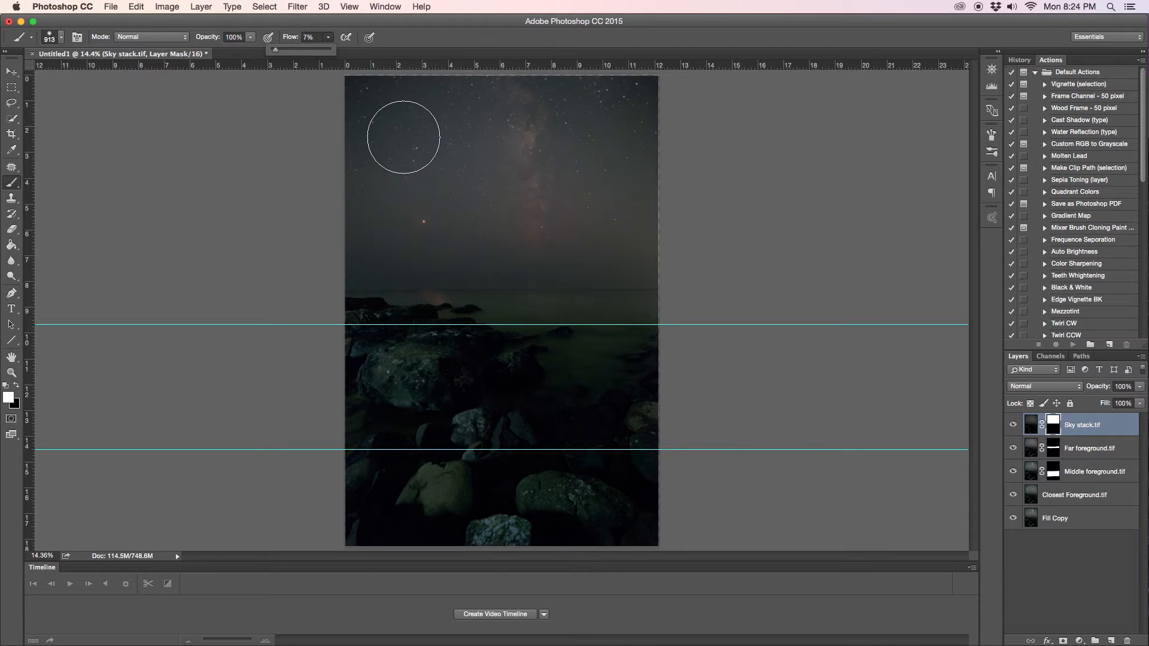
pyautogui.moveTo(456, 221); pyautogui.dragTo(481, 216)
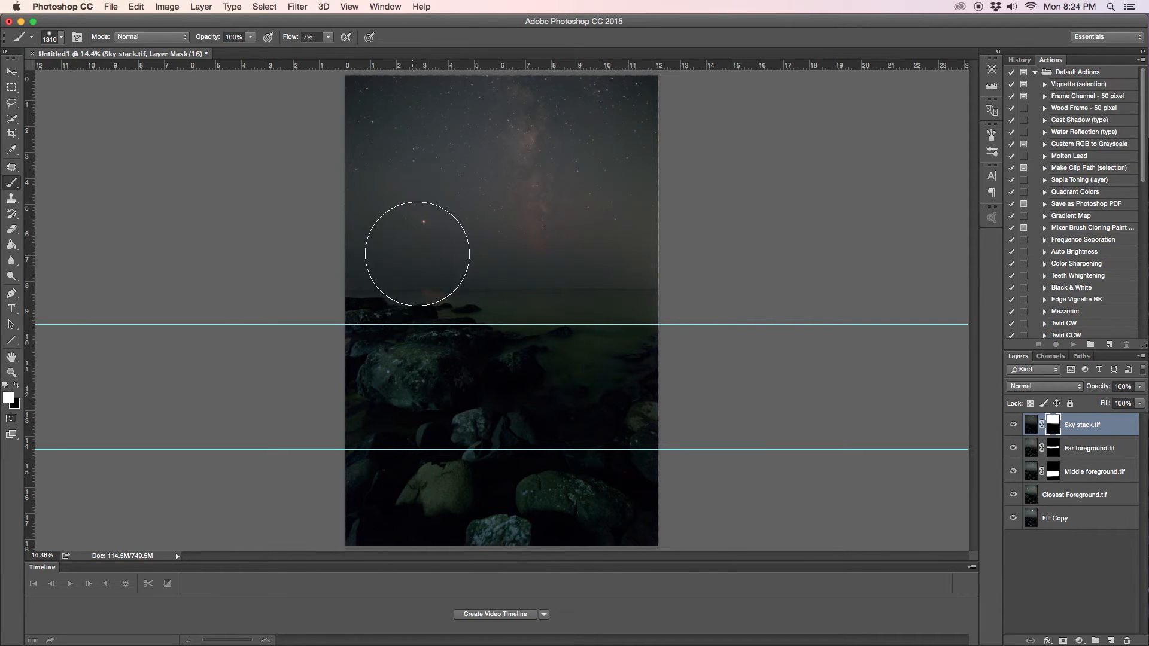
pyautogui.moveTo(421, 237); pyautogui.dragTo(386, 242)
# Toggle the visibility of the Sky stack.tif layer repeatedly to compare the blend with and without it.
pyautogui.click(1012, 426)
pyautogui.click(1012, 426)
pyautogui.click(1013, 426)
pyautogui.click(1013, 426)
pyautogui.click(1012, 426)
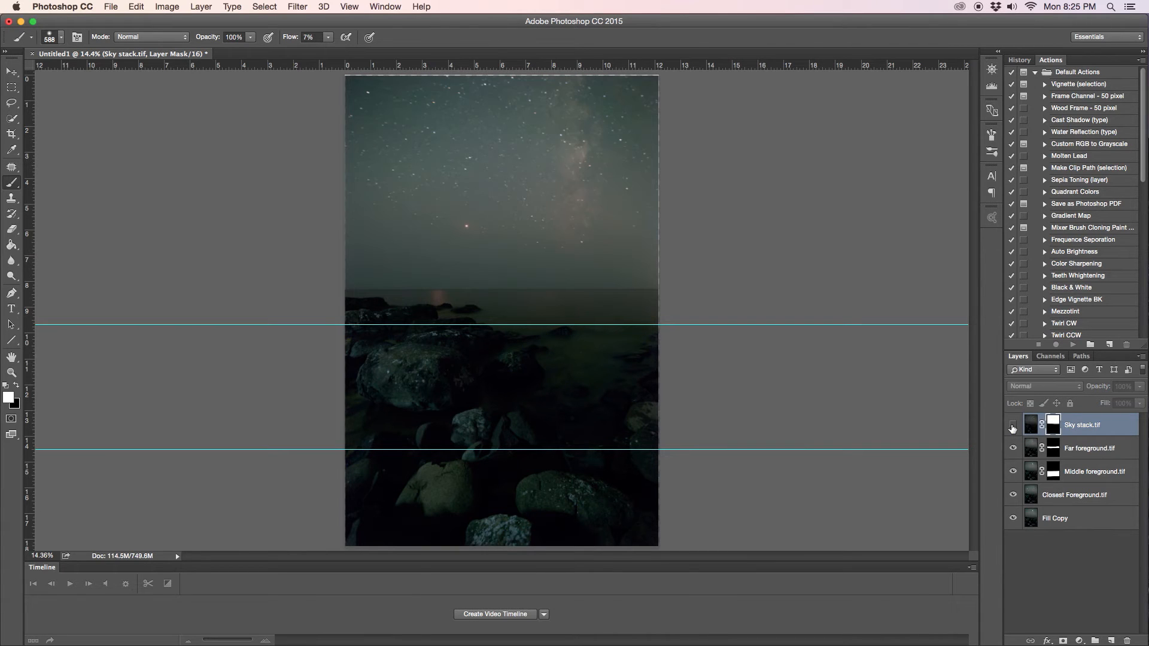
pyautogui.click(1012, 425)
pyautogui.click(1012, 425)
pyautogui.click(1013, 425)
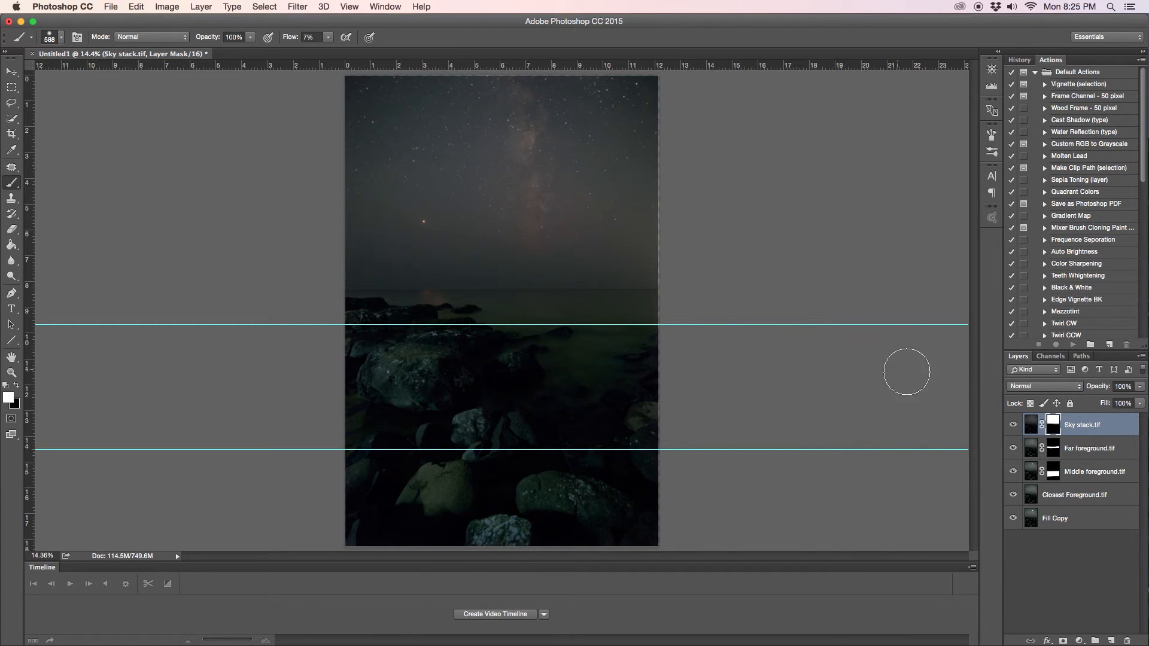
pyautogui.click(1012, 426)
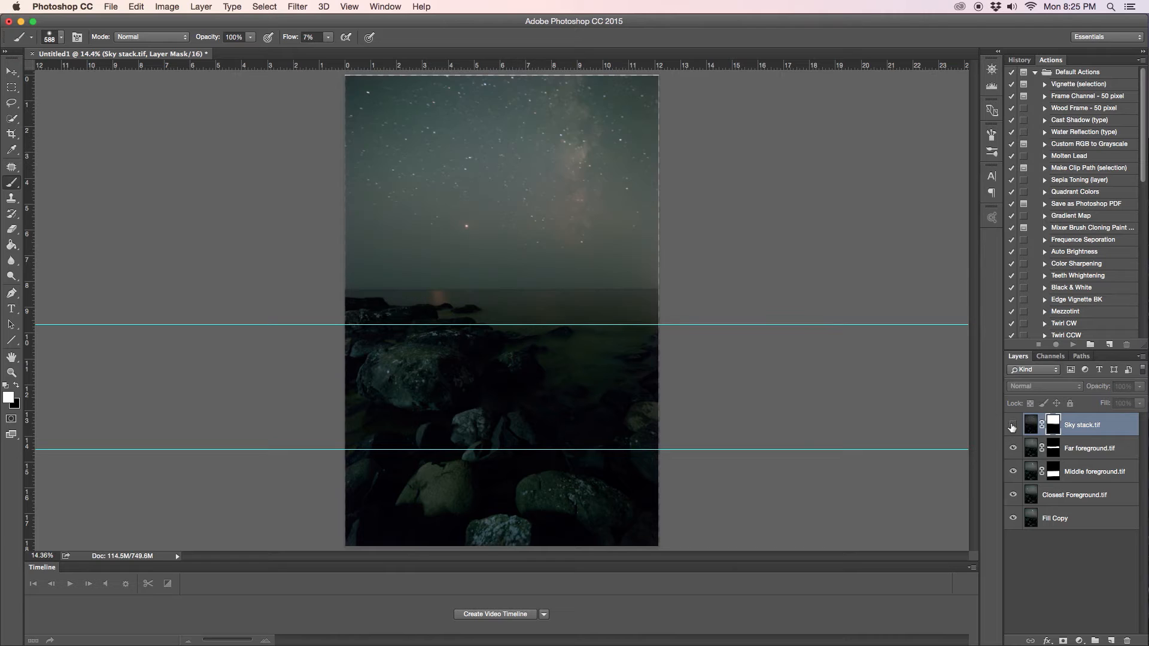
pyautogui.click(1012, 425)
pyautogui.click(1012, 426)
pyautogui.click(1012, 425)
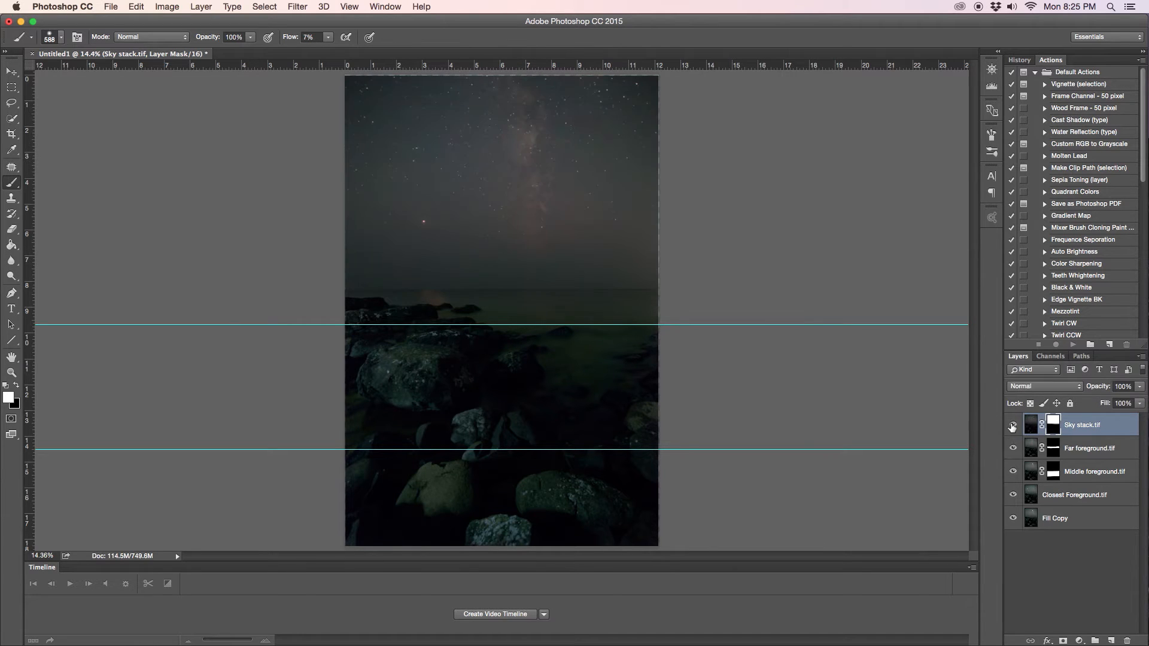
pyautogui.click(1012, 426)
pyautogui.click(1013, 426)
pyautogui.moveTo(433, 20); pyautogui.dragTo(426, 77)
pyautogui.click(53, 54)
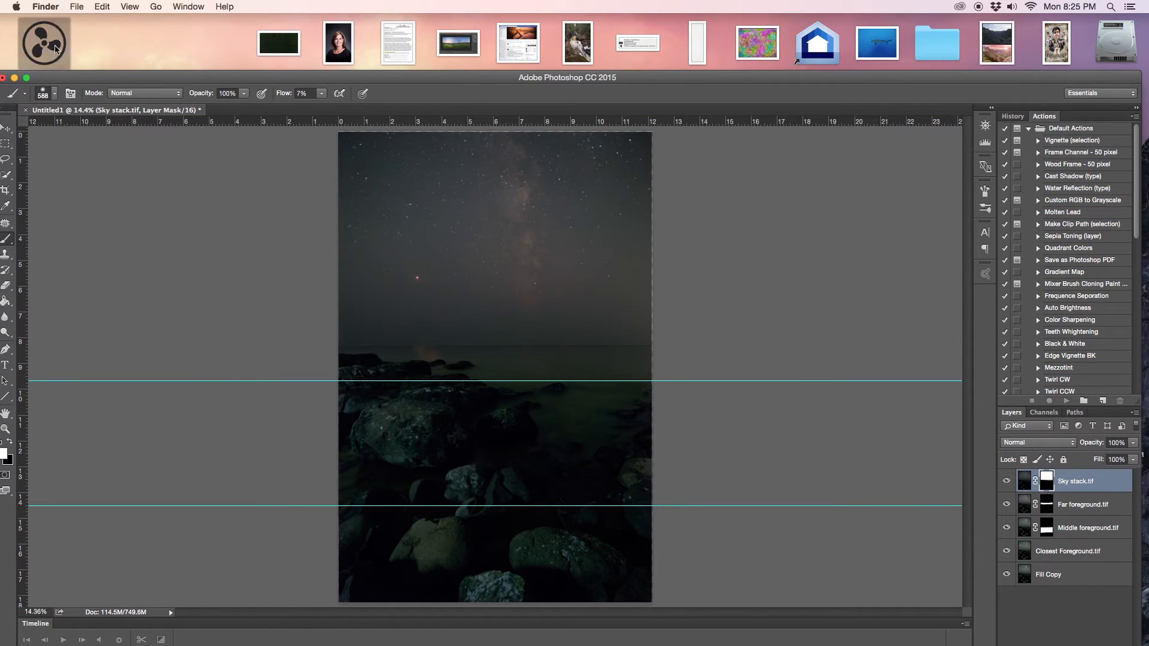
pyautogui.click(249, 84)
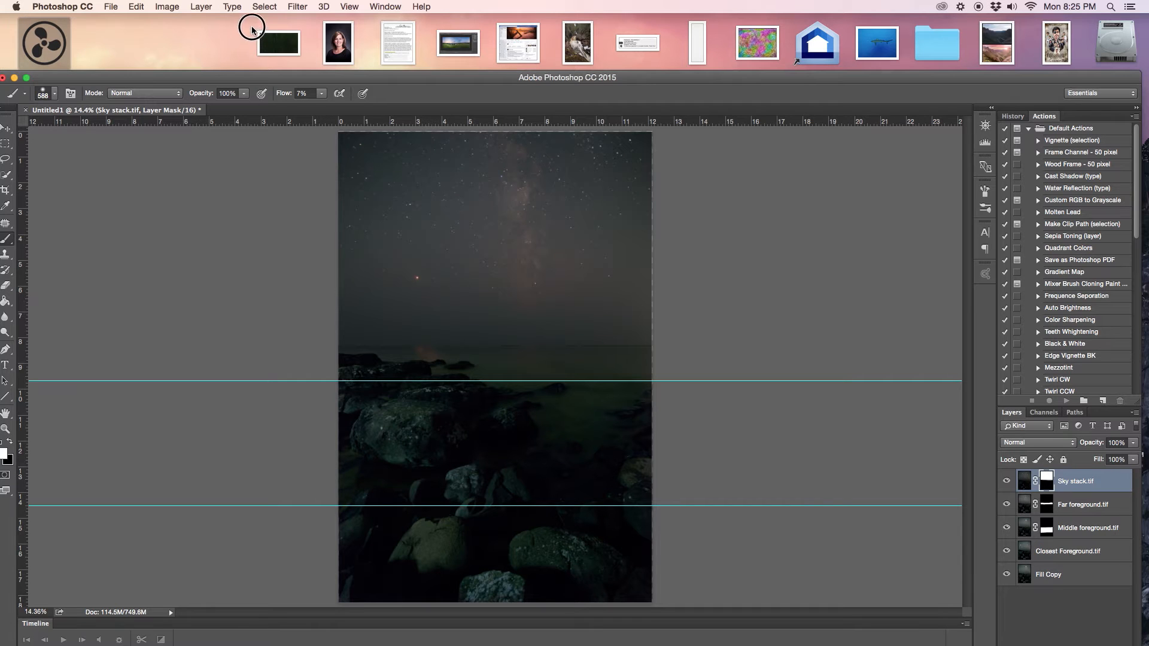
pyautogui.moveTo(251, 78); pyautogui.dragTo(257, 22)
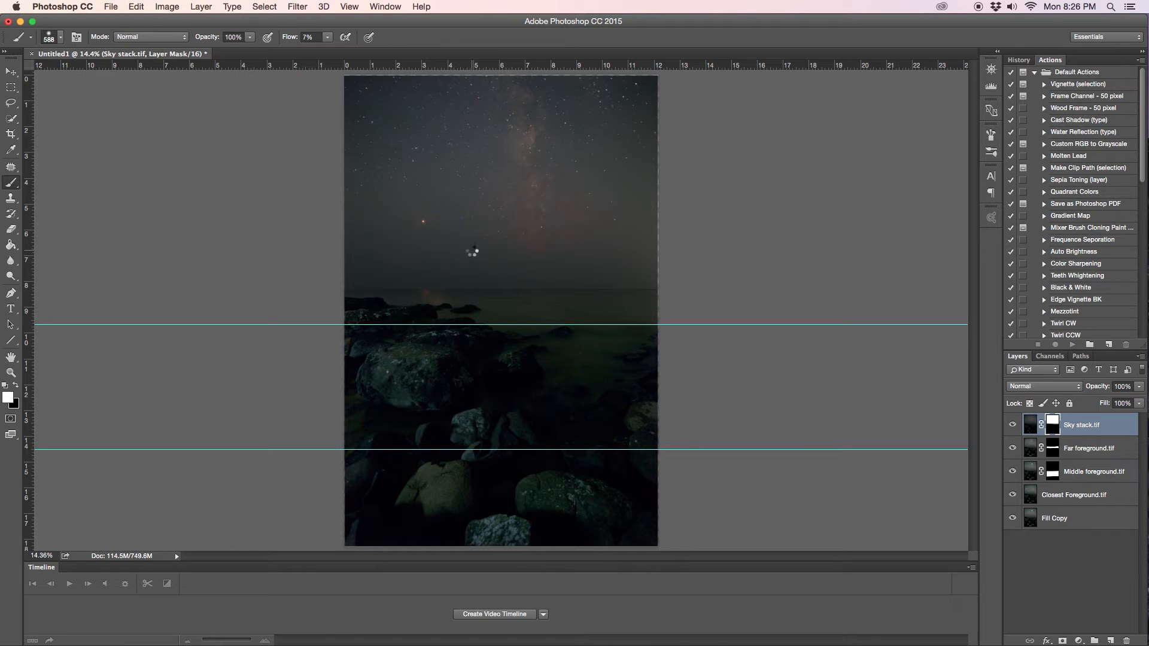
# Stamp all visible layers into a new layer above Sky stack.tif and remove the two horizontal guides.
pyautogui.press('super+shift+alt+n')
pyautogui.press('super+shift+alt+e')
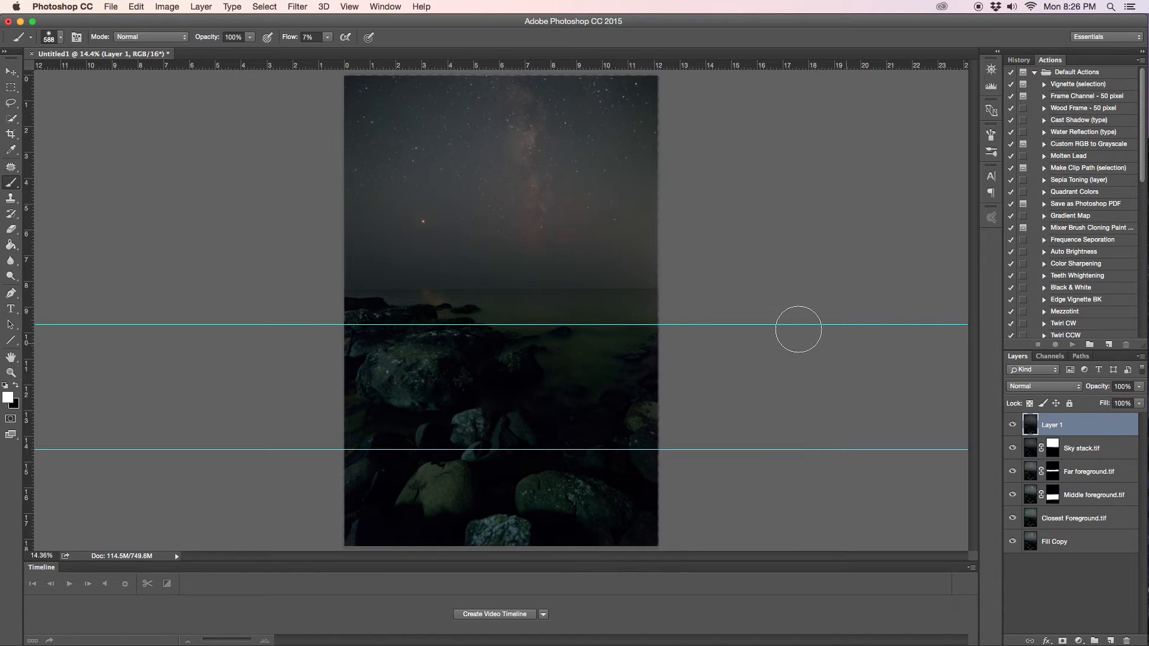
pyautogui.click(11, 71)
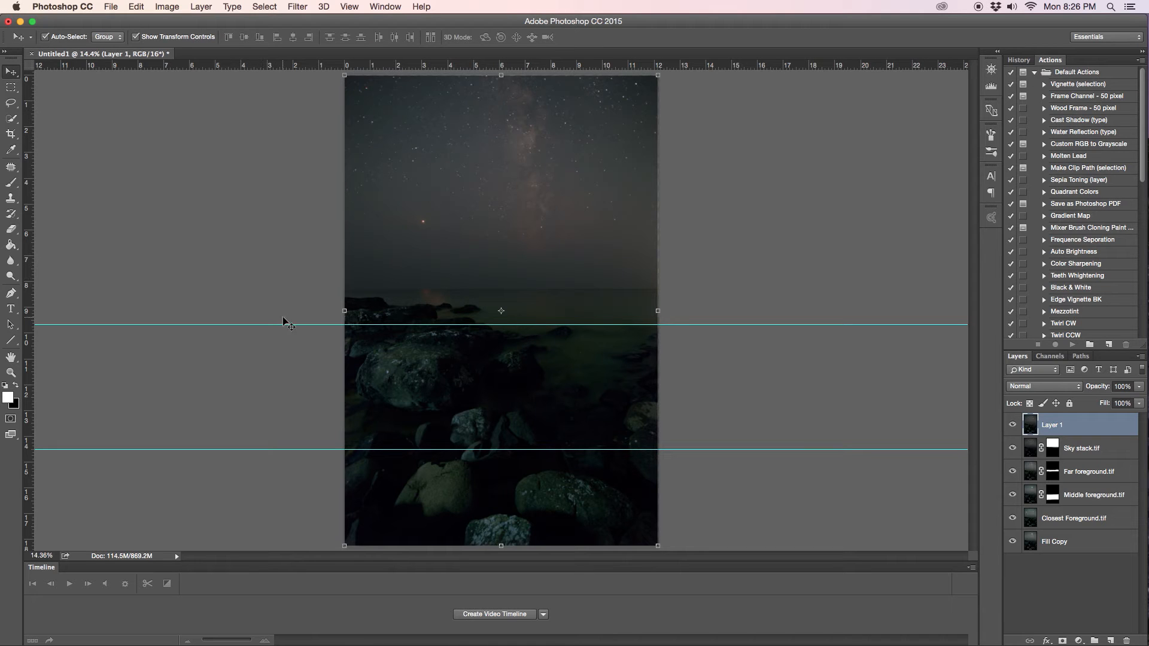
pyautogui.moveTo(284, 324); pyautogui.dragTo(299, 60)
pyautogui.moveTo(236, 448); pyautogui.dragTo(322, 27)
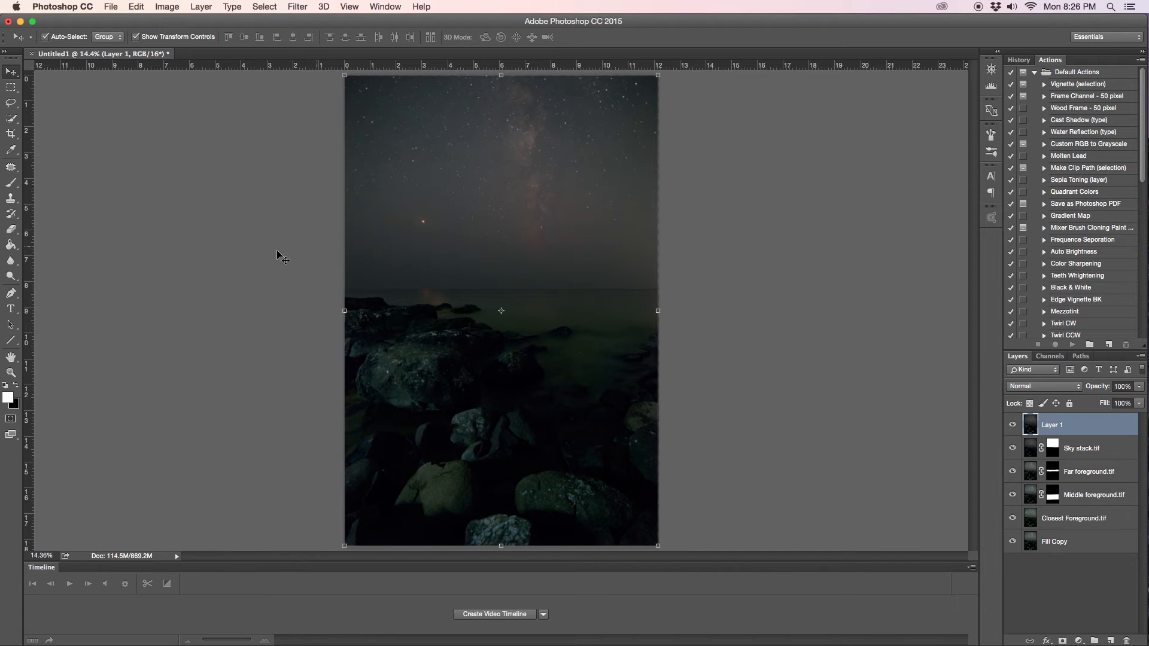
# Select a thin strip along the full right edge of the image on Layer 1, fill it with Content-Aware, and deselect.
pyautogui.click(10, 373)
pyautogui.moveTo(657, 399); pyautogui.dragTo(695, 402)
pyautogui.moveTo(654, 354); pyautogui.dragTo(682, 354)
pyautogui.scroll(15, 662, 300)
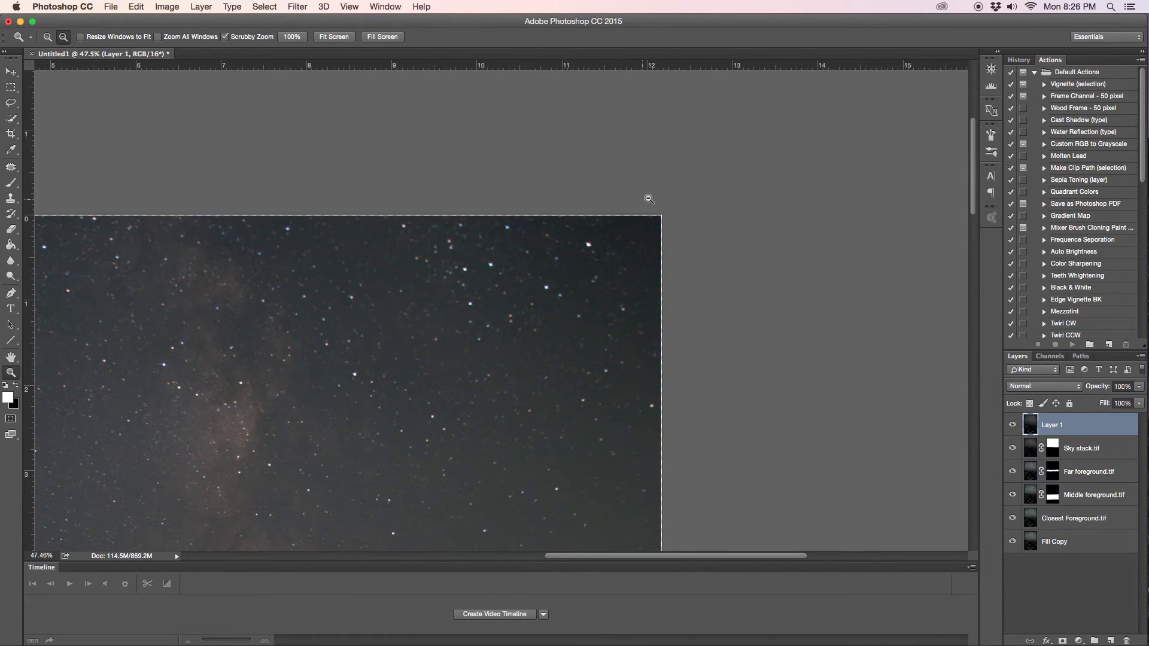
pyautogui.click(11, 90)
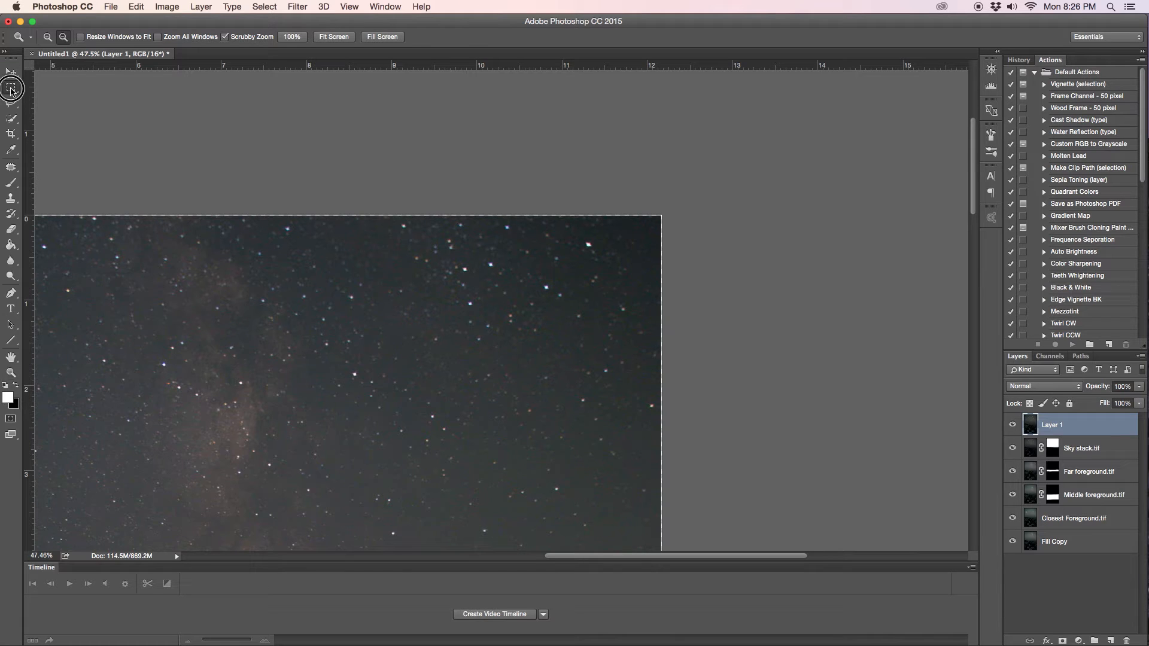
pyautogui.moveTo(661, 214); pyautogui.dragTo(659, 449)
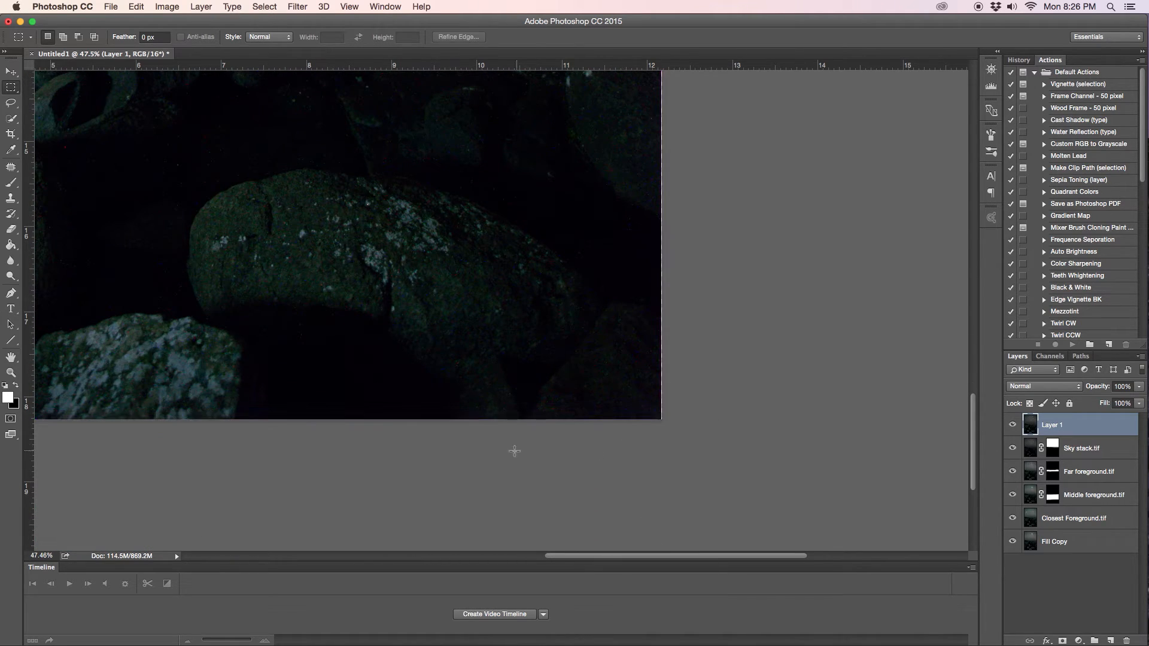
pyautogui.moveTo(660, 419); pyautogui.dragTo(647, 414)
pyautogui.click(638, 393)
pyautogui.moveTo(661, 420); pyautogui.dragTo(662, 175)
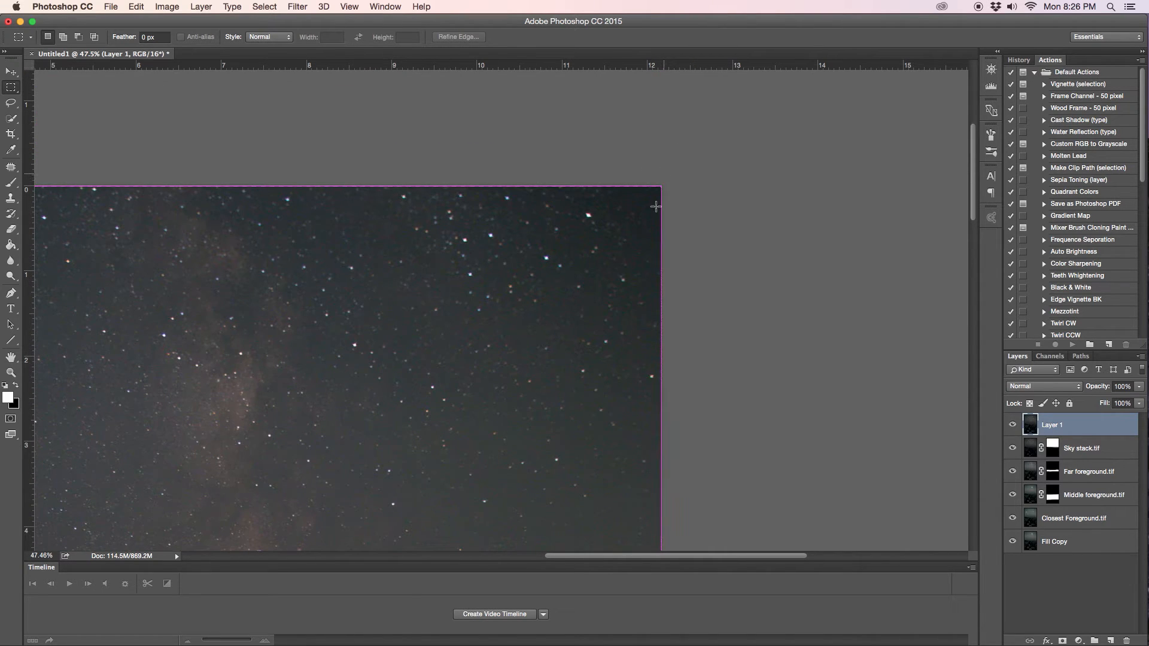
pyautogui.rightClick(662, 221)
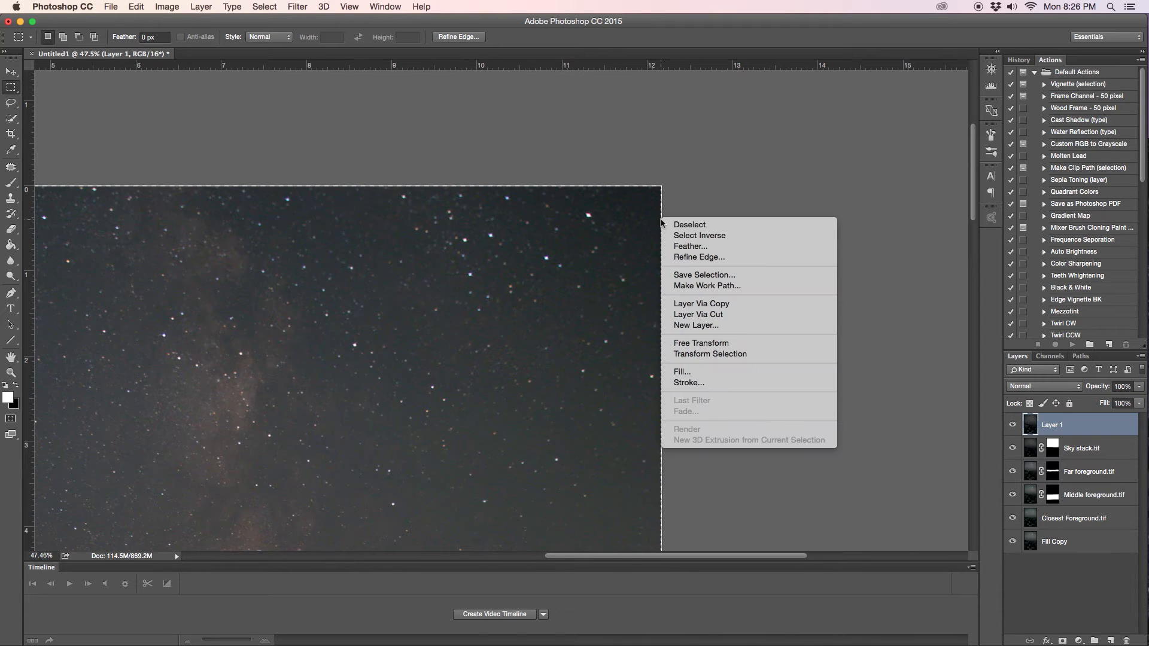
pyautogui.click(730, 375)
pyautogui.click(522, 217)
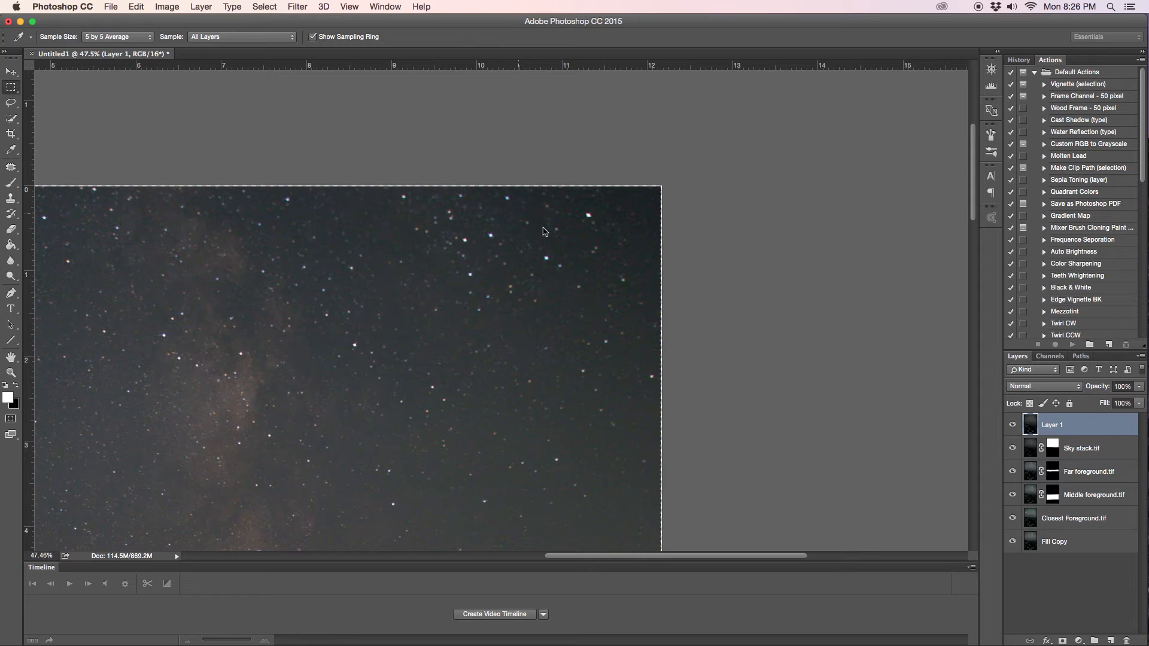
pyautogui.click(733, 264)
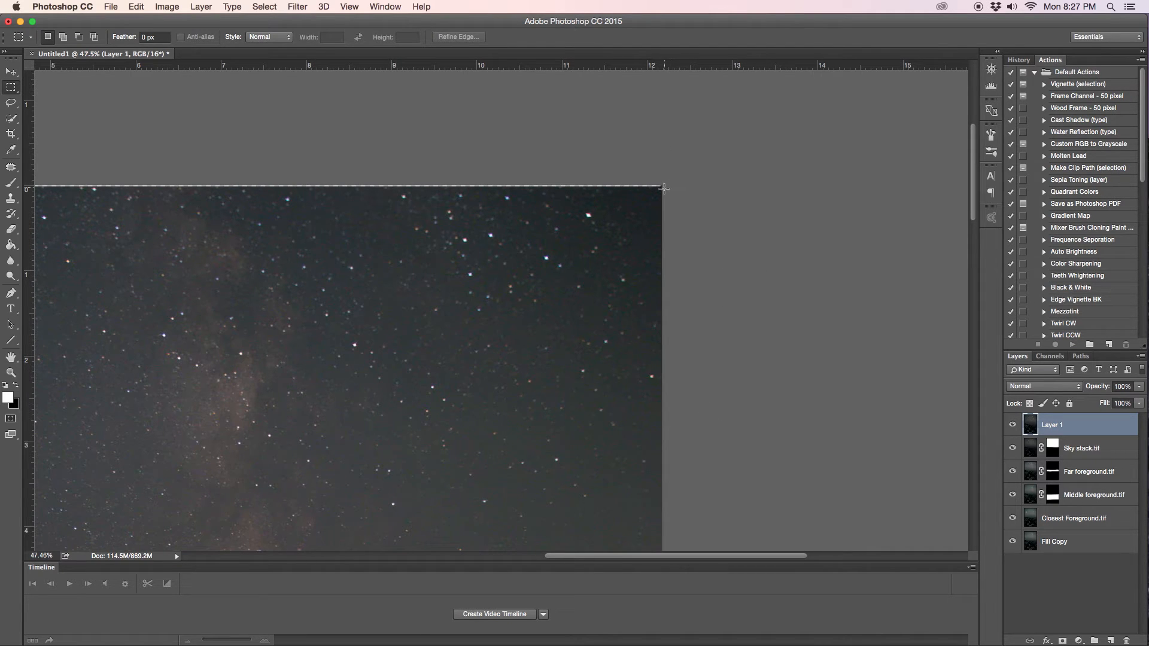
# Select a thin strip along the top edge of the image, fill it with Content-Aware, and deselect.
pyautogui.moveTo(664, 188); pyautogui.dragTo(154, 141)
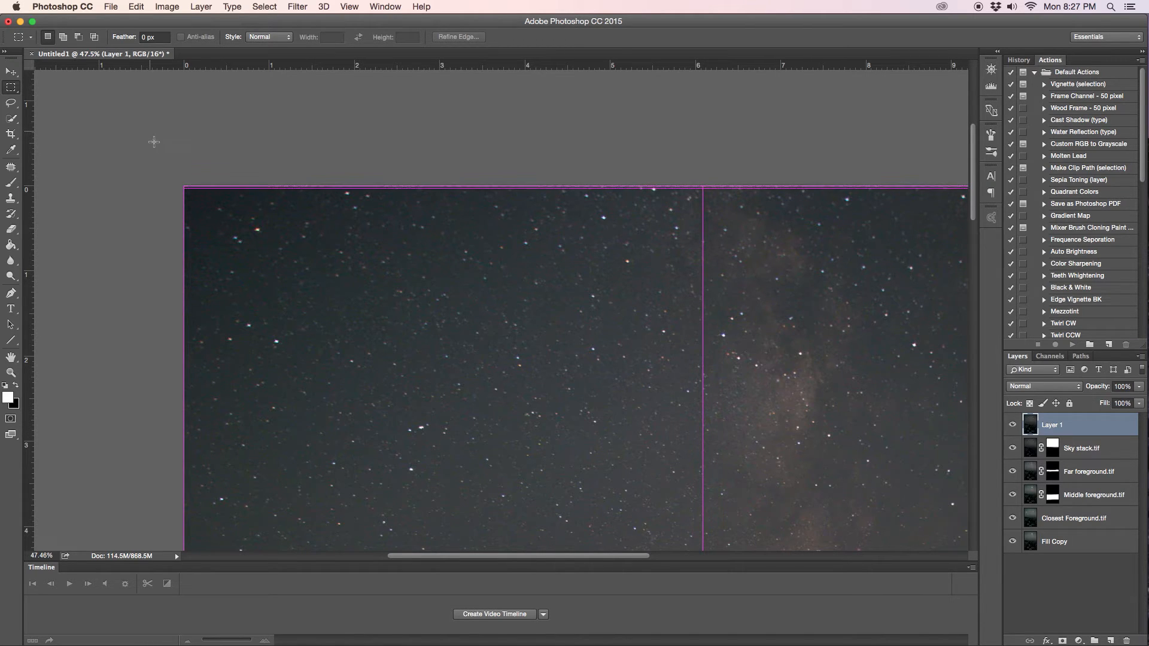
pyautogui.rightClick(224, 187)
pyautogui.click(303, 339)
pyautogui.click(507, 215)
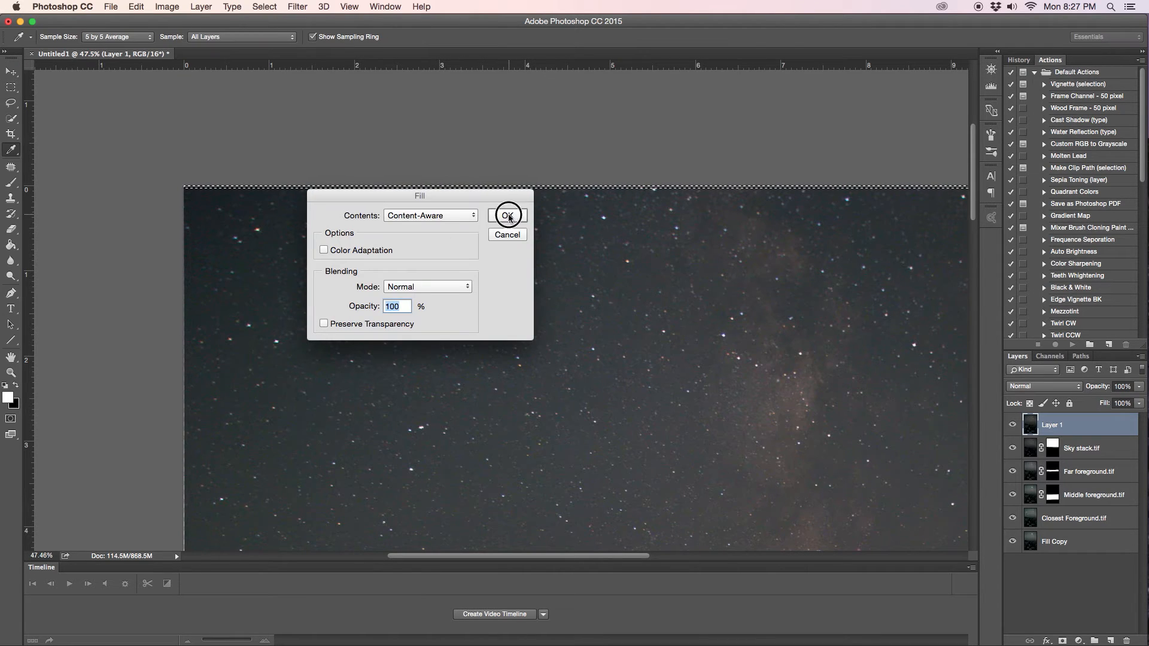
pyautogui.click(230, 155)
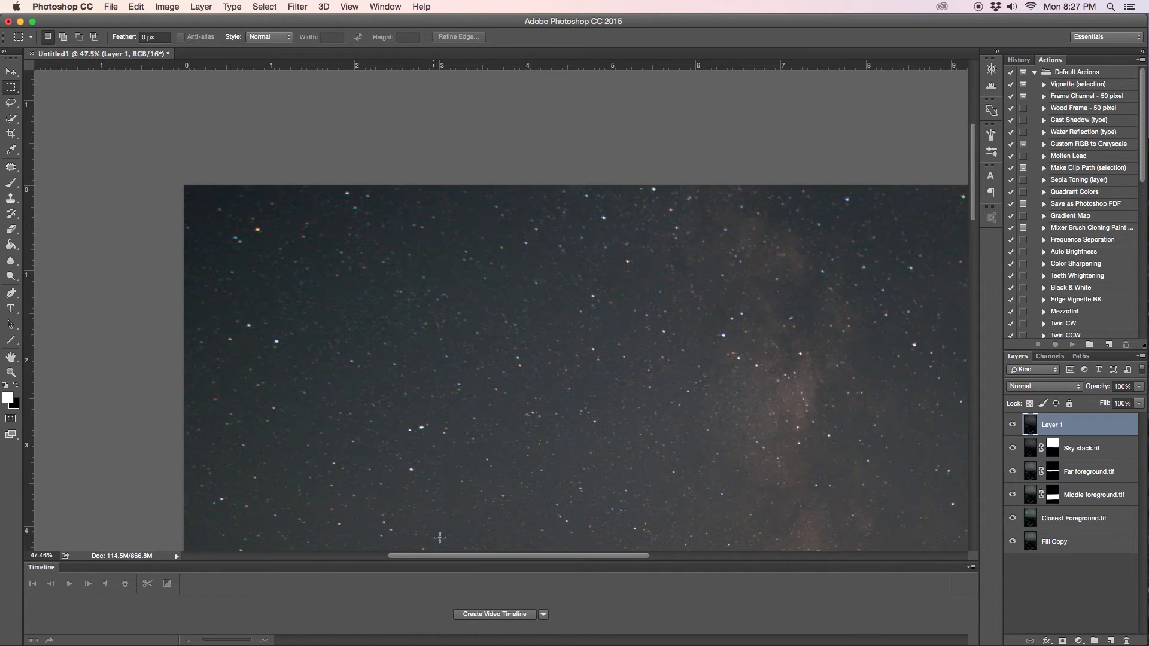
# Select a thin strip along the full left edge of the image, fill it with Content-Aware, and deselect.
pyautogui.moveTo(458, 561)
pyautogui.mouseDown()
pyautogui.moveTo(579, 551)
pyautogui.moveTo(452, 555)
pyautogui.mouseUp()
pyautogui.scroll(-15, 434, 470)
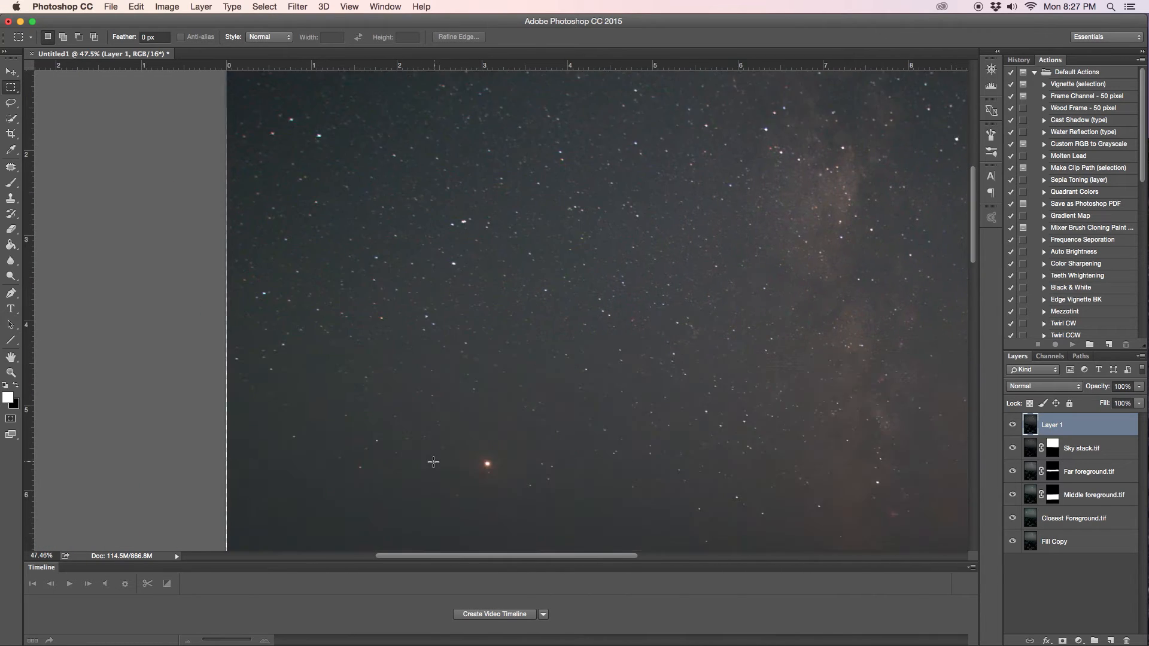
pyautogui.scroll(-5, 431, 469)
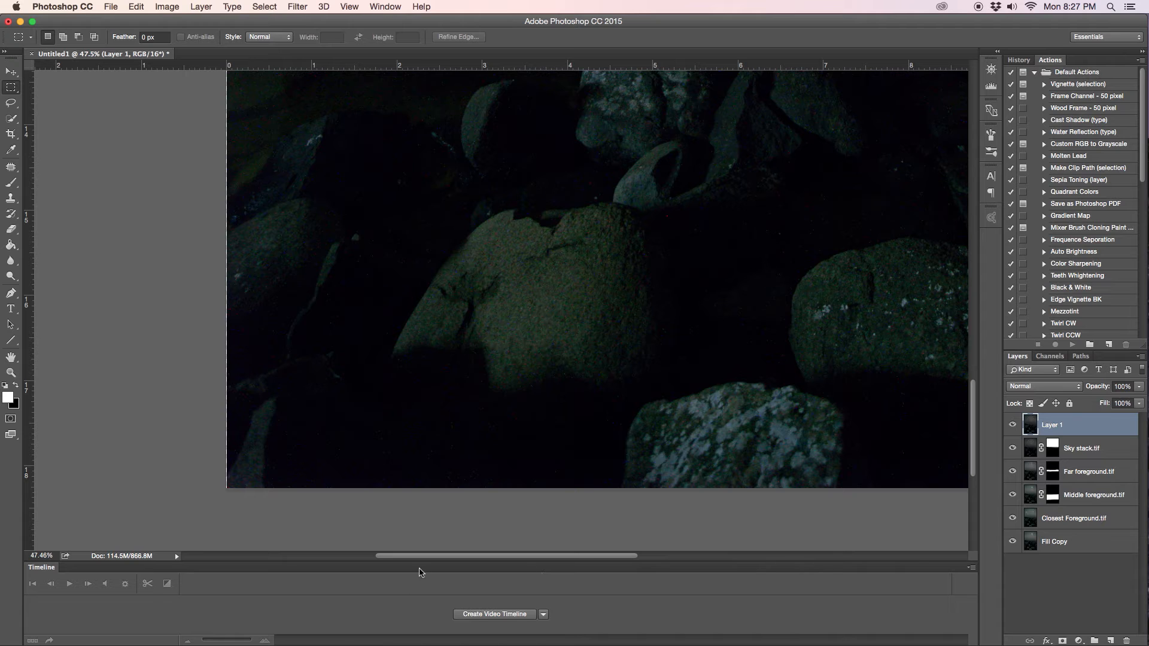
pyautogui.moveTo(463, 558)
pyautogui.mouseDown()
pyautogui.moveTo(592, 554)
pyautogui.moveTo(457, 544)
pyautogui.mouseUp()
pyautogui.moveTo(248, 491); pyautogui.dragTo(203, 179)
pyautogui.rightClick(248, 245)
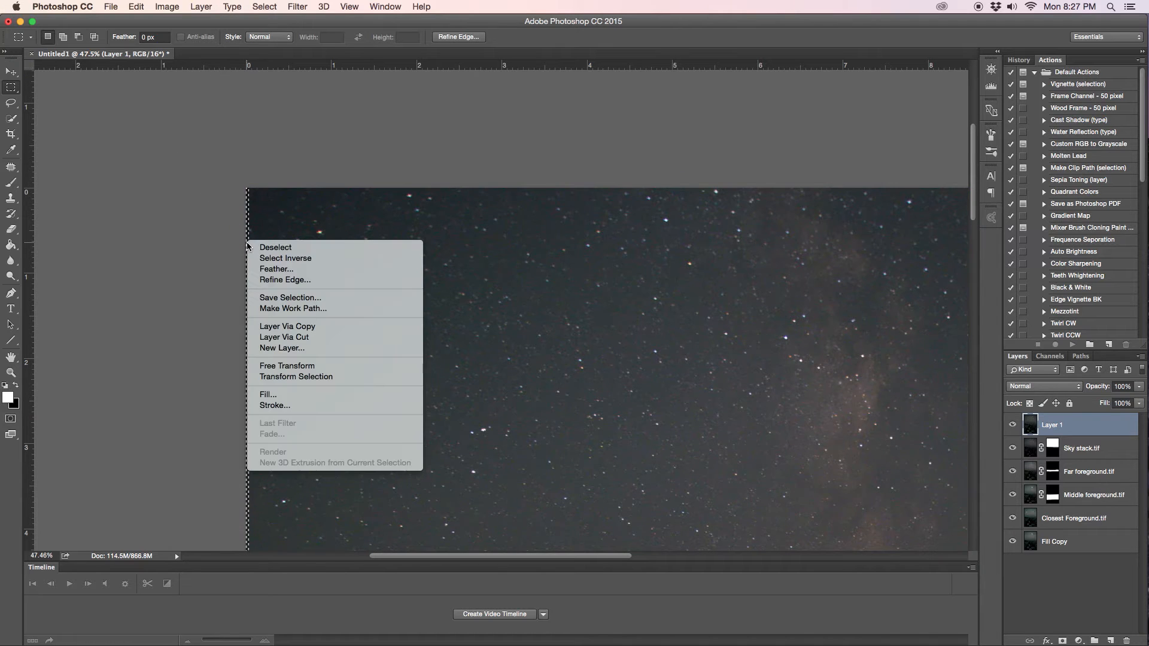
pyautogui.click(281, 396)
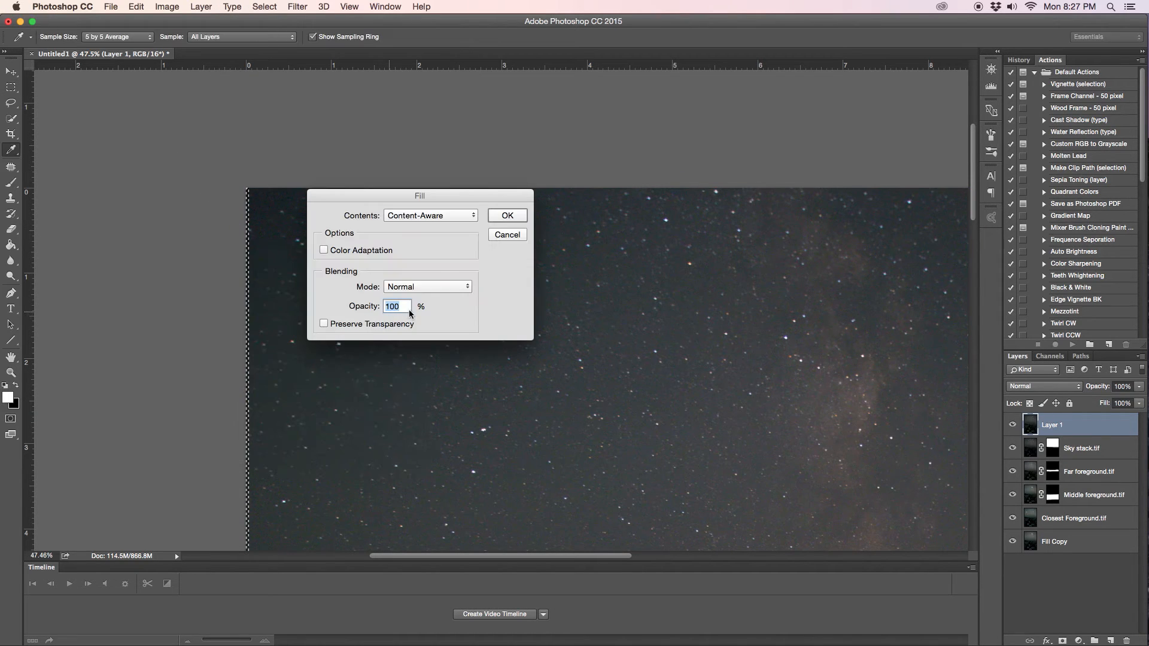
pyautogui.click(507, 215)
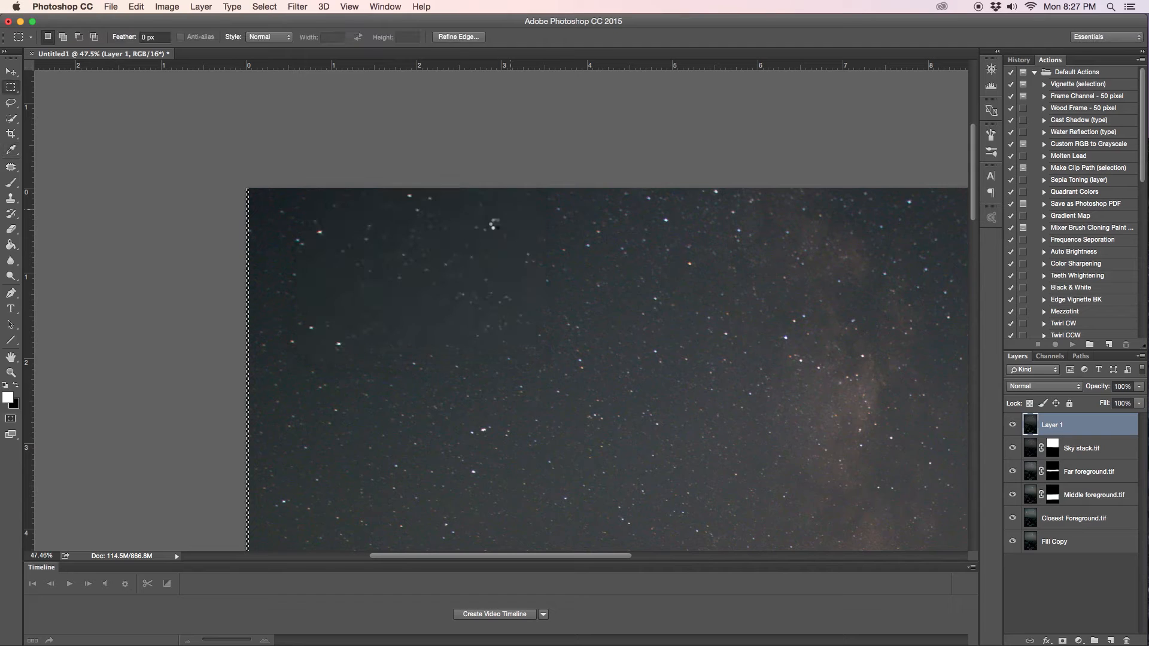
pyautogui.click(11, 103)
pyautogui.press('super+d')
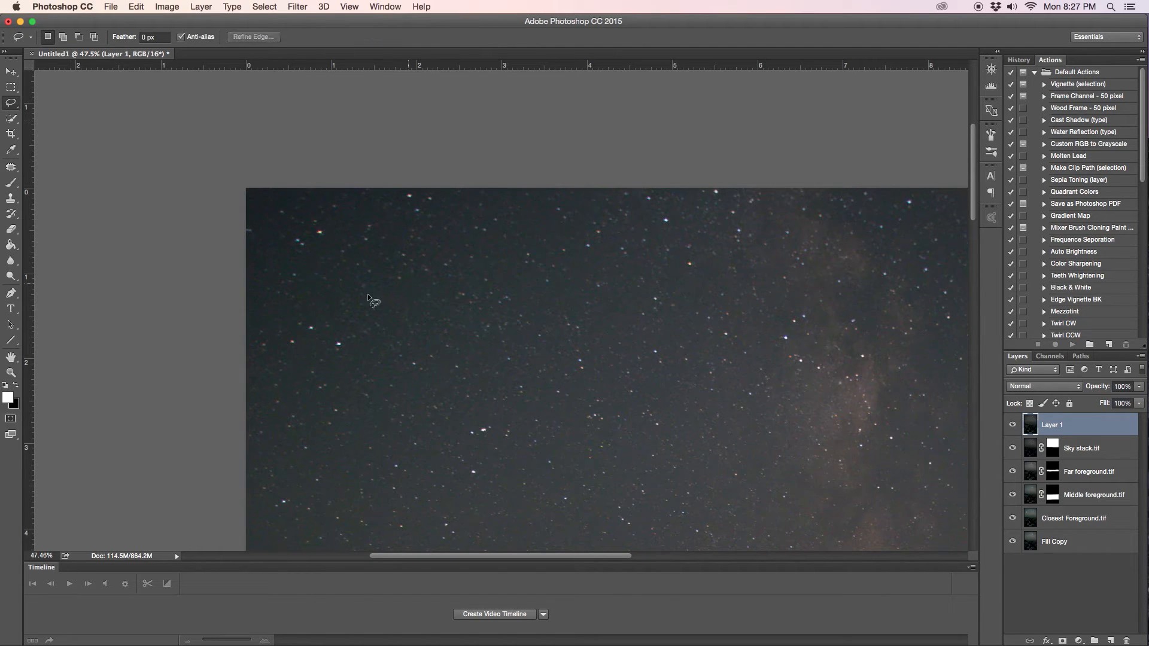
# Ready the Clone Stamp tool and duplicate Layer 1 as the new top layer.
pyautogui.click(10, 373)
pyautogui.moveTo(426, 369); pyautogui.dragTo(497, 367)
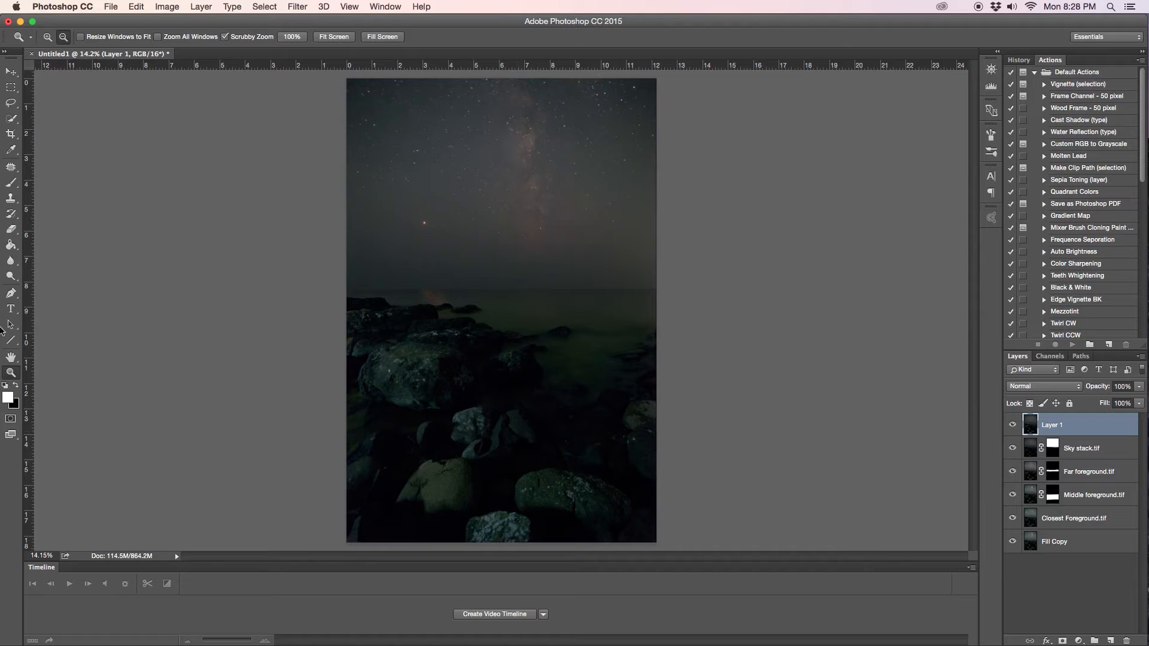
pyautogui.moveTo(435, 287); pyautogui.dragTo(470, 298)
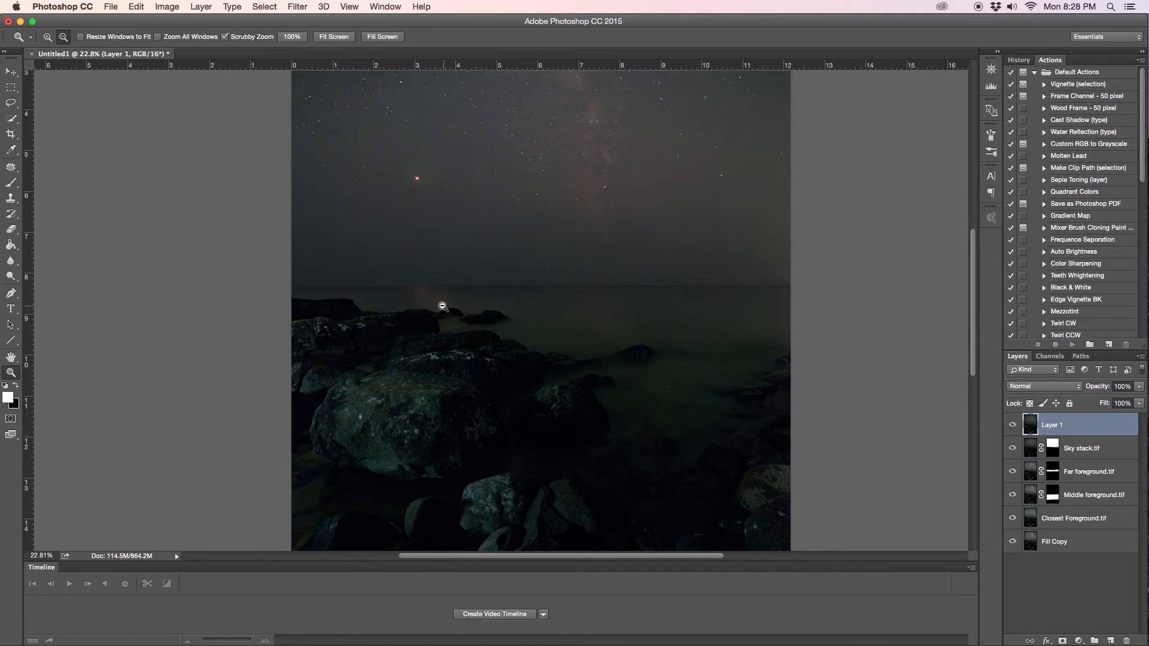
pyautogui.click(12, 201)
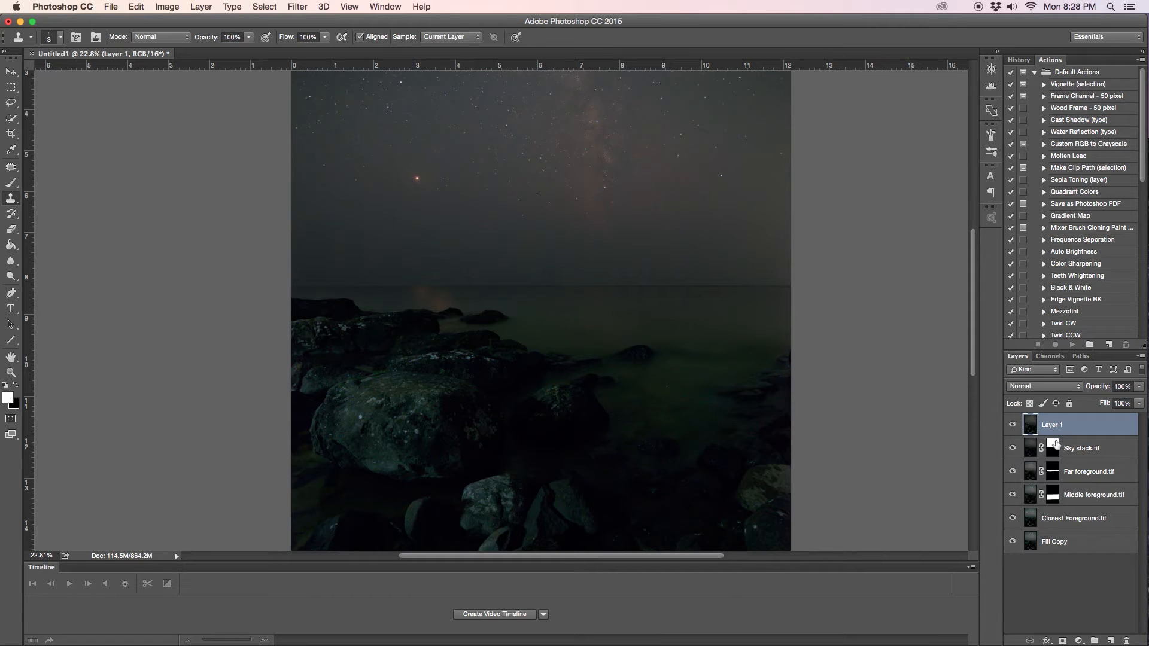
pyautogui.moveTo(1068, 424); pyautogui.dragTo(1109, 640)
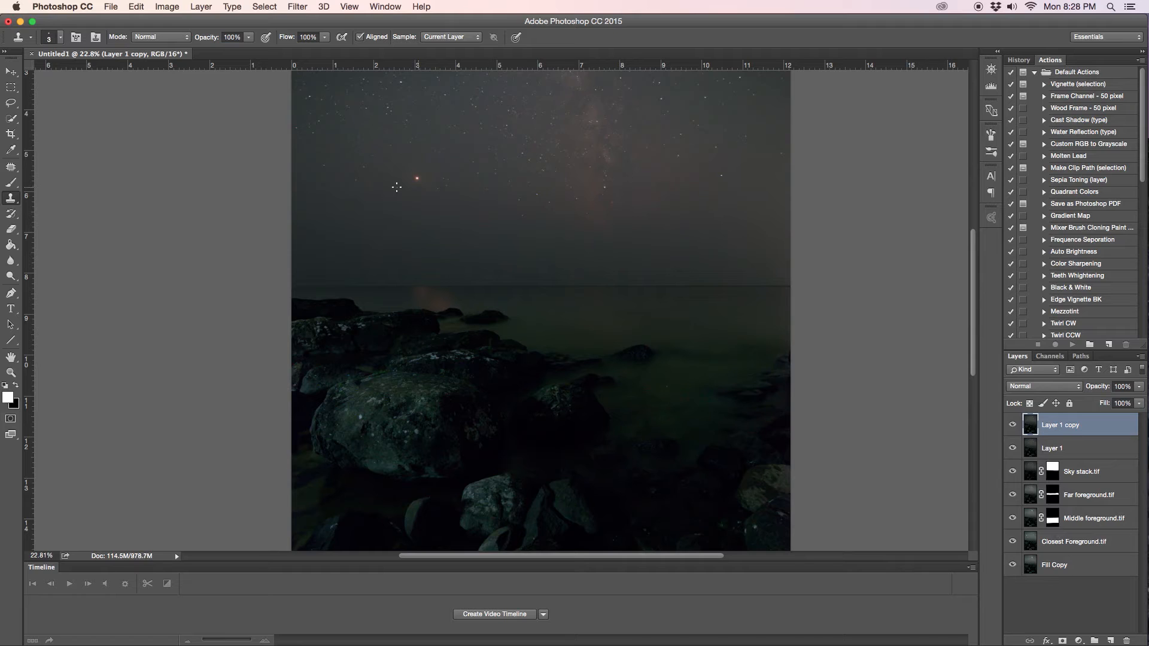
# Clone clean horizon and water over the left part of the reddish reflection on Layer 1 copy.
pyautogui.moveTo(446, 282); pyautogui.dragTo(451, 282)
pyautogui.moveTo(400, 299); pyautogui.dragTo(396, 292)
pyautogui.keyDown('alt'); pyautogui.click(421, 288); pyautogui.keyUp('alt')
pyautogui.click(435, 287)
pyautogui.keyDown('alt'); pyautogui.click(394, 290); pyautogui.keyUp('alt')
pyautogui.keyDown('alt'); pyautogui.click(396, 288); pyautogui.keyUp('alt')
pyautogui.click(417, 289)
pyautogui.moveTo(400, 301); pyautogui.dragTo(399, 300)
# Clone the bright red star slightly to its right, above the reflection on the water, and undo the last stray stamp.
pyautogui.moveTo(427, 201); pyautogui.dragTo(422, 201)
pyautogui.click(417, 178)
pyautogui.press('super+z')
# Lasso the original red star beside its cloned copy, fill it with Content-Aware at 100% opacity, and deselect.
pyautogui.click(12, 103)
pyautogui.click(13, 105)
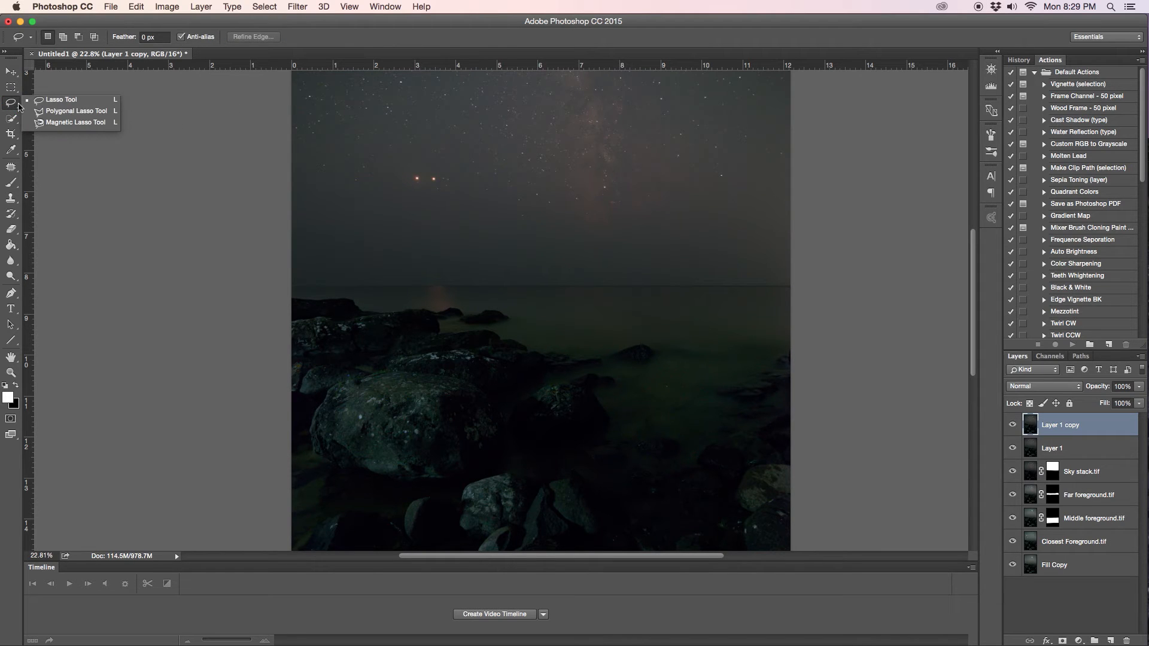
pyautogui.click(414, 181)
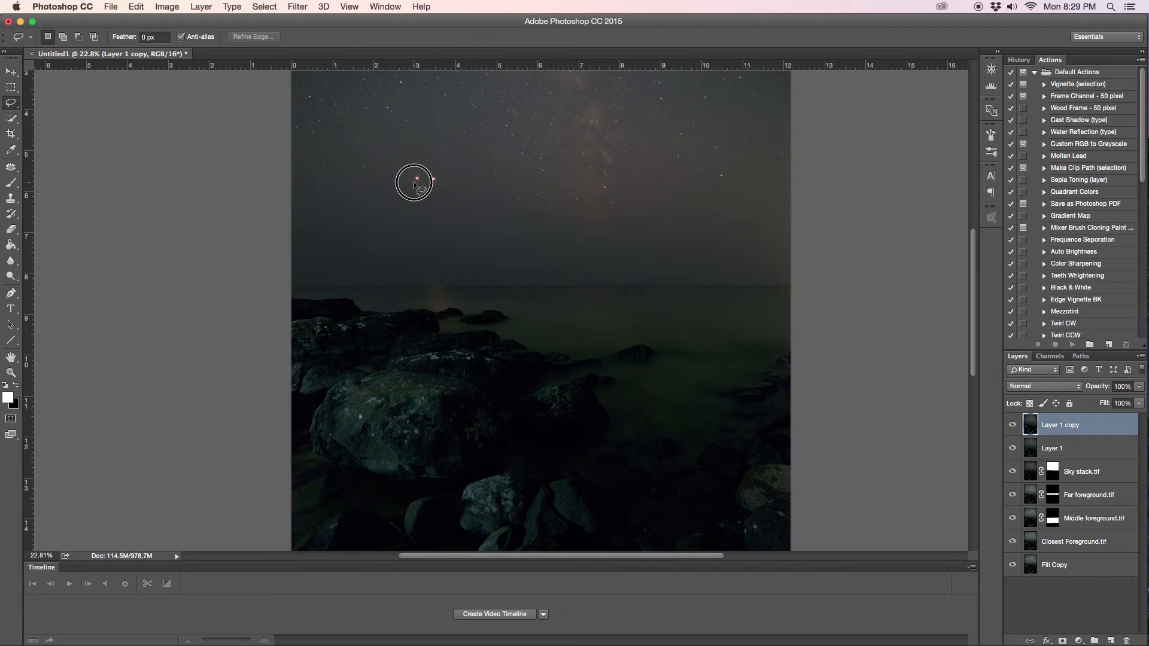
pyautogui.moveTo(418, 178); pyautogui.dragTo(417, 179)
pyautogui.rightClick(415, 178)
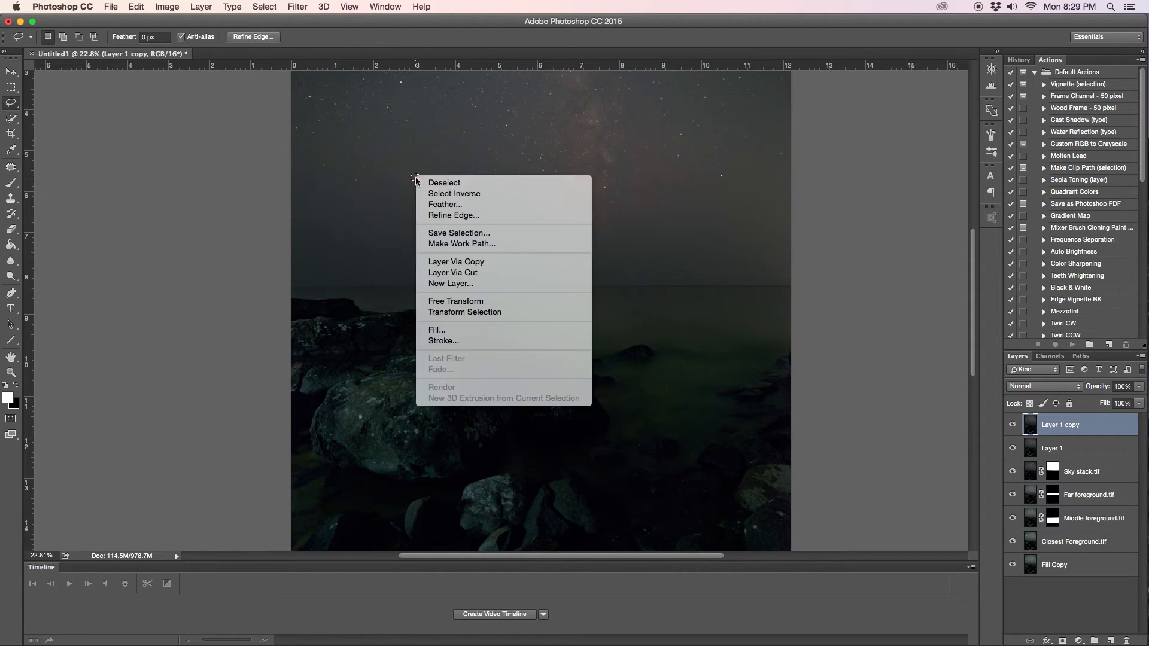
pyautogui.click(446, 330)
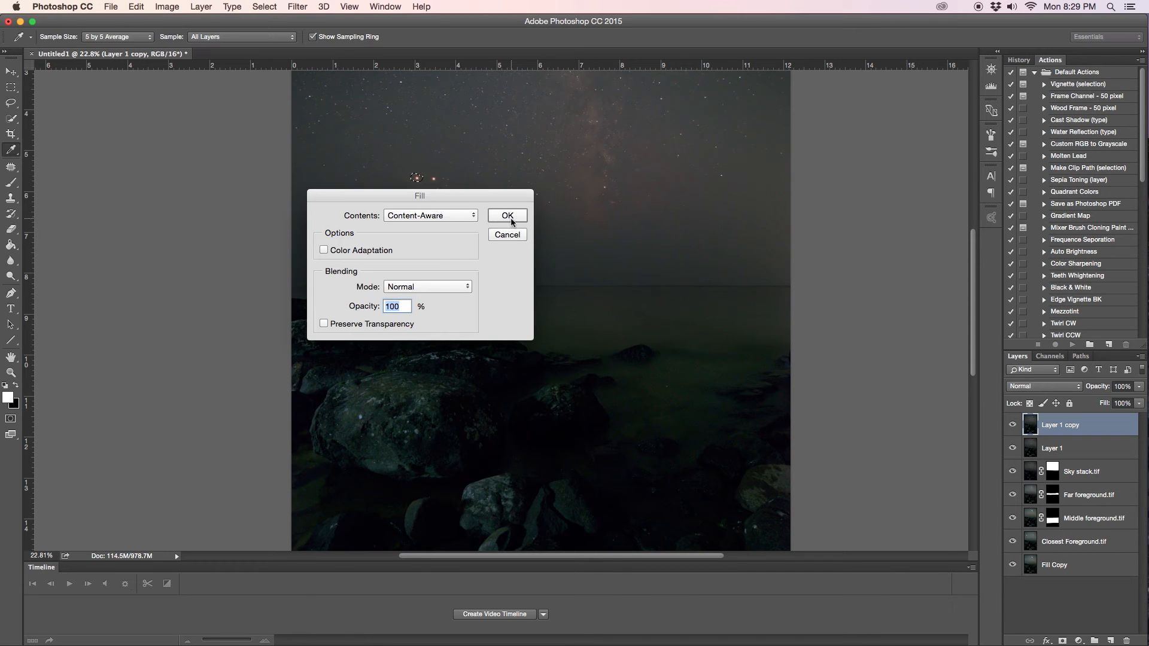
pyautogui.click(508, 216)
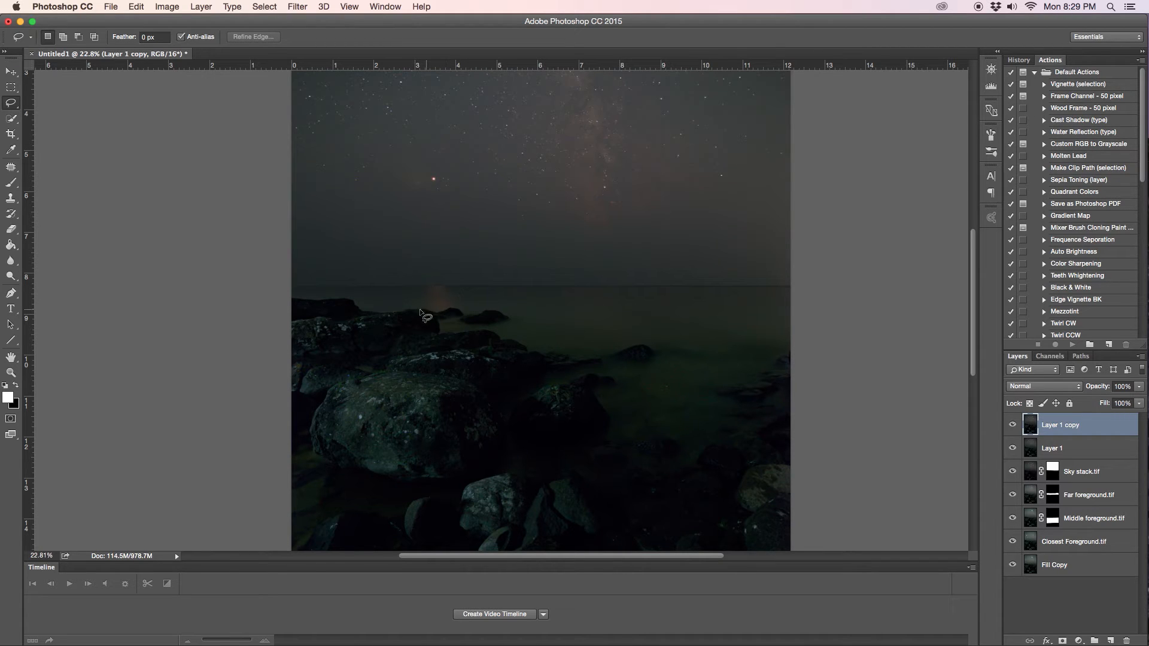
pyautogui.click(10, 373)
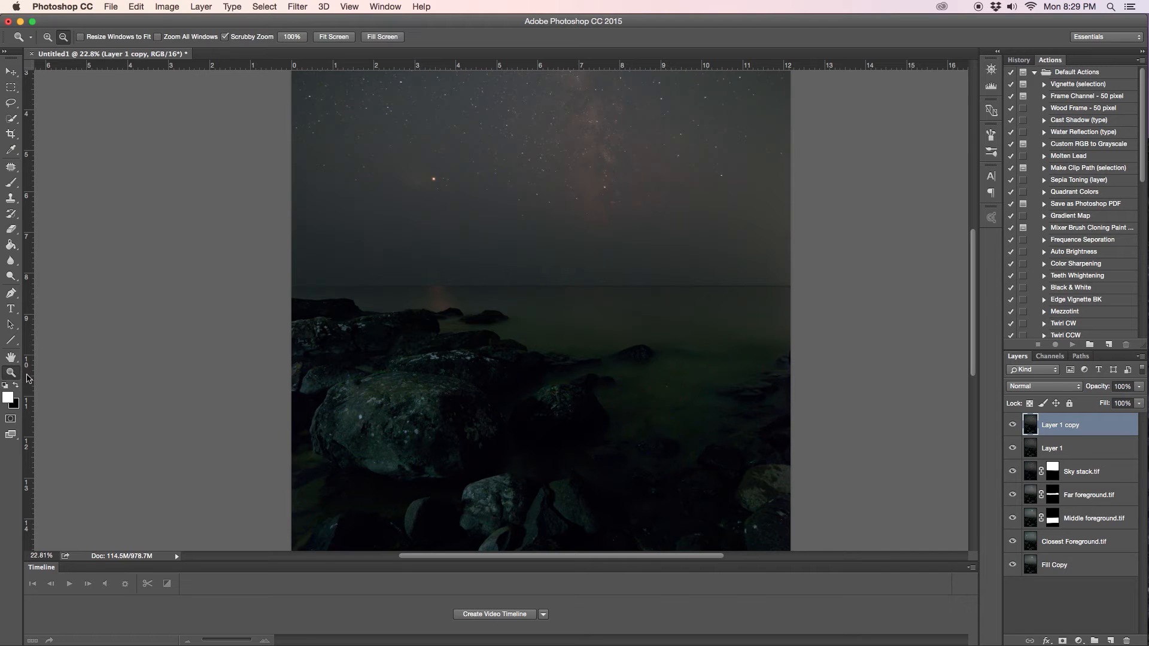
pyautogui.moveTo(452, 288); pyautogui.dragTo(494, 296)
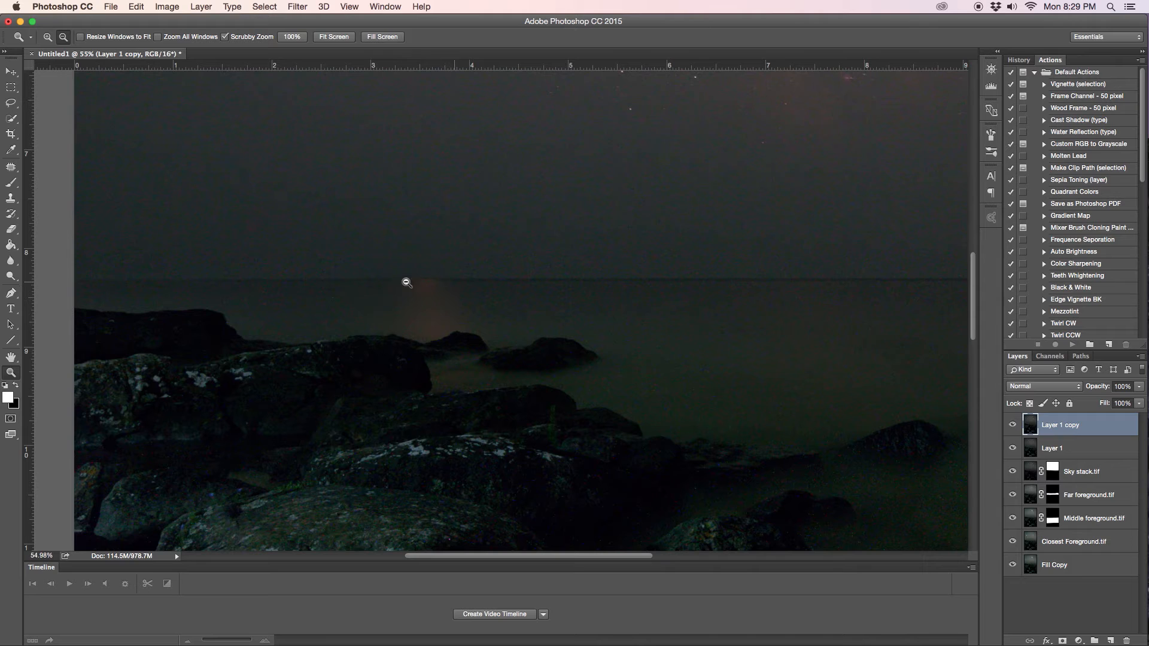
pyautogui.moveTo(467, 307); pyautogui.dragTo(388, 302)
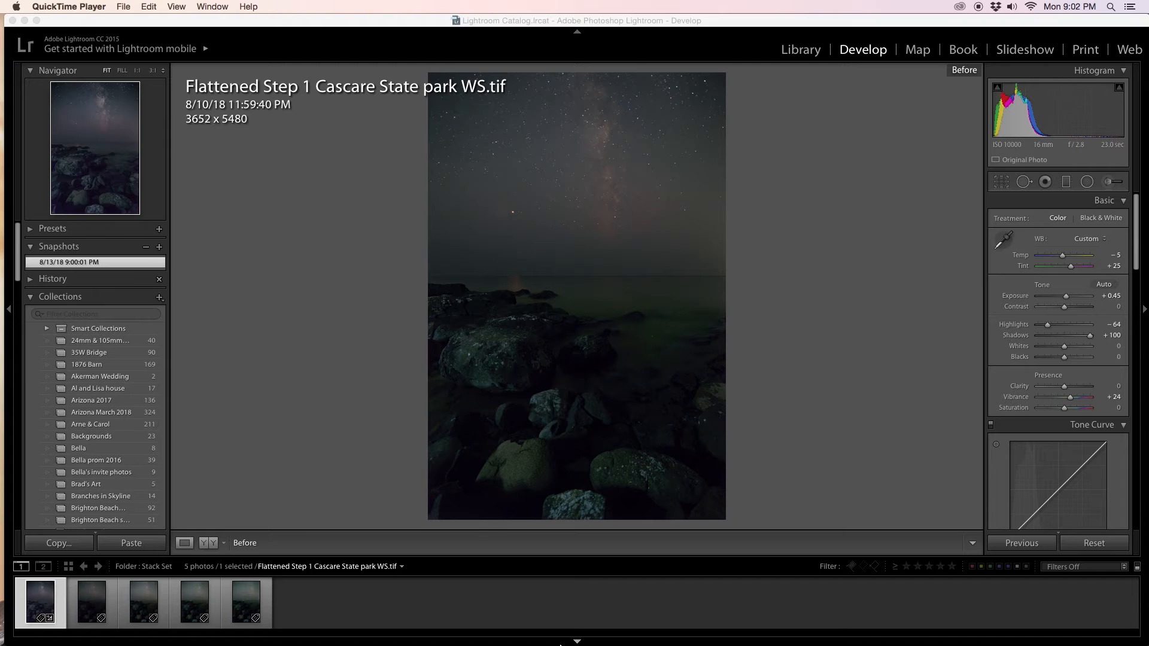
# Switch to Lightroom, compare before and after views of Flattened Step 1 Cascare State park WS.tif, and examine the dark rocks up close.
pyautogui.click(302, 259)
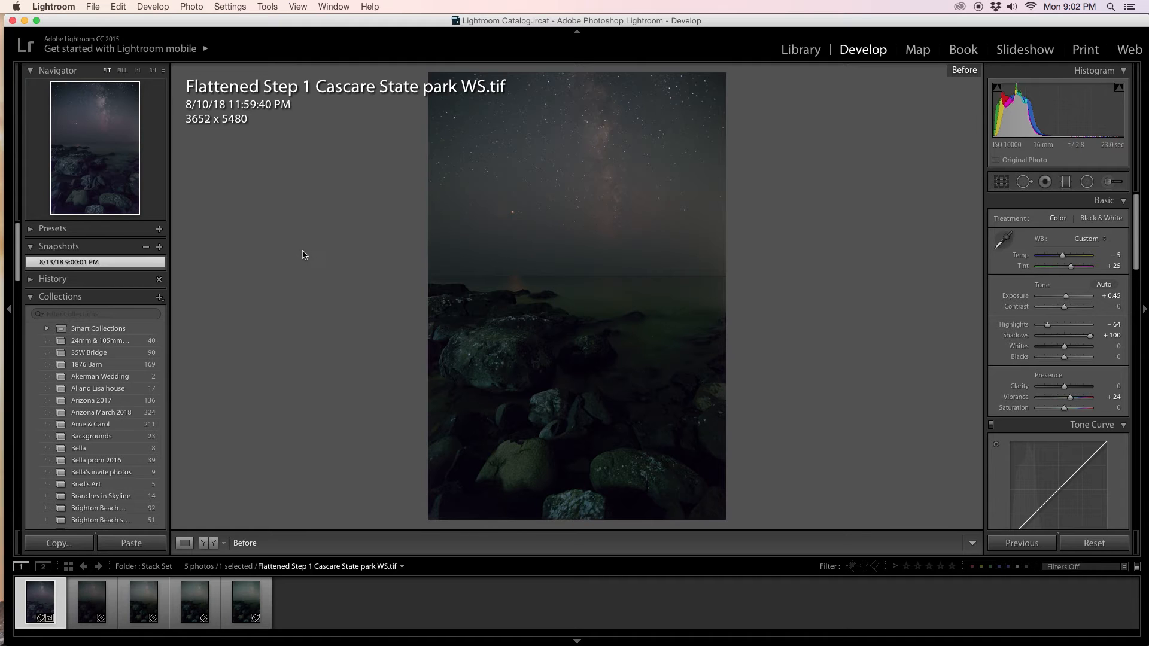
pyautogui.press('\\')
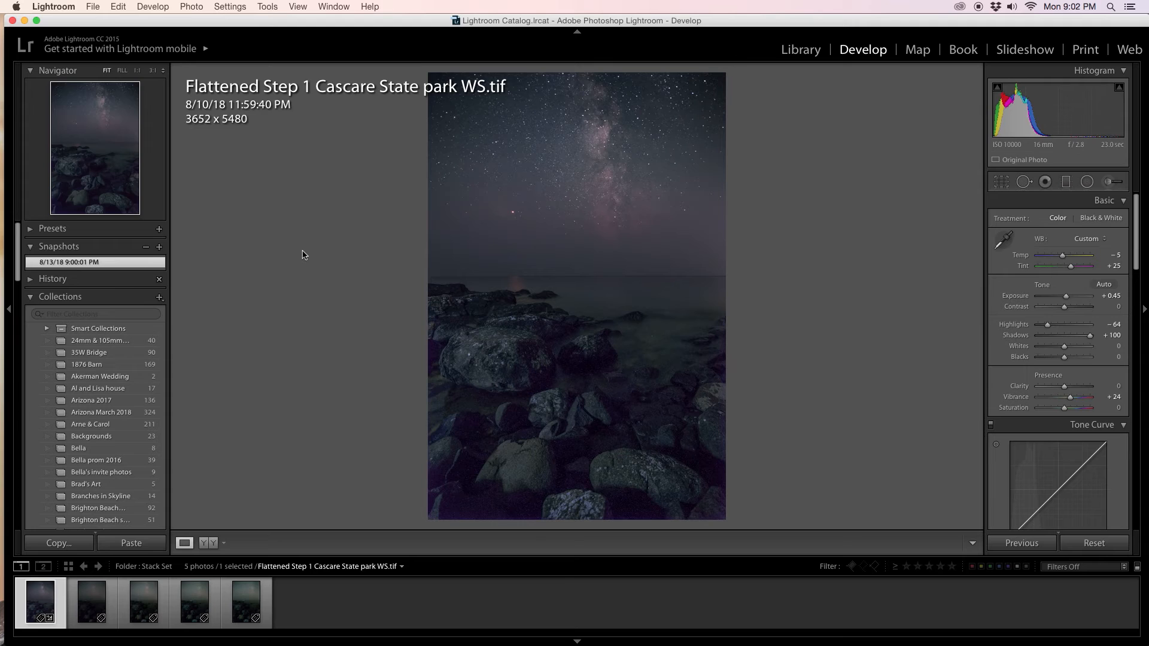
pyautogui.press('\\')
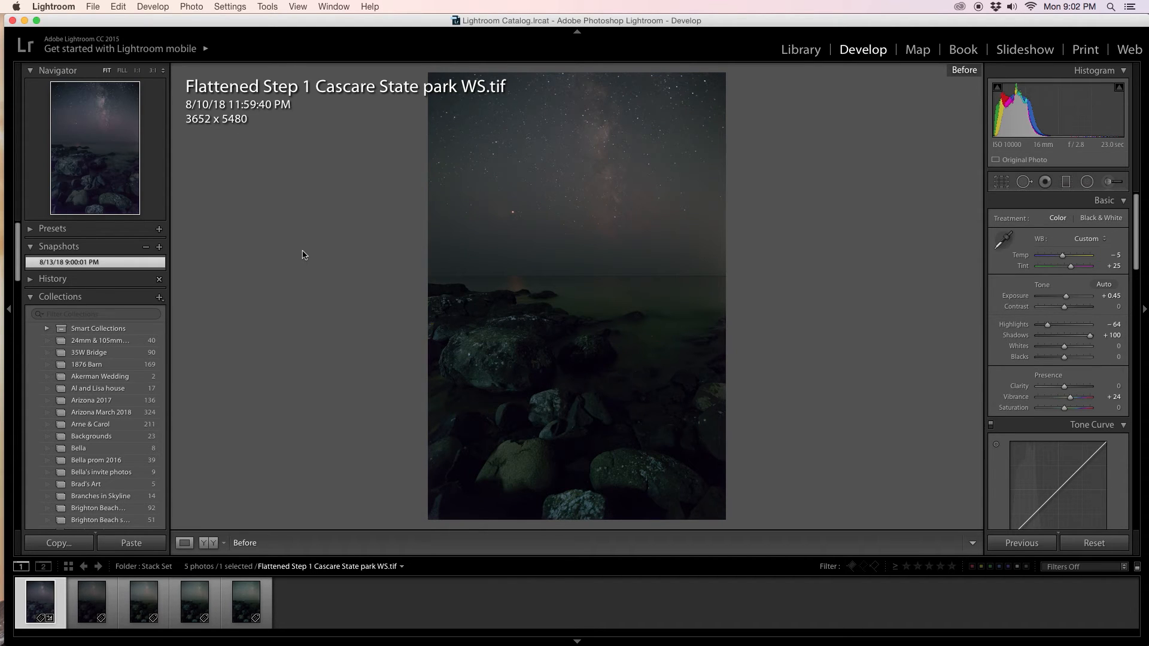
pyautogui.press('\\')
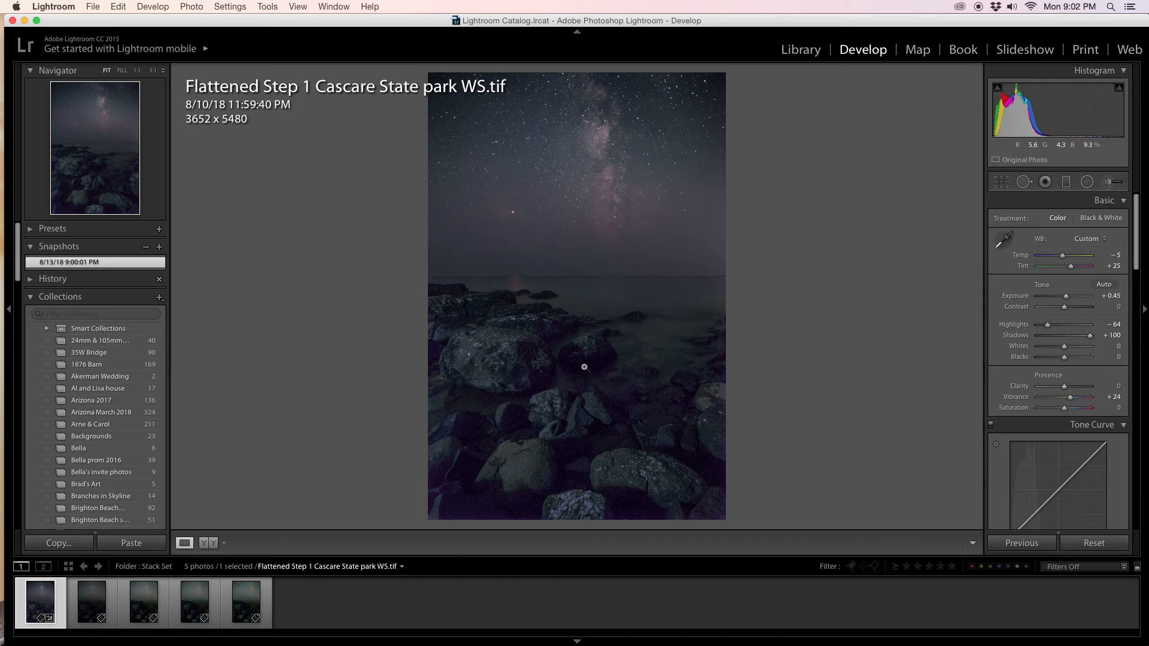
pyautogui.click(573, 406)
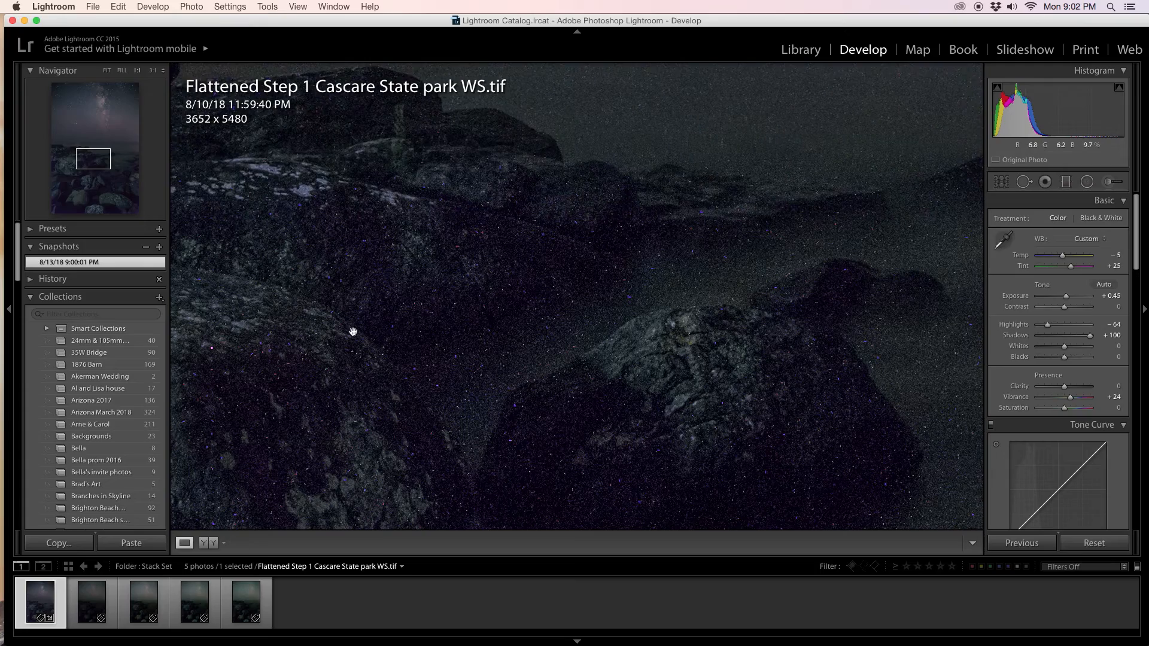
pyautogui.moveTo(539, 318); pyautogui.dragTo(499, 361)
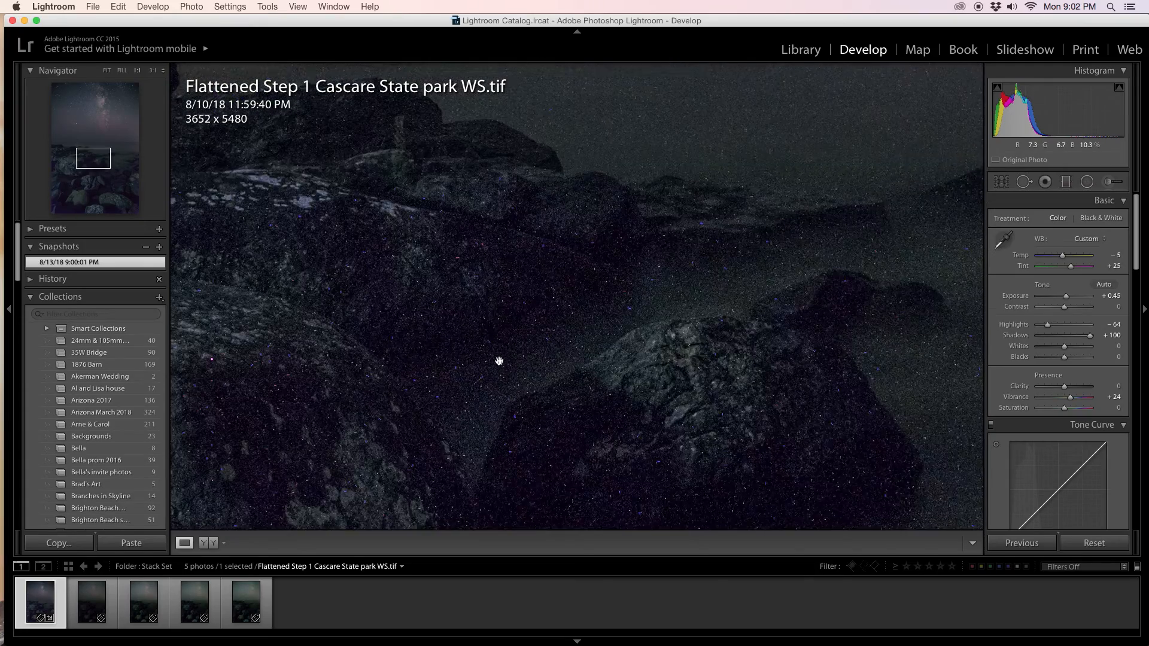
pyautogui.click(545, 378)
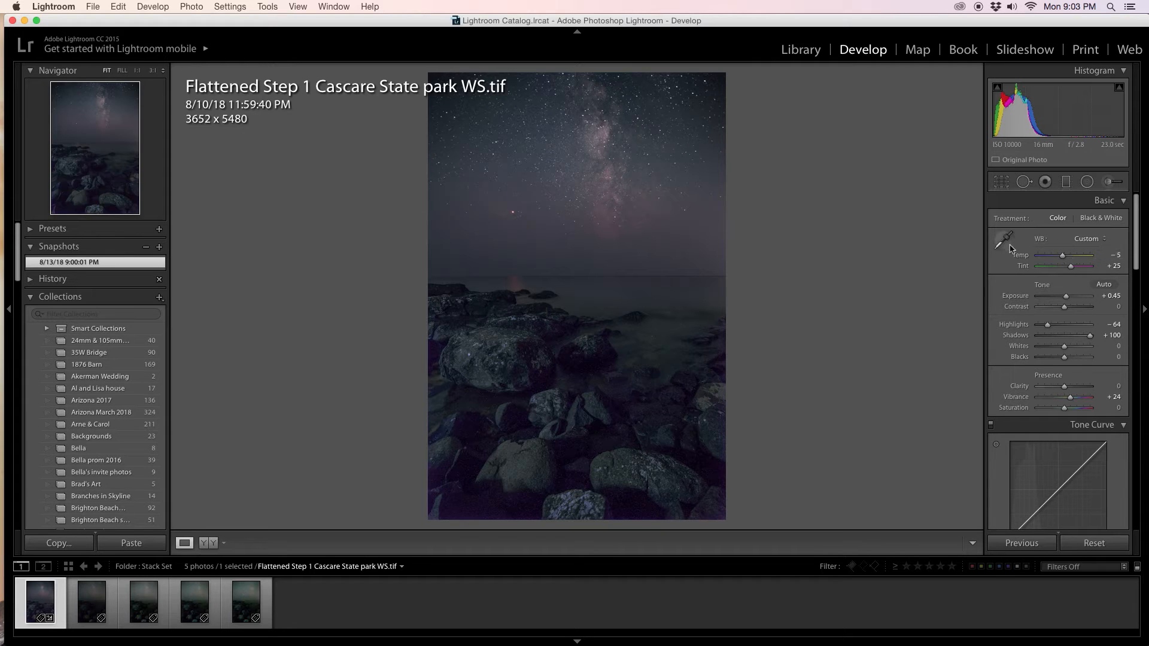
pyautogui.press('\\')
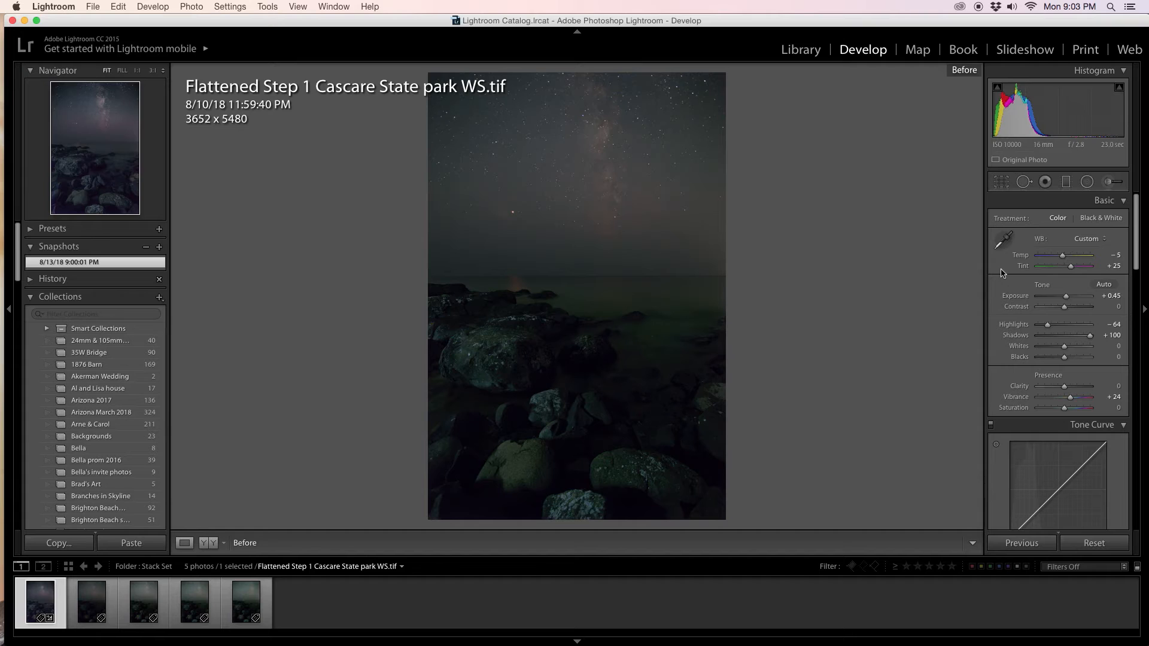
pyautogui.press('\\')
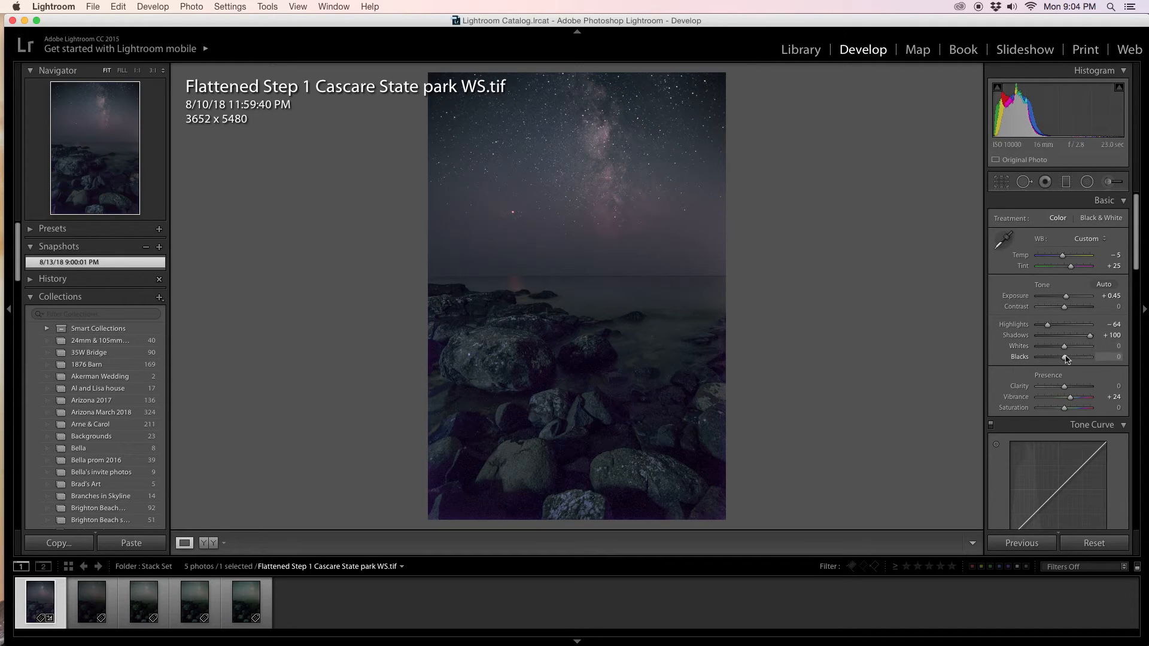
# Adjust the HSL saturation with the targeted adjustment tool on the greenish water, setting Green to −61 and Aqua to −76.
pyautogui.scroll(-1, 1016, 374)
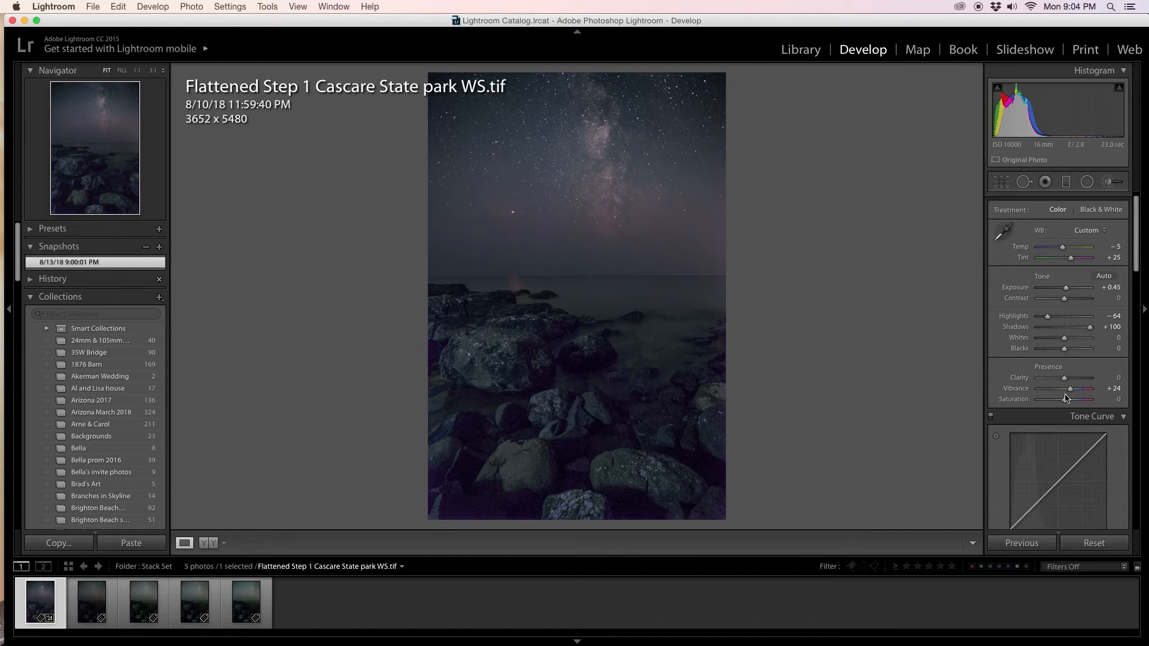
pyautogui.scroll(-1, 1066, 398)
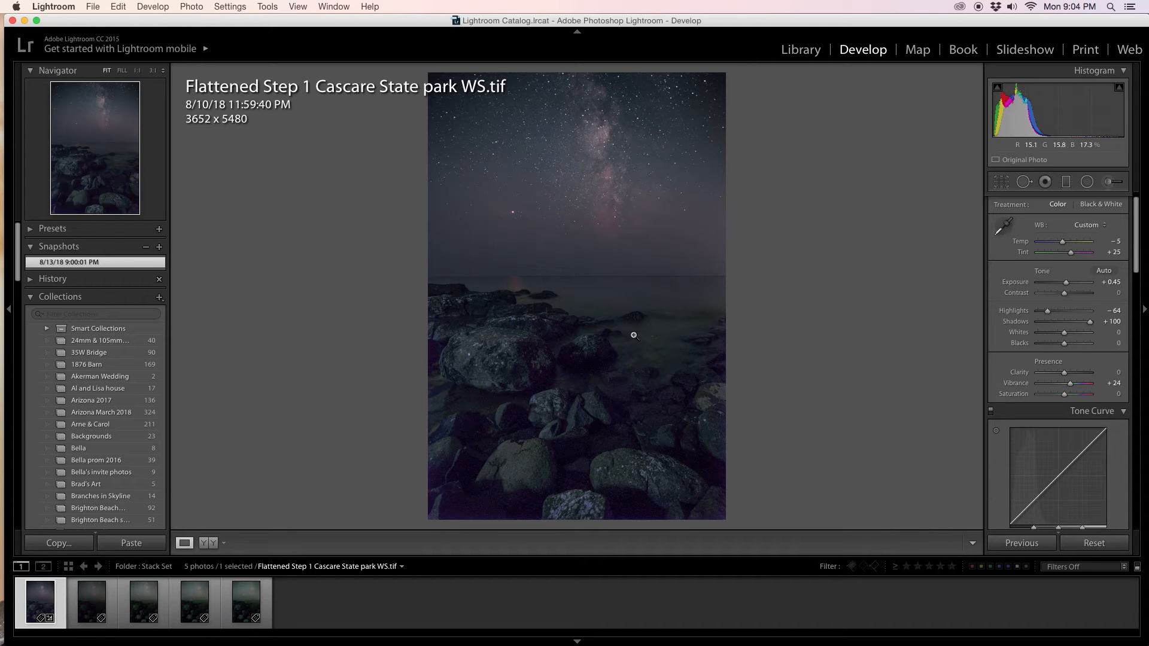
pyautogui.scroll(-3, 1039, 366)
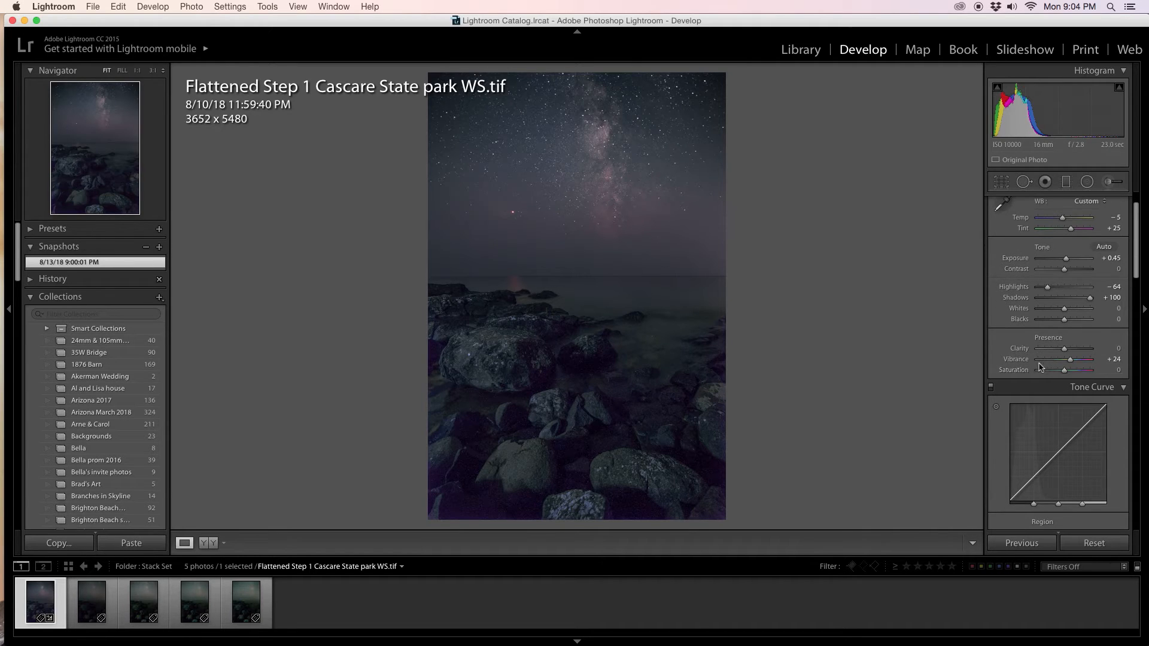
pyautogui.scroll(-10, 1039, 366)
pyautogui.scroll(-10, 1021, 373)
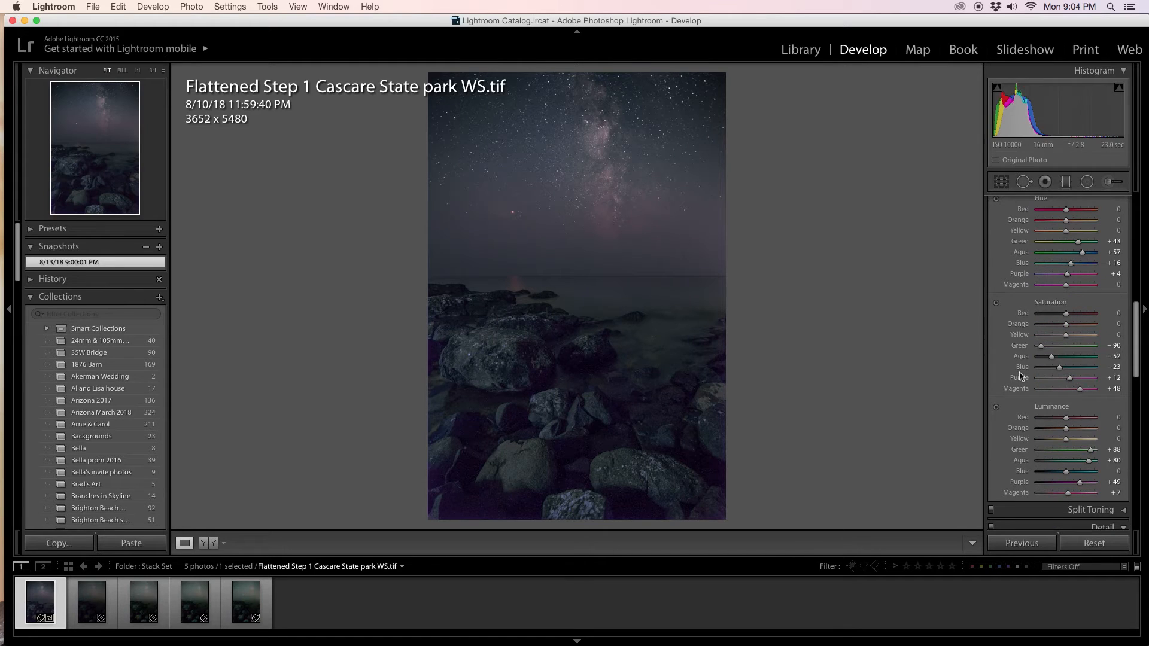
pyautogui.scroll(1, 994, 241)
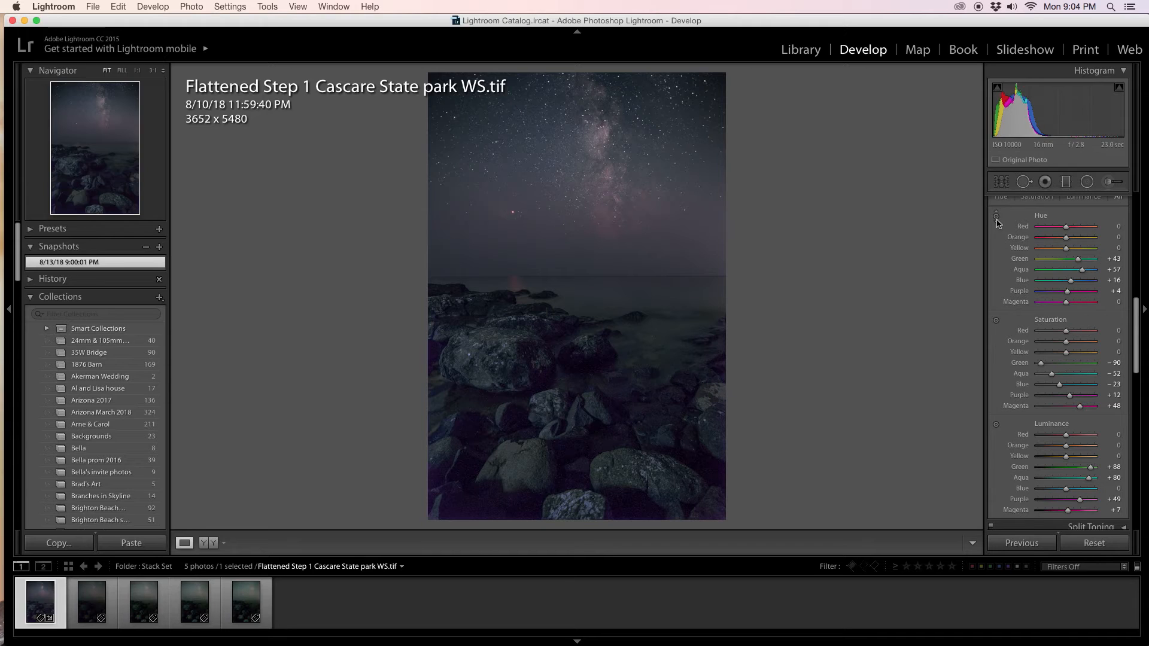
pyautogui.click(997, 217)
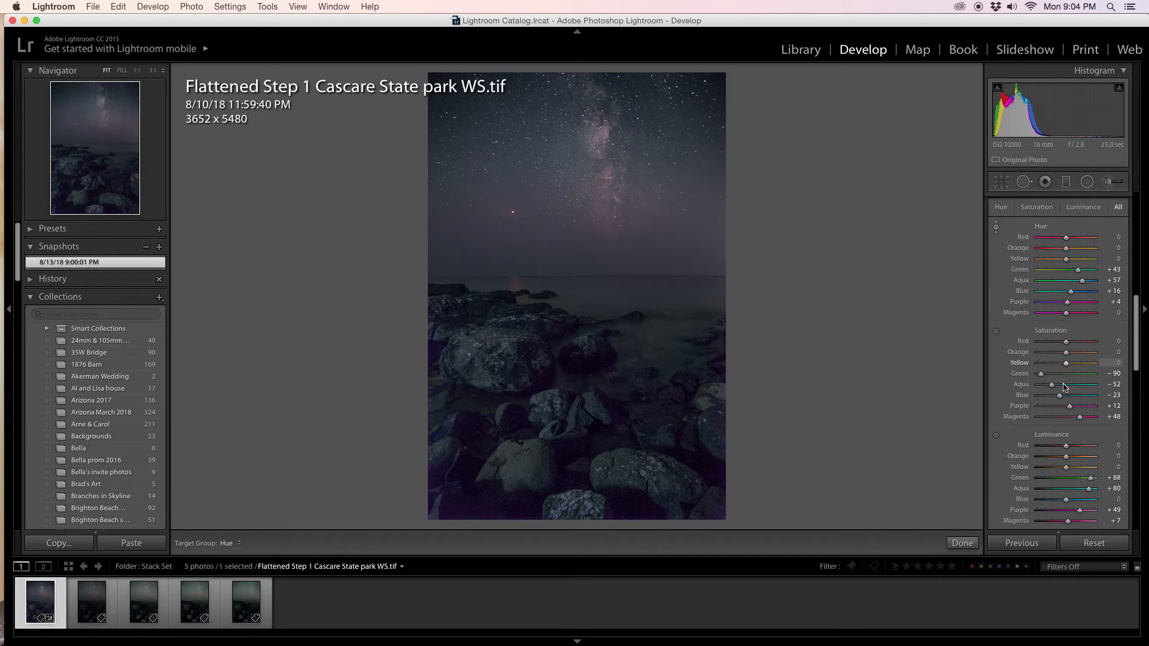
pyautogui.click(996, 332)
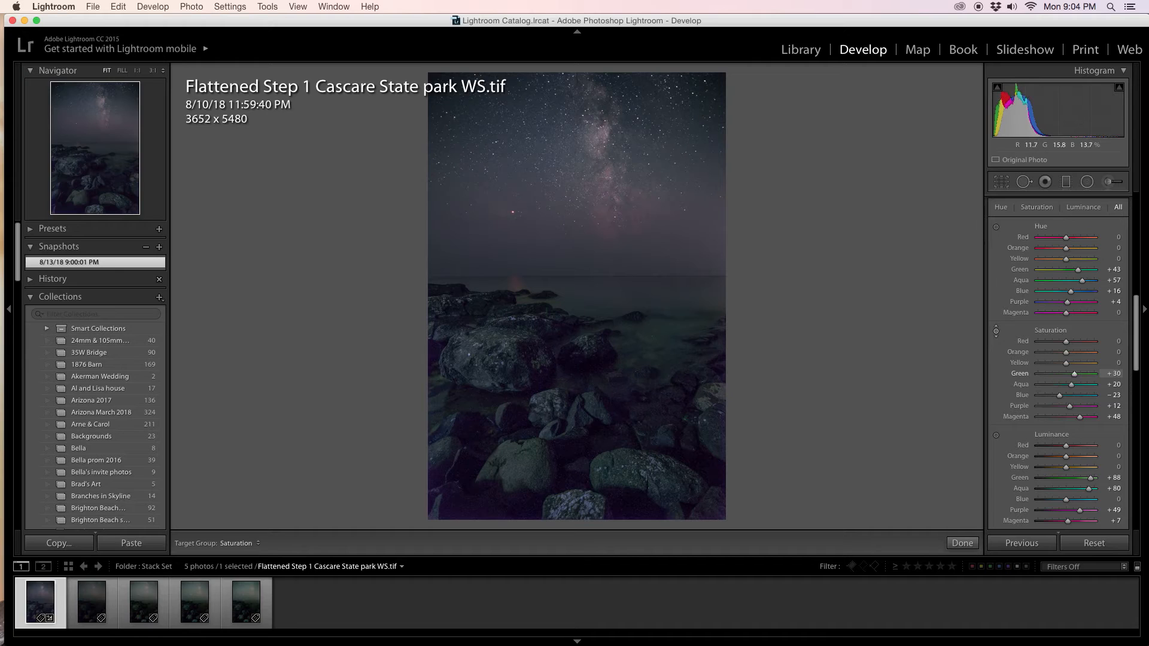
pyautogui.moveTo(652, 335); pyautogui.dragTo(652, 299)
pyautogui.moveTo(653, 323); pyautogui.dragTo(652, 419)
pyautogui.moveTo(652, 399); pyautogui.dragTo(652, 395)
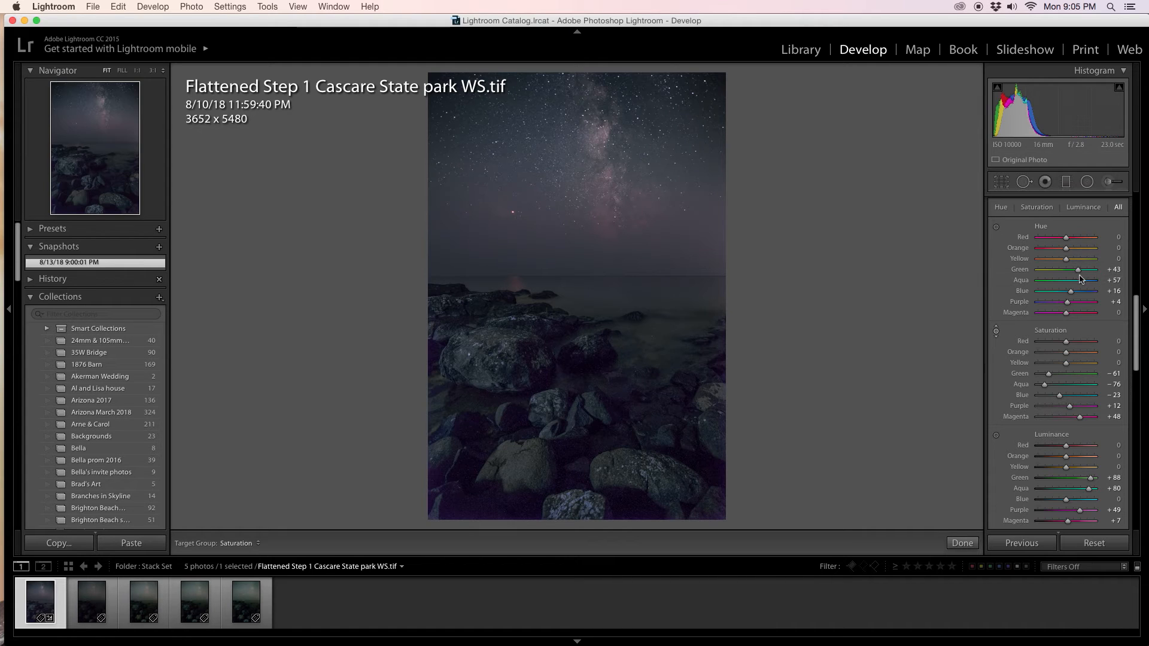
# Review the photo's HSL, noise reduction, lens correction and tone curve settings in the Develop module.
pyautogui.scroll(-3, 1044, 396)
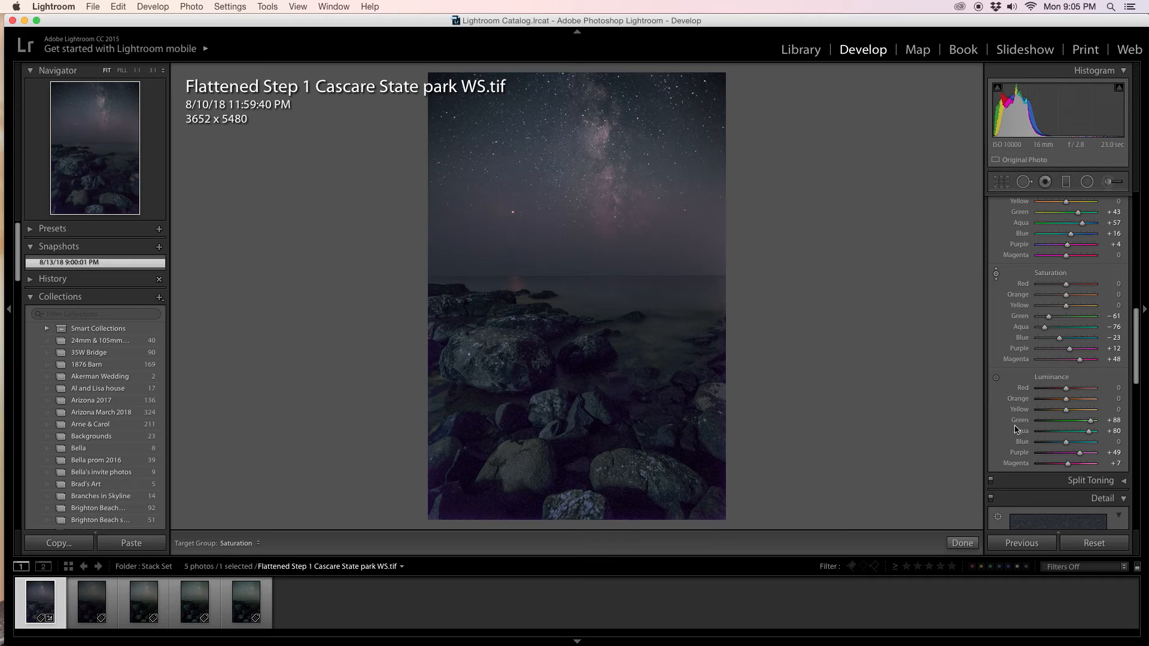
pyautogui.scroll(-5, 1026, 430)
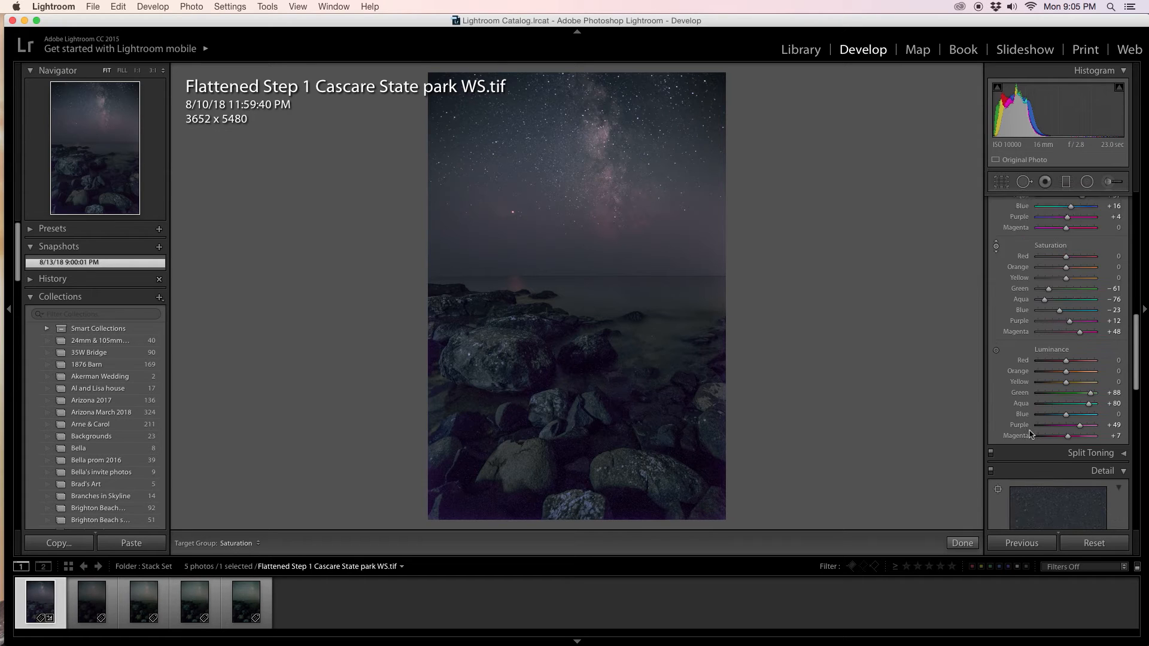
pyautogui.scroll(-4, 1029, 432)
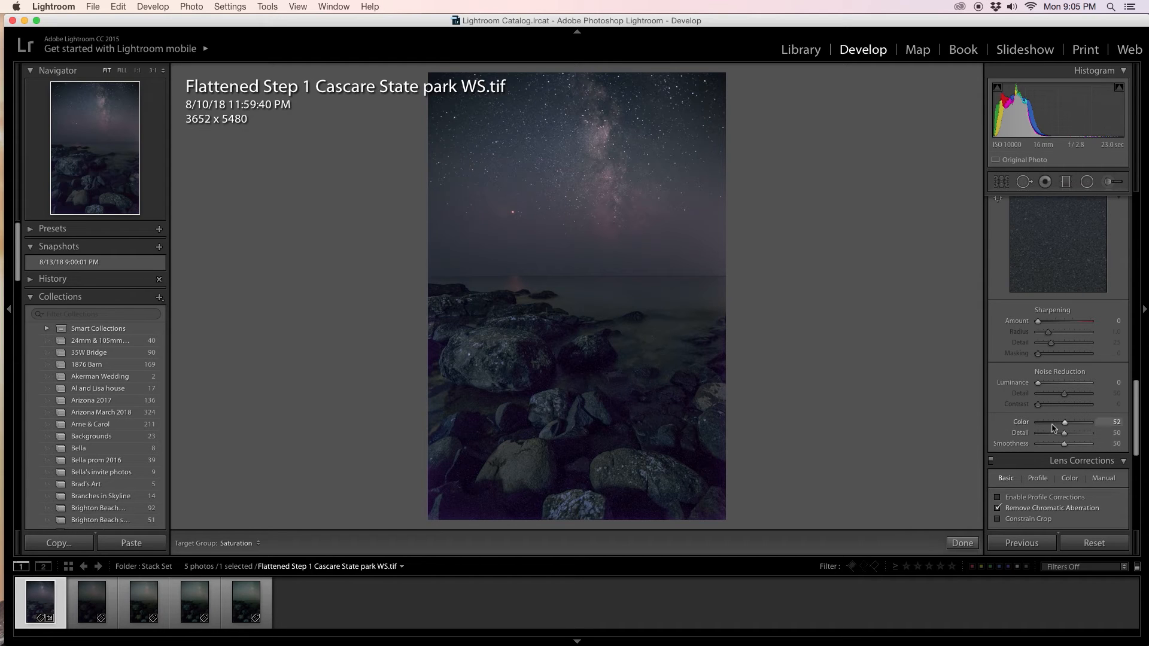
pyautogui.scroll(1, 1048, 433)
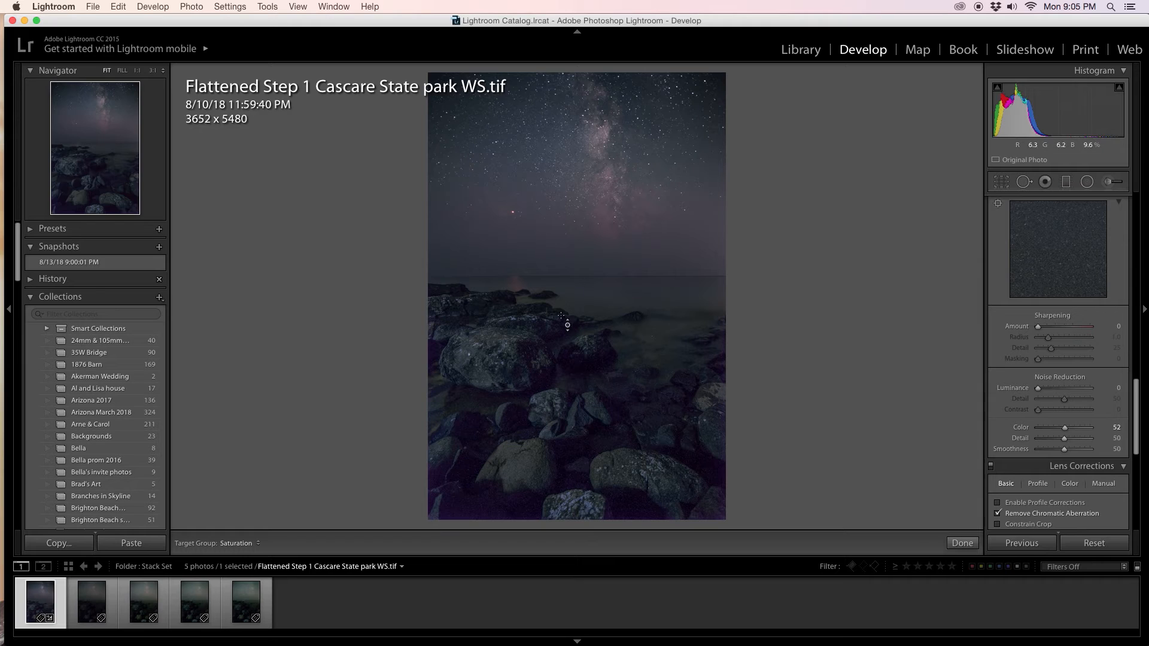
pyautogui.scroll(-10, 1071, 440)
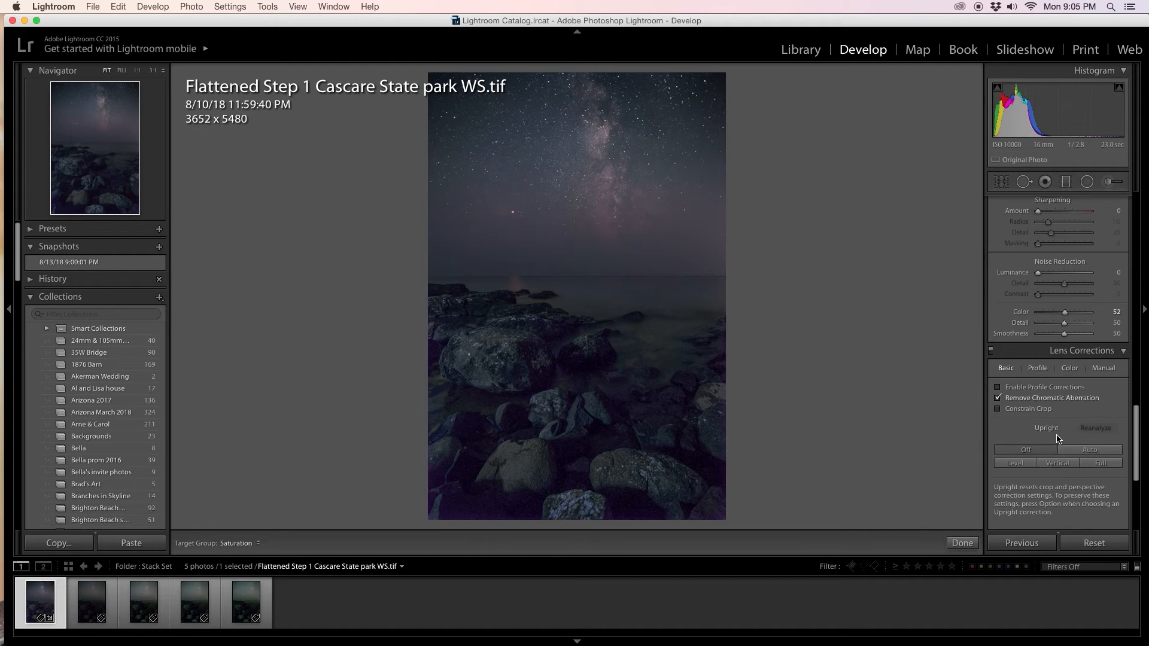
pyautogui.scroll(8, 1056, 440)
pyautogui.scroll(5, 1048, 394)
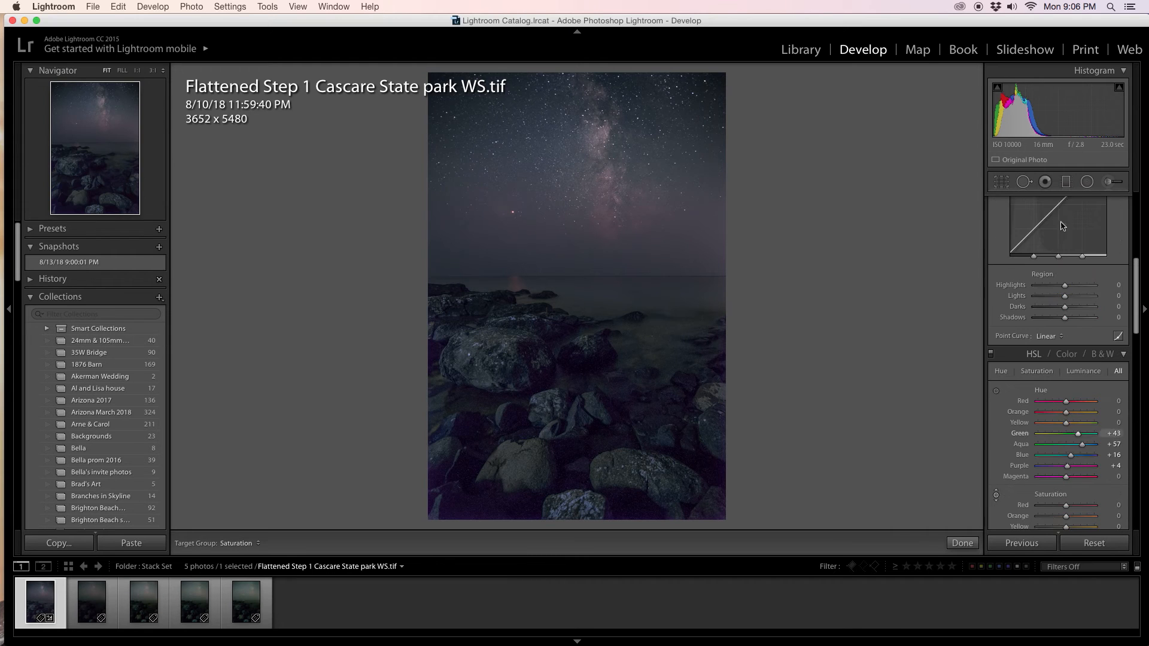
# Turn off Auto Mask for the adjustment brush and inspect the brush settings of the Milky Way and water pins.
pyautogui.click(1112, 184)
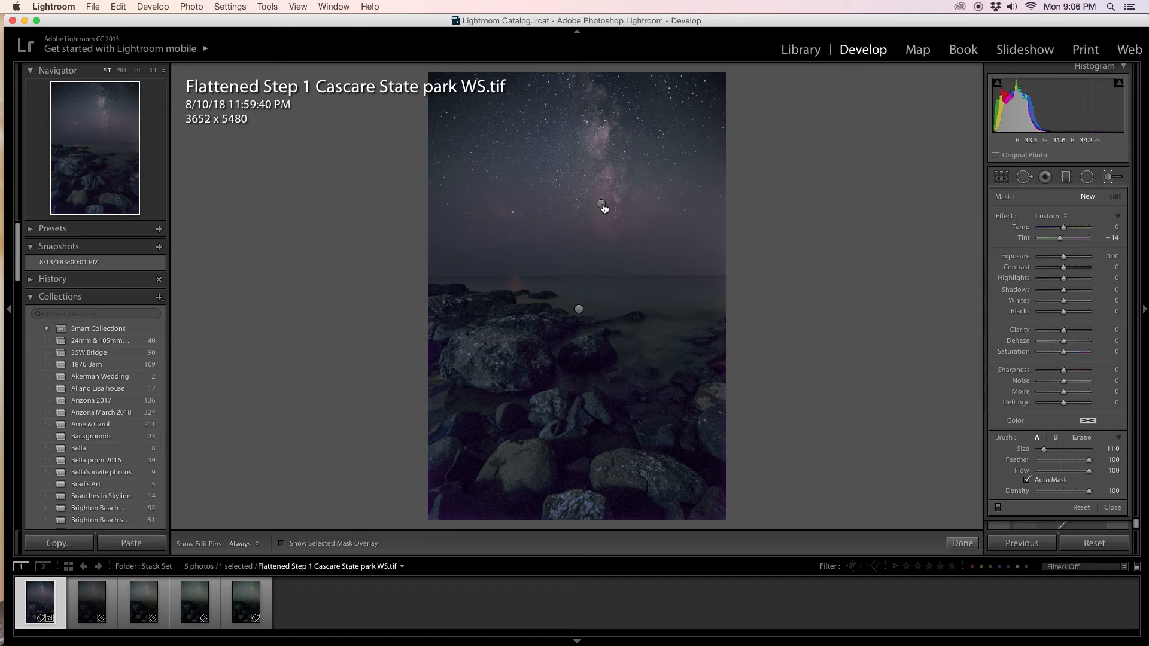
pyautogui.moveTo(600, 206)
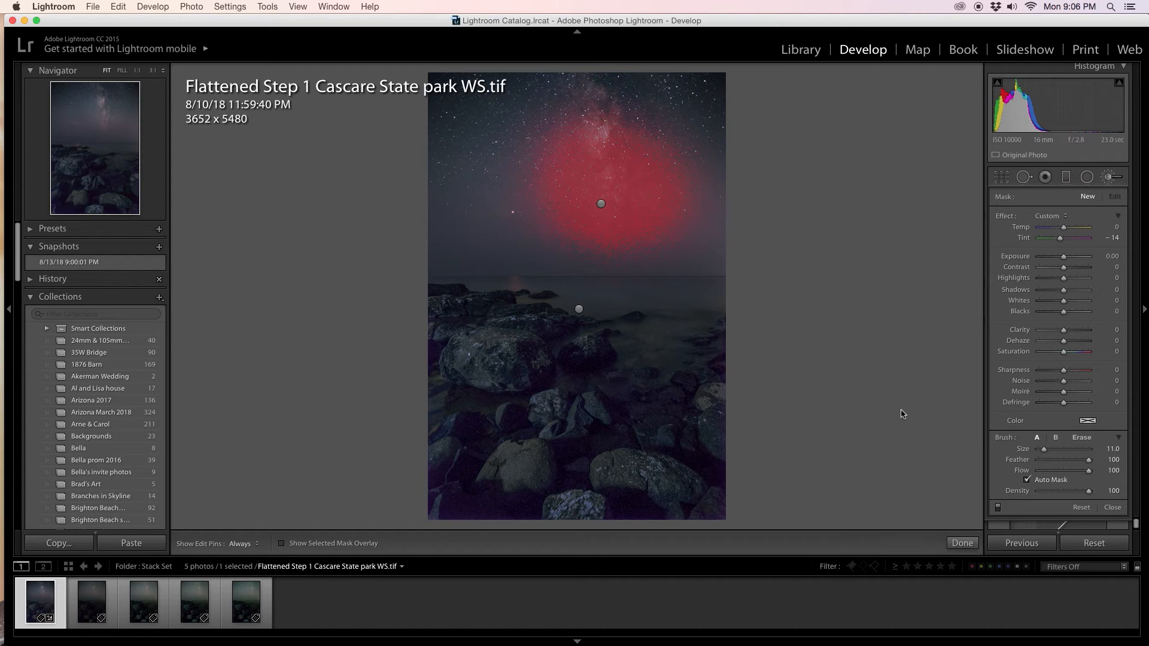
pyautogui.click(1025, 481)
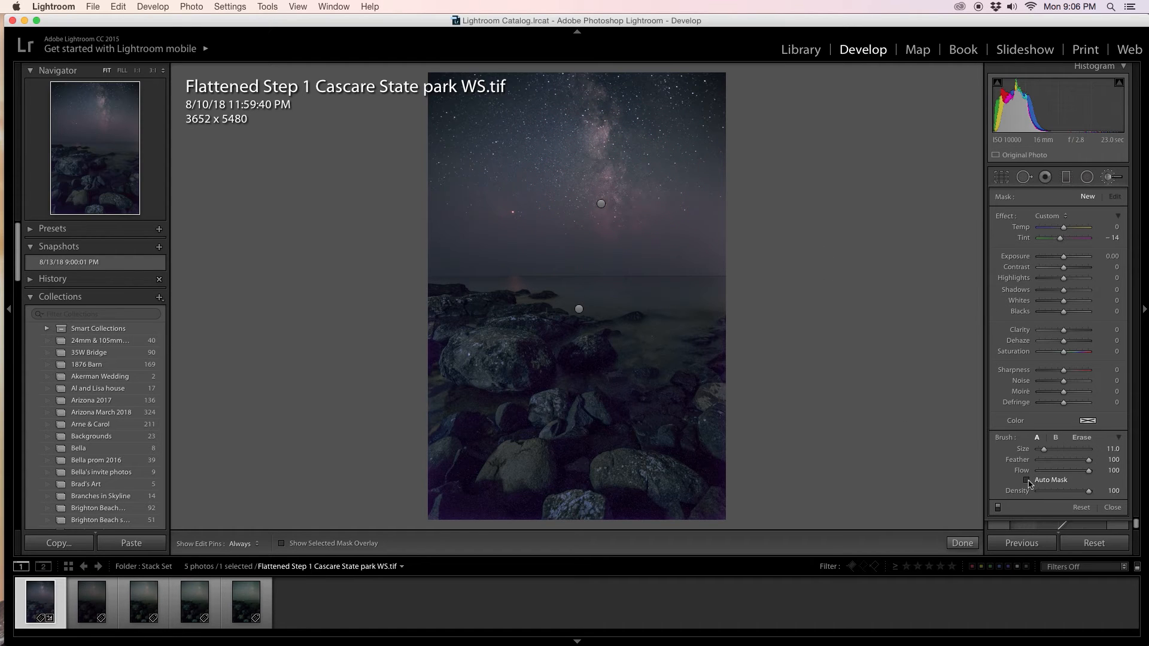
pyautogui.click(602, 205)
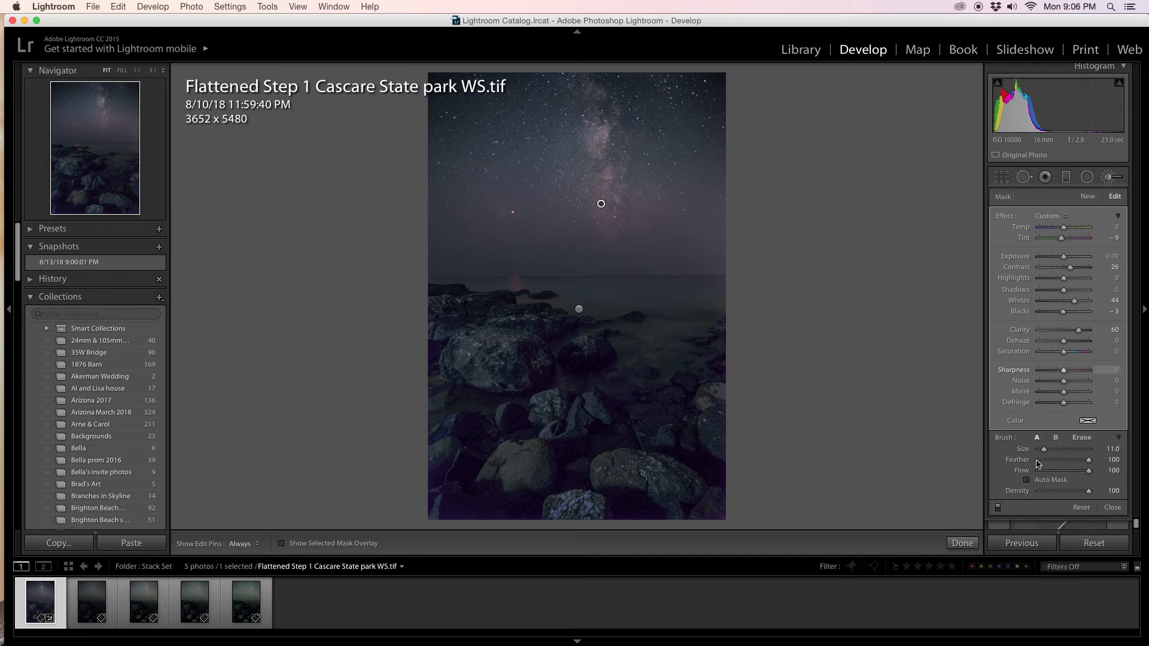
pyautogui.click(579, 309)
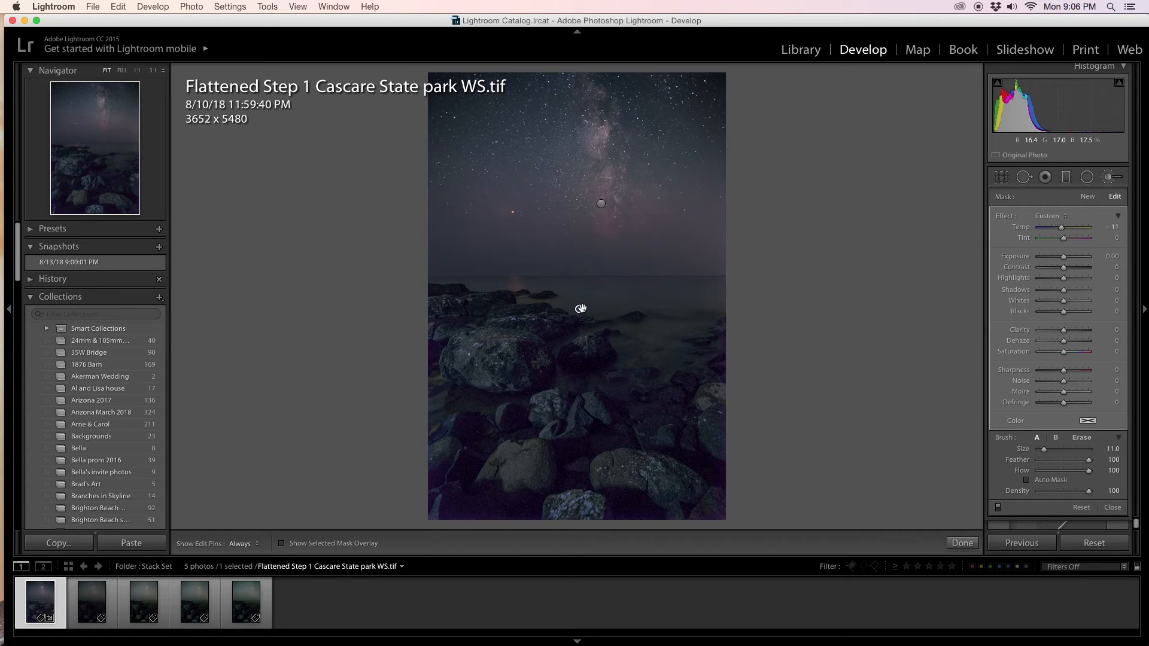
pyautogui.click(602, 204)
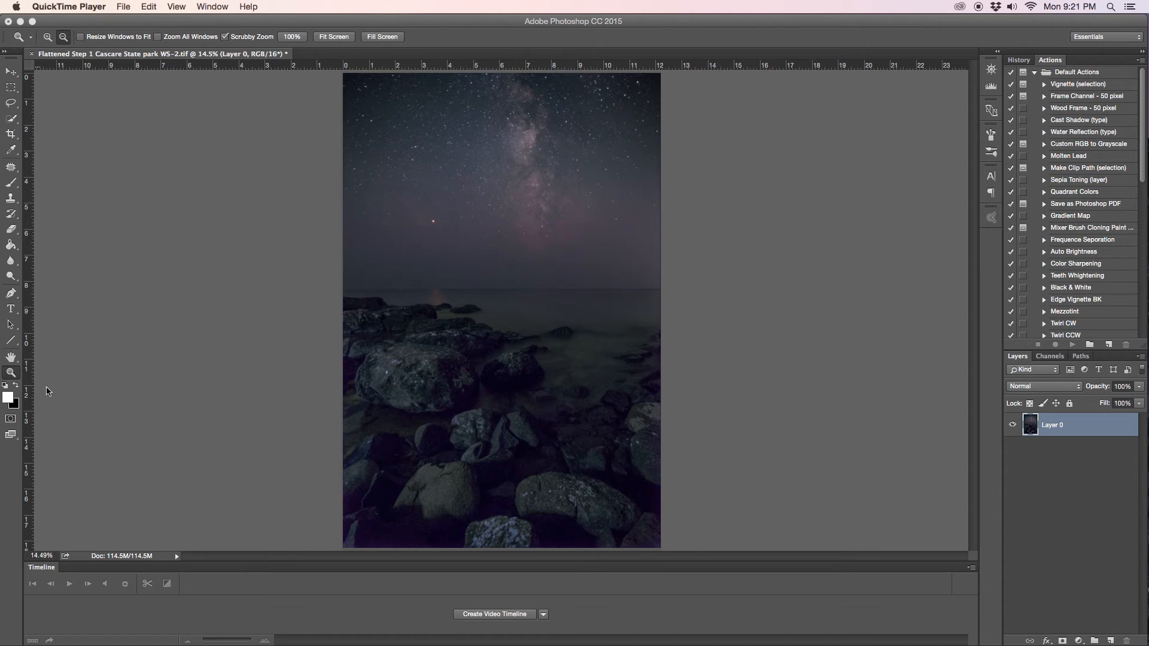
# Switch to Photoshop and duplicate Layer 0 of the night landscape.
pyautogui.click(541, 378)
pyautogui.moveTo(547, 383); pyautogui.dragTo(585, 395)
pyautogui.moveTo(528, 429); pyautogui.dragTo(566, 424)
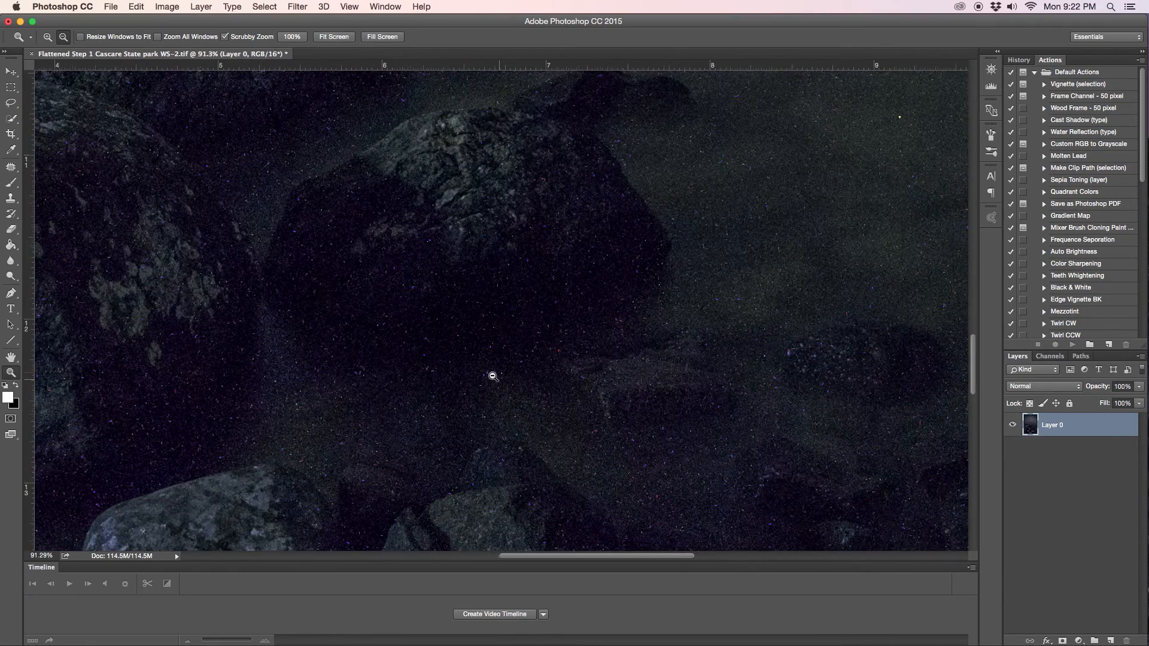
pyautogui.moveTo(1075, 422); pyautogui.dragTo(1110, 640)
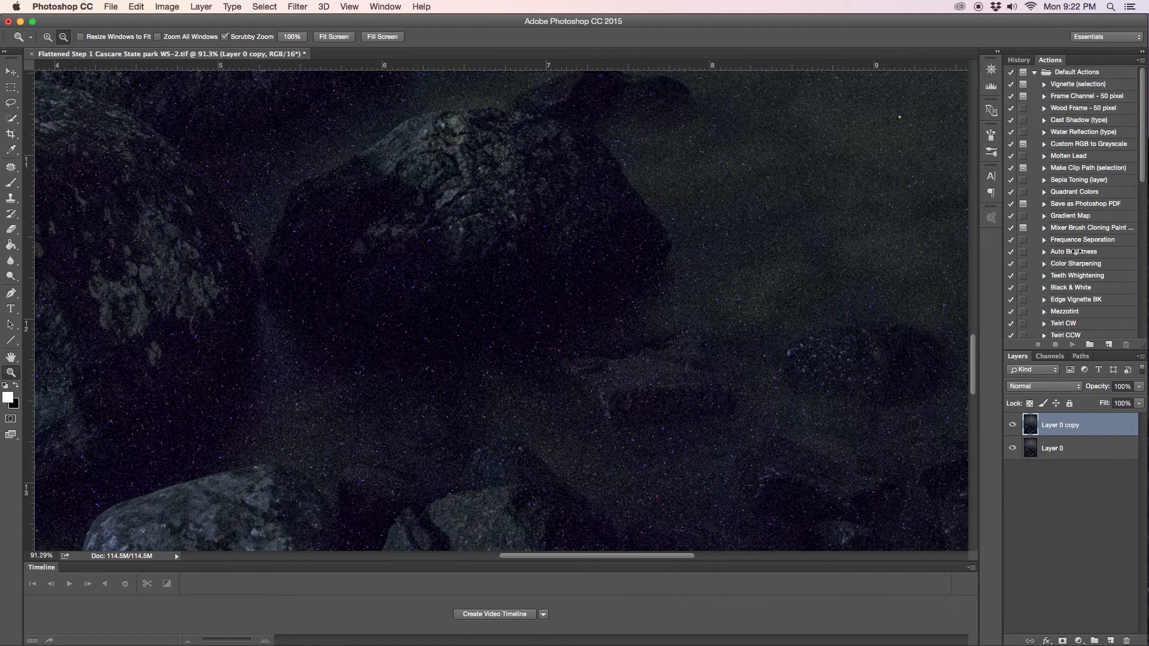
# Try Camera Raw luminance noise reduction at 48 on the duplicated layer, viewing the dark rocks at 100%.
pyautogui.click(297, 7)
pyautogui.click(344, 82)
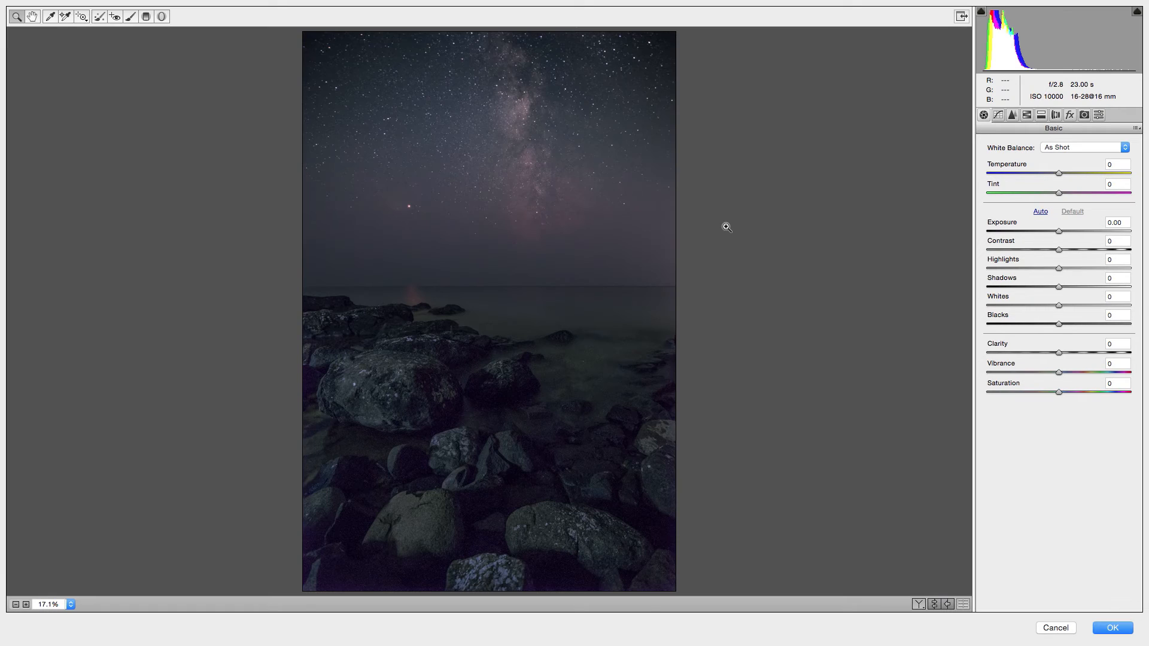
pyautogui.click(1012, 115)
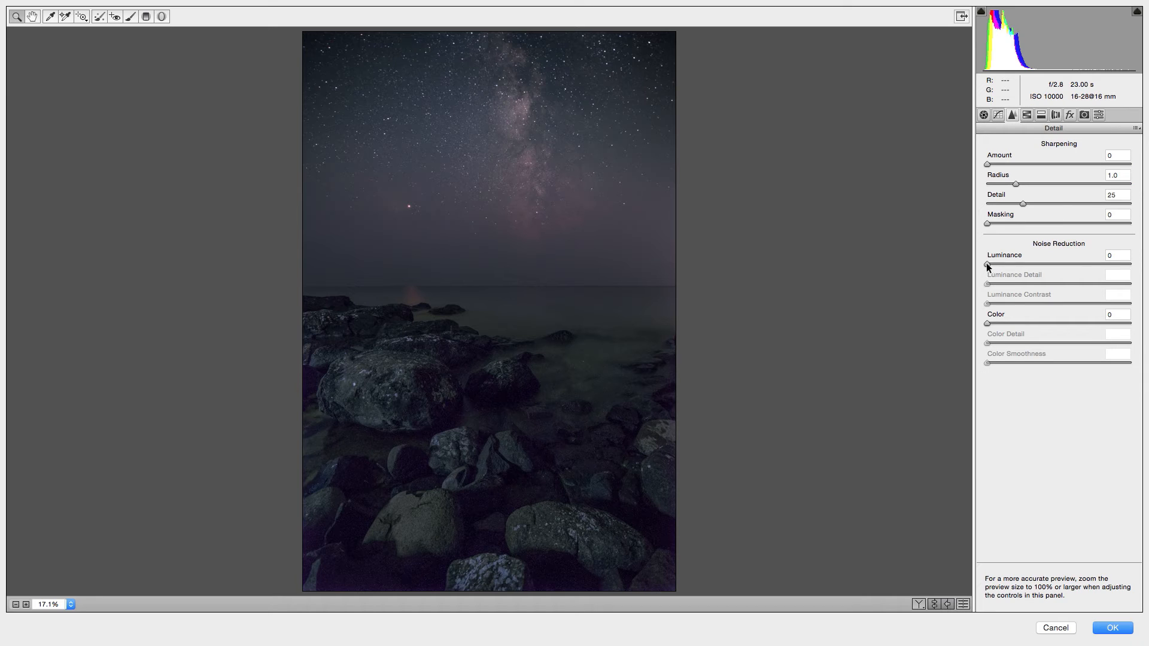
pyautogui.click(433, 395)
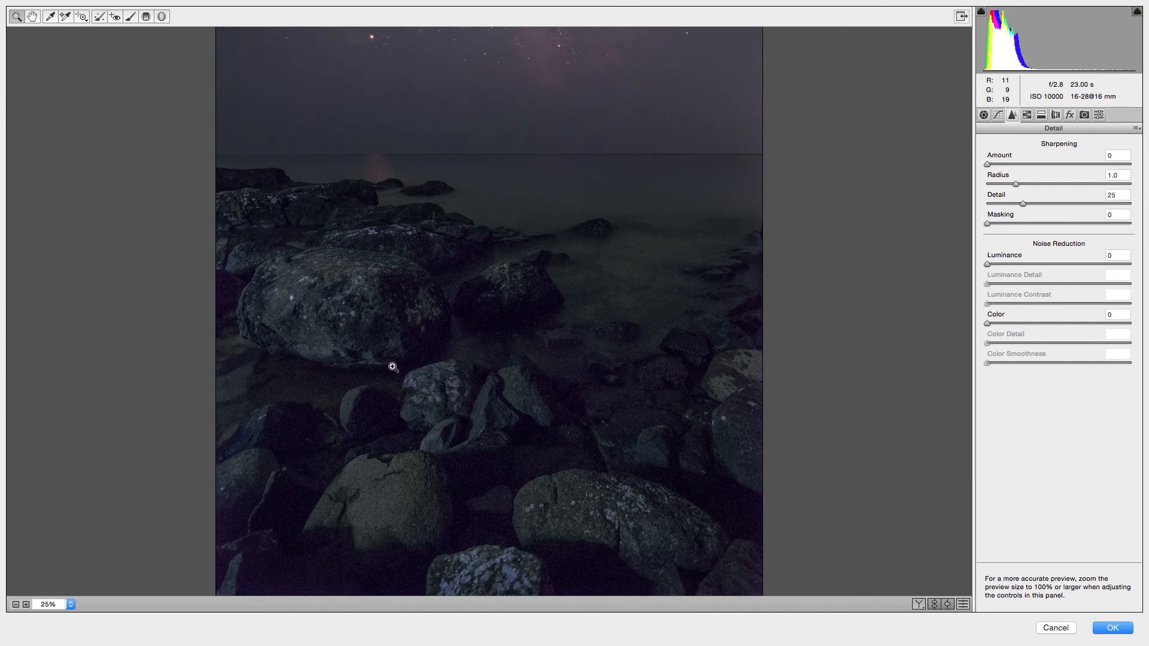
pyautogui.click(422, 345)
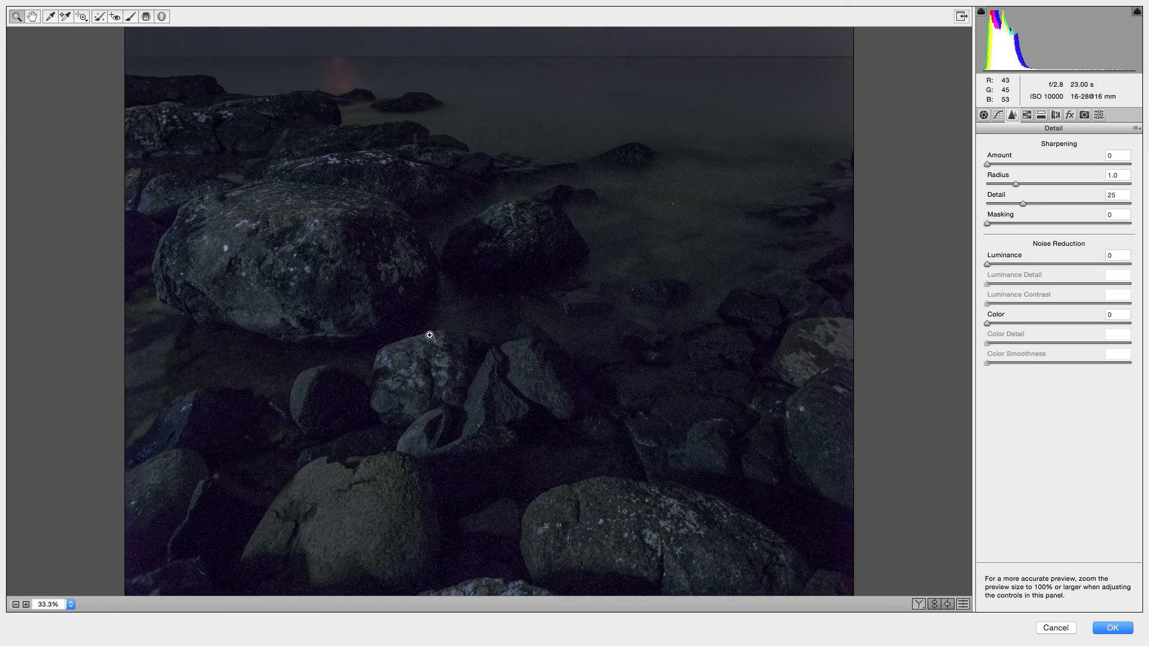
pyautogui.click(430, 336)
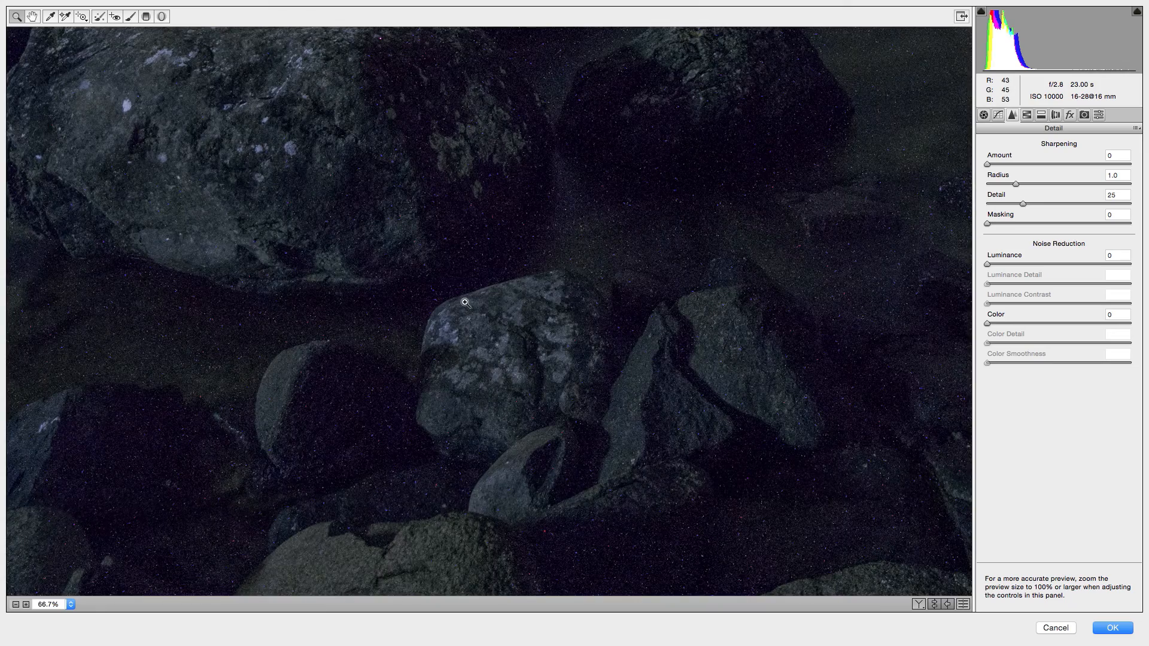
pyautogui.click(464, 304)
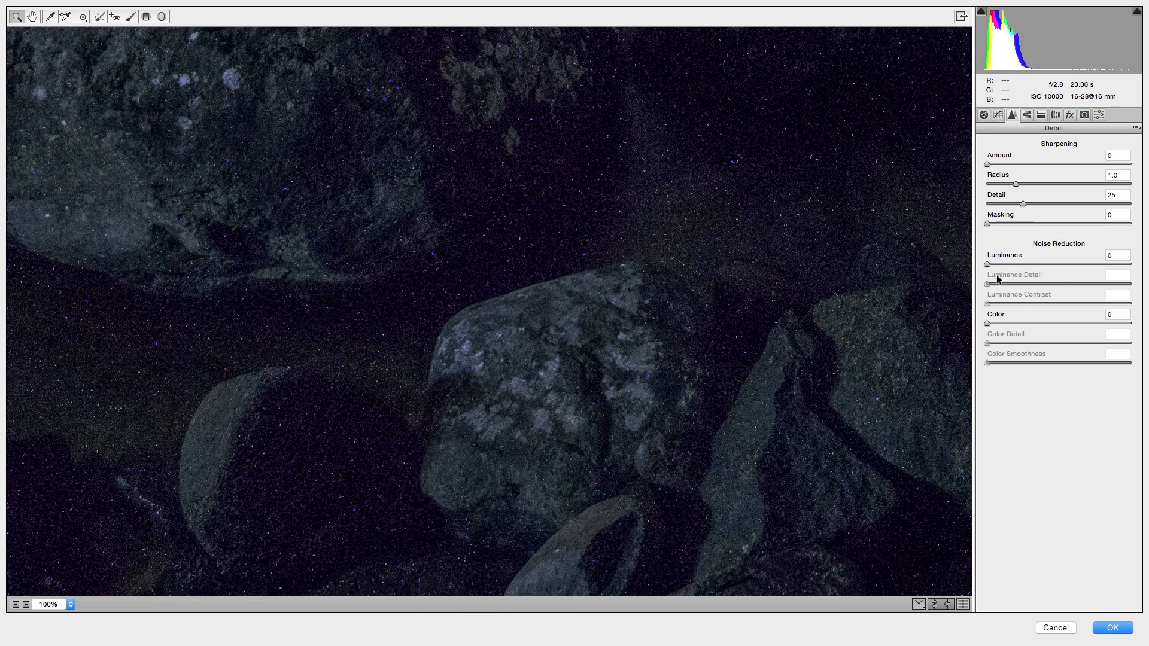
pyautogui.moveTo(987, 265); pyautogui.dragTo(1056, 266)
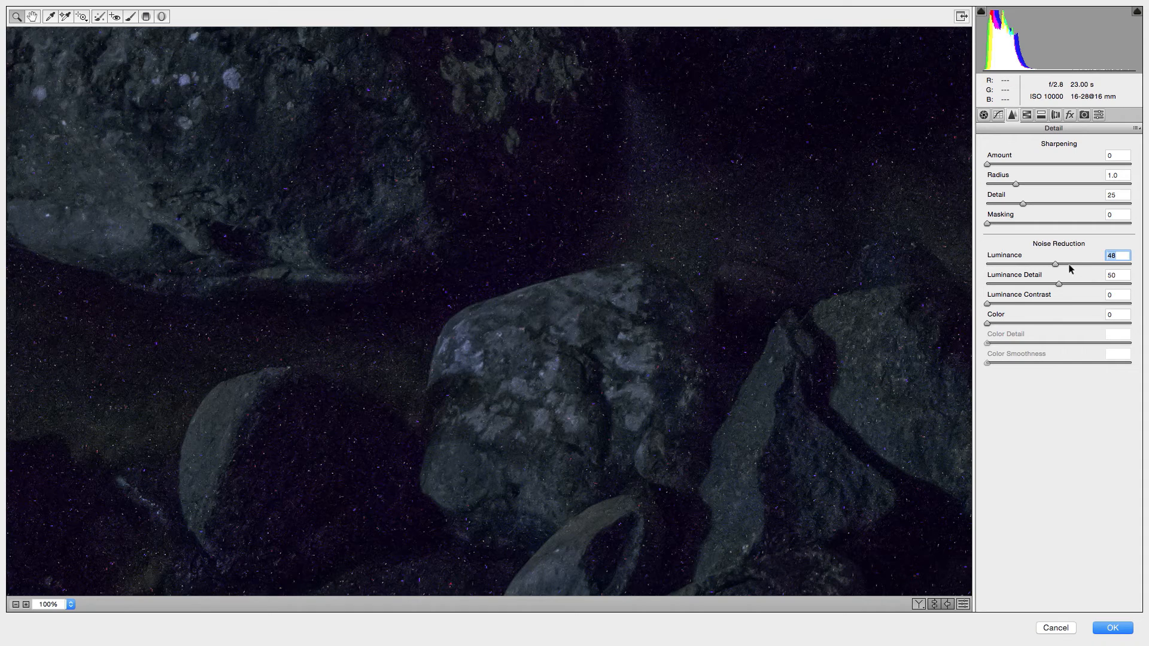
# Try luminance noise reduction at 100 and check its effect on the whole picture and the foreground rocks.
pyautogui.click(1055, 264)
pyautogui.click(16, 606)
pyautogui.click(16, 606)
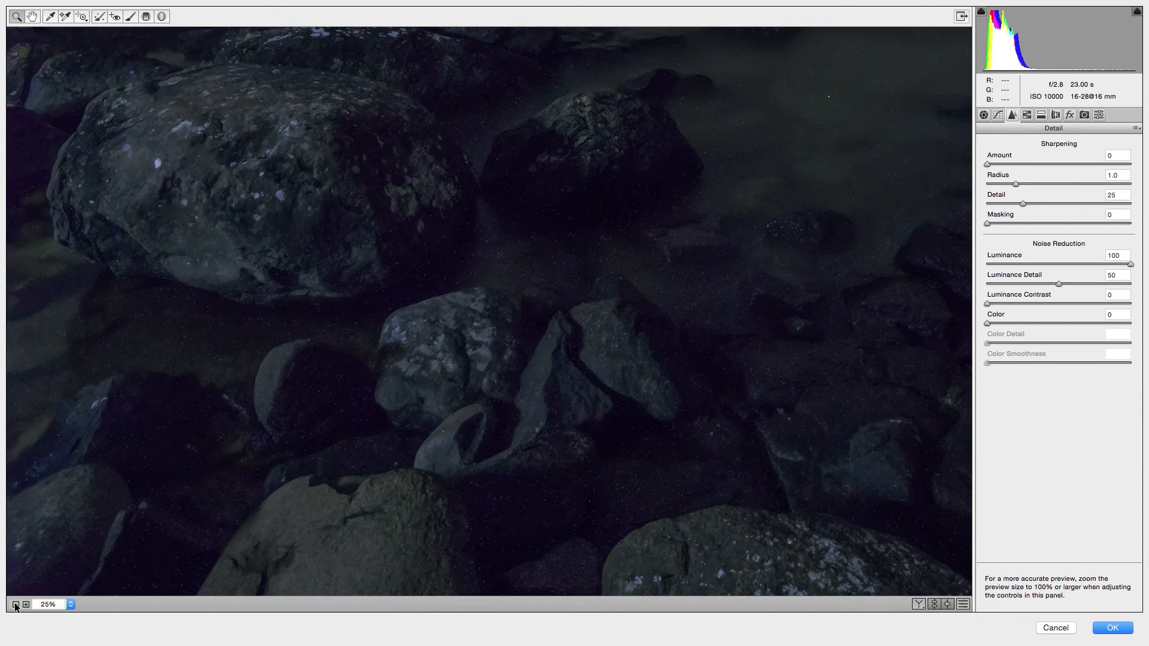
pyautogui.click(16, 606)
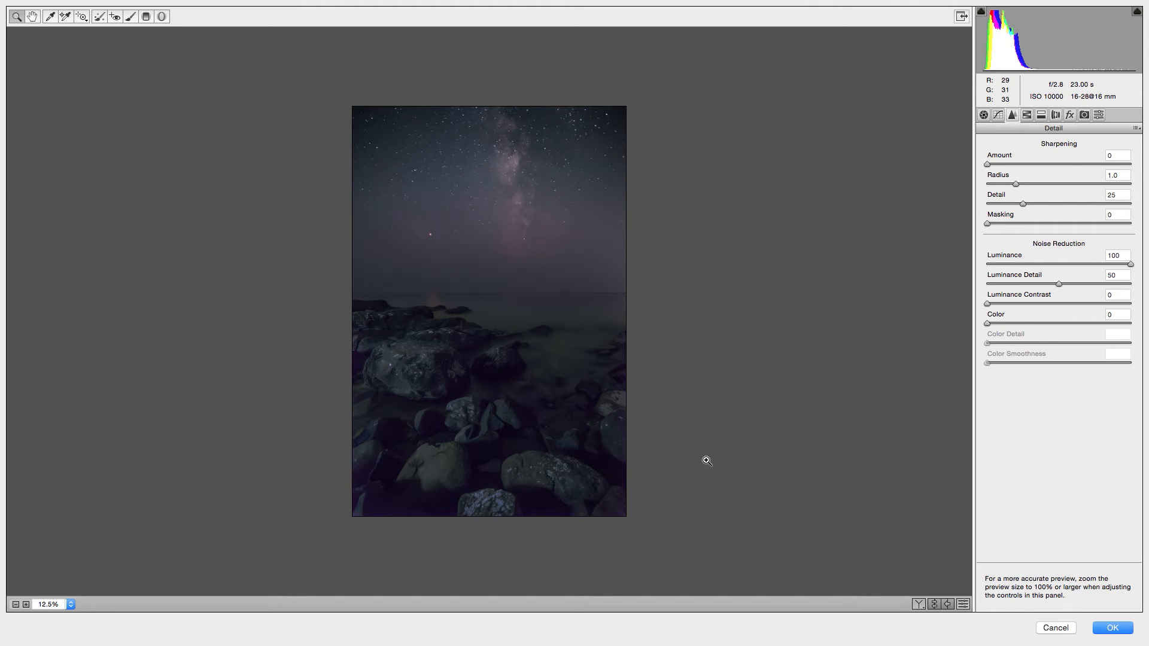
pyautogui.click(722, 470)
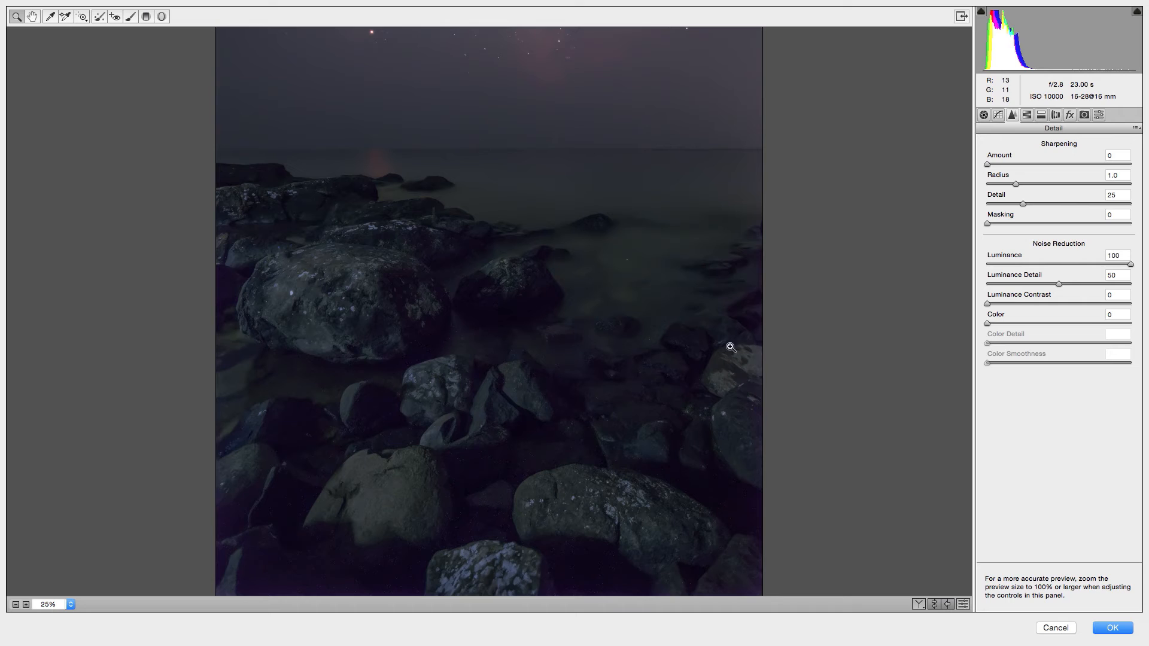
# Compare luminance noise reduction at 0 and 100 on the rocks close up, and cancel the Camera Raw filter.
pyautogui.moveTo(1130, 265); pyautogui.dragTo(867, 271)
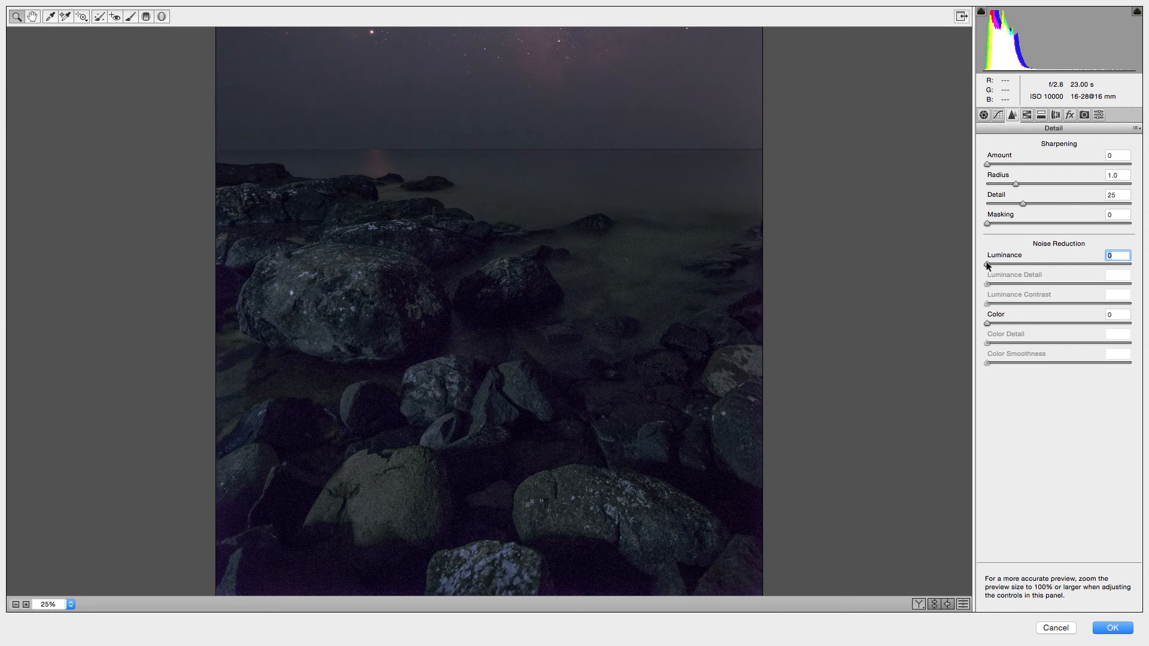
pyautogui.moveTo(988, 267); pyautogui.dragTo(1139, 278)
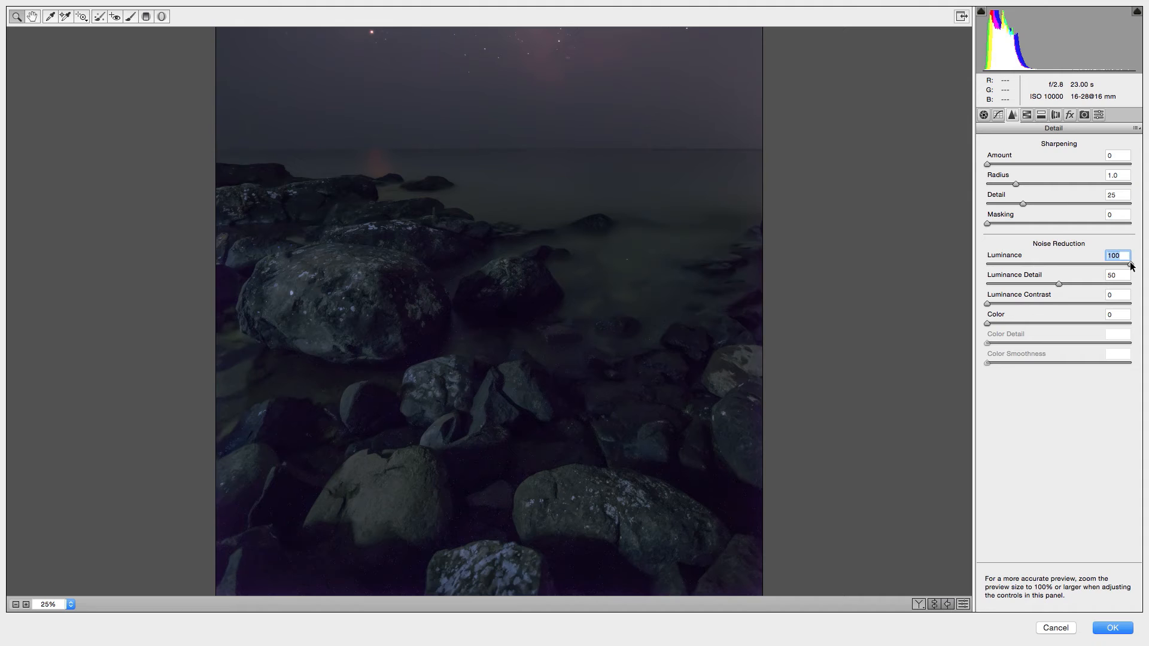
pyautogui.moveTo(450, 359); pyautogui.dragTo(644, 460)
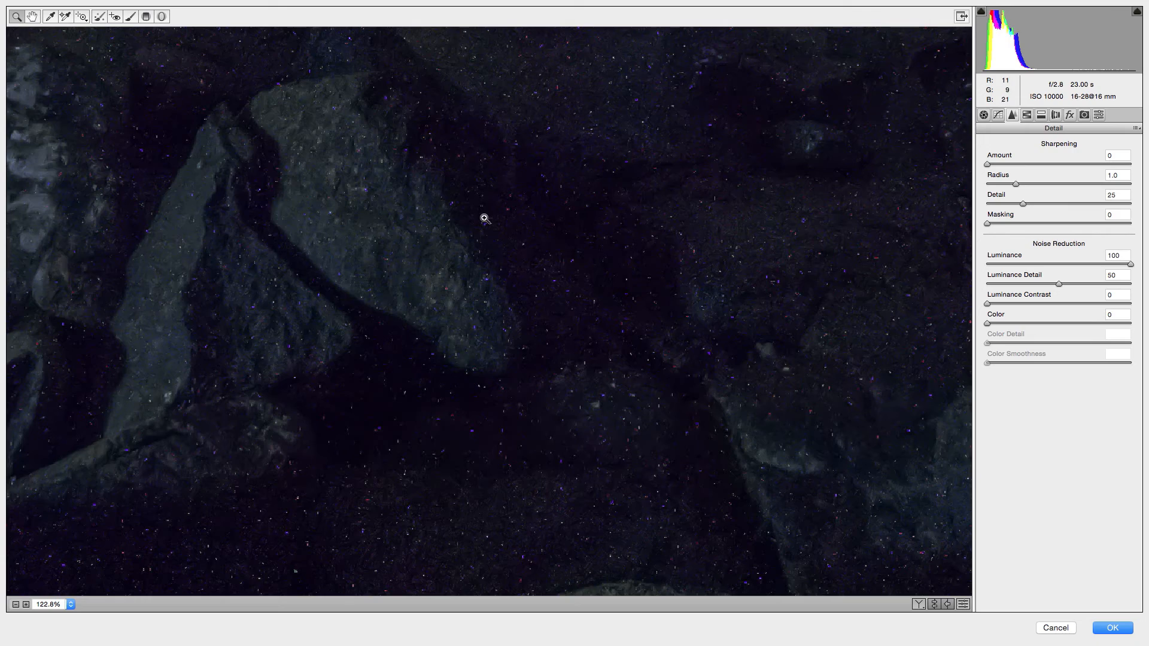
pyautogui.click(1055, 628)
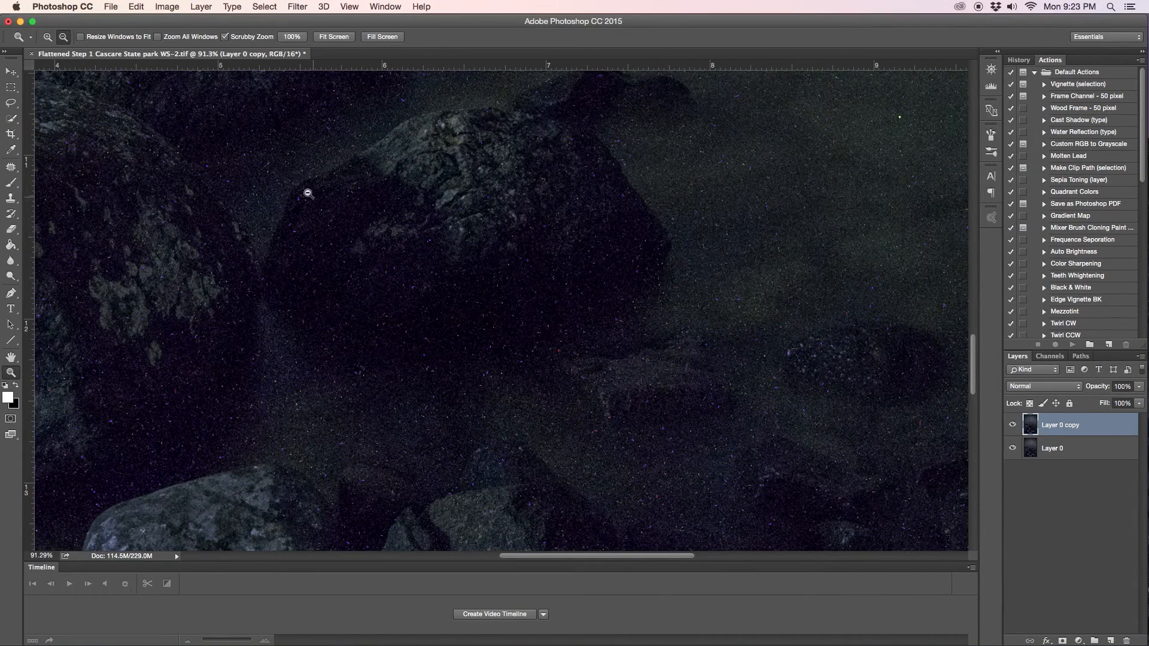
# Apply the Median noise filter with a radius of 1 pixel to the duplicated layer.
pyautogui.click(295, 8)
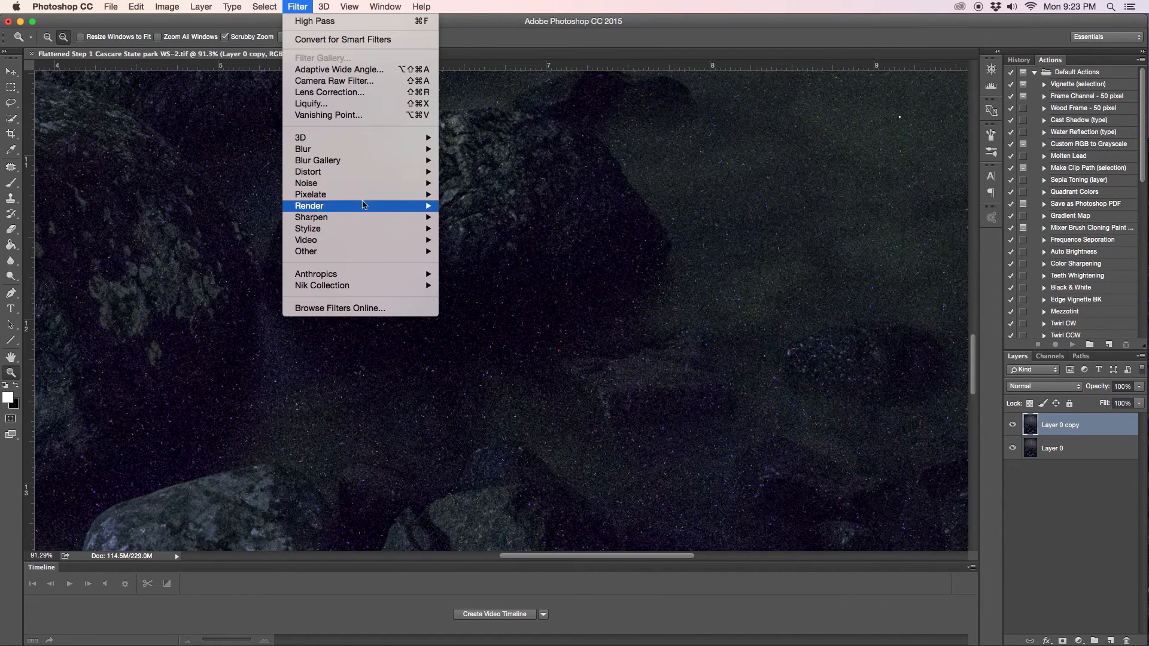
pyautogui.moveTo(366, 188)
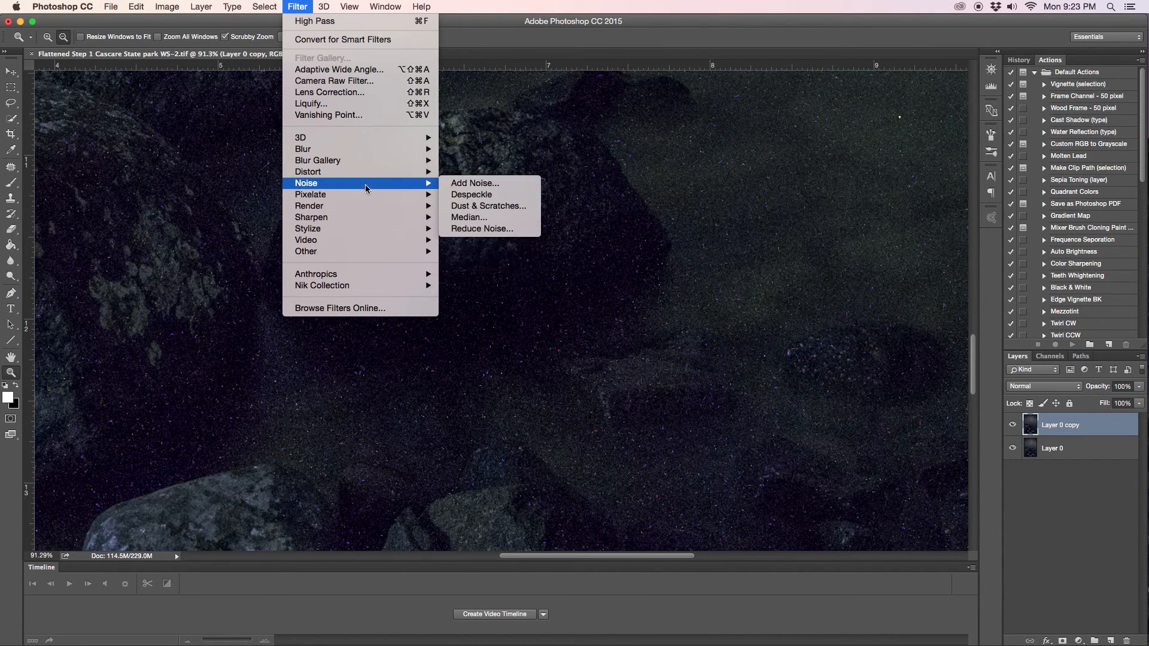
pyautogui.click(488, 219)
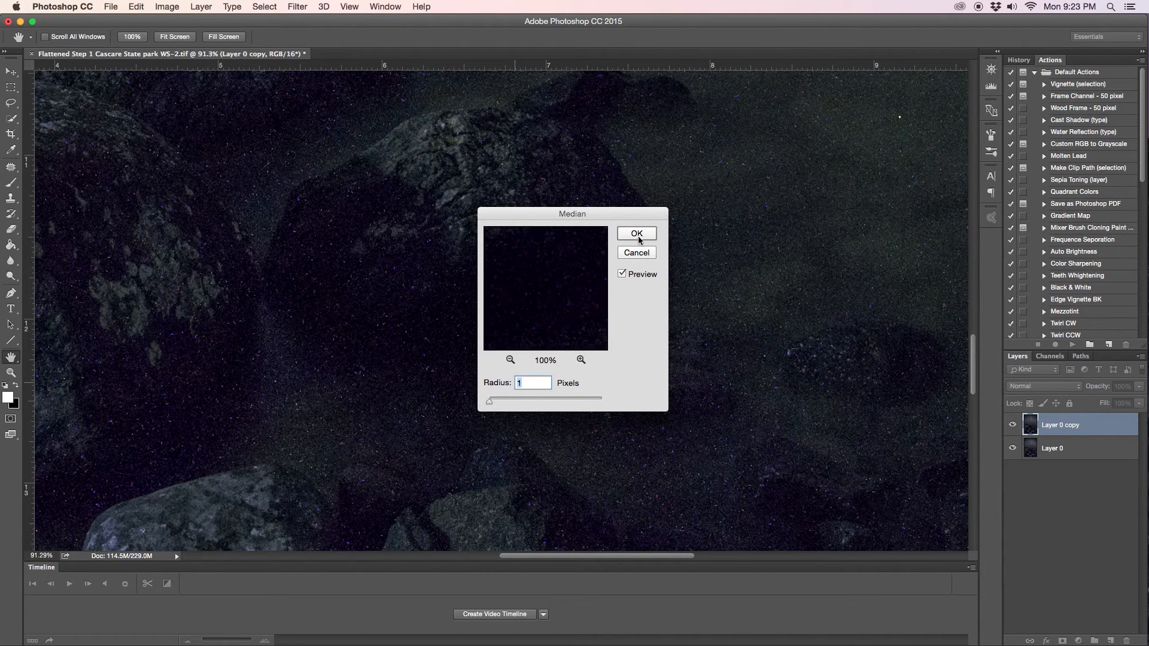
pyautogui.click(636, 233)
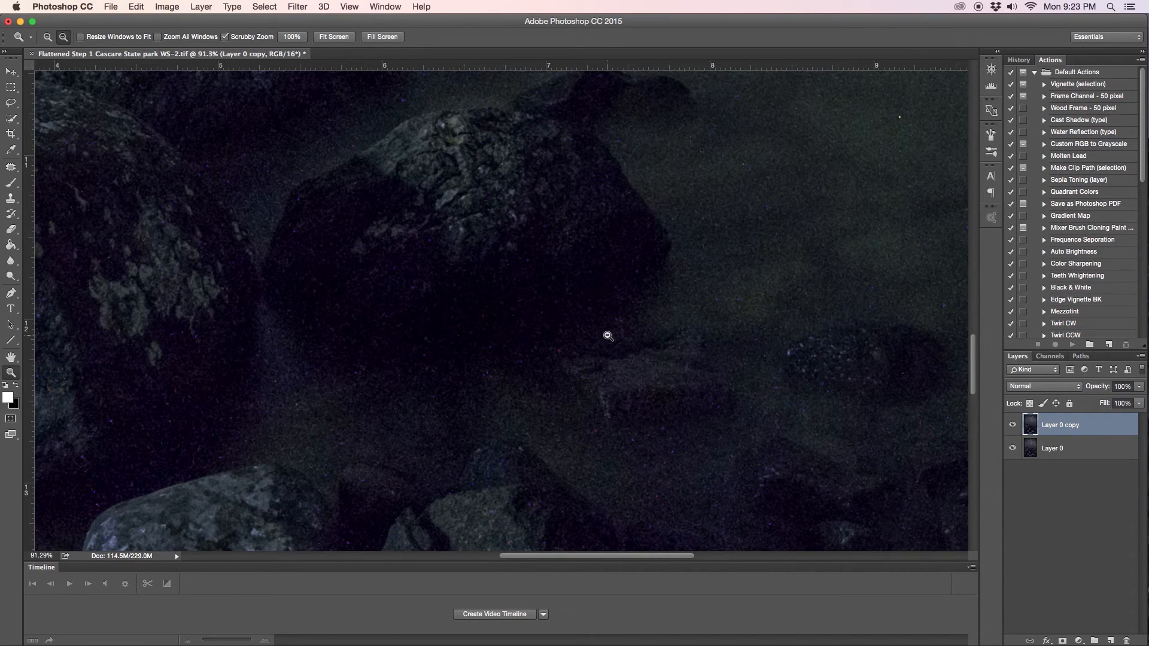
# Compare the image with and without the Median-filtered layer, and examine the filter's effect on the rocks, horizon and stars.
pyautogui.click(1013, 425)
pyautogui.click(1012, 425)
pyautogui.click(1012, 426)
pyautogui.click(1013, 426)
pyautogui.click(1012, 424)
pyautogui.click(1012, 425)
pyautogui.click(1012, 425)
pyautogui.click(1013, 425)
pyautogui.click(1012, 426)
pyautogui.scroll(-10, 661, 423)
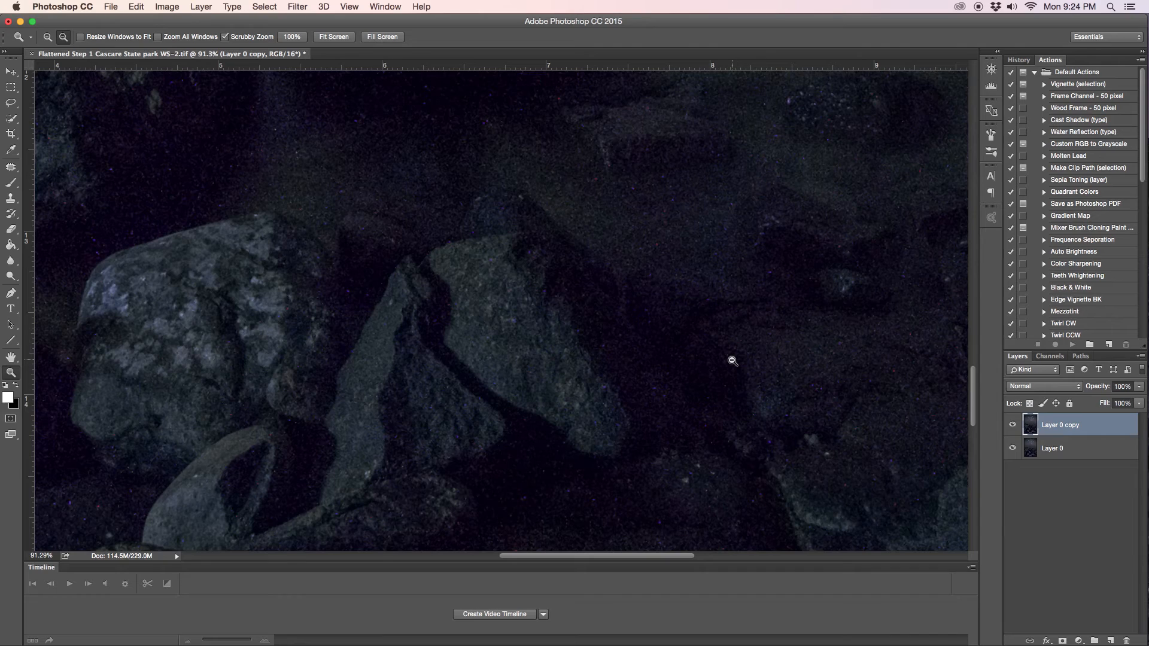
pyautogui.scroll(20, 717, 388)
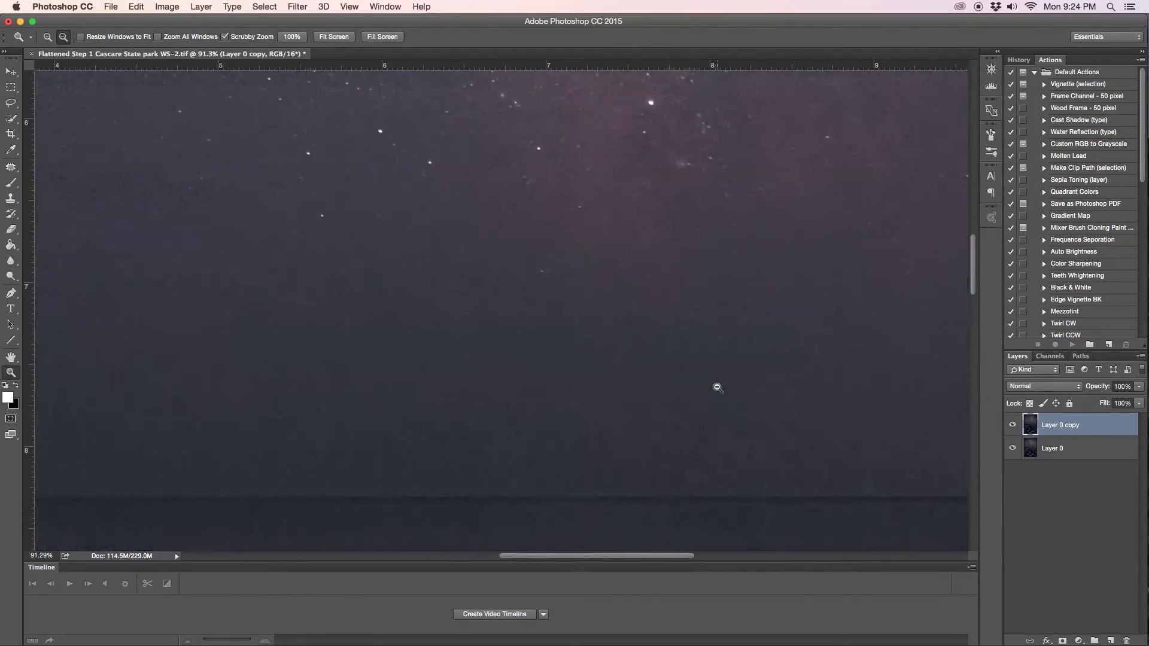
pyautogui.scroll(20, 718, 387)
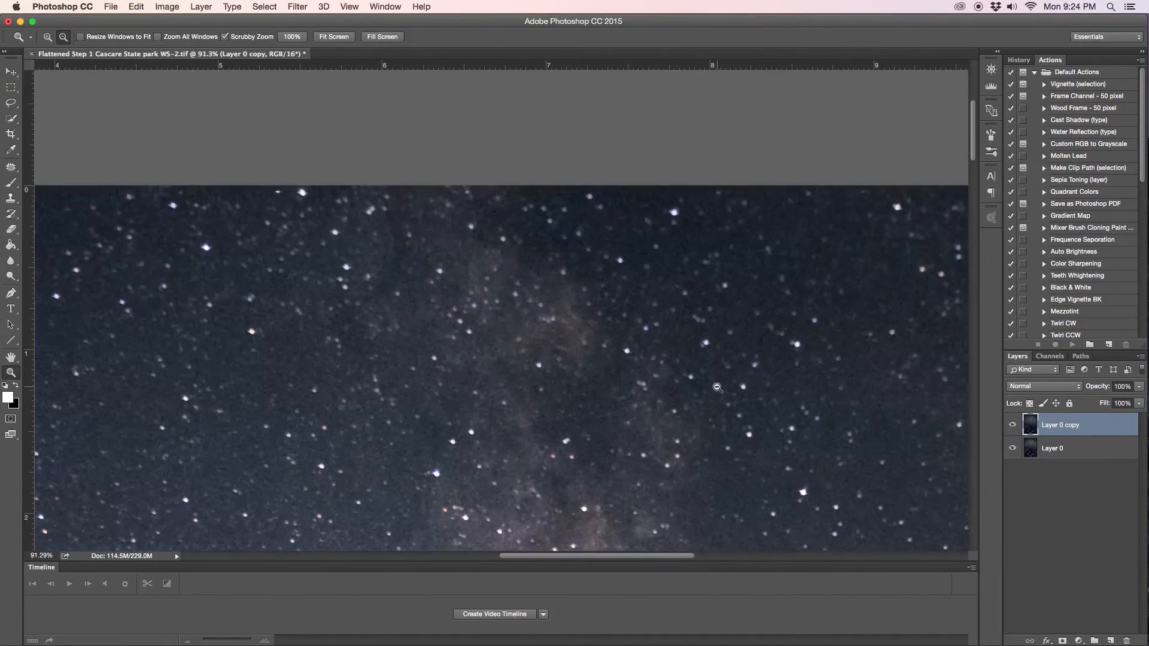
# Examine the sky from the stars down to the horizon, and compare the whole picture with and without the Median-filtered layer.
pyautogui.scroll(-10, 717, 388)
pyautogui.scroll(-16, 718, 388)
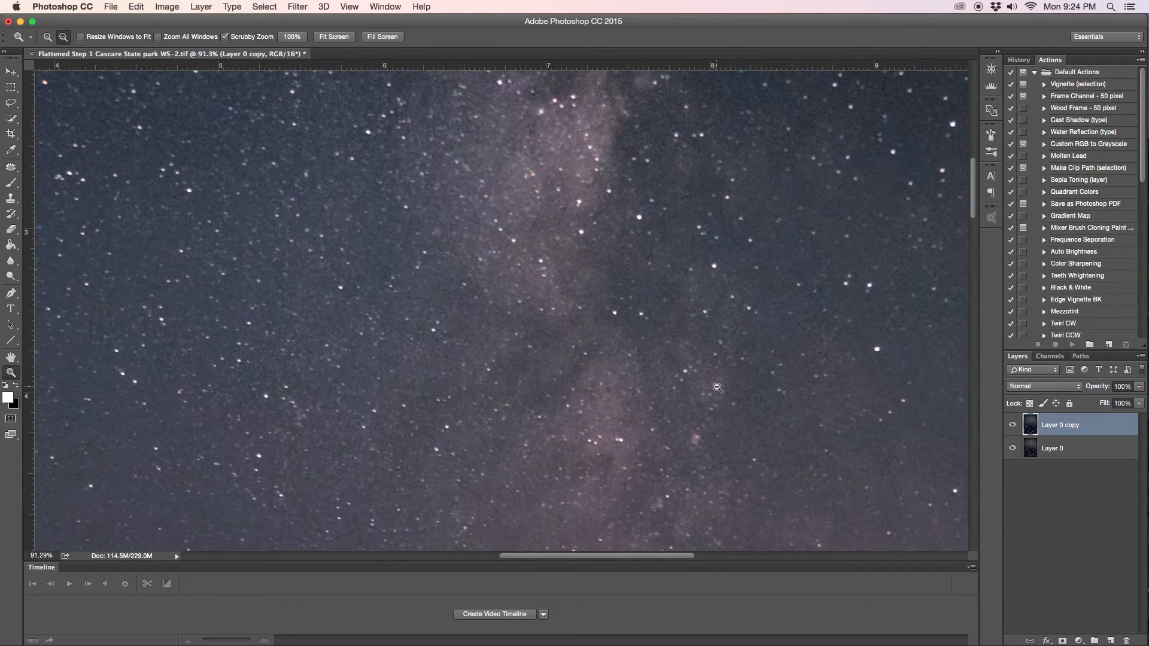
pyautogui.scroll(-10, 719, 399)
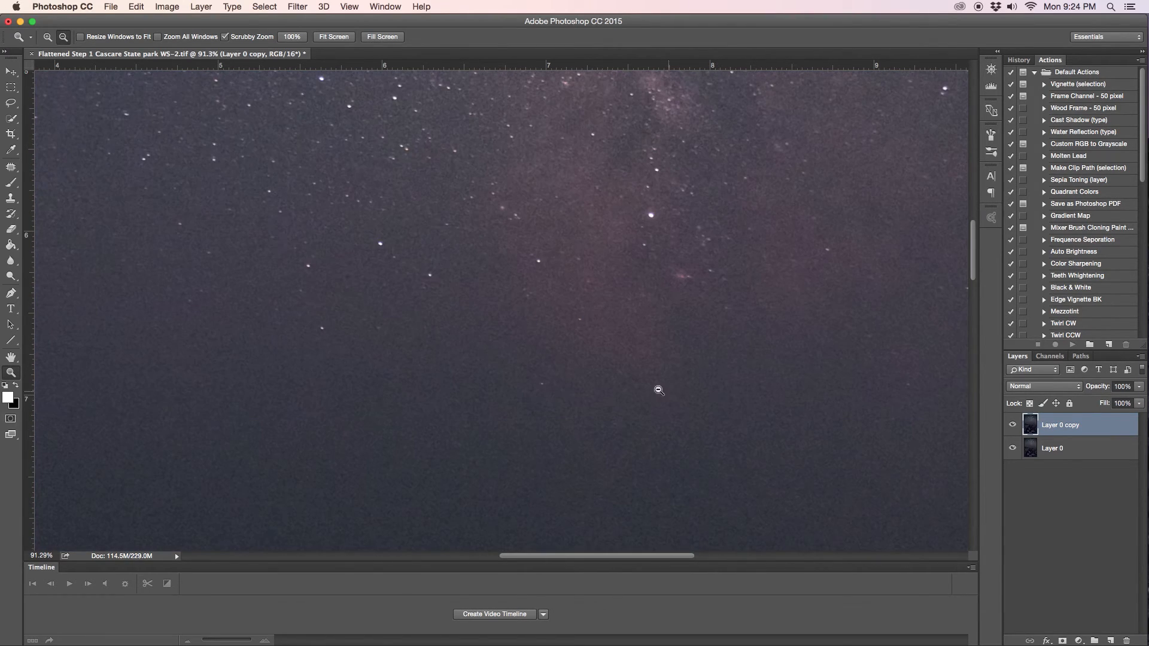
pyautogui.moveTo(655, 375); pyautogui.dragTo(706, 433)
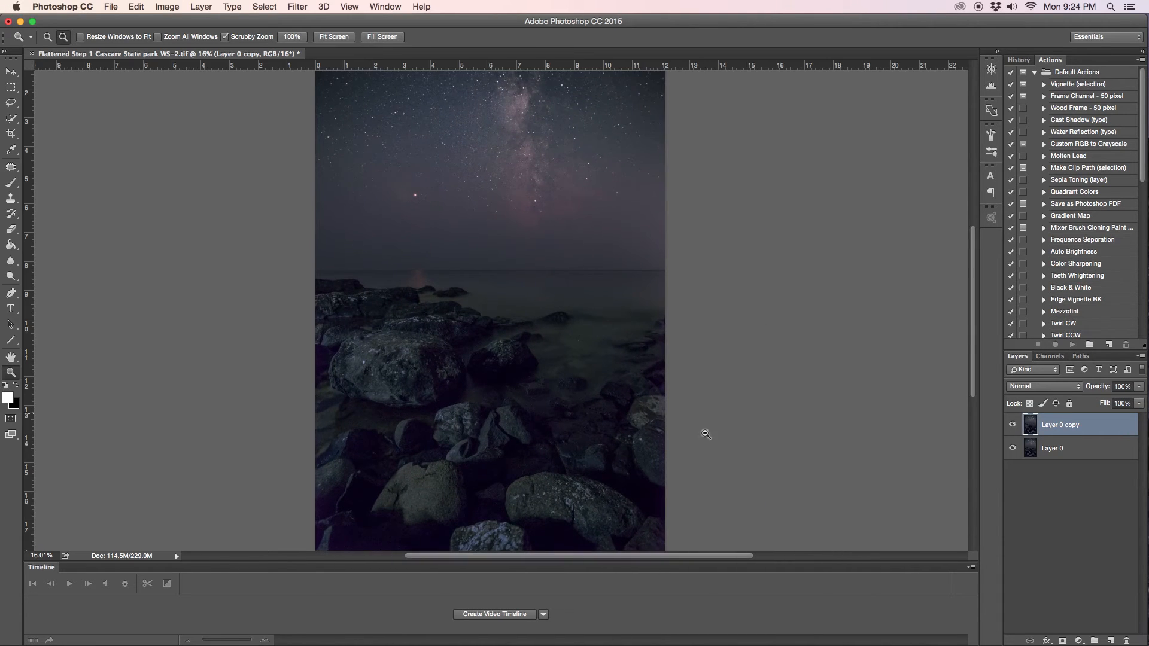
pyautogui.click(1012, 426)
pyautogui.click(1012, 426)
pyautogui.click(1012, 426)
pyautogui.click(1012, 426)
pyautogui.click(1012, 426)
pyautogui.click(1012, 426)
pyautogui.moveTo(582, 342); pyautogui.dragTo(657, 353)
pyautogui.moveTo(642, 362)
pyautogui.mouseDown()
pyautogui.moveTo(569, 359)
pyautogui.moveTo(646, 356)
pyautogui.mouseUp()
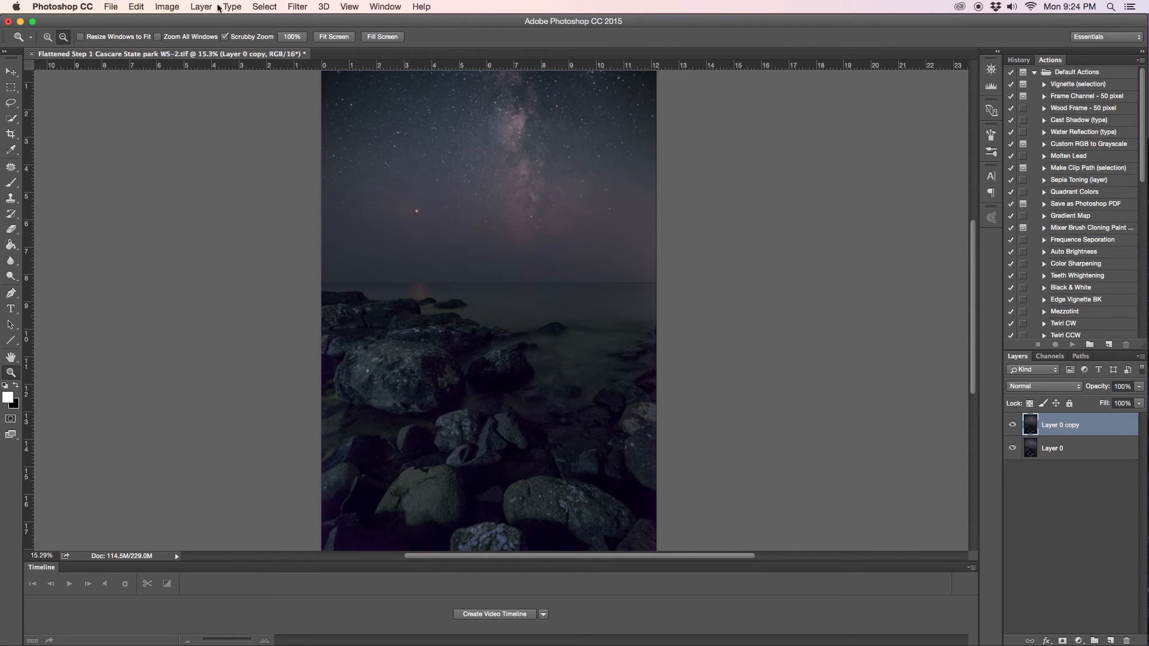
# Convert the Median-filtered duplicate layer to a smart object.
pyautogui.click(199, 8)
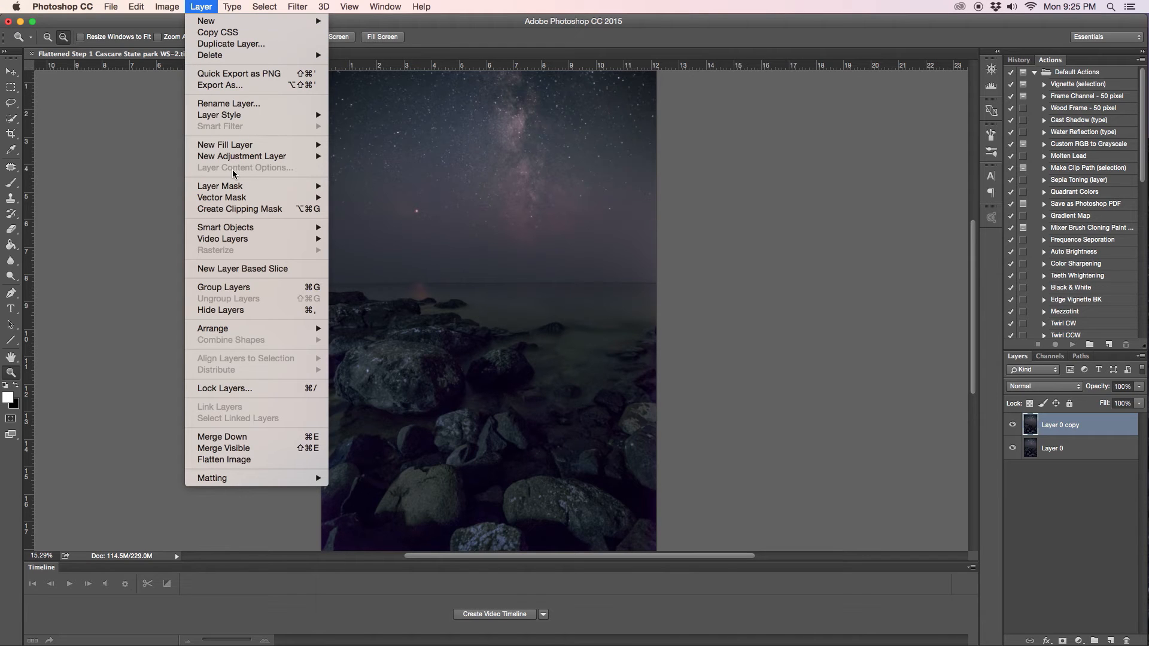
pyautogui.moveTo(242, 228)
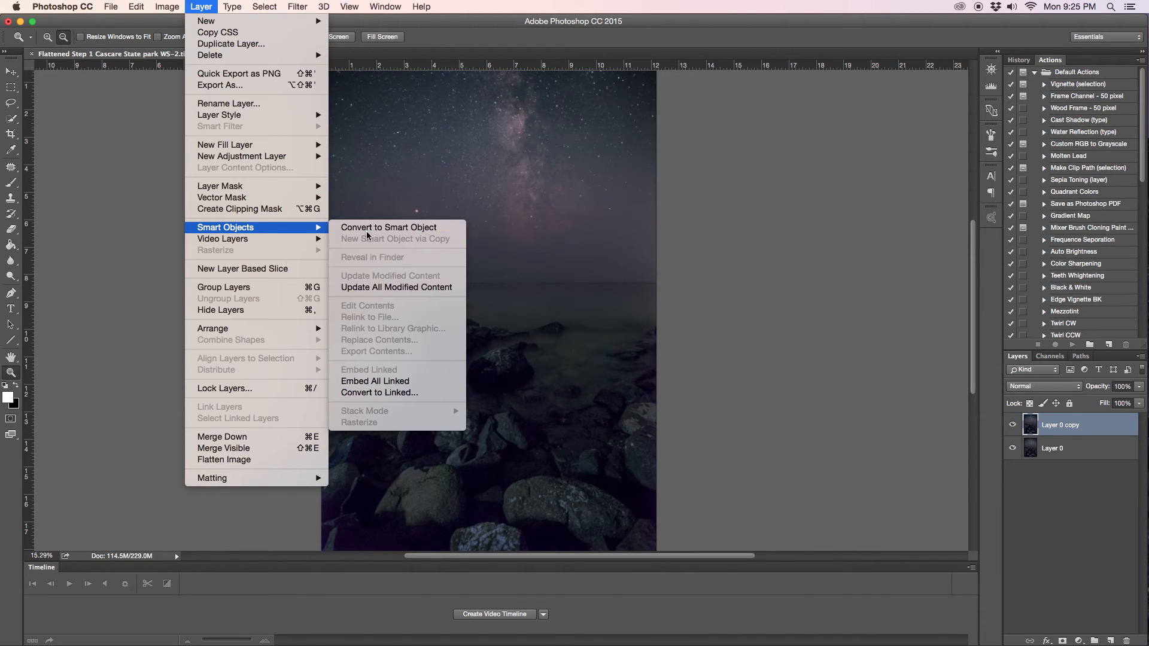
pyautogui.click(367, 231)
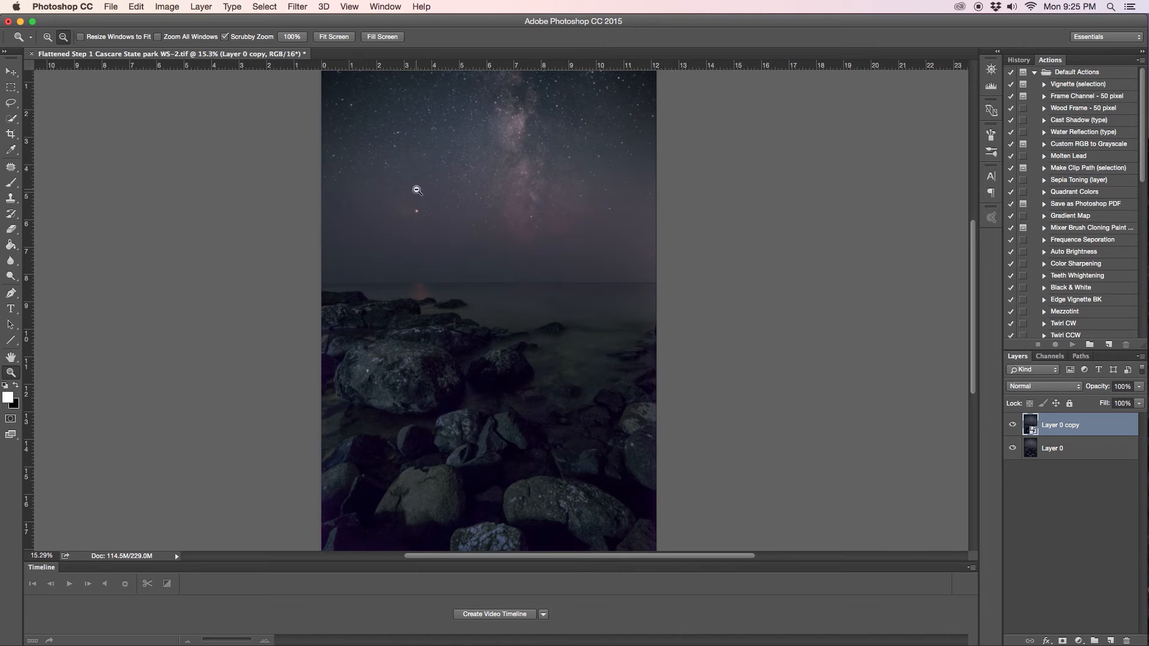
pyautogui.moveTo(415, 165); pyautogui.dragTo(536, 289)
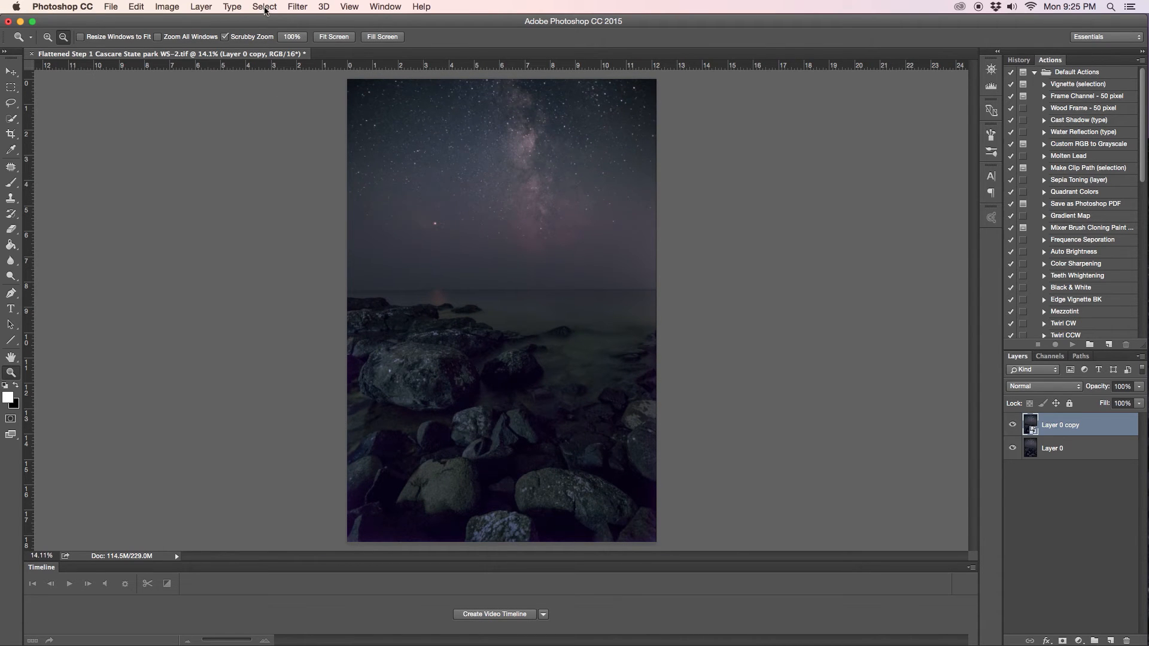
pyautogui.click(297, 7)
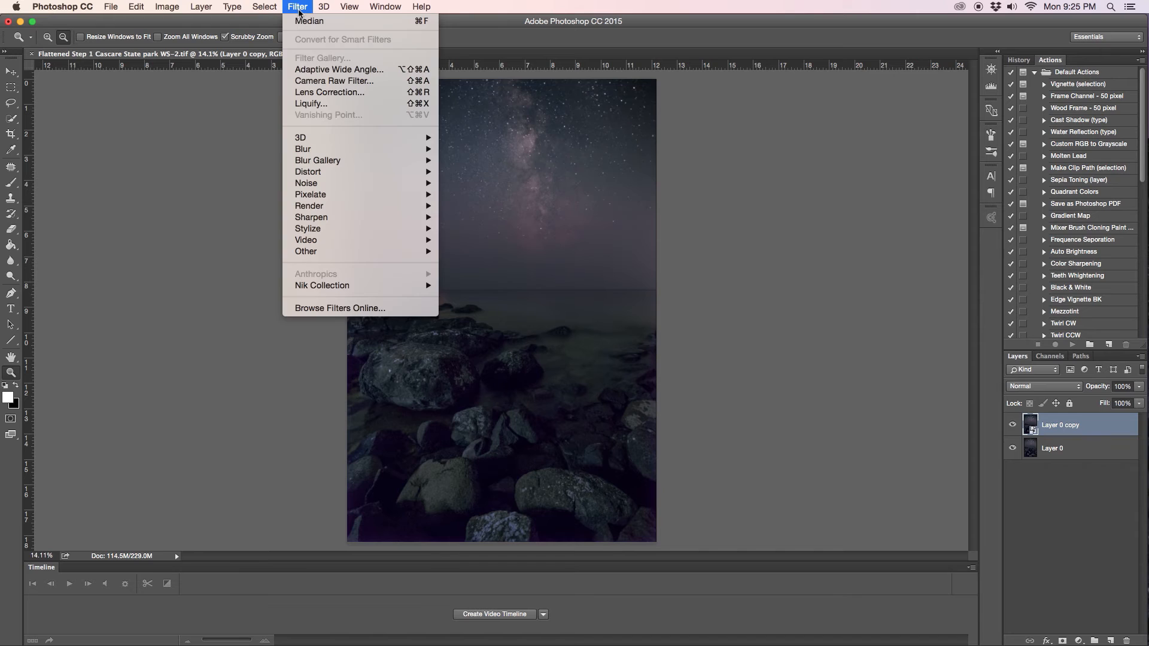
pyautogui.click(346, 82)
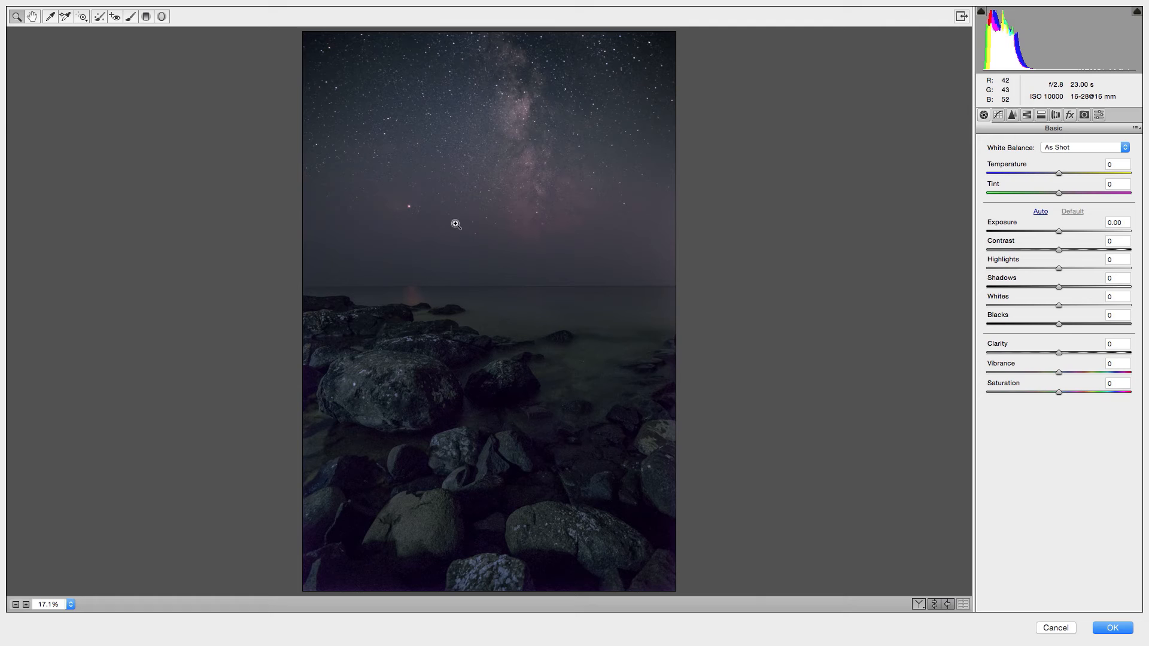
pyautogui.click(1052, 628)
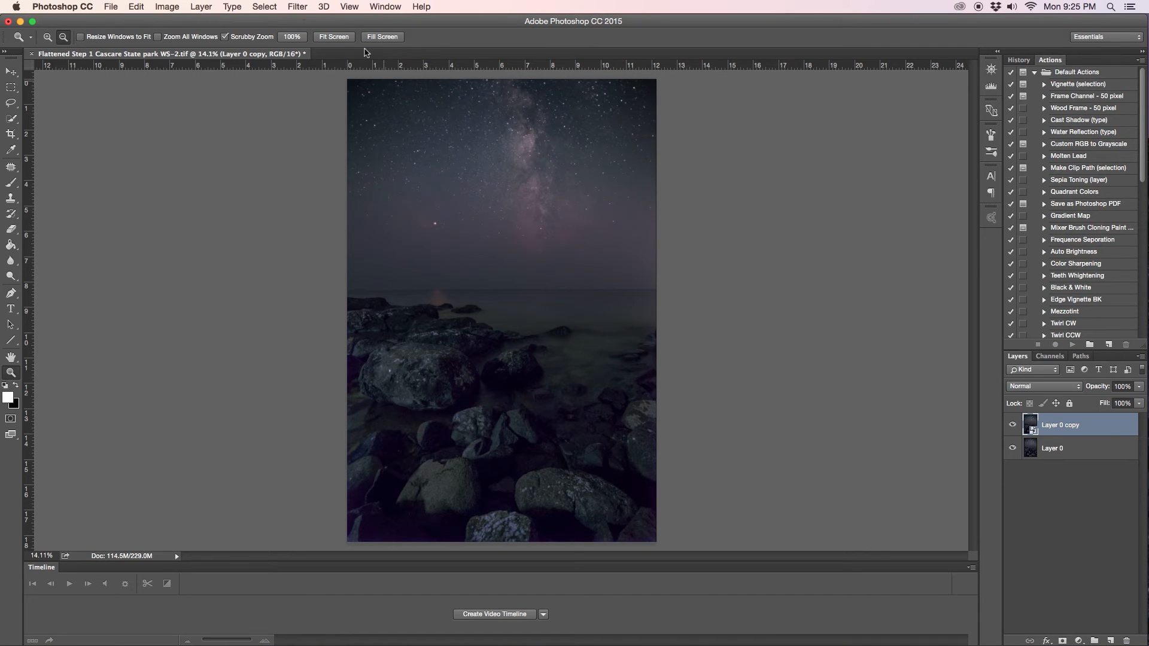
# Apply a High Pass filter to the smart object copy, fine-tuning its radius by eye in the preview.
pyautogui.click(297, 7)
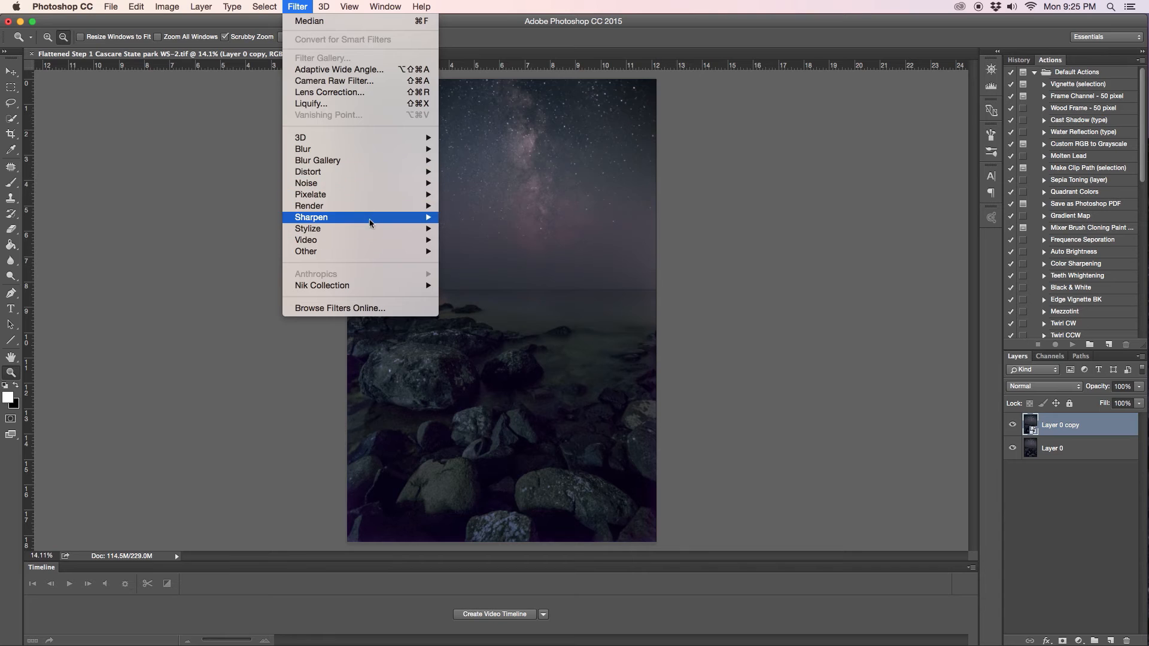
pyautogui.moveTo(372, 201)
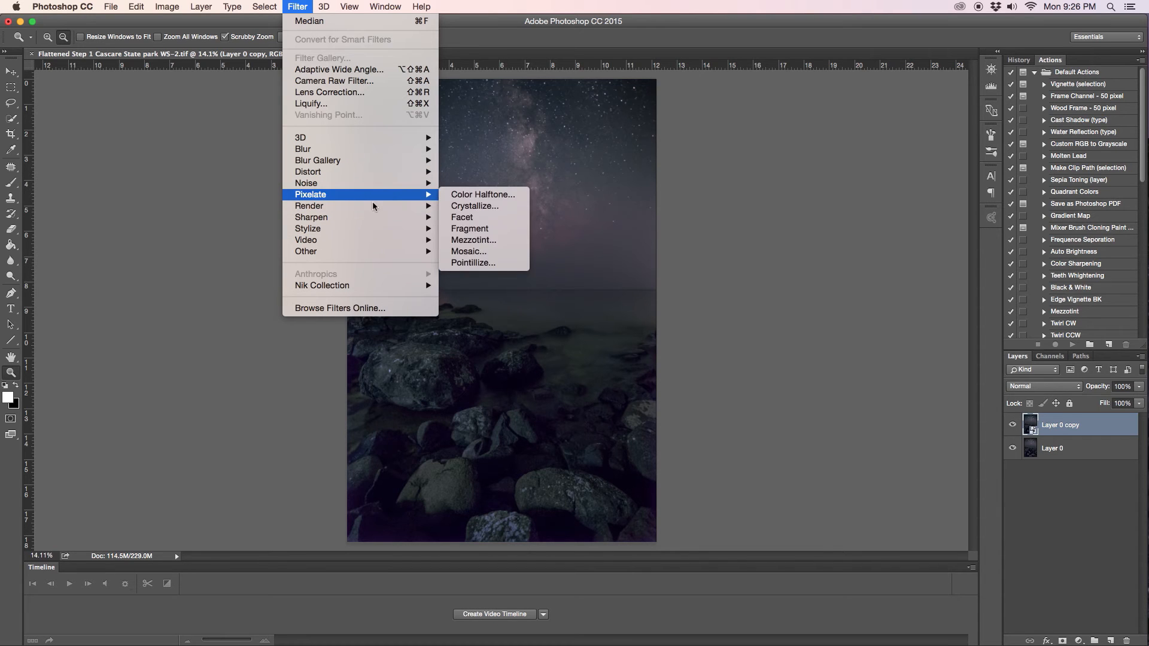
pyautogui.moveTo(374, 252)
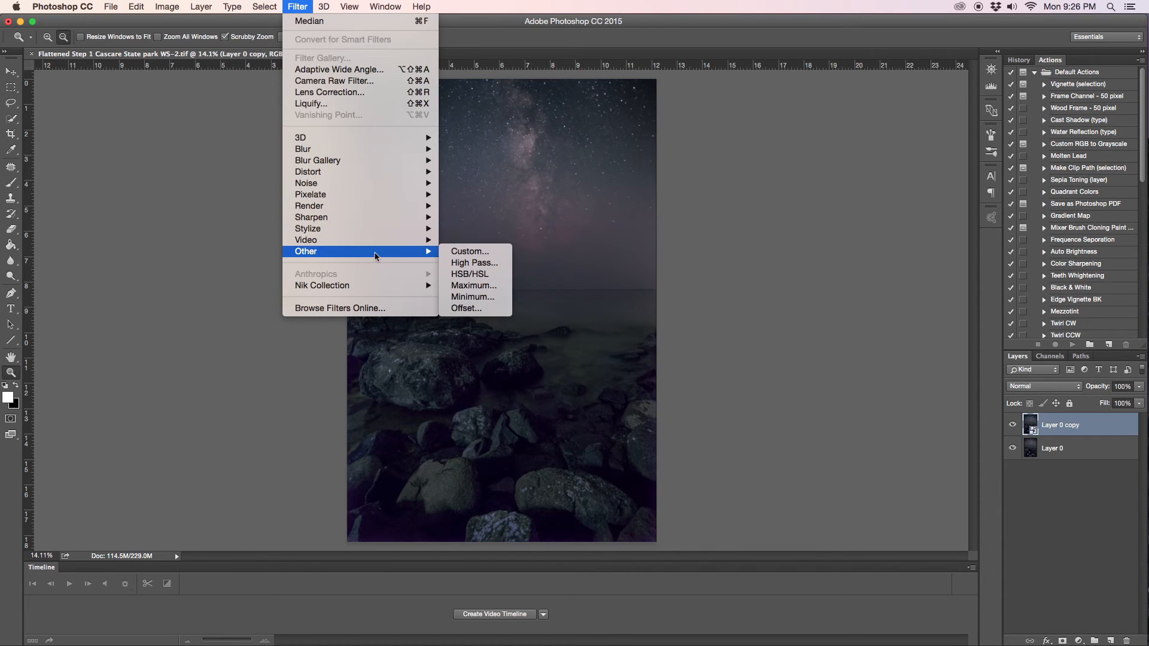
pyautogui.click(492, 266)
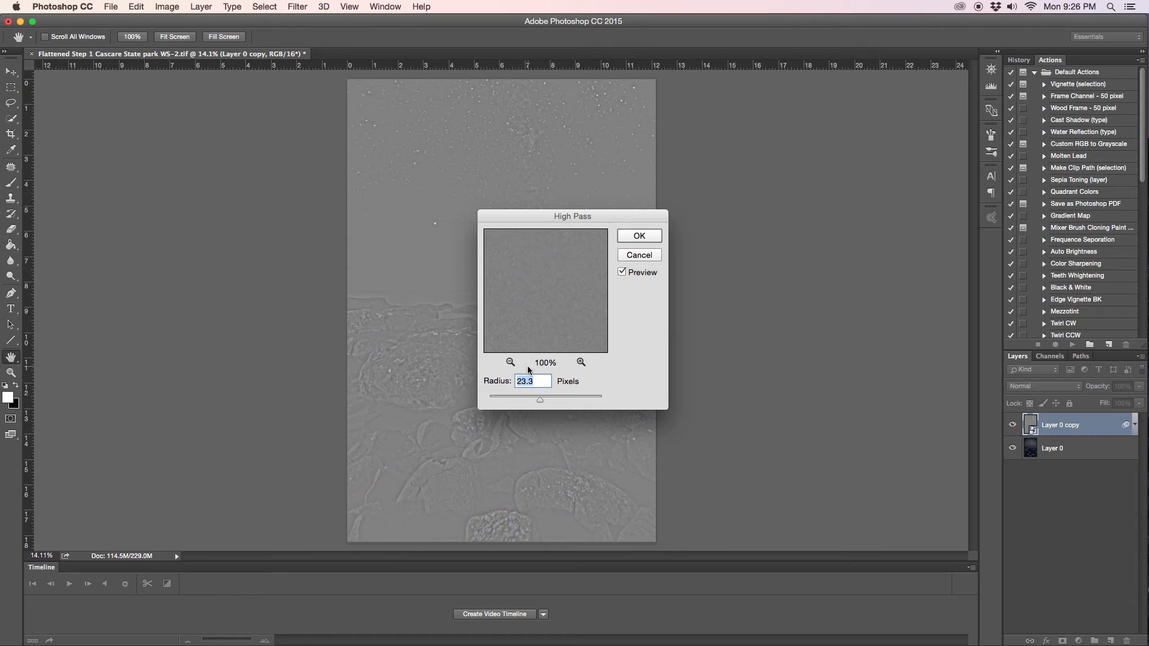
pyautogui.moveTo(540, 400)
pyautogui.mouseDown()
pyautogui.moveTo(508, 402)
pyautogui.moveTo(525, 400)
pyautogui.mouseUp()
pyautogui.moveTo(524, 402); pyautogui.dragTo(529, 401)
pyautogui.moveTo(530, 403); pyautogui.dragTo(537, 401)
pyautogui.click(639, 235)
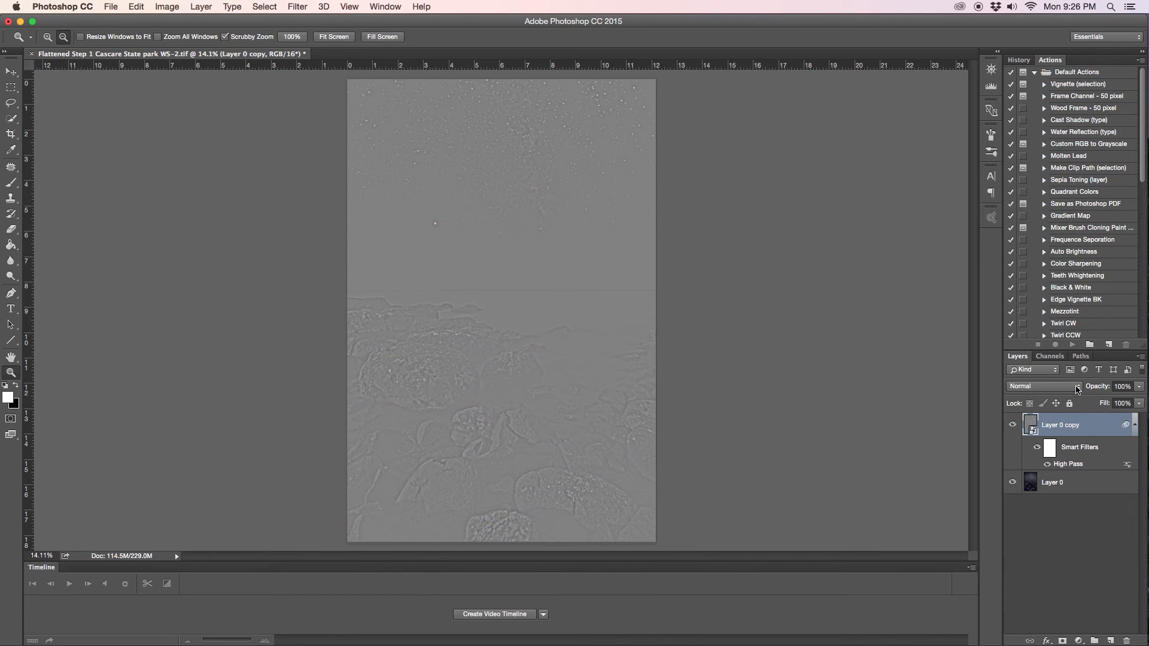
# Set the High Pass layer's blend mode to Overlay and compare the whole picture with and without it.
pyautogui.click(1078, 389)
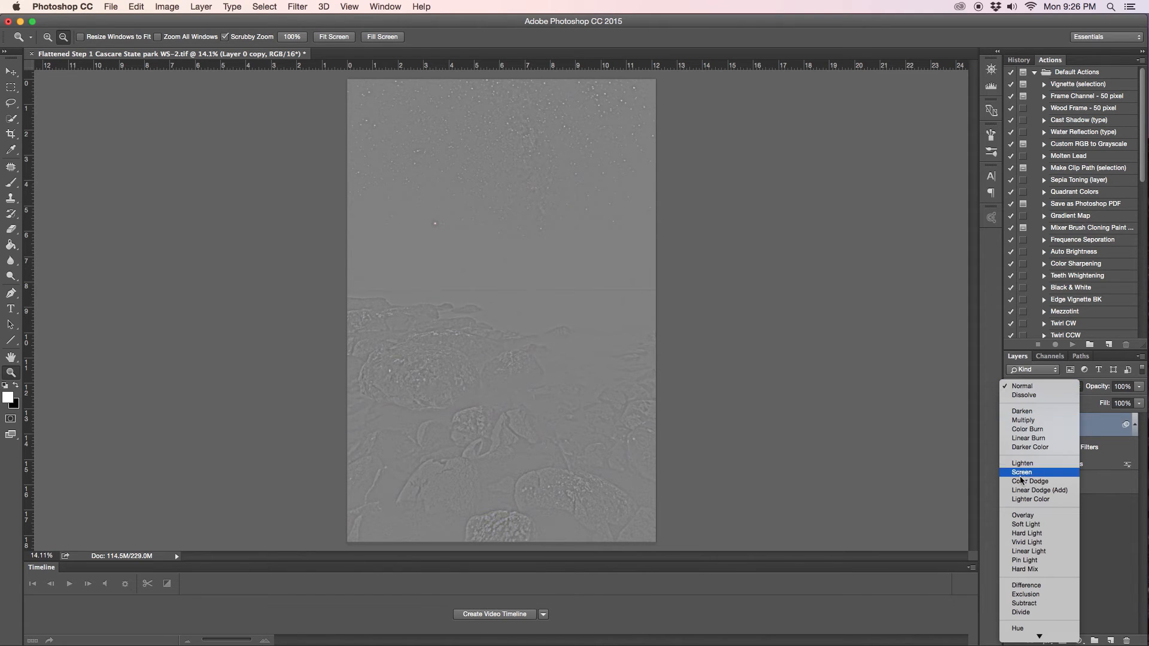
pyautogui.click(1031, 517)
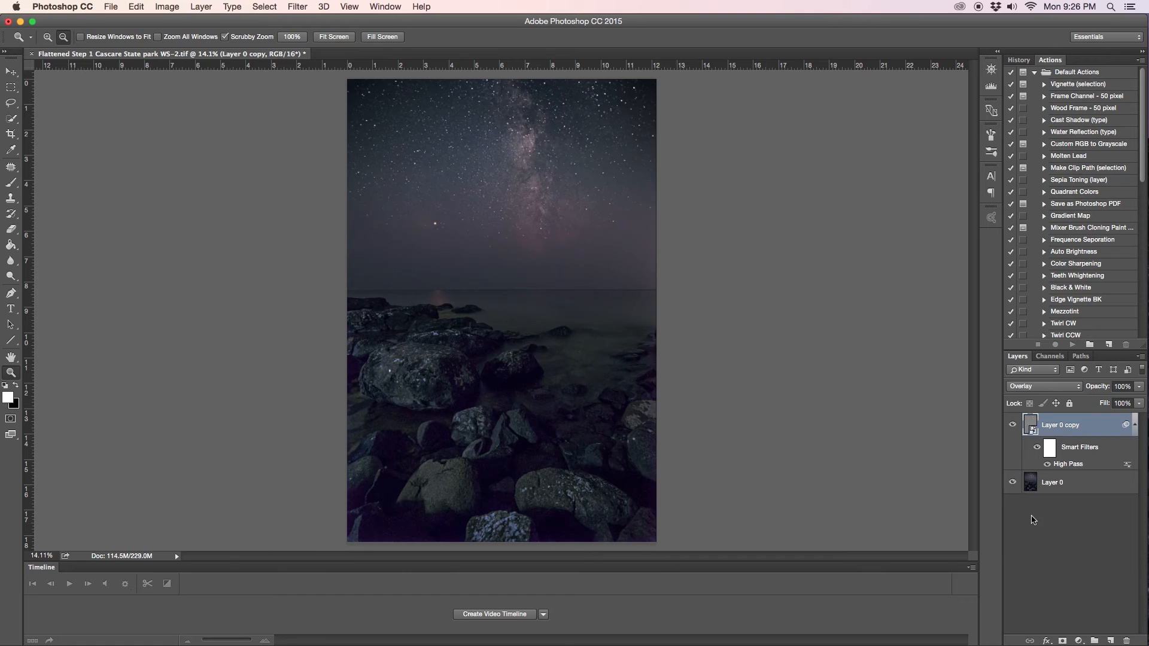
pyautogui.click(1012, 426)
pyautogui.click(1012, 426)
pyautogui.click(1013, 426)
pyautogui.click(1012, 426)
pyautogui.click(1012, 426)
pyautogui.click(1012, 426)
# Compare the Milky Way and stars close up with and without the High Pass layer.
pyautogui.moveTo(539, 191); pyautogui.dragTo(643, 209)
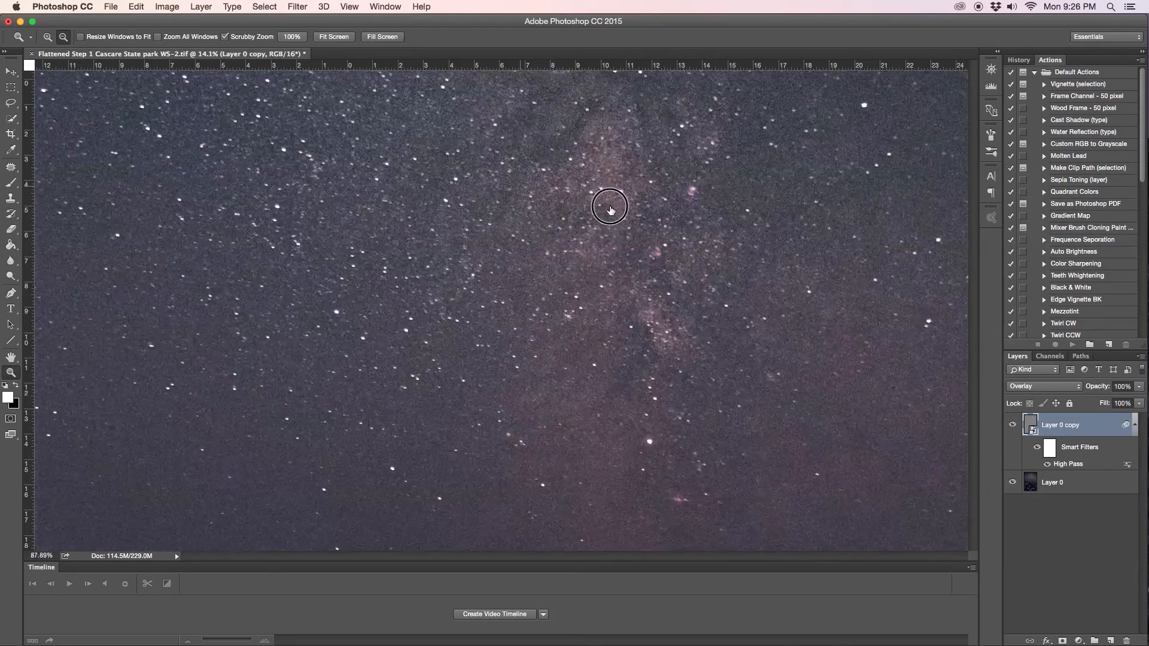
pyautogui.click(1013, 426)
pyautogui.click(1013, 426)
pyautogui.click(1013, 426)
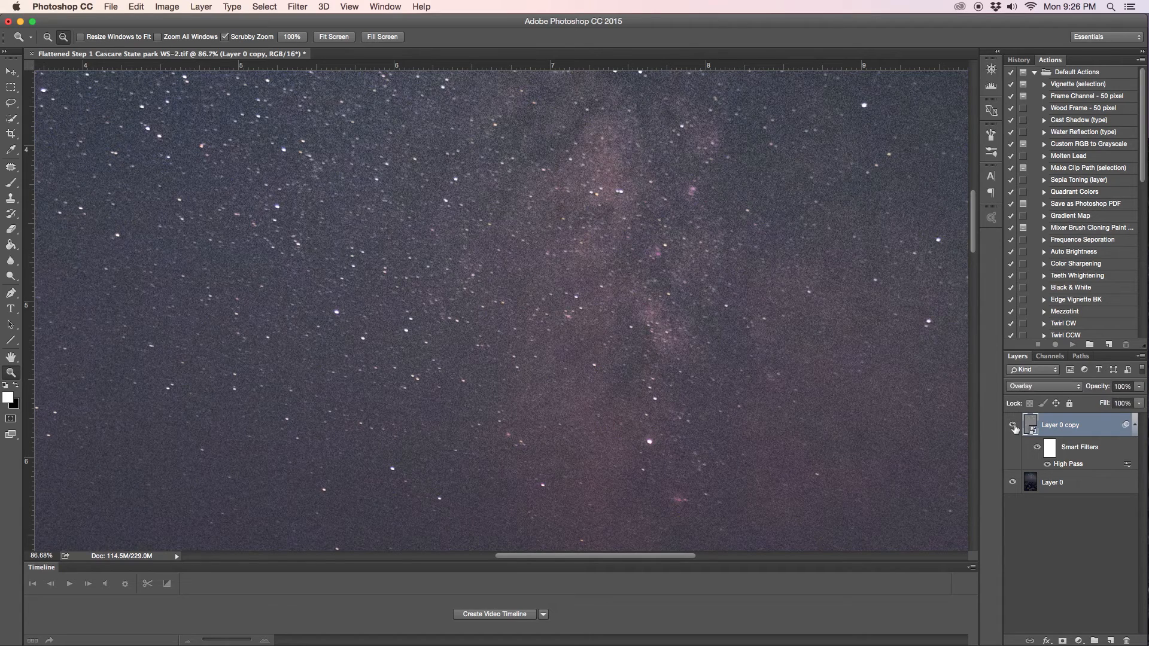
pyautogui.click(1013, 426)
pyautogui.click(1013, 426)
pyautogui.click(1013, 426)
pyautogui.click(1012, 426)
pyautogui.moveTo(855, 313); pyautogui.dragTo(769, 313)
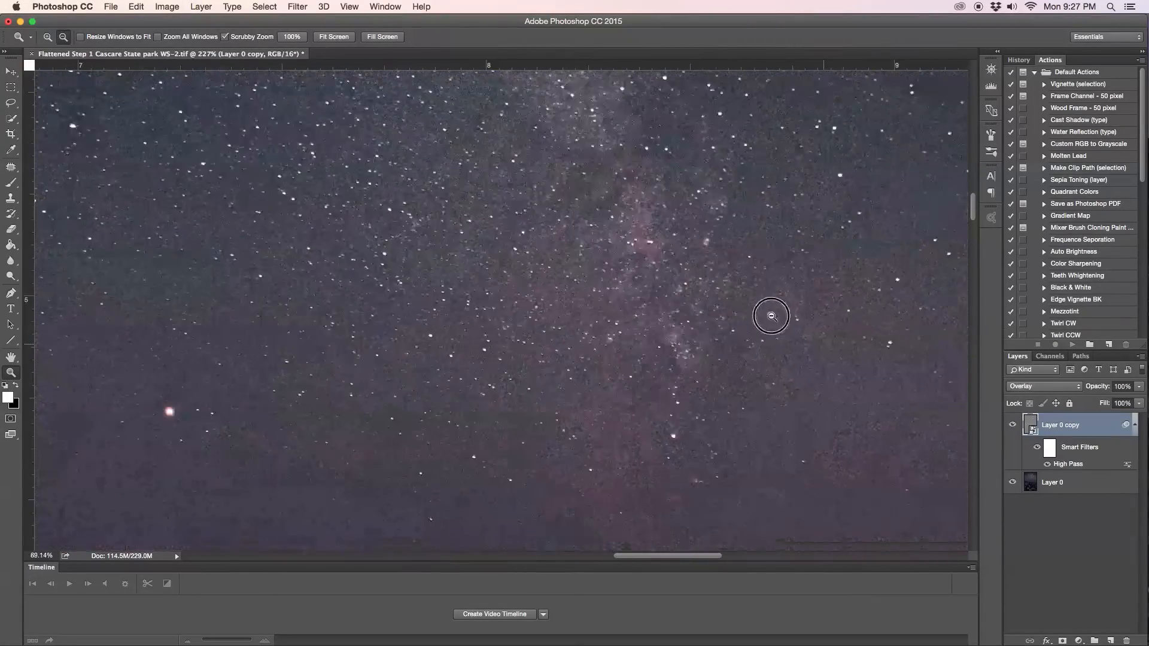
pyautogui.click(1012, 426)
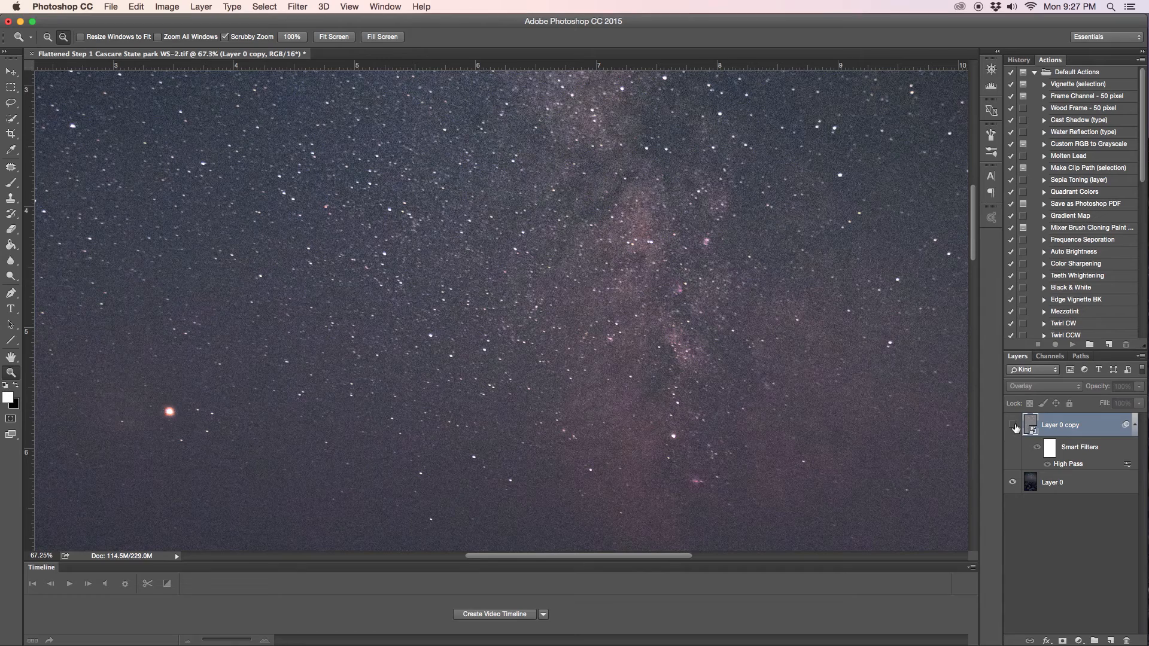
pyautogui.click(1013, 426)
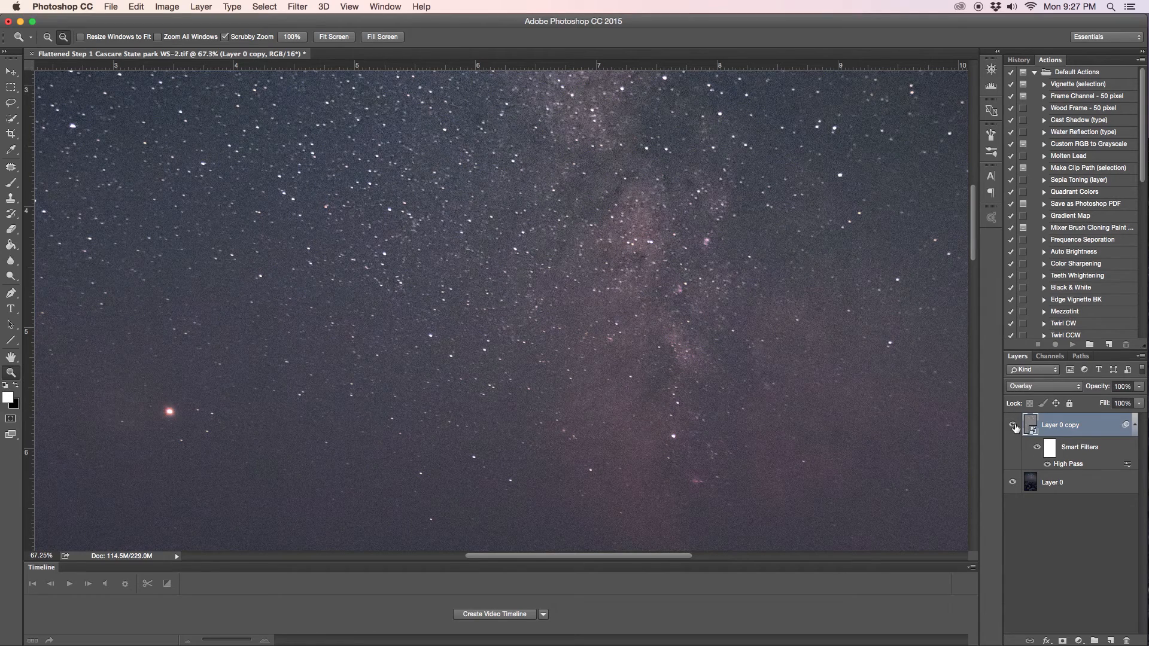
pyautogui.click(1012, 425)
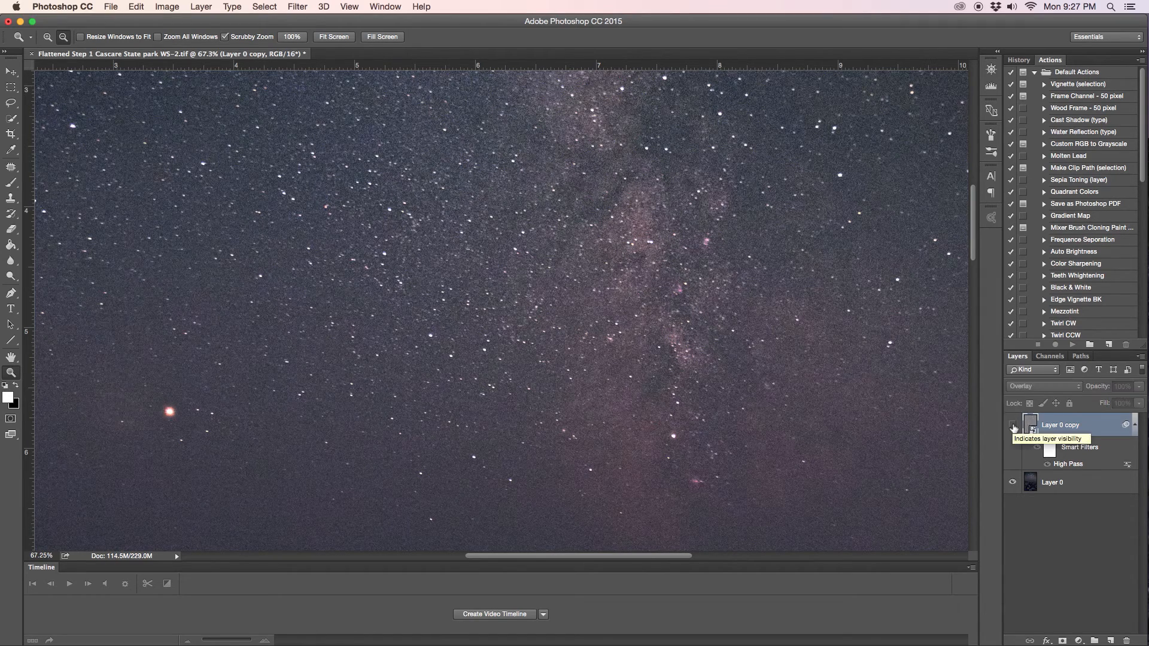
pyautogui.click(1011, 426)
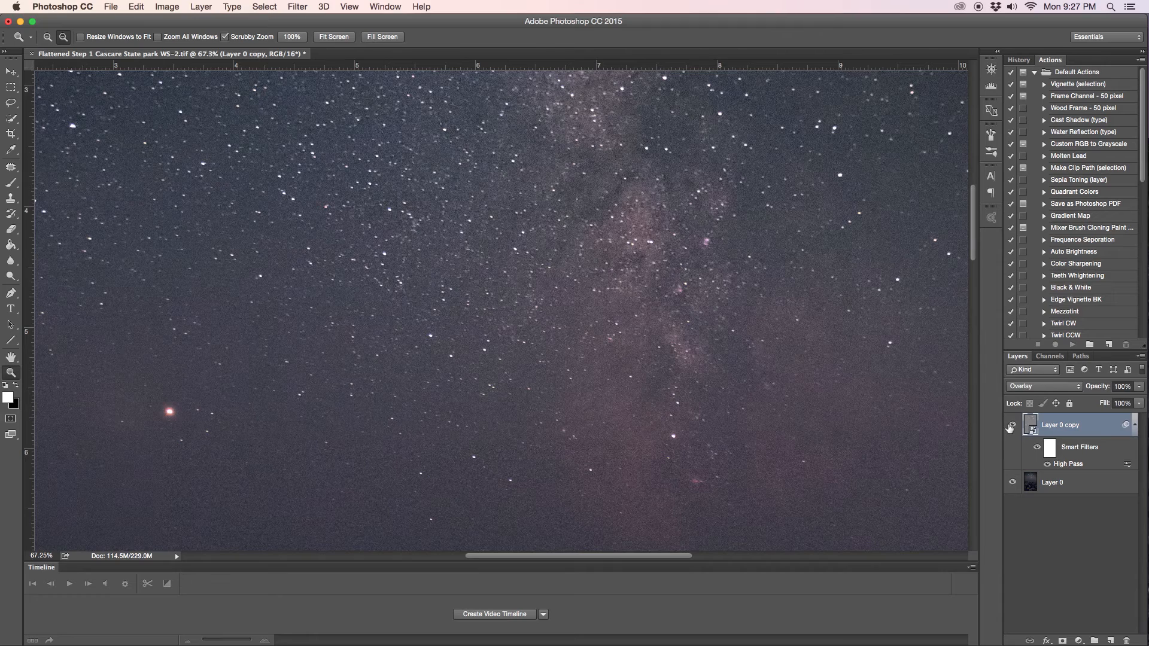
# Compare the upper picture and a close-up of the large foreground rock with and without the High Pass layer.
pyautogui.moveTo(636, 333); pyautogui.dragTo(592, 341)
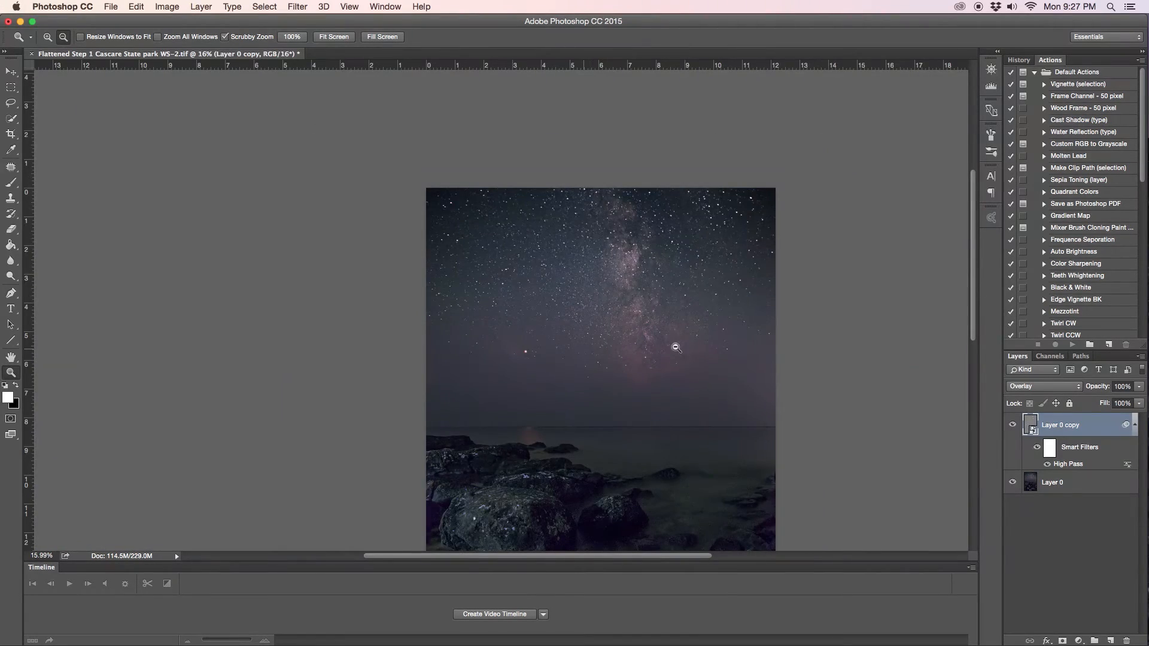
pyautogui.click(1013, 426)
pyautogui.click(1013, 426)
pyautogui.click(1012, 426)
pyautogui.click(1012, 426)
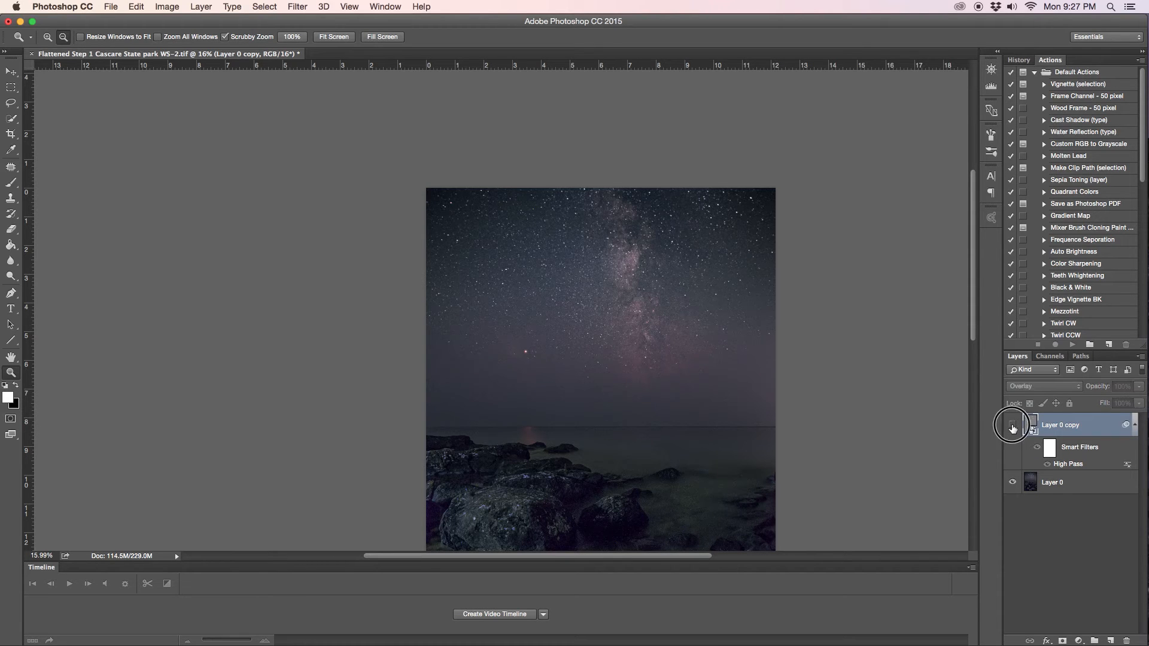
pyautogui.moveTo(502, 512); pyautogui.dragTo(622, 448)
pyautogui.scroll(-5, 622, 448)
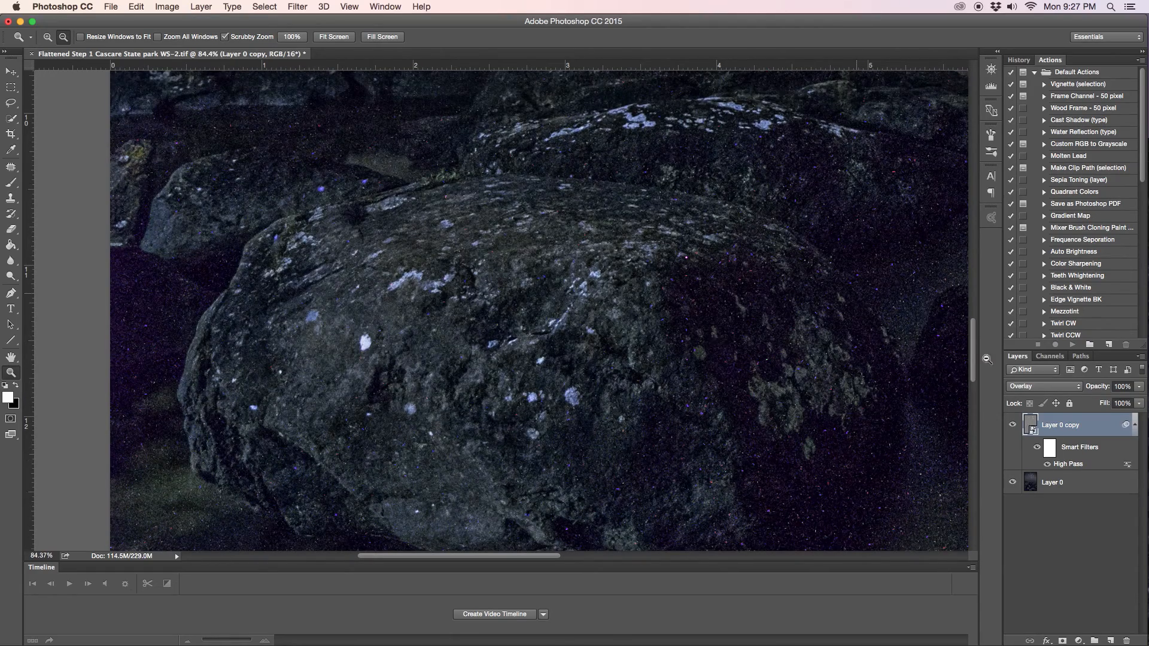
pyautogui.click(1013, 425)
pyautogui.click(1013, 425)
pyautogui.click(1013, 425)
pyautogui.click(1013, 425)
pyautogui.click(1013, 424)
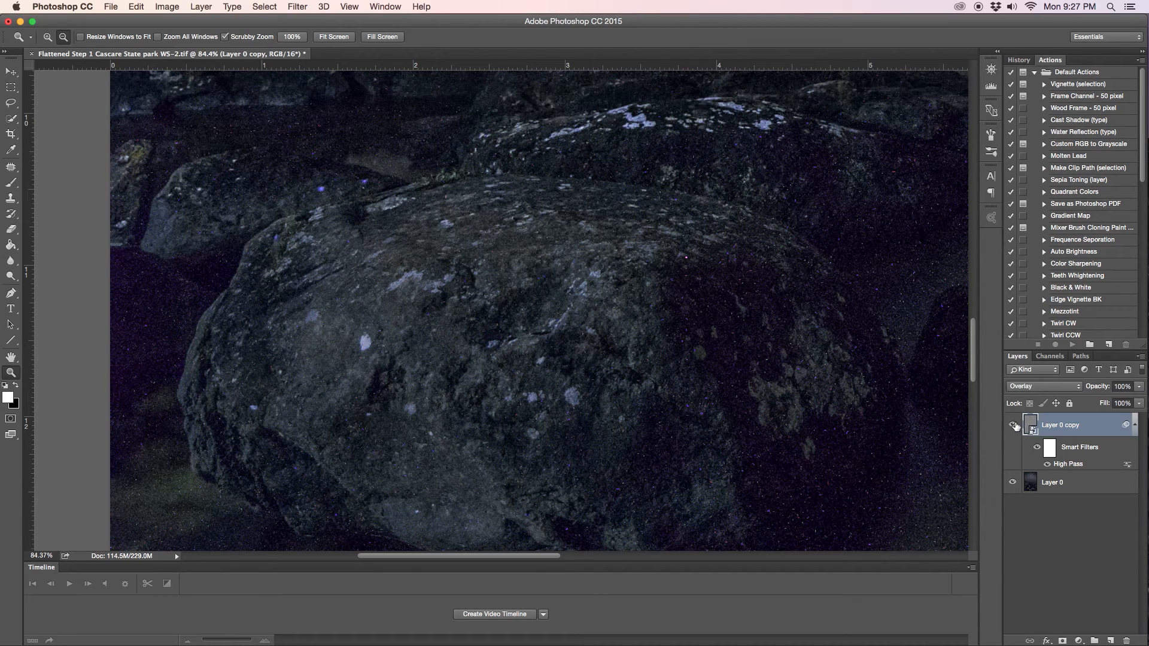
pyautogui.click(1013, 425)
pyautogui.click(1013, 425)
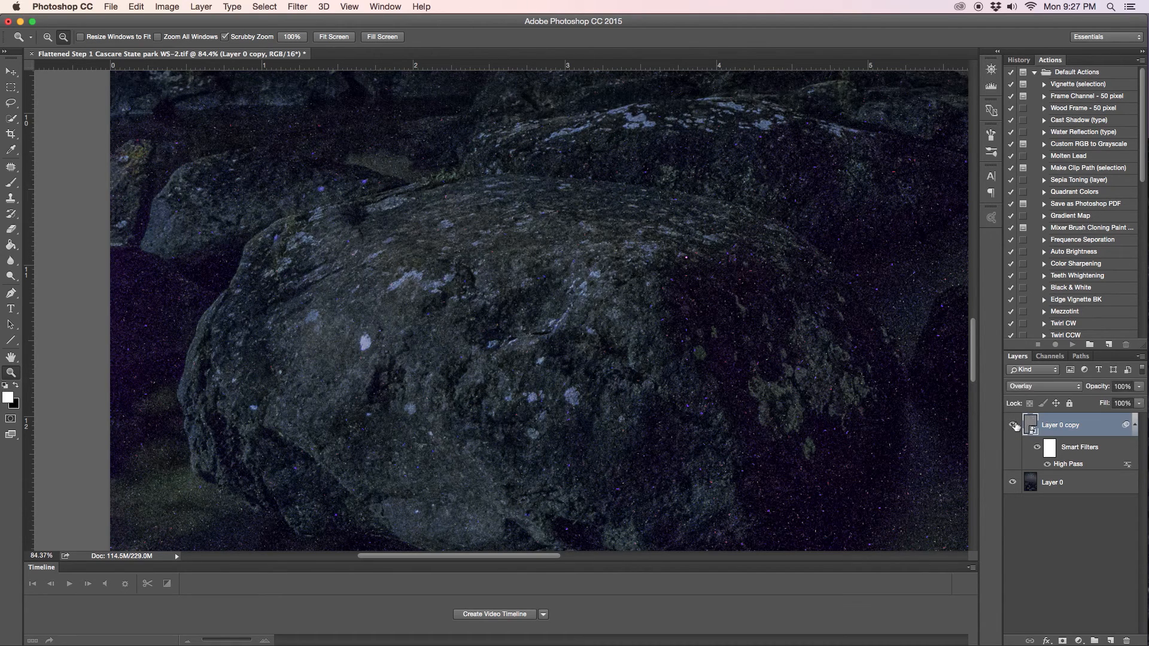
# Examine the noise in the dark areas between the foreground rocks close up.
pyautogui.moveTo(738, 392); pyautogui.dragTo(658, 377)
pyautogui.moveTo(744, 413); pyautogui.dragTo(697, 402)
pyautogui.moveTo(479, 334); pyautogui.dragTo(515, 337)
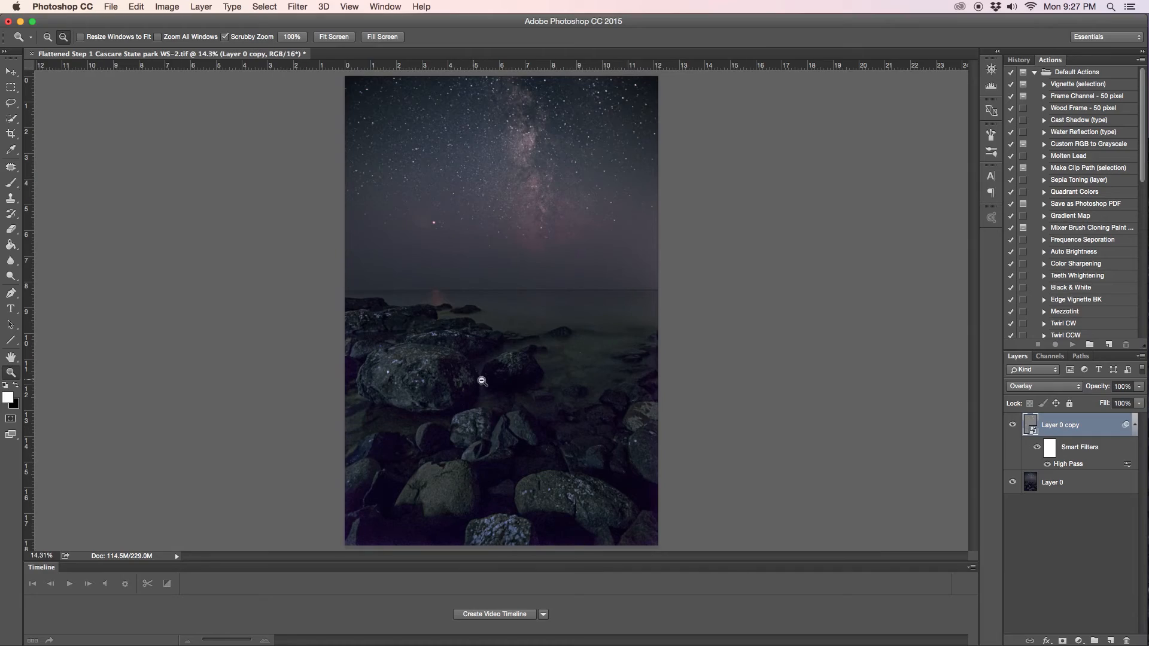
pyautogui.moveTo(490, 392); pyautogui.dragTo(566, 389)
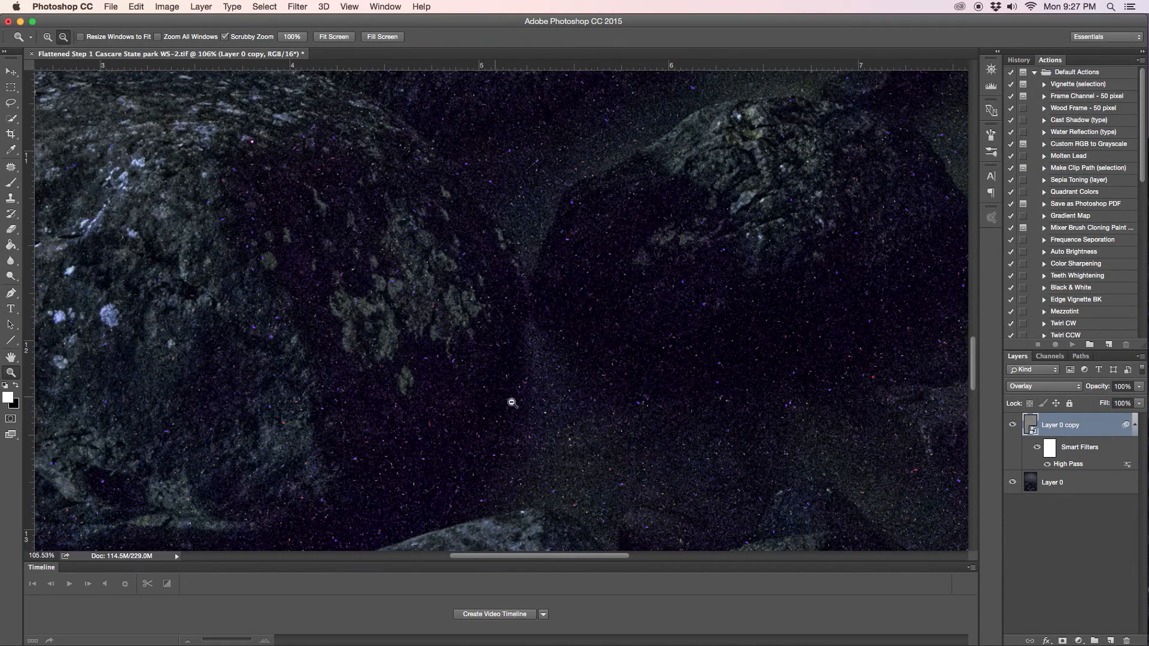
pyautogui.scroll(-5, 513, 403)
pyautogui.scroll(-7, 514, 404)
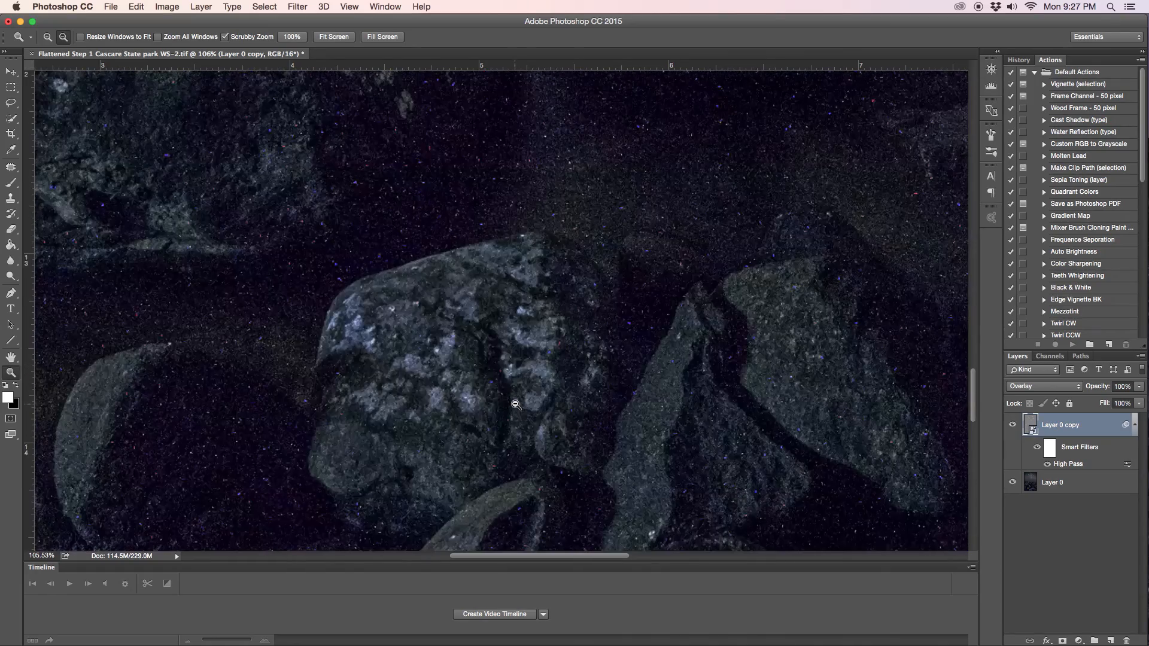
# Stamp all visible layers into a new merged layer above the High Pass layer.
pyautogui.scroll(5, 515, 404)
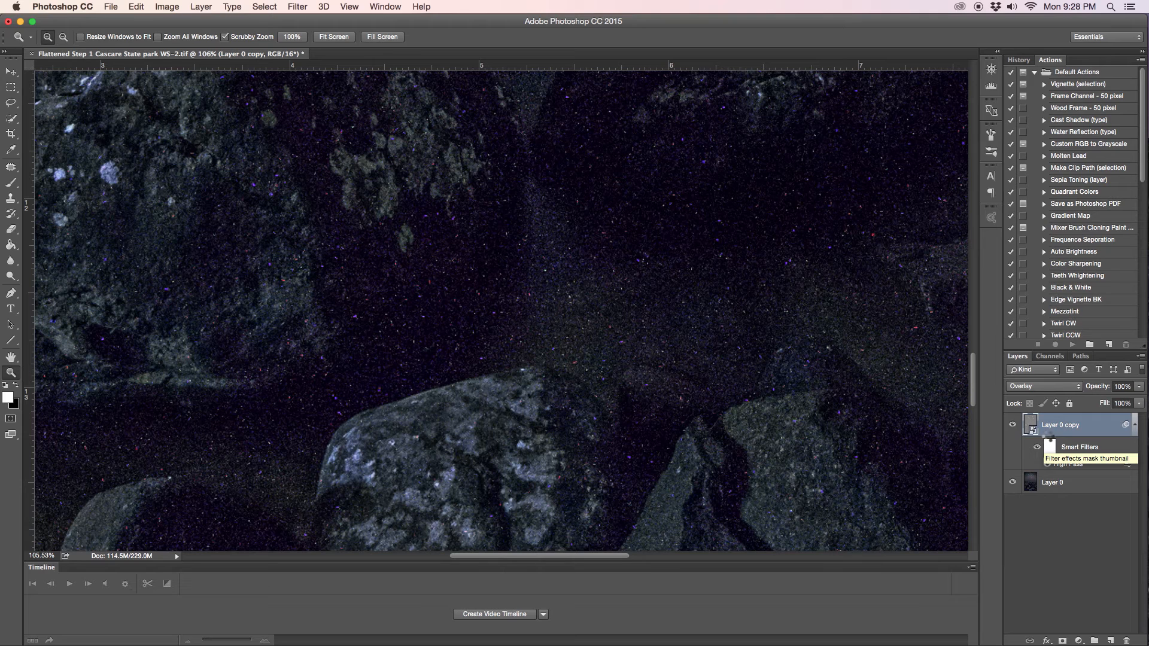
pyautogui.press('super+alt+shift+n')
pyautogui.press('super+alt+shift+e')
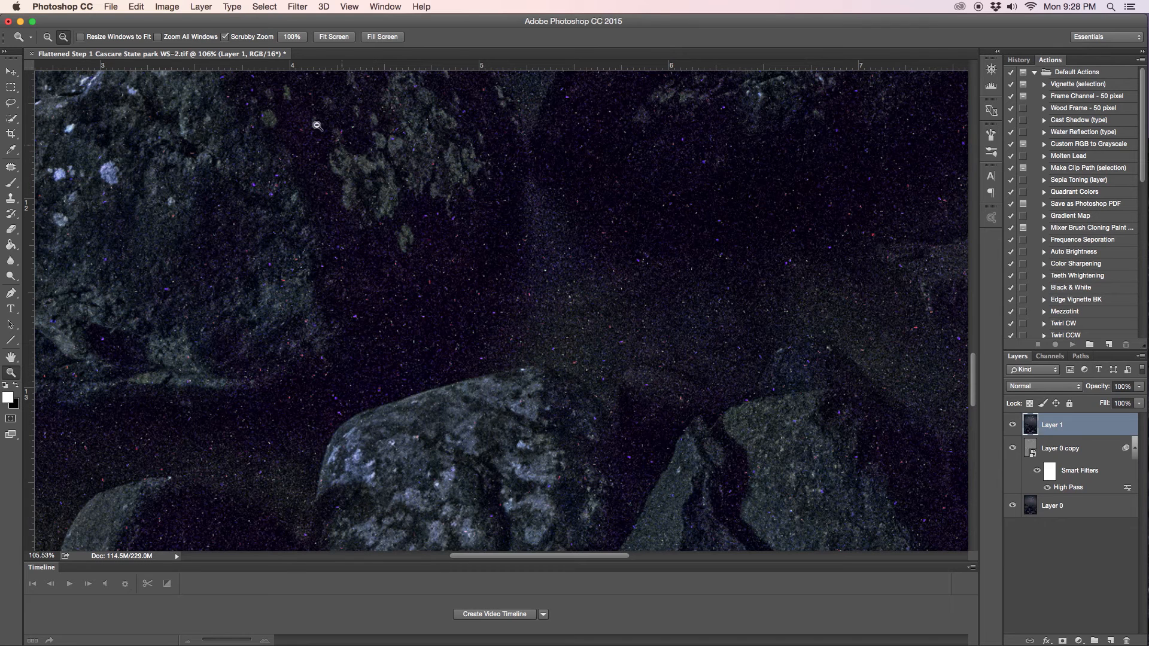
# Apply a Median noise filter with a radius of 1 pixel to the merged layer.
pyautogui.click(296, 7)
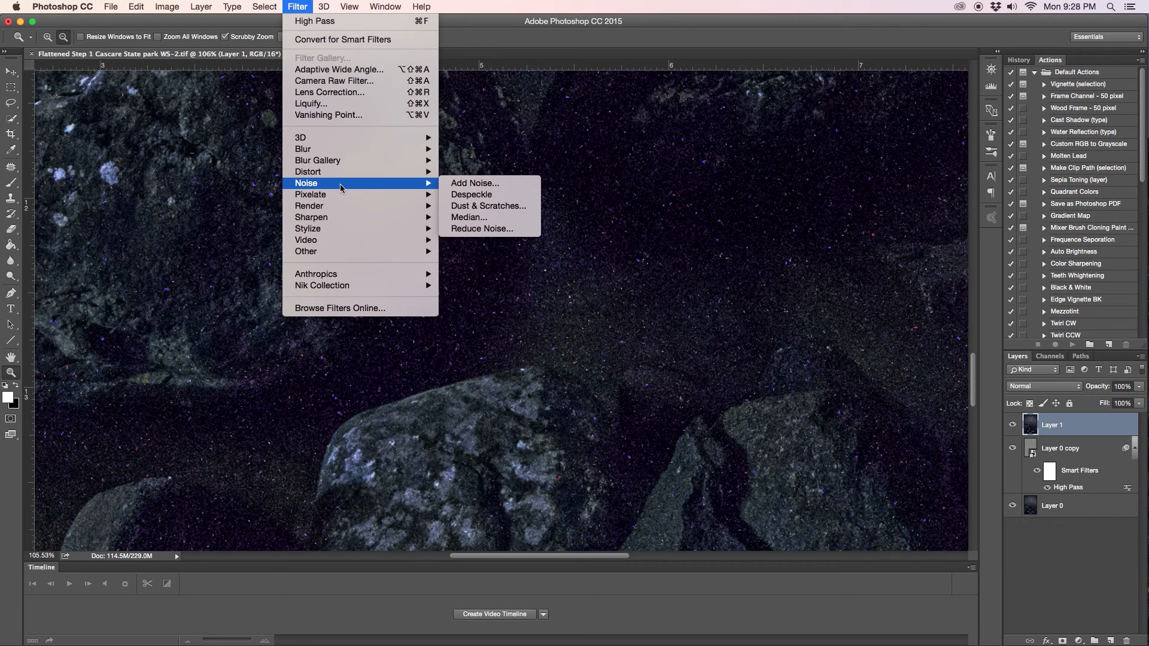
pyautogui.moveTo(417, 195)
pyautogui.click(475, 223)
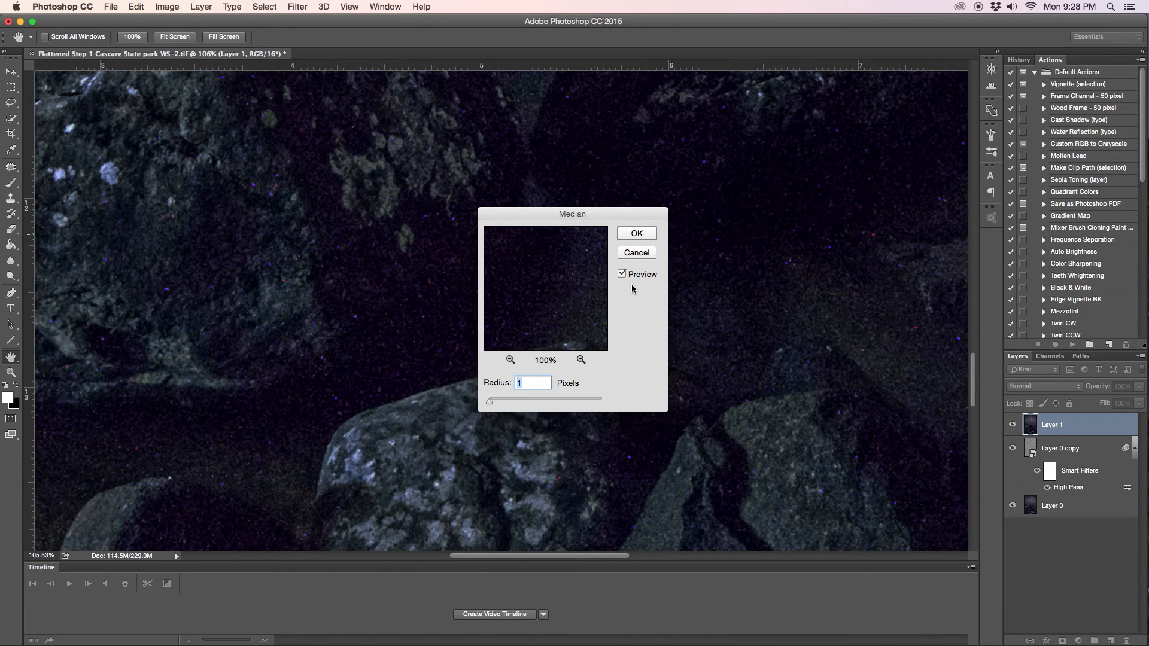
pyautogui.press('Return')
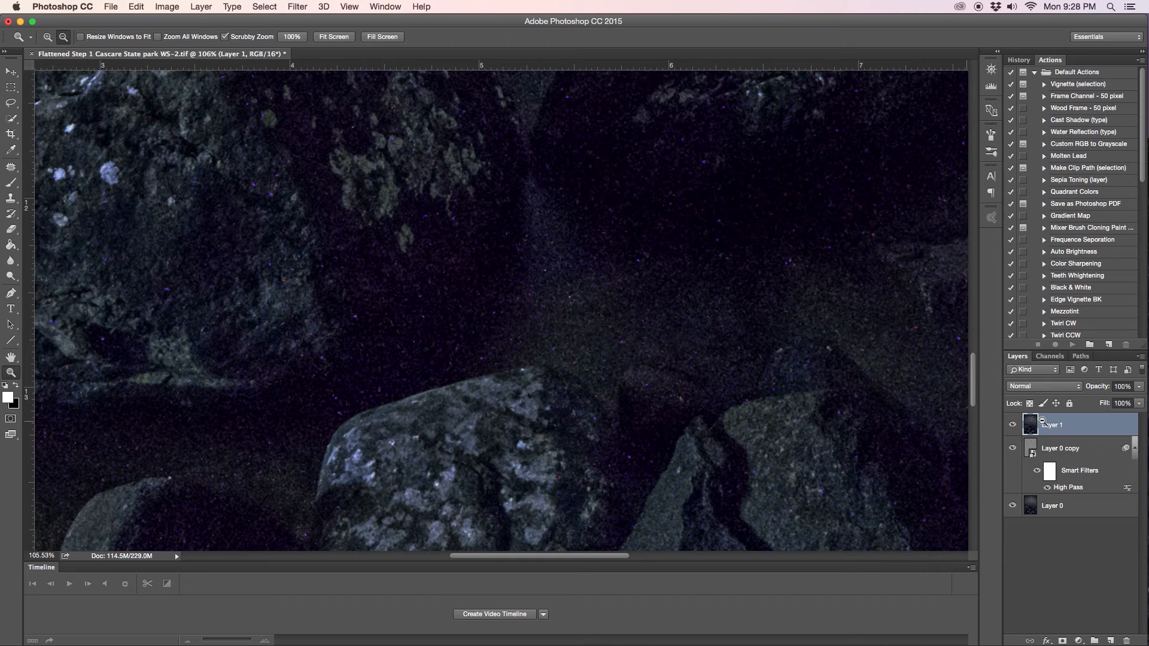
# Compare the dark foreground gaps and the Milky Way with and without the Median-filtered layer.
pyautogui.click(1012, 425)
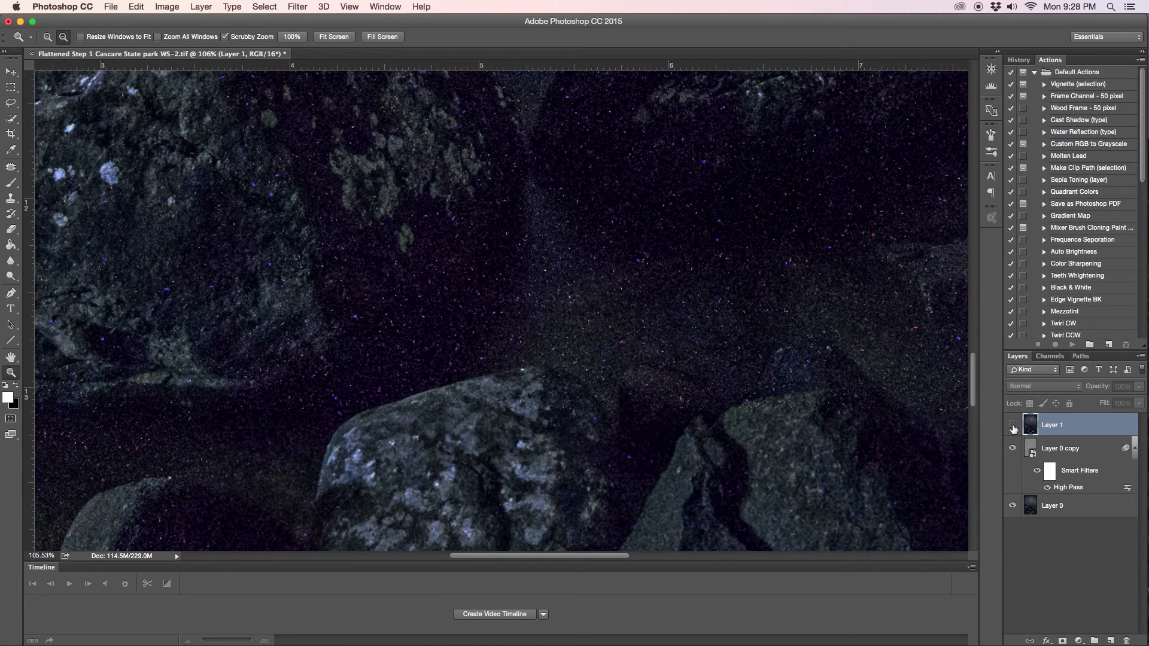
pyautogui.click(1012, 425)
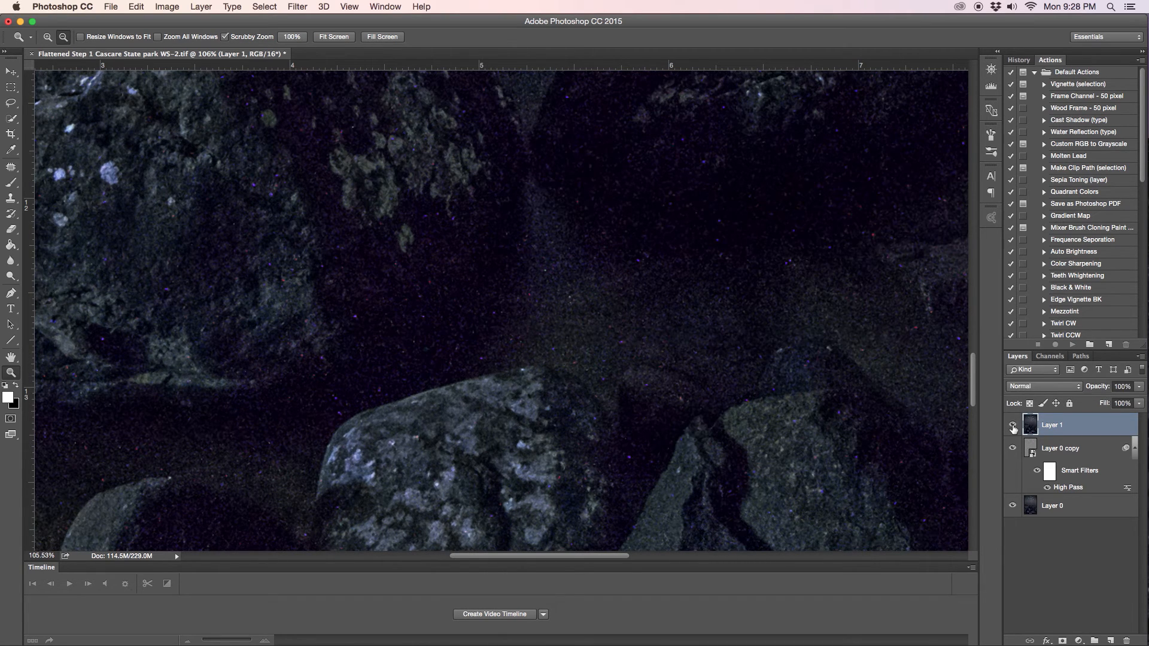
pyautogui.moveTo(790, 323); pyautogui.dragTo(595, 295)
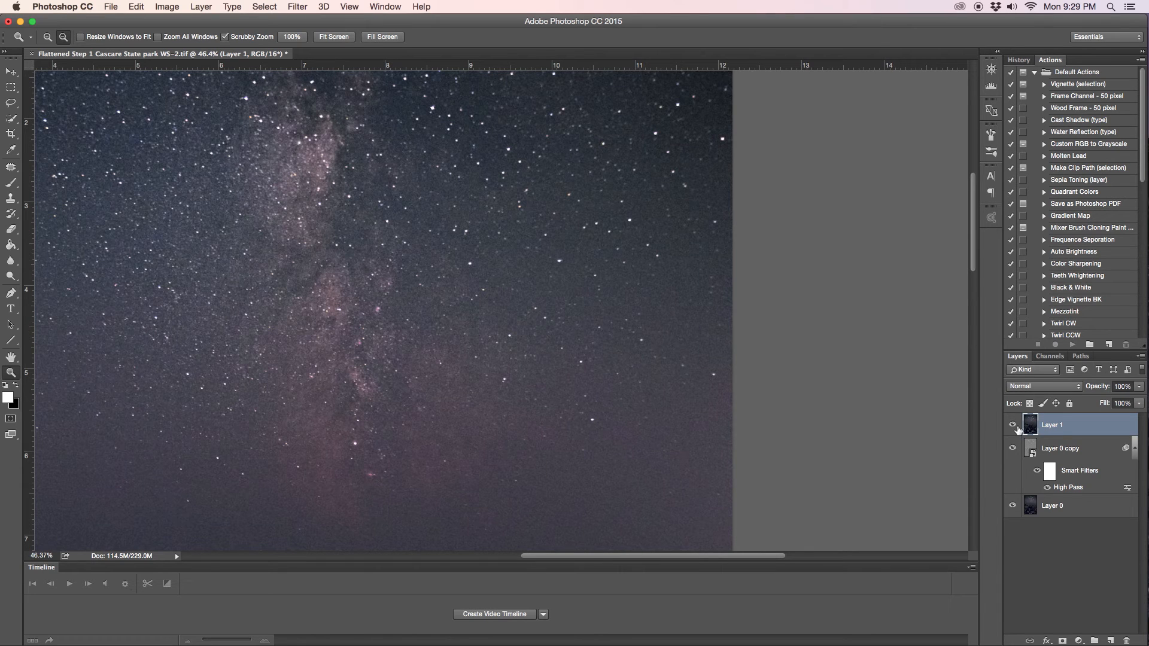
pyautogui.click(1011, 426)
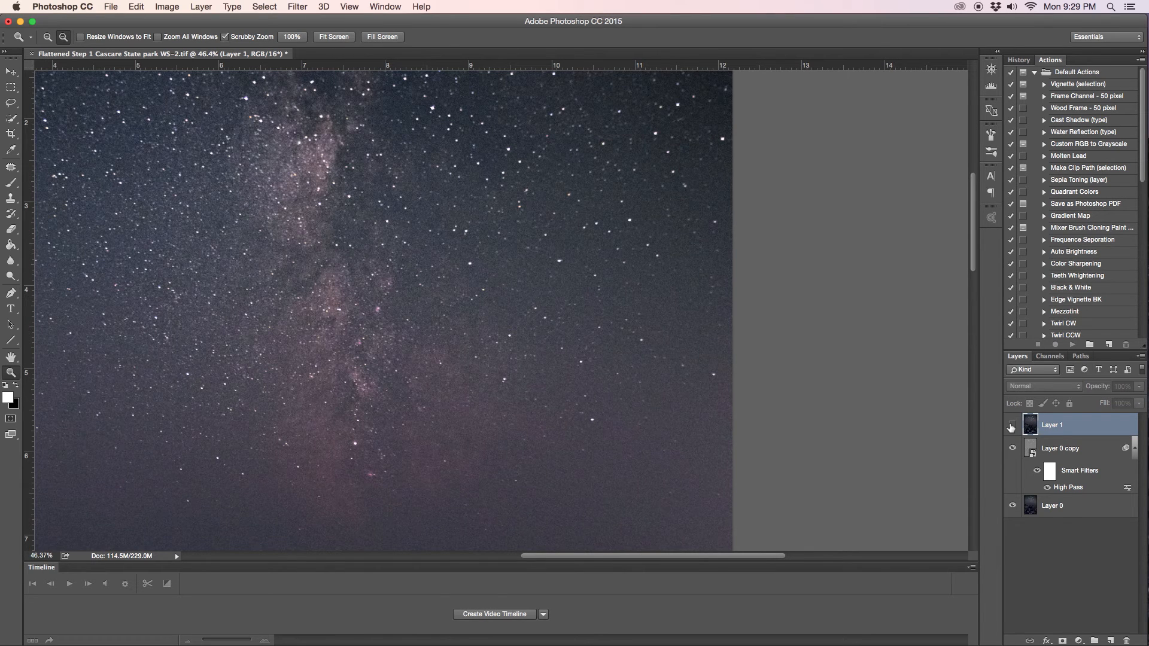
pyautogui.click(1011, 426)
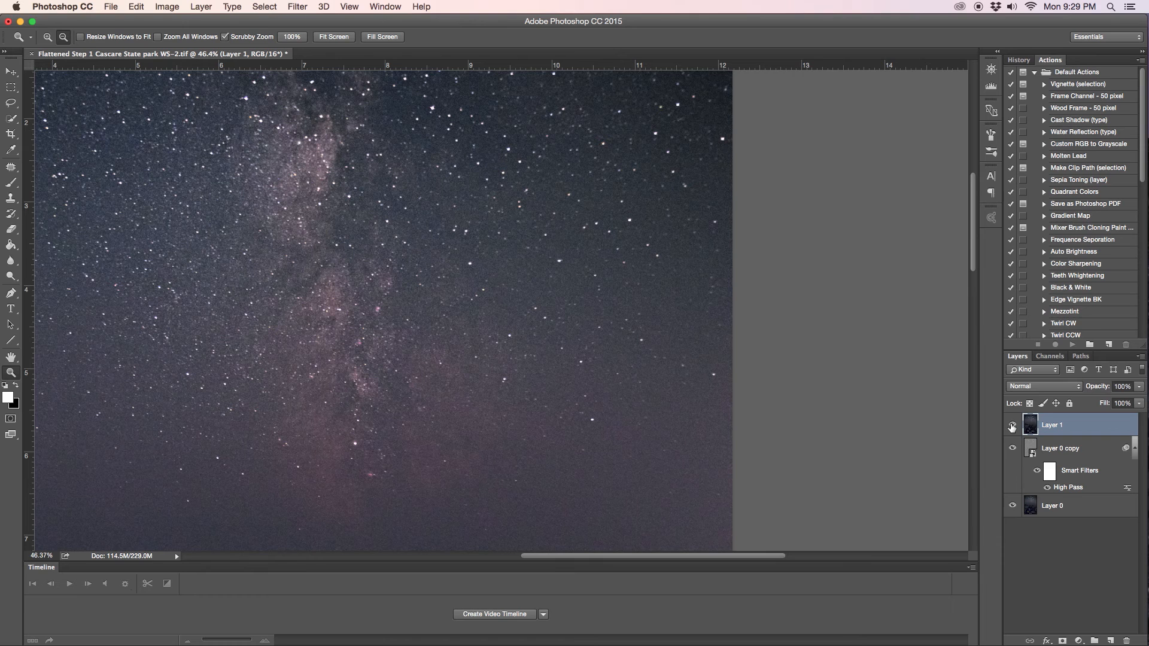
pyautogui.click(1011, 426)
pyautogui.click(1012, 426)
pyautogui.click(1011, 426)
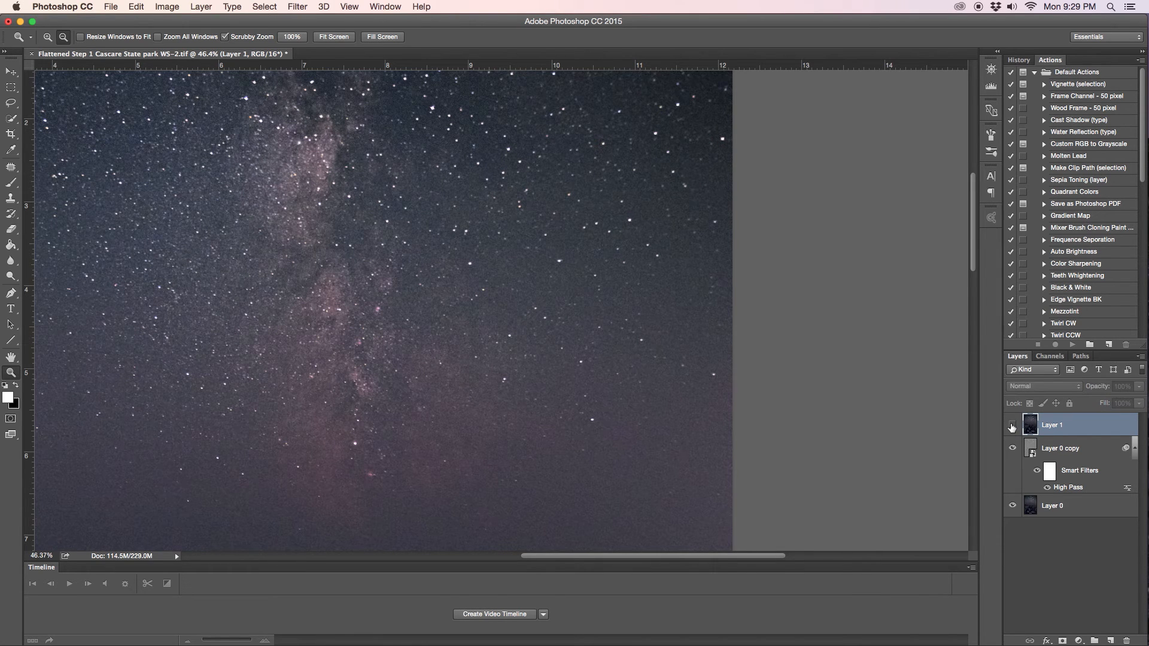
pyautogui.click(1011, 426)
# Compare the stars beside the Milky Way close up with and without the Median-filtered layer.
pyautogui.moveTo(555, 227); pyautogui.dragTo(531, 241)
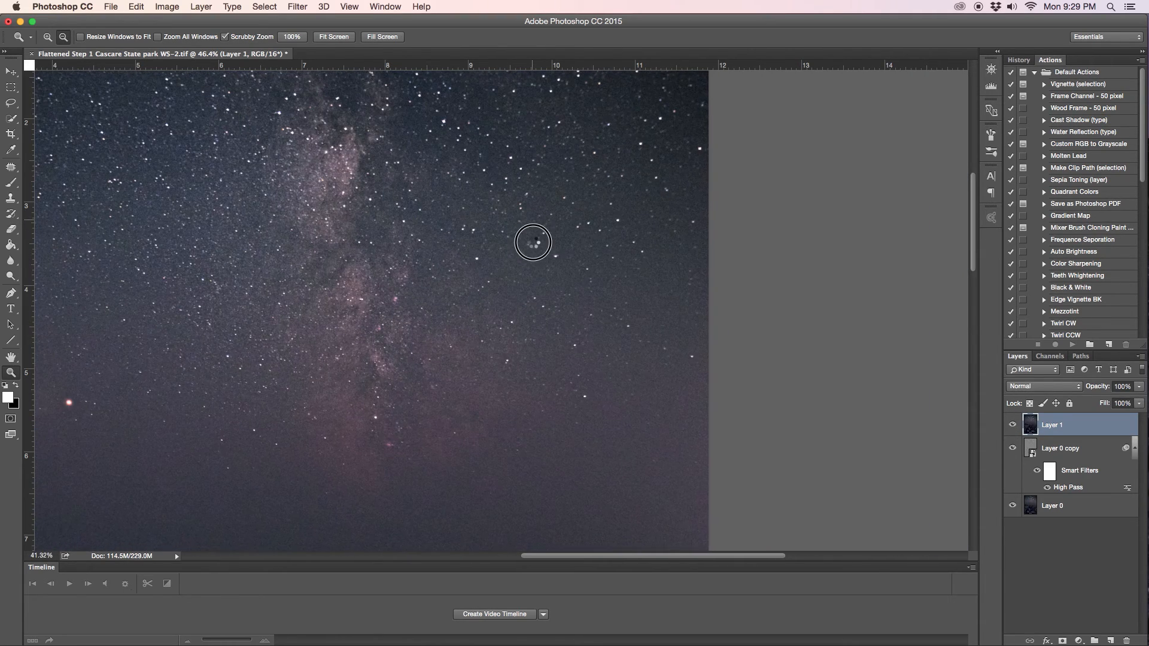
pyautogui.moveTo(136, 260); pyautogui.dragTo(151, 282)
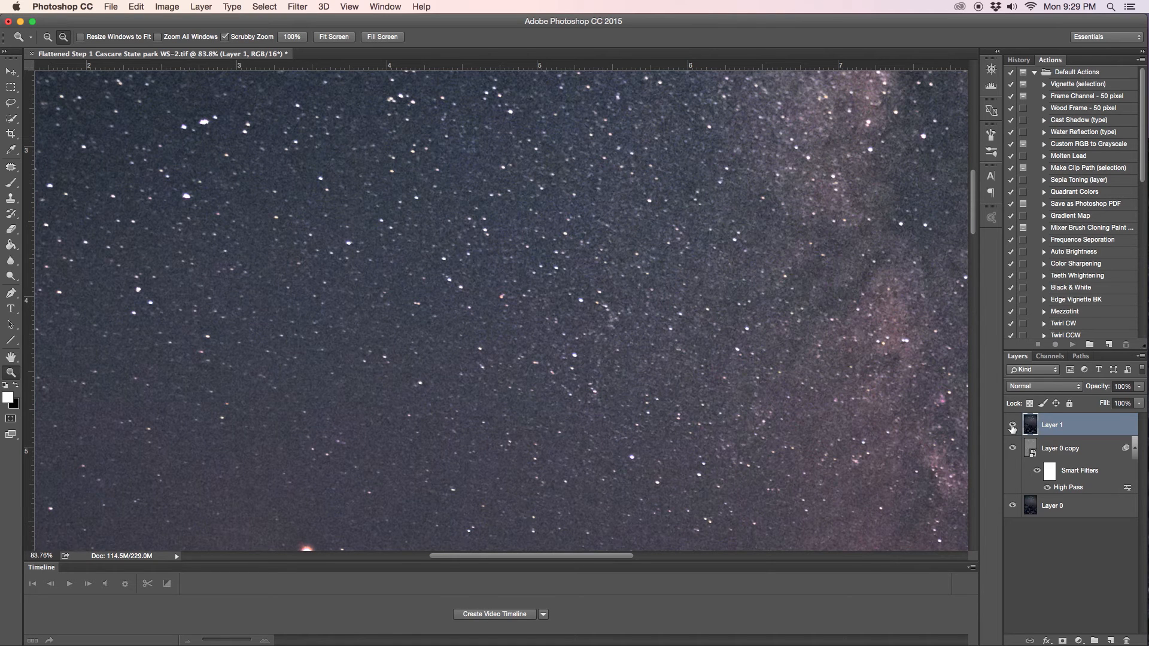
pyautogui.click(1011, 425)
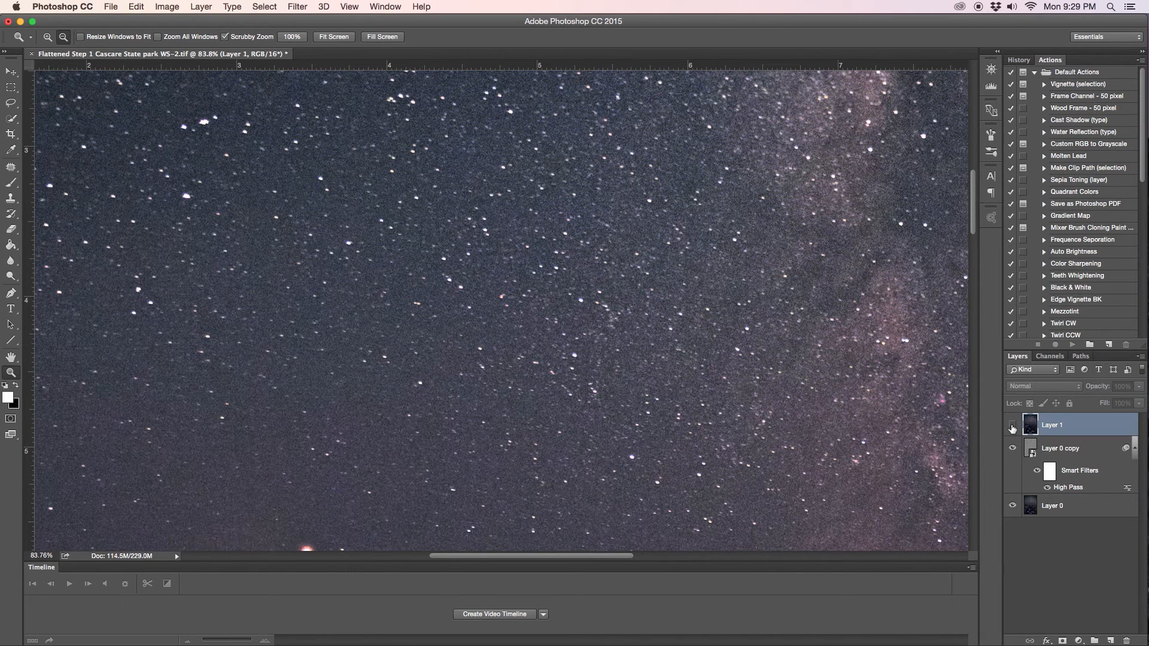
pyautogui.click(1012, 425)
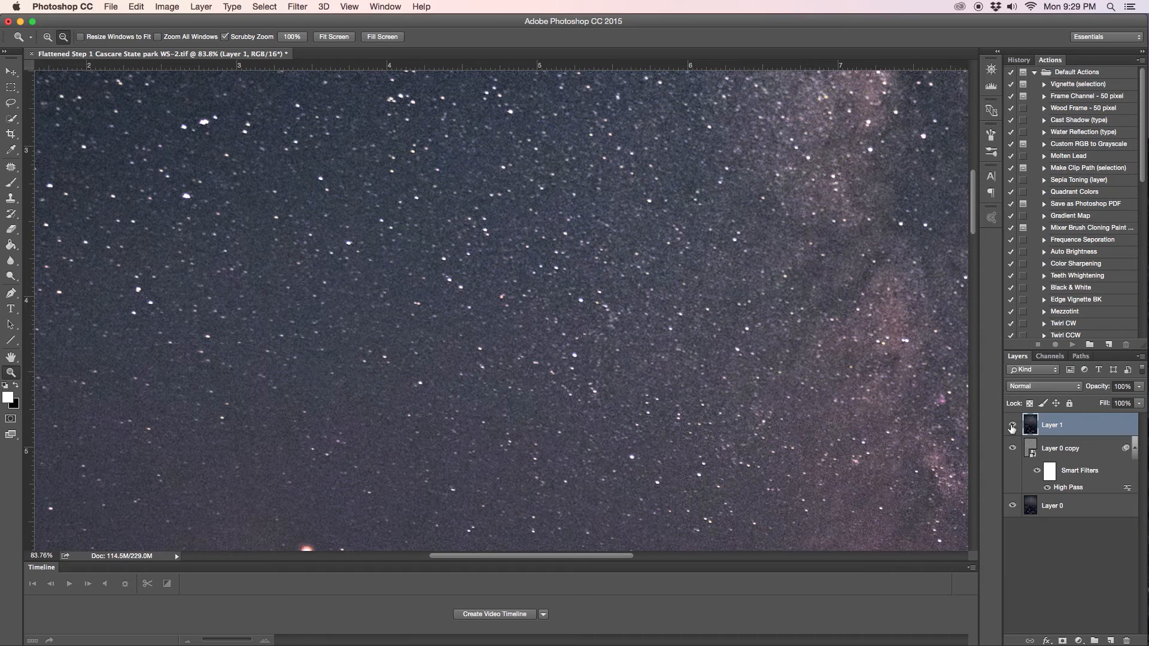
pyautogui.click(1012, 425)
pyautogui.click(1011, 425)
pyautogui.click(1012, 426)
pyautogui.click(1011, 426)
pyautogui.click(1011, 426)
pyautogui.click(1012, 426)
# Compare the whole picture with and without the Median-filtered layer and the High Pass layer.
pyautogui.moveTo(791, 383); pyautogui.dragTo(655, 356)
pyautogui.moveTo(514, 402); pyautogui.dragTo(529, 409)
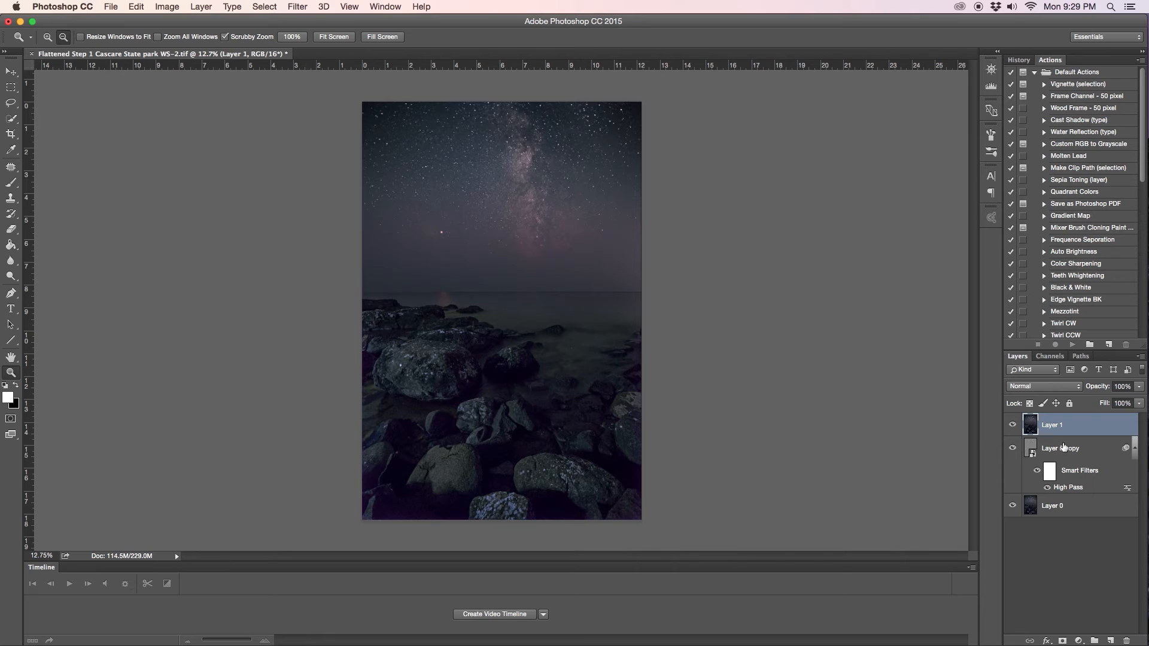
pyautogui.click(1012, 426)
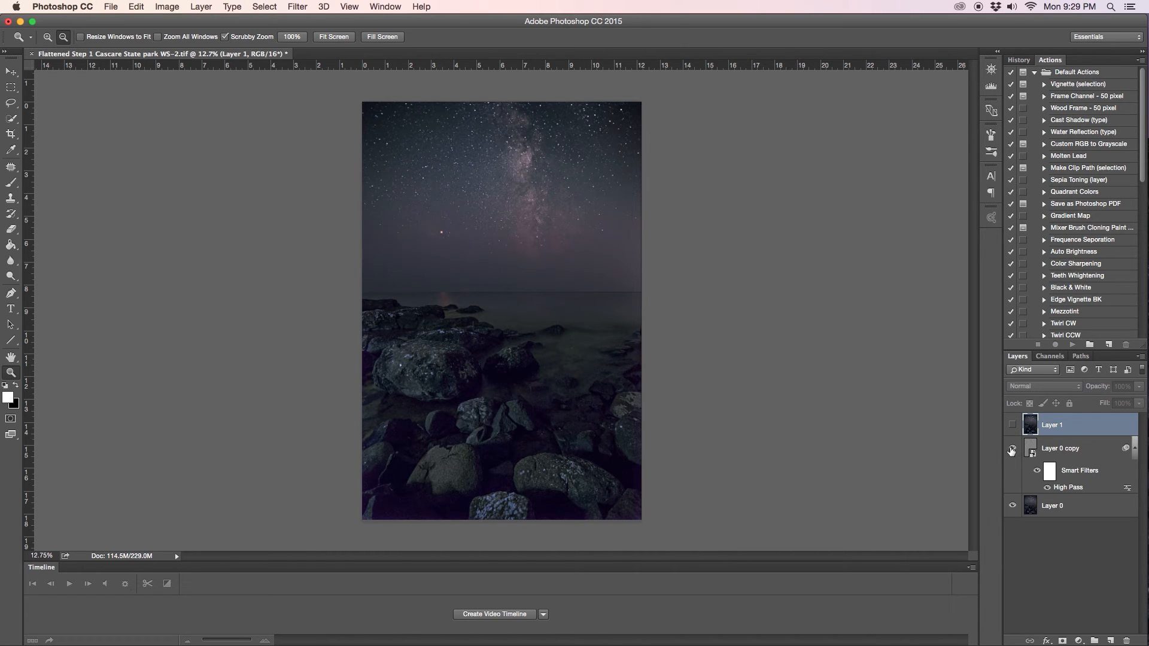
pyautogui.click(1011, 449)
pyautogui.click(1011, 449)
pyautogui.click(1012, 426)
pyautogui.click(1012, 426)
pyautogui.click(1012, 426)
pyautogui.click(1012, 426)
pyautogui.click(1011, 426)
pyautogui.click(1012, 426)
pyautogui.click(1012, 426)
pyautogui.click(1012, 426)
pyautogui.click(1012, 426)
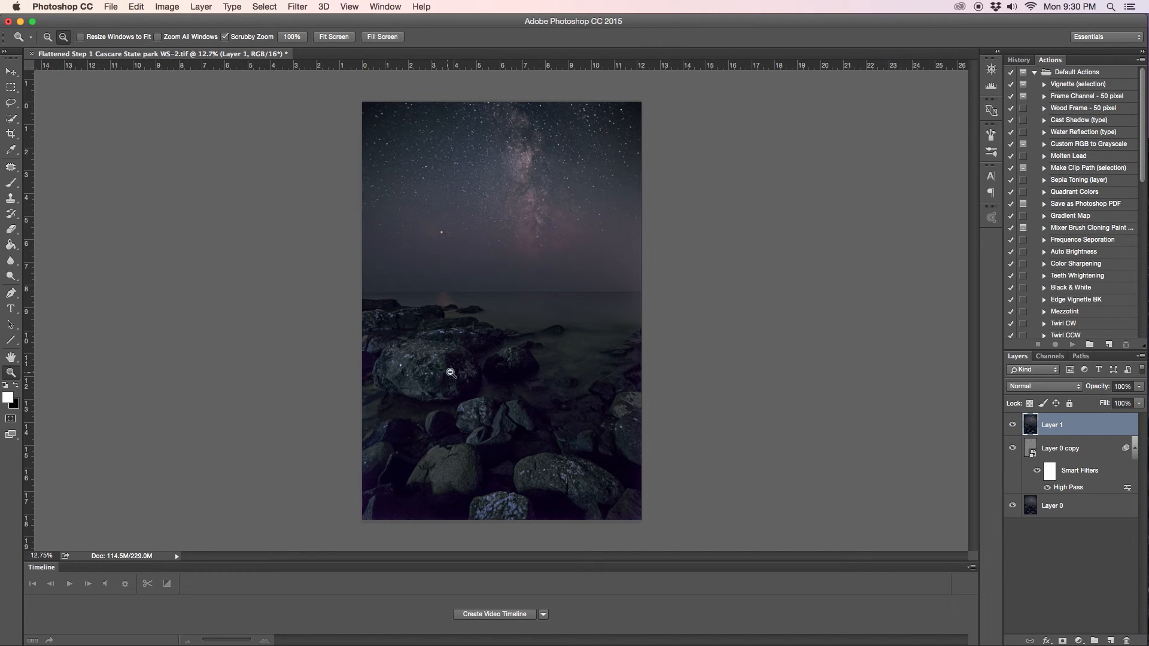
# Examine the remaining noise and colored specks in the dark areas between the foreground rocks close up.
pyautogui.moveTo(467, 379); pyautogui.dragTo(566, 391)
pyautogui.scroll(-5, 682, 419)
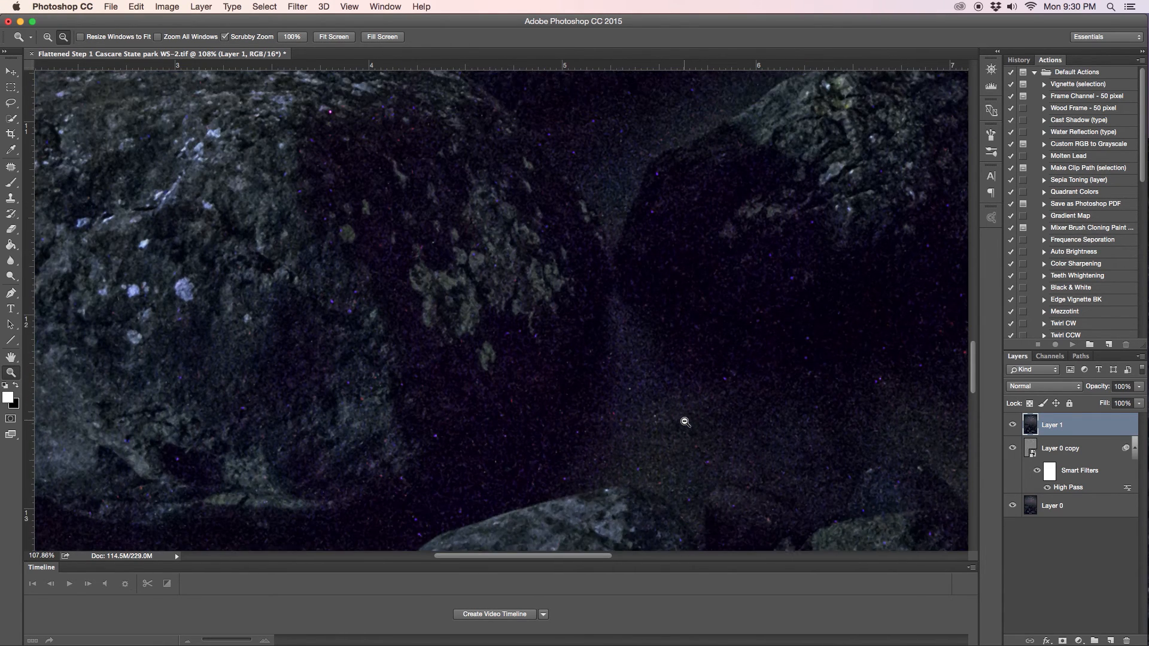
pyautogui.scroll(-9, 670, 420)
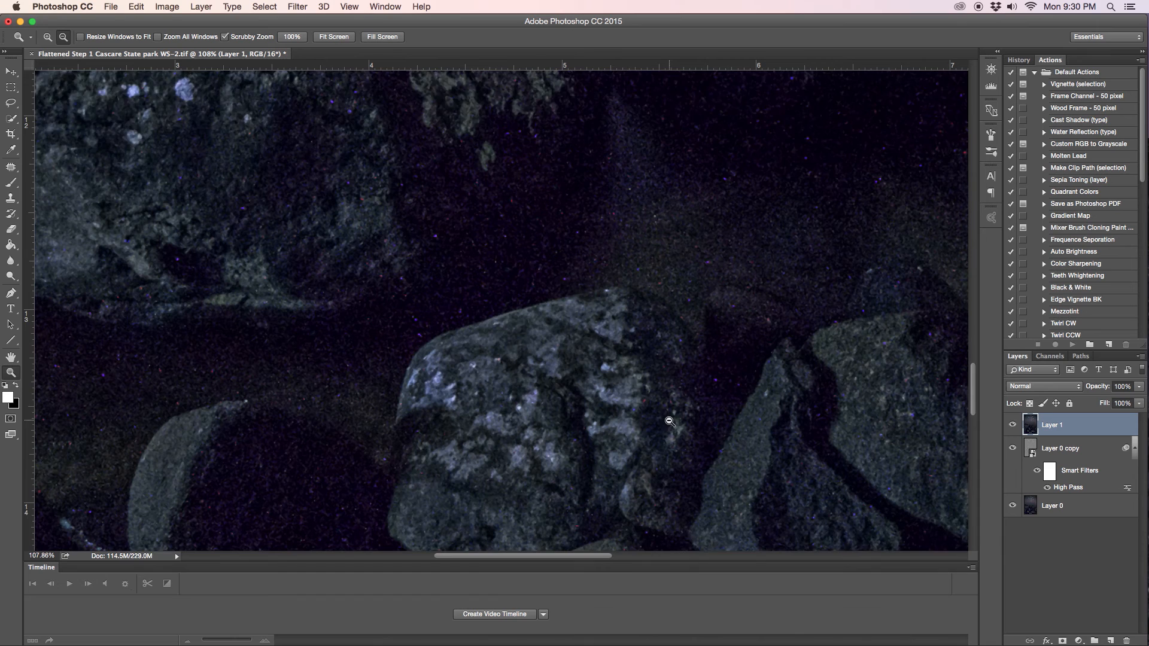
pyautogui.scroll(-8, 555, 370)
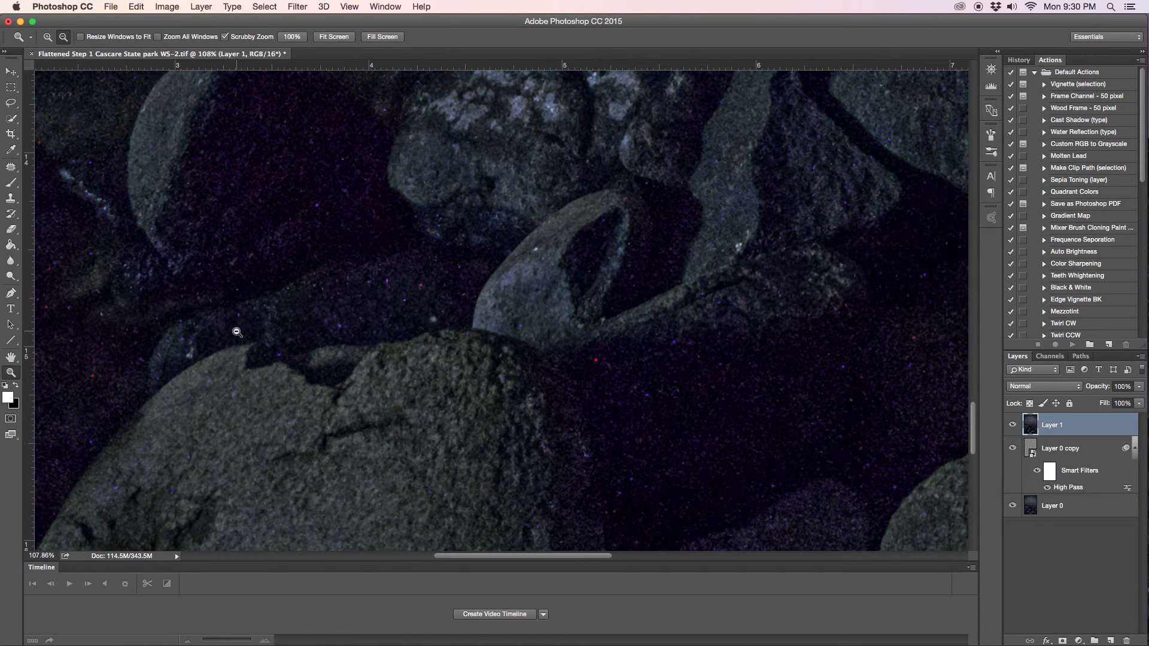
pyautogui.moveTo(294, 323); pyautogui.dragTo(569, 326)
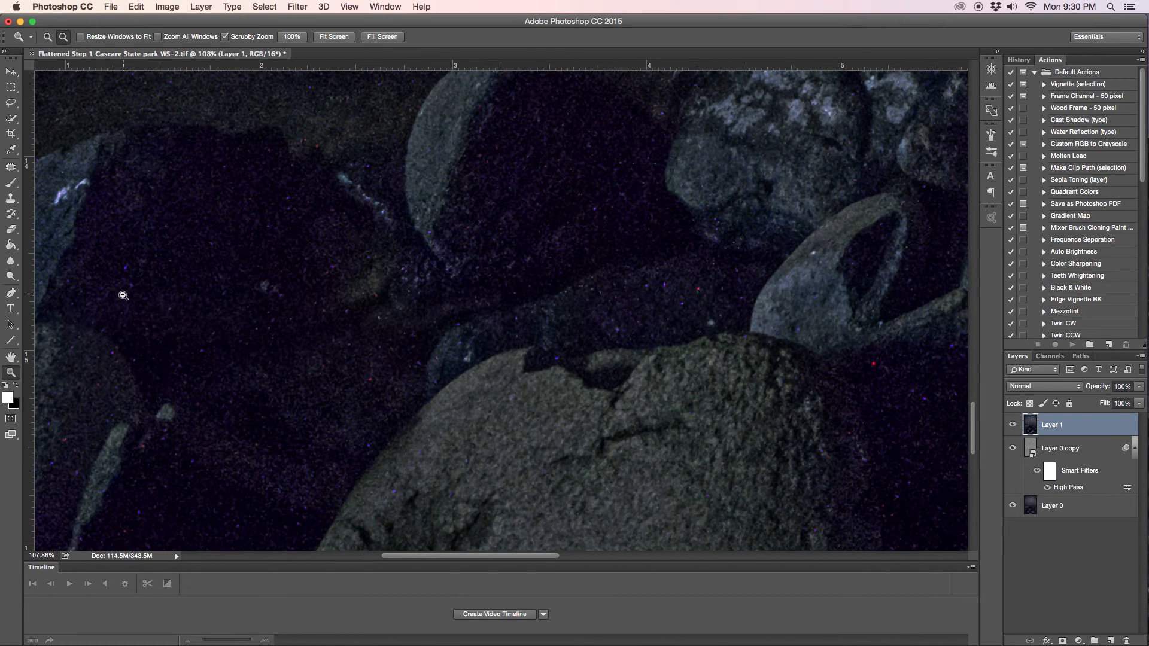
pyautogui.scroll(10, 456, 333)
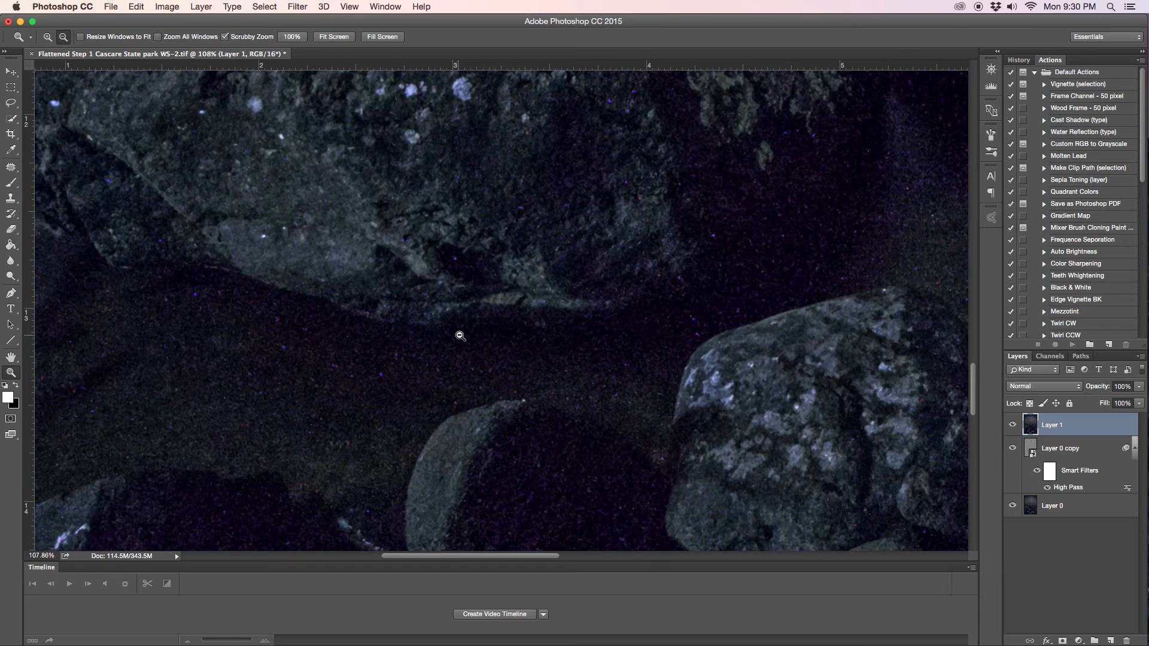
pyautogui.scroll(-6, 485, 352)
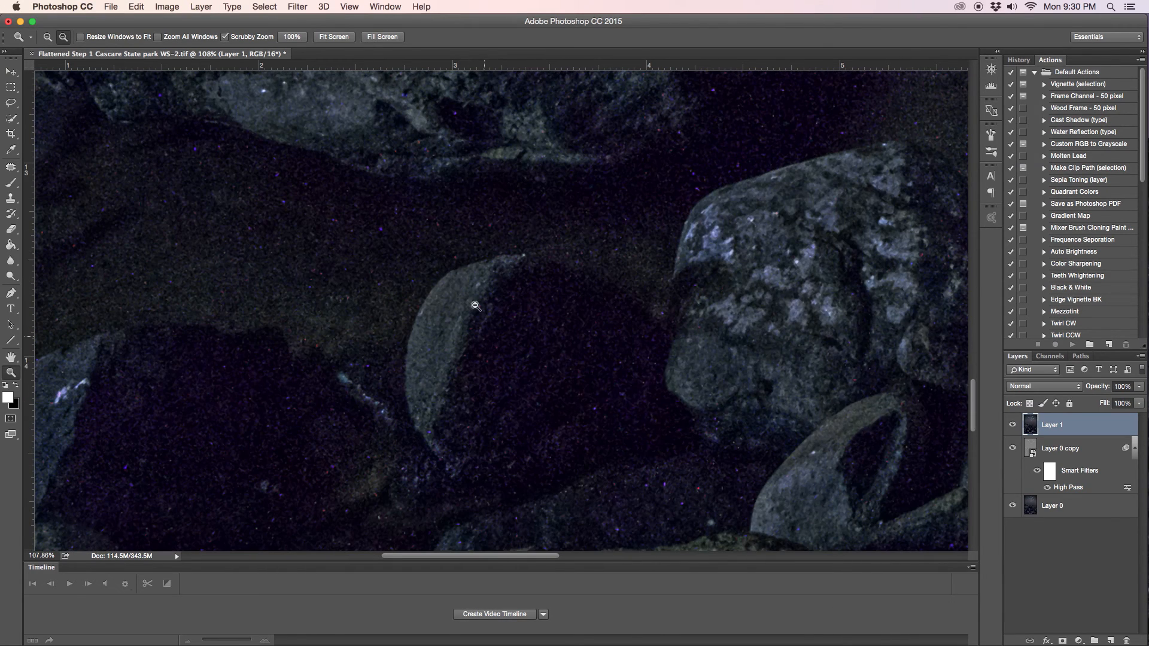
pyautogui.click(261, 7)
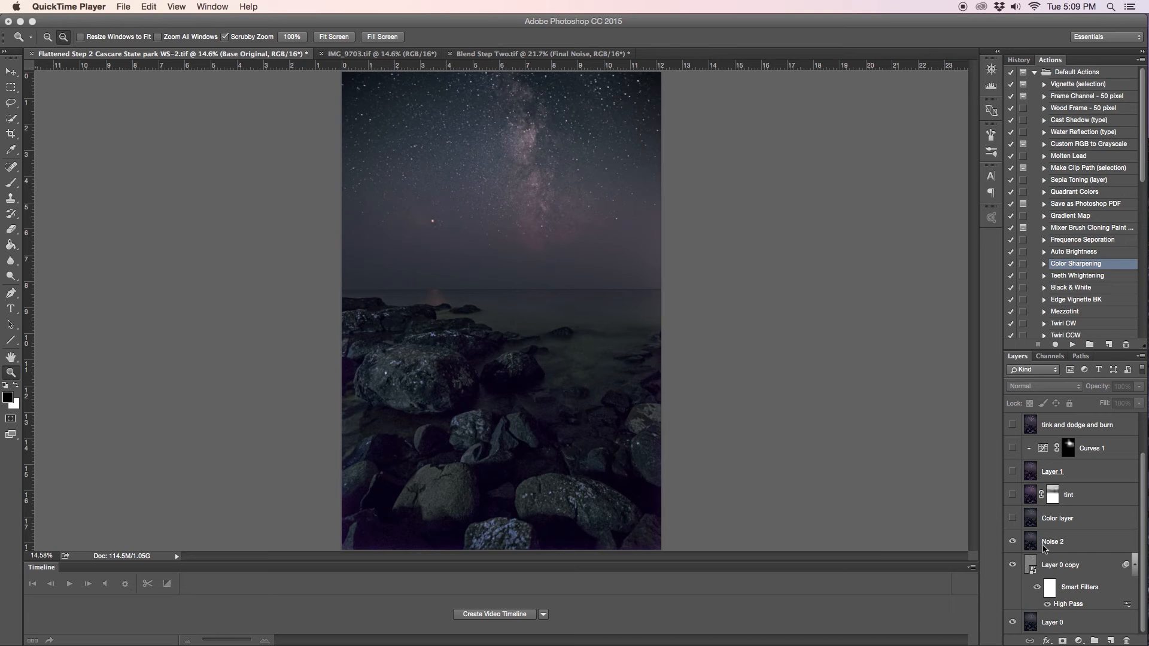
# Make the Color layer above Noise 2 visible and select it.
pyautogui.scroll(2, 1044, 419)
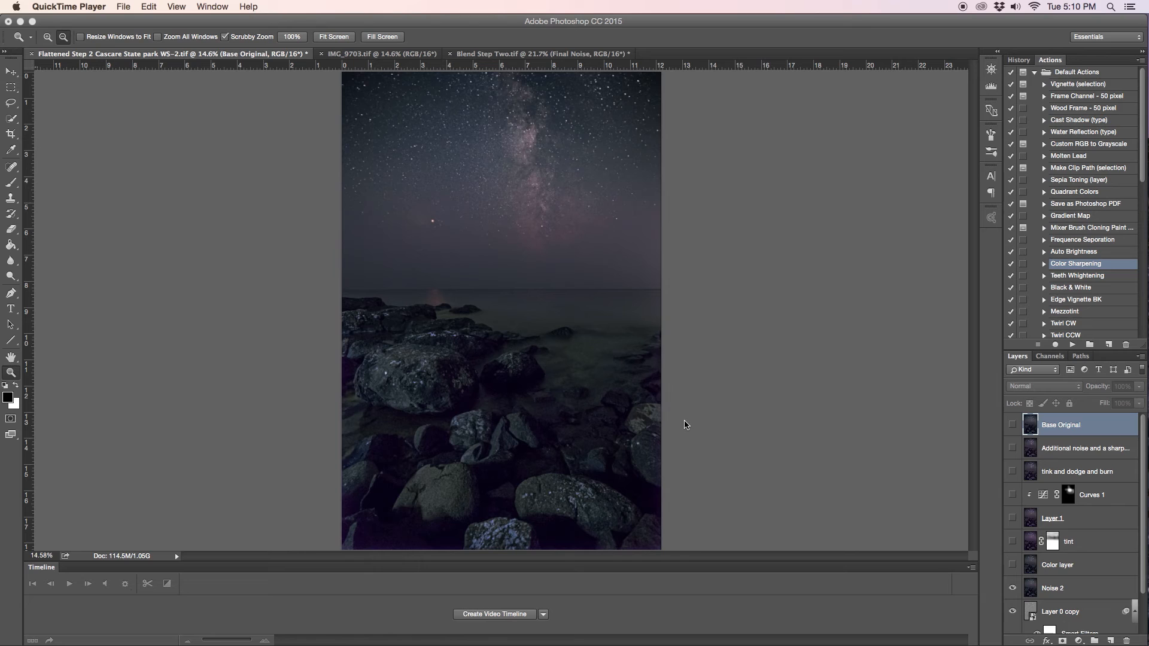
pyautogui.scroll(-2, 1056, 505)
pyautogui.scroll(2, 1061, 509)
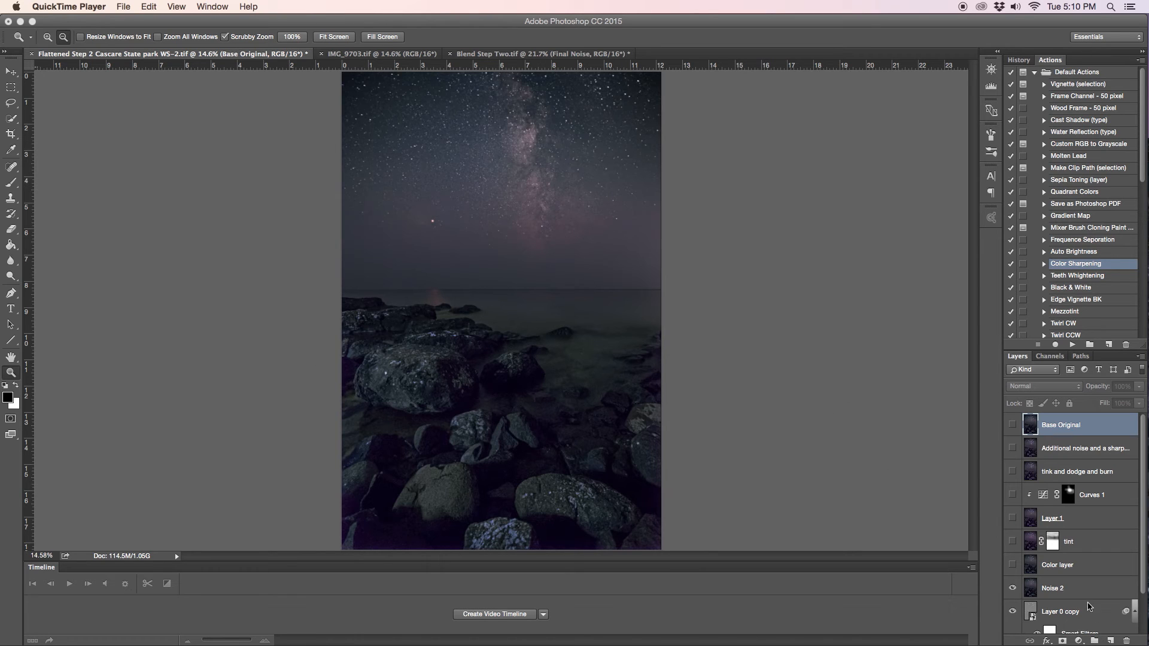
pyautogui.click(1013, 566)
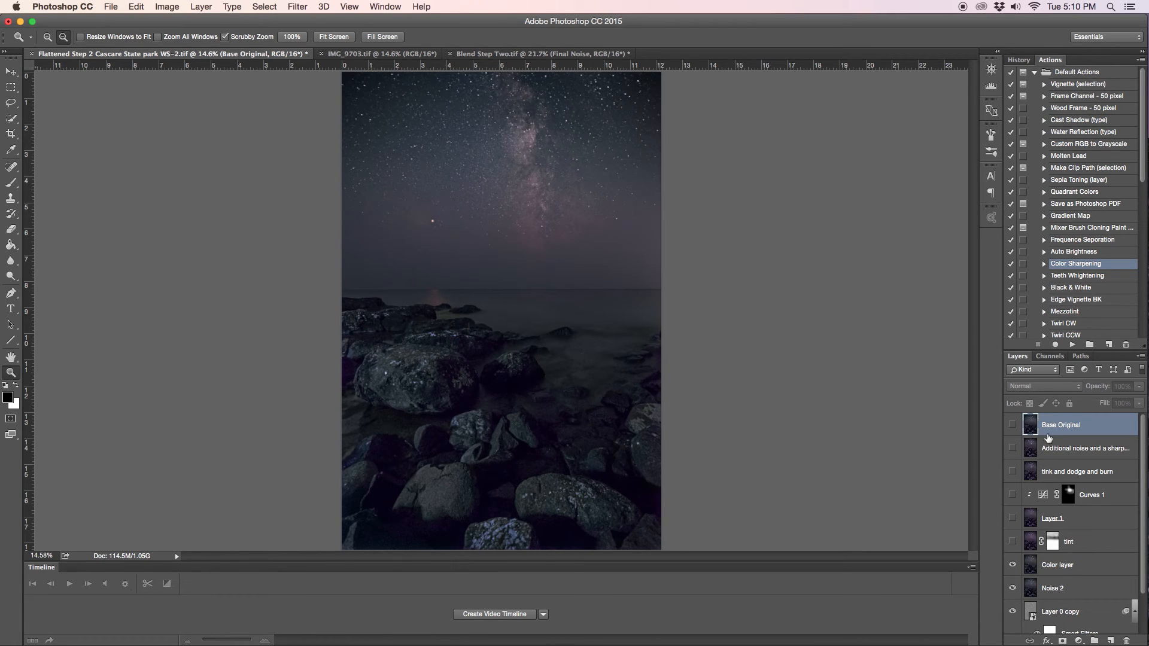
pyautogui.click(1071, 568)
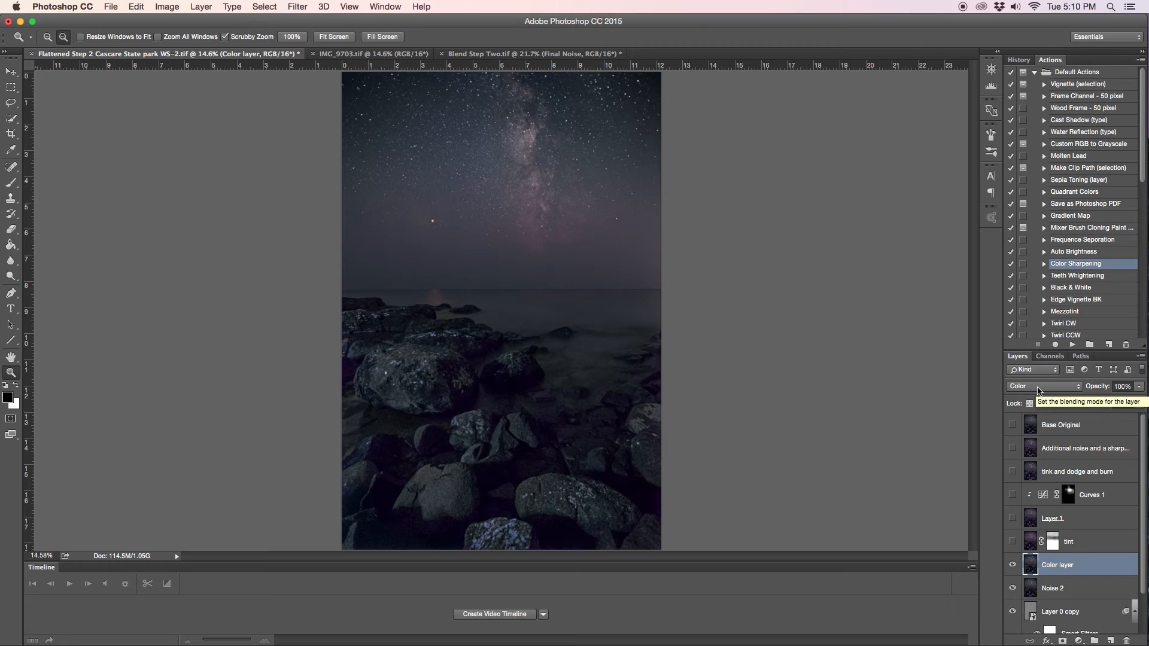
# Compare the whole picture with and without the Color layer.
pyautogui.click(1014, 565)
pyautogui.click(1014, 564)
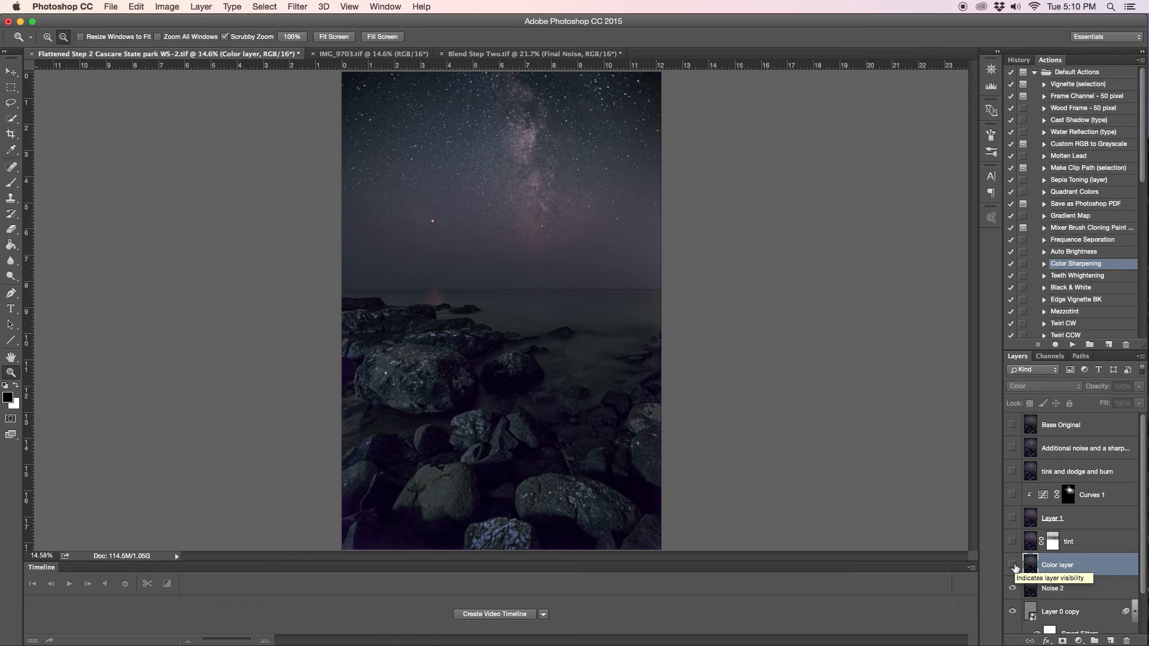
pyautogui.click(1014, 565)
pyautogui.click(1013, 564)
pyautogui.click(1013, 565)
pyautogui.click(1013, 565)
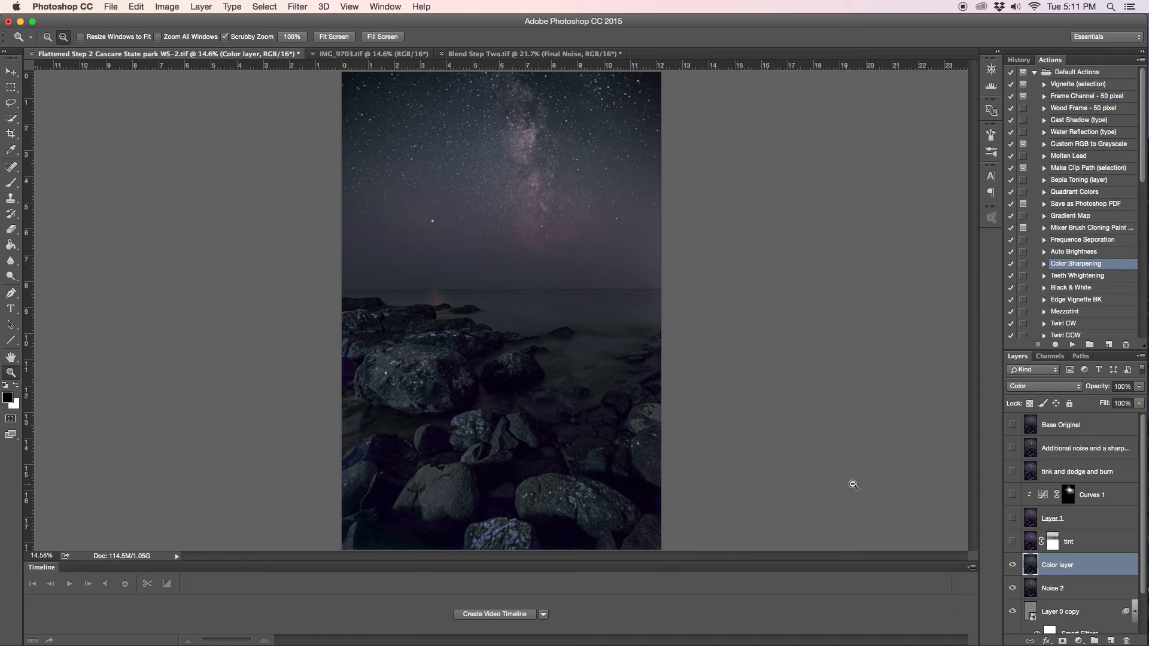
# Compare a close-up of the foreground rocks with and without the Color layer.
pyautogui.moveTo(467, 465); pyautogui.dragTo(523, 436)
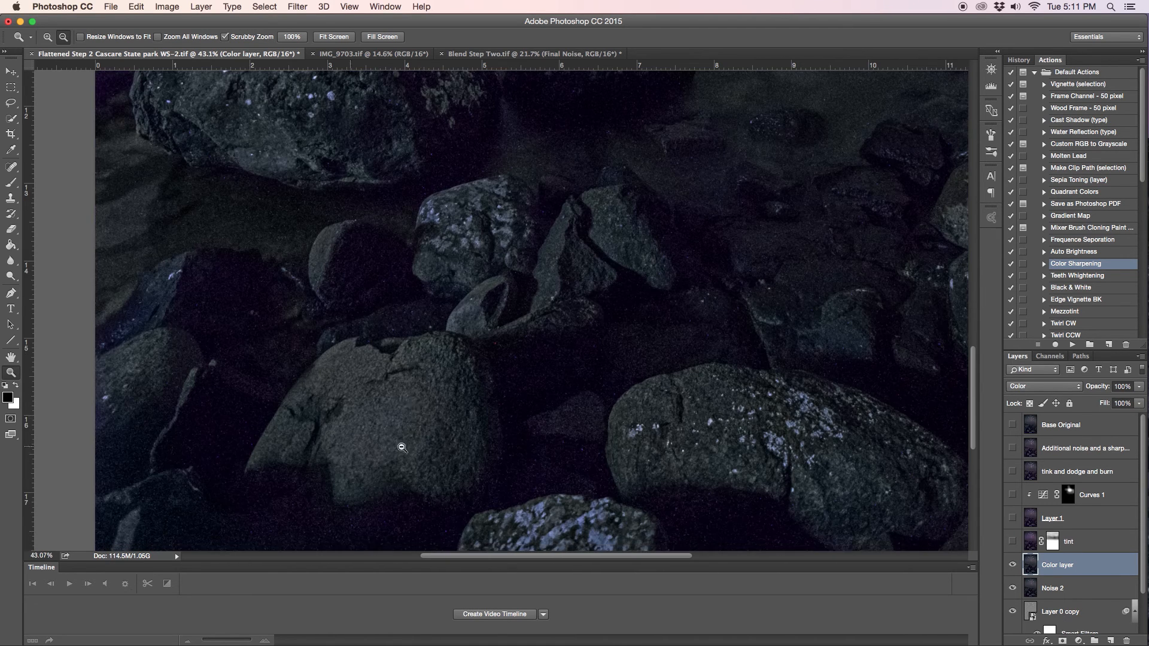
pyautogui.click(1012, 565)
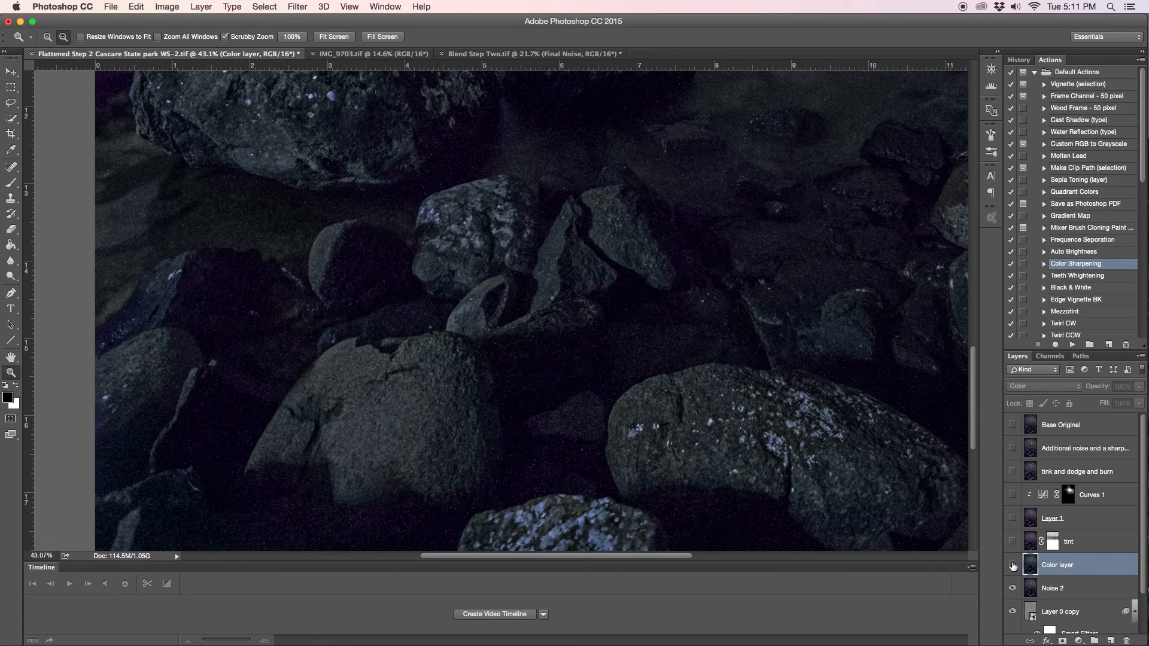
pyautogui.click(1012, 565)
pyautogui.click(1012, 565)
pyautogui.click(1012, 565)
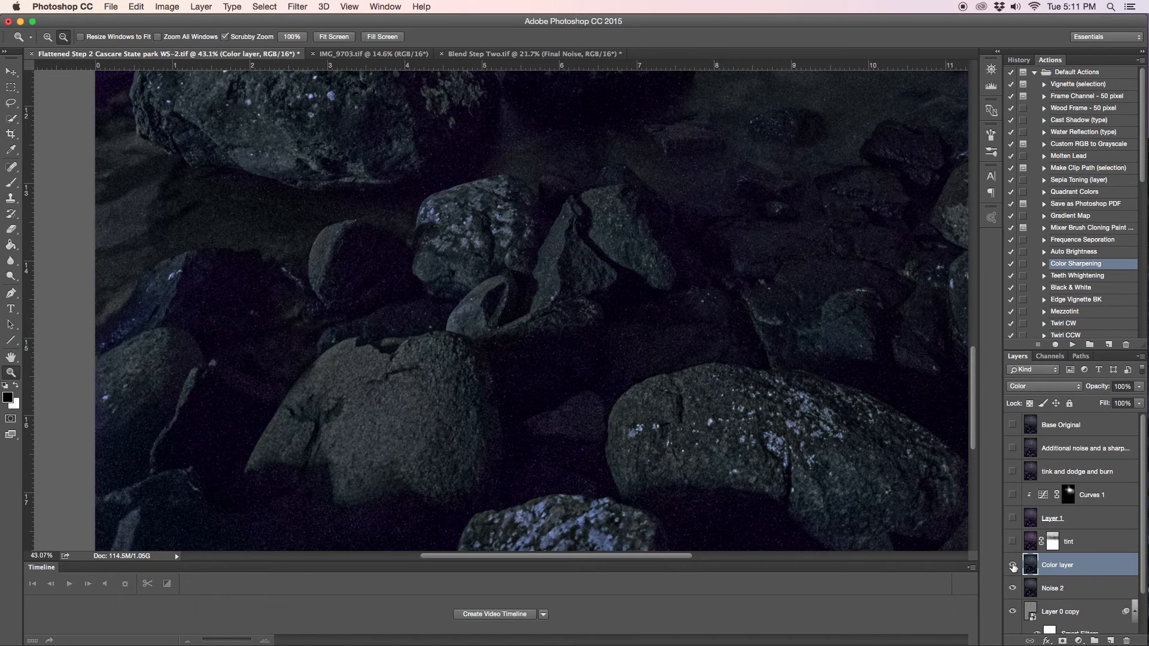
pyautogui.click(1012, 565)
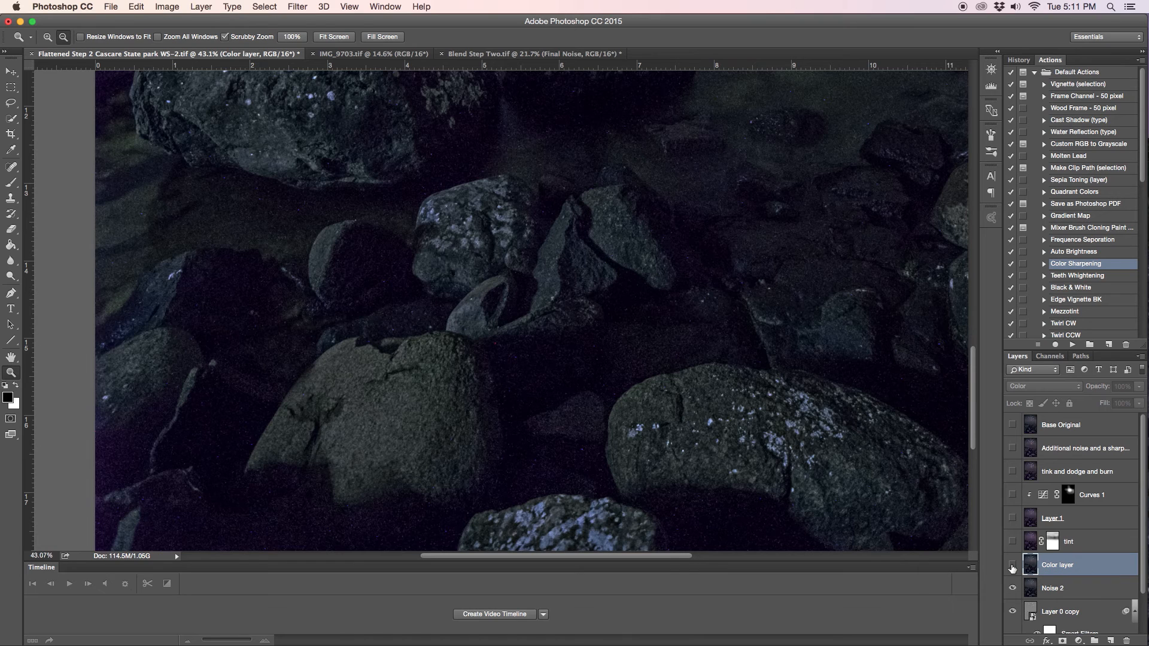
pyautogui.click(1011, 566)
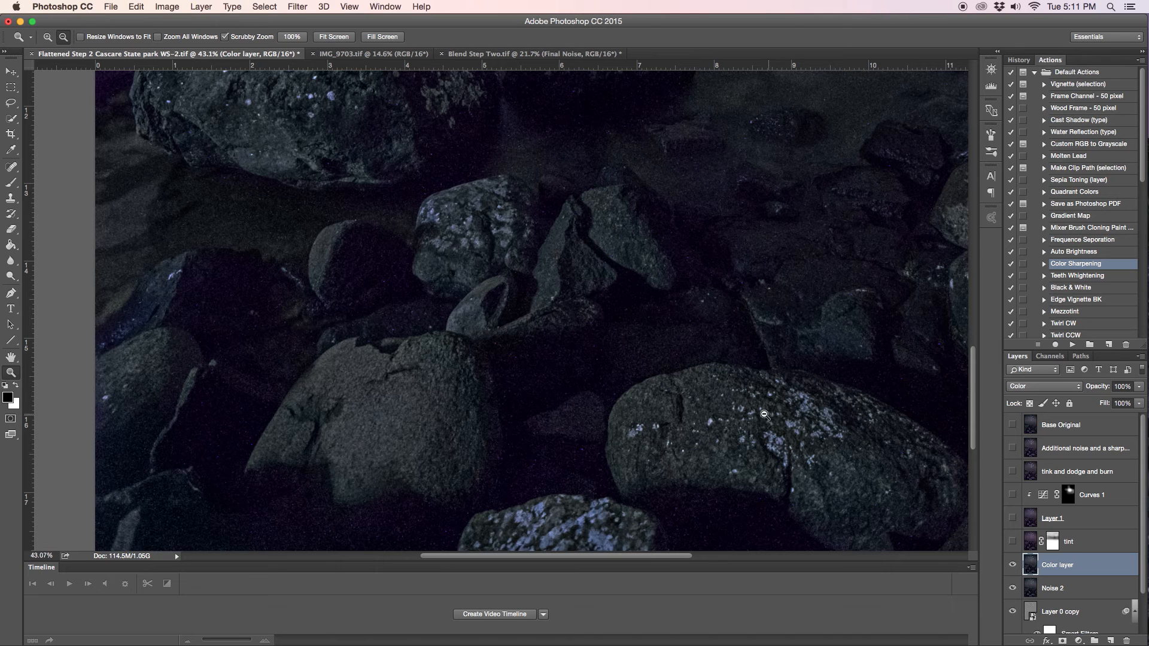
pyautogui.keyDown('alt'); pyautogui.click(712, 398); pyautogui.keyUp('alt')
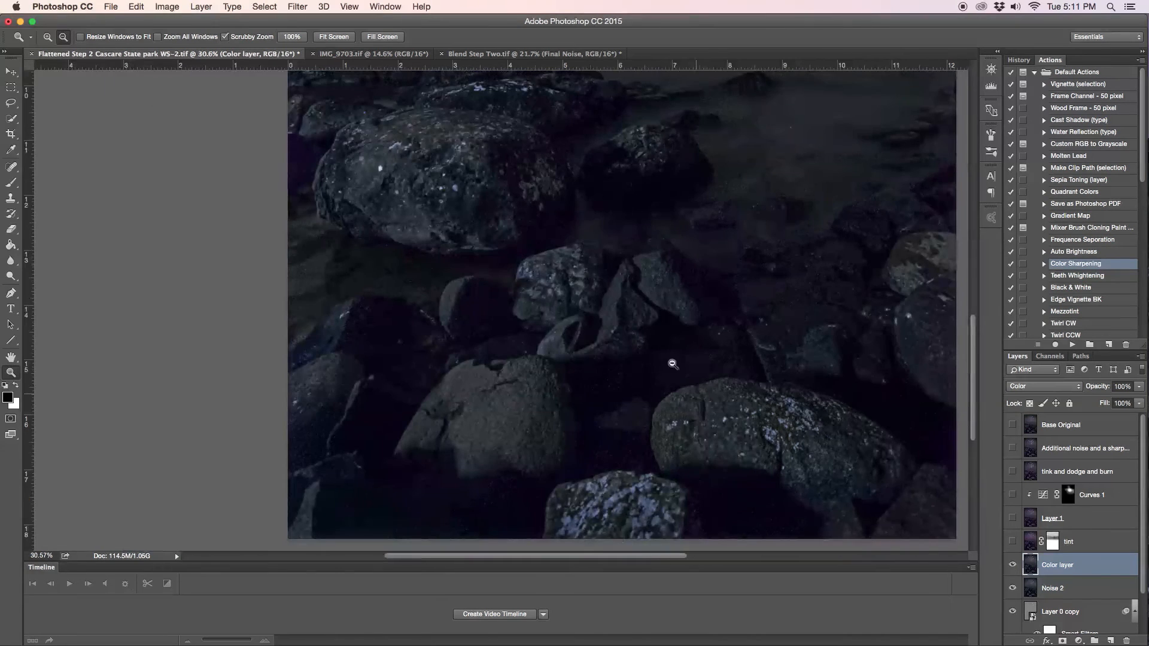
# Fit the whole picture in view, select the tint layer above the Color layer and make it visible.
pyautogui.click(334, 37)
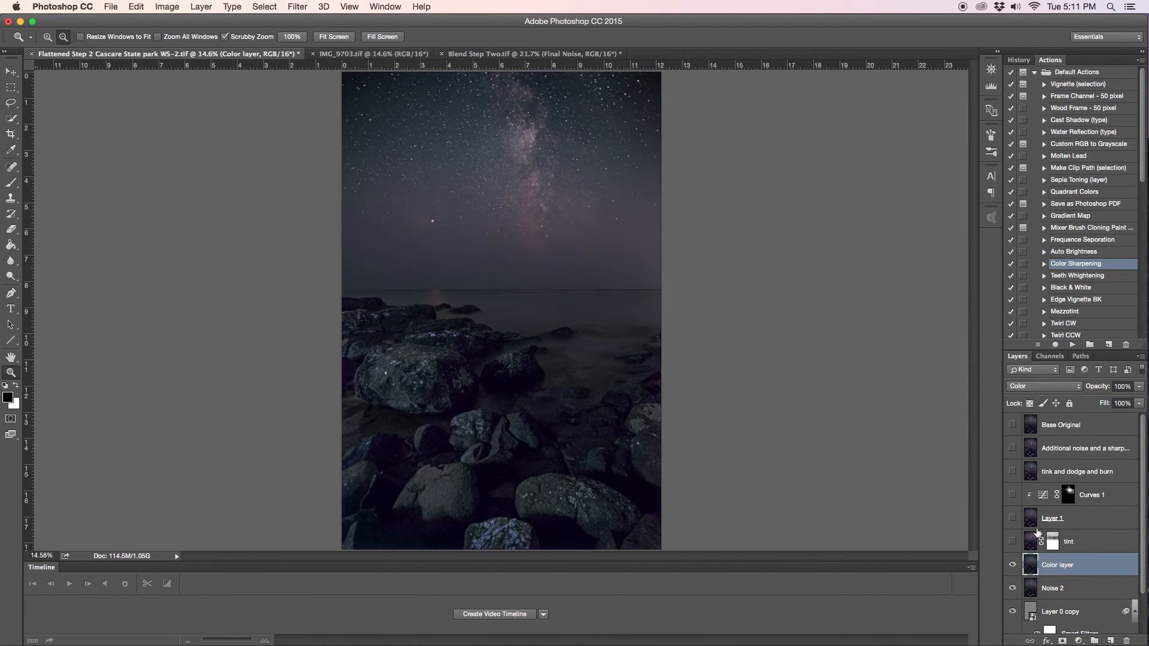
pyautogui.click(1097, 543)
pyautogui.click(1011, 543)
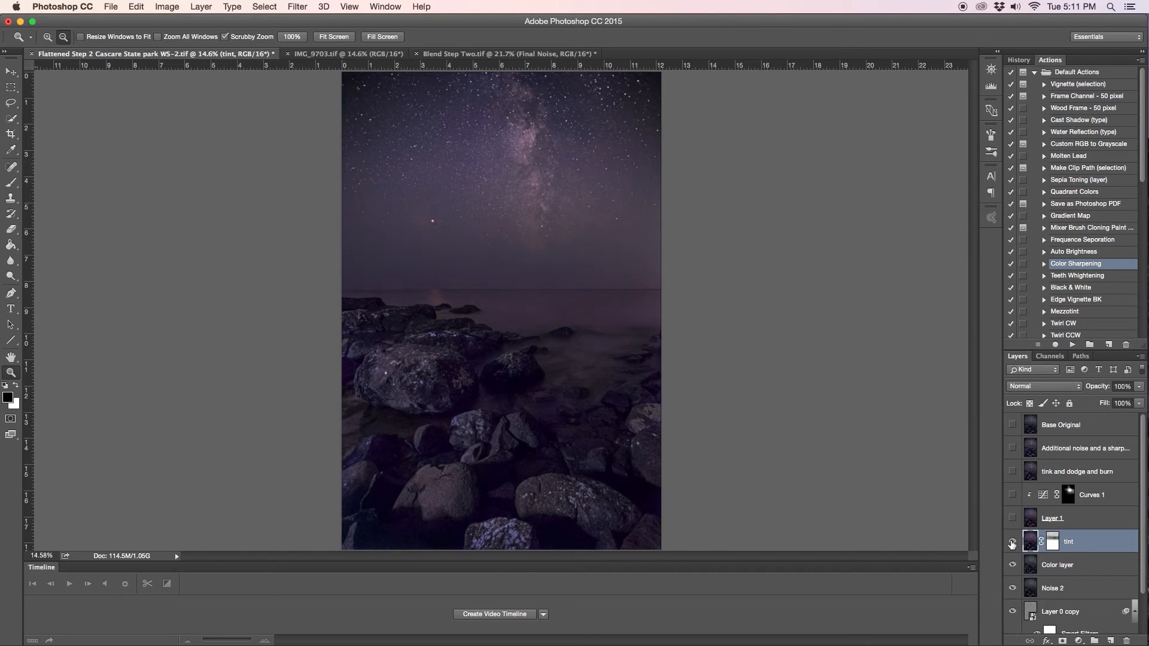
# Compare the whole picture with and without the tint layer.
pyautogui.click(1012, 543)
pyautogui.click(1012, 542)
pyautogui.click(1012, 543)
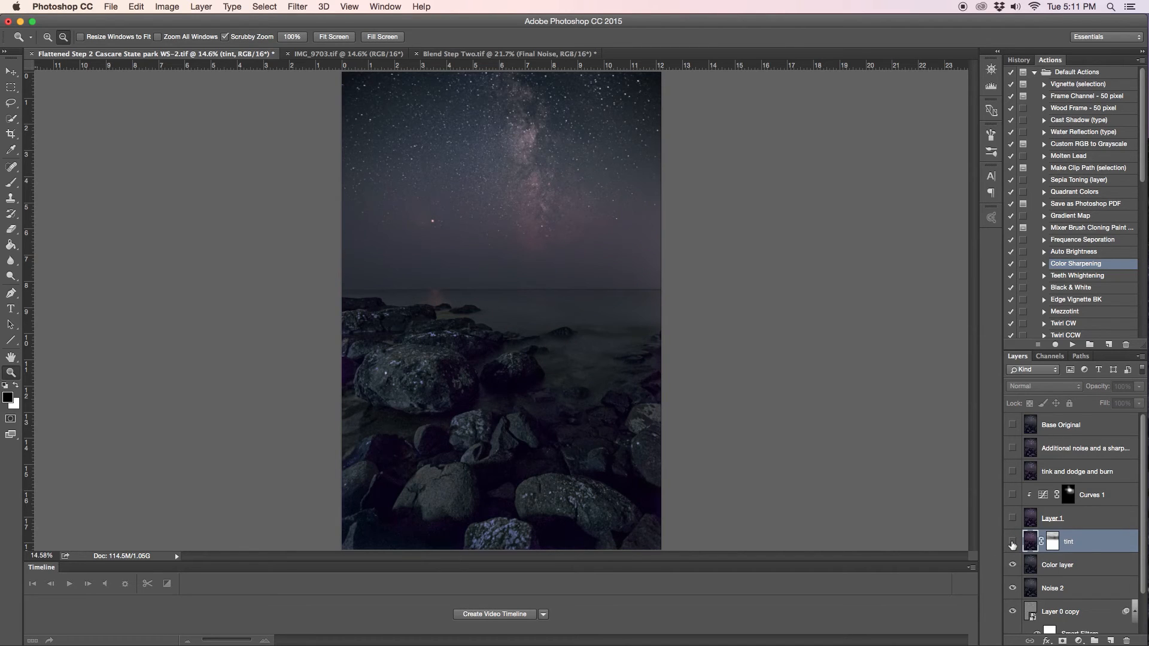
pyautogui.click(1012, 543)
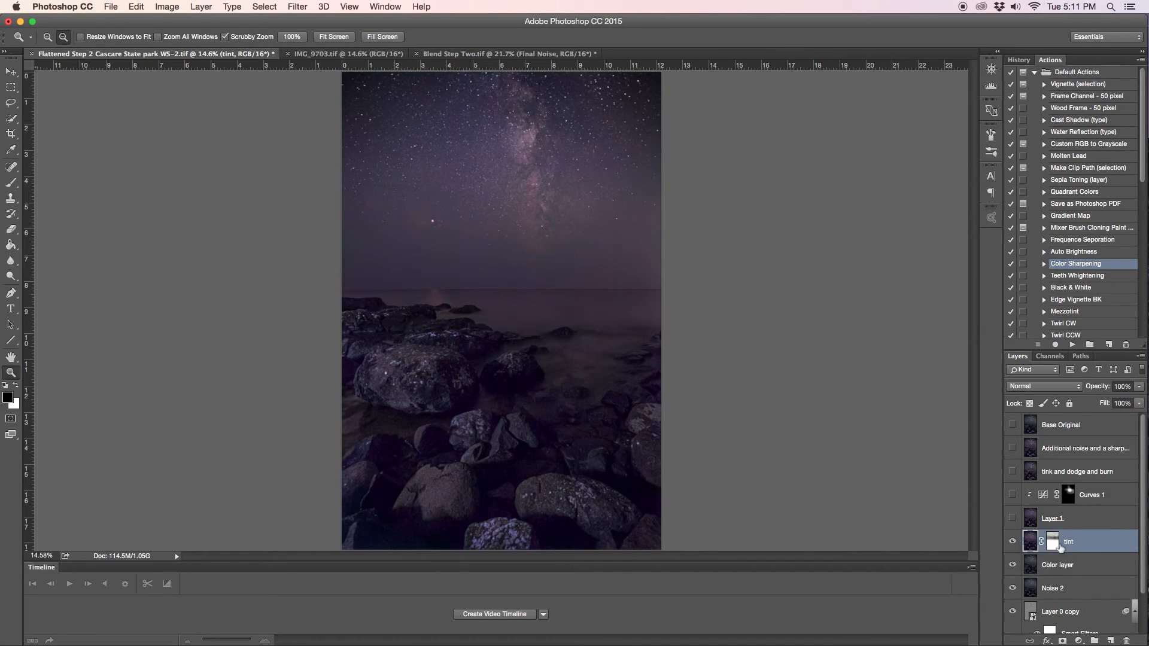
# Preview Camera Raw white balance values of -10 temperature and +55 tint on the tint layer without applying them.
pyautogui.click(298, 9)
pyautogui.click(328, 82)
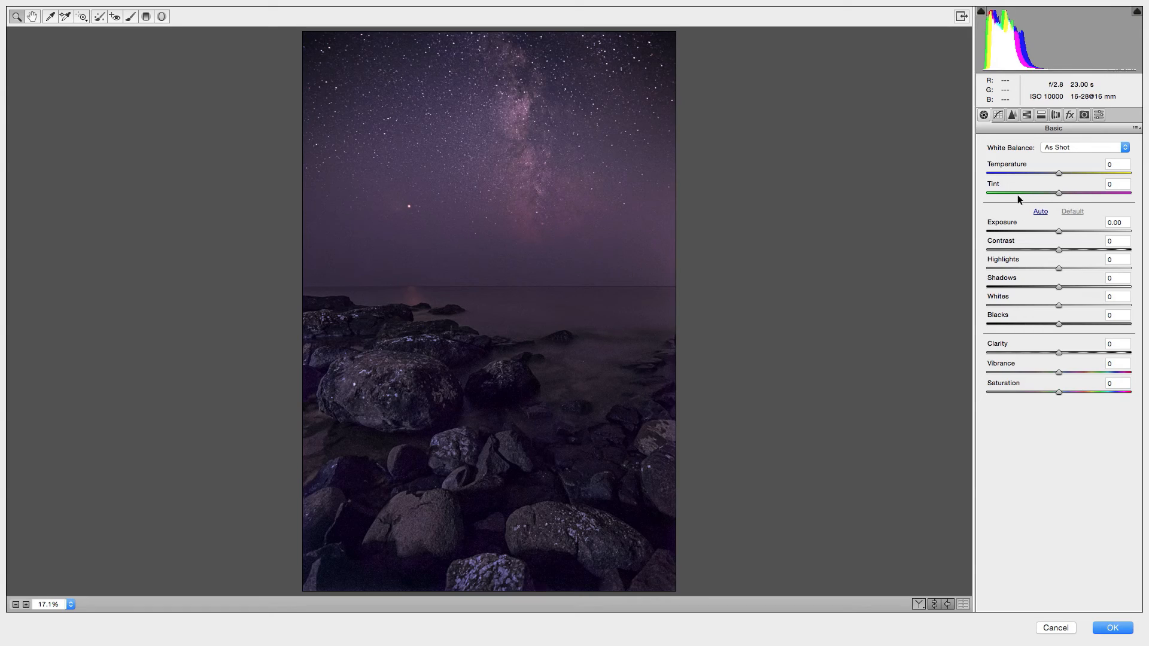
pyautogui.click(1059, 192)
pyautogui.moveTo(1059, 192)
pyautogui.mouseDown()
pyautogui.moveTo(1103, 192)
pyautogui.moveTo(1051, 173)
pyautogui.mouseUp()
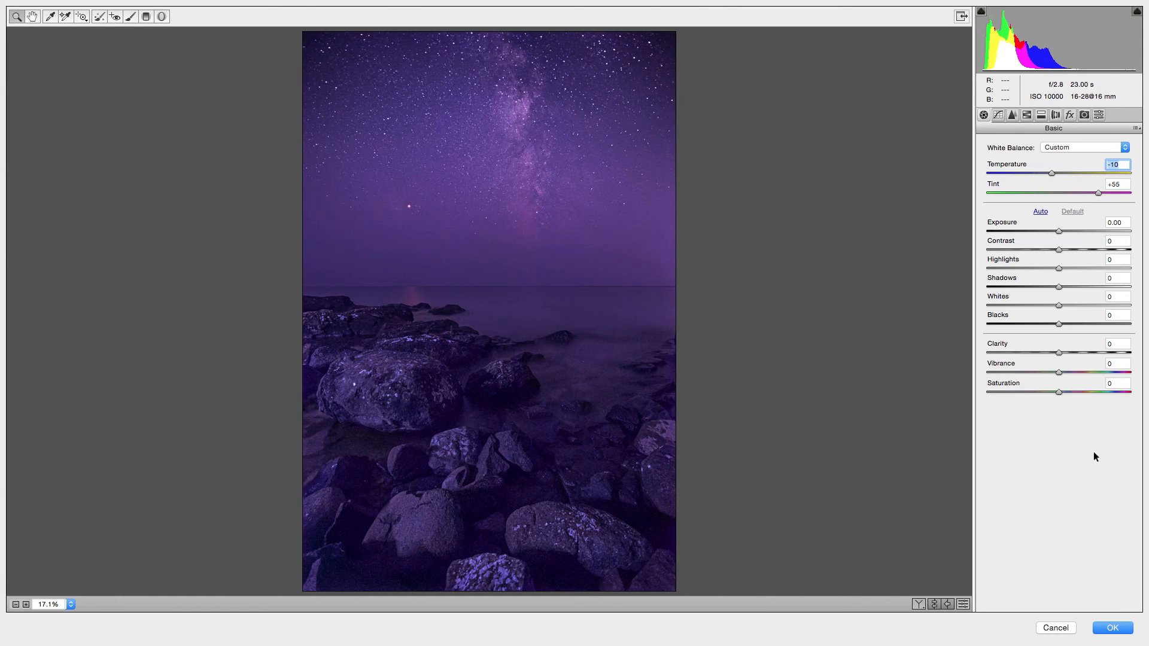
pyautogui.click(1061, 627)
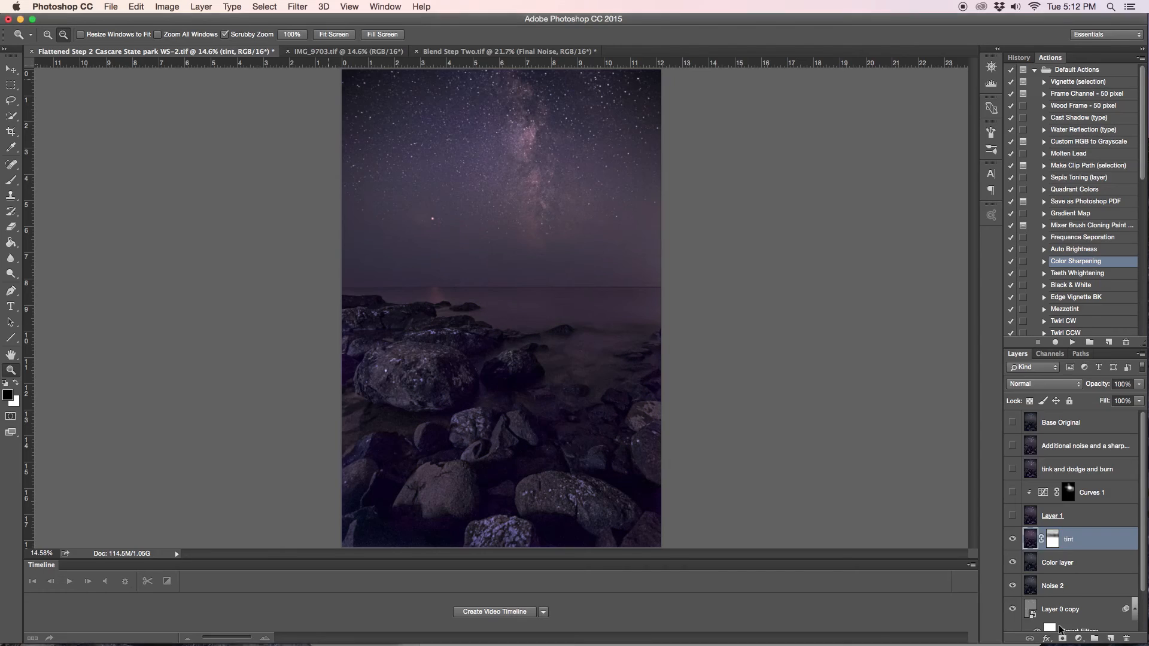
# Check the tint layer's effect once more, and select Layer 1 above it and make it visible.
pyautogui.click(1012, 542)
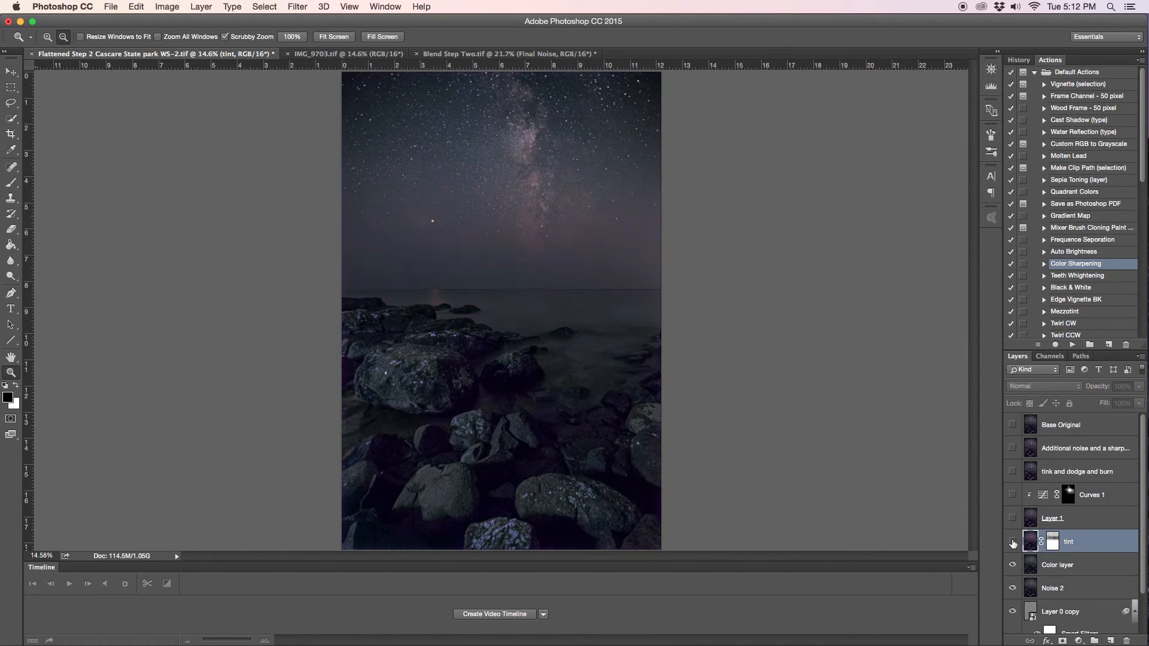
pyautogui.click(1013, 542)
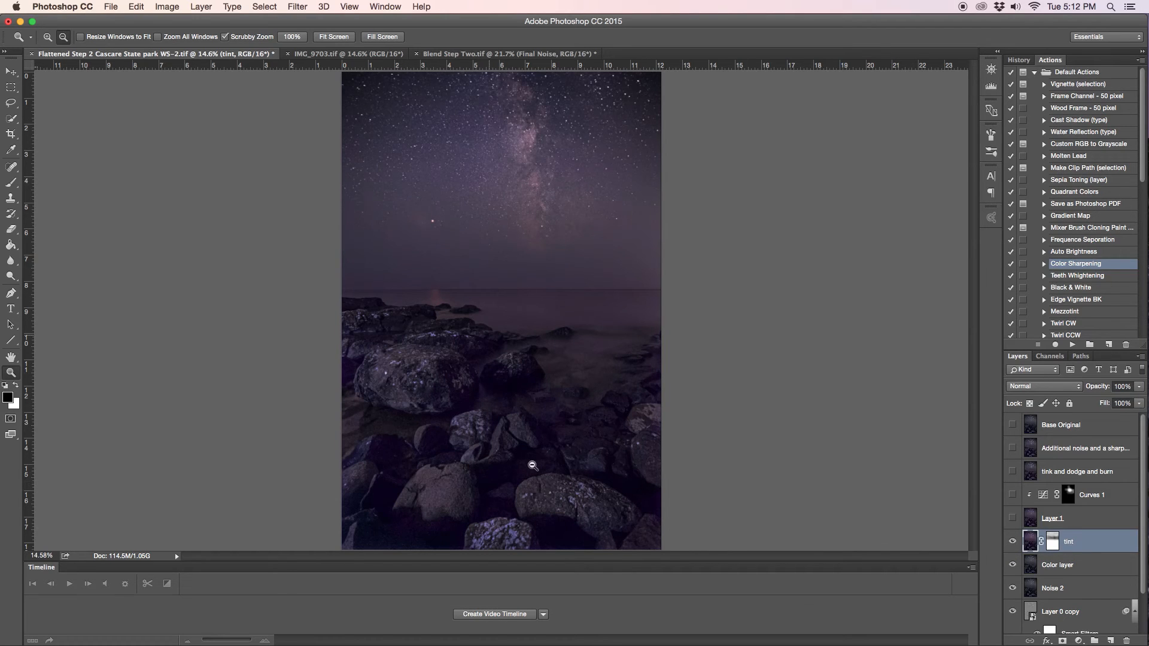
pyautogui.click(1089, 523)
pyautogui.click(1013, 519)
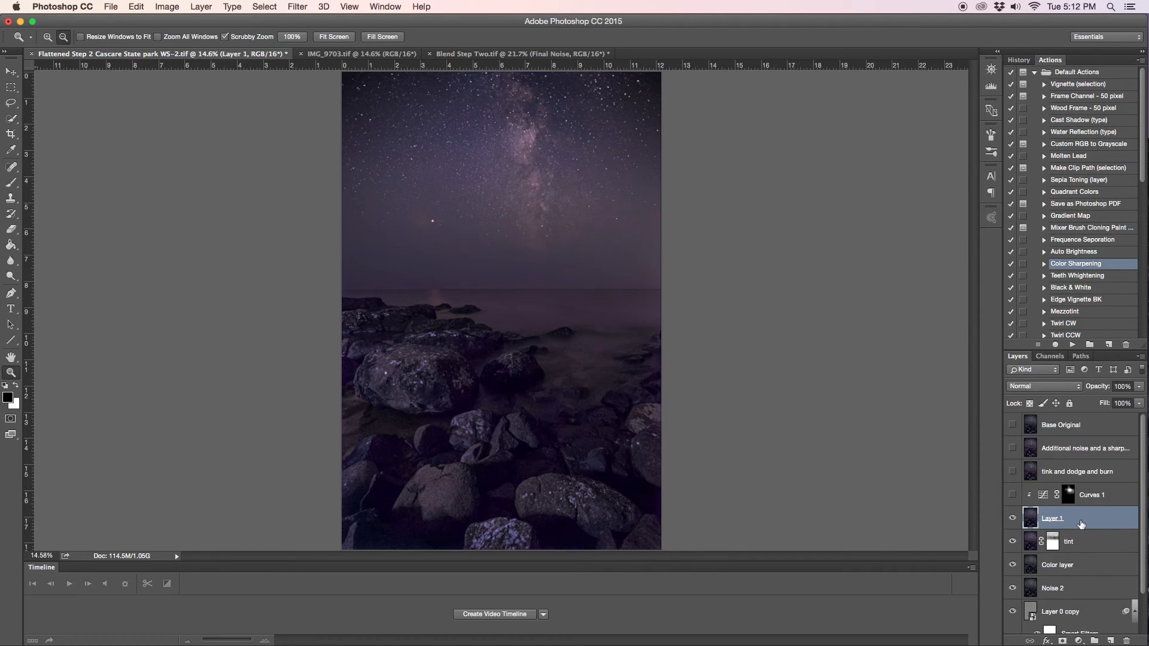
# Compare the whole picture with and without Layer 1.
pyautogui.click(1013, 519)
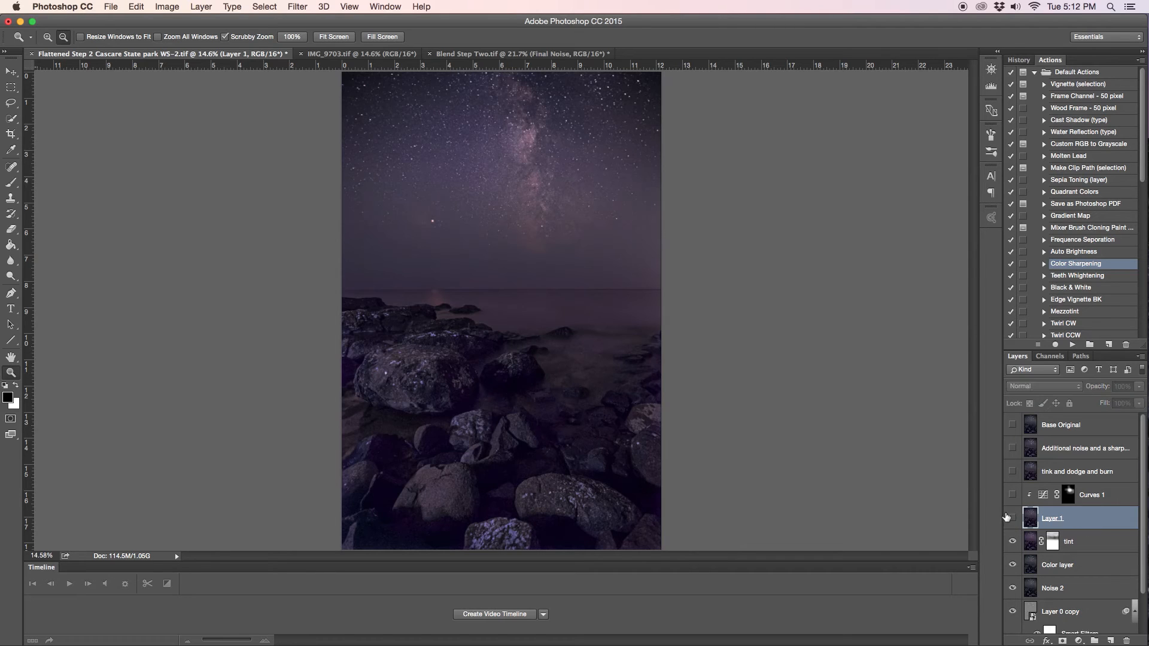
pyautogui.click(1011, 519)
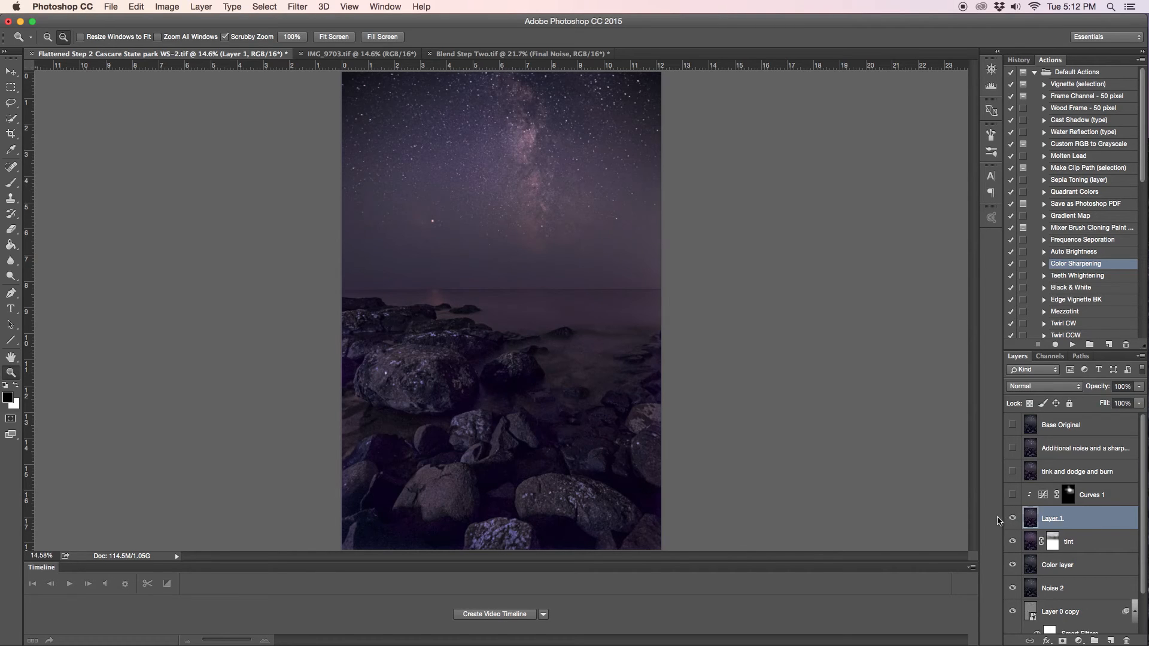
pyautogui.click(1013, 520)
pyautogui.click(1012, 519)
pyautogui.click(1013, 519)
pyautogui.click(1012, 519)
pyautogui.click(1013, 520)
pyautogui.click(1013, 520)
# Make the Curves 1 layer visible and select it, and compare the Milky Way with and without it.
pyautogui.click(1012, 495)
pyautogui.click(1105, 502)
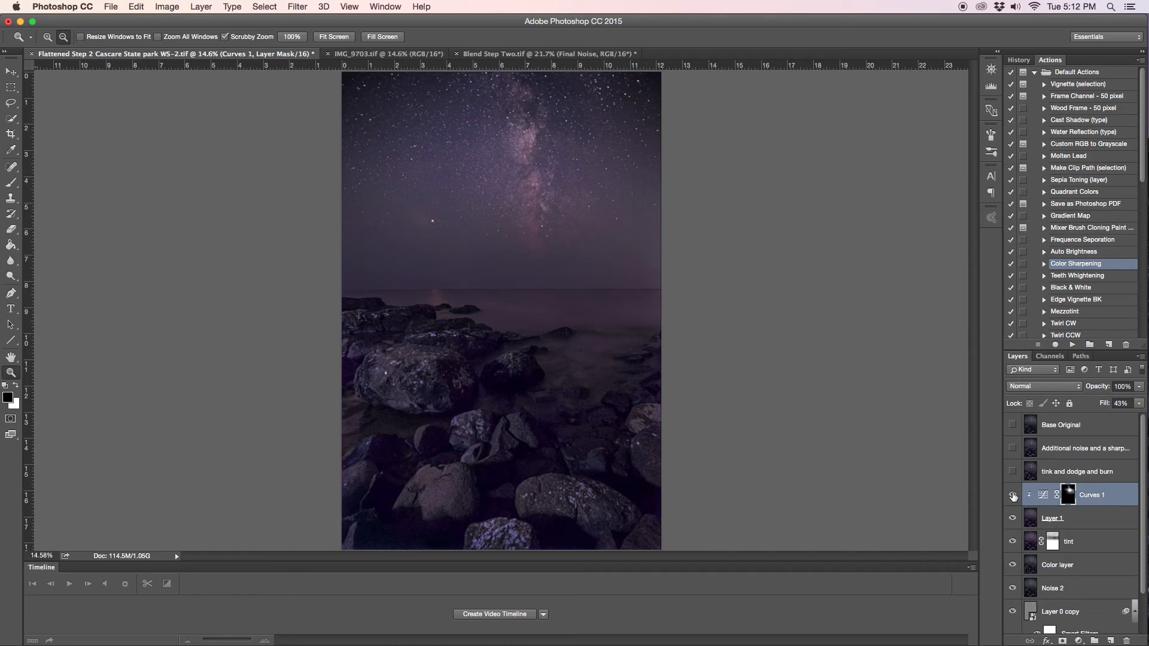
pyautogui.click(1012, 495)
pyautogui.click(1012, 495)
pyautogui.click(1012, 495)
pyautogui.click(1013, 495)
pyautogui.click(1013, 495)
# Review the Curves 1 adjustment with its on-image adjustment tool active, and check the picture with and without that layer.
pyautogui.doubleClick(1042, 497)
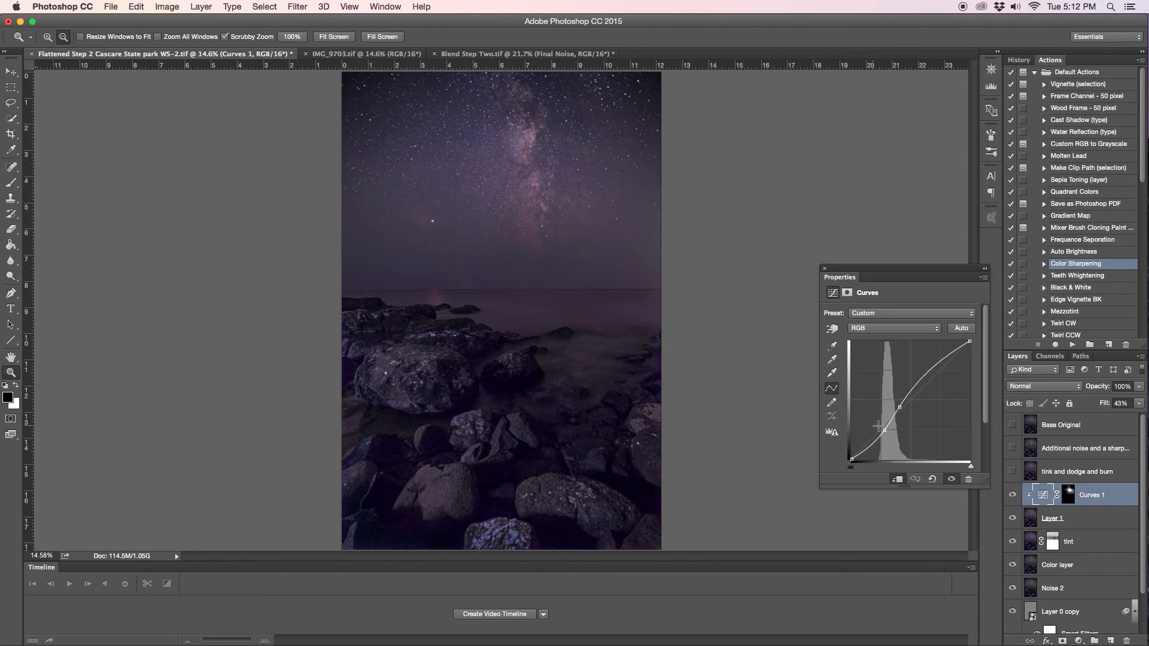
pyautogui.click(831, 329)
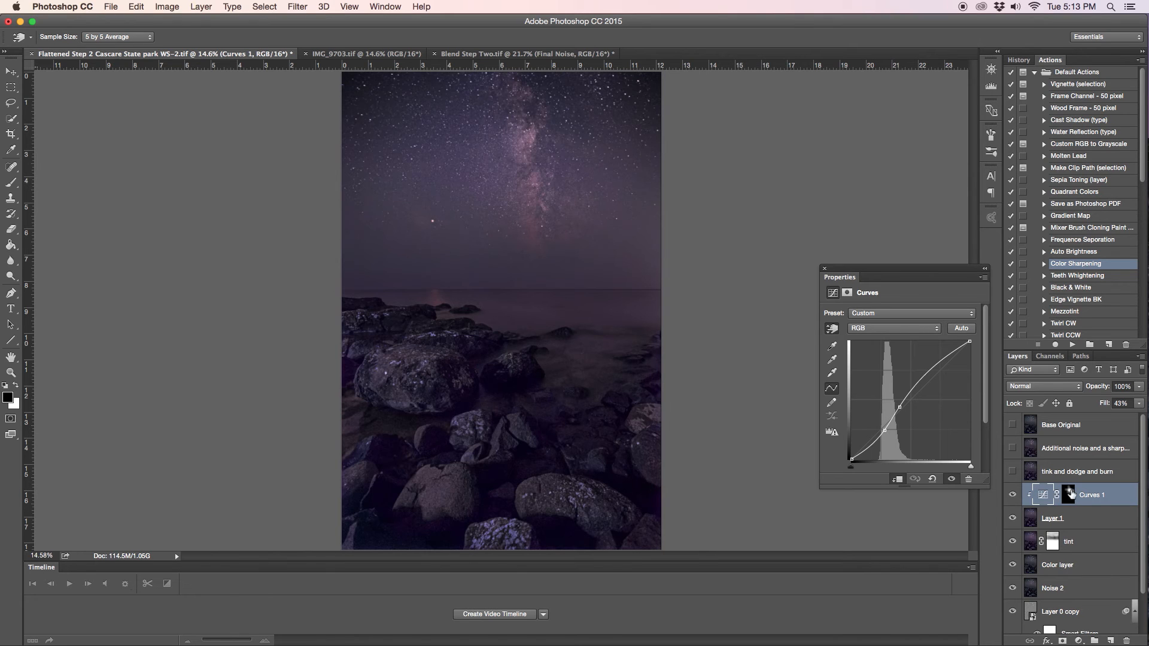
pyautogui.click(825, 269)
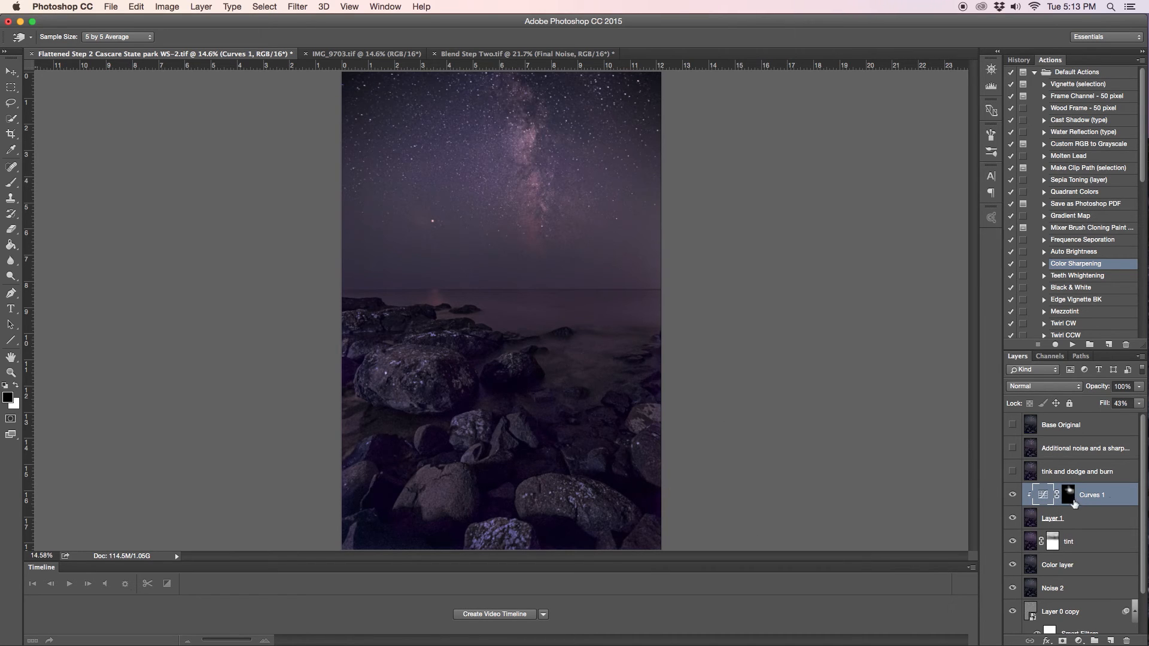
pyautogui.click(1013, 495)
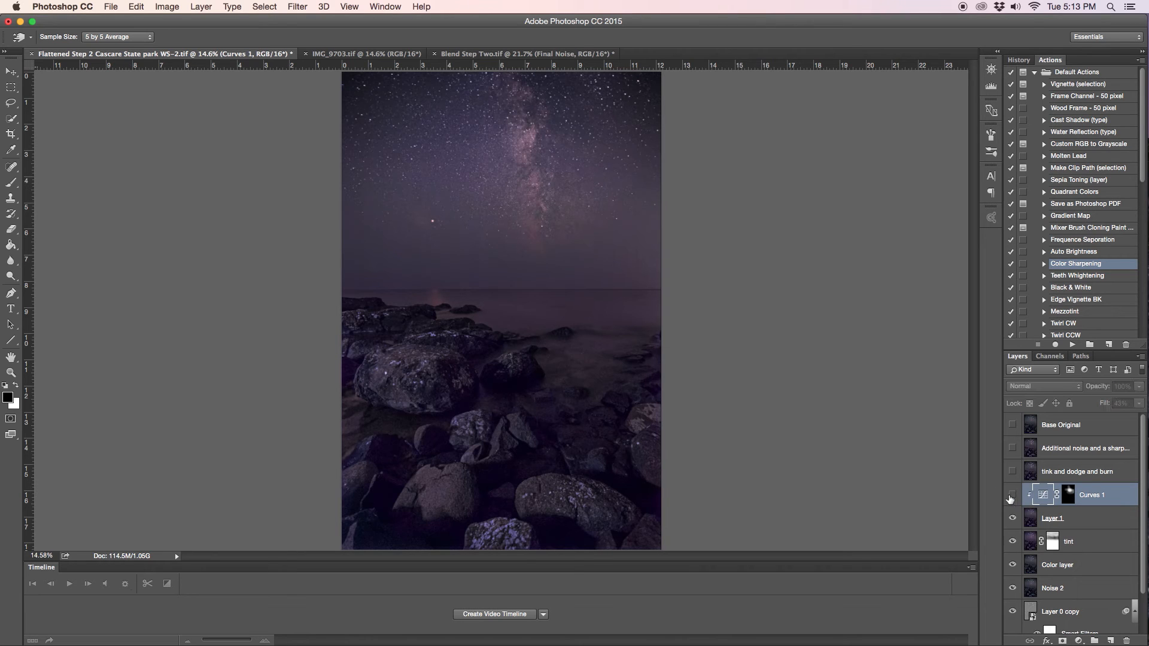
pyautogui.click(1012, 496)
pyautogui.click(1012, 496)
pyautogui.click(1012, 496)
# Set the Curves 1 layer's fill to 100% and its opacity to 51%.
pyautogui.click(1110, 496)
pyautogui.press('z')
pyautogui.click(1138, 404)
pyautogui.moveTo(1109, 417)
pyautogui.mouseDown()
pyautogui.moveTo(1143, 421)
pyautogui.moveTo(1111, 417)
pyautogui.mouseUp()
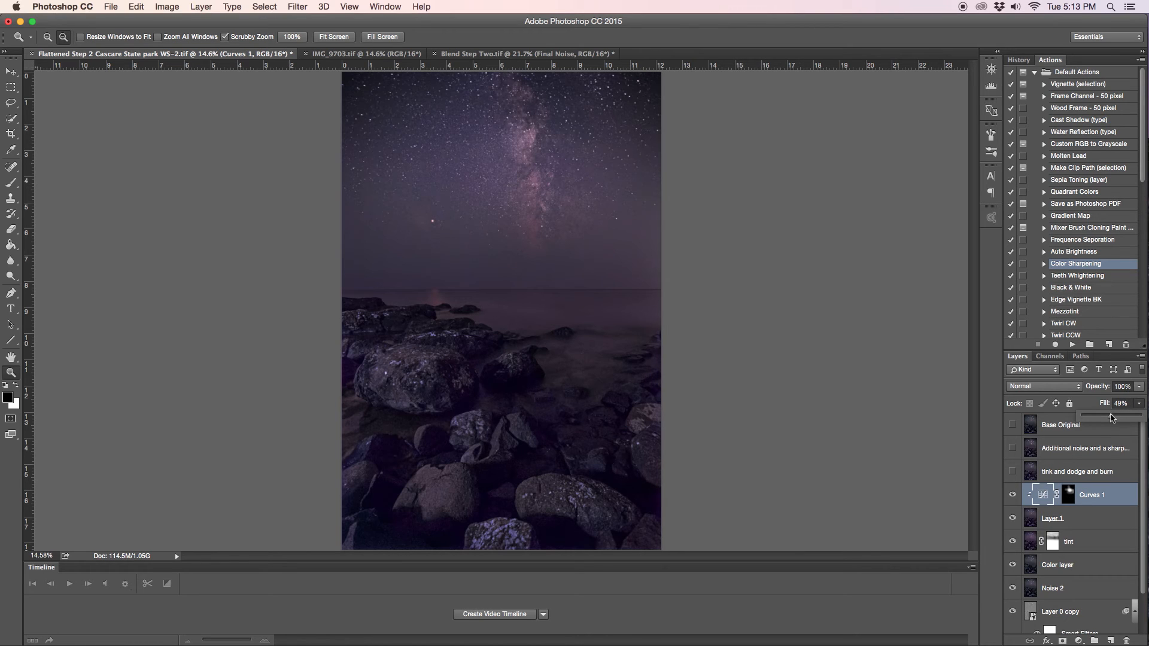
pyautogui.click(1140, 387)
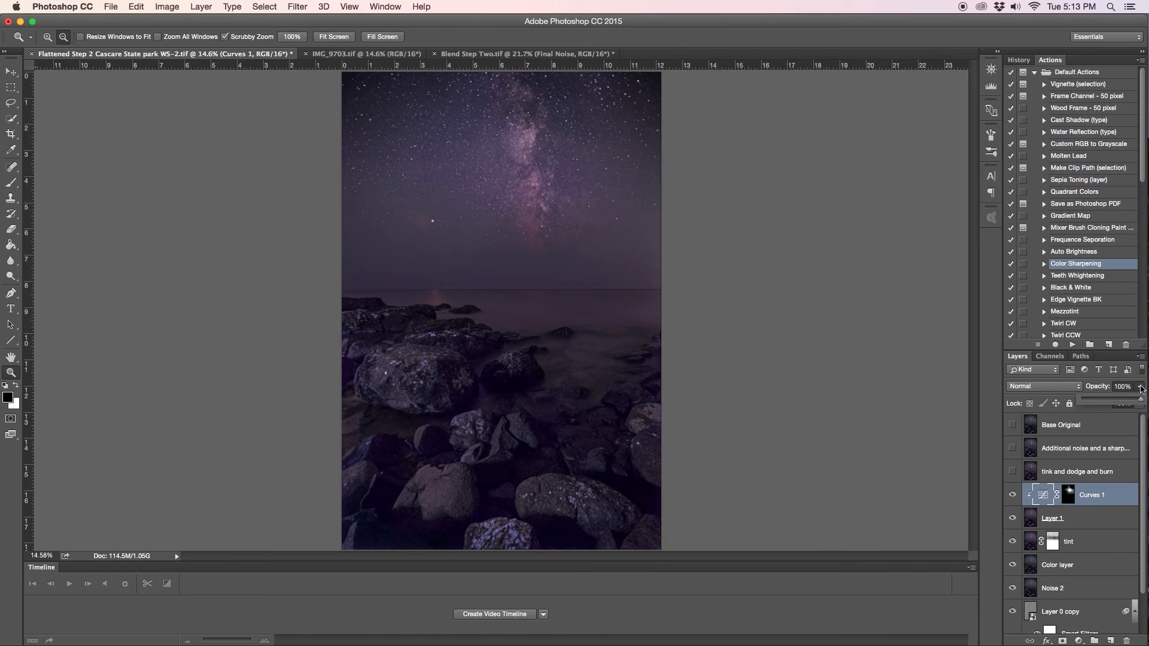
pyautogui.moveTo(1141, 403); pyautogui.dragTo(1112, 402)
# Compare the sky with and without Curves 1 at its reduced opacity.
pyautogui.click(1013, 495)
pyautogui.click(1013, 495)
pyautogui.click(1012, 495)
pyautogui.click(1012, 494)
pyautogui.click(1012, 495)
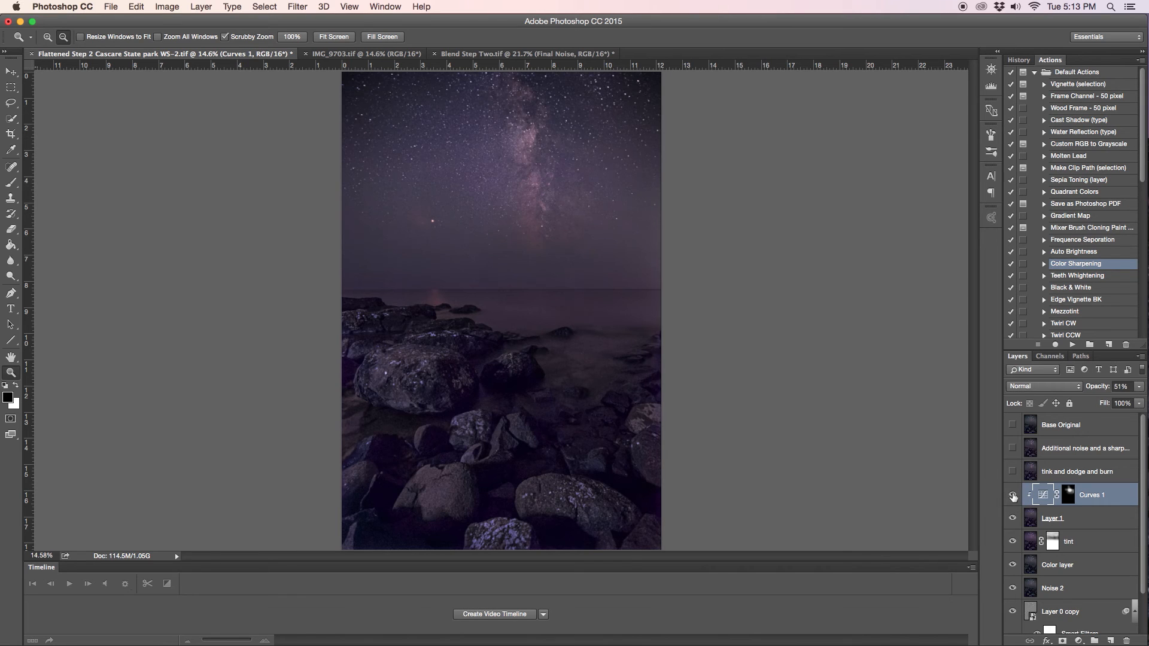
# Select the tink and dodge and burn layer, make it visible, and compare the picture with and without it.
pyautogui.click(1044, 474)
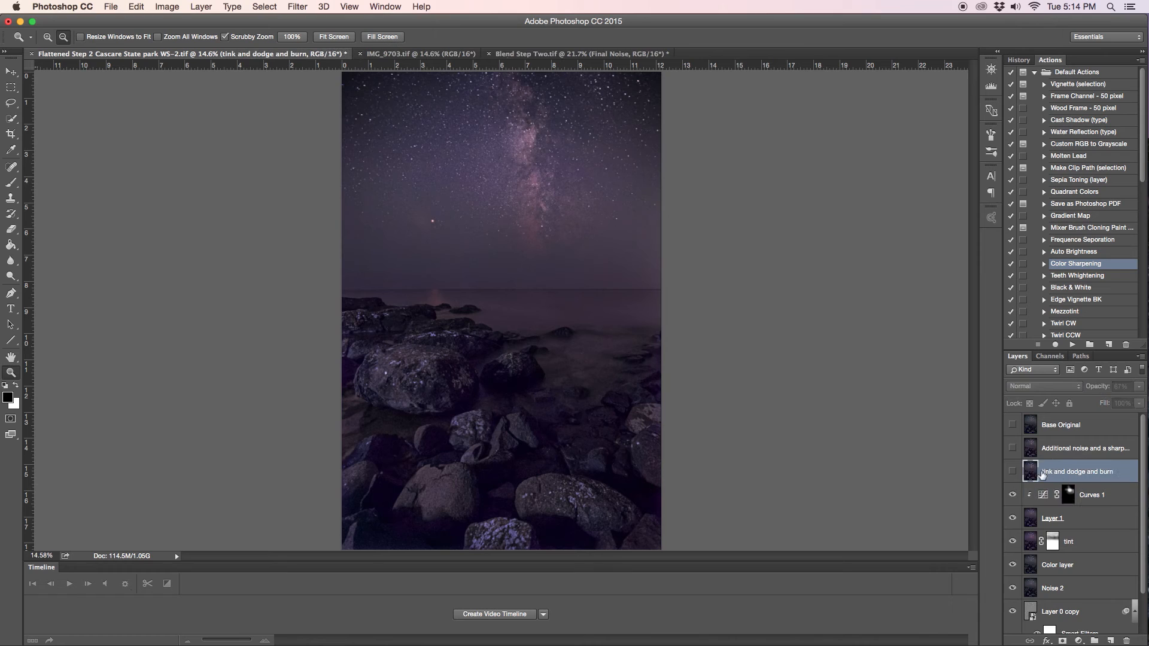
pyautogui.click(1012, 473)
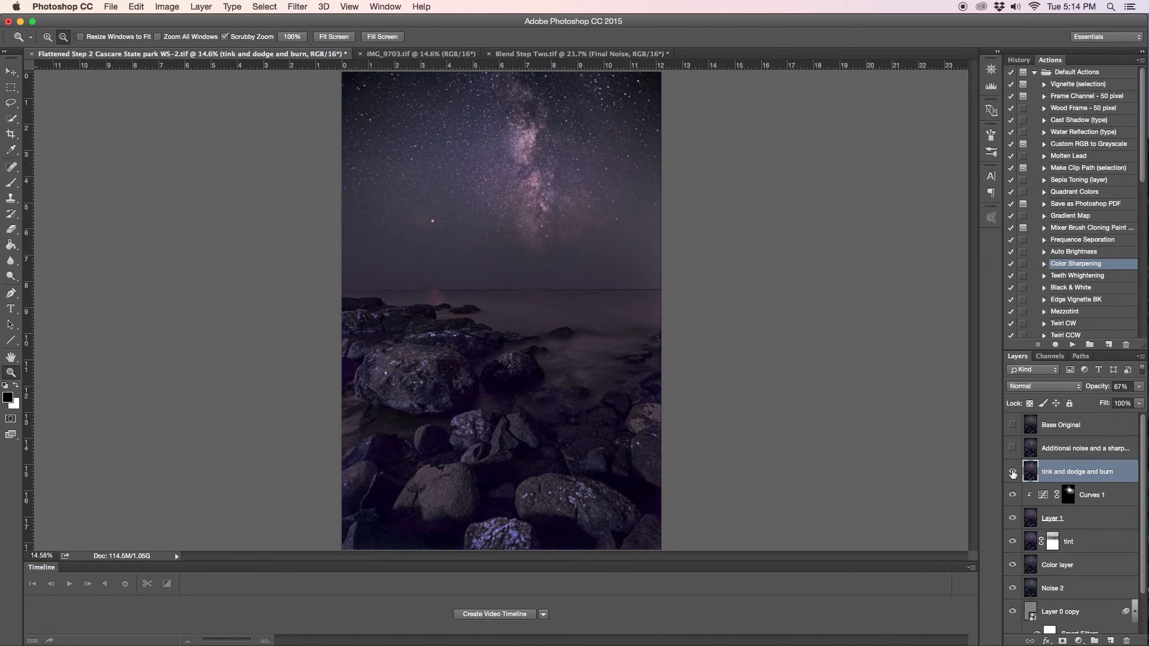
pyautogui.click(1012, 473)
pyautogui.click(1013, 472)
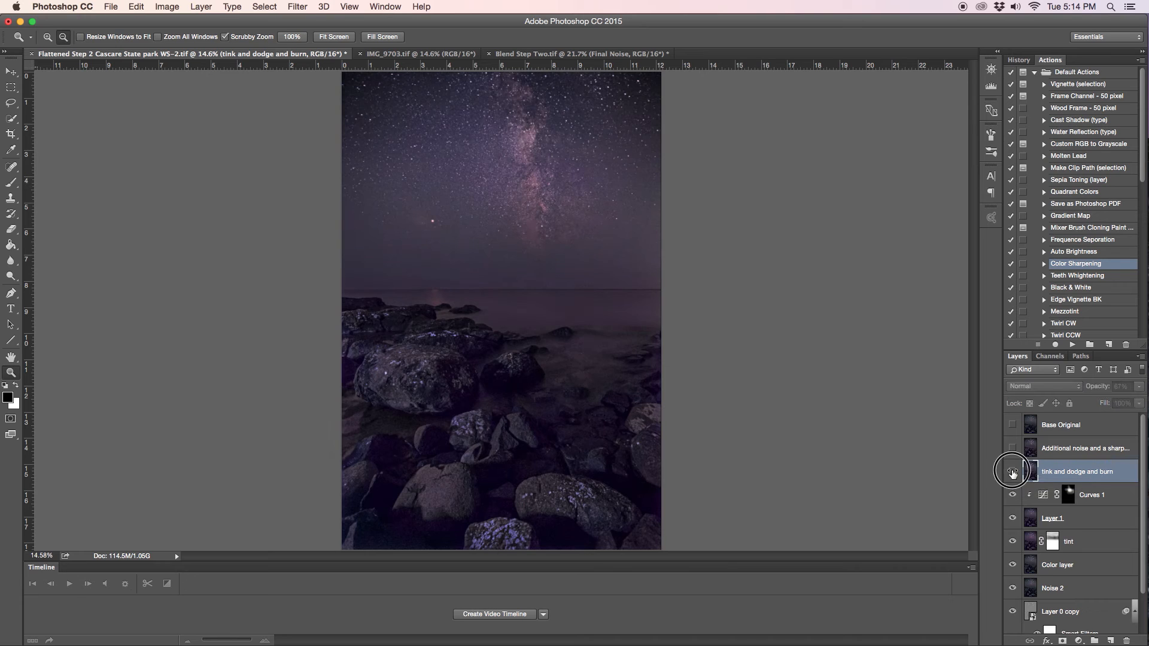
pyautogui.click(1012, 472)
pyautogui.click(1012, 473)
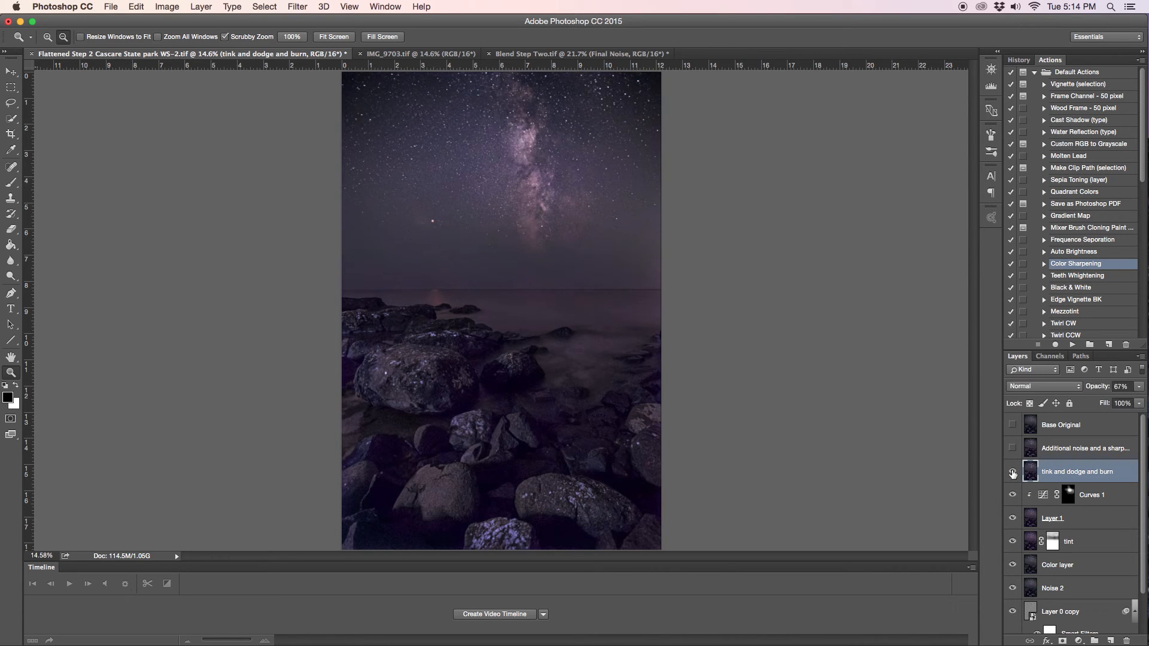
pyautogui.click(1013, 473)
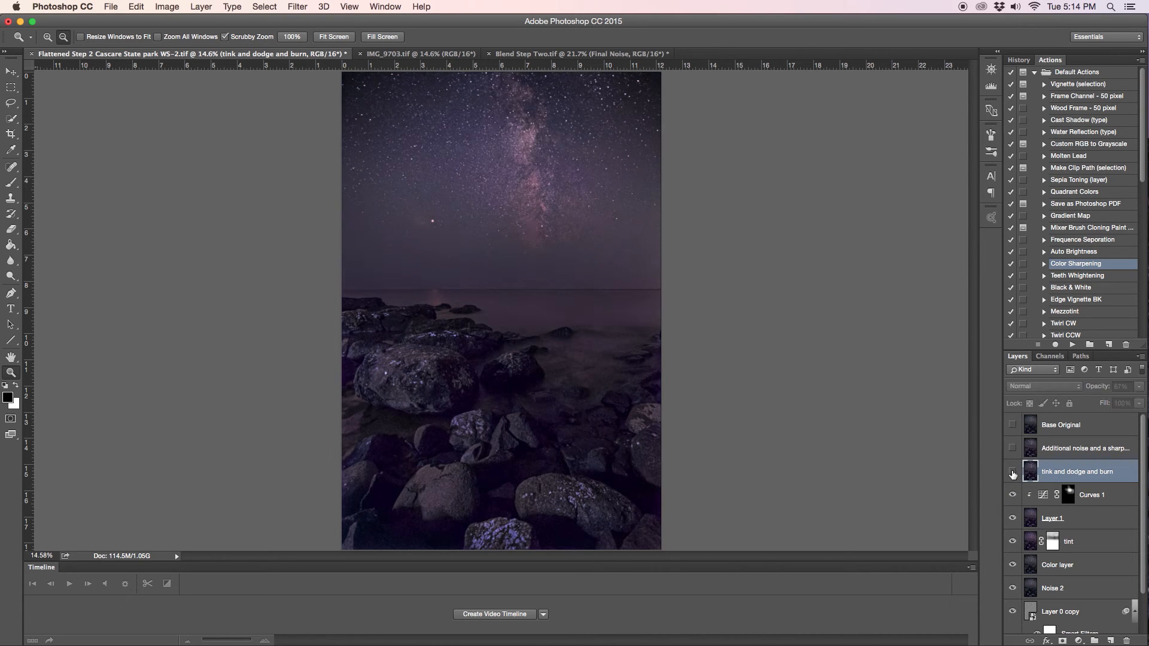
pyautogui.click(1012, 473)
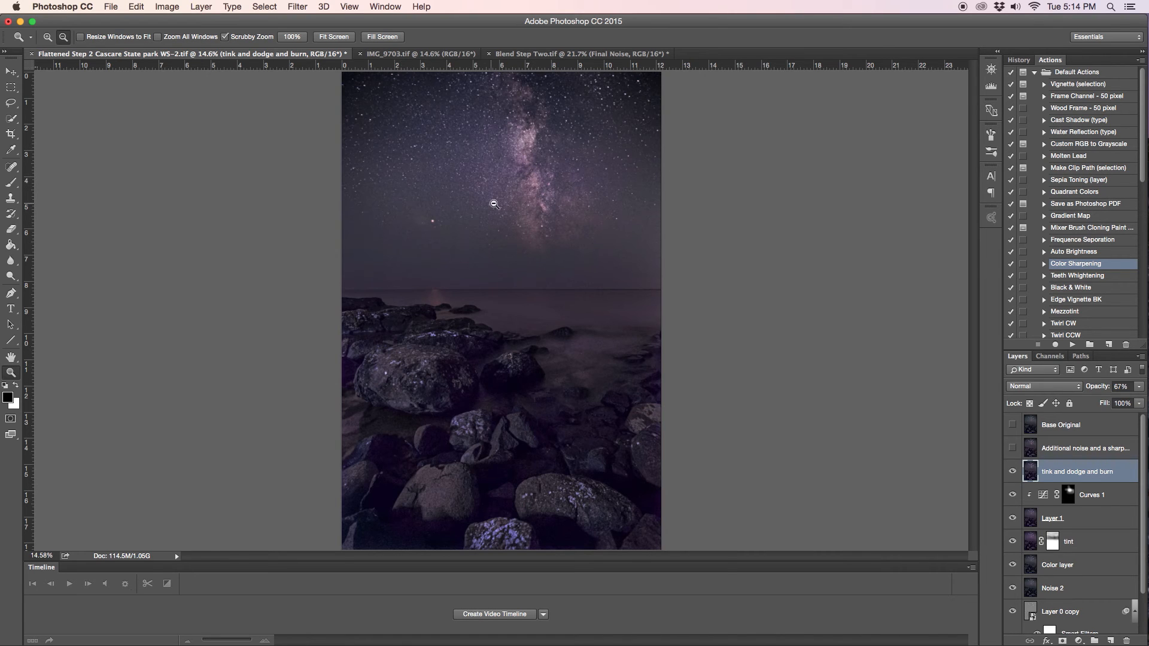
pyautogui.click(1011, 473)
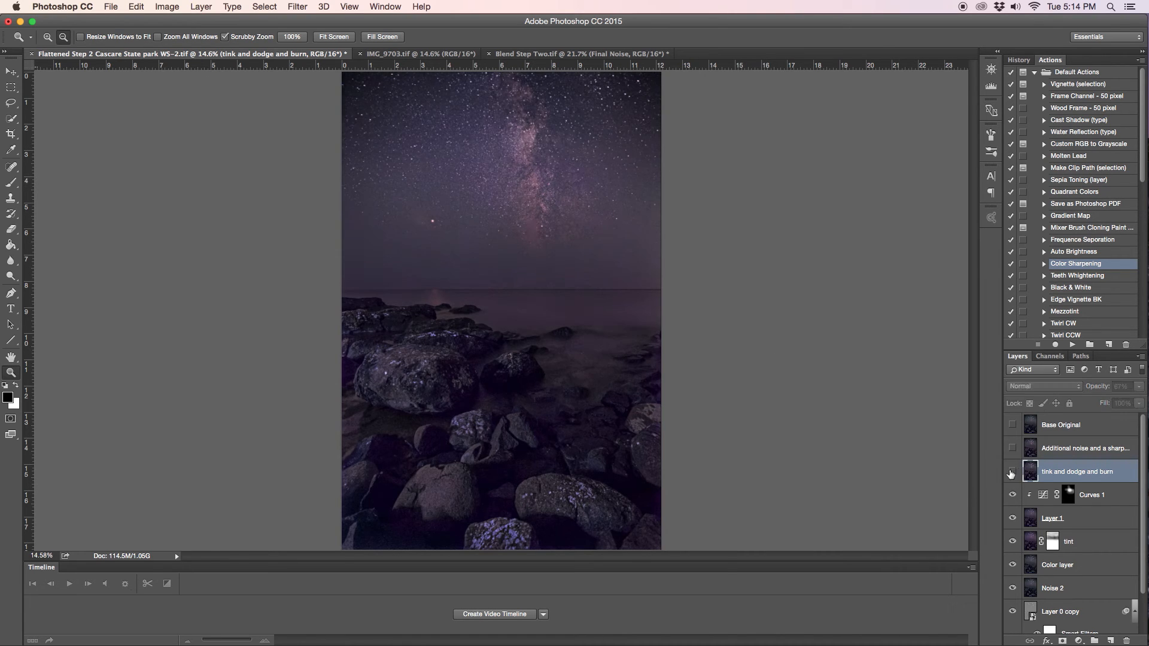
pyautogui.click(1011, 472)
pyautogui.click(1011, 472)
pyautogui.click(1011, 473)
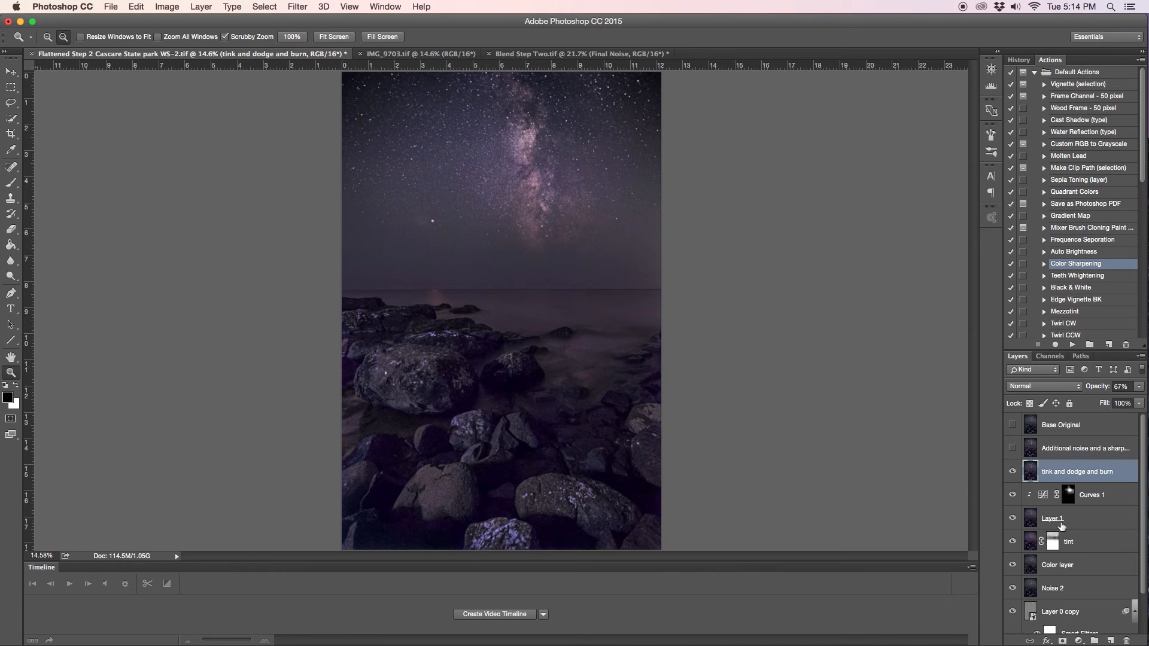
# Make the Additional noise and a sharpening layer visible, compare the picture with and without it, and leave that layer selected.
pyautogui.click(1078, 450)
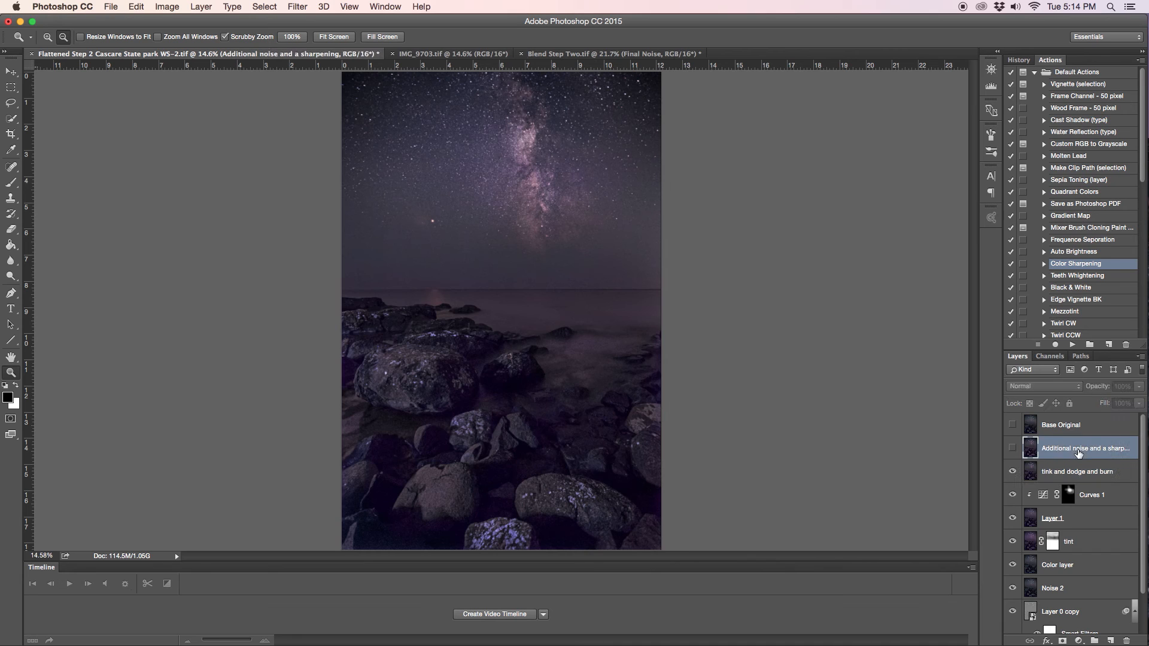
pyautogui.click(1014, 449)
pyautogui.click(1013, 449)
pyautogui.click(1013, 448)
pyautogui.click(1013, 448)
pyautogui.click(1013, 448)
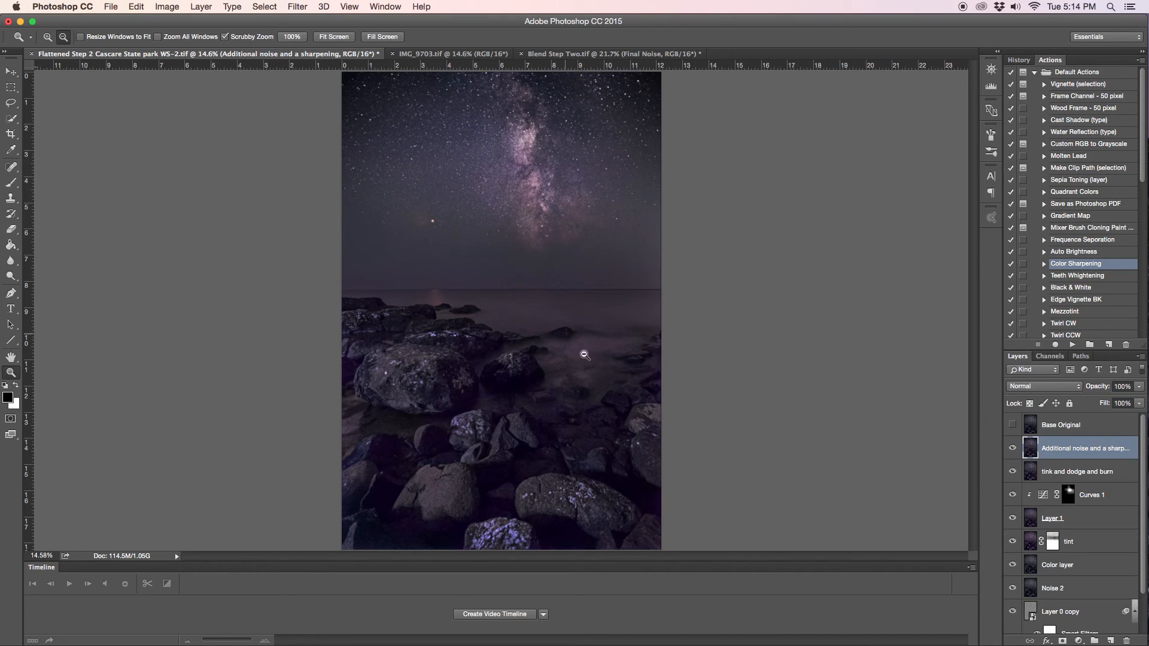
pyautogui.click(1012, 449)
pyautogui.click(1013, 449)
pyautogui.click(1012, 449)
pyautogui.click(1013, 448)
pyautogui.click(1093, 474)
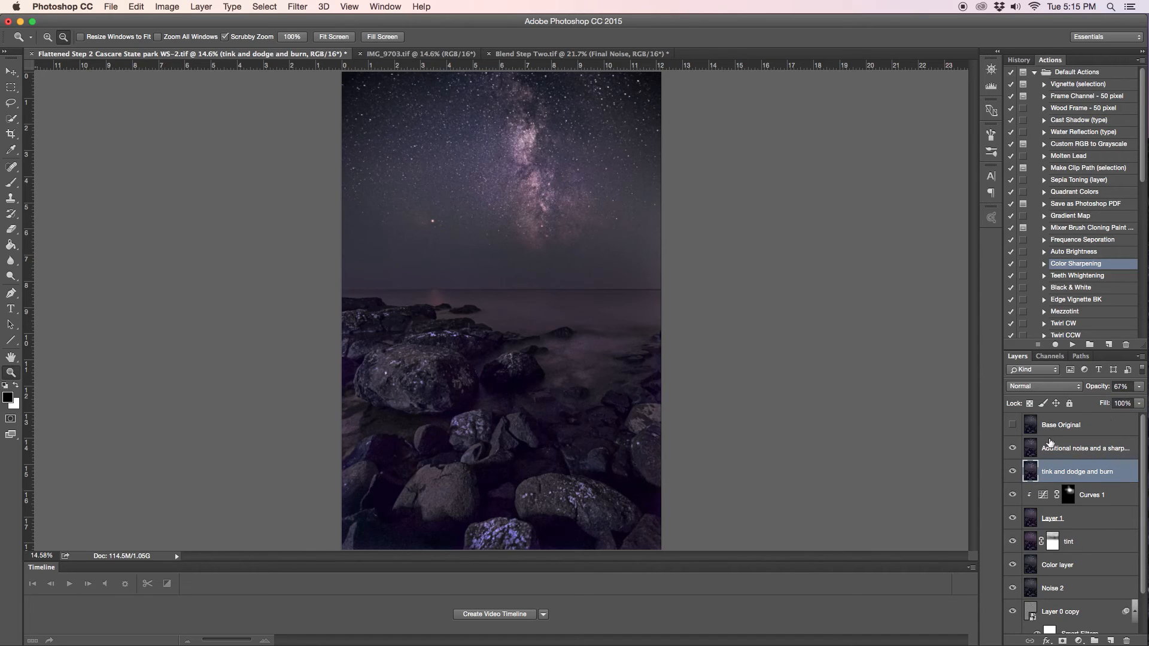
pyautogui.click(1059, 453)
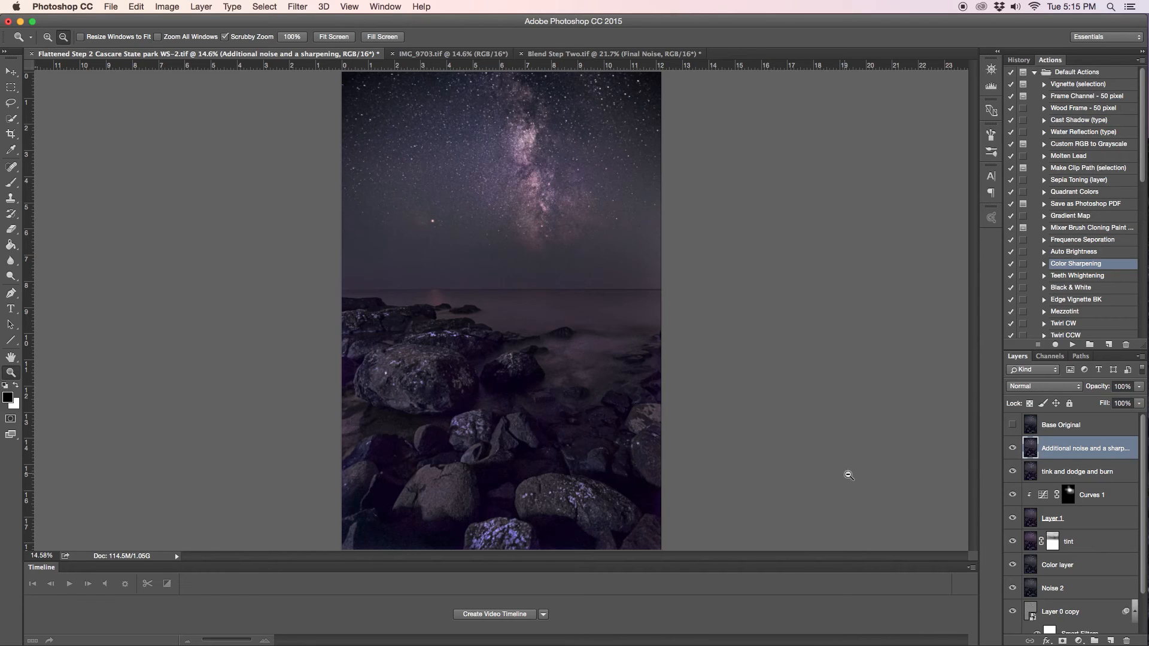
# Compare the upright pointed foreground rocks up close with and without the Additional noise and a sharpening layer, leaving the layer visible.
pyautogui.click(1013, 448)
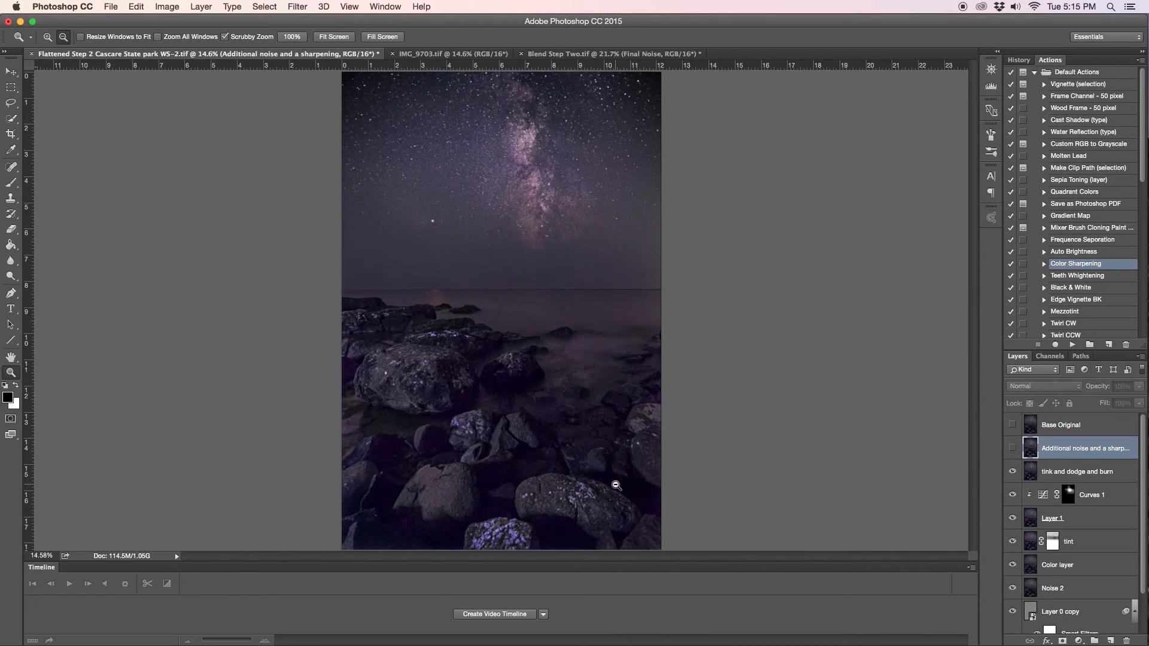
pyautogui.moveTo(525, 477); pyautogui.dragTo(600, 449)
pyautogui.scroll(-2, 592, 442)
pyautogui.scroll(-5, 591, 442)
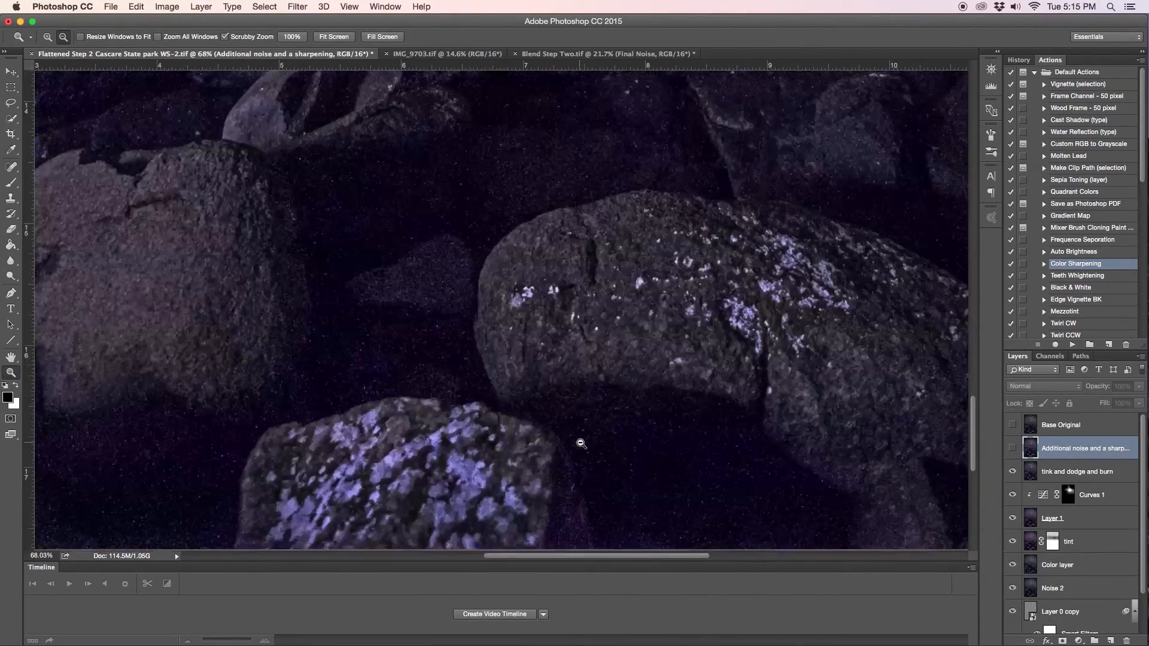
pyautogui.scroll(2, 544, 397)
pyautogui.scroll(3, 545, 383)
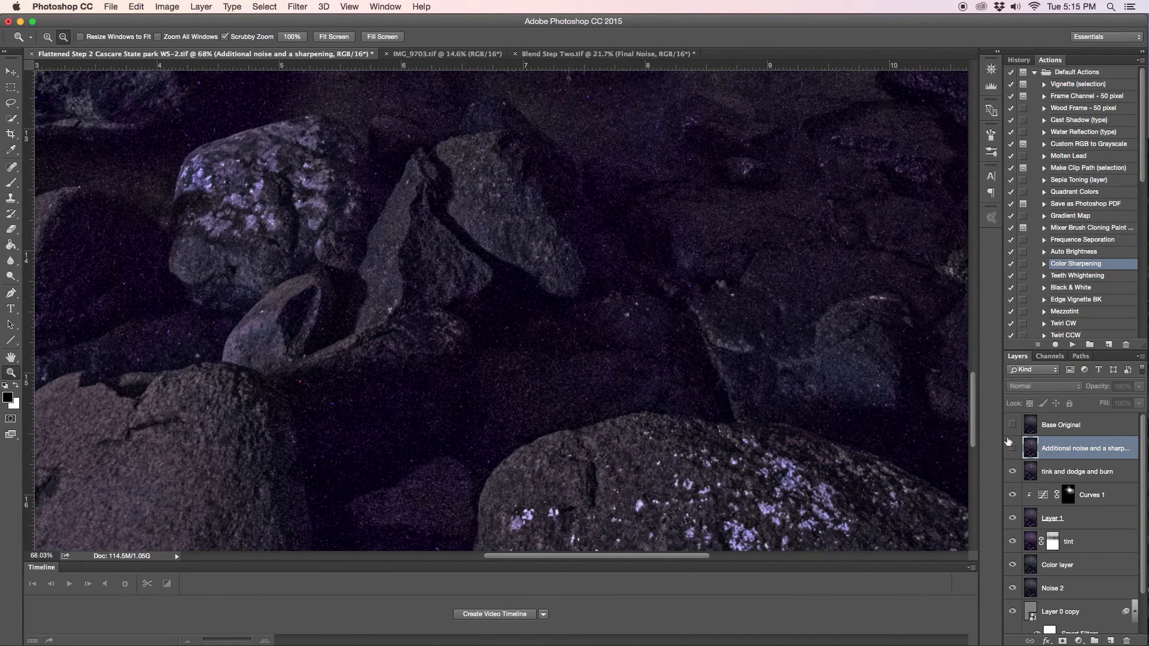
pyautogui.moveTo(667, 383); pyautogui.dragTo(718, 384)
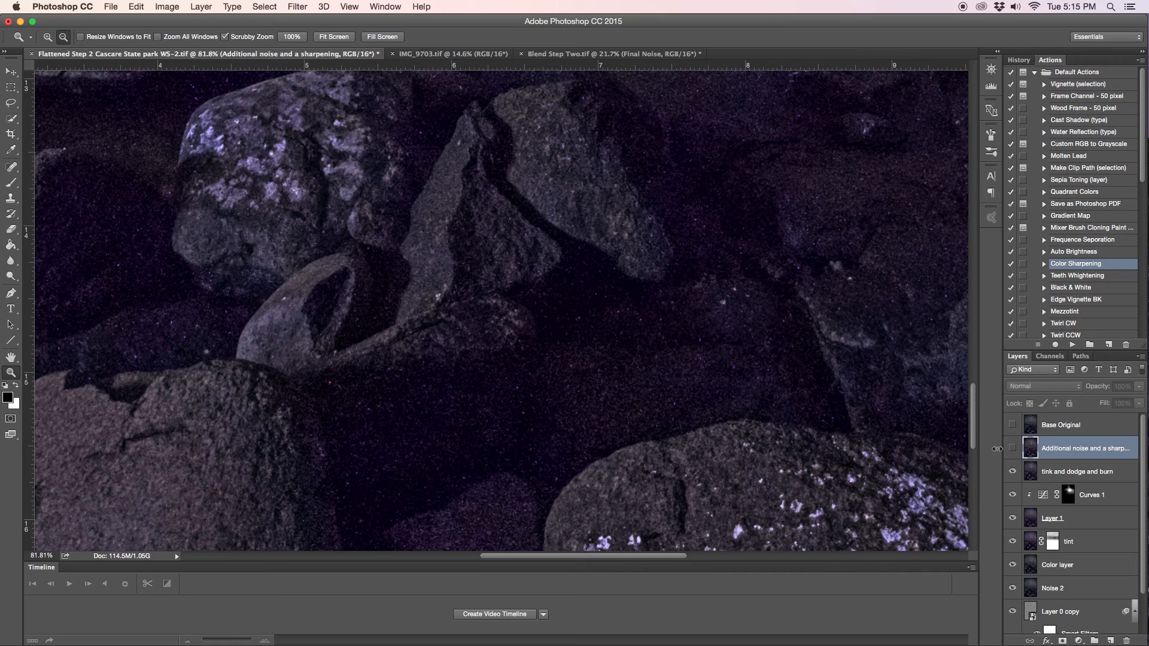
pyautogui.click(1012, 449)
pyautogui.click(1012, 450)
pyautogui.click(1012, 450)
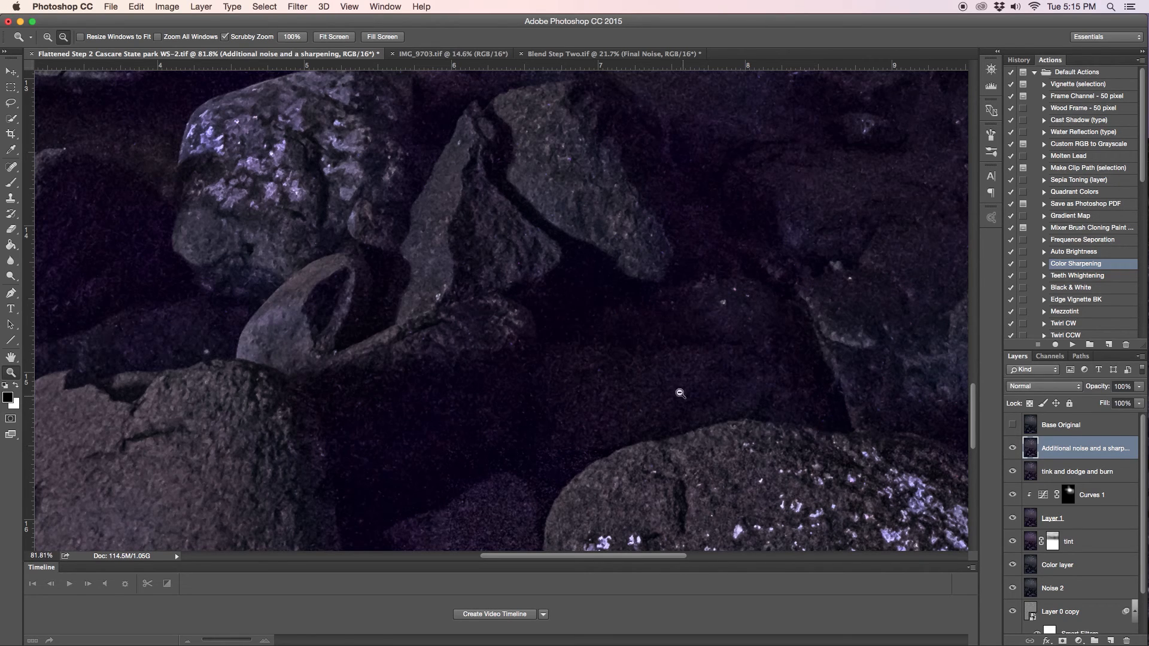
# Compare the shadows around the lichen-covered rock and its smaller neighbors with and without the Additional noise and a sharpening layer.
pyautogui.moveTo(395, 300); pyautogui.dragTo(711, 354)
pyautogui.moveTo(429, 325); pyautogui.dragTo(494, 328)
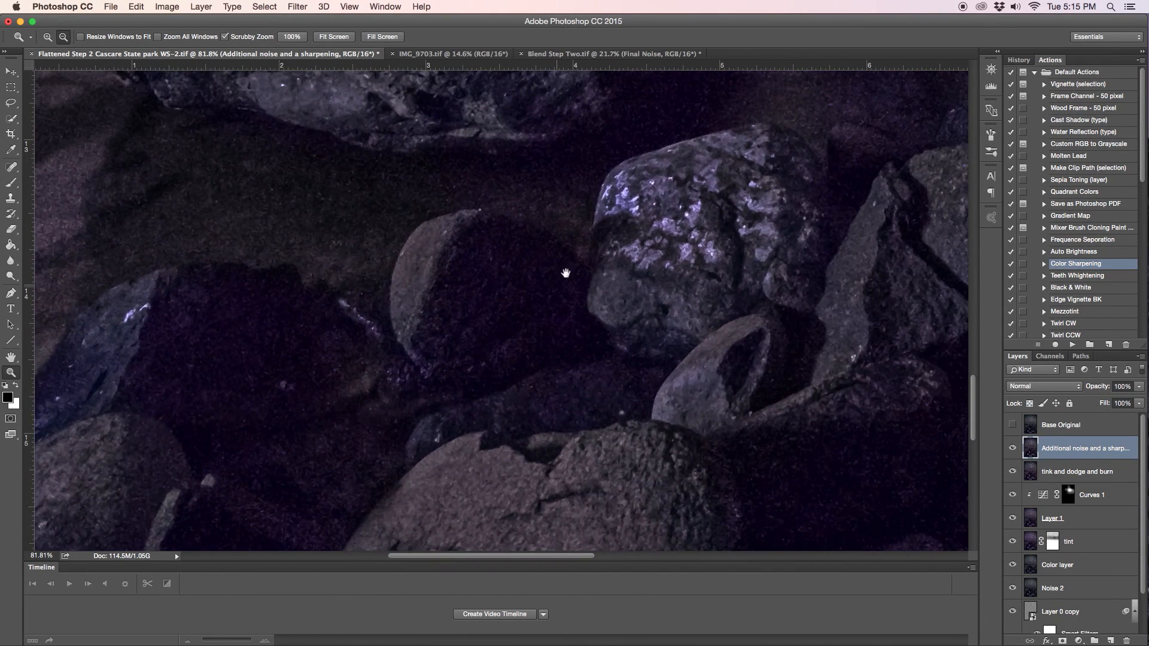
pyautogui.moveTo(564, 269); pyautogui.dragTo(539, 303)
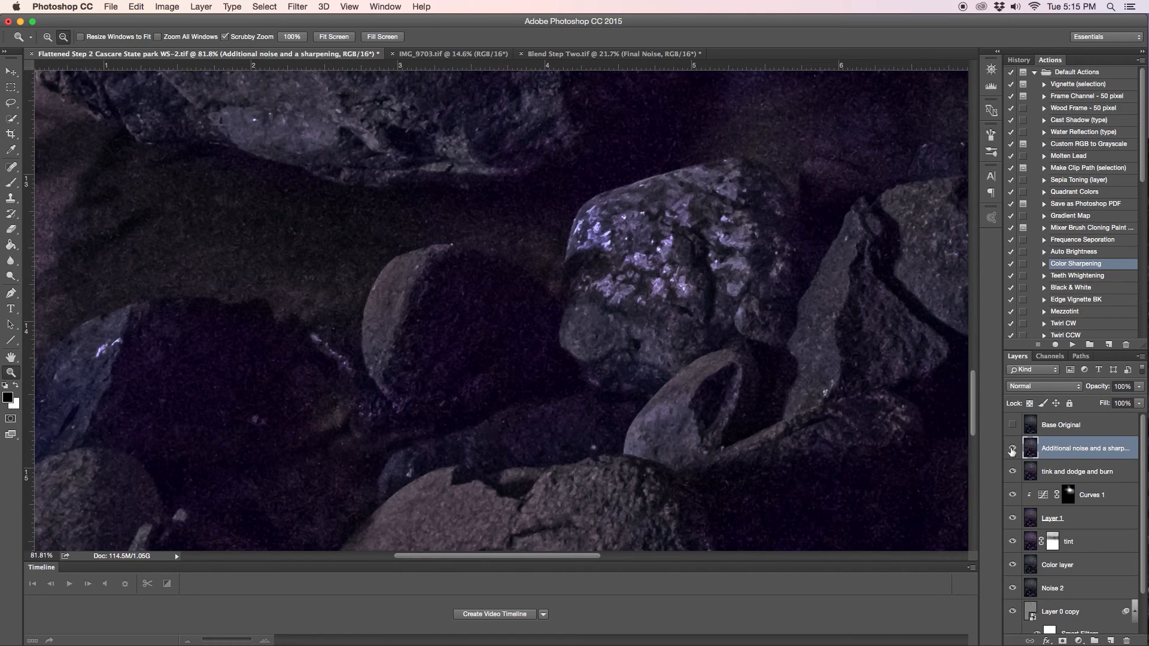
pyautogui.click(1013, 450)
pyautogui.click(1014, 450)
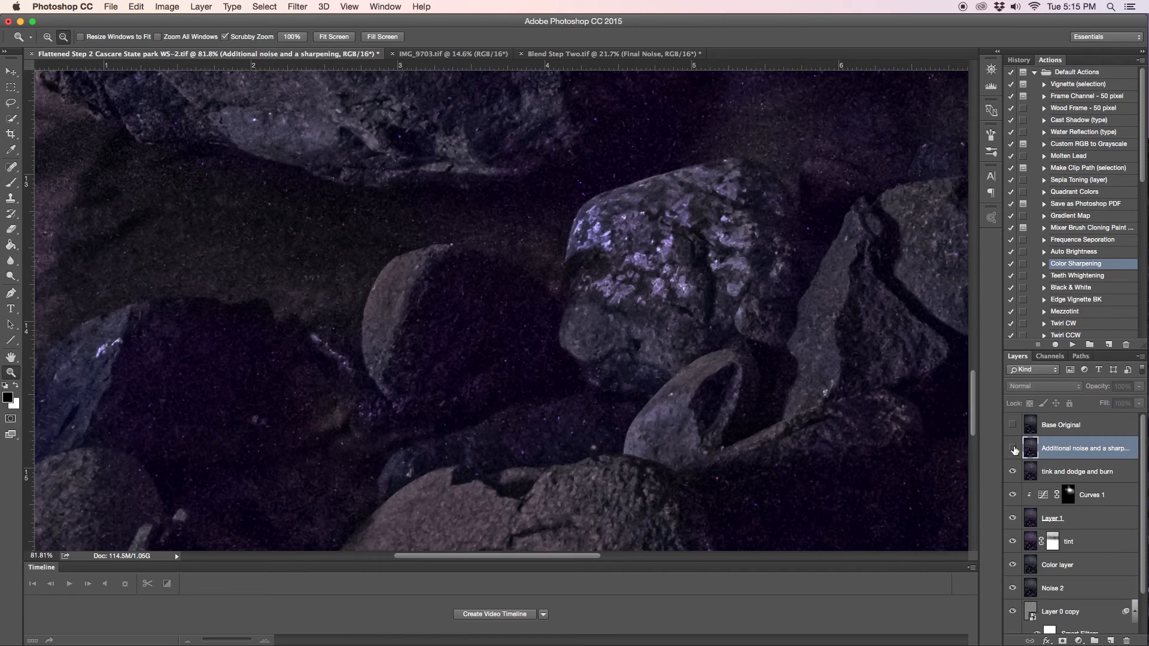
pyautogui.click(1013, 449)
pyautogui.click(1013, 449)
pyautogui.click(1012, 450)
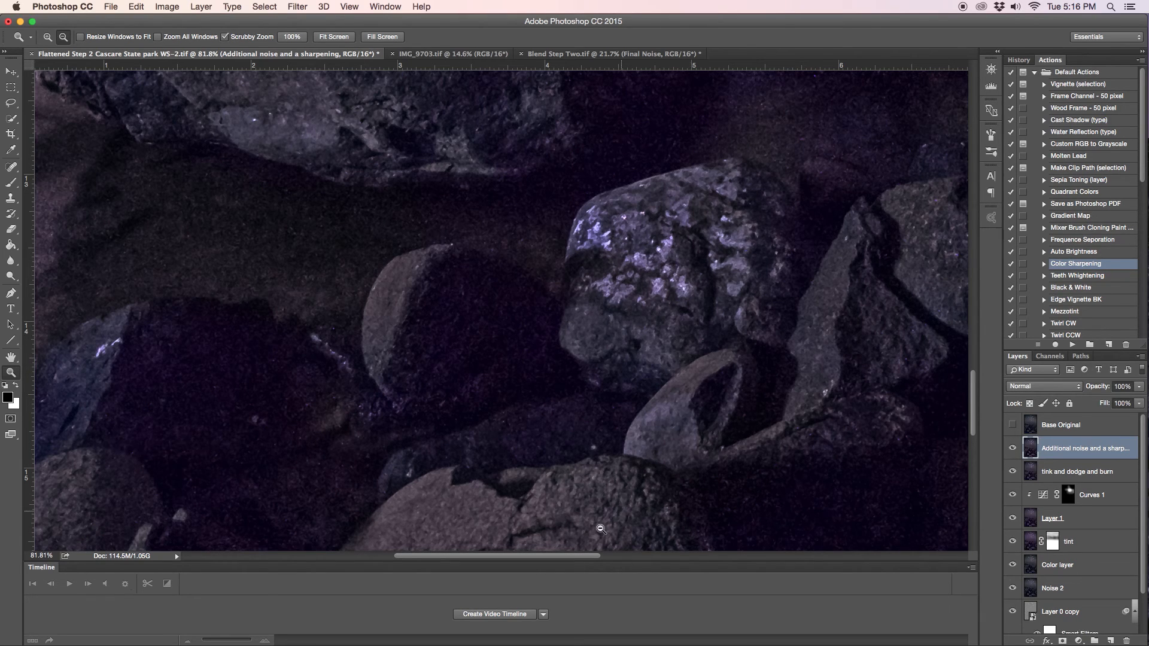
# Compare the texture of the large smooth foreground boulder with and without the Additional noise and a sharpening layer.
pyautogui.scroll(-3, 655, 445)
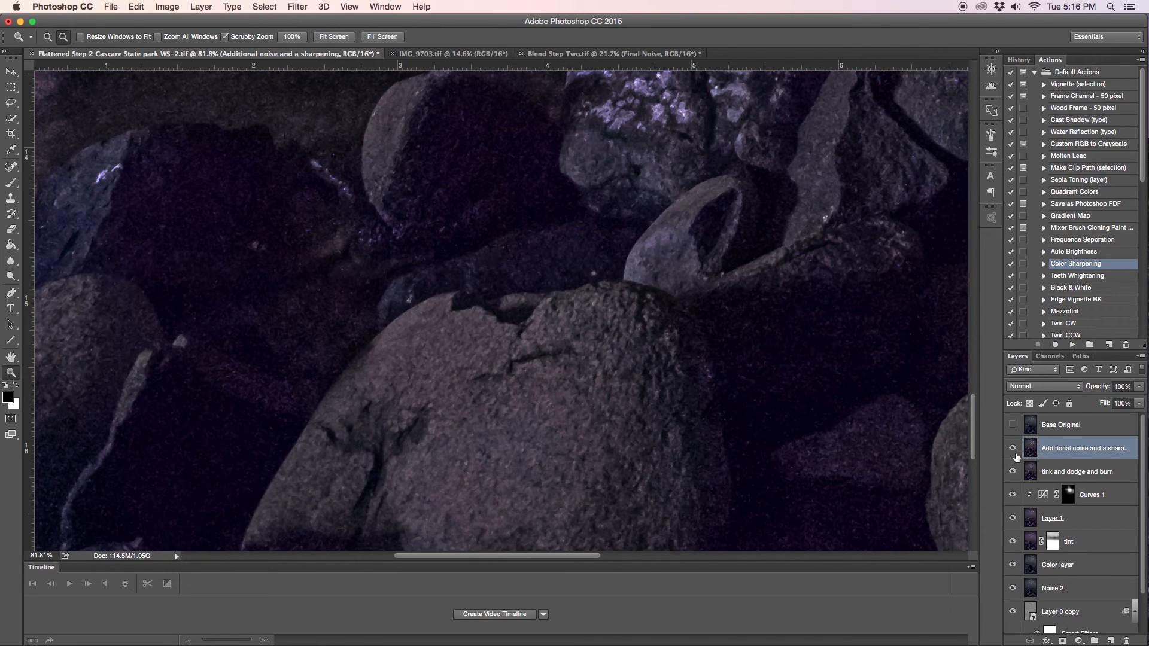
pyautogui.click(1013, 450)
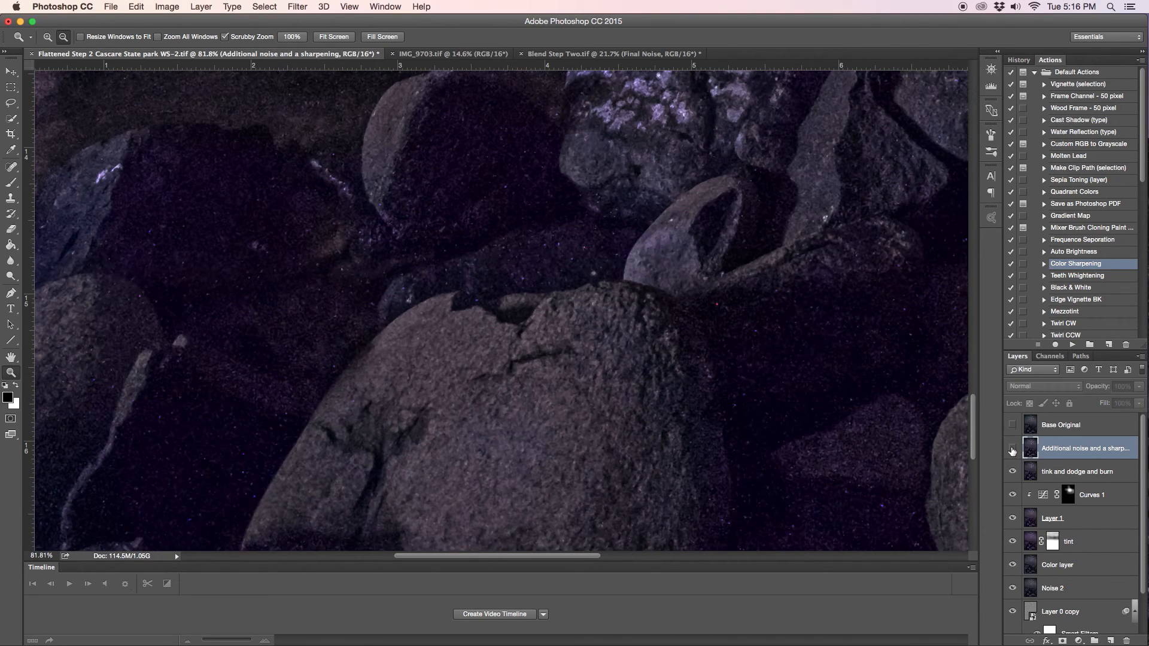
pyautogui.click(1012, 450)
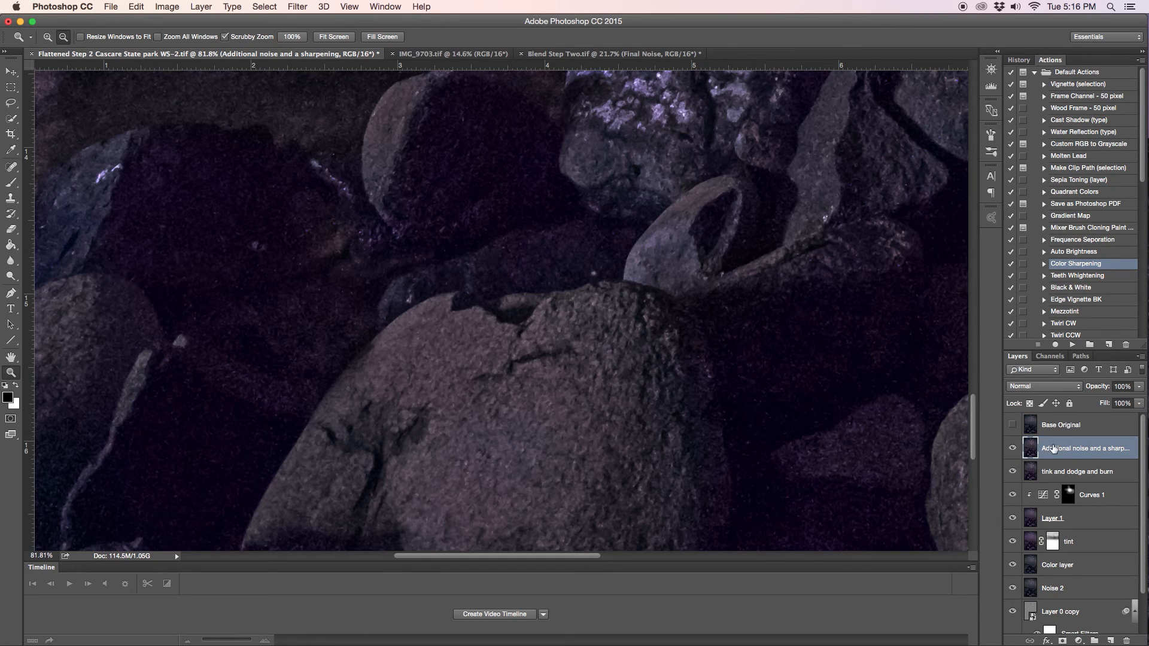
# Compare the big speckled boulder near the shoreline with and without the Additional noise and a sharpening layer, leaving the layer visible.
pyautogui.scroll(5, 762, 510)
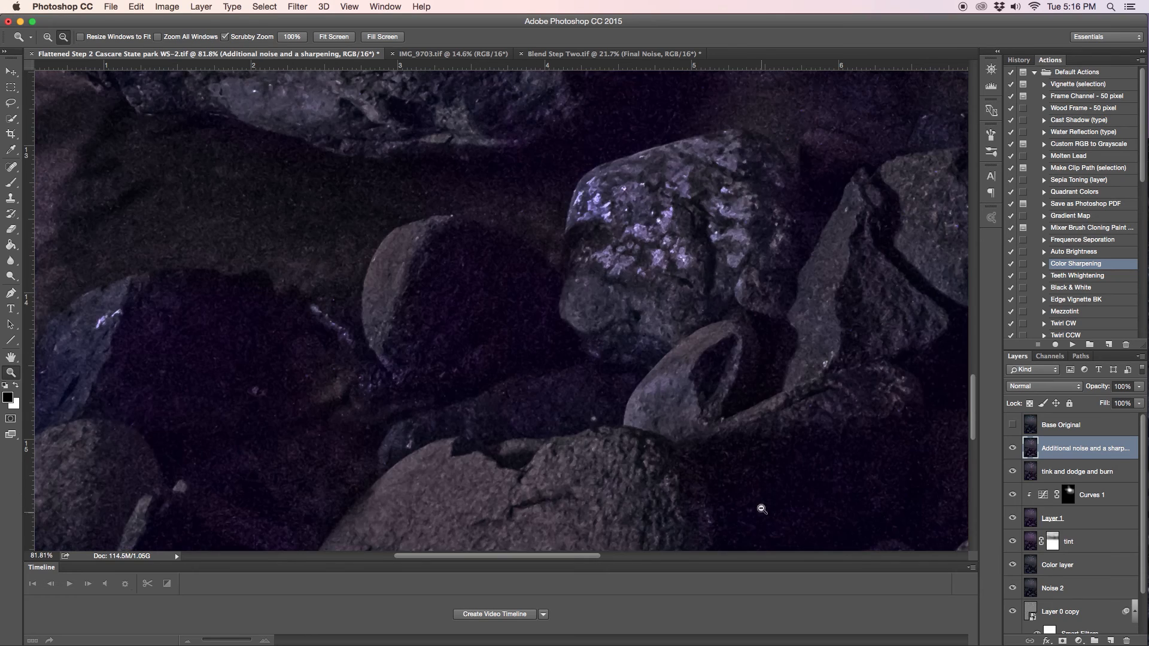
pyautogui.scroll(5, 762, 509)
pyautogui.scroll(5, 622, 328)
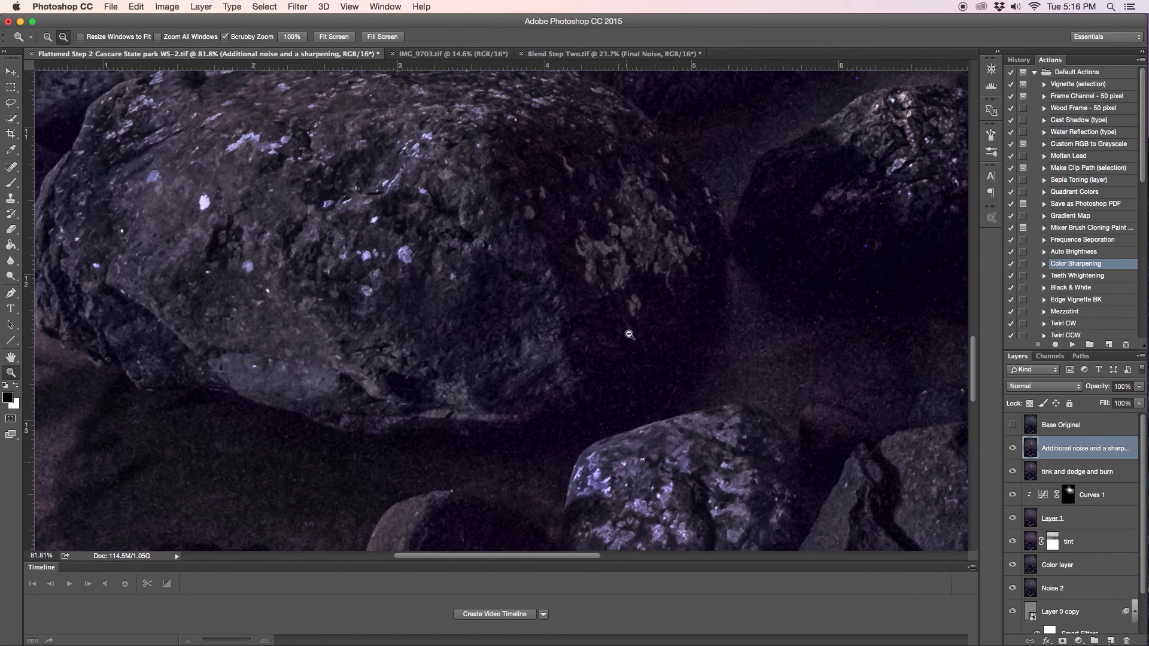
pyautogui.scroll(6, 629, 334)
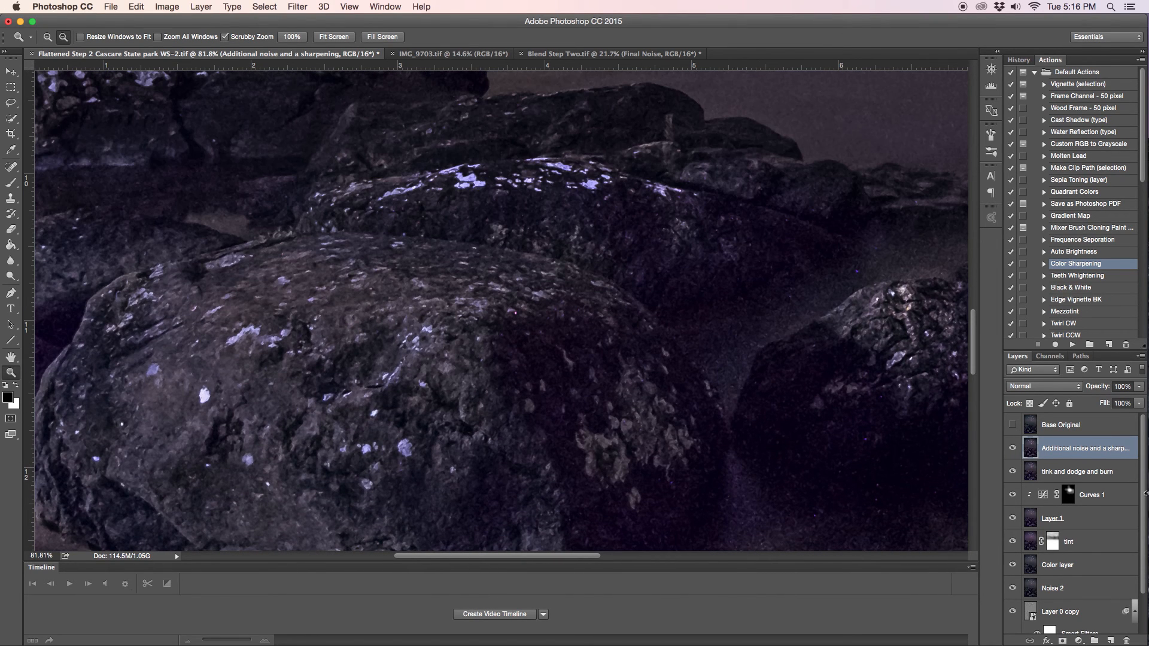
pyautogui.click(1013, 448)
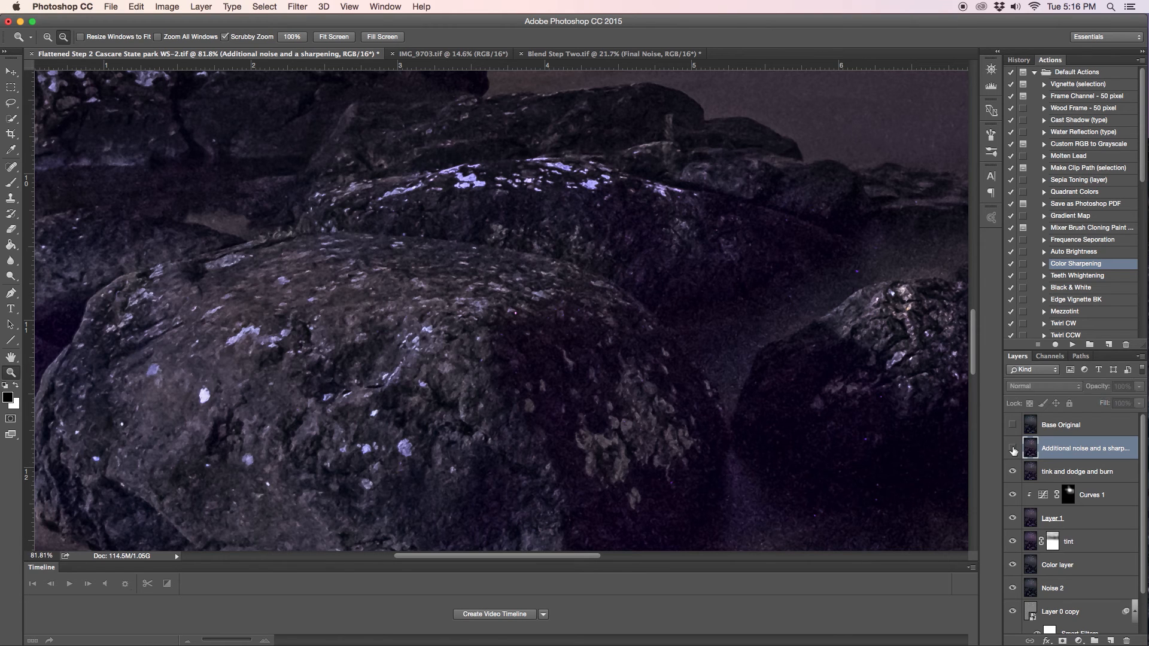
pyautogui.click(1012, 449)
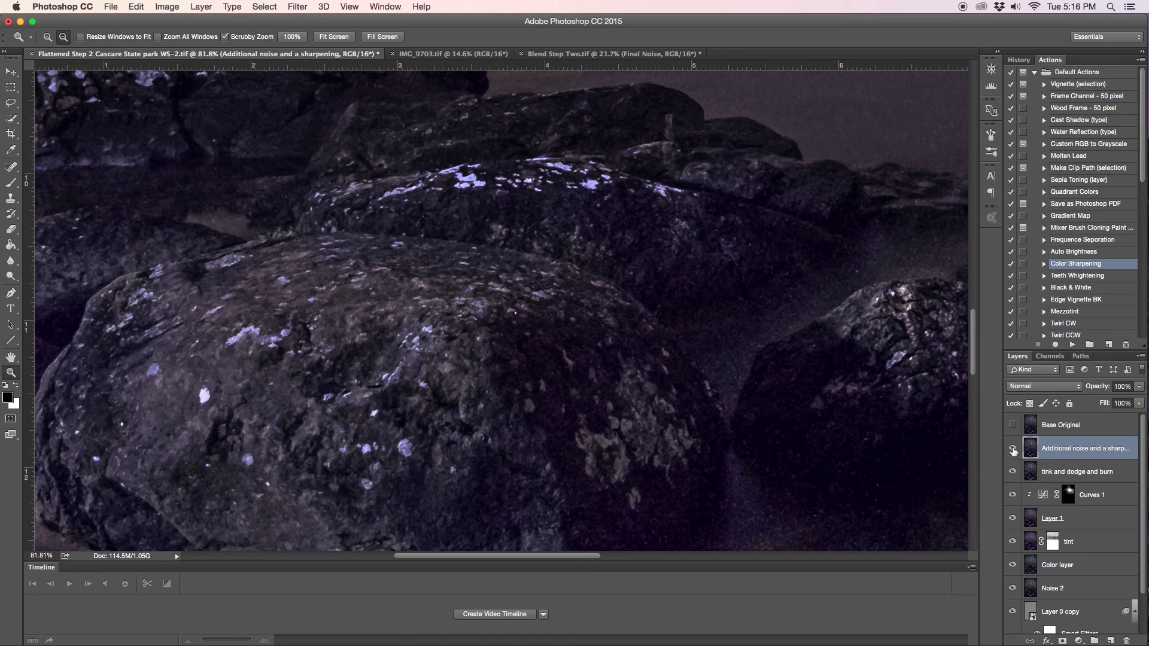
pyautogui.click(1012, 450)
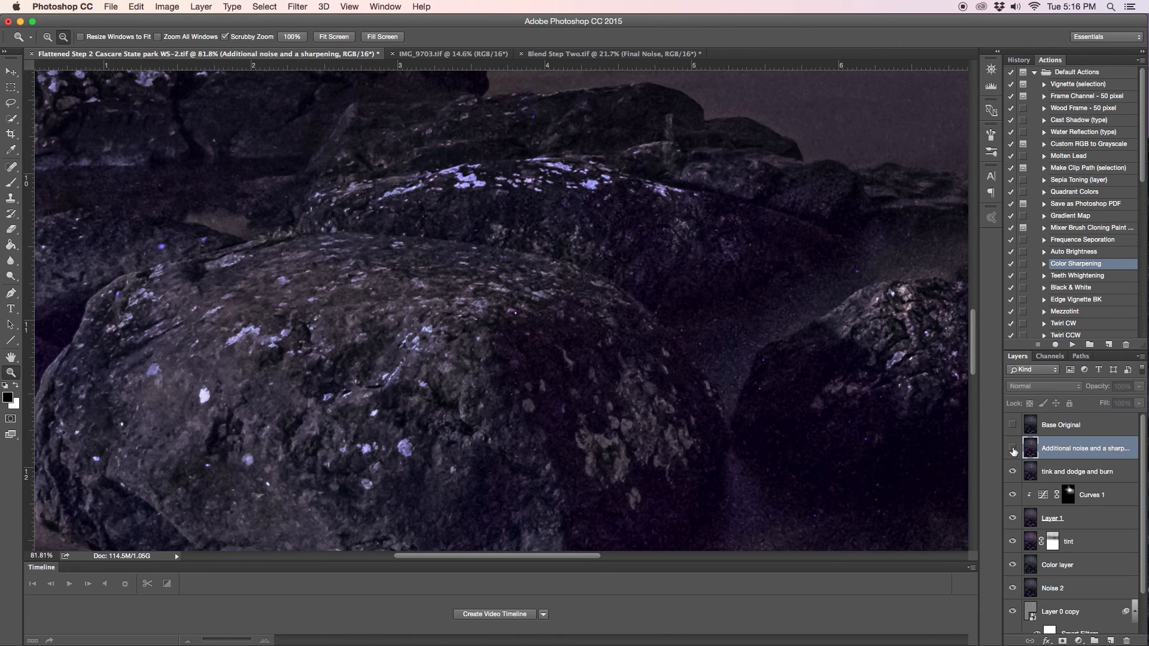
pyautogui.click(1013, 450)
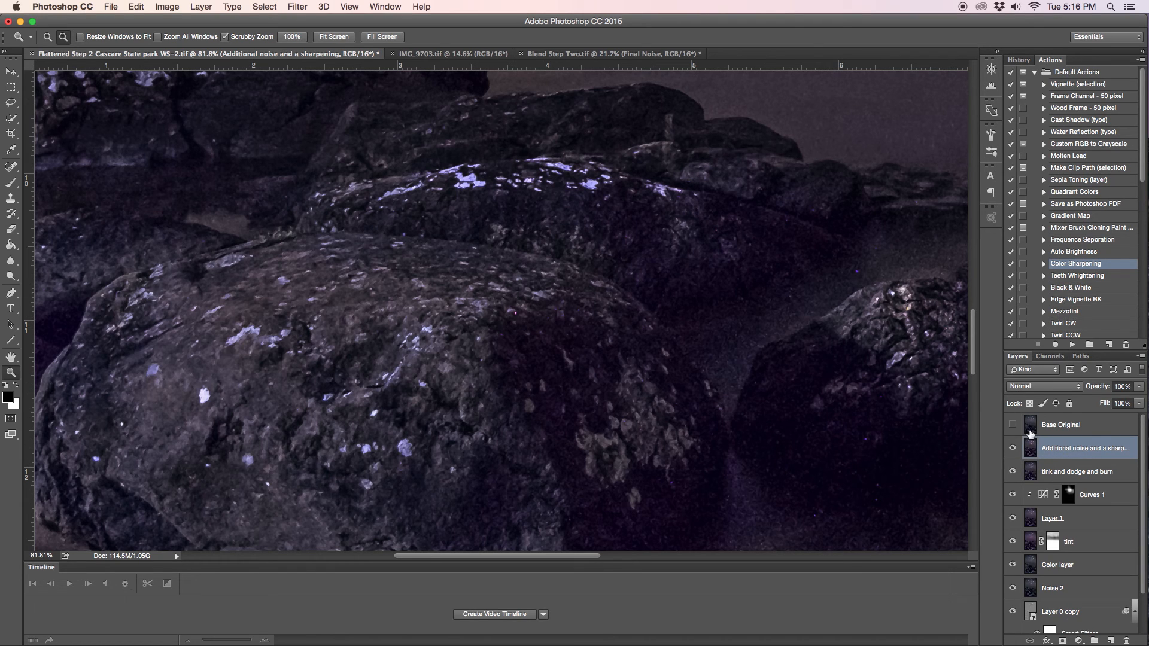
pyautogui.click(1011, 450)
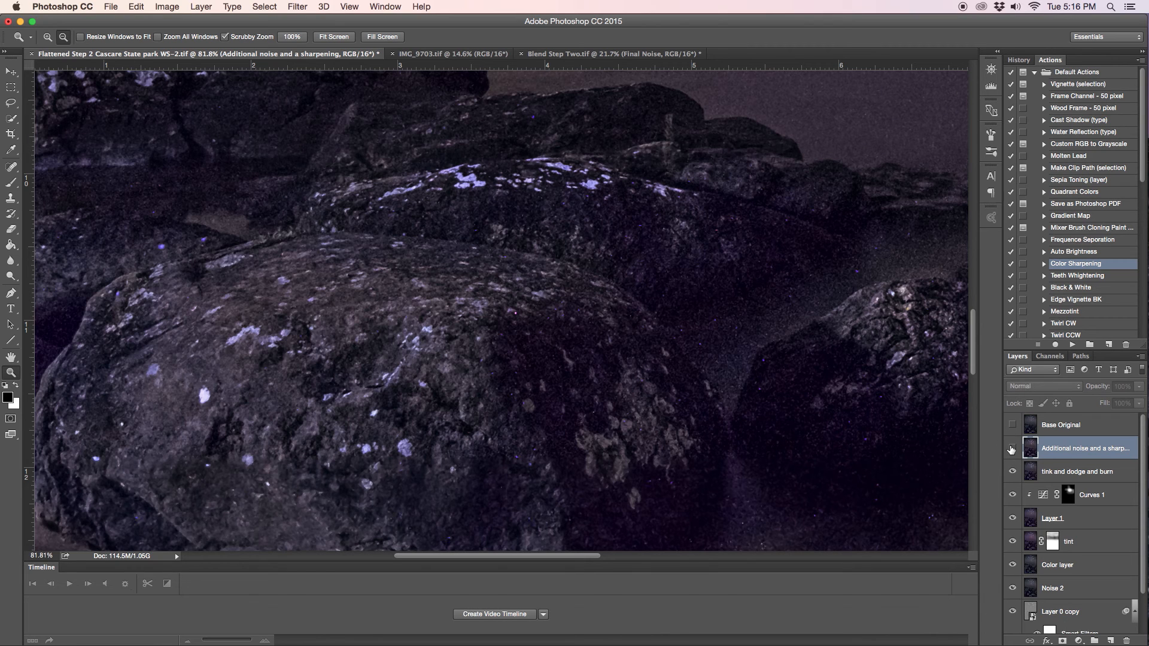
pyautogui.click(1011, 450)
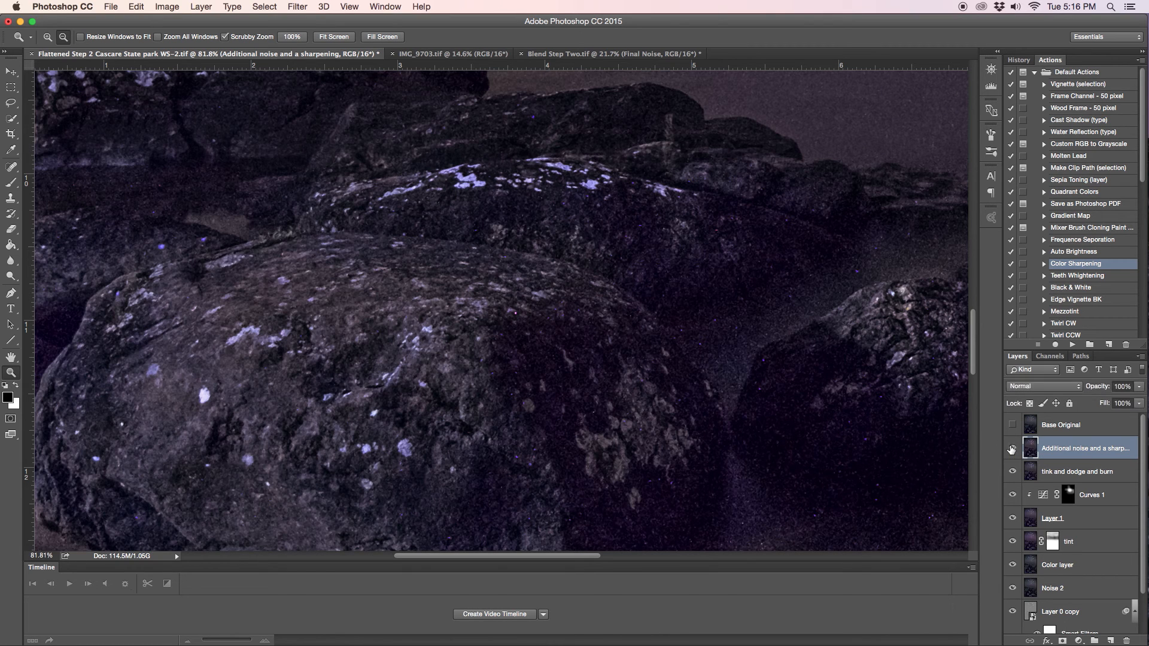
# Compare the whole edited picture with the Base Original layer, leaving Base Original hidden.
pyautogui.moveTo(749, 330); pyautogui.dragTo(607, 325)
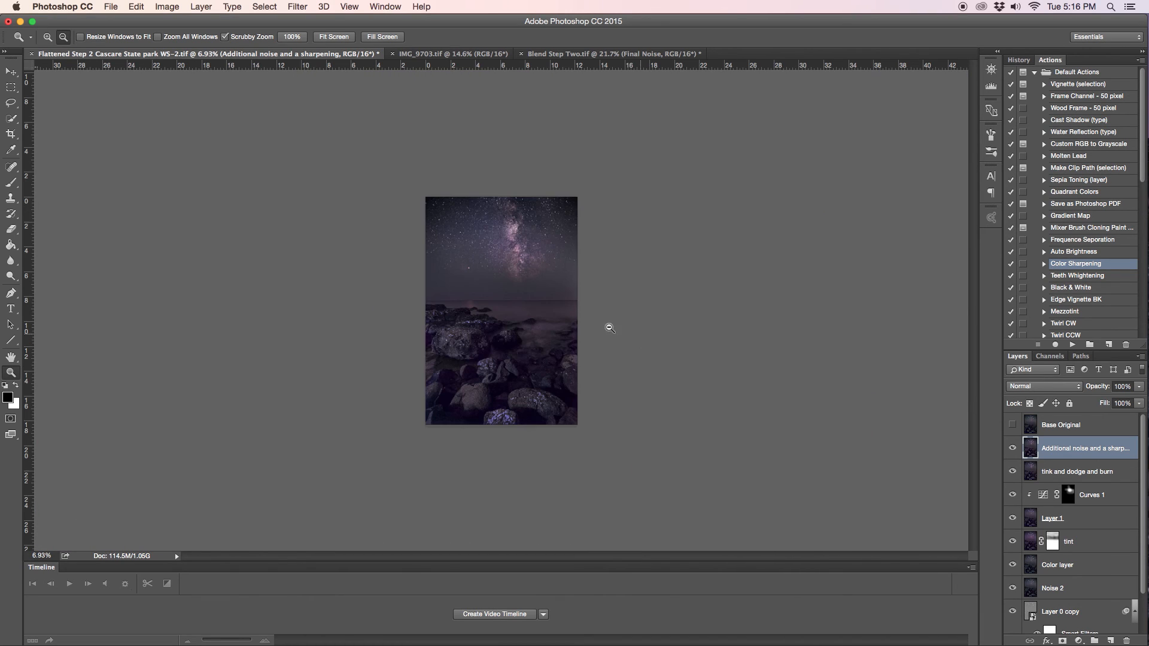
pyautogui.click(335, 37)
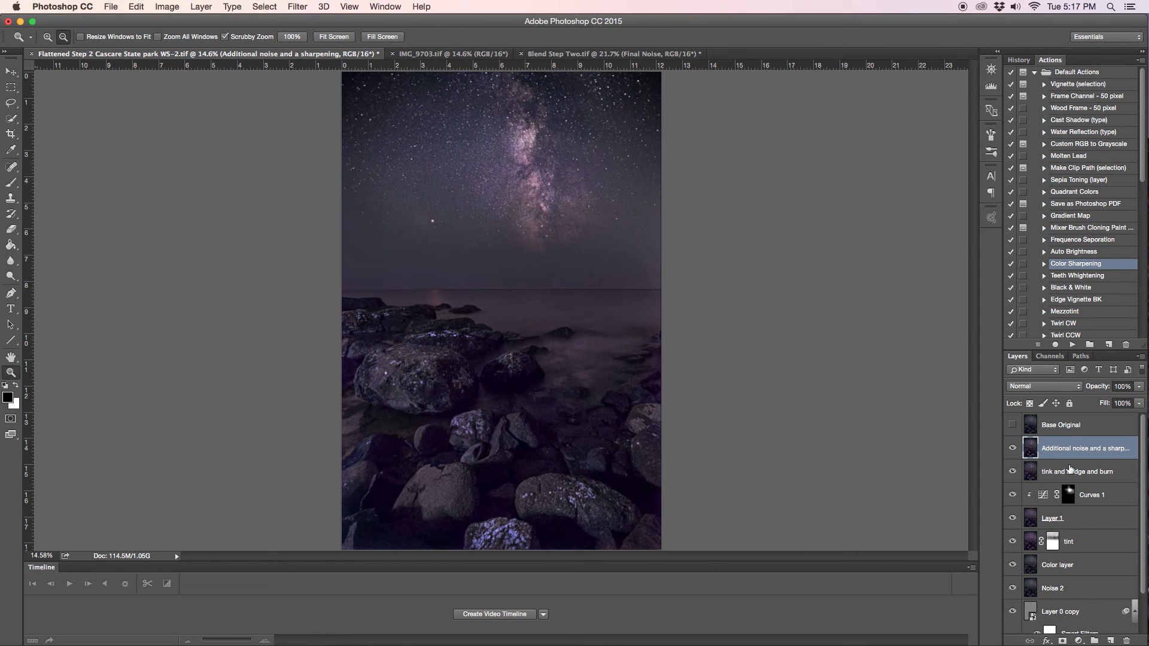
pyautogui.click(1012, 425)
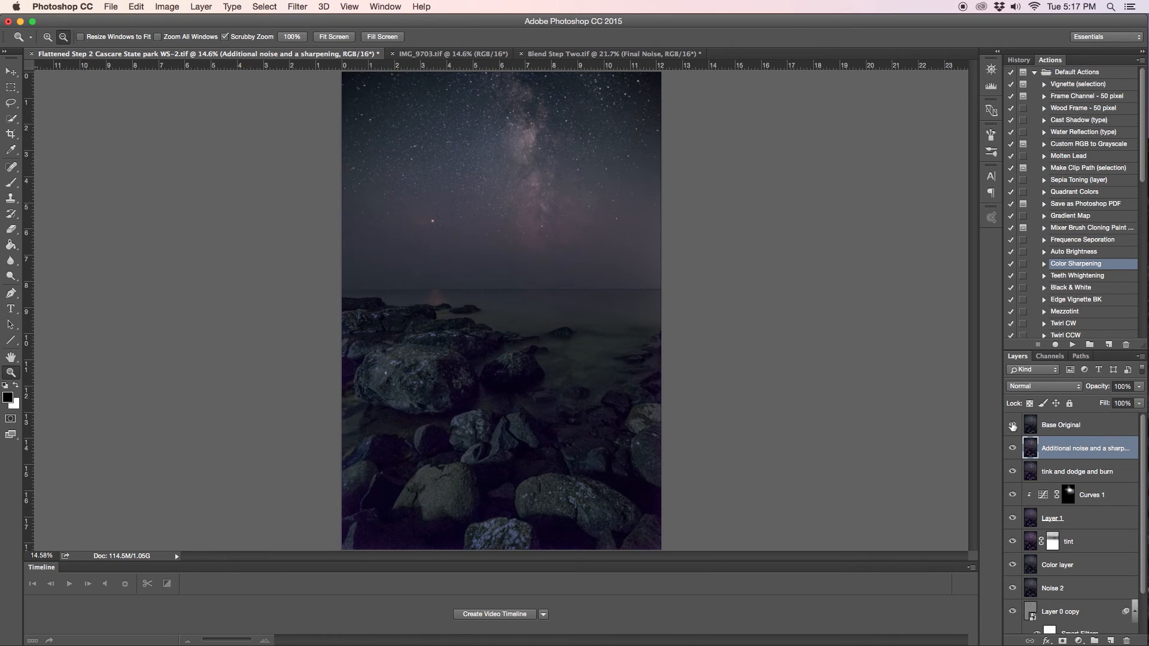
pyautogui.click(1012, 425)
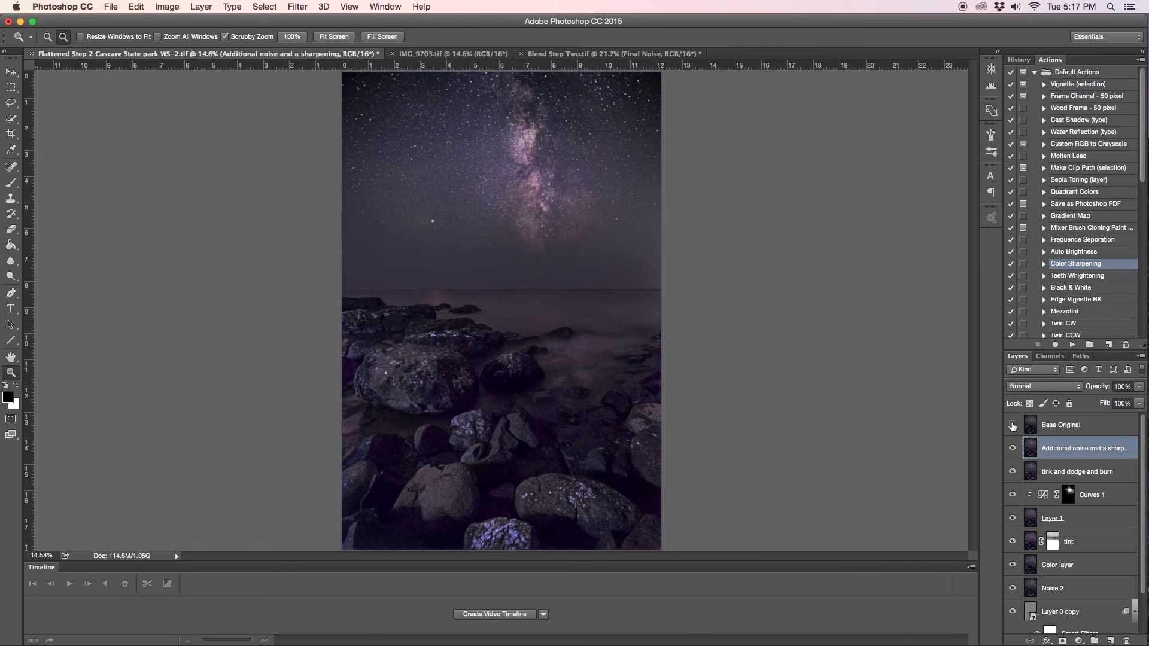
pyautogui.click(1012, 425)
pyautogui.click(1012, 426)
pyautogui.click(1012, 425)
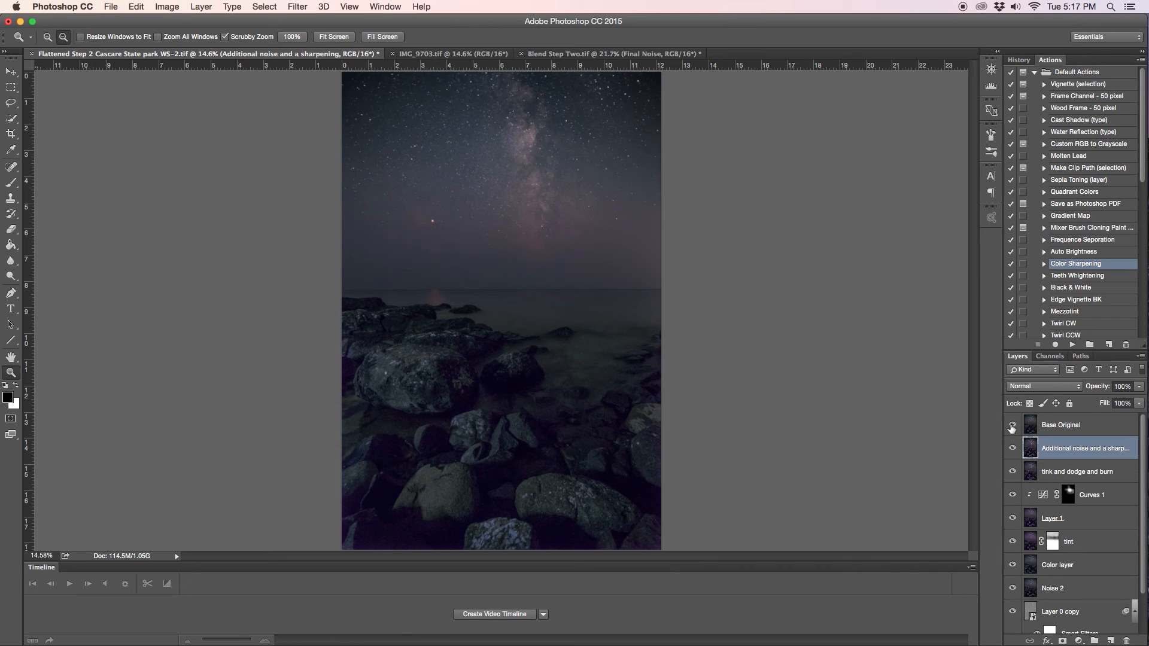
pyautogui.click(1012, 425)
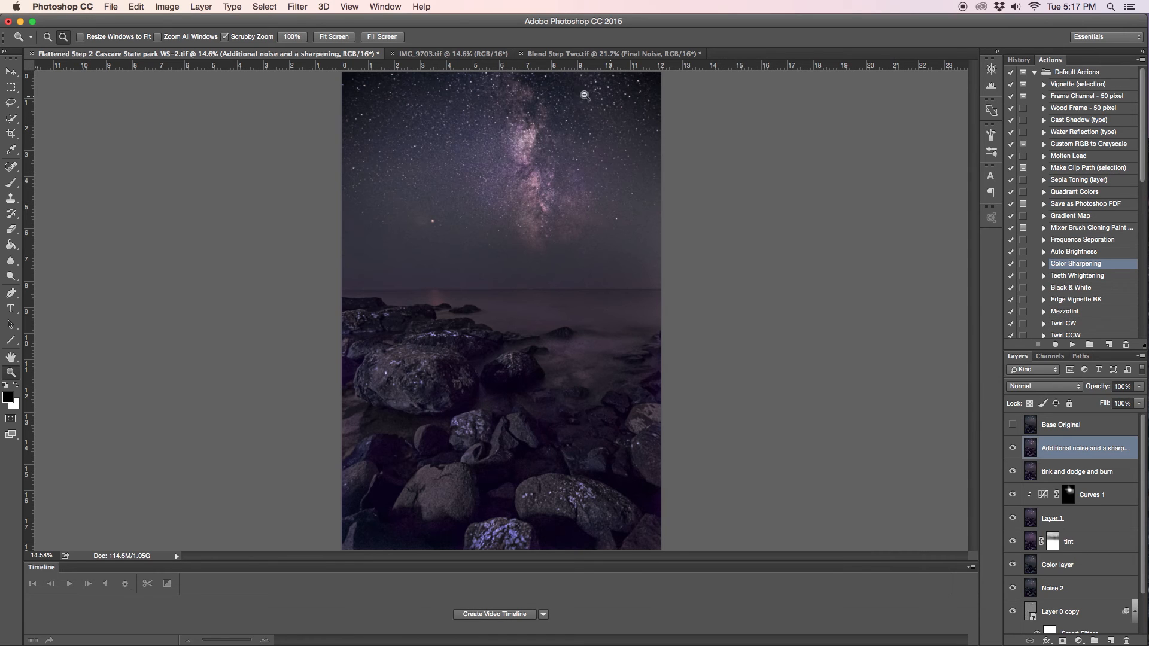
# Compare the whole edited picture with the unprocessed IMG_9703.tif and return to the edited document.
pyautogui.click(460, 54)
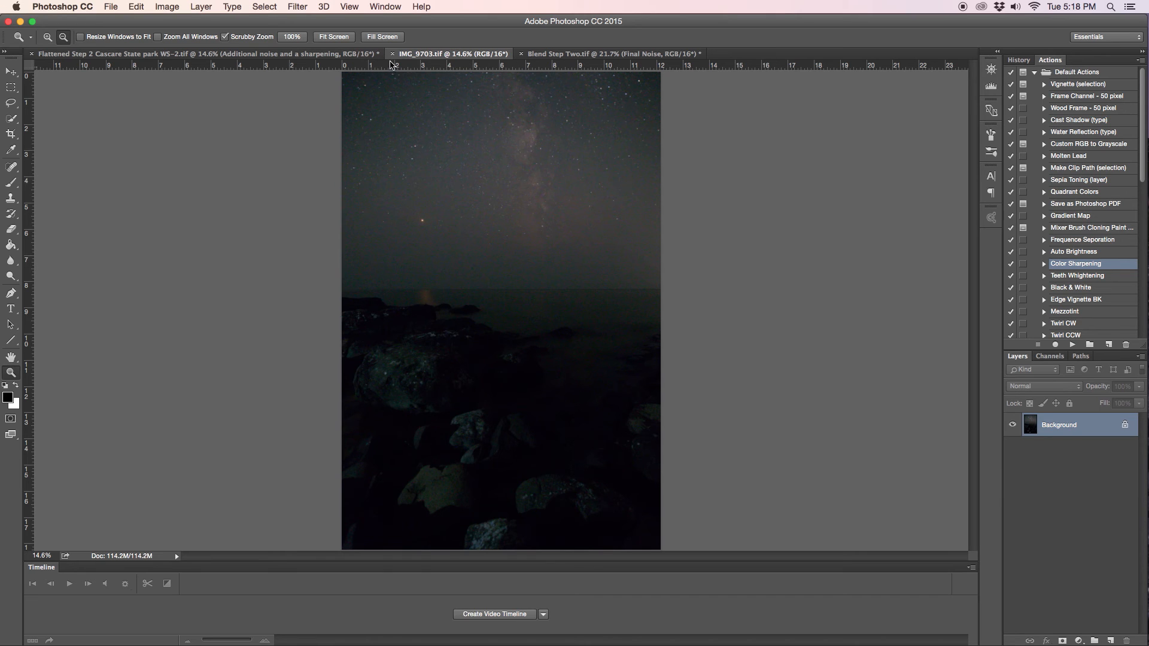
pyautogui.click(294, 54)
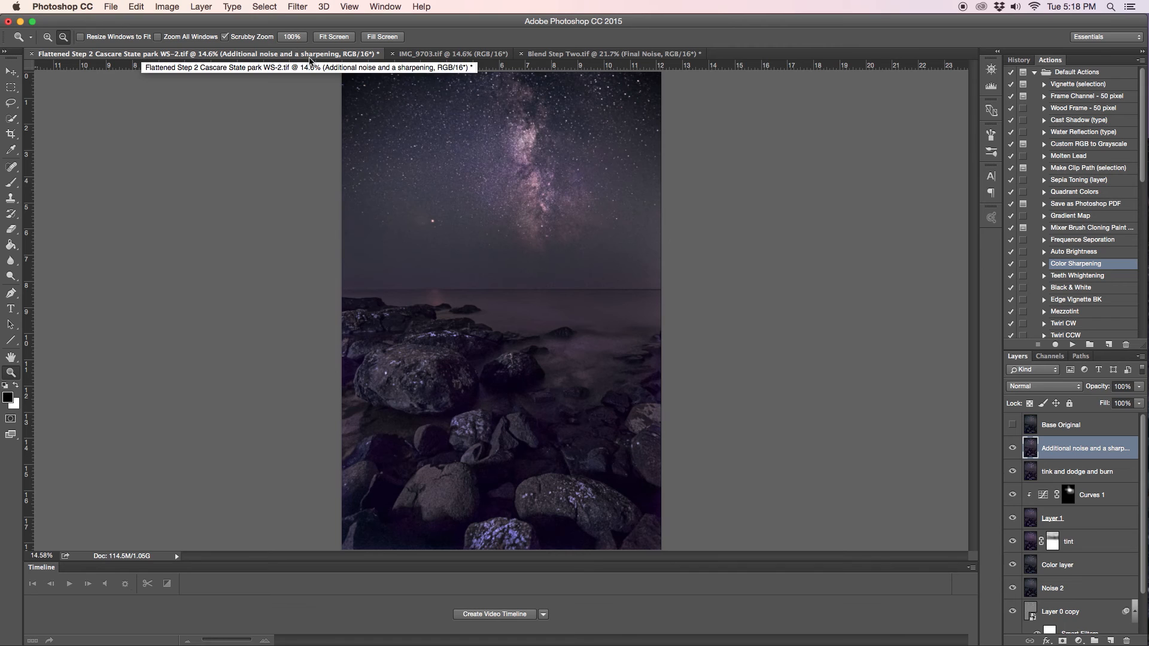
pyautogui.click(439, 58)
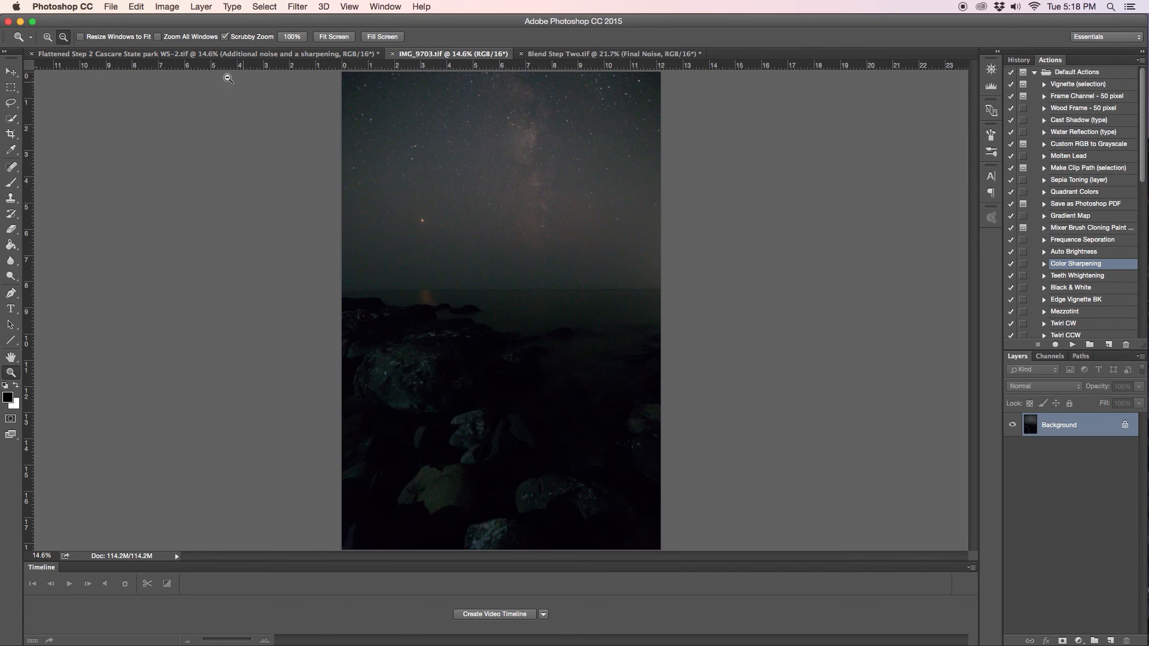
pyautogui.click(219, 56)
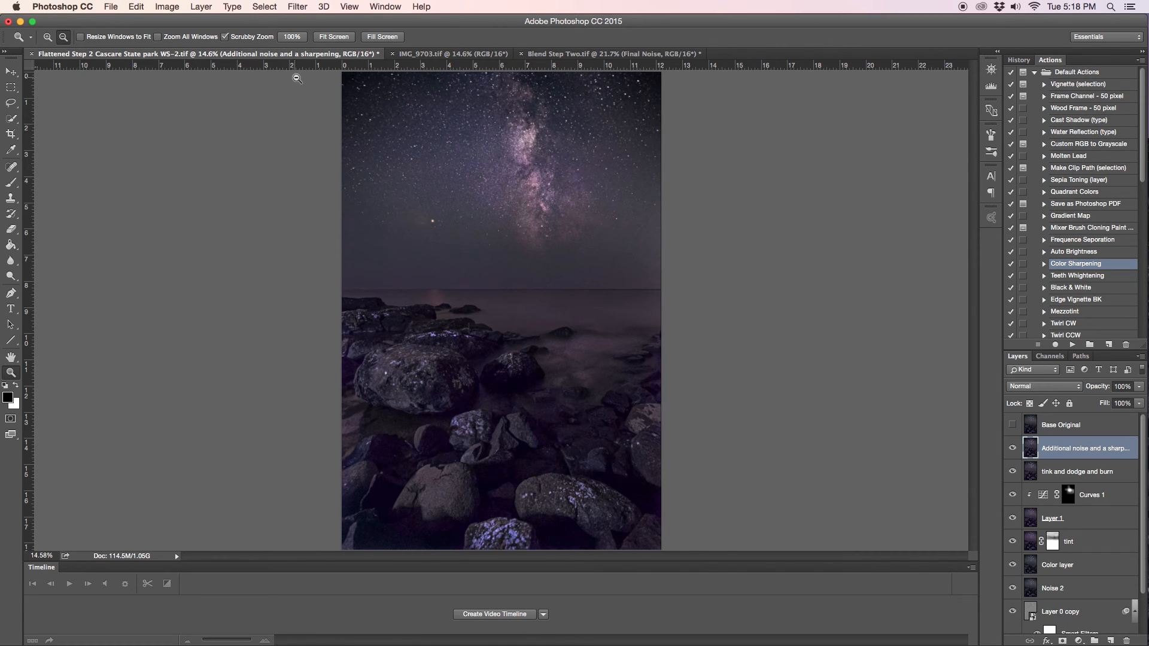
# Compare the foreground rocks up close between the edited picture and IMG_9703.tif, ending on IMG_9703.tif.
pyautogui.moveTo(484, 446); pyautogui.dragTo(575, 372)
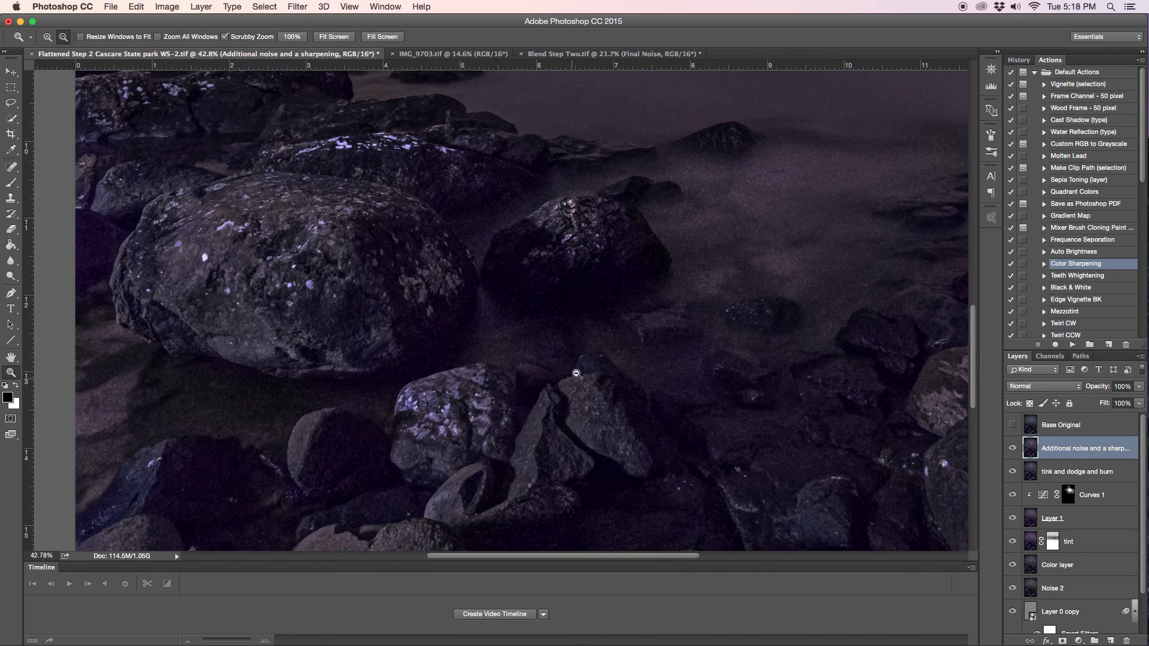
pyautogui.click(436, 55)
pyautogui.moveTo(480, 425); pyautogui.dragTo(538, 417)
pyautogui.scroll(-2, 526, 405)
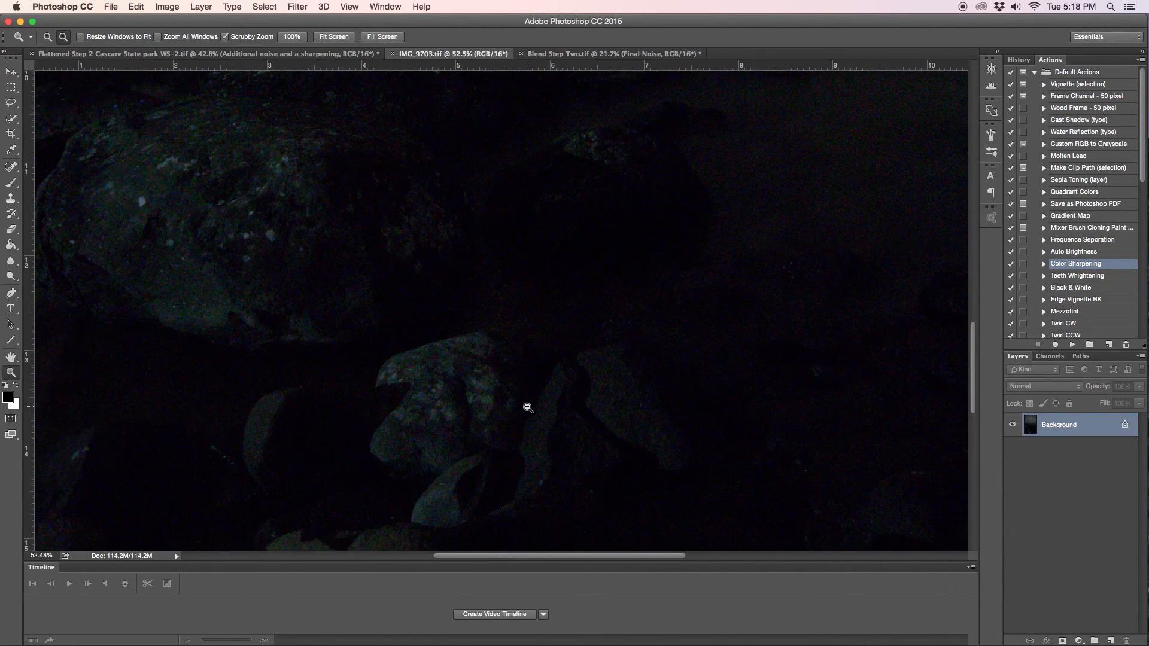
pyautogui.click(287, 55)
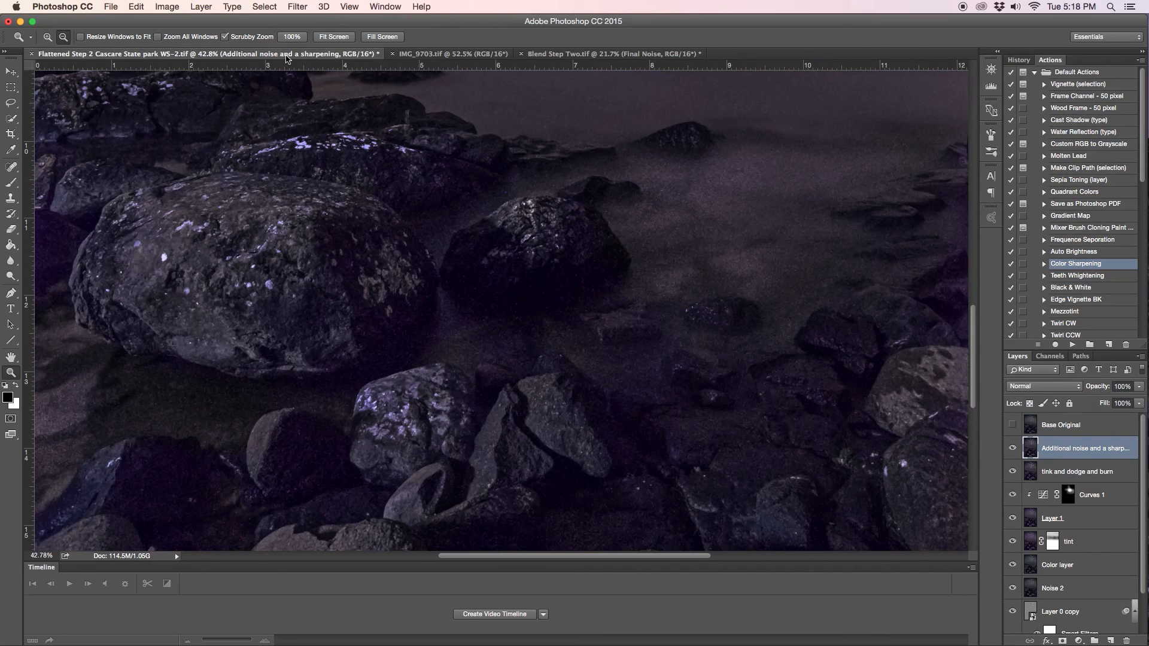
pyautogui.click(424, 55)
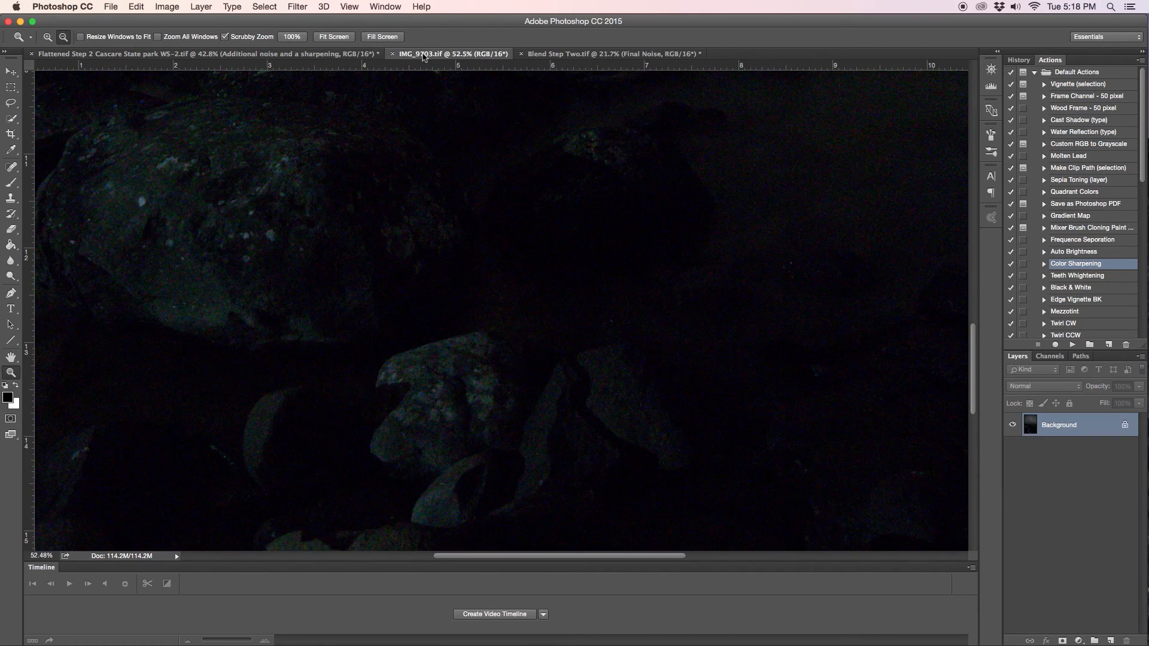
# Compare the whole picture in IMG_9703.tif with the edited Flattened Step 2 document, ending on the edited document.
pyautogui.click(353, 37)
pyautogui.click(334, 55)
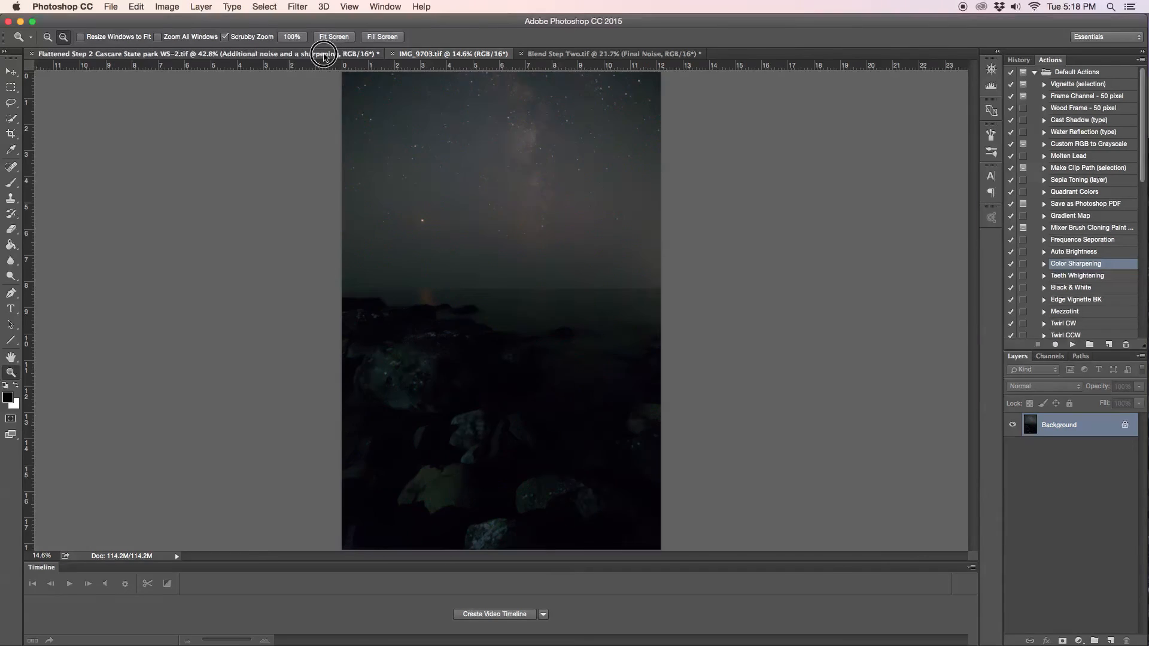
pyautogui.click(333, 37)
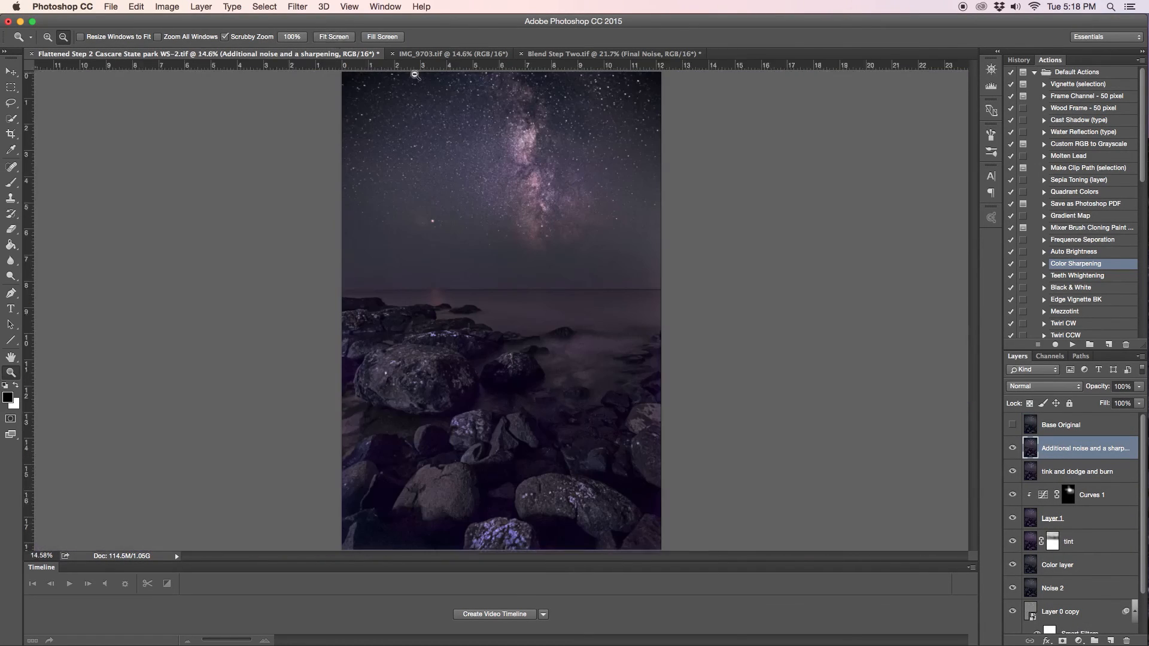
pyautogui.click(443, 55)
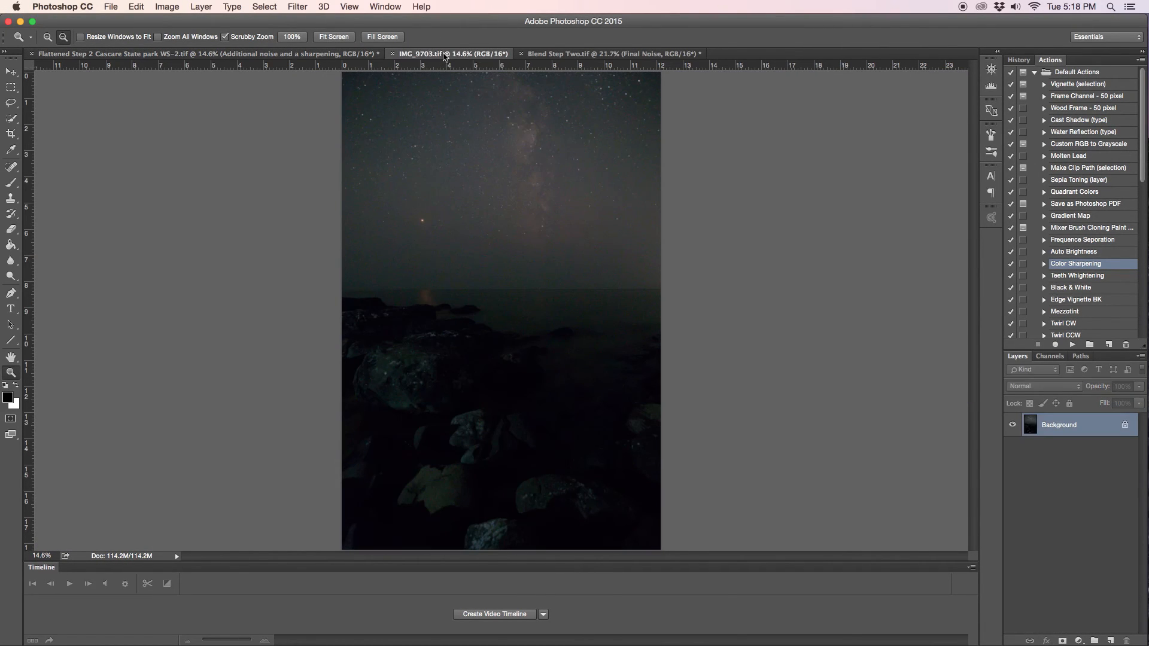
pyautogui.click(318, 57)
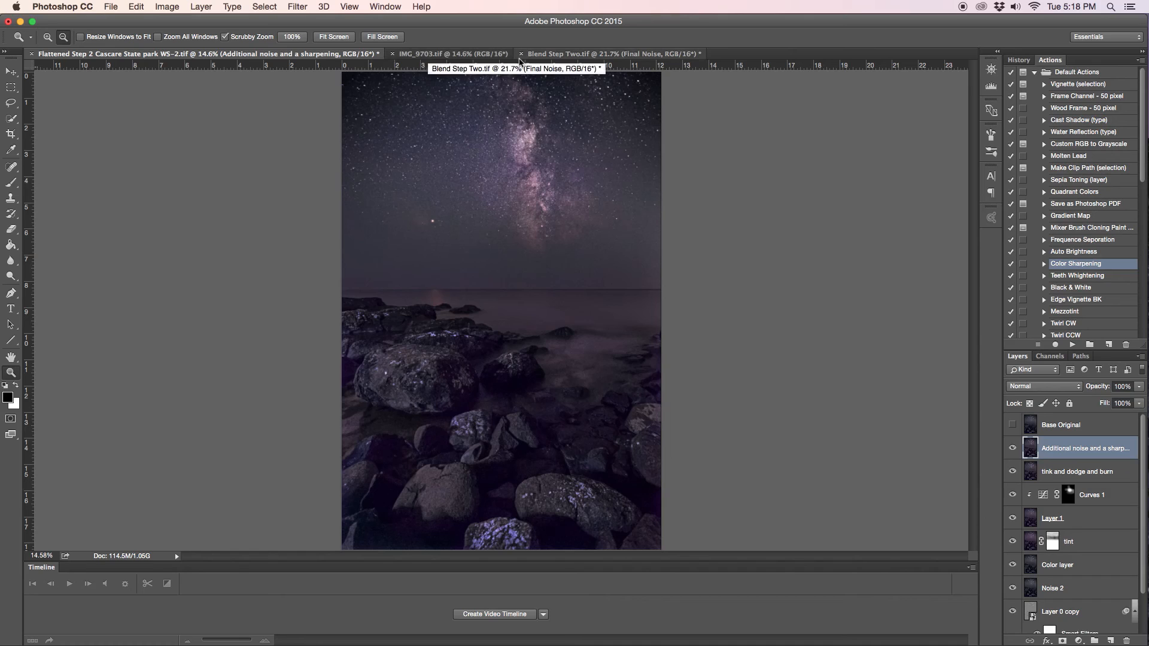
# Compare the edited picture with the Blend Step Two.tif island seascape, ending on Blend Step Two.tif.
pyautogui.click(561, 58)
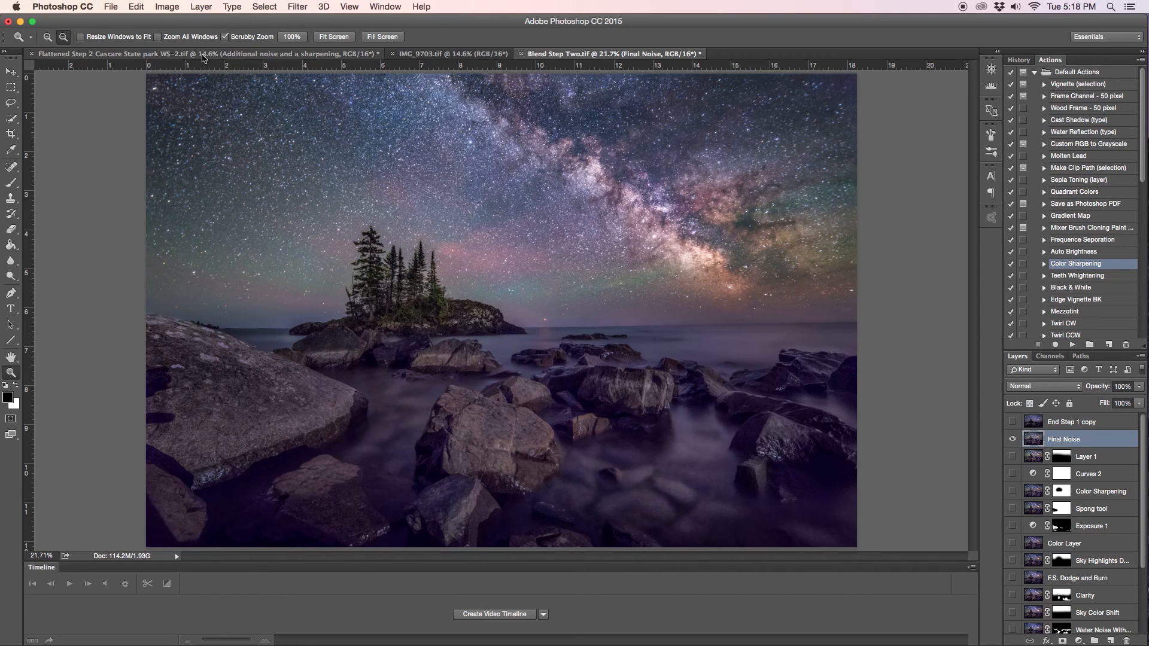
pyautogui.click(319, 55)
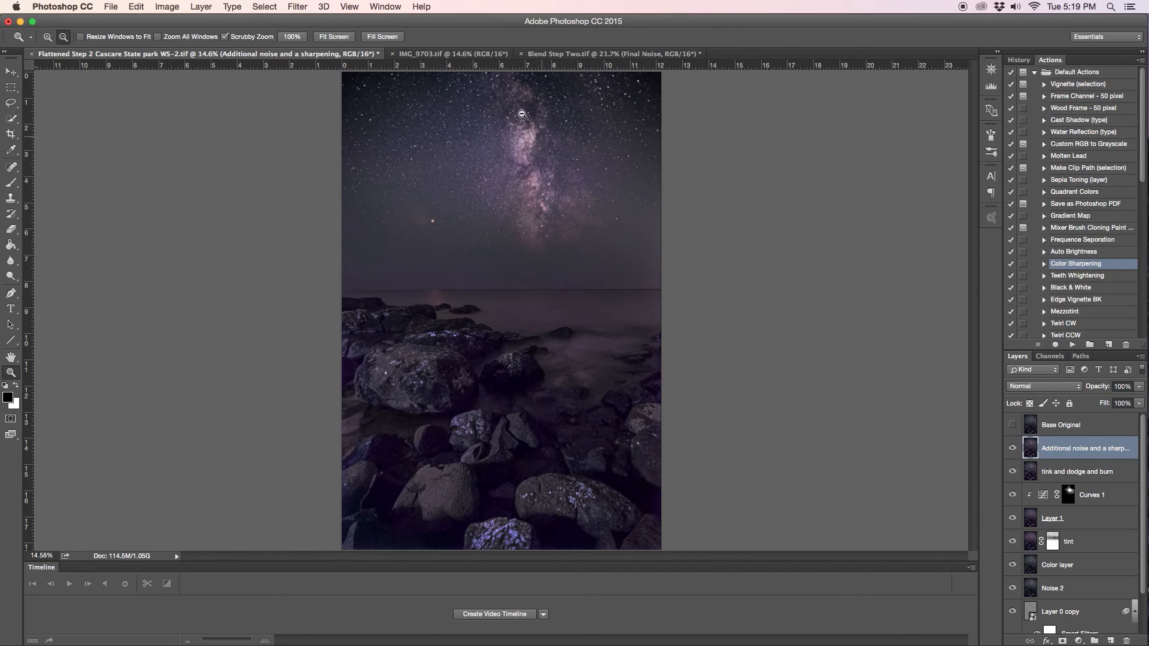
pyautogui.click(551, 55)
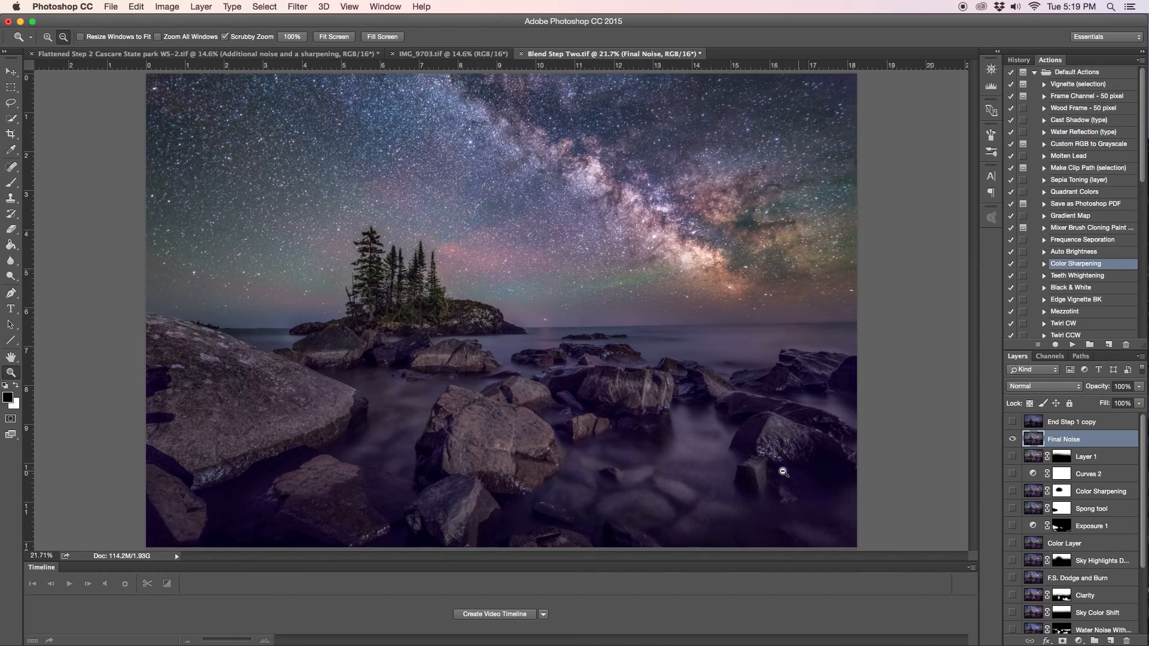
# Hide the Final Noise layer and compare the End Step 1 base with and without the Shadows/Whites layer, leaving Shadows/Whites visible.
pyautogui.scroll(-1, 1032, 490)
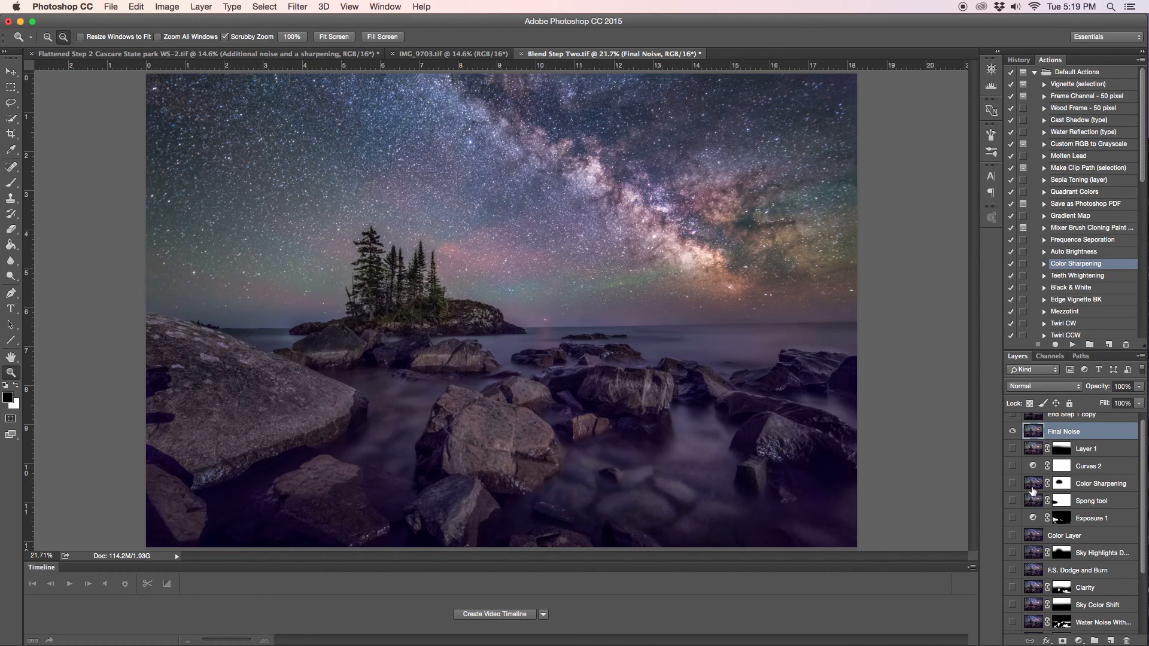
pyautogui.click(1012, 431)
pyautogui.scroll(-5, 1049, 516)
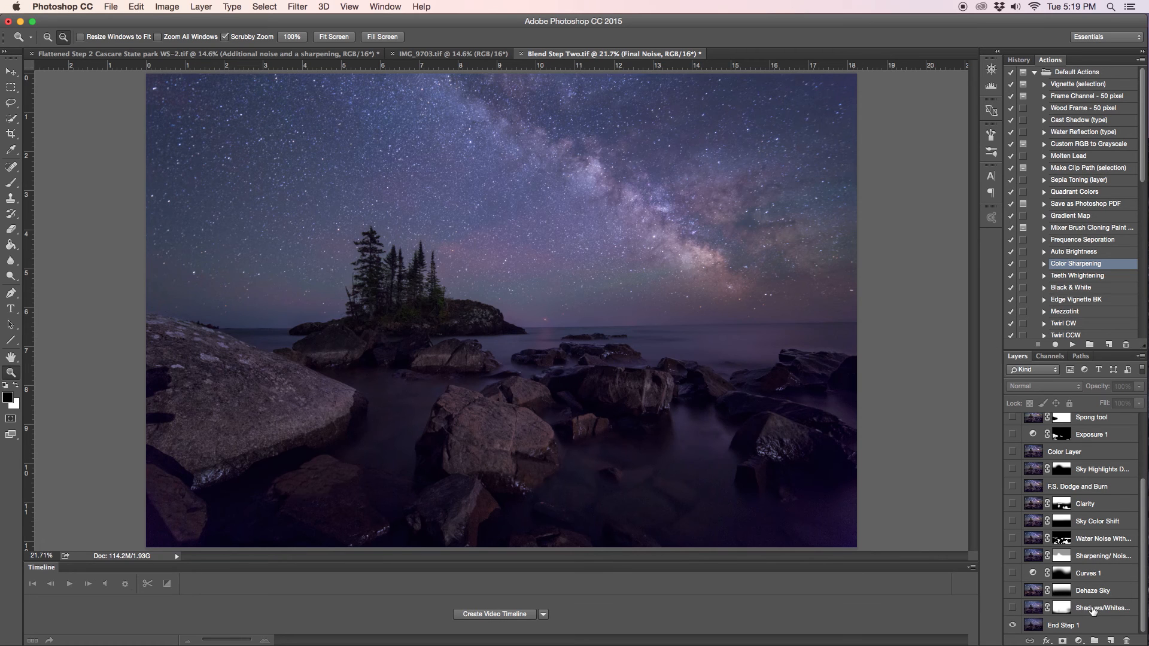
pyautogui.click(1012, 609)
pyautogui.click(1011, 608)
pyautogui.click(1012, 609)
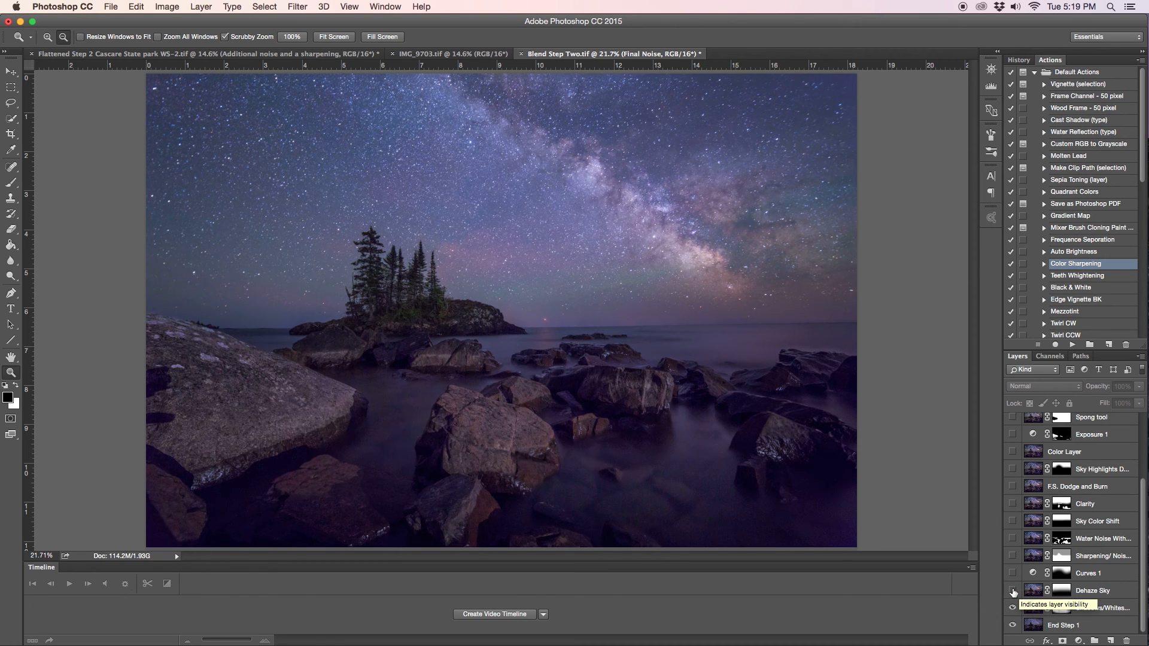
# Show the Dehaze Sky layer and compare the sky with and without it, leaving it visible.
pyautogui.click(1013, 592)
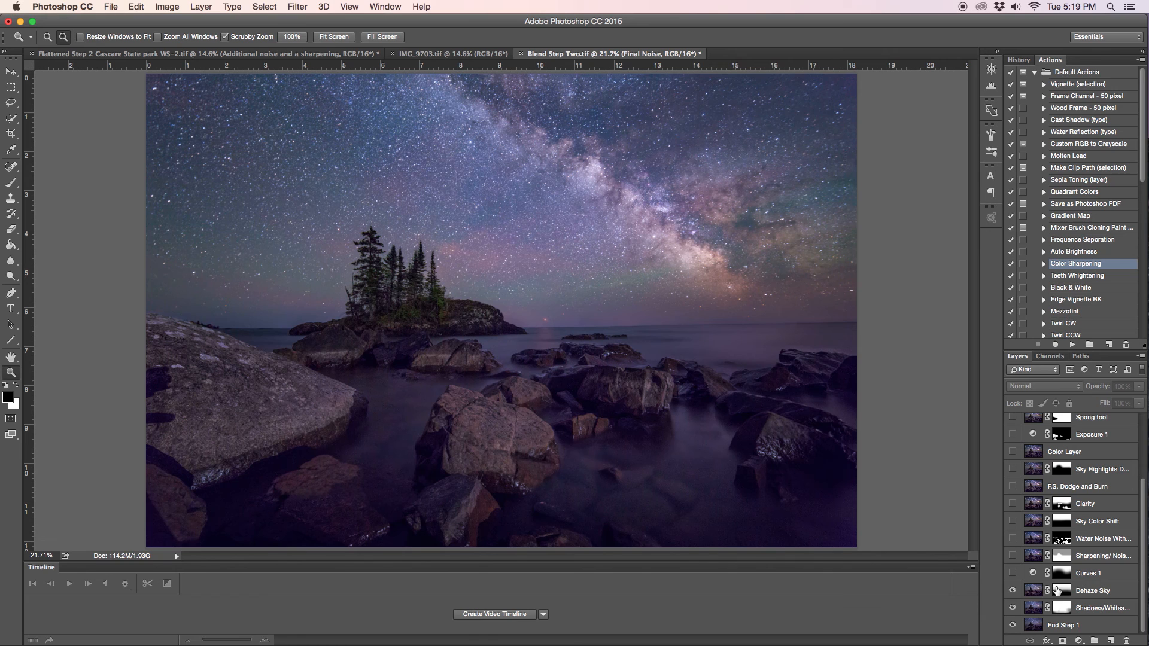
pyautogui.click(1012, 591)
pyautogui.click(1012, 591)
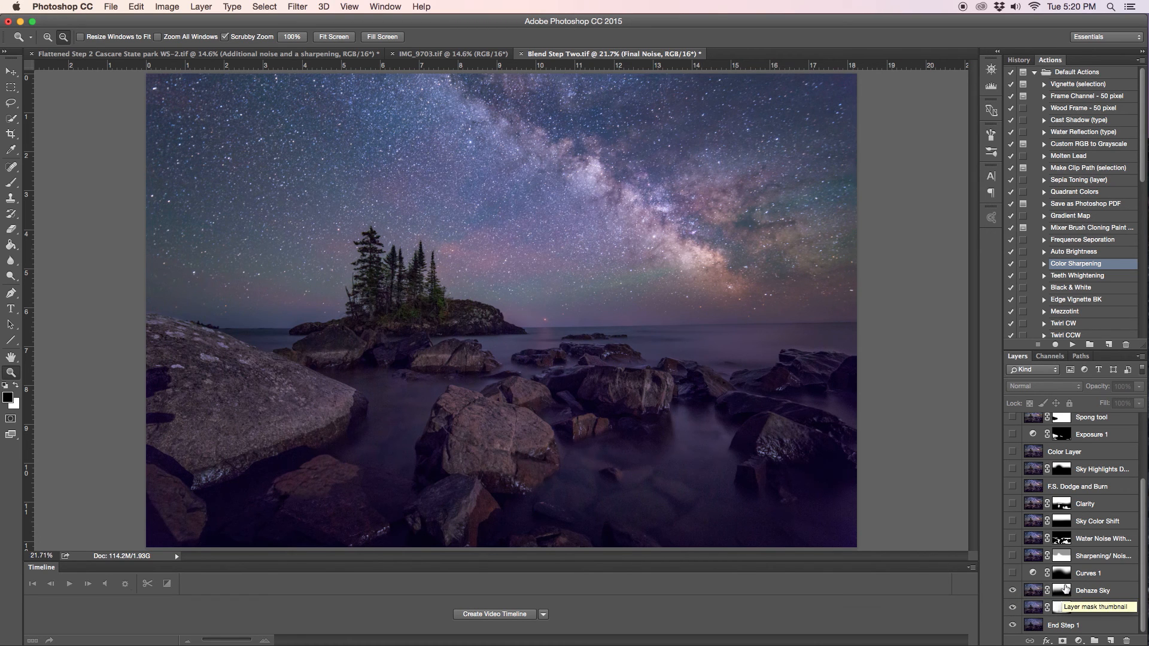
# Show the Curves 1 adjustment, inspect its RGB curve, and compare the sky with and without it, leaving it visible.
pyautogui.click(1012, 574)
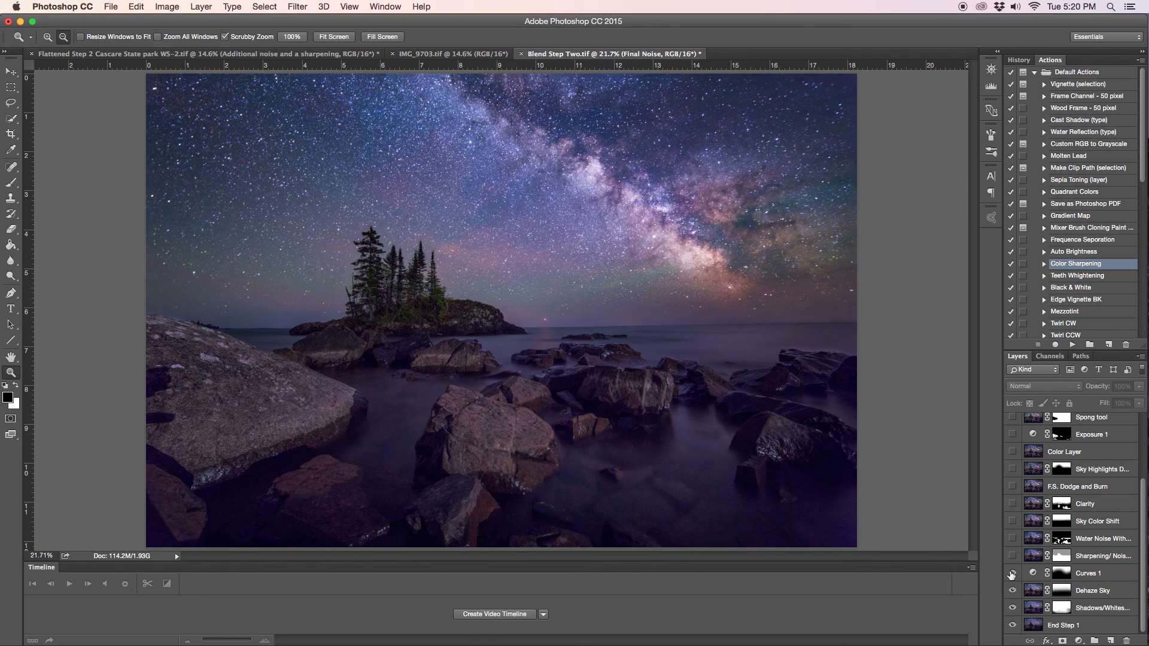
pyautogui.doubleClick(1032, 573)
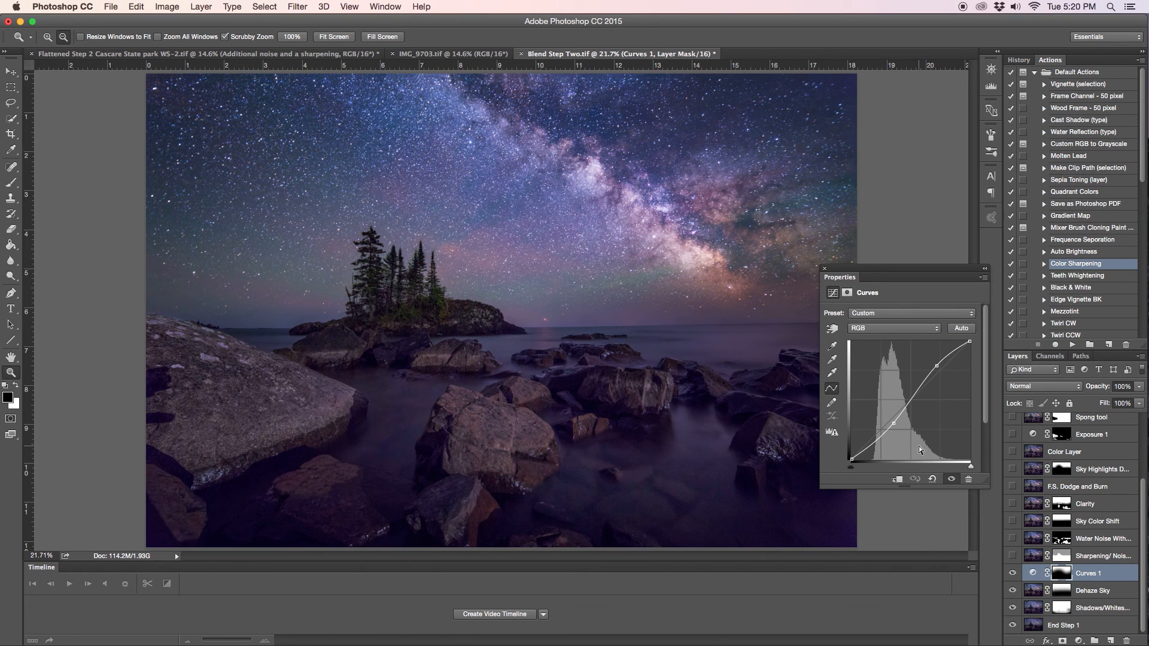
pyautogui.click(824, 269)
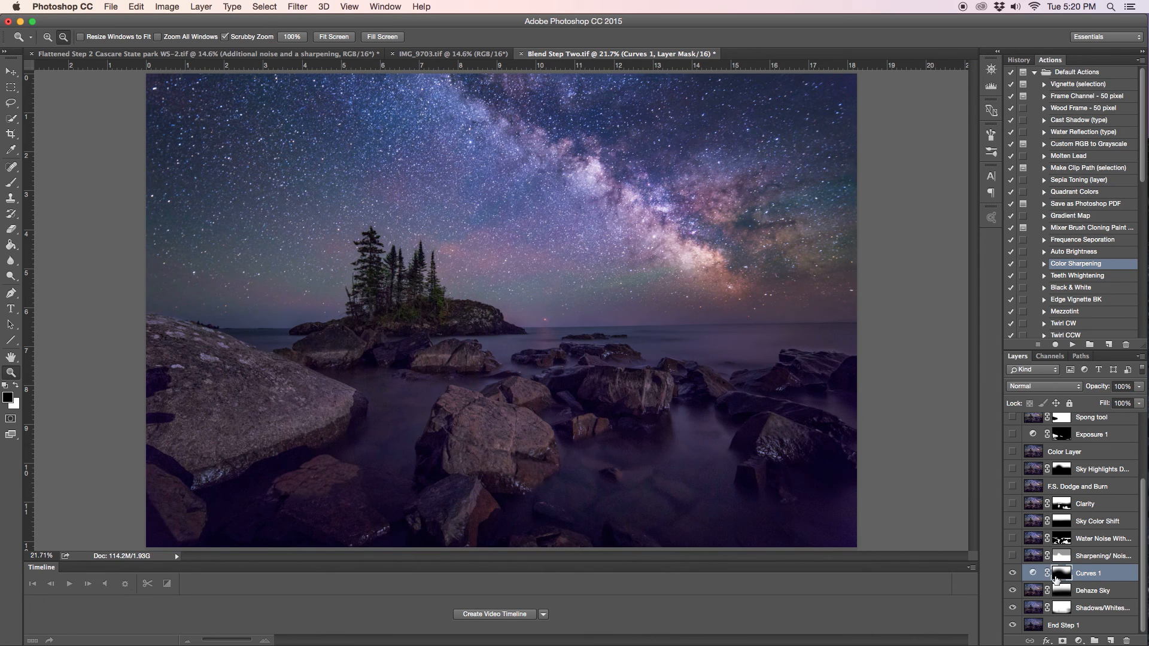
pyautogui.click(1012, 575)
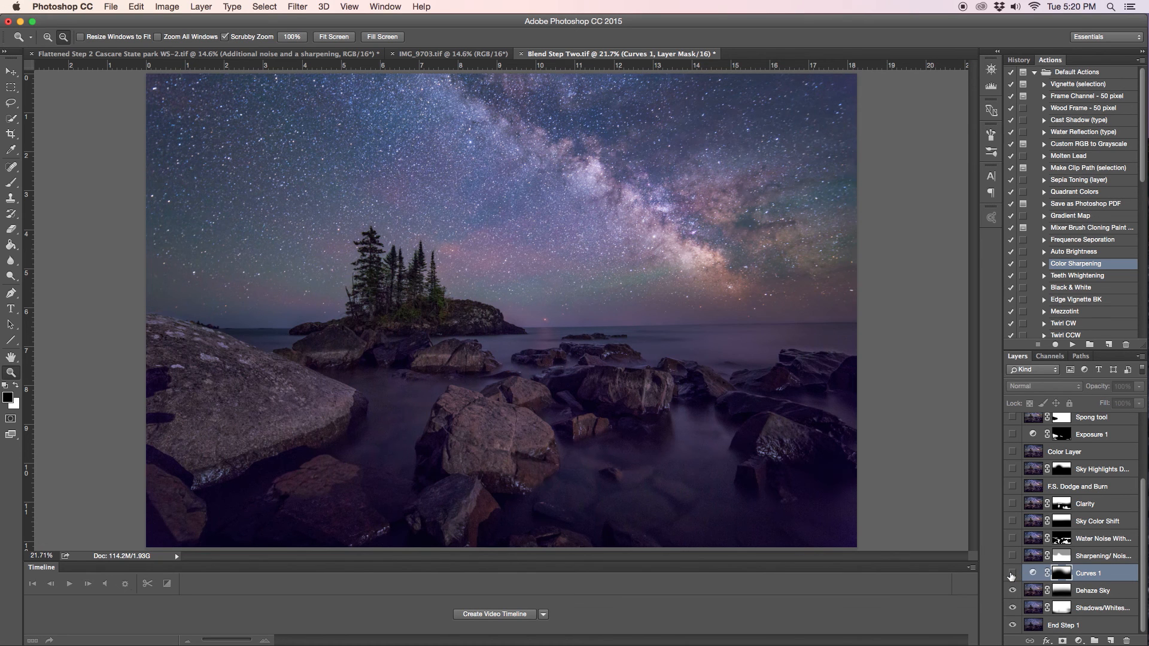
pyautogui.click(1012, 575)
pyautogui.click(1012, 575)
pyautogui.click(1012, 575)
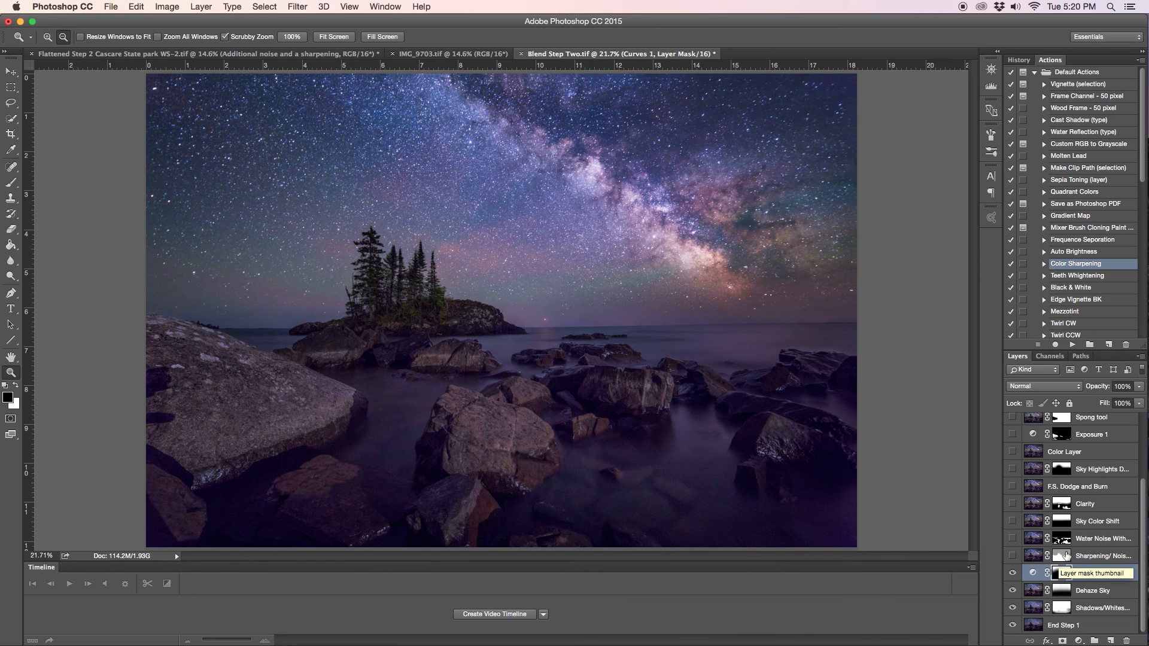
# Show the sharpening and noise layer above Curves 1 and compare the midground rocks up close with and without it, leaving it visible.
pyautogui.click(1012, 556)
pyautogui.moveTo(595, 401); pyautogui.dragTo(659, 423)
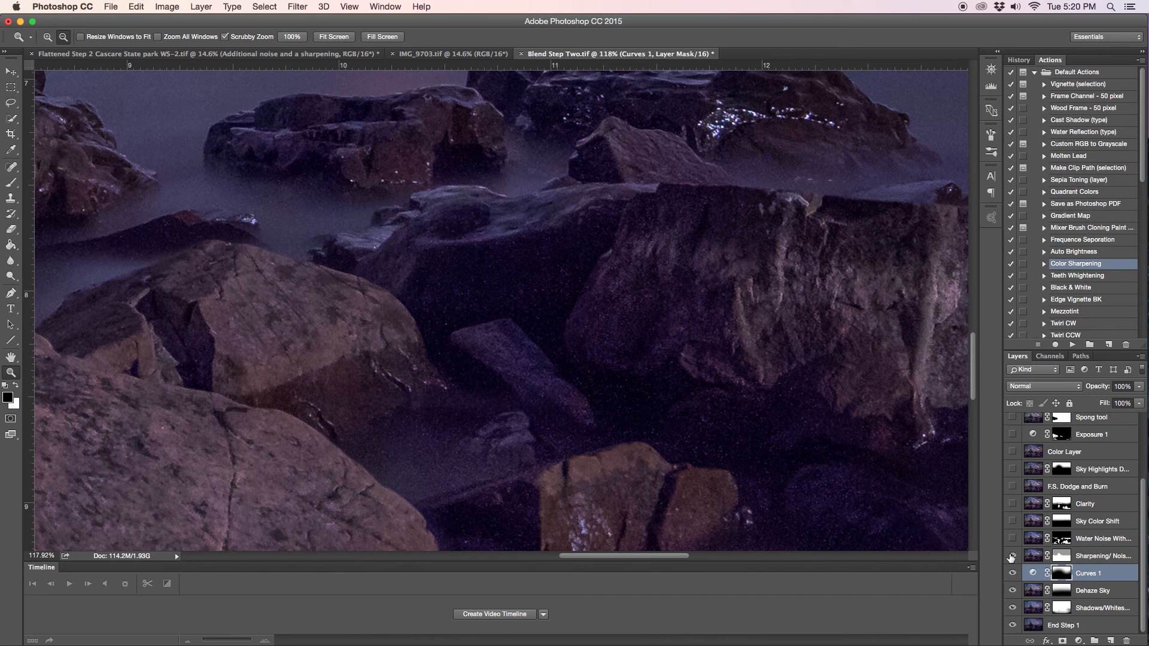
pyautogui.click(1010, 557)
pyautogui.click(1010, 557)
pyautogui.click(334, 37)
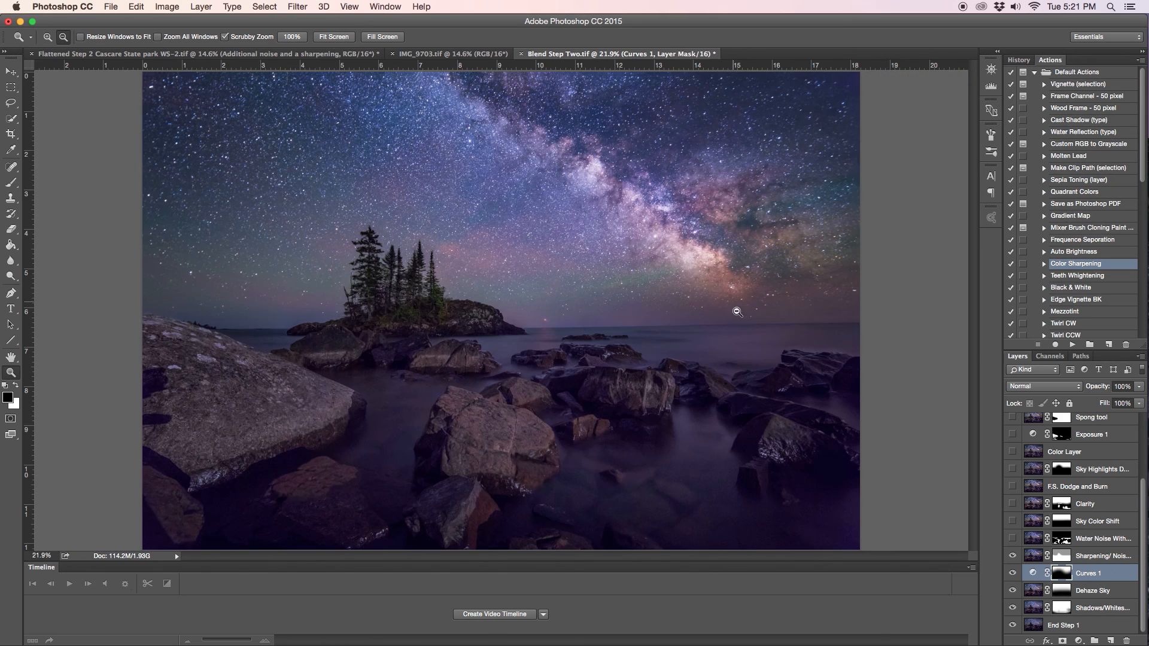
# Show the Water Noise With Surface Blur layer and compare the water between the rocks up close with and without it, leaving it visible.
pyautogui.doubleClick(1107, 539)
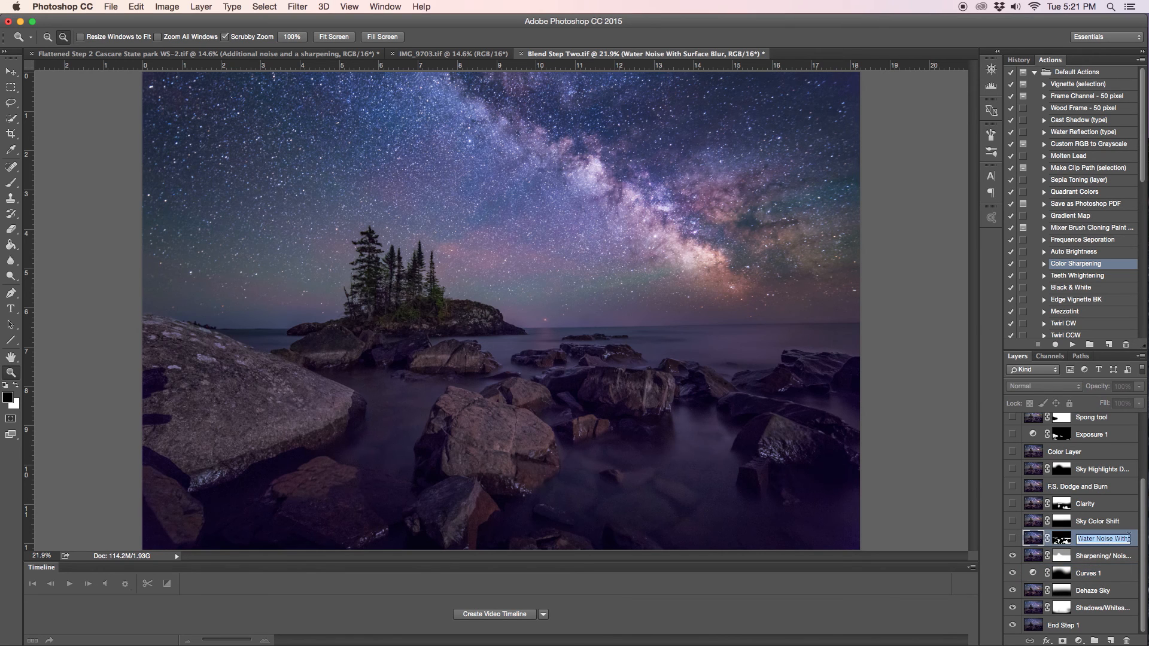
pyautogui.click(1012, 541)
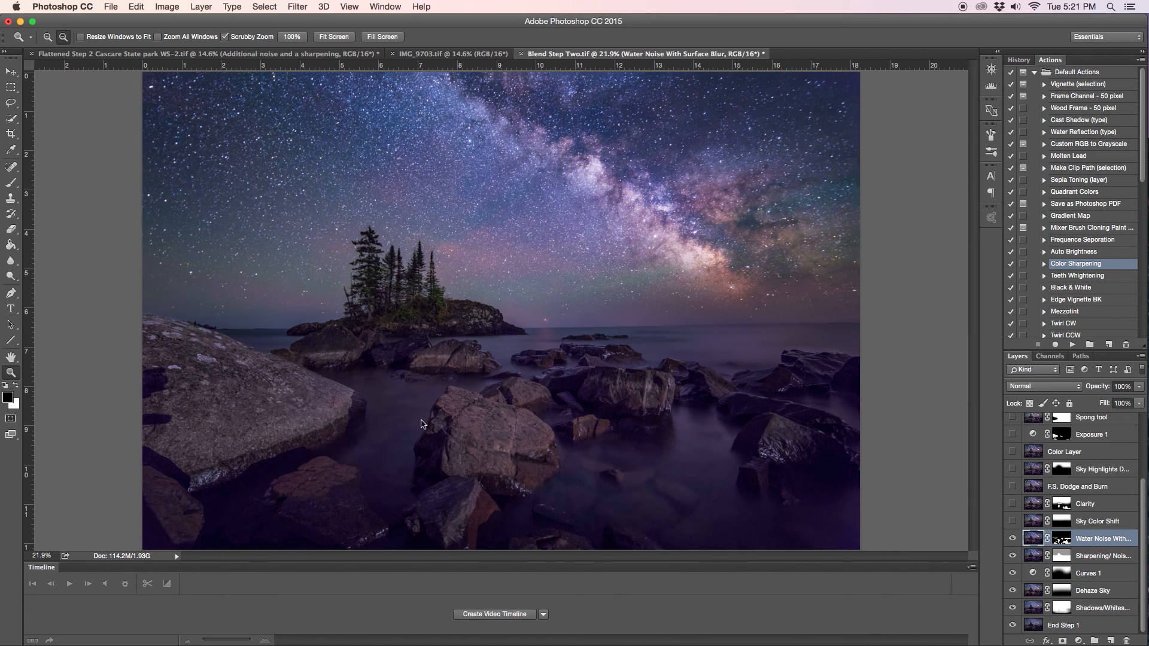
pyautogui.moveTo(389, 425); pyautogui.dragTo(454, 426)
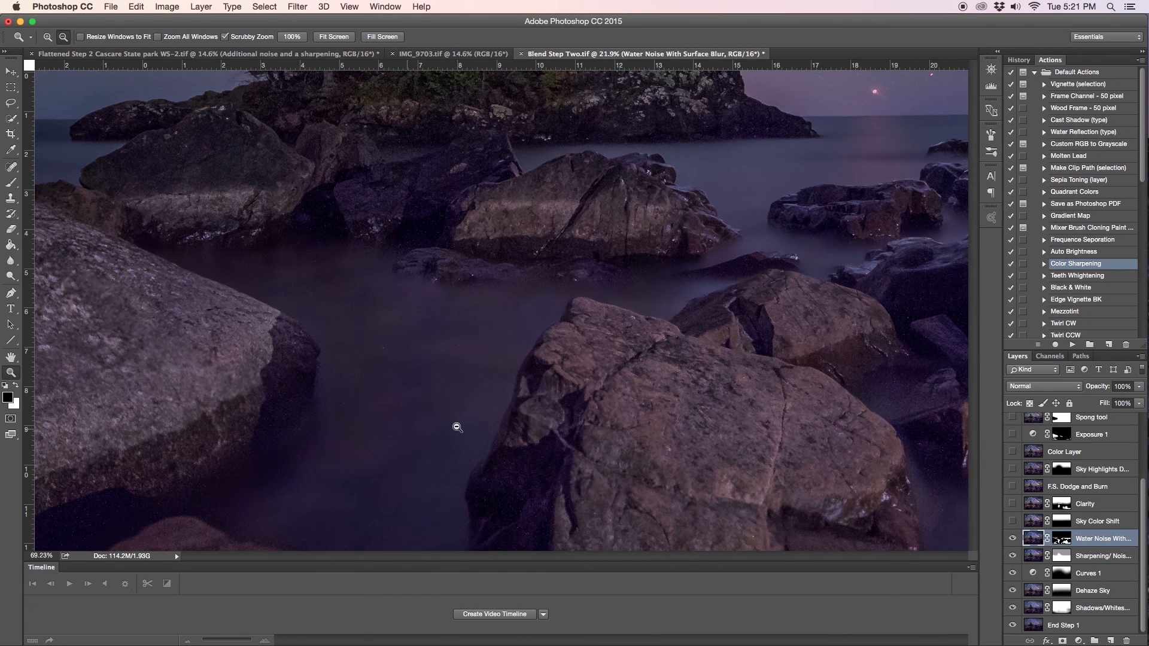
pyautogui.click(1011, 539)
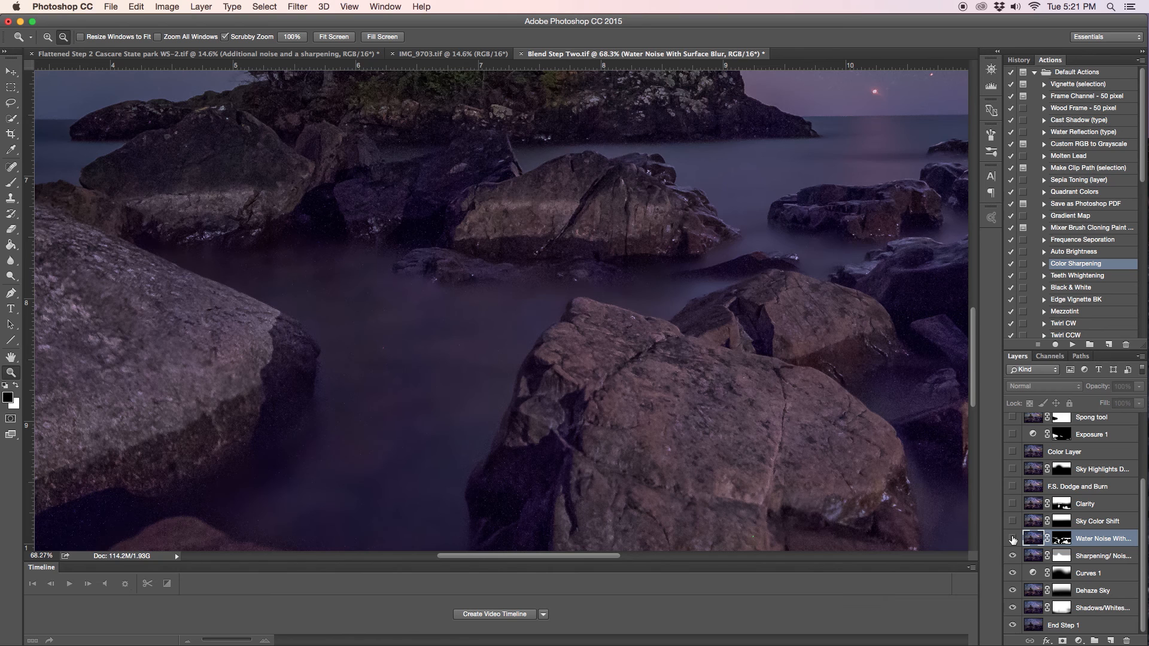
pyautogui.moveTo(428, 390); pyautogui.dragTo(475, 399)
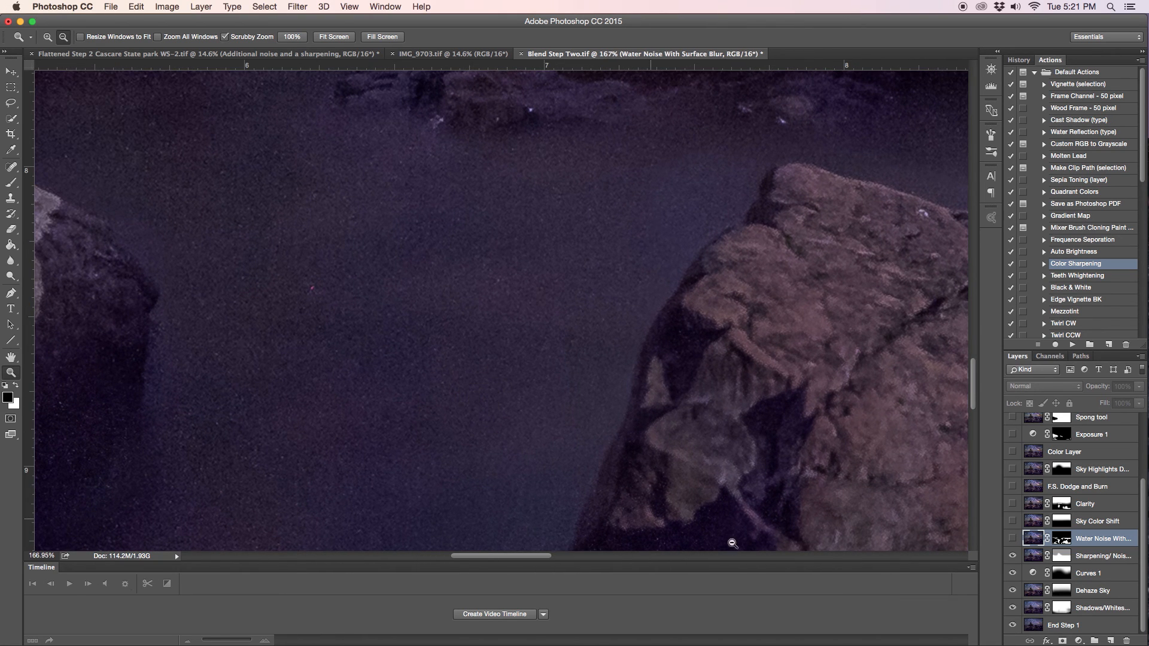
pyautogui.click(1012, 540)
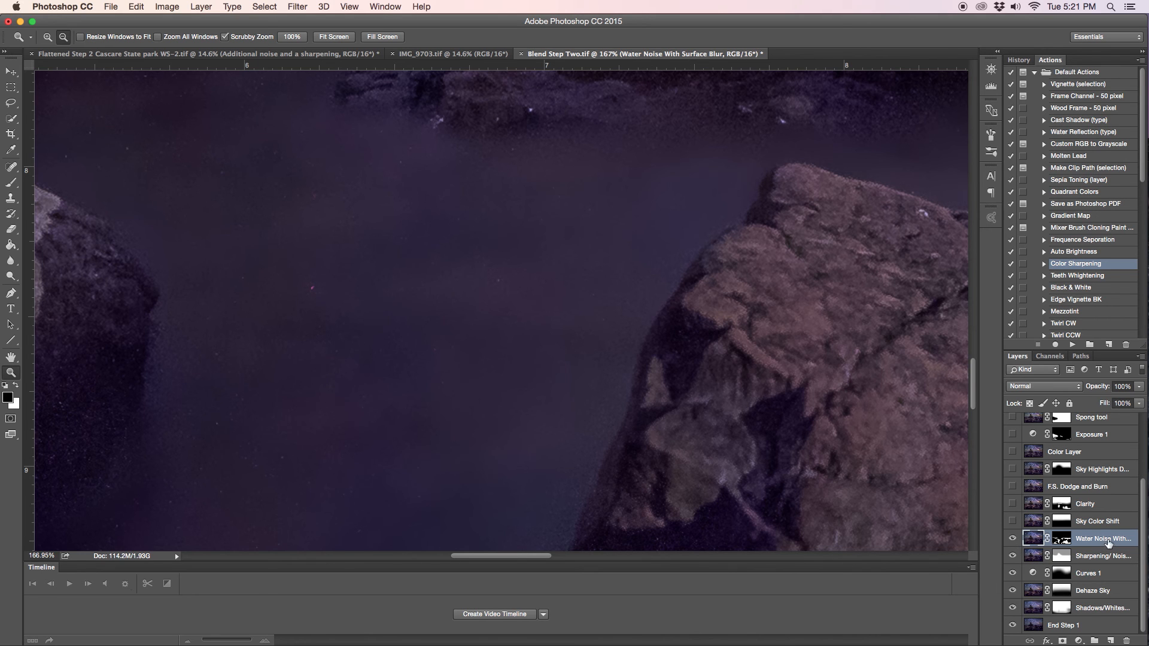
# Compare the large foreground rock and the water beside it with and without the Water Noise With Surface Blur layer, leaving the layer visible.
pyautogui.moveTo(452, 337); pyautogui.dragTo(351, 315)
pyautogui.click(363, 324)
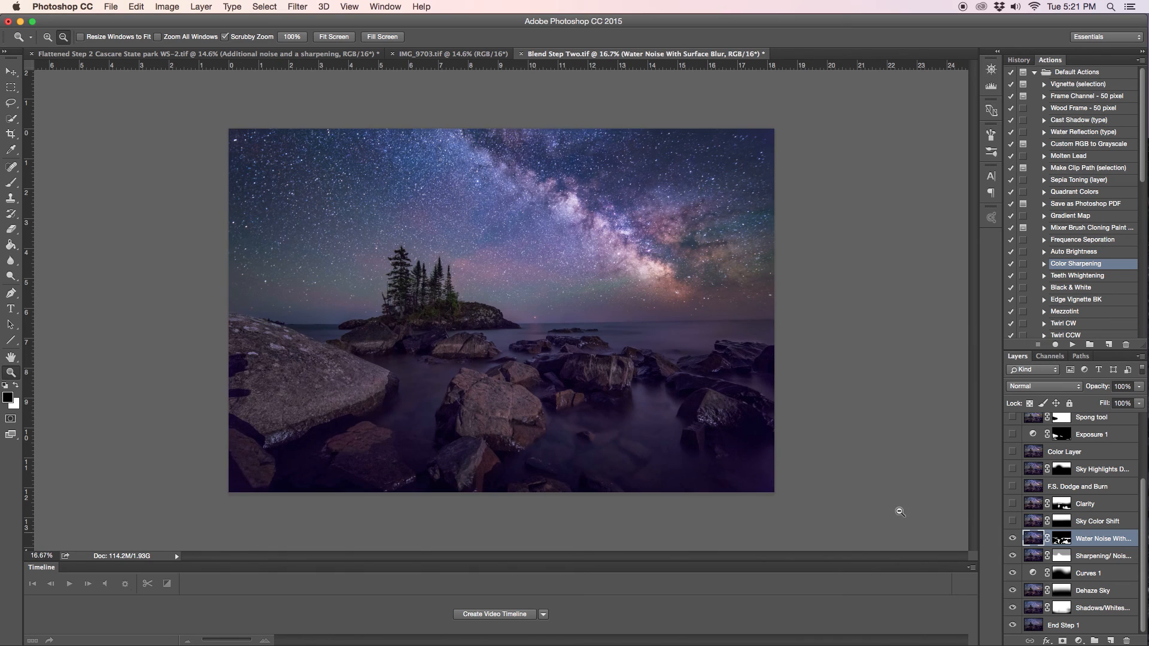
pyautogui.moveTo(544, 405)
pyautogui.mouseDown()
pyautogui.moveTo(566, 415)
pyautogui.moveTo(556, 414)
pyautogui.mouseUp()
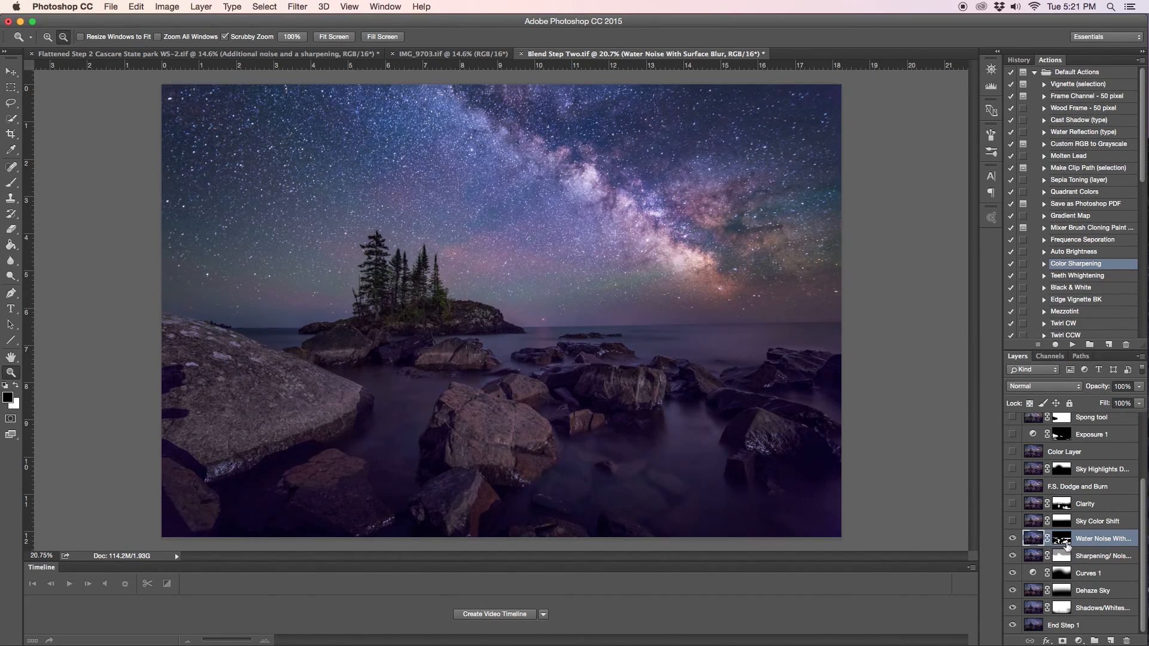
pyautogui.moveTo(289, 342); pyautogui.dragTo(386, 359)
pyautogui.click(1011, 538)
pyautogui.click(1012, 539)
pyautogui.moveTo(736, 430); pyautogui.dragTo(661, 403)
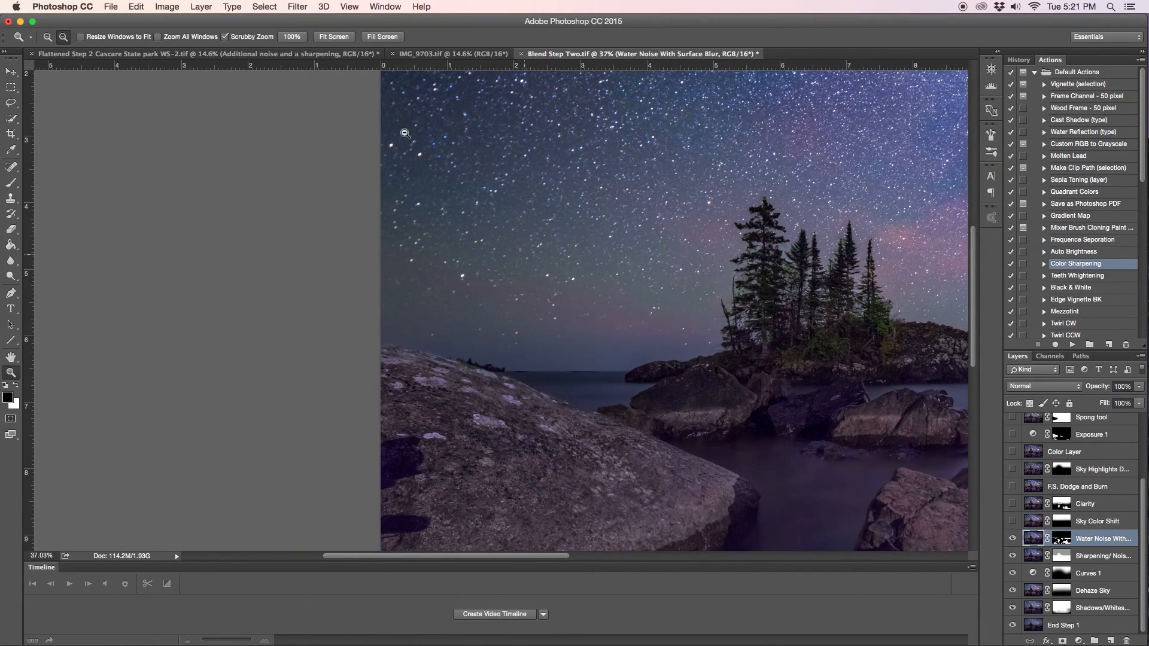
# Show the Sky Color Shift layer over the whole picture and select it.
pyautogui.click(334, 37)
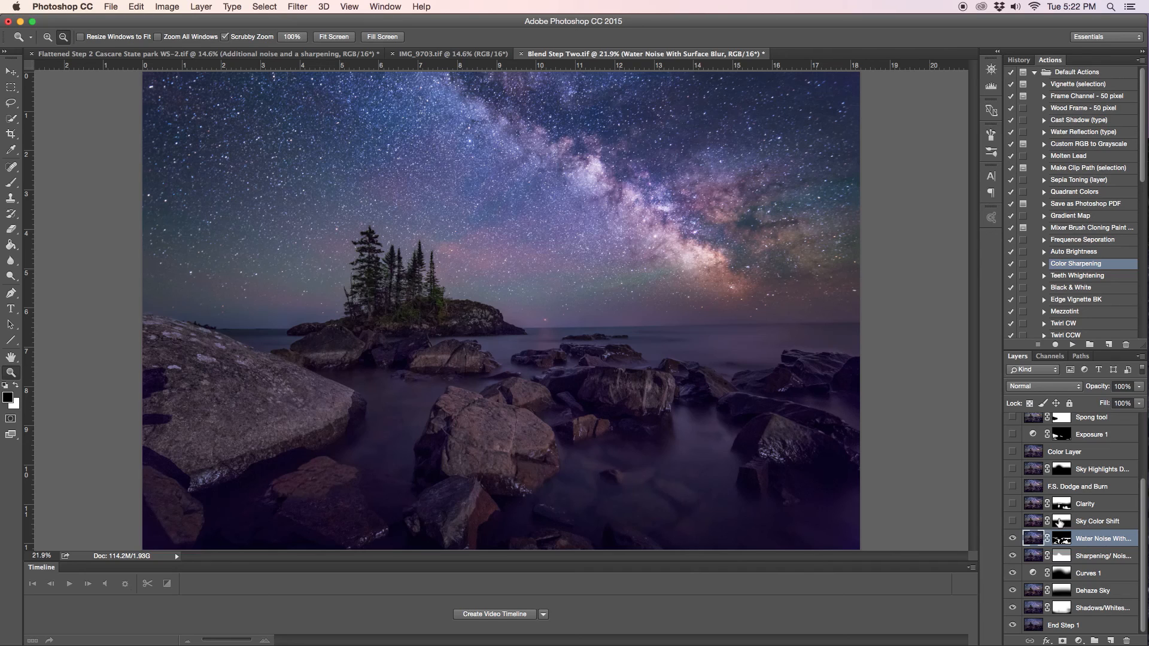
pyautogui.click(1012, 522)
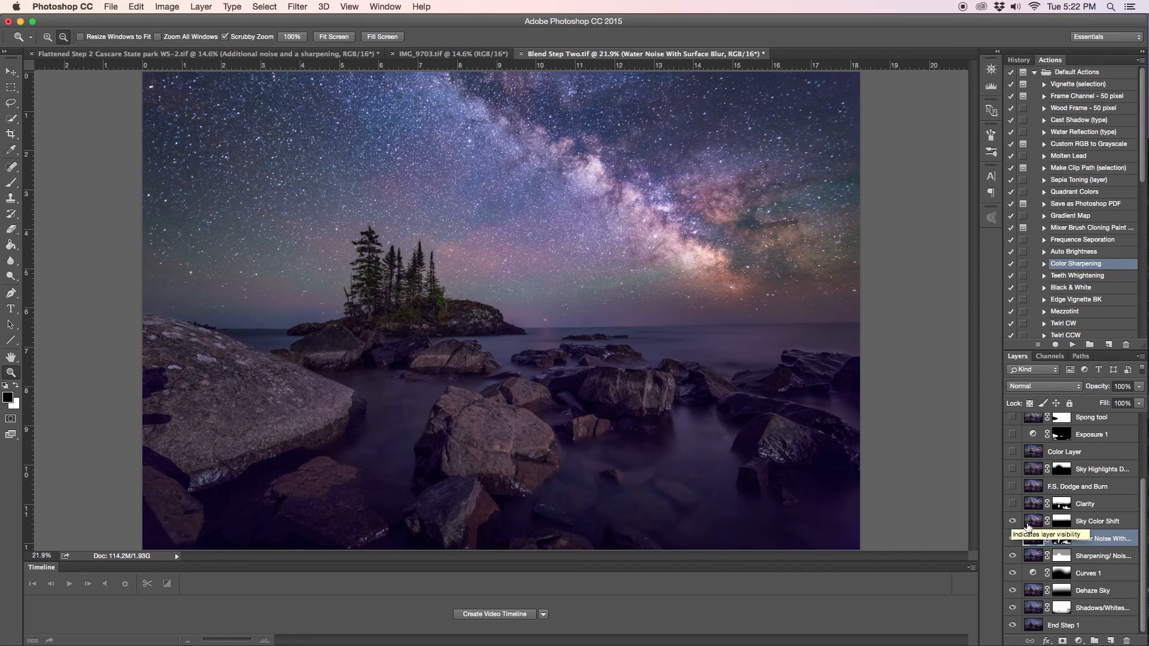
pyautogui.click(1100, 522)
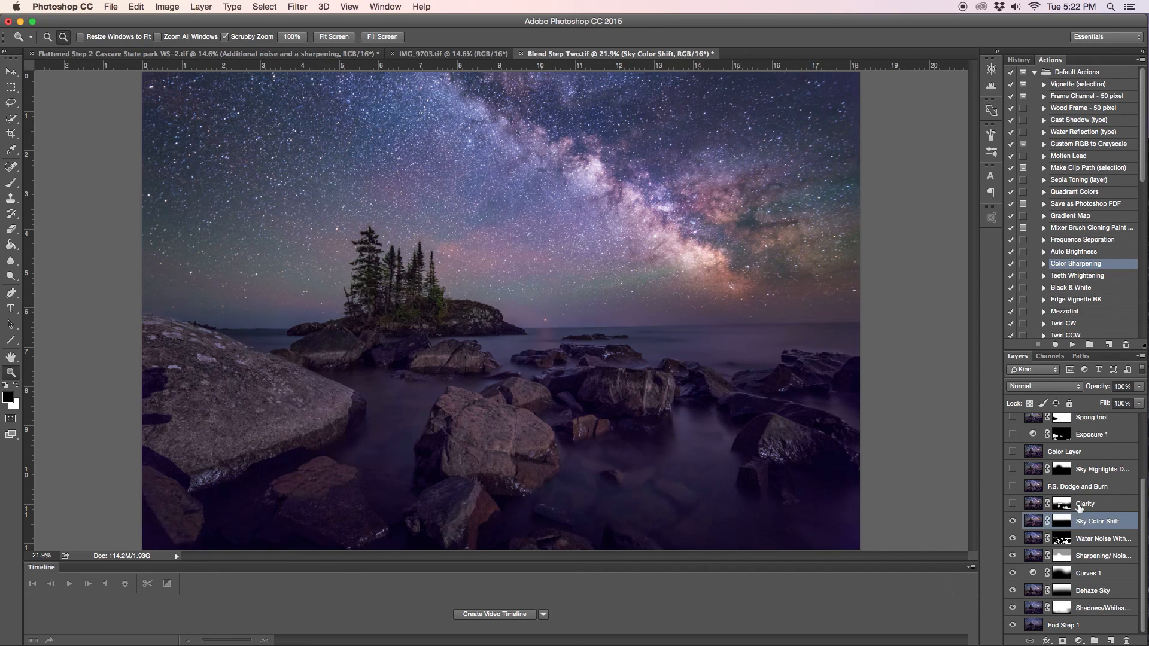
# Select the Clarity layer and compare the picture with and without it, leaving it visible.
pyautogui.click(1101, 508)
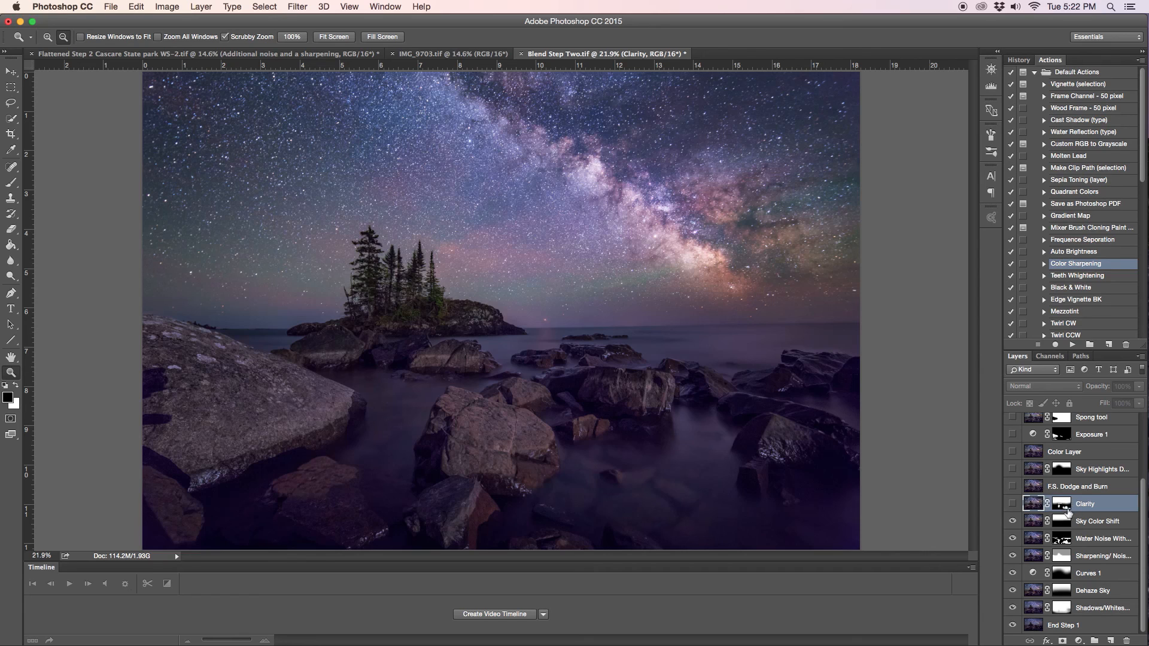
pyautogui.click(1012, 506)
pyautogui.click(1013, 506)
pyautogui.click(1012, 505)
pyautogui.click(1012, 506)
pyautogui.click(1012, 506)
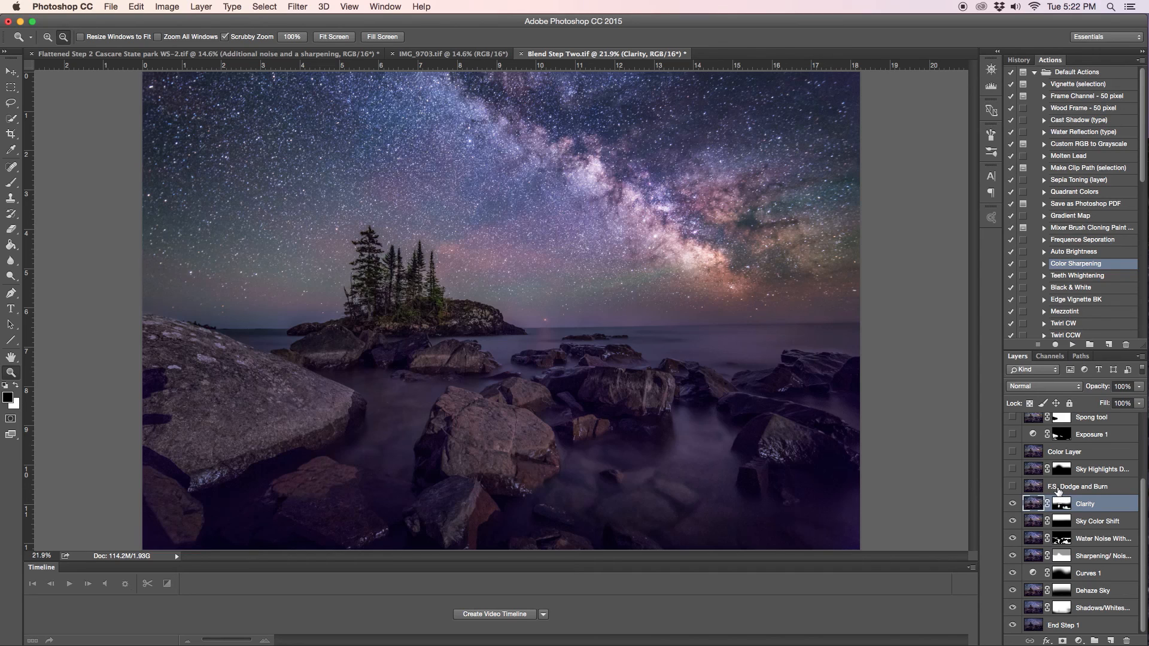
# Show the F.S. Dodge and Burn layer and compare the picture with and without it, leaving it visible.
pyautogui.click(1011, 488)
pyautogui.click(1011, 488)
pyautogui.click(1012, 488)
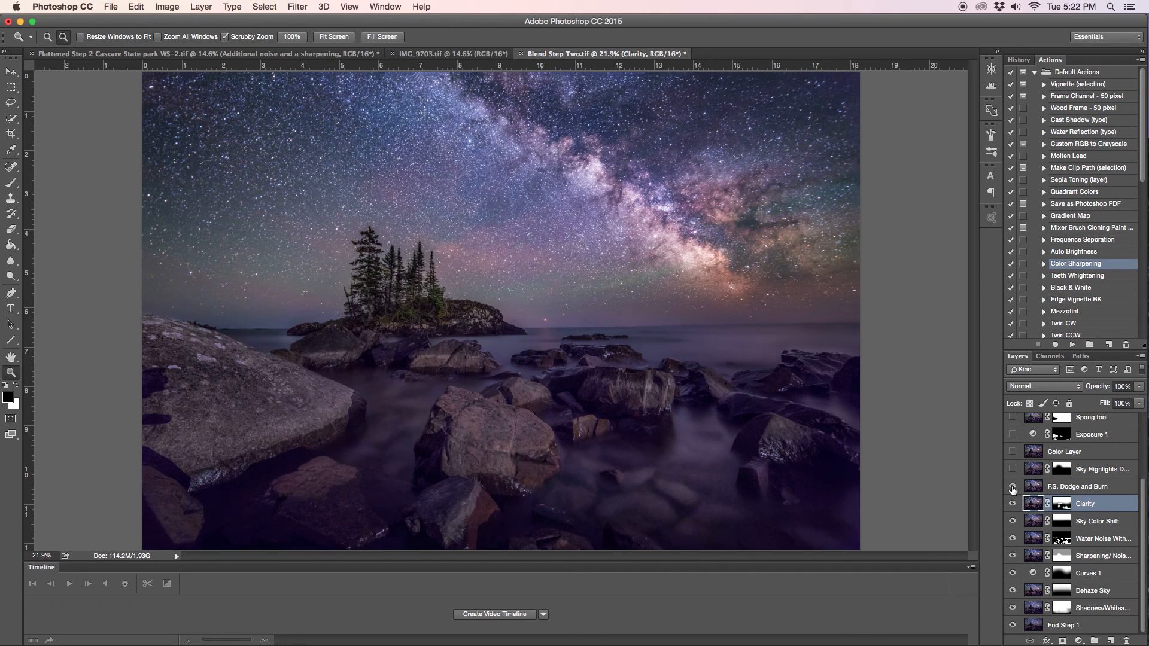
pyautogui.click(1011, 488)
pyautogui.click(1012, 488)
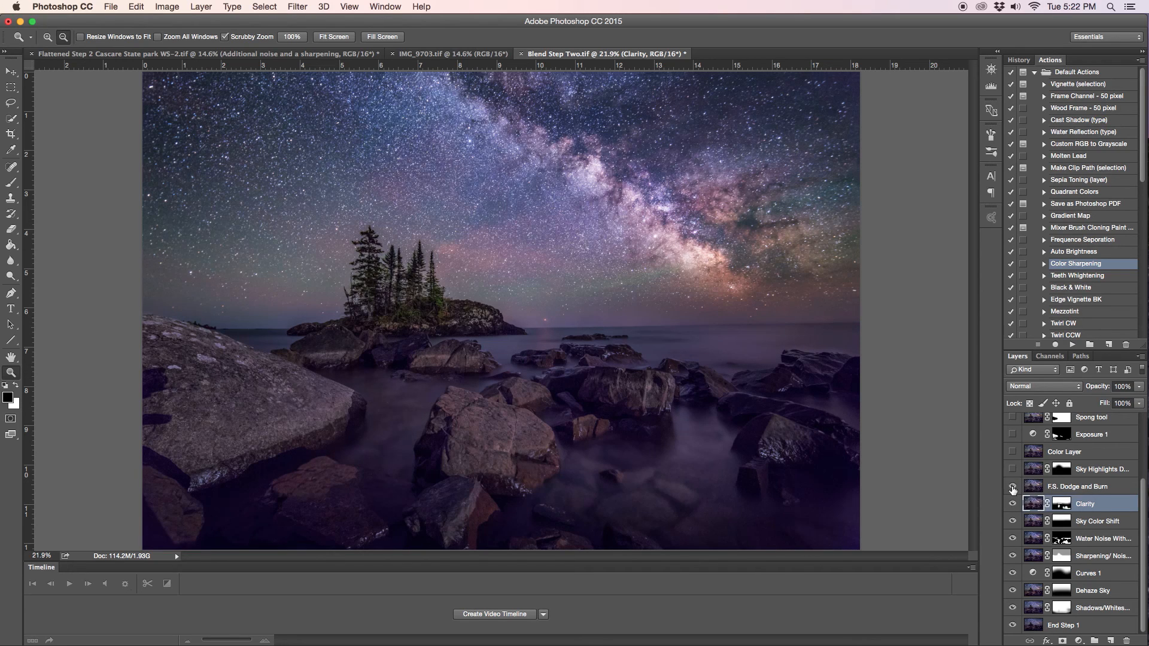
# Compare the whole seascape several times with and without the F.S. Dodge and Burn layer, leaving the layer visible.
pyautogui.click(1012, 488)
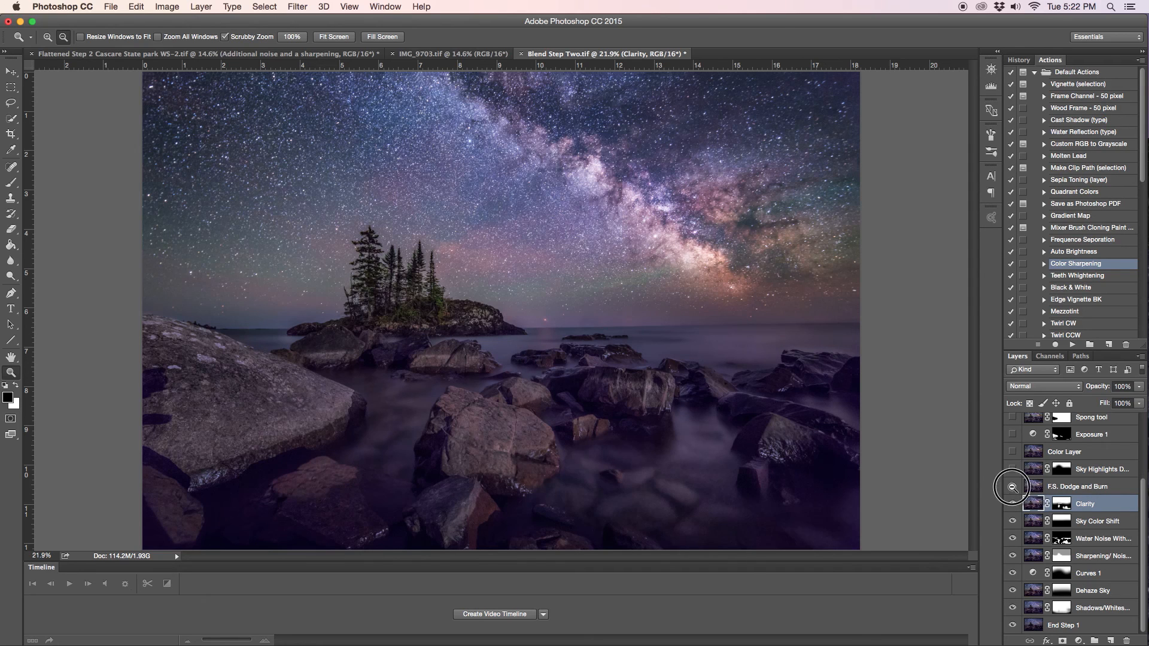
pyautogui.click(1012, 487)
pyautogui.click(1011, 488)
pyautogui.click(1011, 488)
pyautogui.click(1011, 487)
pyautogui.click(1011, 488)
pyautogui.click(1012, 488)
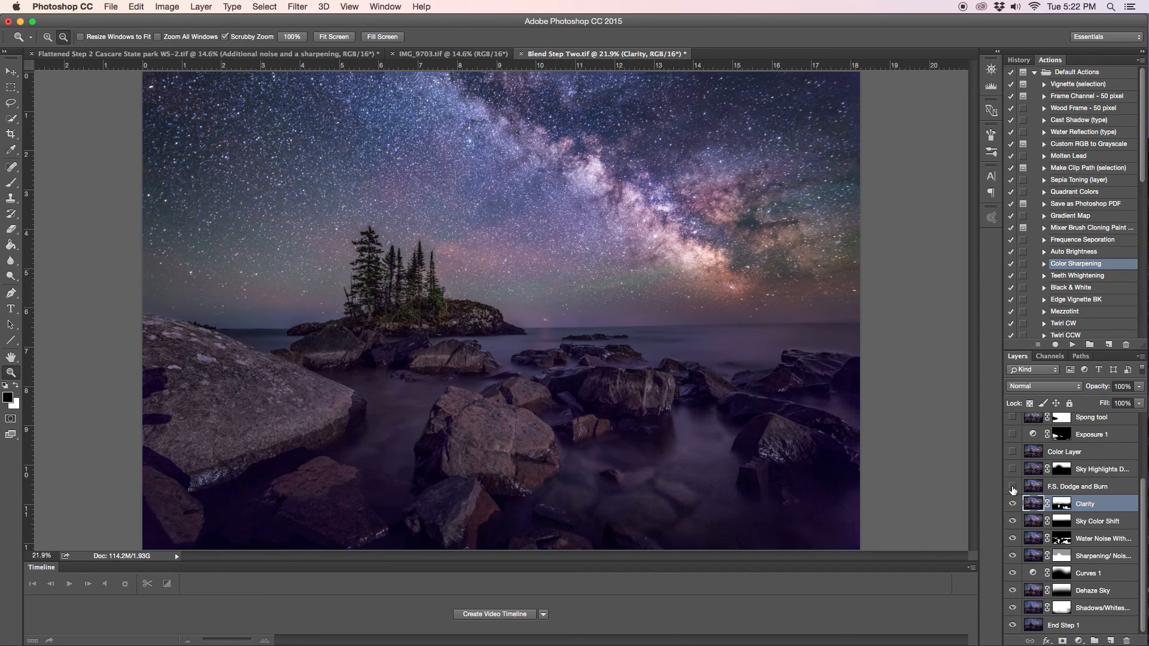
pyautogui.click(1012, 488)
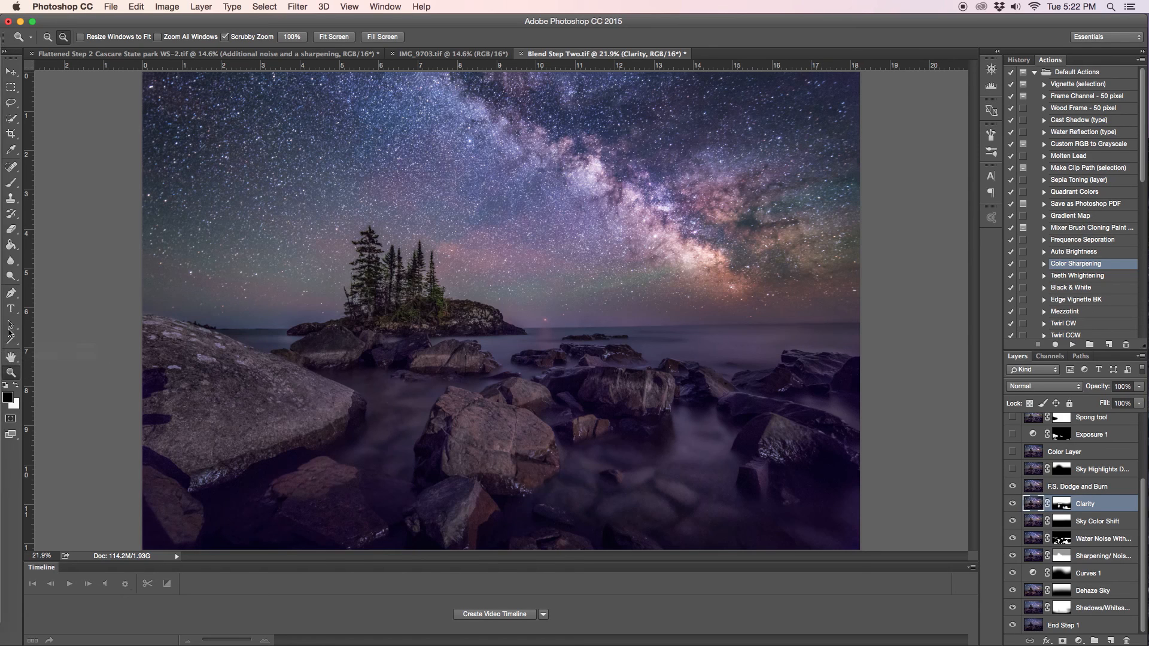
# Bring up the Burn tool's settings, return to the Dodge tool and set its range to Highlights.
pyautogui.click(12, 278)
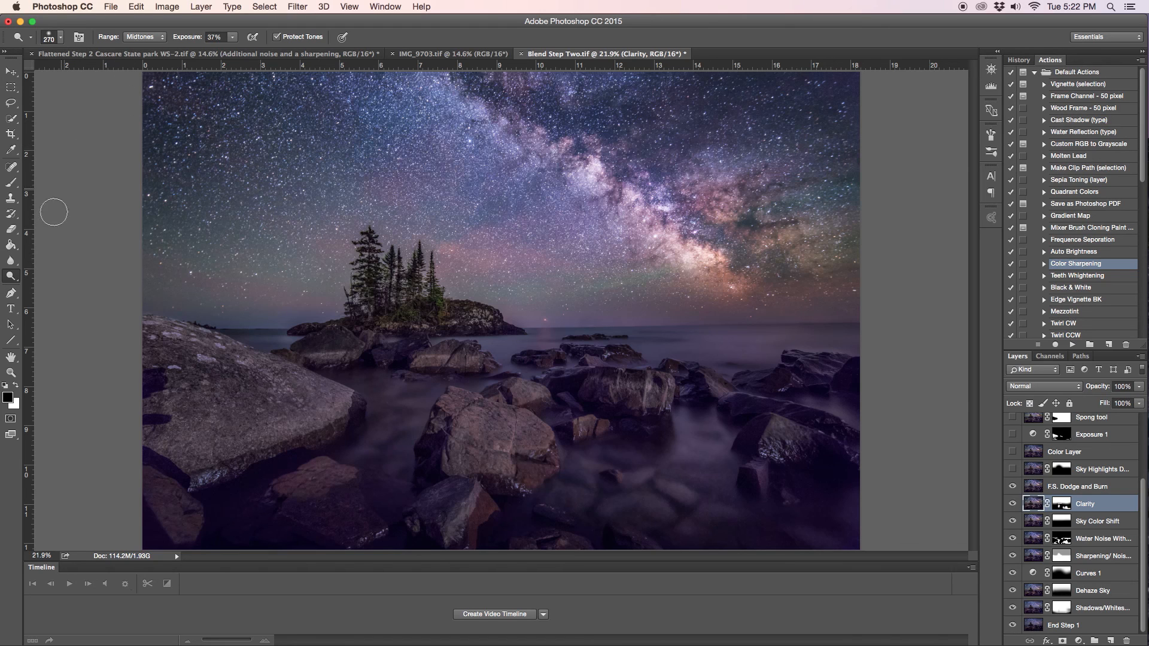
pyautogui.rightClick(20, 281)
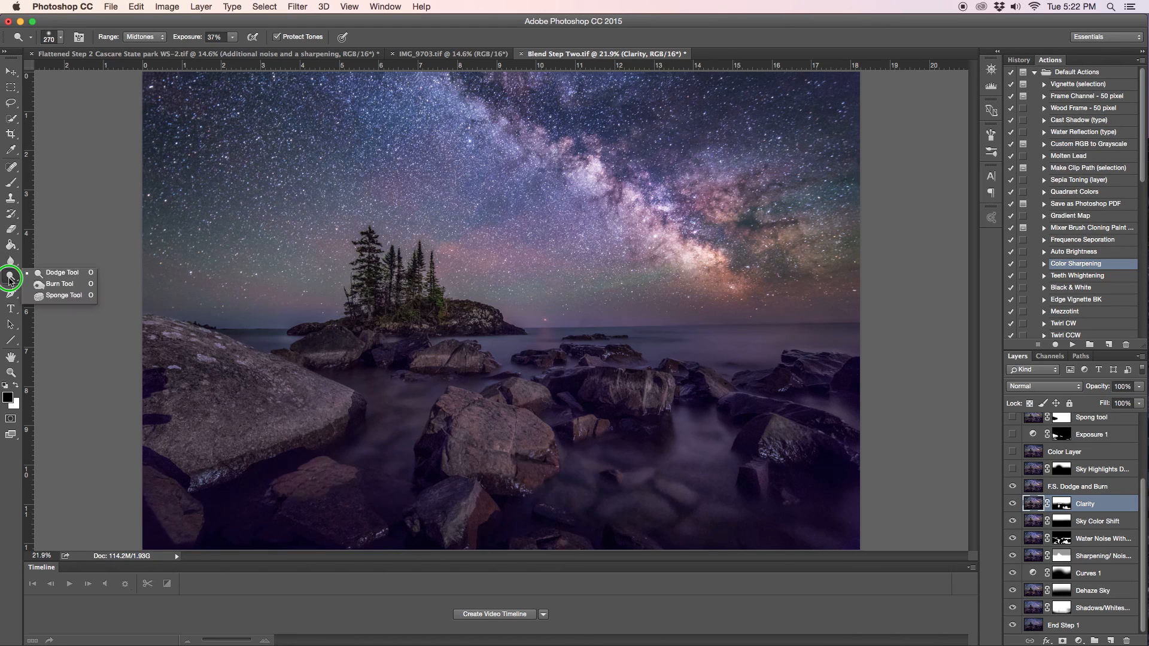
pyautogui.click(60, 284)
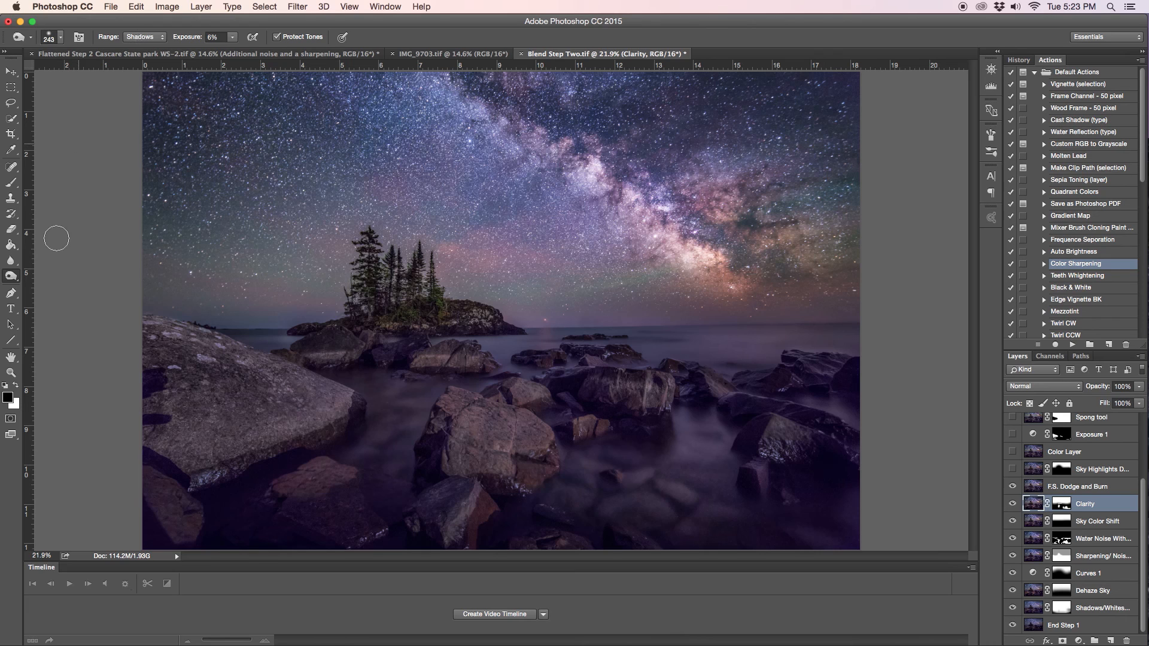
pyautogui.rightClick(10, 277)
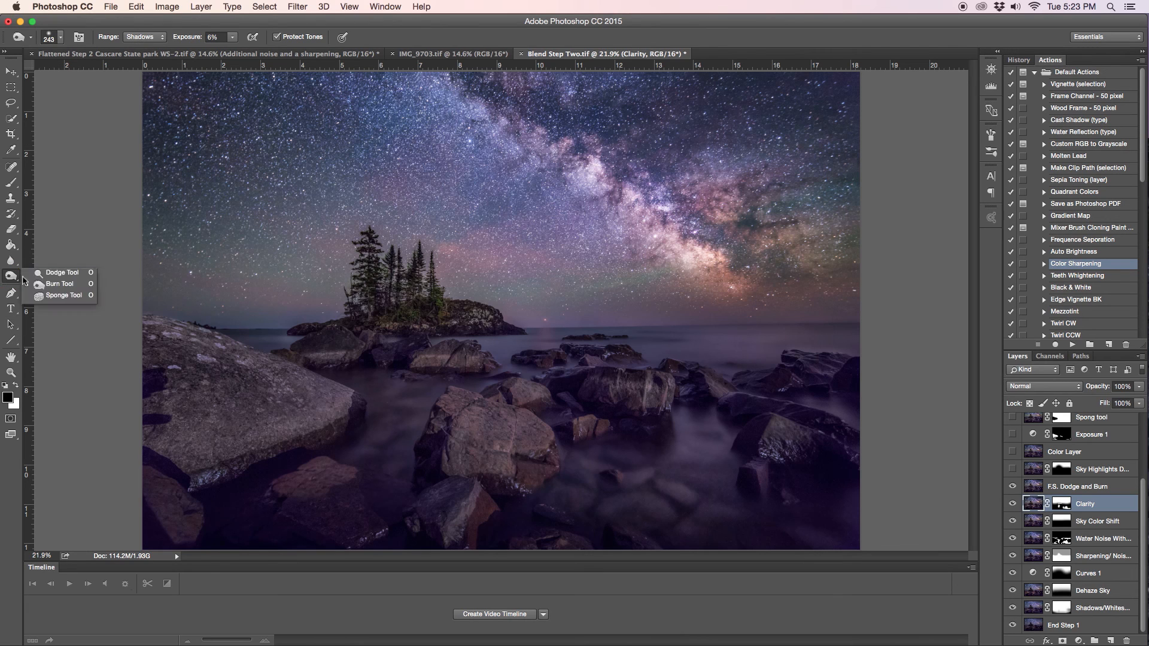
pyautogui.click(60, 272)
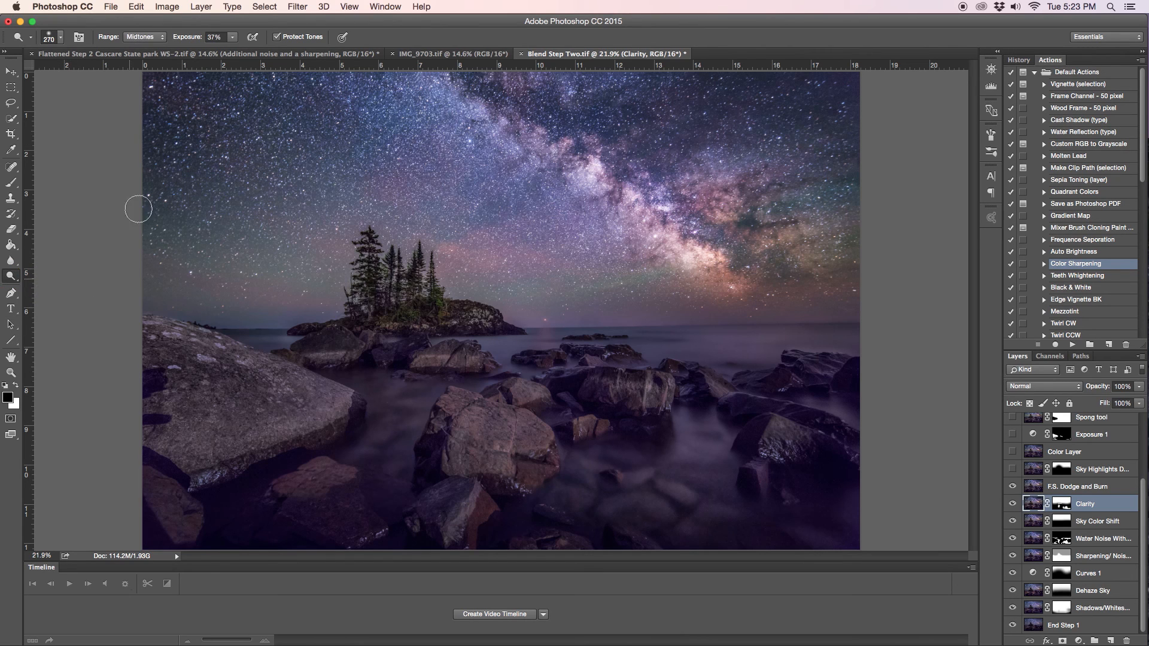
pyautogui.click(157, 37)
pyautogui.click(144, 47)
# Recheck the dodging and burning by hiding and showing the F.S. Dodge and Burn layer, leaving it visible.
pyautogui.click(1012, 487)
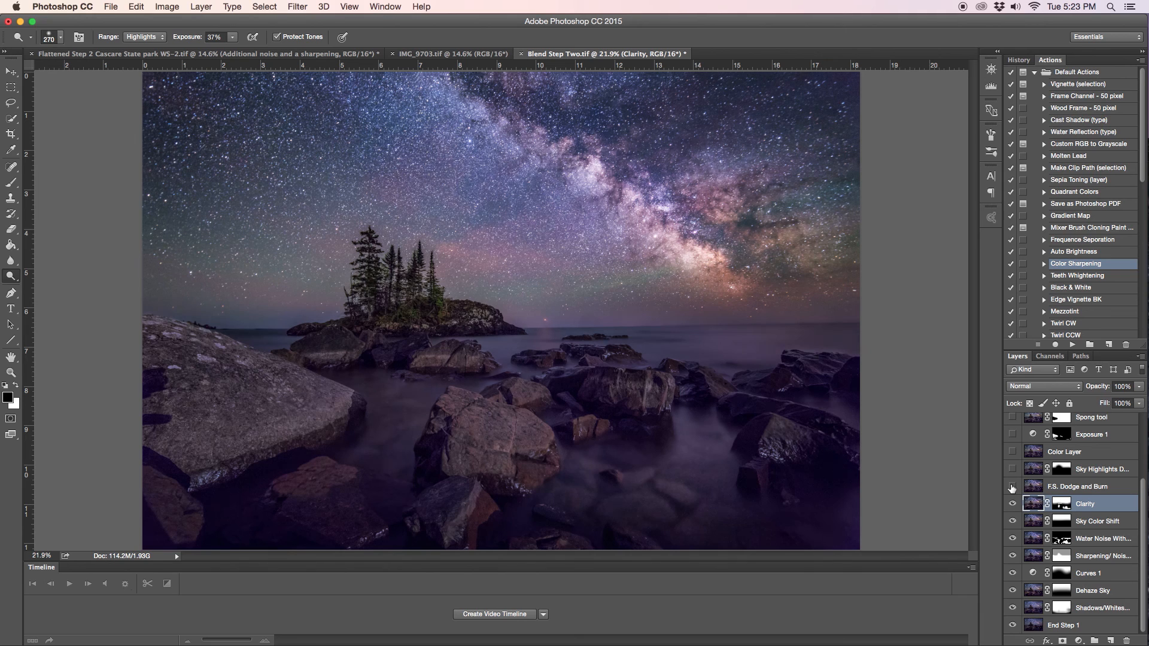
pyautogui.click(1012, 487)
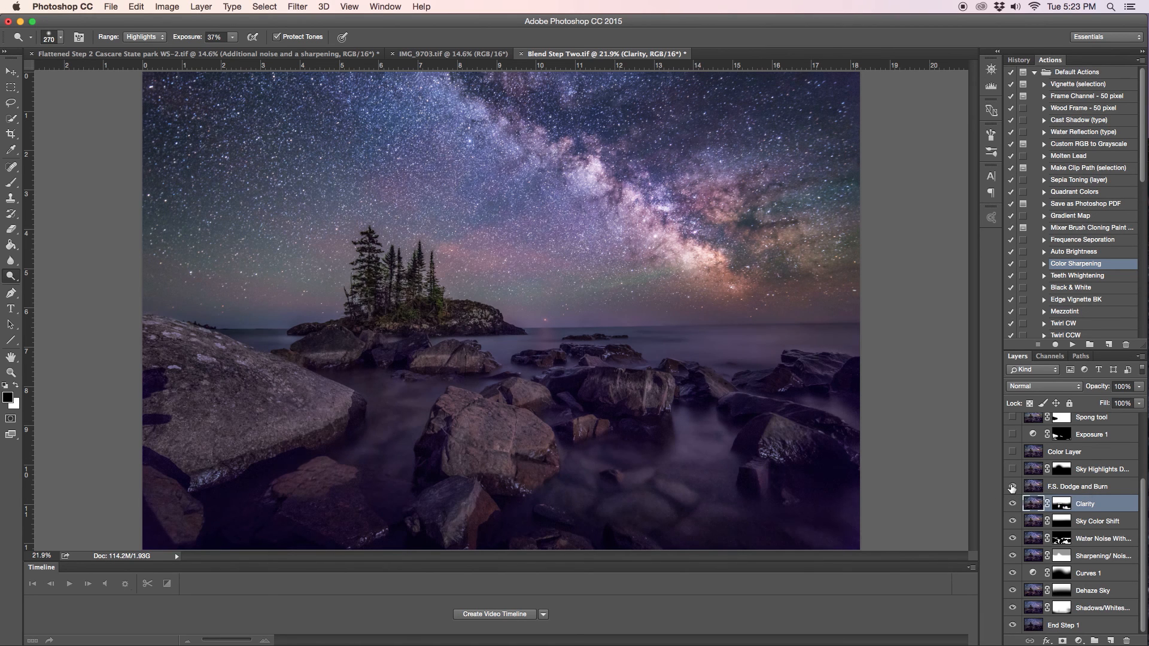
pyautogui.click(1012, 487)
pyautogui.click(1012, 487)
pyautogui.click(1012, 487)
pyautogui.click(1011, 487)
pyautogui.click(1011, 487)
# Select the Sky Highlights Down layer and open its name for editing to read it in full, keeping the name.
pyautogui.click(1091, 475)
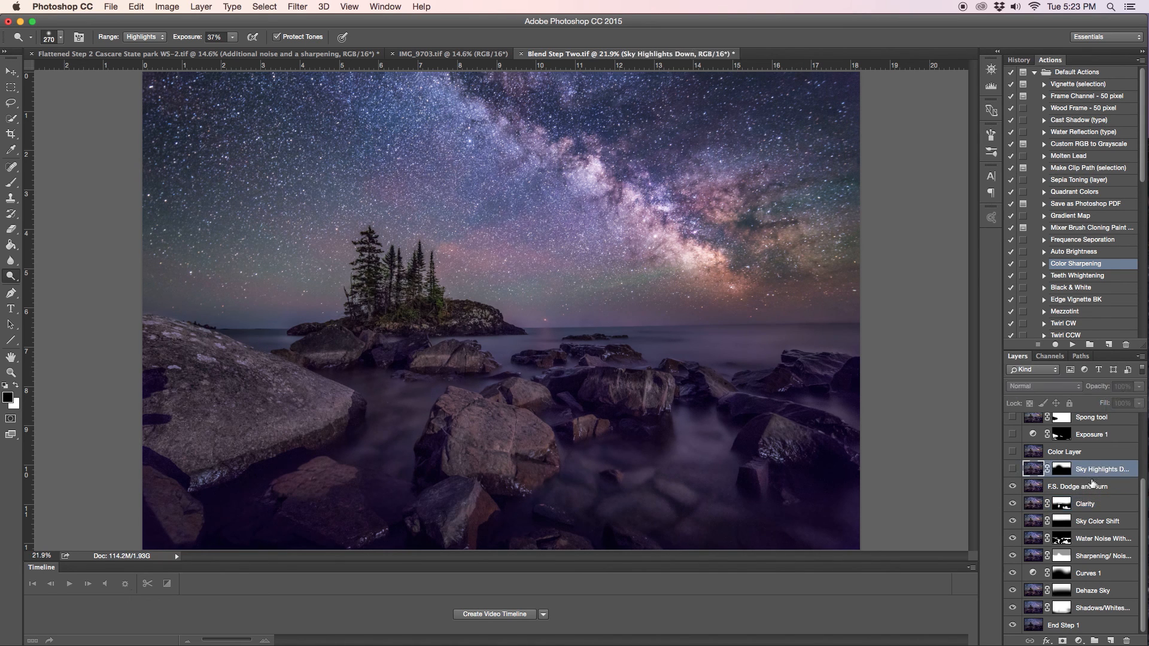
pyautogui.doubleClick(1127, 472)
pyautogui.click(1127, 470)
pyautogui.press('super+a')
pyautogui.click(1110, 470)
pyautogui.press('Down')
pyautogui.press('Up')
pyautogui.press('Return')
# Show the Sky Highlights Down layer and compare the sky with and without it, leaving it visible.
pyautogui.click(1012, 470)
pyautogui.click(1013, 470)
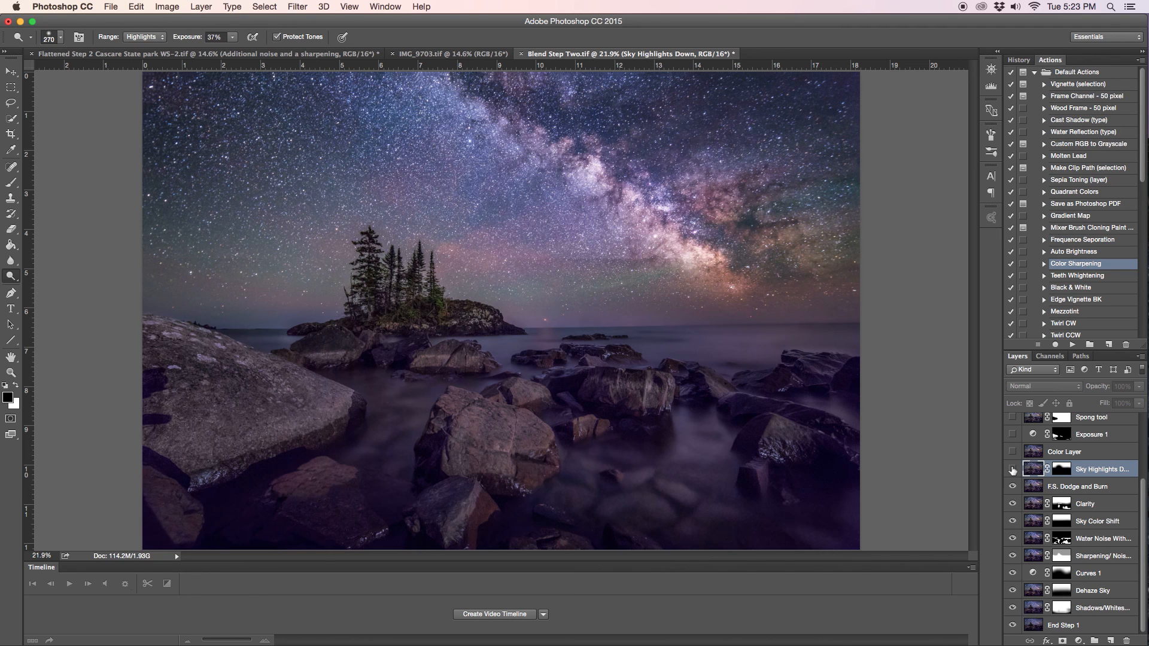
pyautogui.click(1013, 470)
pyautogui.click(1012, 470)
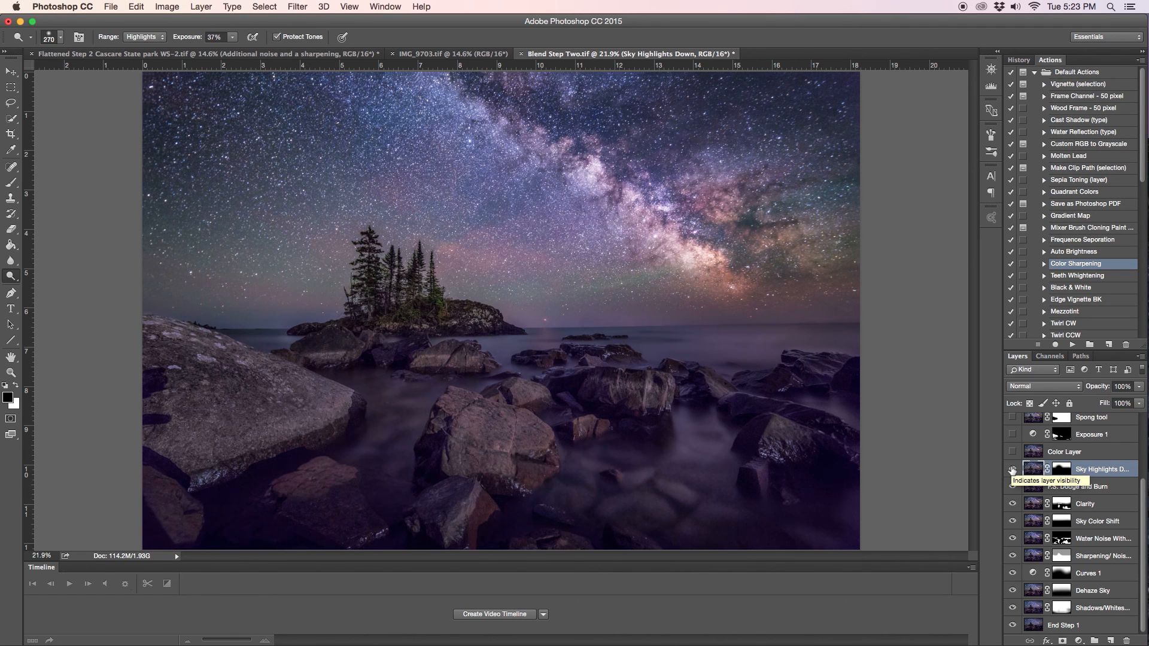
pyautogui.click(1012, 471)
pyautogui.click(1012, 471)
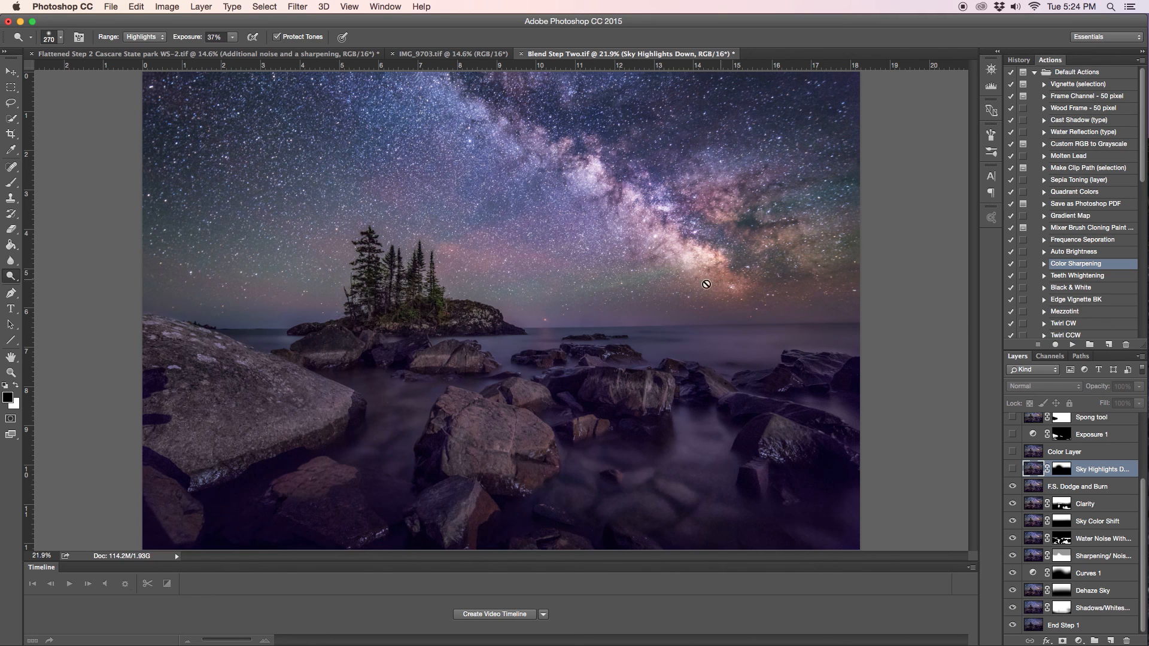
pyautogui.click(1012, 469)
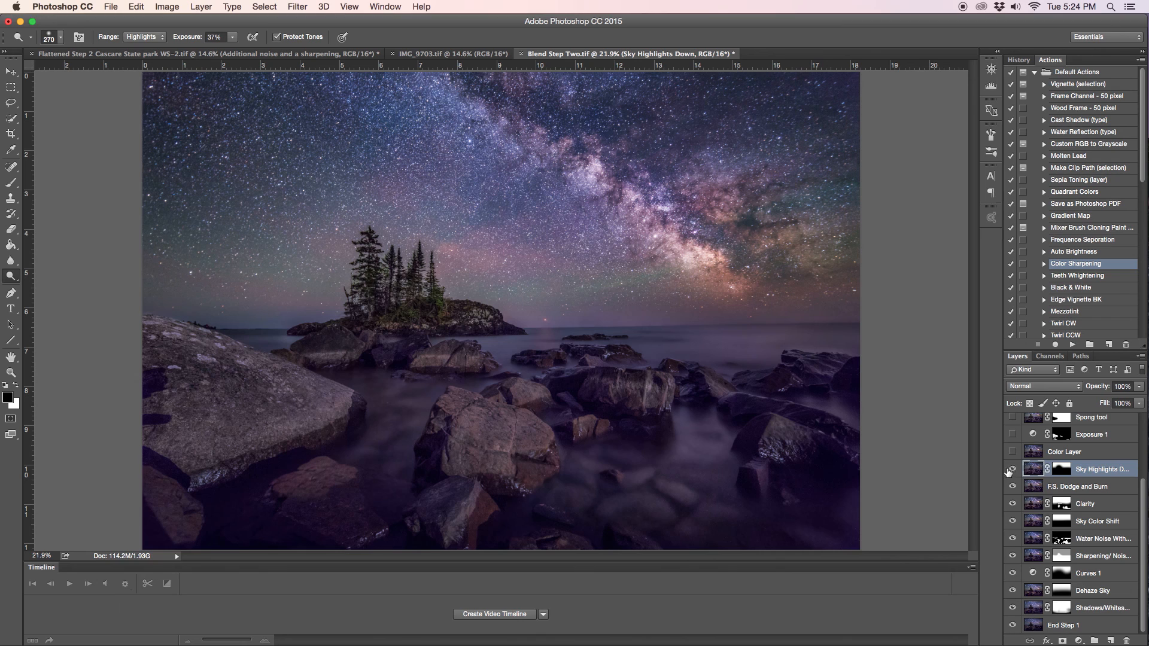
# Select the Color Layer and compare the whole picture with and without it, leaving it hidden.
pyautogui.click(1096, 452)
pyautogui.click(1011, 451)
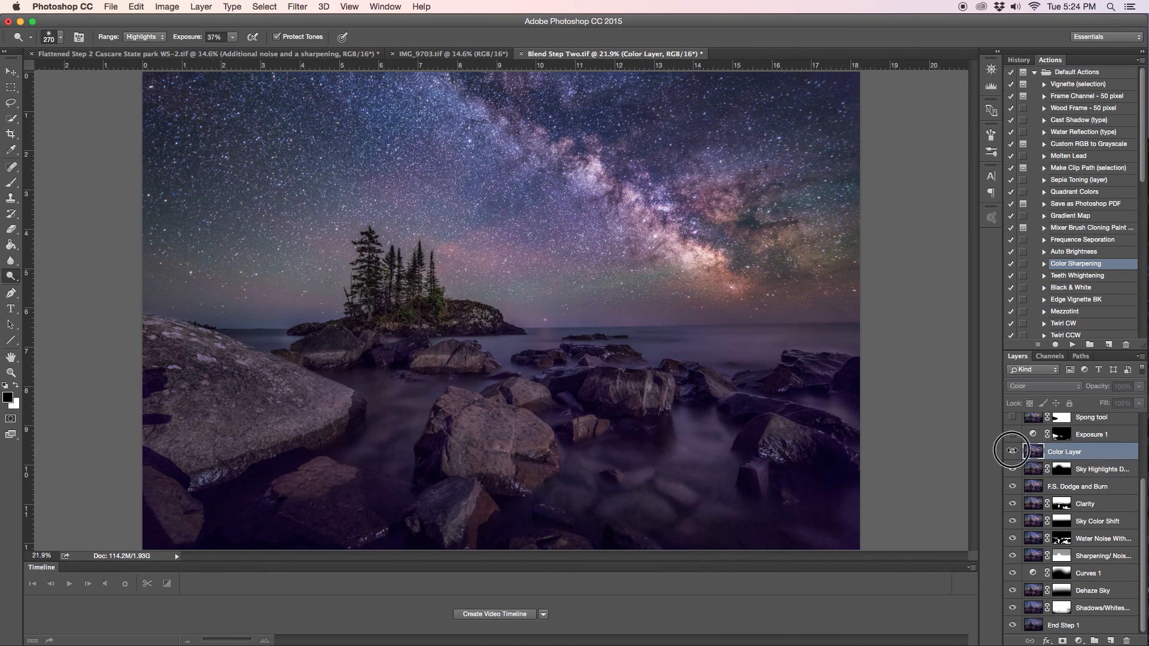
pyautogui.click(1012, 451)
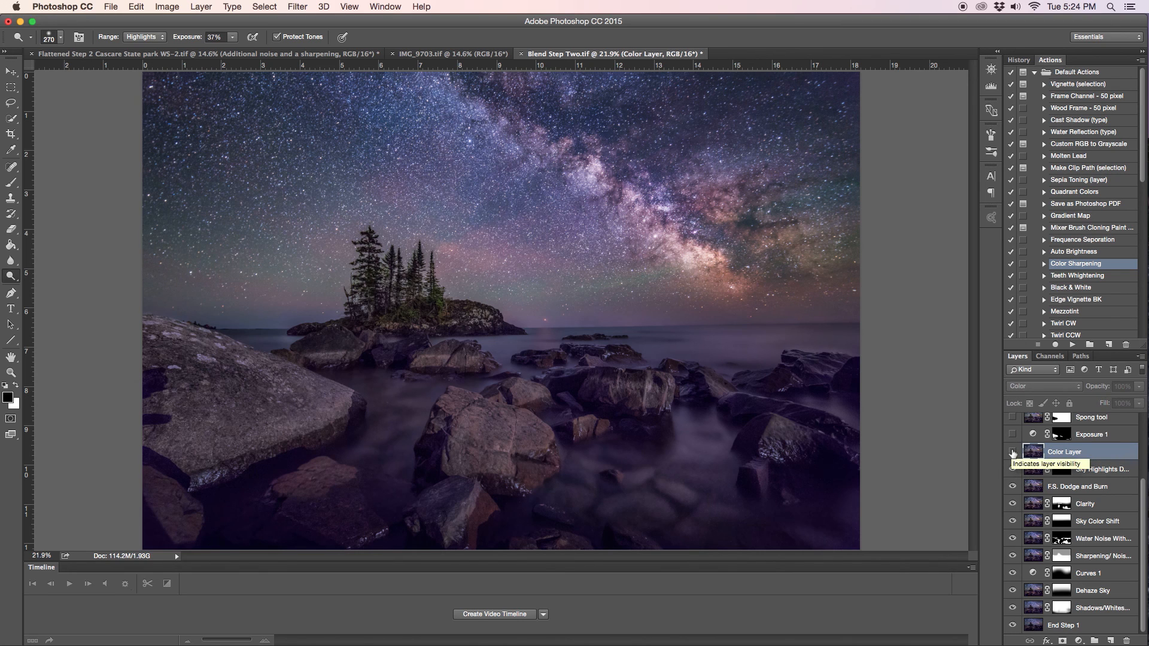
pyautogui.click(1012, 454)
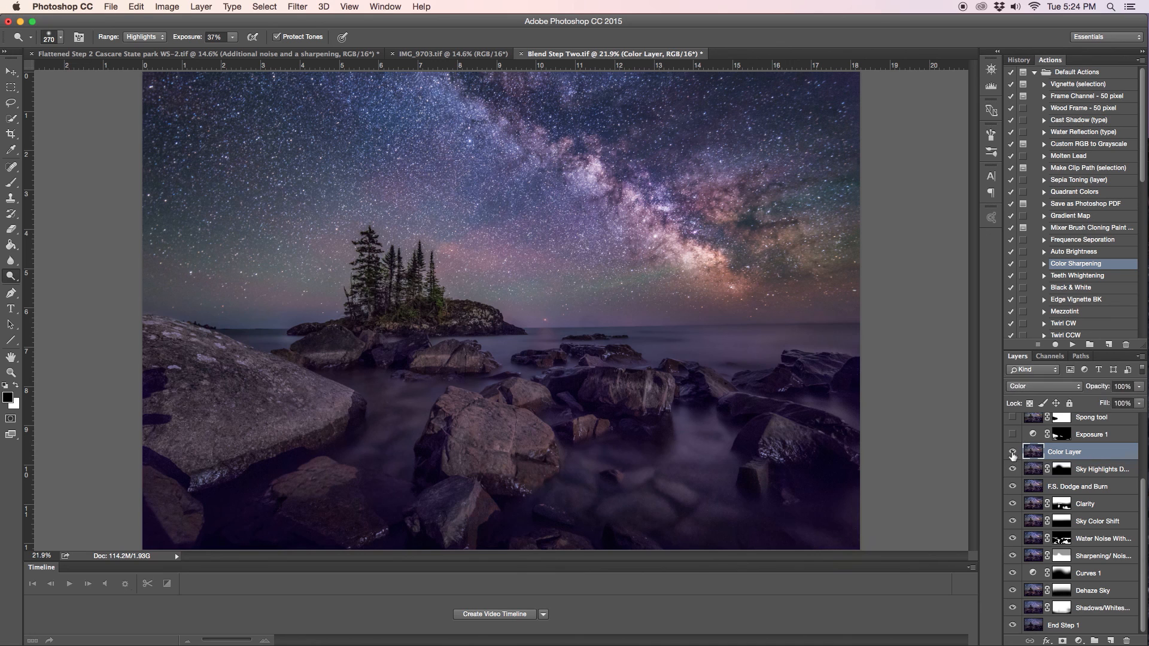
pyautogui.click(1012, 452)
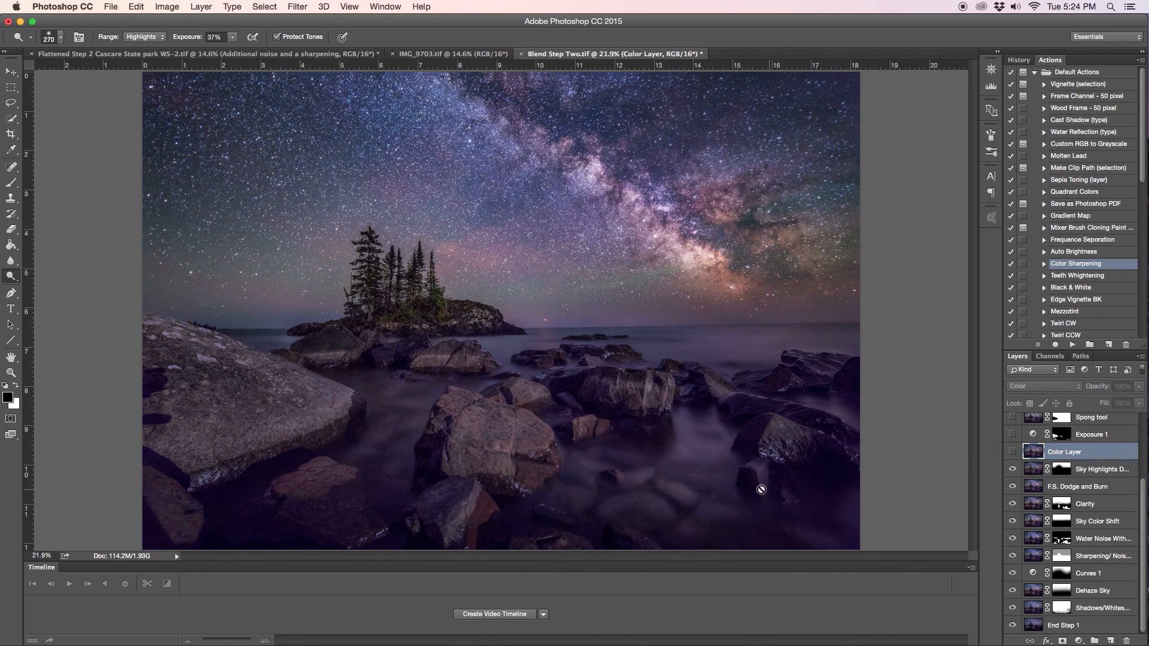
# Compare the lower-right rocks and water up close with and without the Color Layer, leaving the layer visible.
pyautogui.click(10, 372)
pyautogui.moveTo(776, 491); pyautogui.dragTo(829, 457)
pyautogui.scroll(-10, 828, 460)
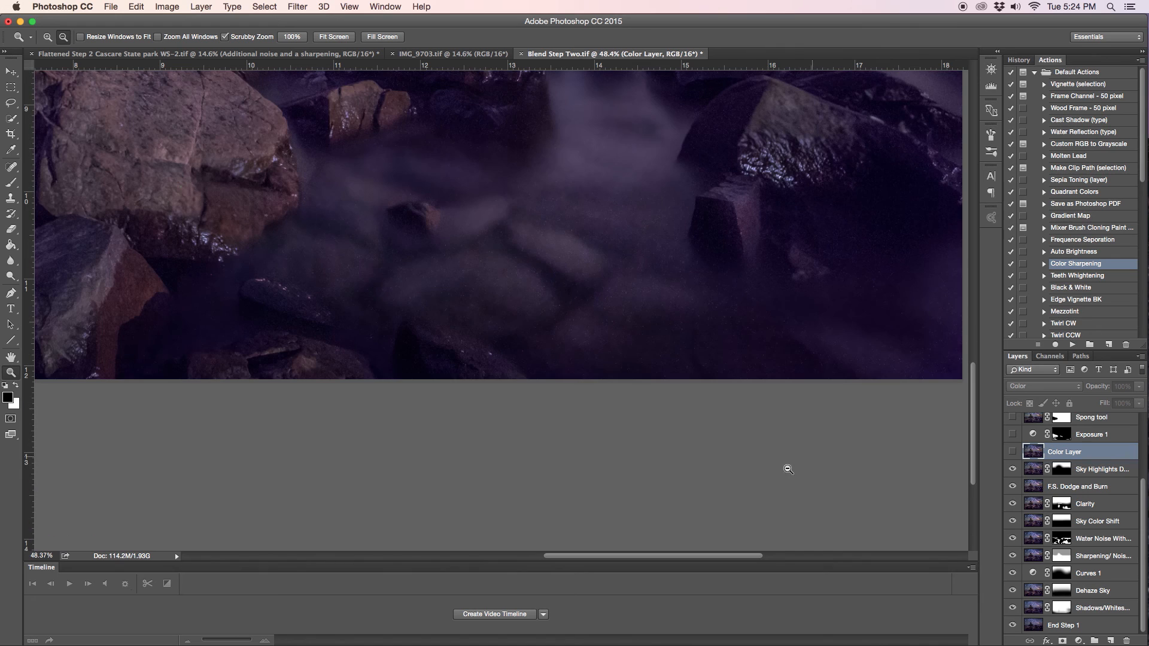
pyautogui.moveTo(662, 559); pyautogui.dragTo(690, 556)
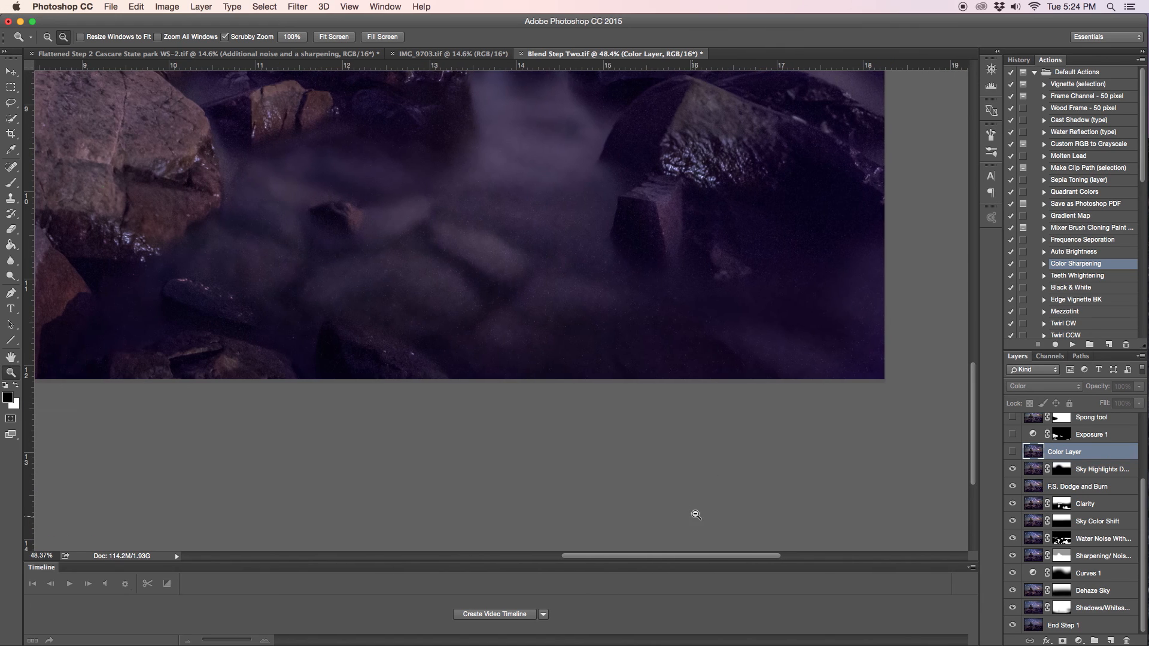
pyautogui.scroll(5, 746, 472)
pyautogui.scroll(-2, 766, 467)
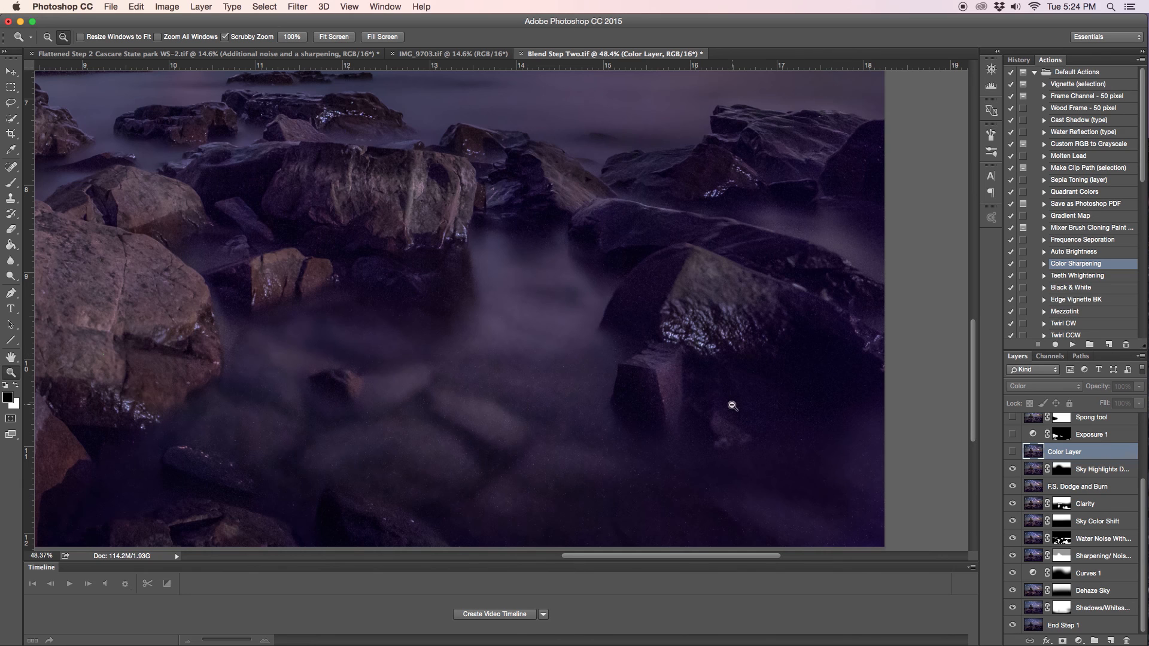
pyautogui.scroll(-1, 857, 507)
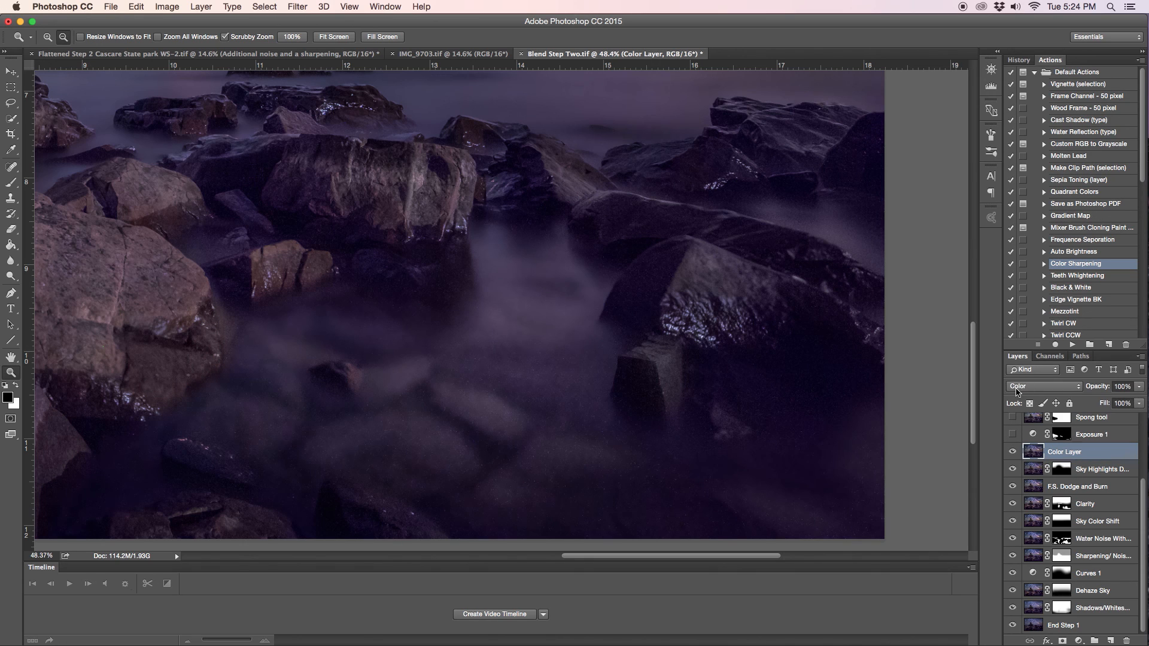
pyautogui.click(1012, 452)
pyautogui.click(1012, 452)
pyautogui.click(1011, 452)
pyautogui.click(1011, 452)
# Compare the large lower-left rock and the water around it with and without the Color Layer, leaving it visible.
pyautogui.moveTo(619, 556); pyautogui.dragTo(410, 556)
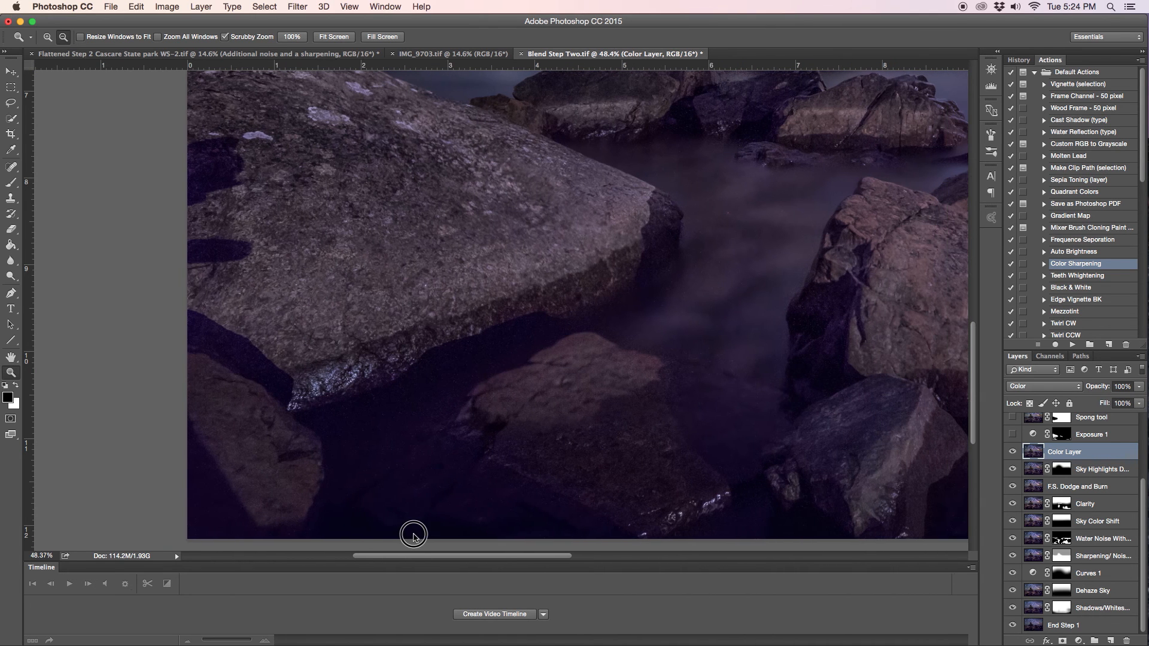
pyautogui.click(1012, 453)
pyautogui.click(1011, 453)
pyautogui.click(1012, 453)
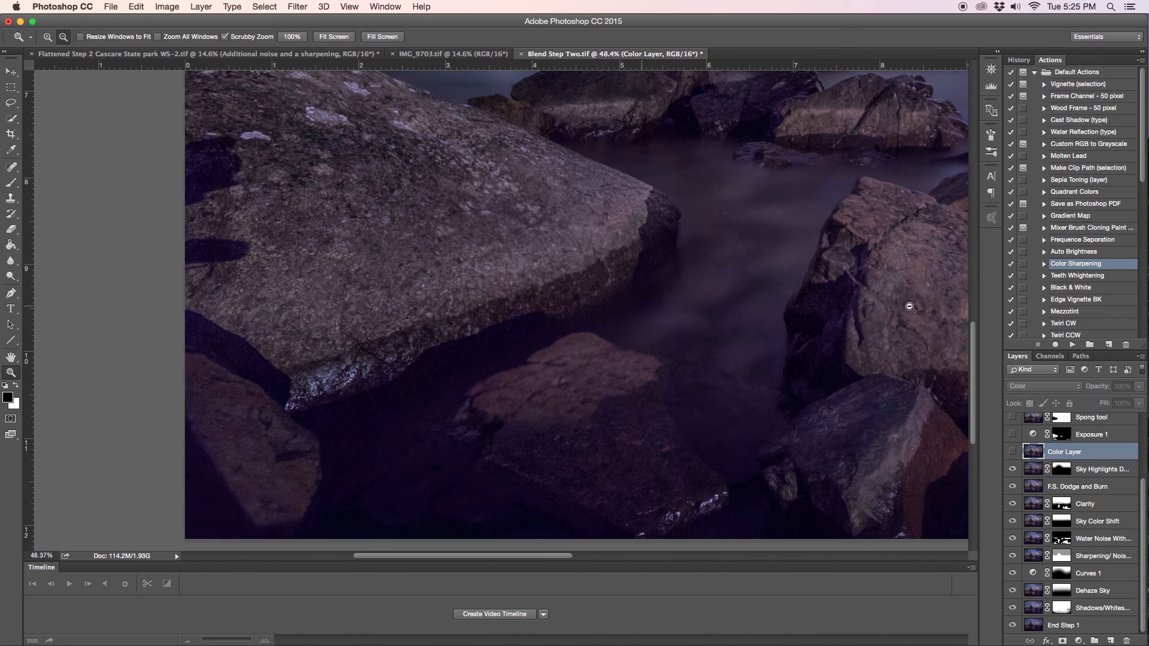
pyautogui.click(1012, 452)
pyautogui.click(1010, 454)
pyautogui.click(1010, 454)
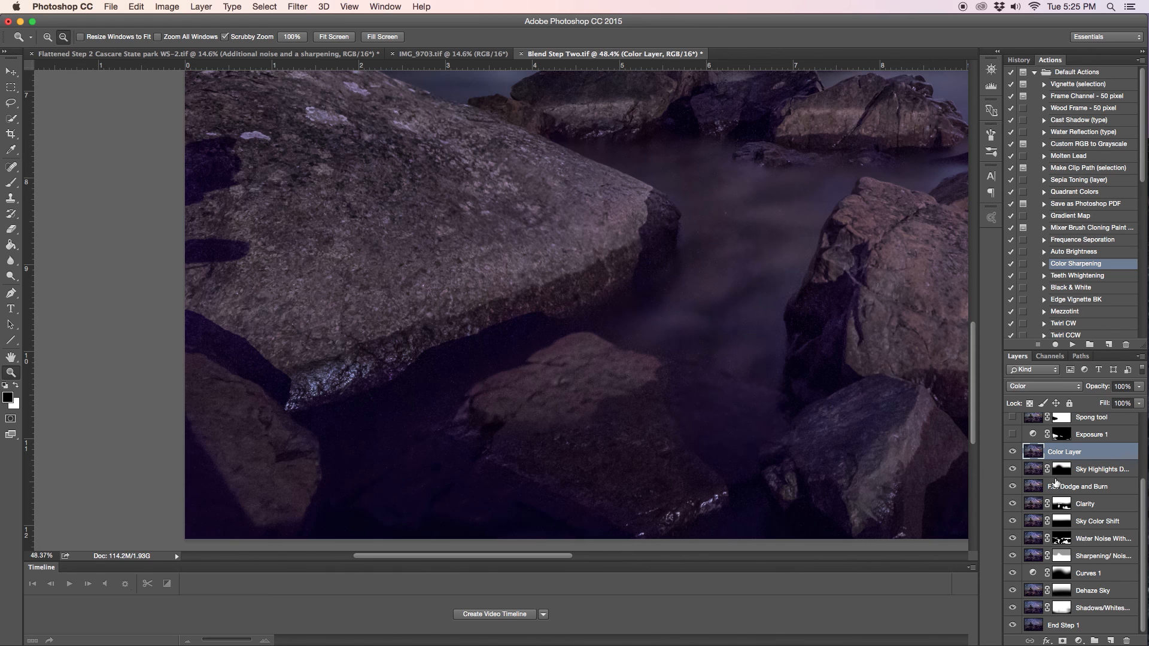
pyautogui.click(1011, 453)
pyautogui.click(1011, 453)
# Select the Exposure 1 layer and compare the whole picture with and without it, leaving it visible.
pyautogui.keyDown('alt'); pyautogui.click(634, 264); pyautogui.keyUp('alt')
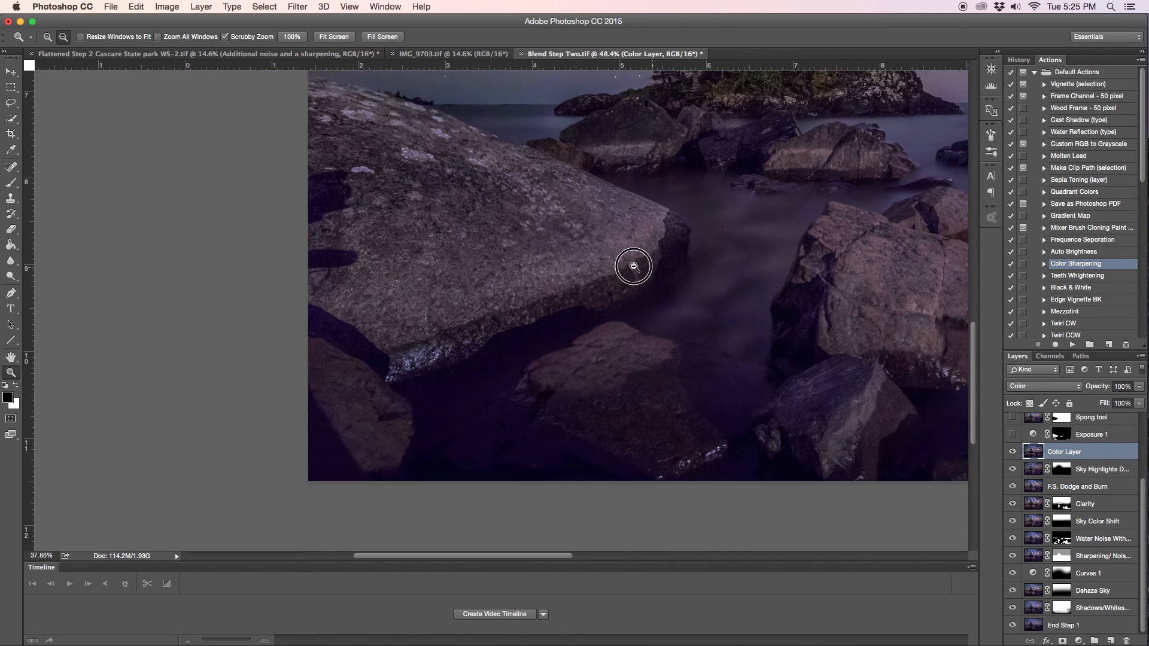
pyautogui.click(333, 36)
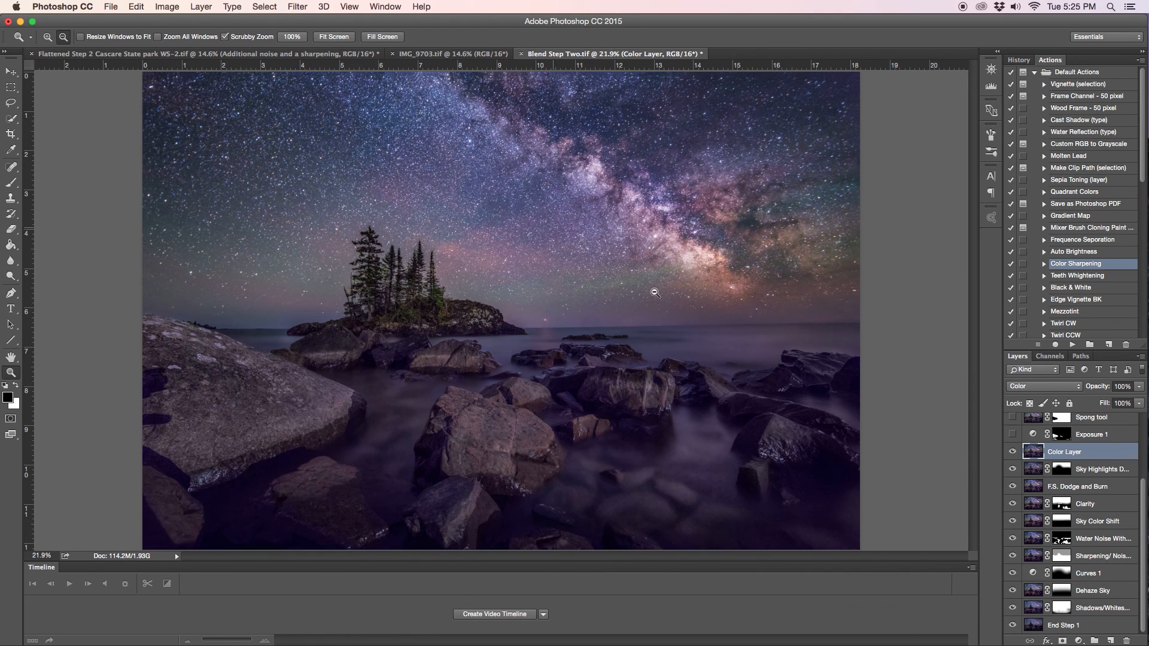
pyautogui.click(1092, 435)
pyautogui.scroll(5, 1089, 487)
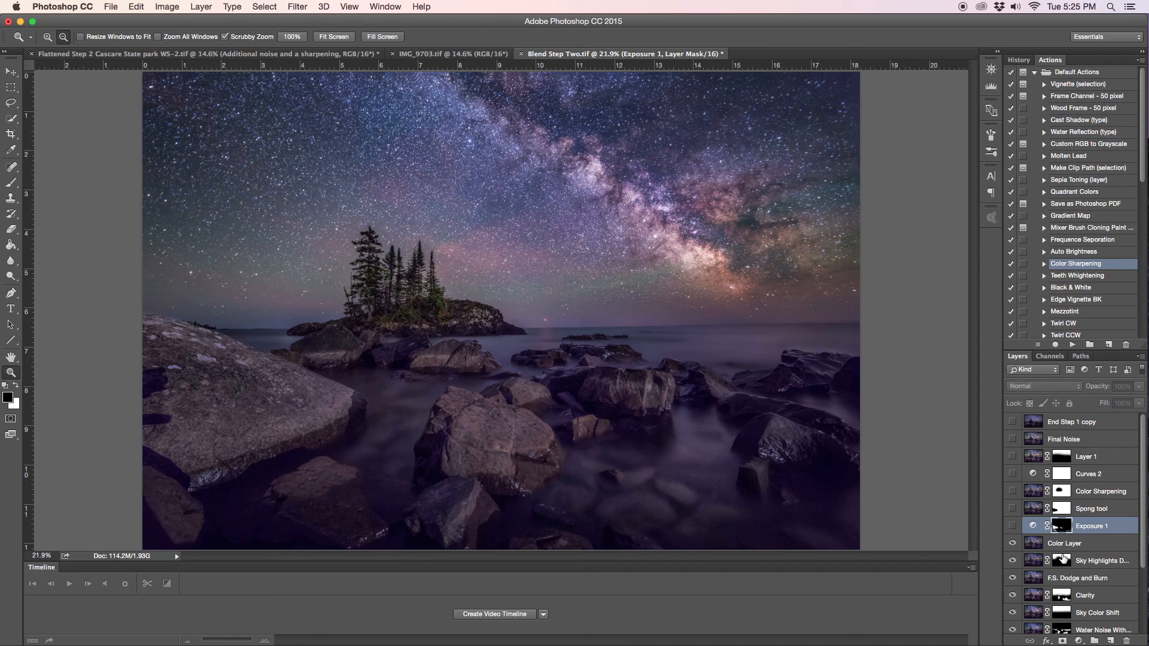
pyautogui.click(1012, 526)
pyautogui.click(1012, 527)
pyautogui.click(1012, 526)
pyautogui.click(1012, 526)
pyautogui.click(1012, 527)
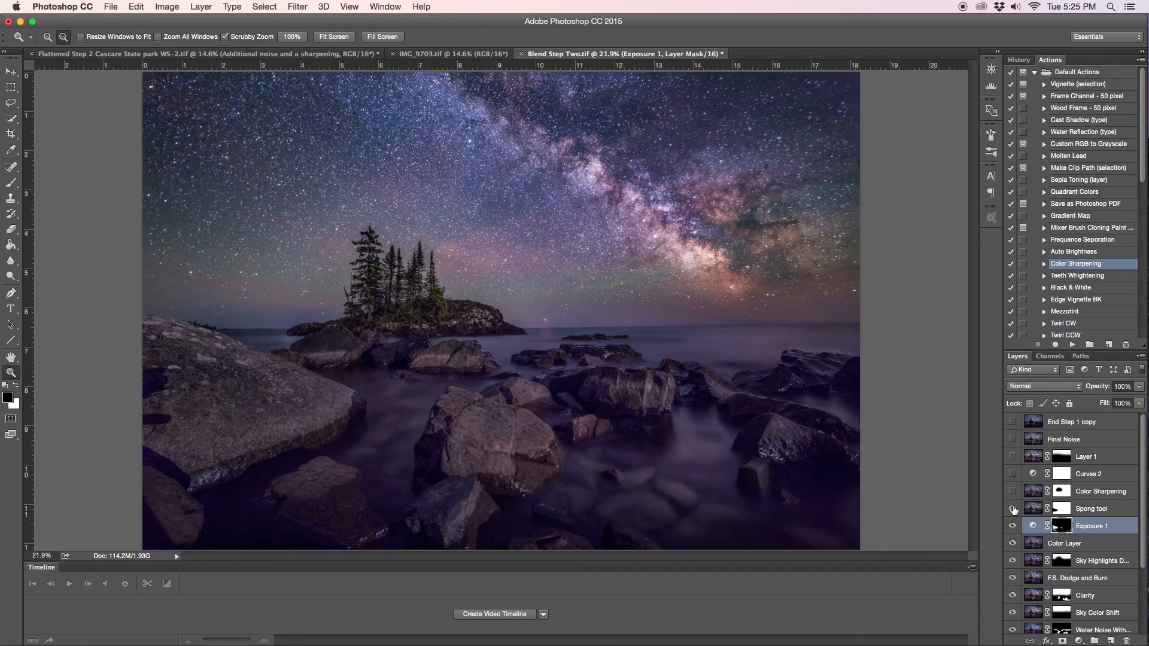
# Show the Spong tool layer and compare the picture with and without it, leaving it visible.
pyautogui.click(1012, 509)
pyautogui.click(1012, 509)
pyautogui.click(1012, 509)
pyautogui.click(1012, 508)
# Show the Color Sharpening layer and examine its effect on the whole picture and the central rocks, leaving it visible.
pyautogui.click(1012, 491)
pyautogui.click(1012, 491)
pyautogui.click(1011, 491)
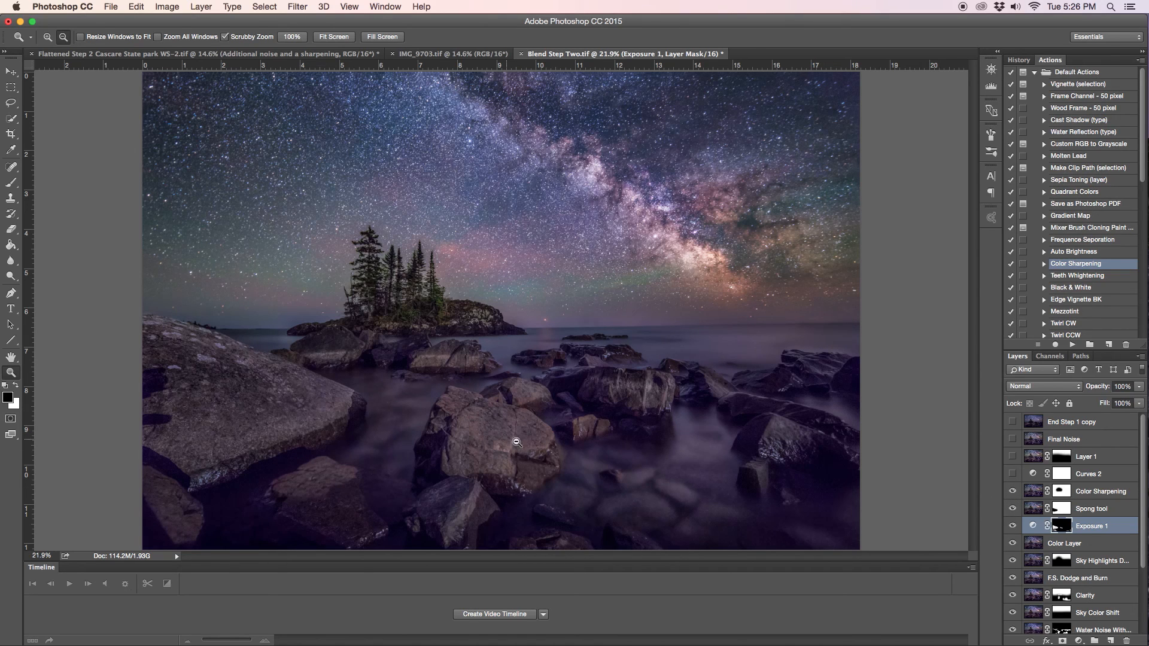
pyautogui.moveTo(508, 437); pyautogui.dragTo(549, 438)
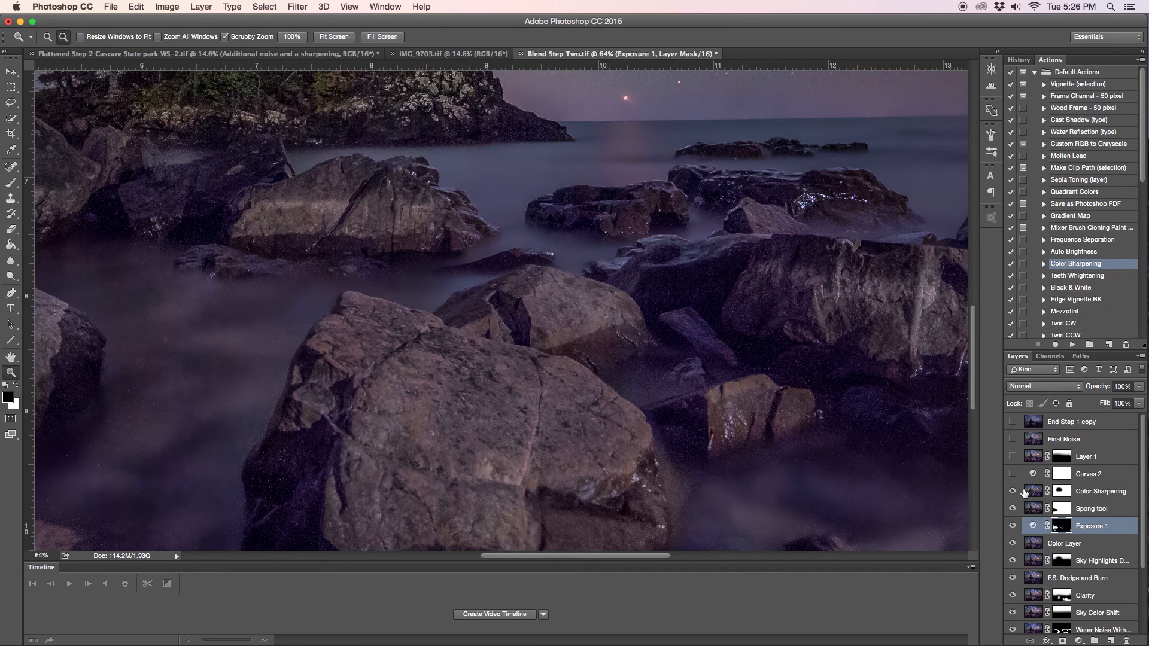
pyautogui.click(1012, 491)
pyautogui.moveTo(658, 396); pyautogui.dragTo(571, 386)
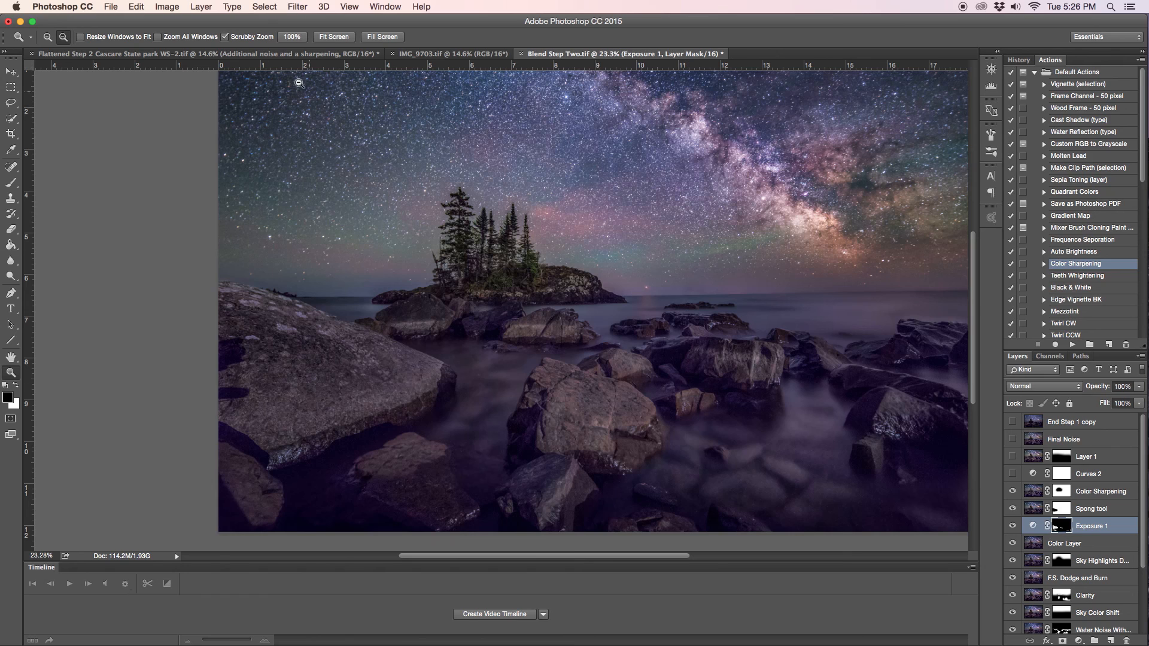
# Fit the whole picture in view, make the Curves 2 adjustment layer visible and open its curve settings.
pyautogui.click(328, 35)
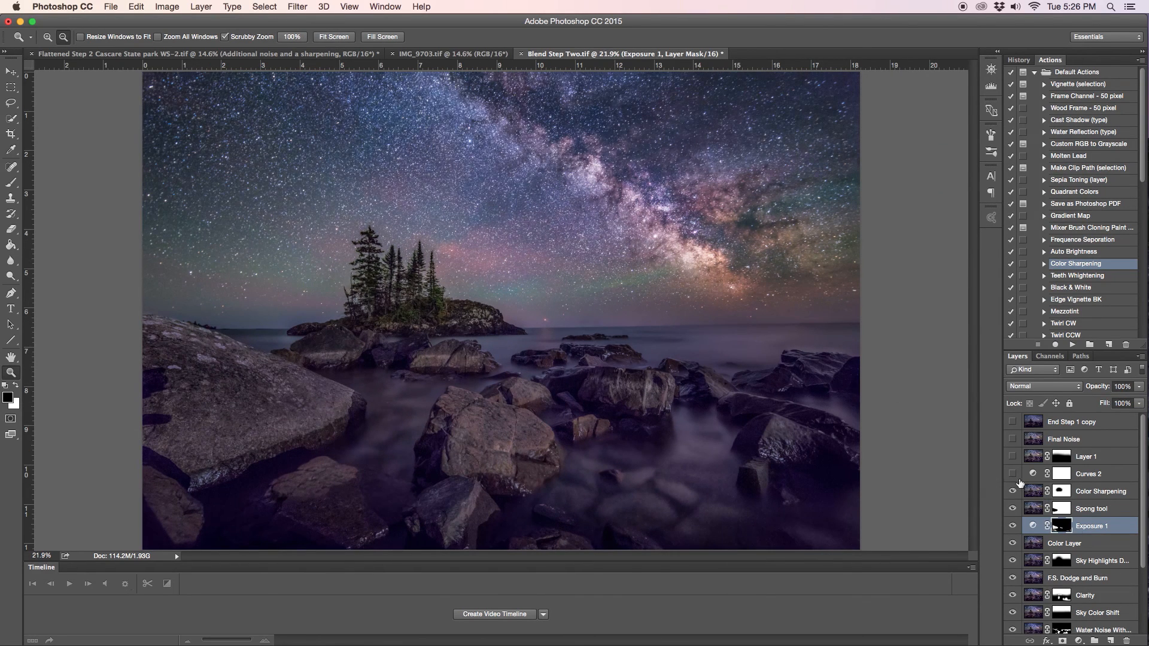
pyautogui.click(1118, 477)
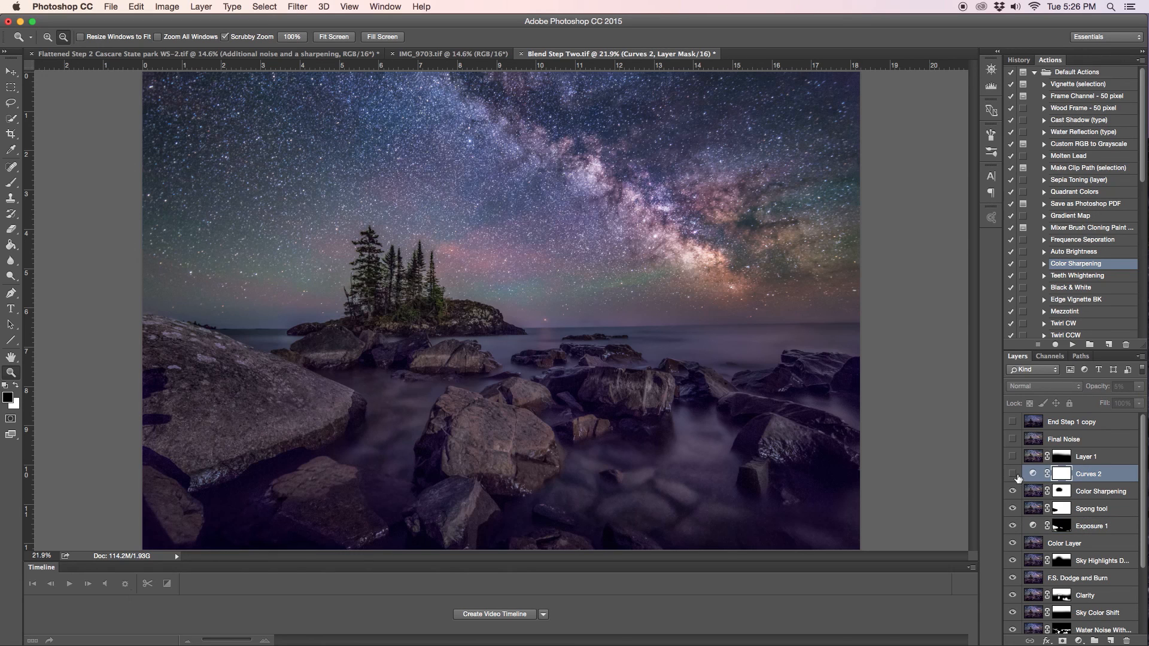
pyautogui.click(1012, 475)
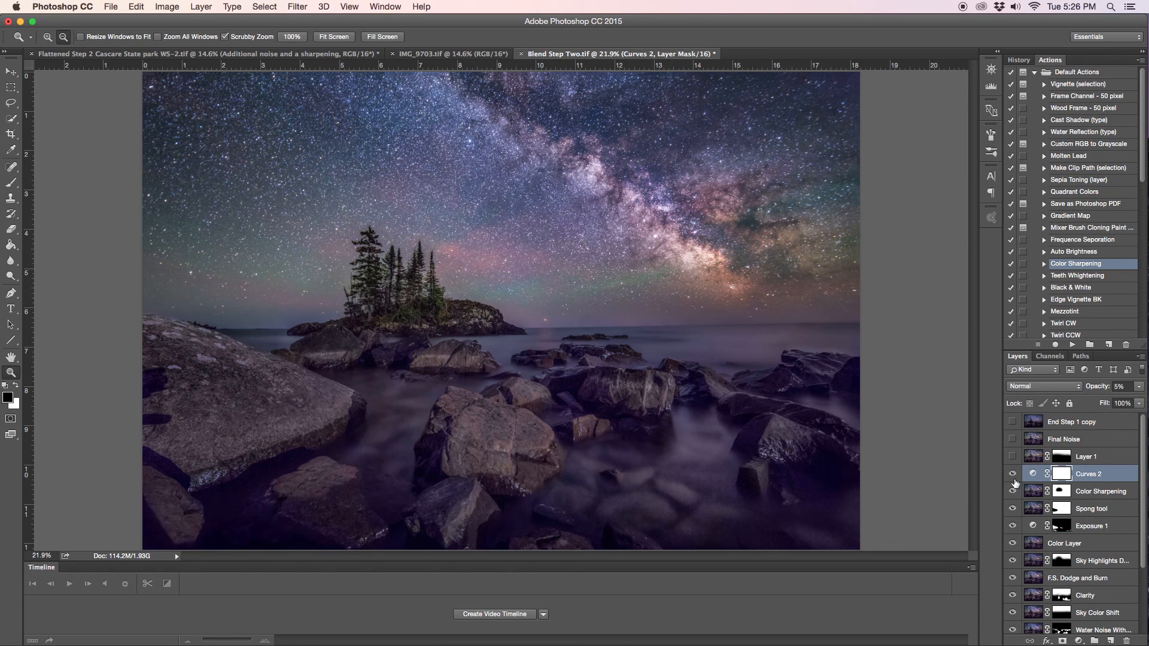
pyautogui.doubleClick(1033, 475)
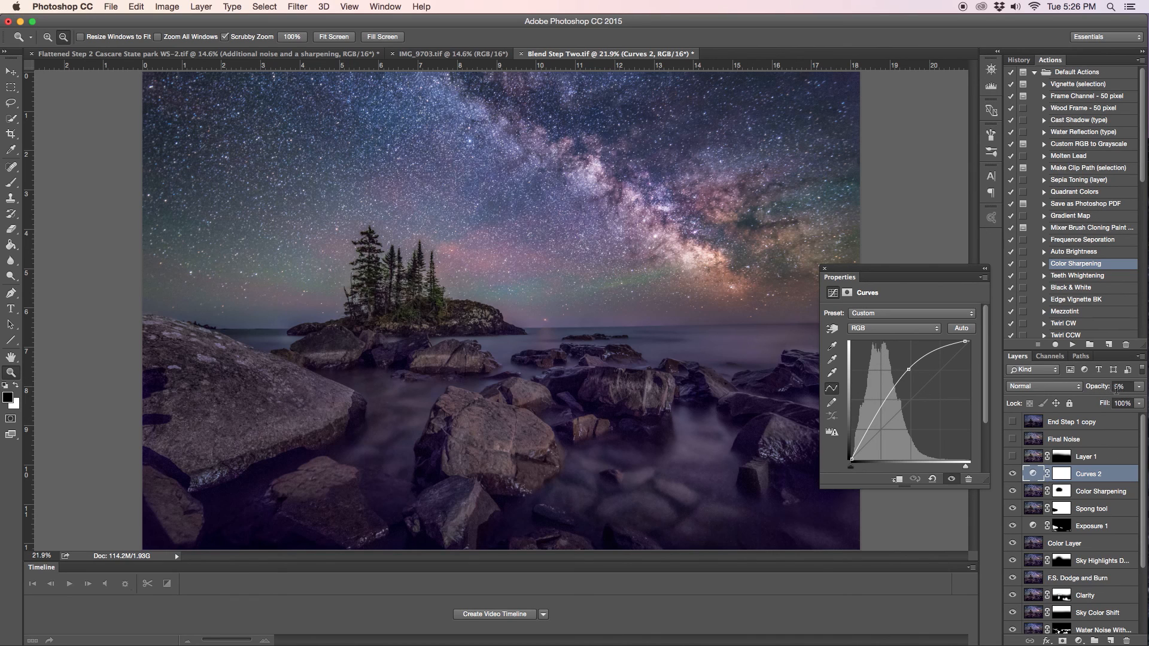
# Compare the whole picture with and without Curves 2, leaving the layer visible, and close its curve settings.
pyautogui.click(1012, 475)
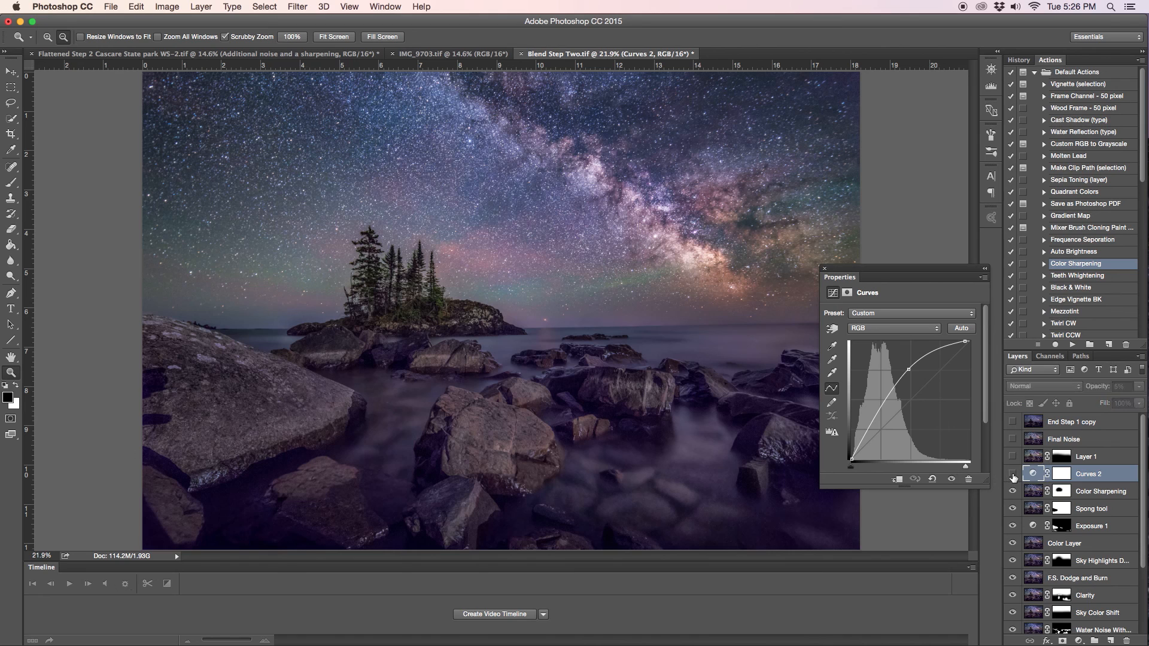
pyautogui.click(1012, 475)
pyautogui.click(1013, 475)
pyautogui.click(1012, 475)
pyautogui.click(1013, 475)
pyautogui.click(1013, 475)
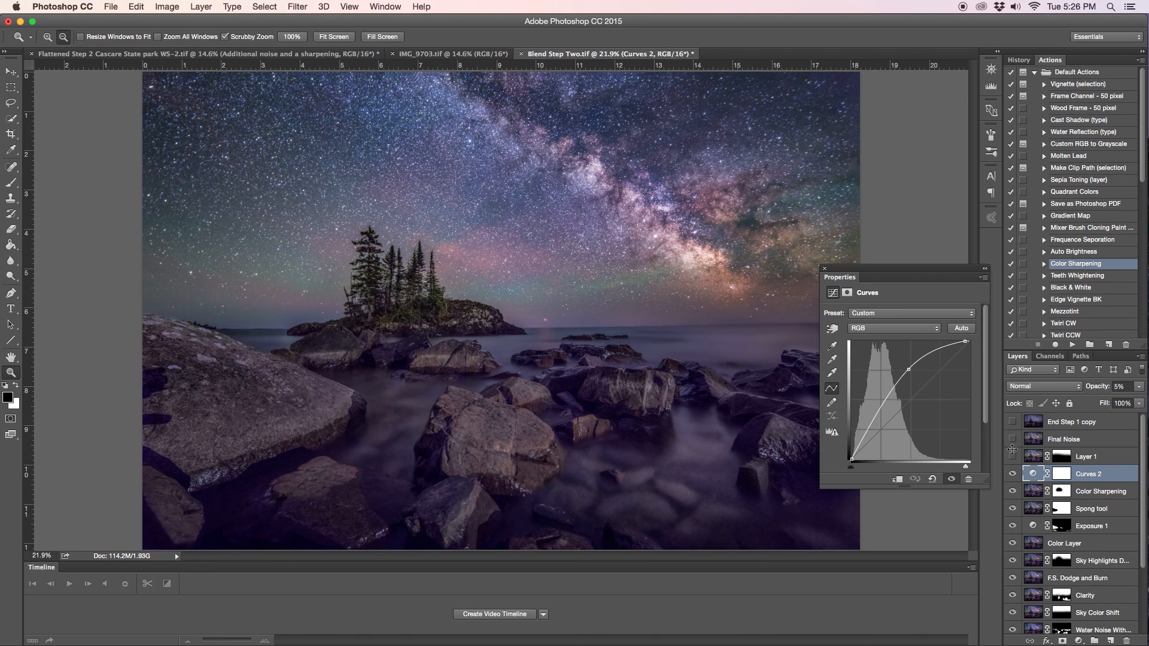
pyautogui.click(825, 269)
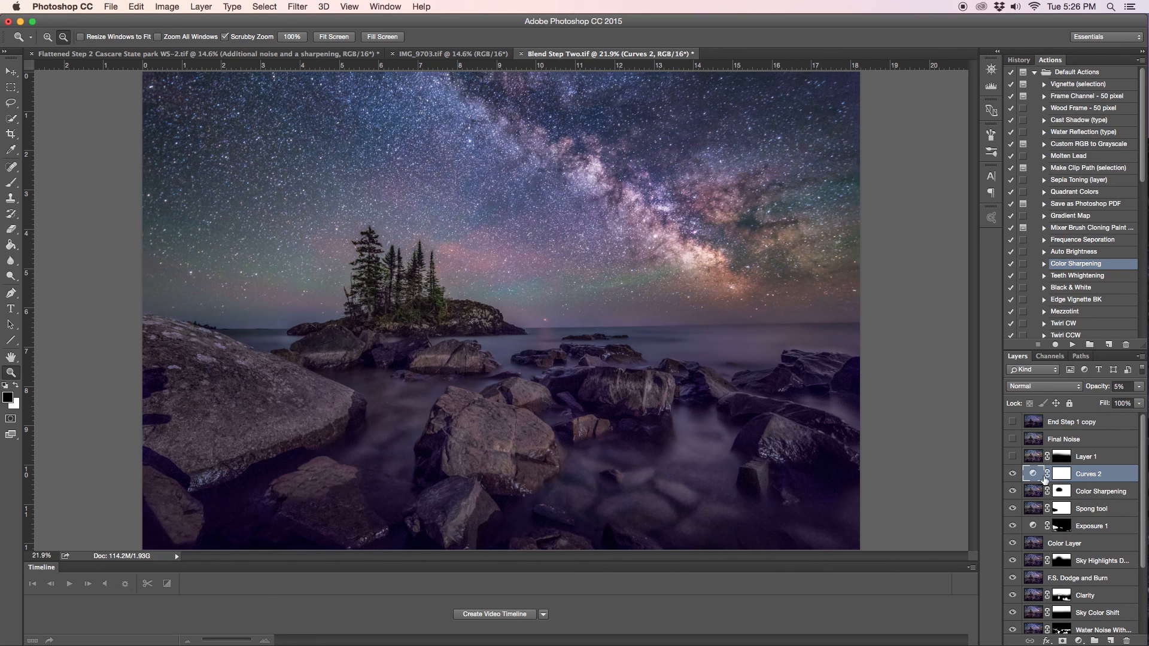
# Show Layer 1 and compare the picture with and without it, leaving it visible.
pyautogui.click(1013, 457)
pyautogui.click(1012, 458)
pyautogui.click(1013, 456)
# Show the Final Noise layer and compare the water and foreground rocks up close with and without it, leaving it visible.
pyautogui.click(1013, 440)
pyautogui.moveTo(389, 422); pyautogui.dragTo(898, 467)
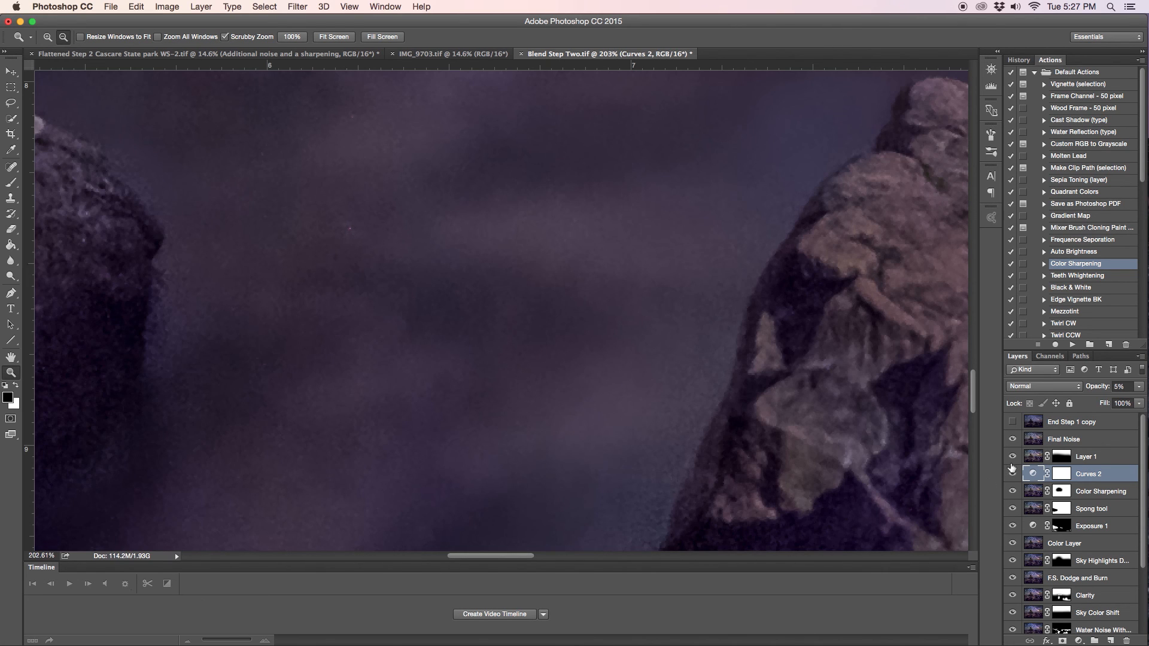
pyautogui.click(1012, 439)
pyautogui.scroll(-5, 443, 389)
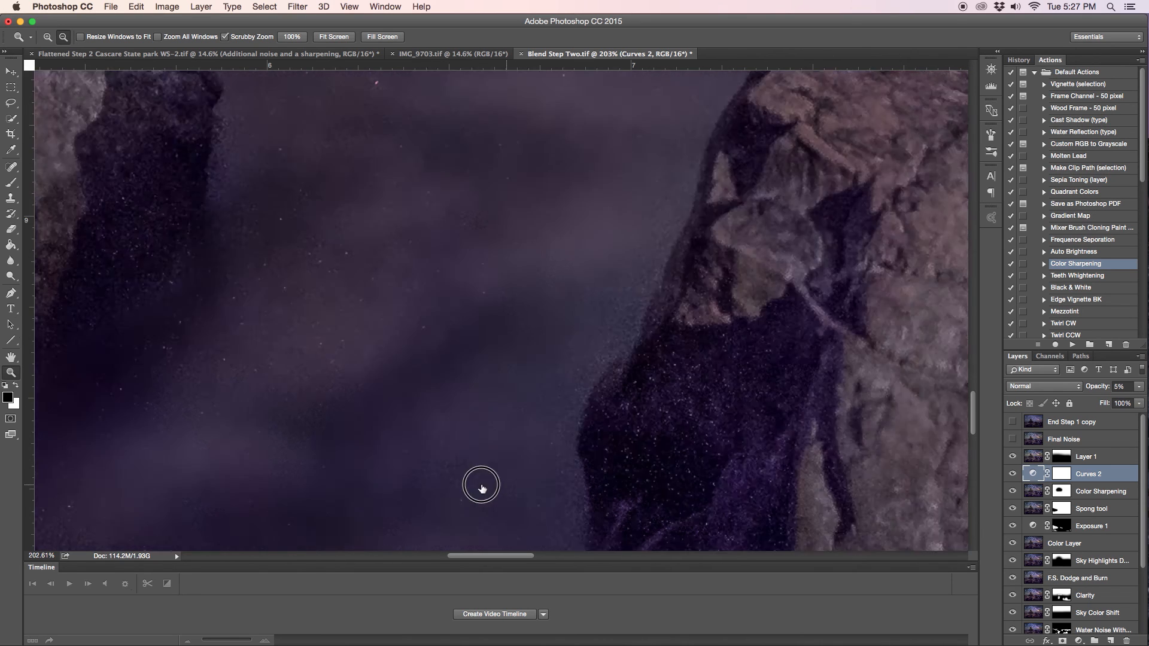
pyautogui.moveTo(481, 485); pyautogui.dragTo(450, 464)
pyautogui.scroll(-5, 453, 460)
pyautogui.moveTo(130, 323); pyautogui.dragTo(174, 318)
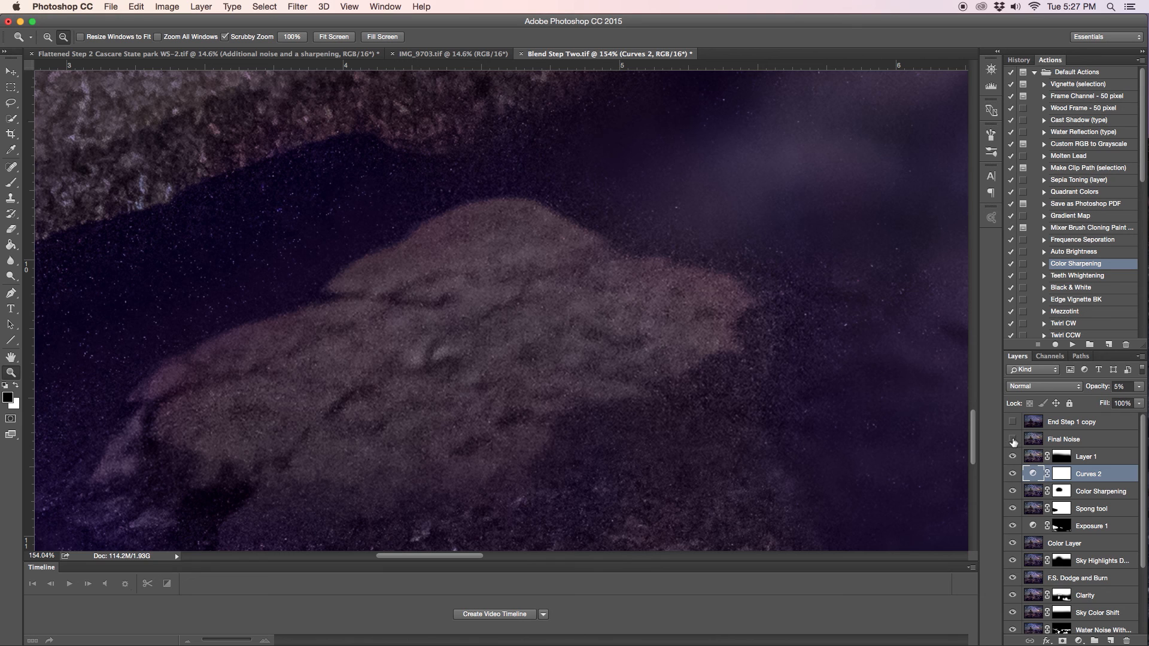
pyautogui.click(1013, 440)
# Examine the large lower-left rock, the nearby water and the rocks behind it up close with Final Noise visible.
pyautogui.scroll(5, 791, 451)
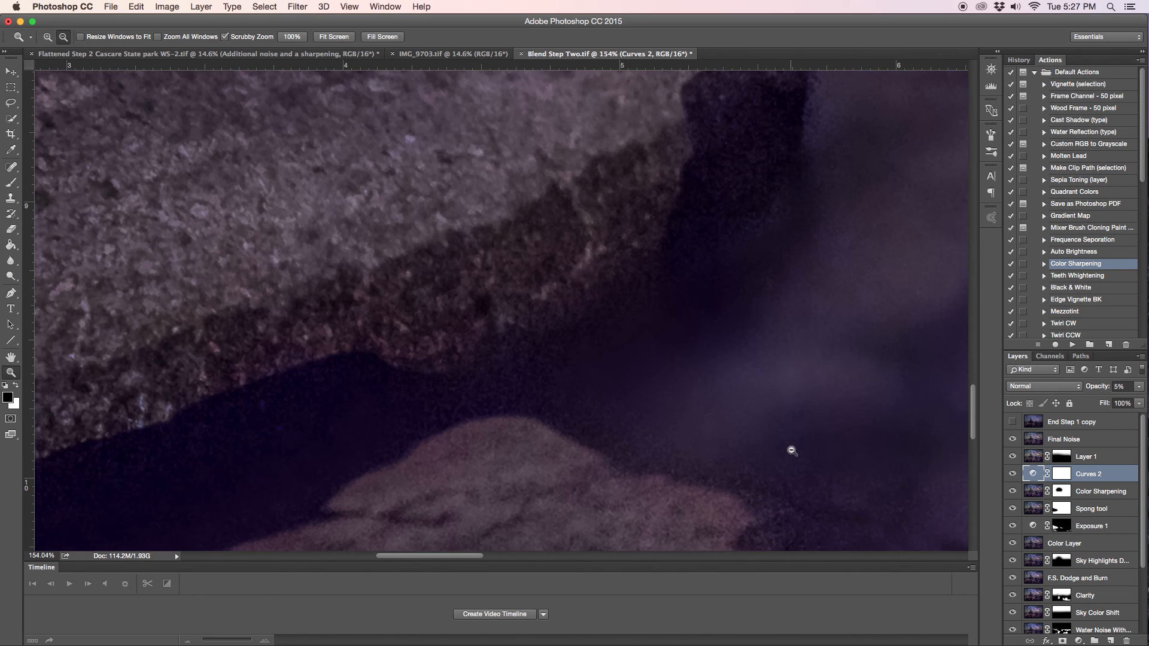
pyautogui.scroll(3, 792, 450)
pyautogui.moveTo(795, 436); pyautogui.dragTo(756, 430)
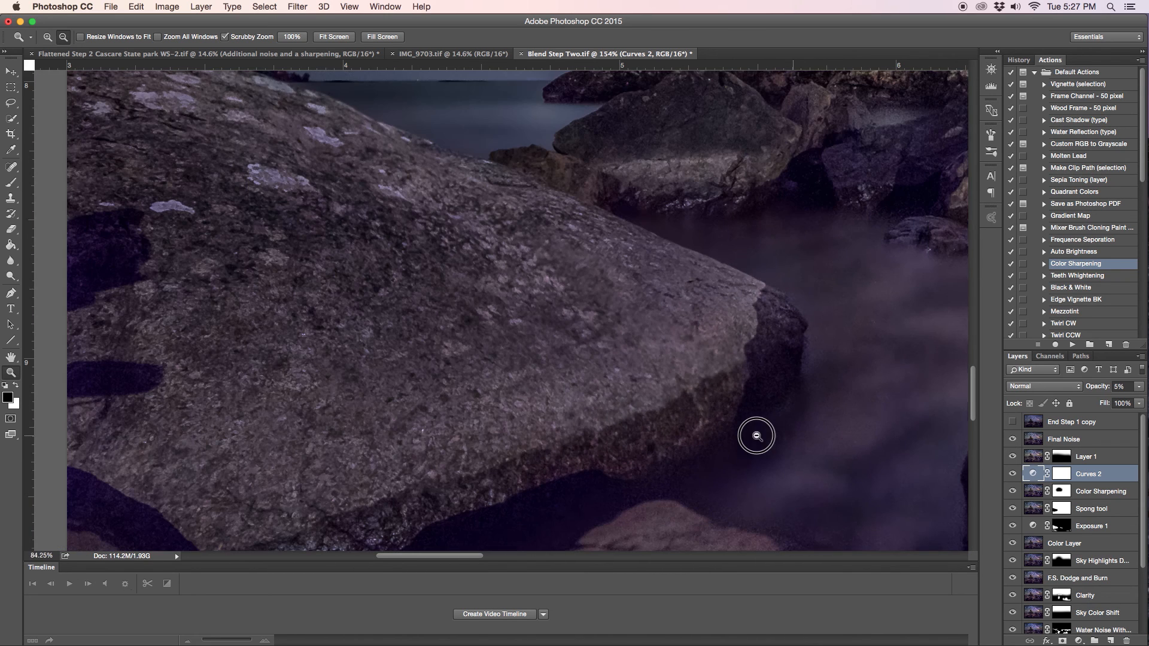
pyautogui.moveTo(805, 243); pyautogui.dragTo(872, 259)
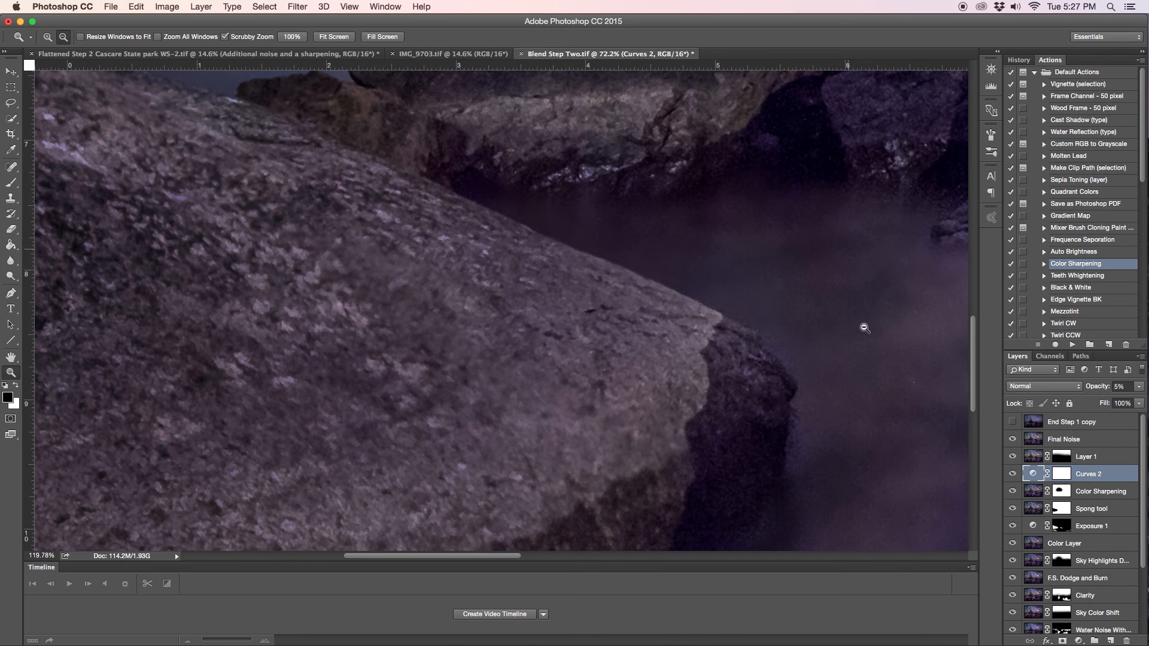
pyautogui.scroll(3, 844, 362)
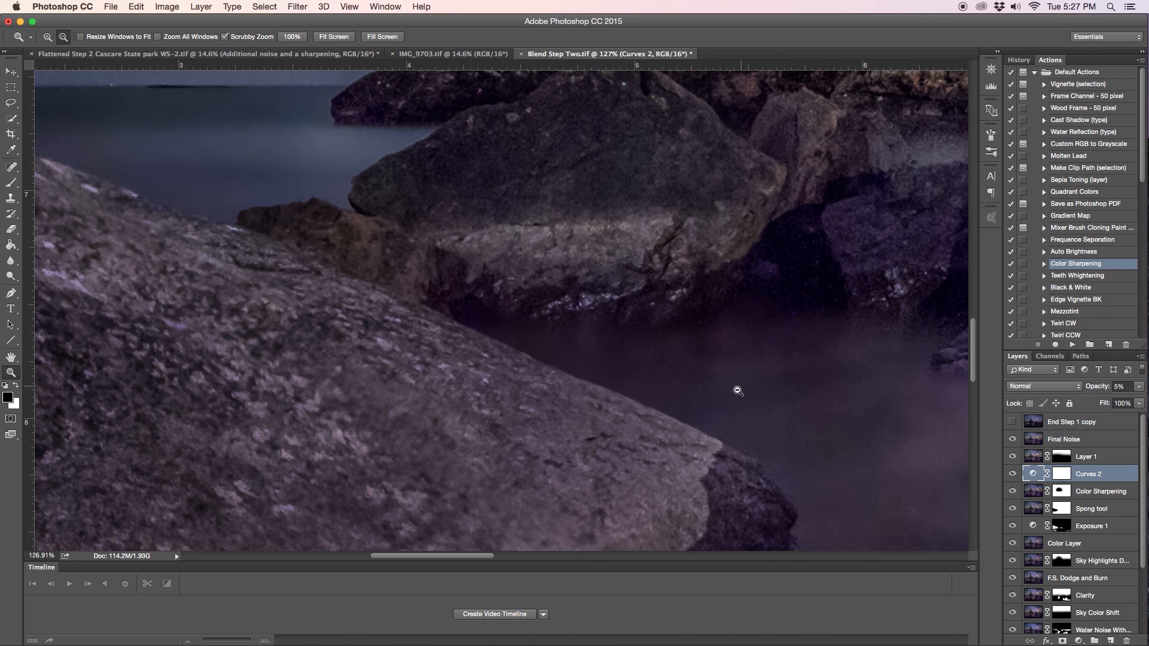
pyautogui.moveTo(645, 368); pyautogui.dragTo(569, 357)
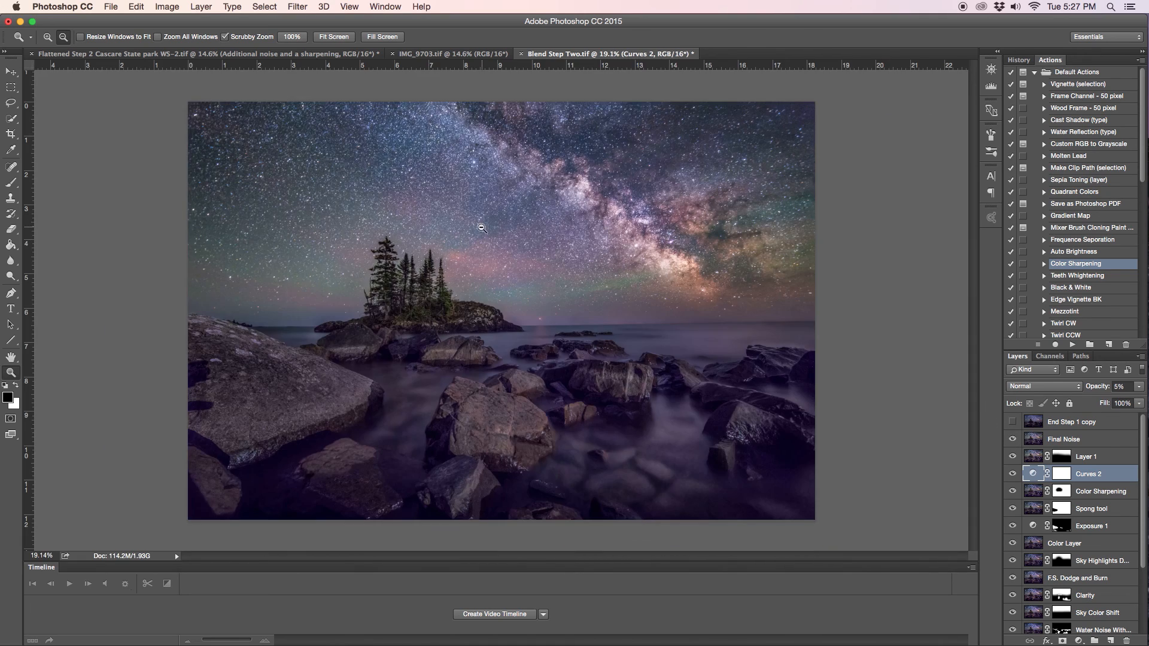
# Compare the whole edited picture with the End Step 1 copy layer by toggling that layer, leaving it hidden.
pyautogui.click(333, 37)
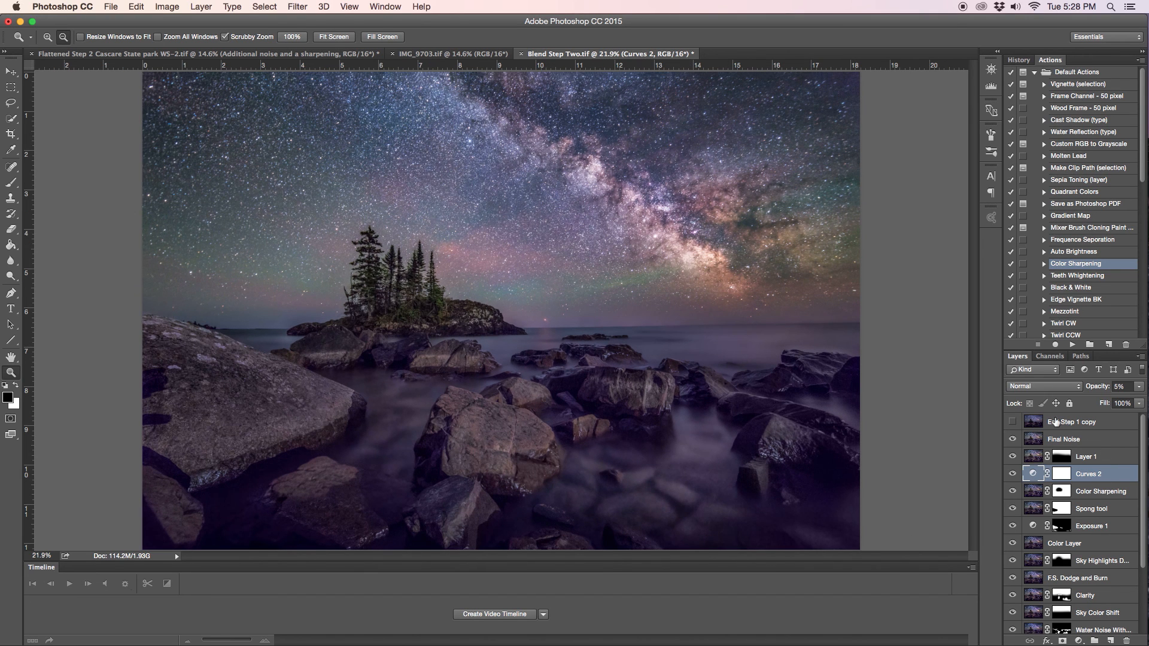
pyautogui.click(1011, 421)
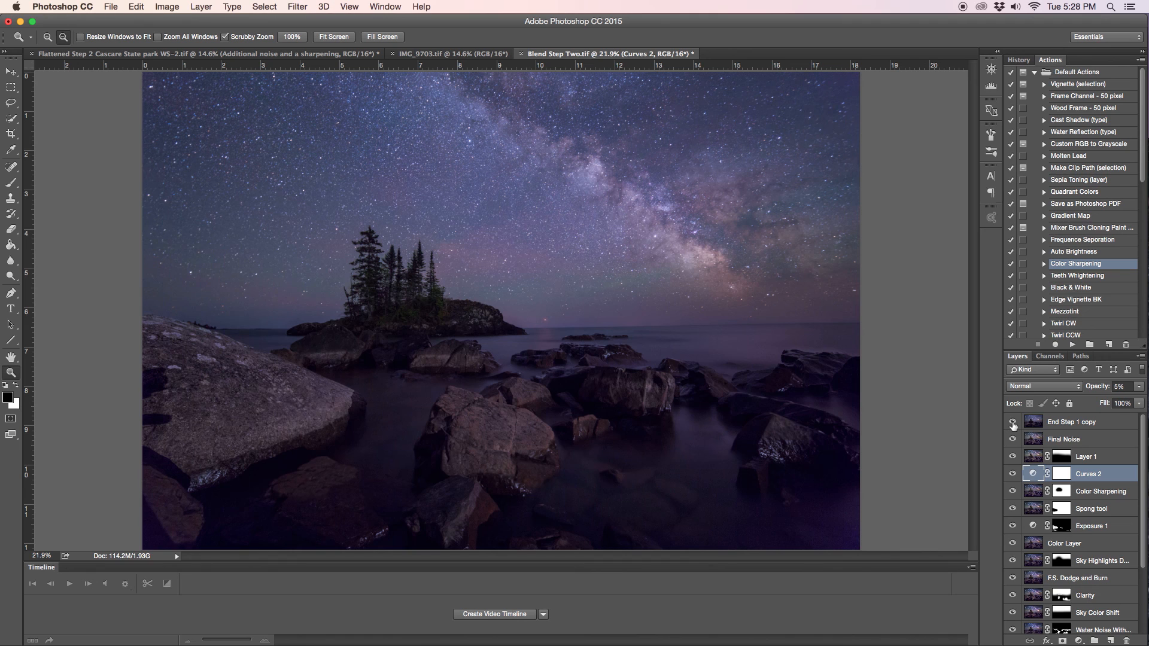
pyautogui.click(1012, 422)
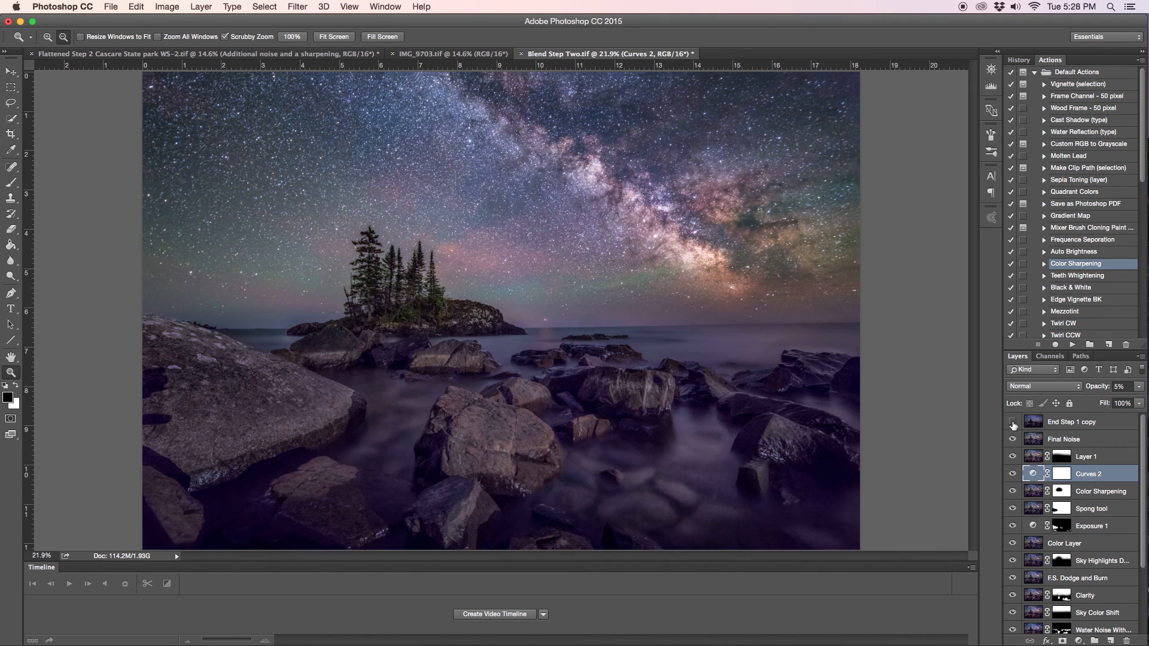
pyautogui.click(1012, 421)
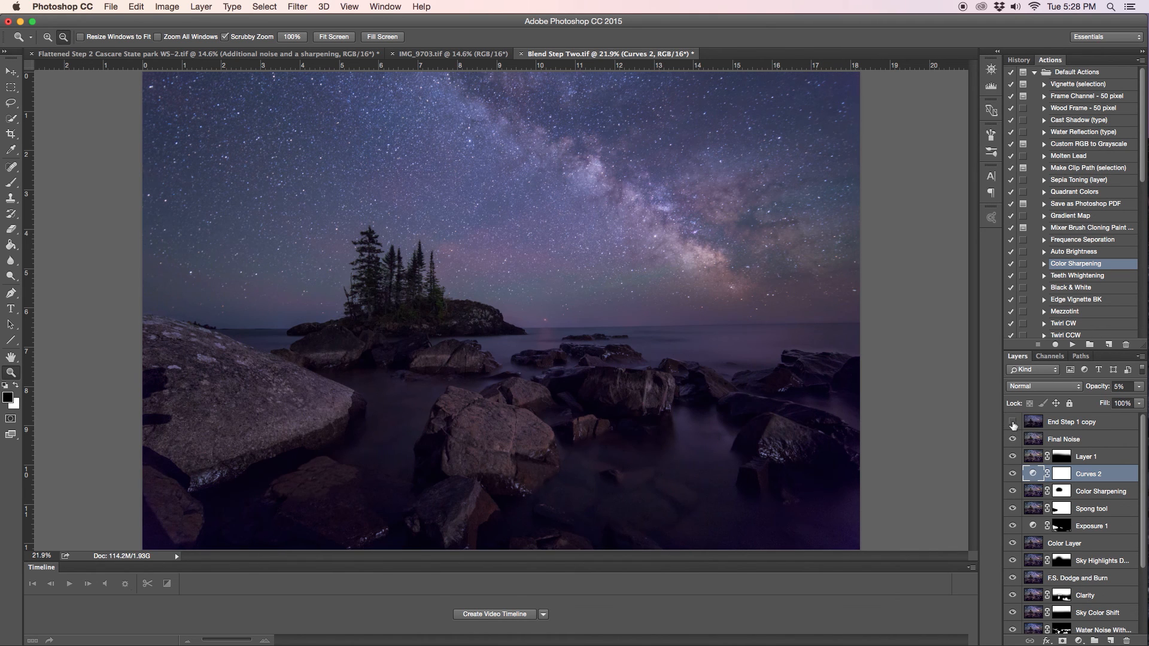
pyautogui.click(1012, 422)
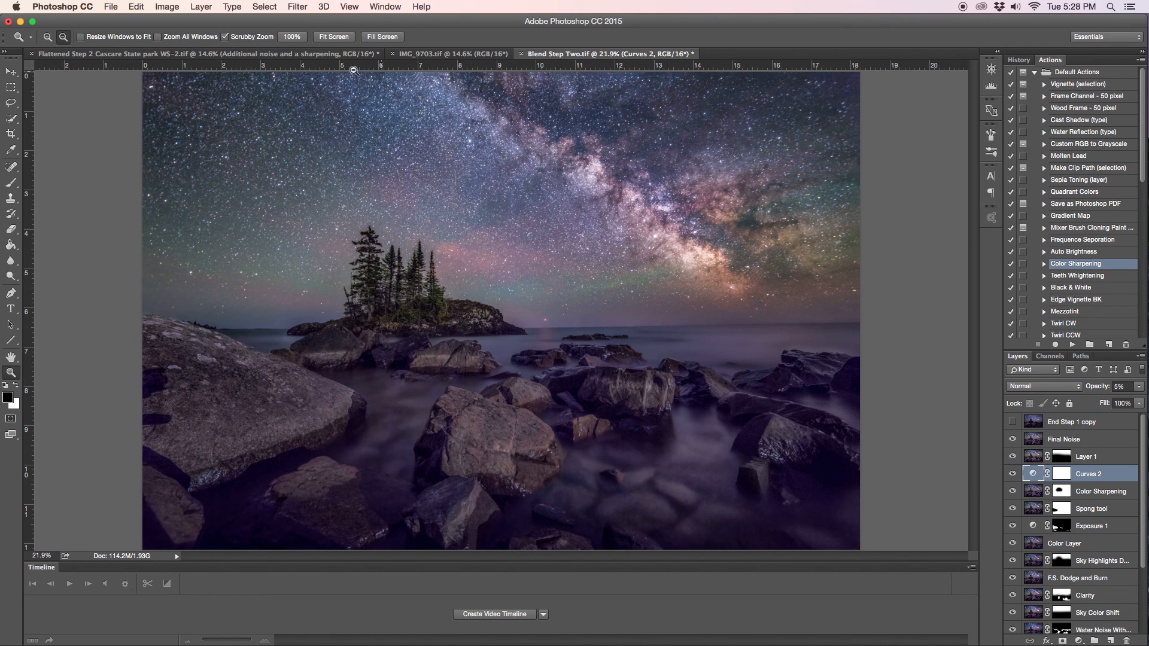
# Compare the edited Flattened Step 2 Cascare State park WS-2.tif with the original IMG_9703.tif, ending on the edited file.
pyautogui.click(341, 54)
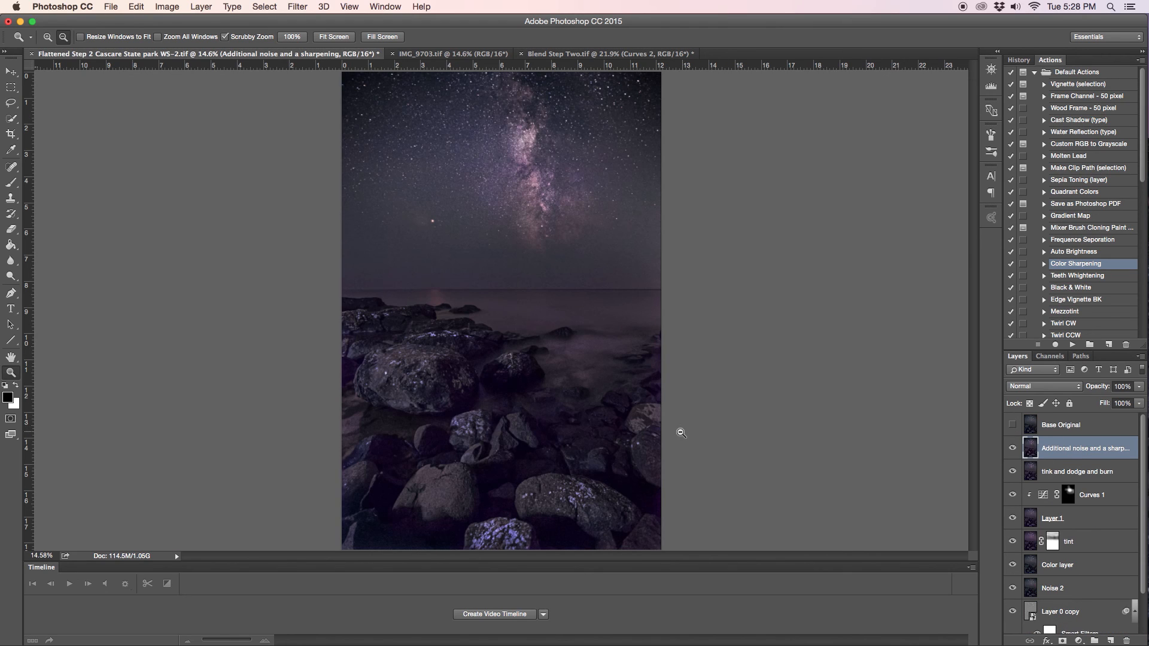
pyautogui.click(437, 58)
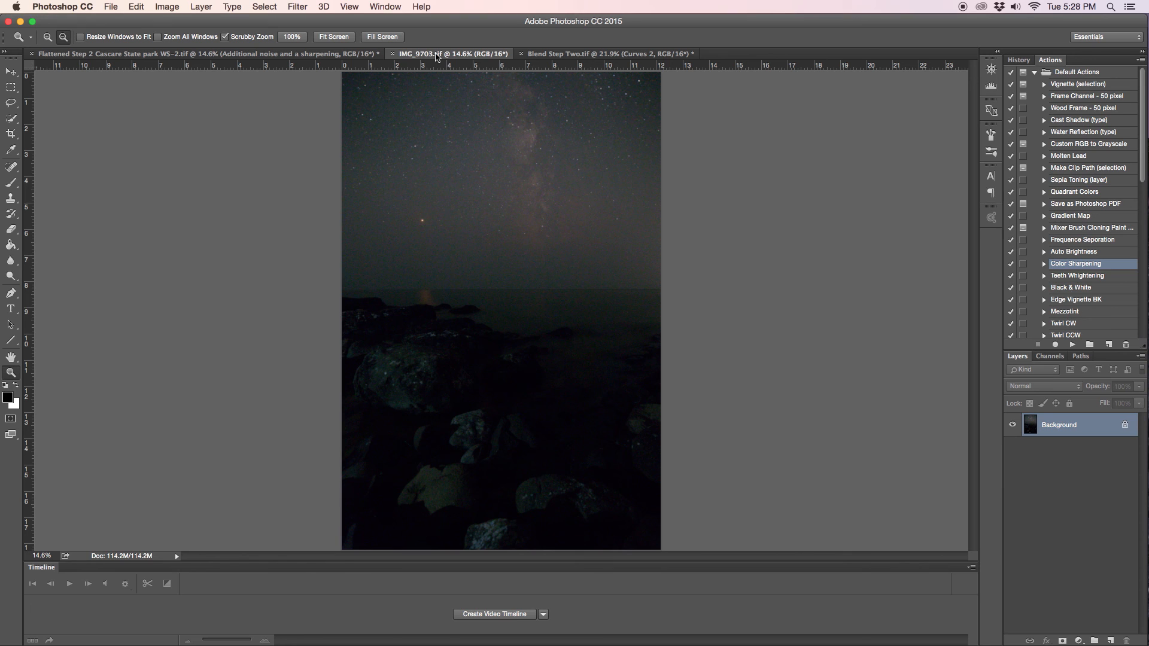
pyautogui.click(380, 54)
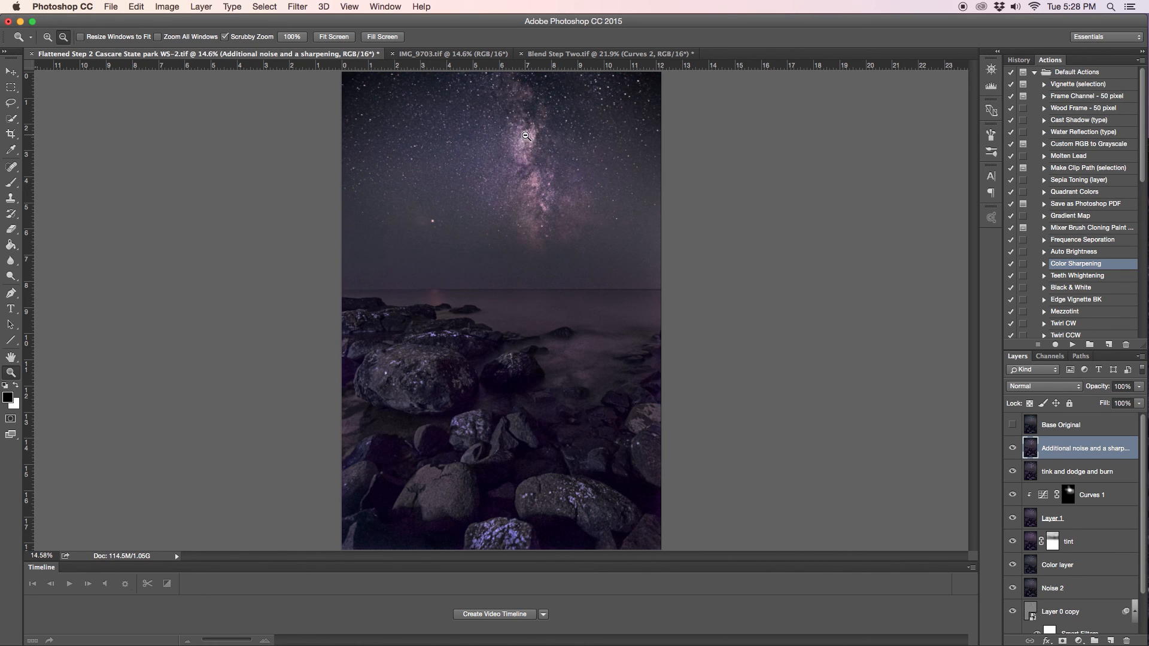